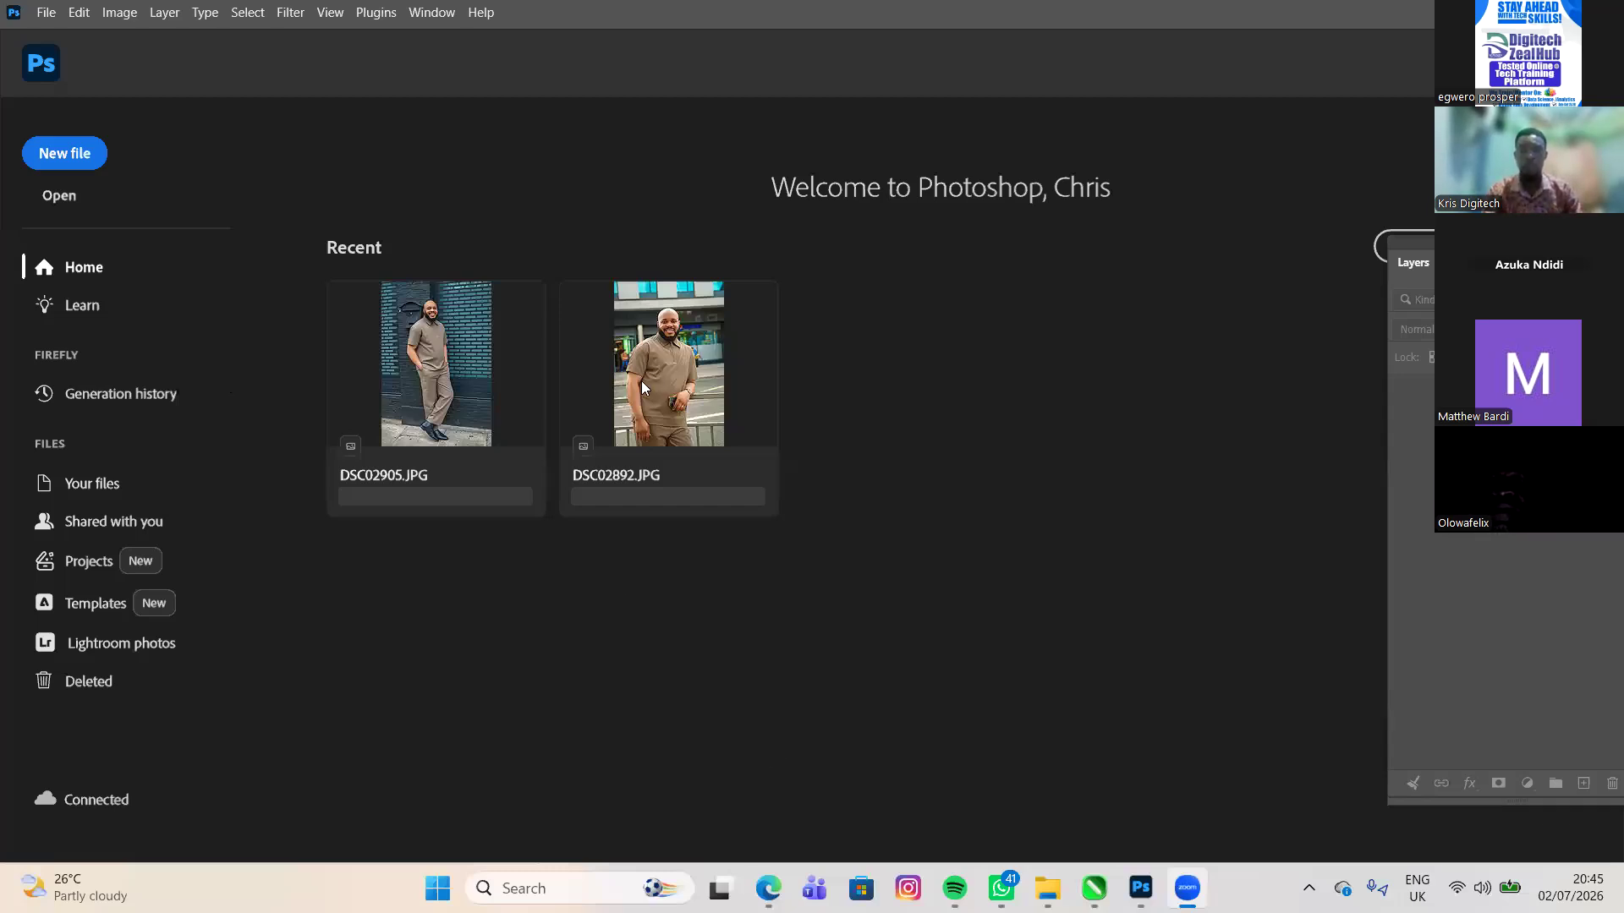
- Show the desktop and switch to the CorelDRAW window
{"action": "key", "text": "super+d"}
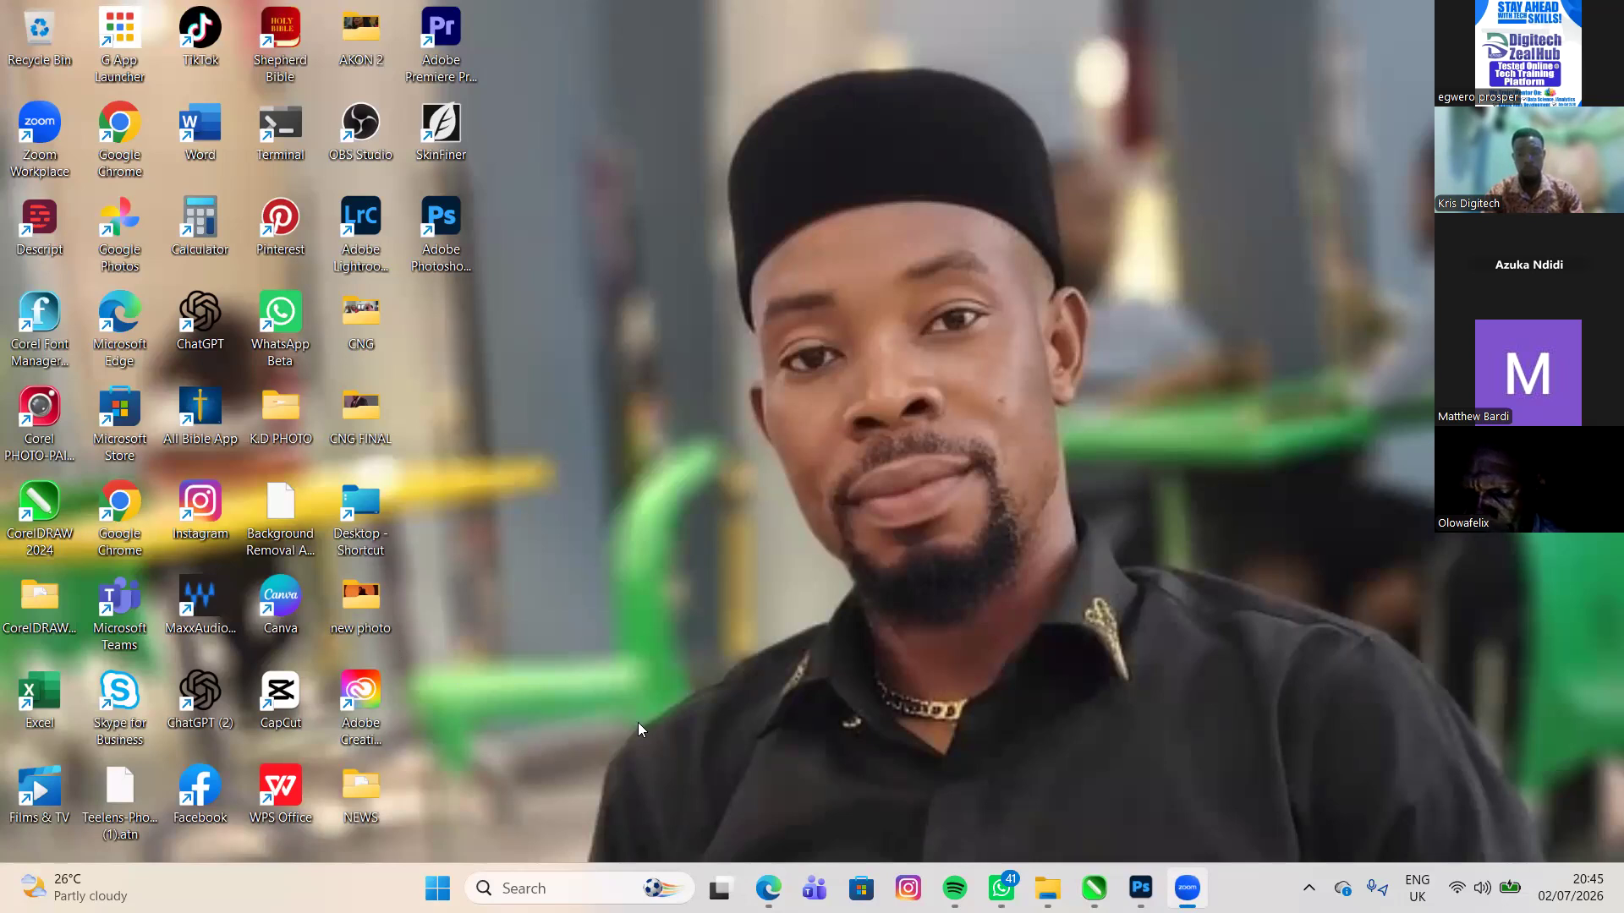
{"action": "mouse_move", "coordinate": [1095, 888]}
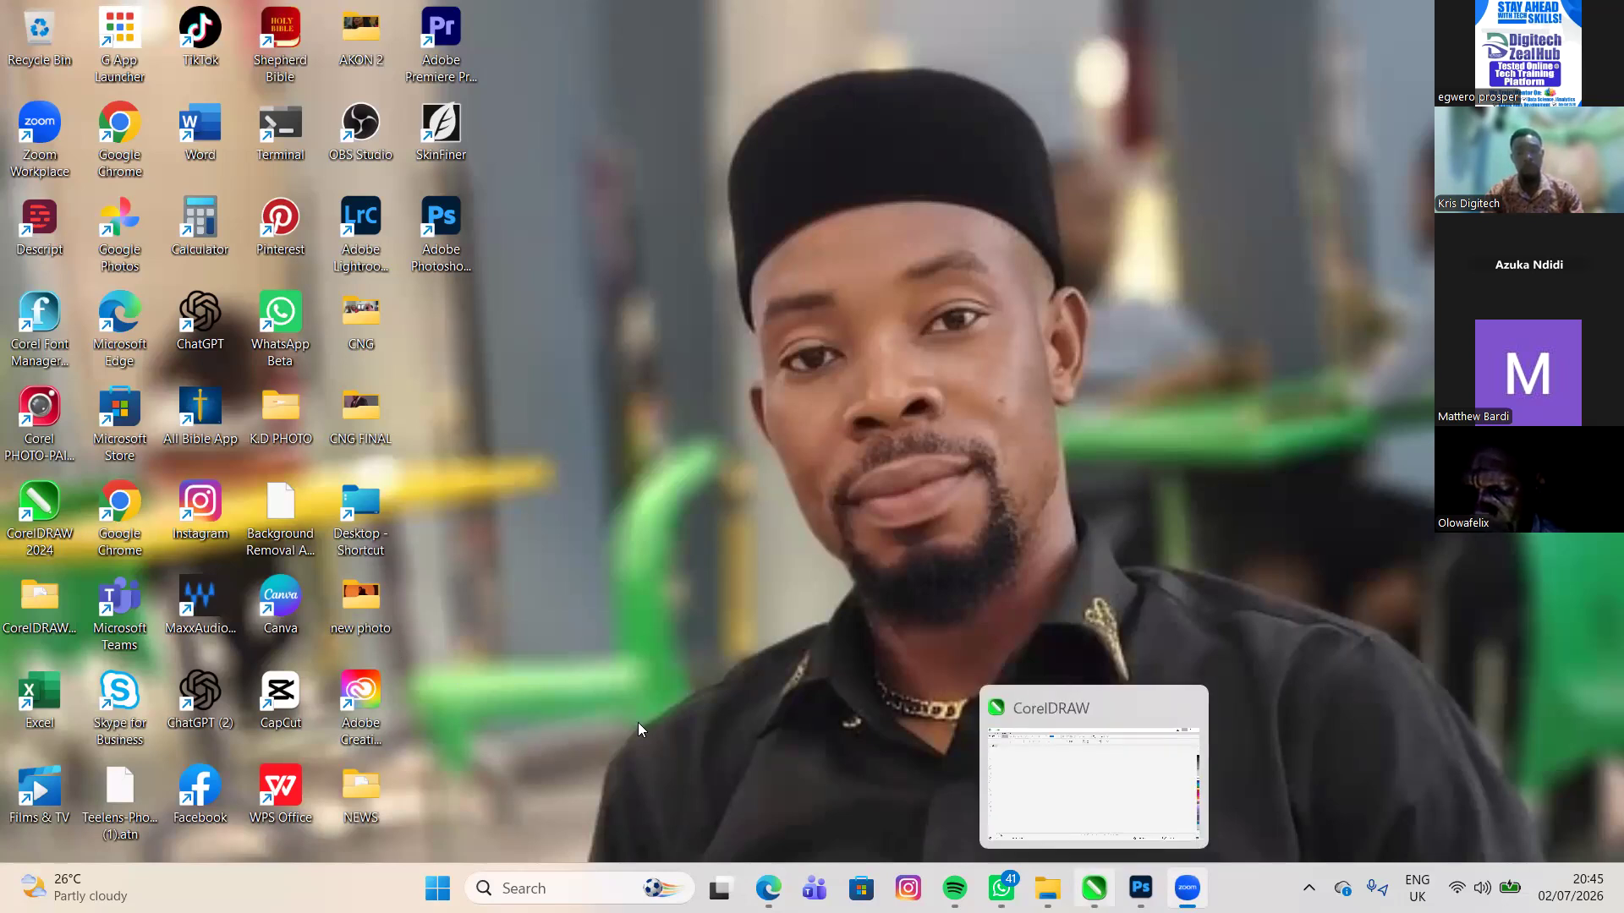
{"action": "left_click", "coordinate": [1094, 888]}
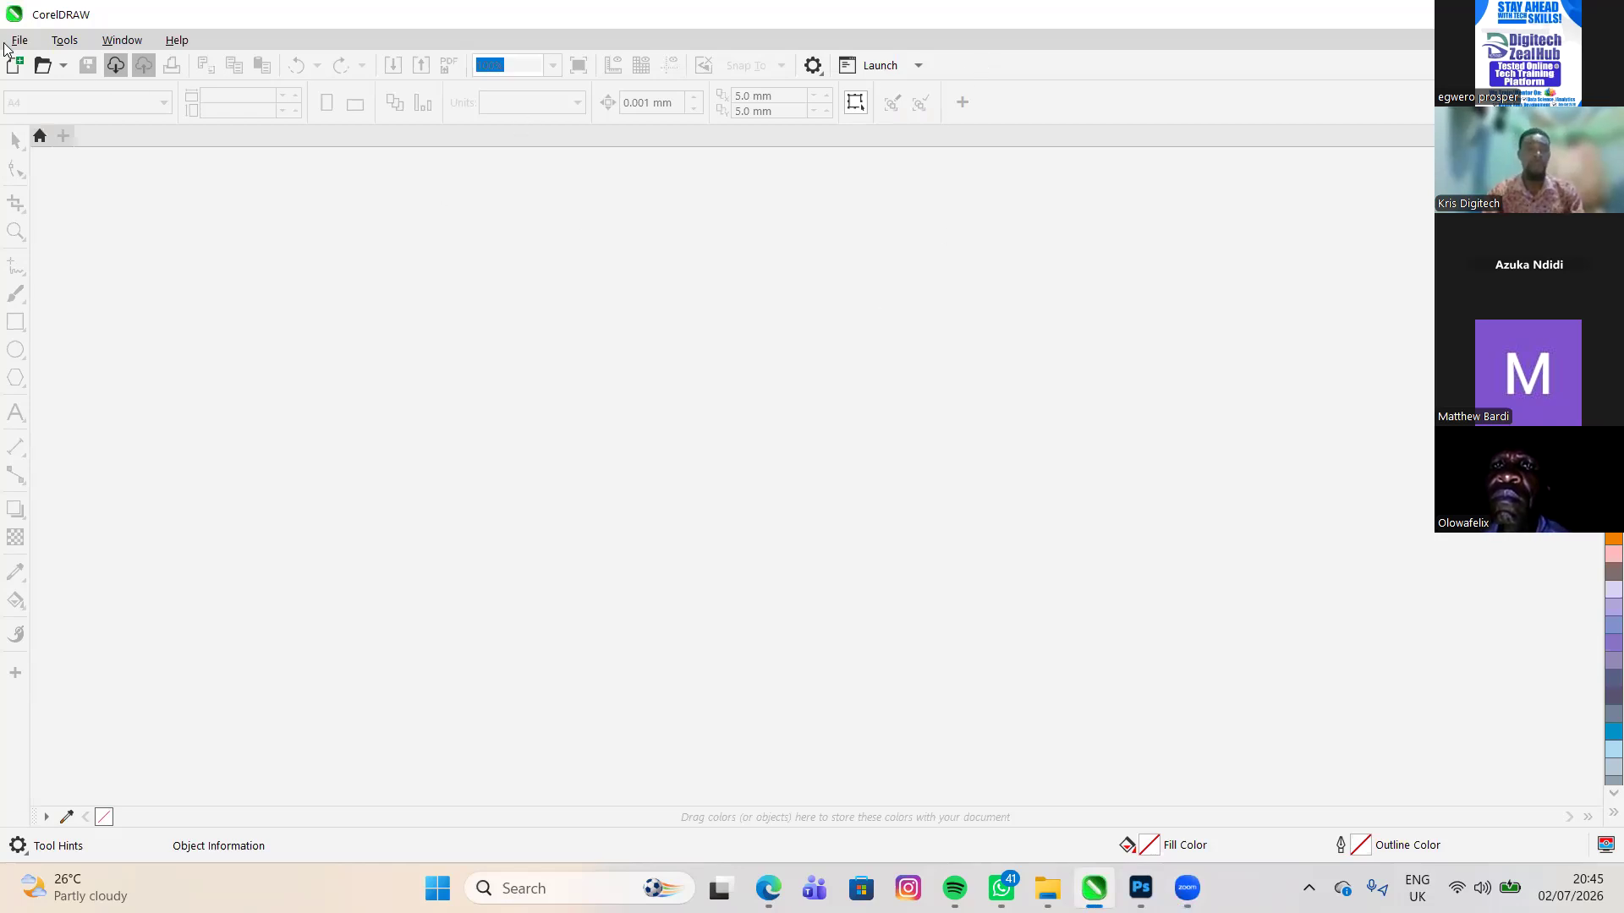
{"action": "key", "text": "alt"}
{"action": "key", "text": "alt"}
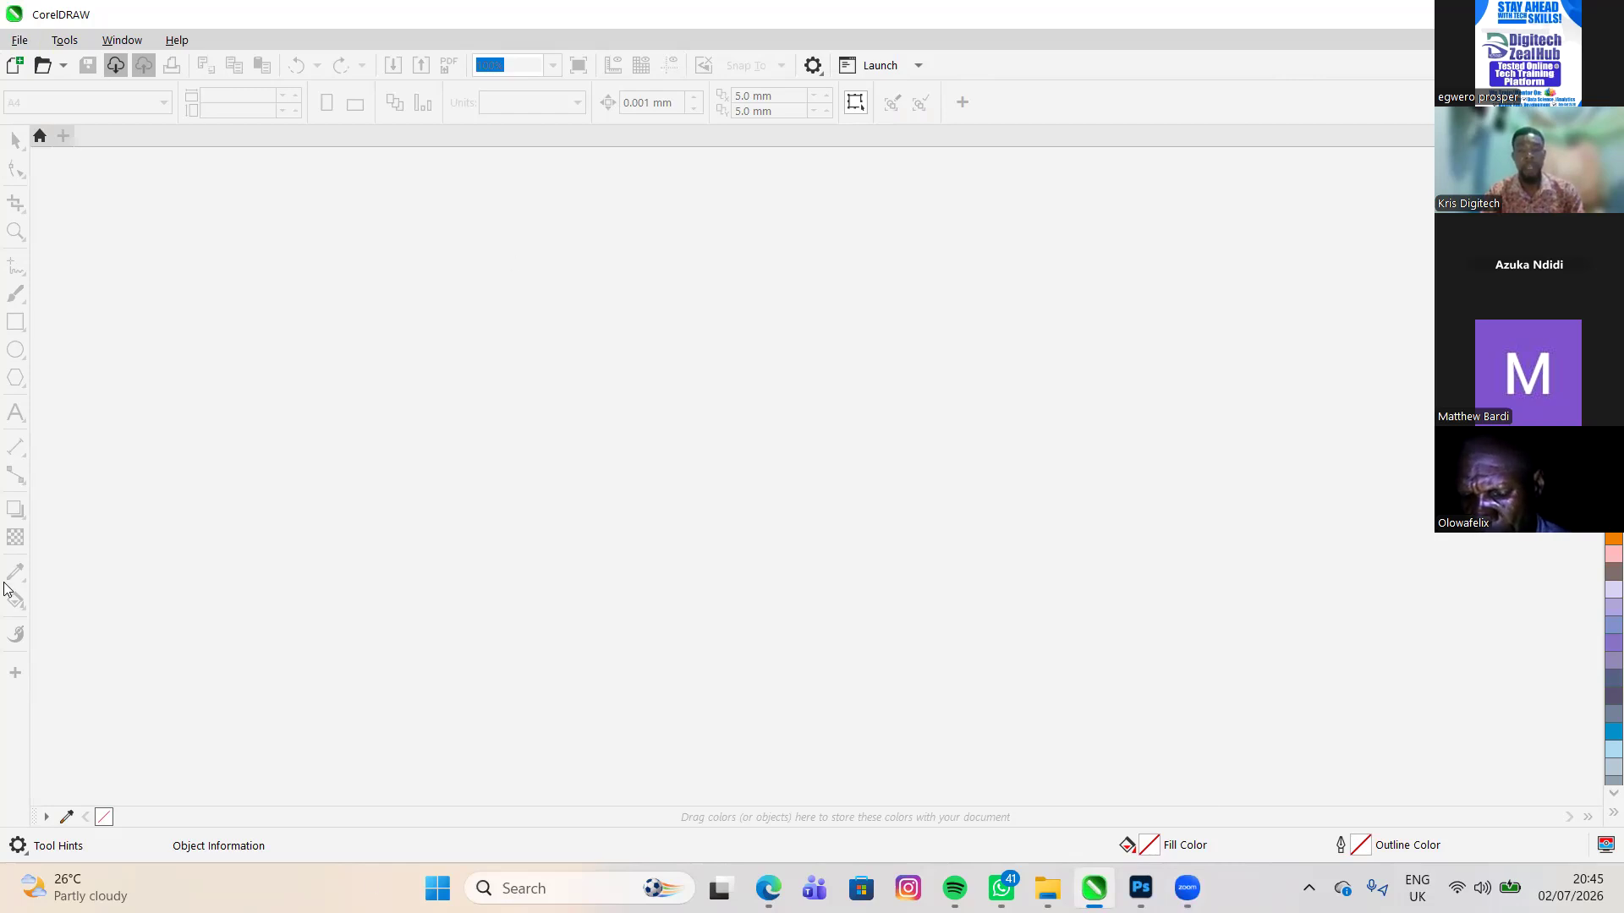
{"action": "key", "text": "alt"}
{"action": "key", "text": "alt"}
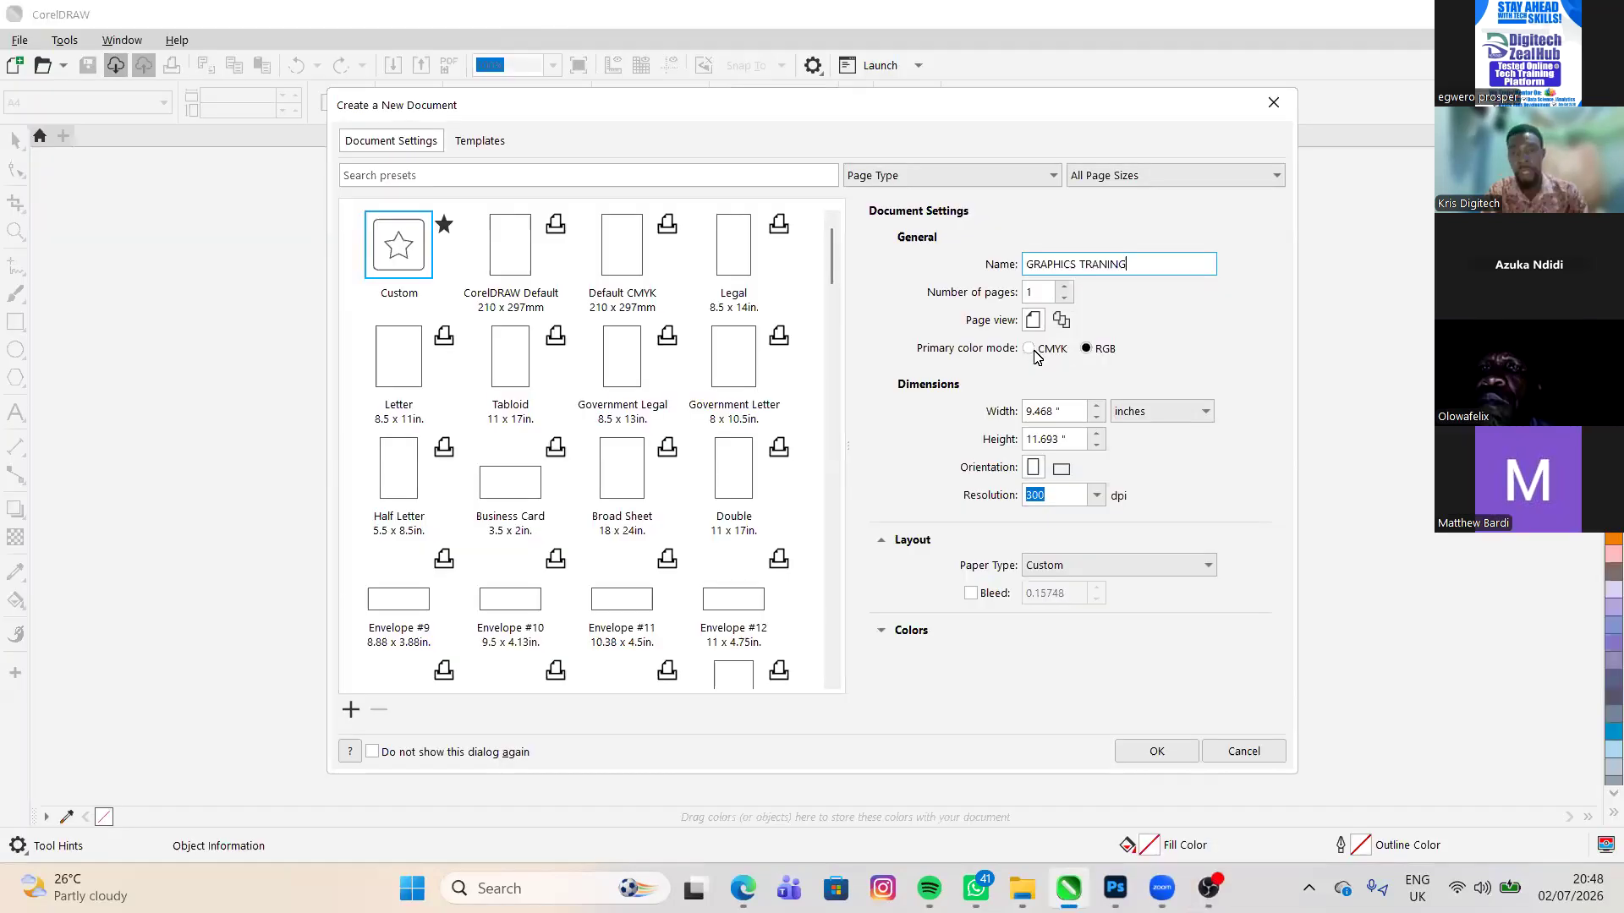
- Set the new document's primary color mode to RGB, keep inches as the units, and create the document
{"action": "left_click", "coordinate": [1090, 351]}
{"action": "left_click", "coordinate": [1096, 440]}
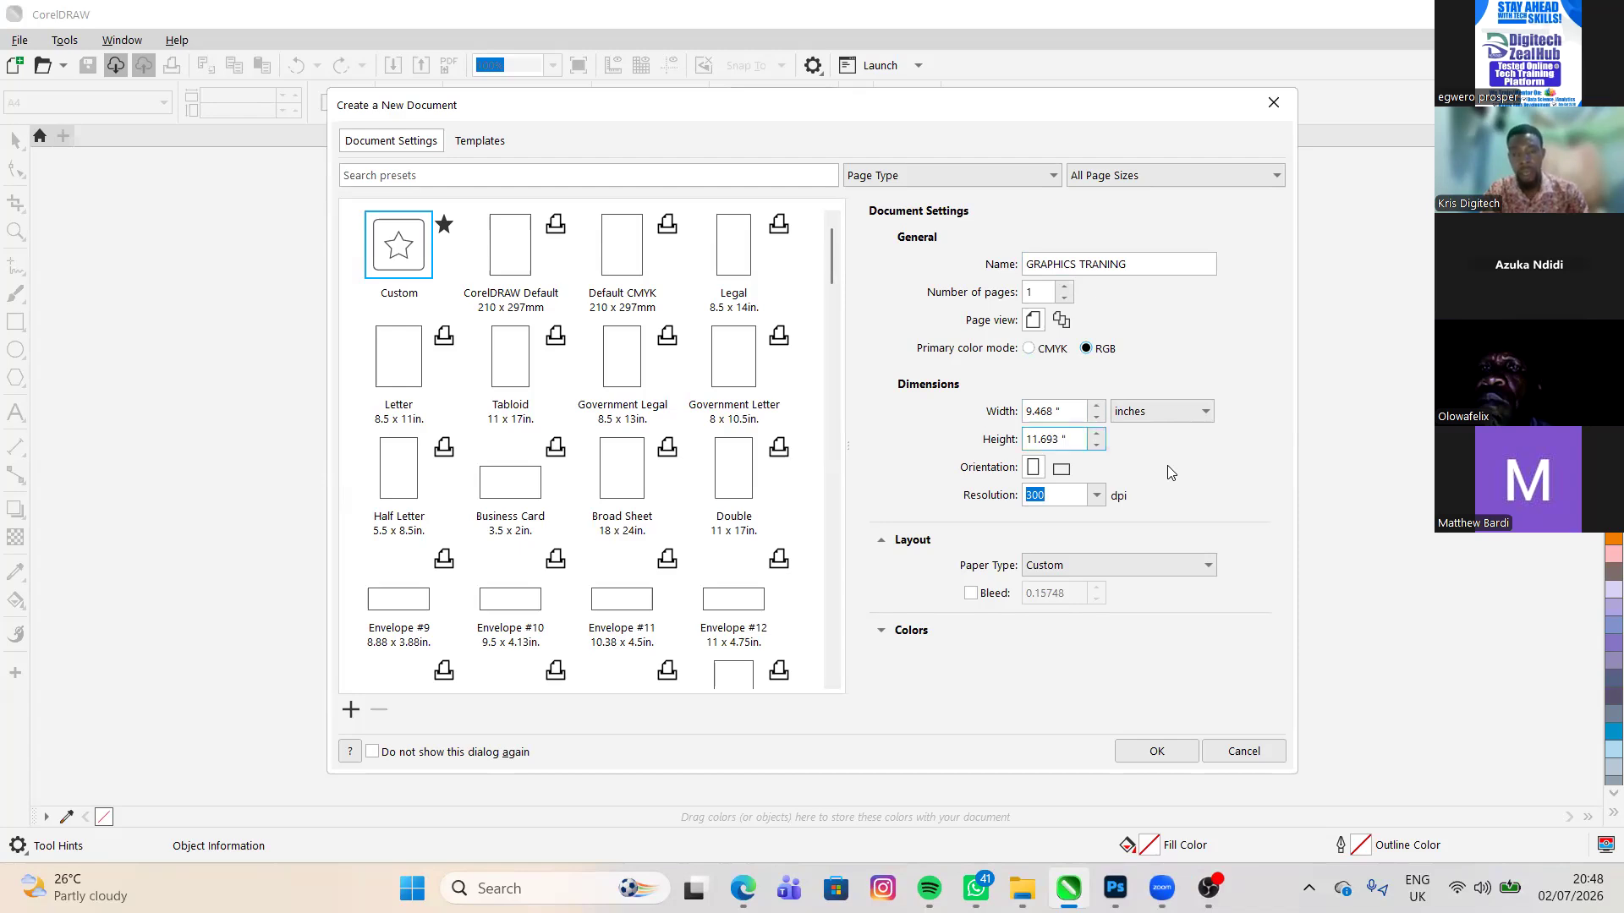
{"action": "left_click", "coordinate": [1162, 411]}
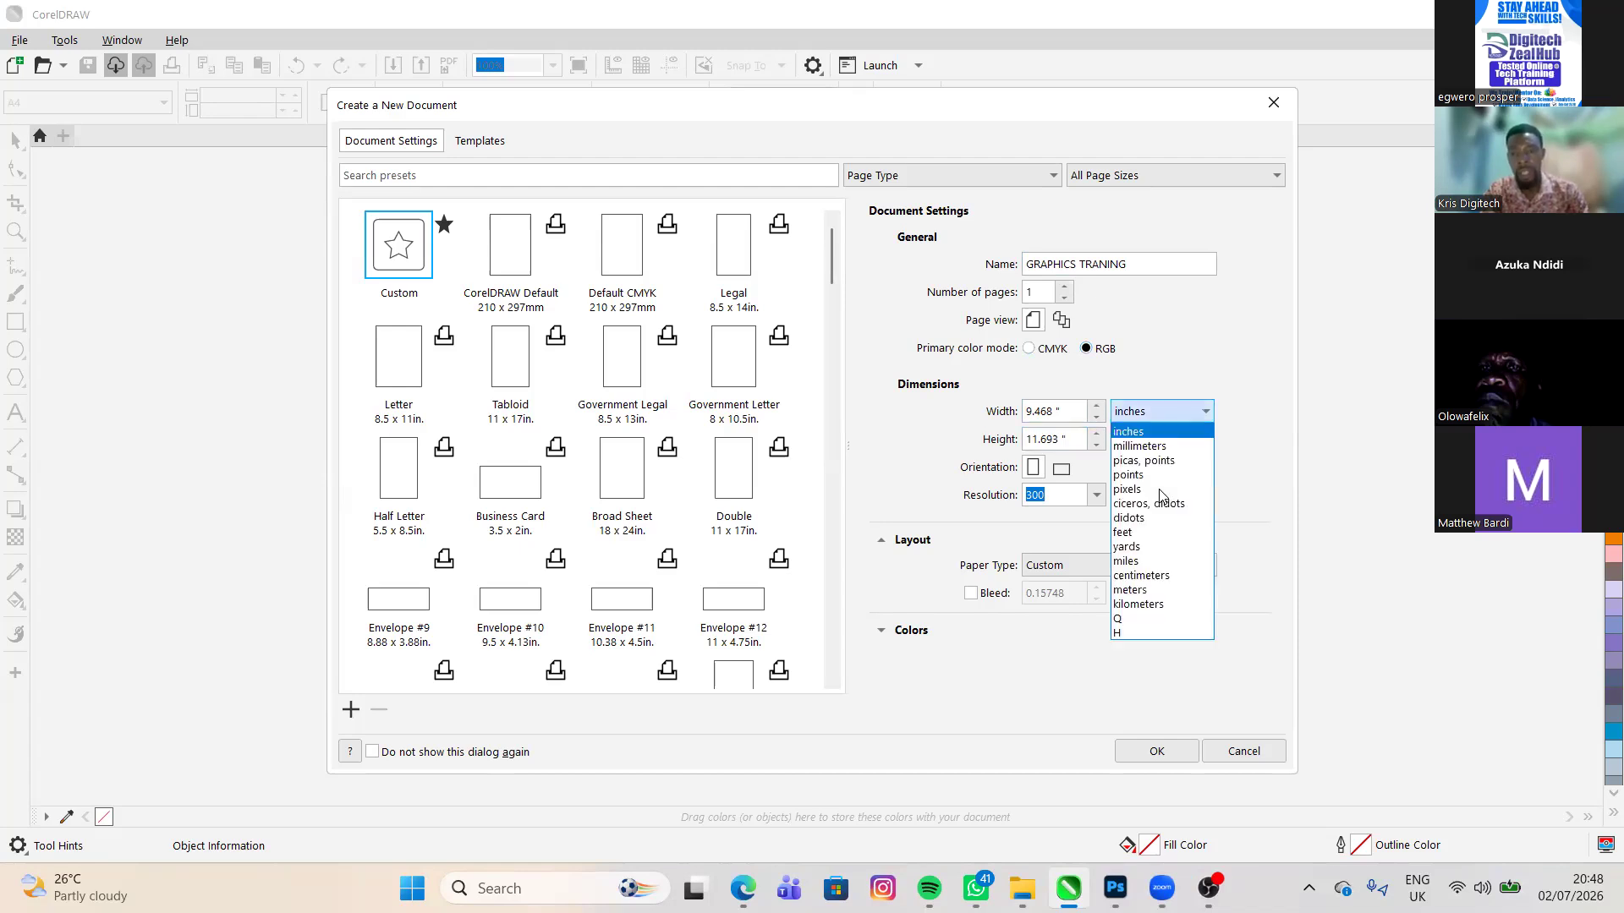
{"action": "key", "text": "Down"}
{"action": "key", "text": "Down"}
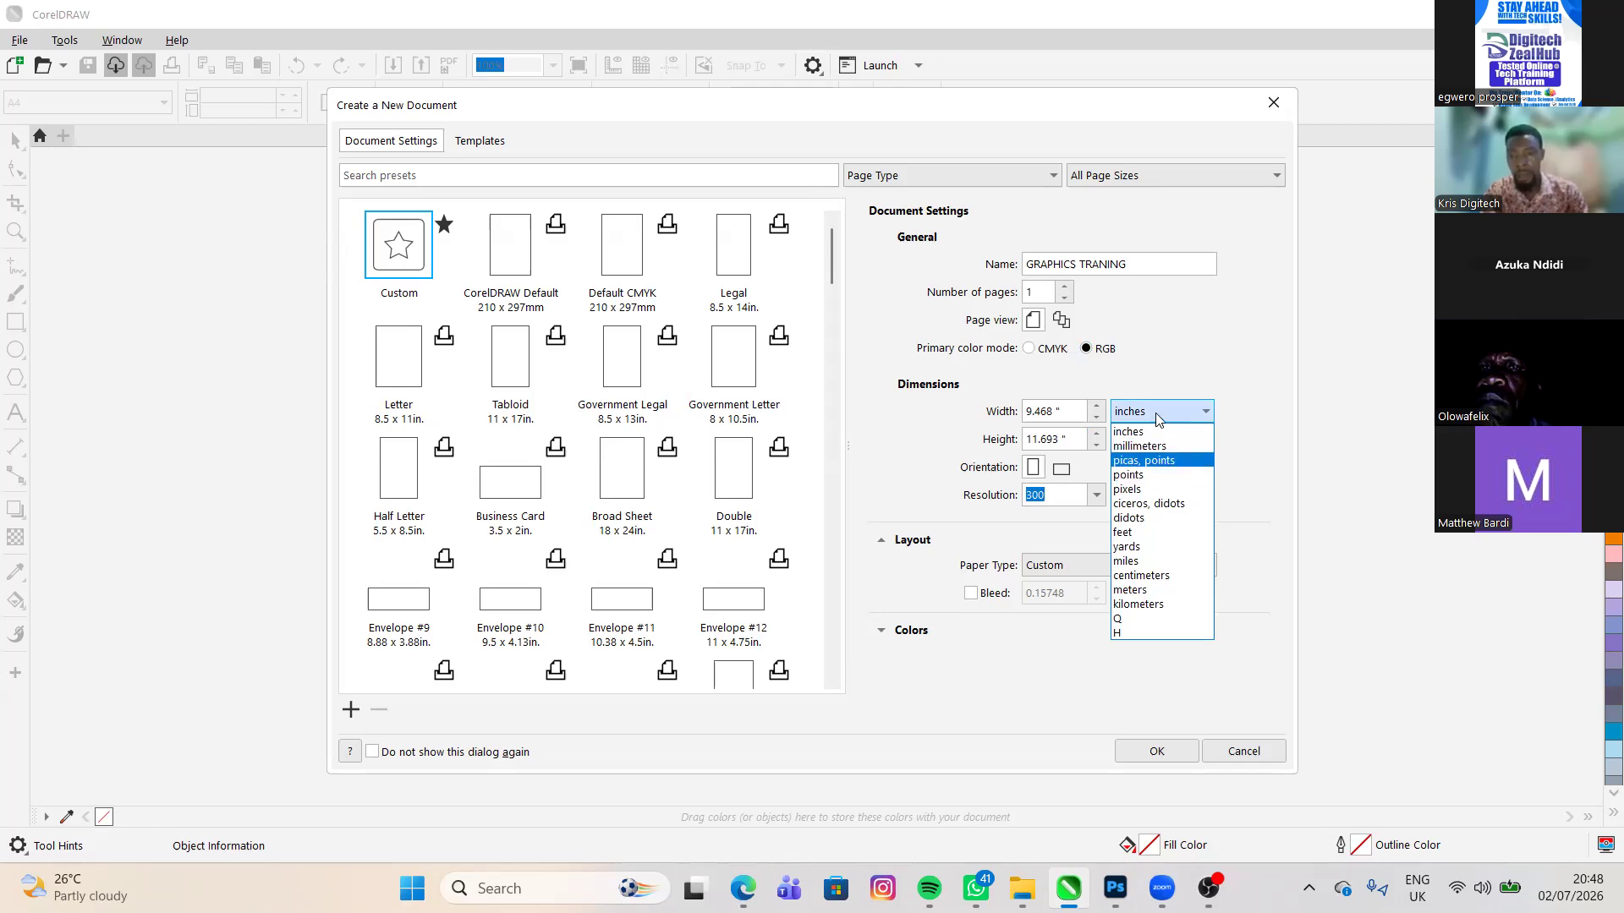
{"action": "key", "text": "Down"}
{"action": "key", "text": "Down"}
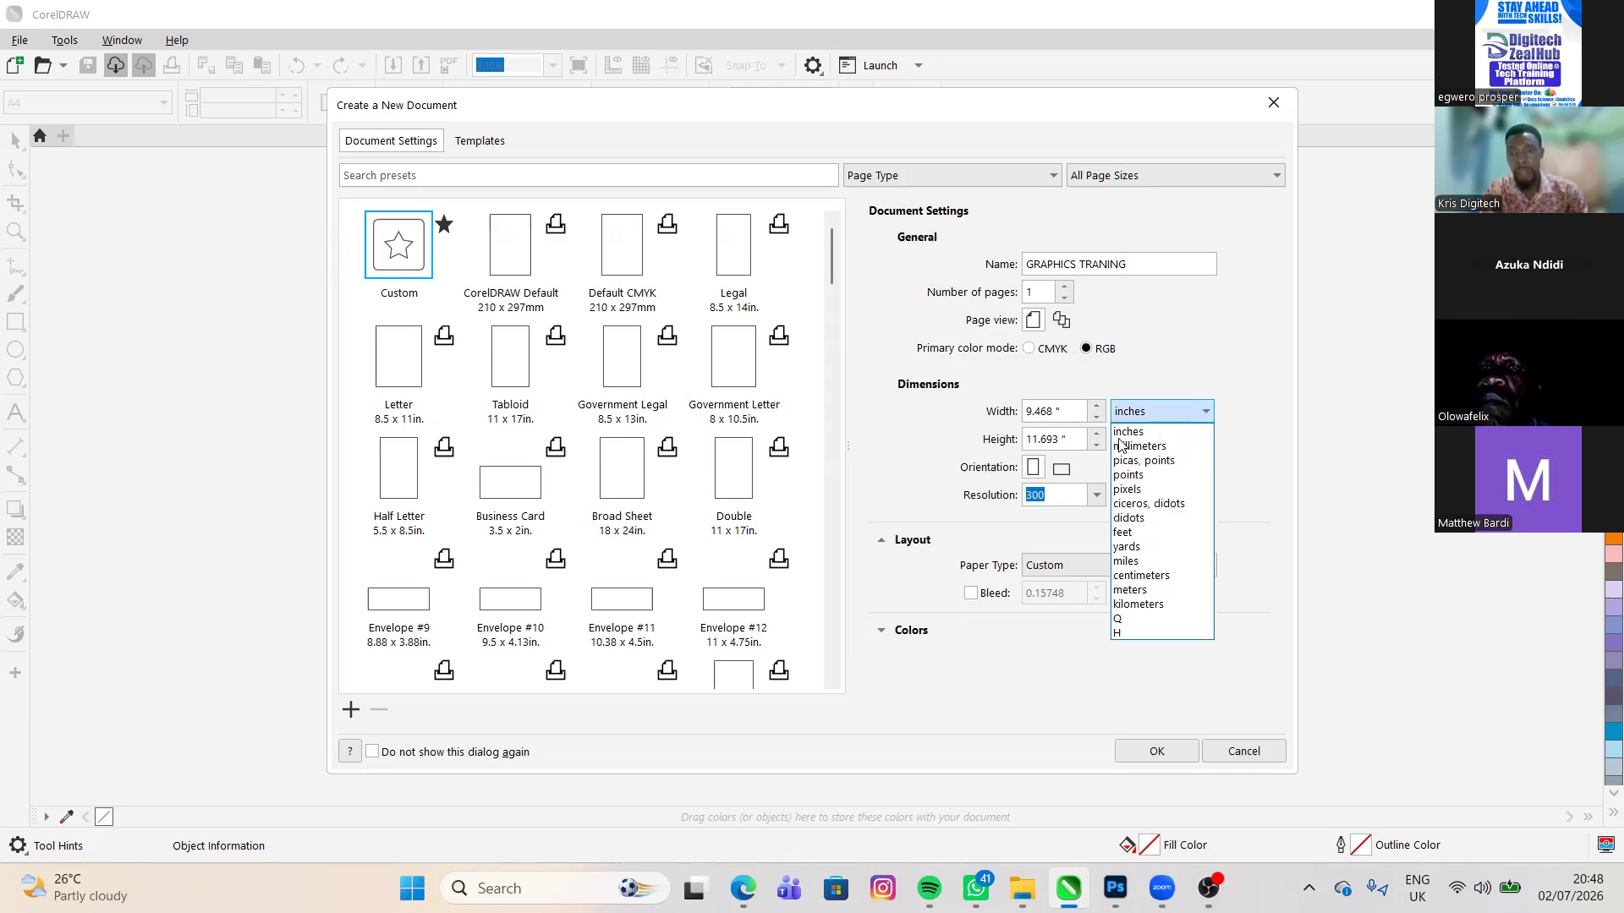
{"action": "left_click", "coordinate": [1190, 414]}
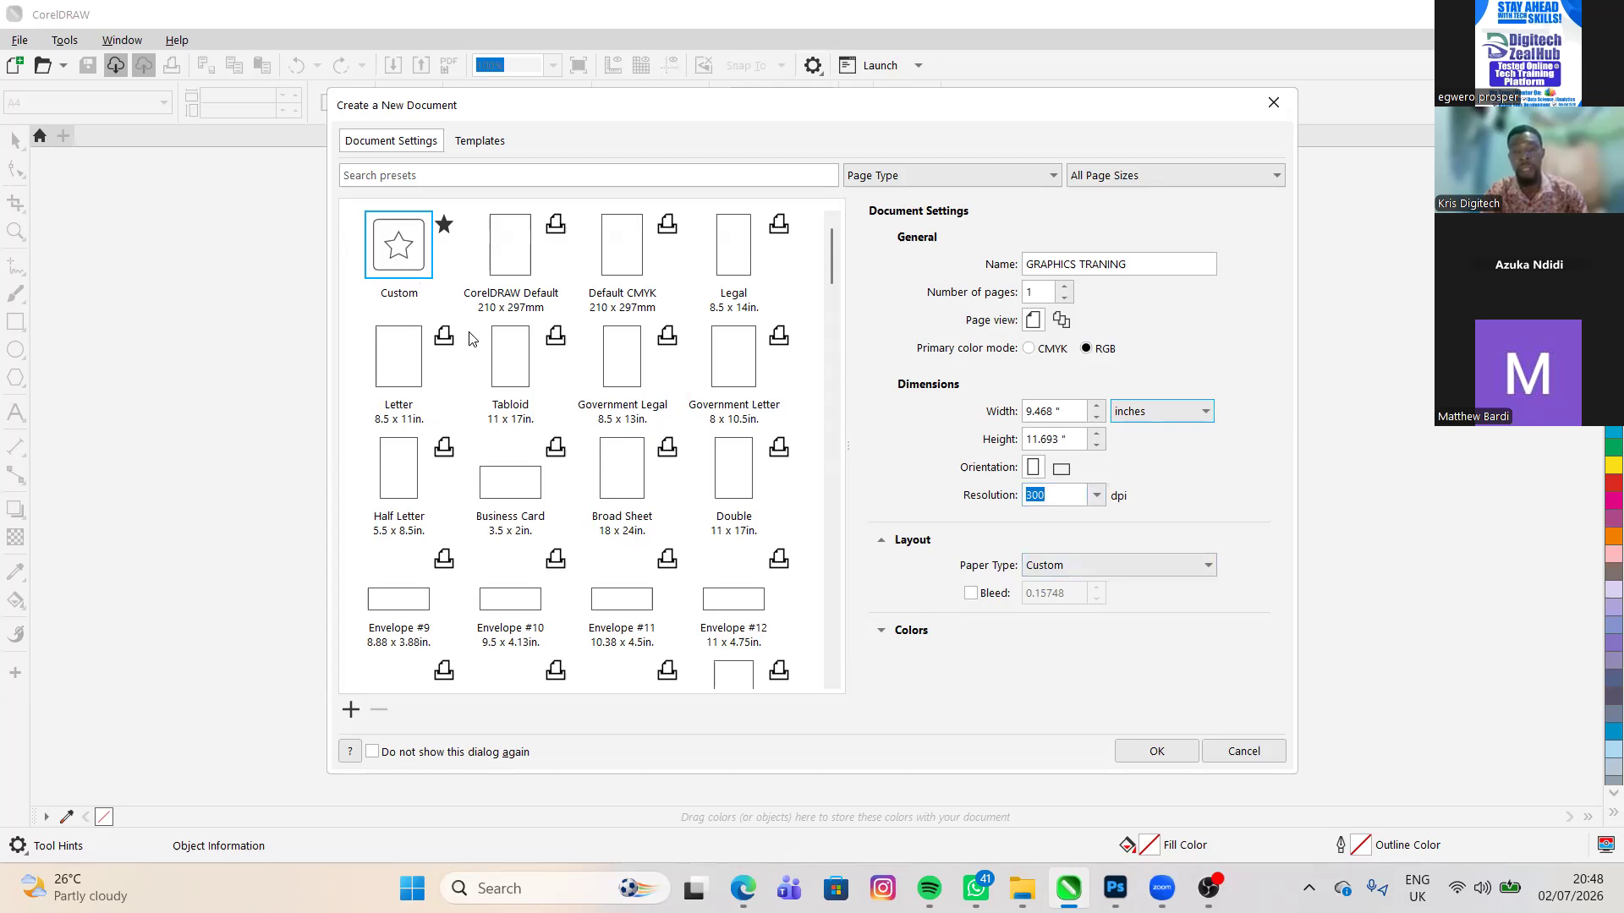
{"action": "left_click", "coordinate": [1156, 751]}
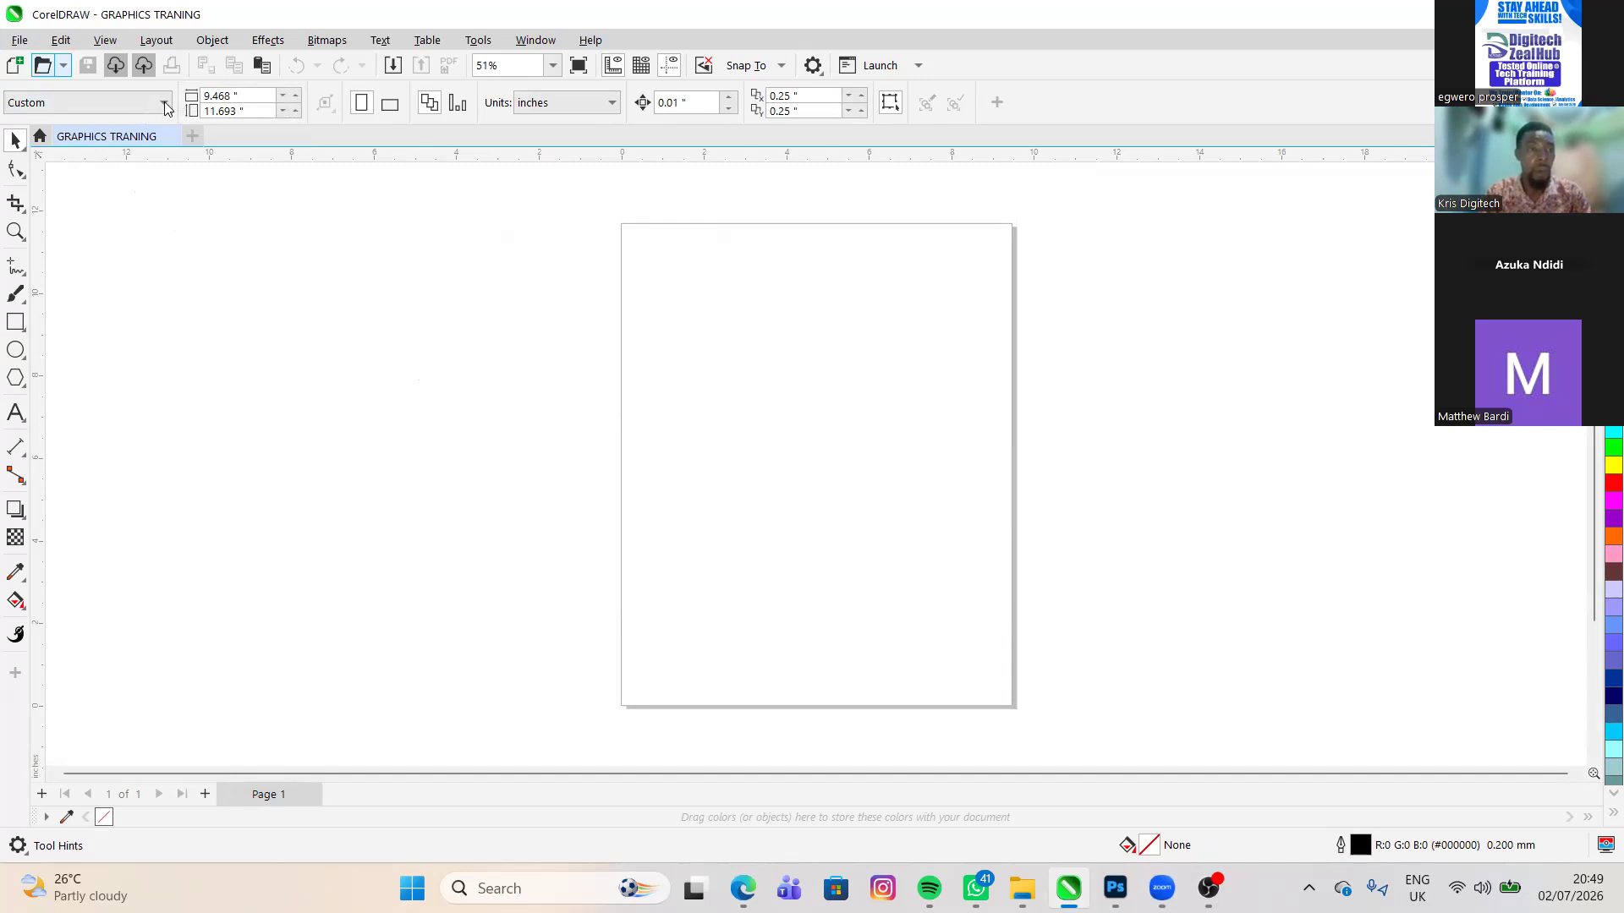
- Change the document's page size from the custom format to A4
{"action": "left_click", "coordinate": [62, 66]}
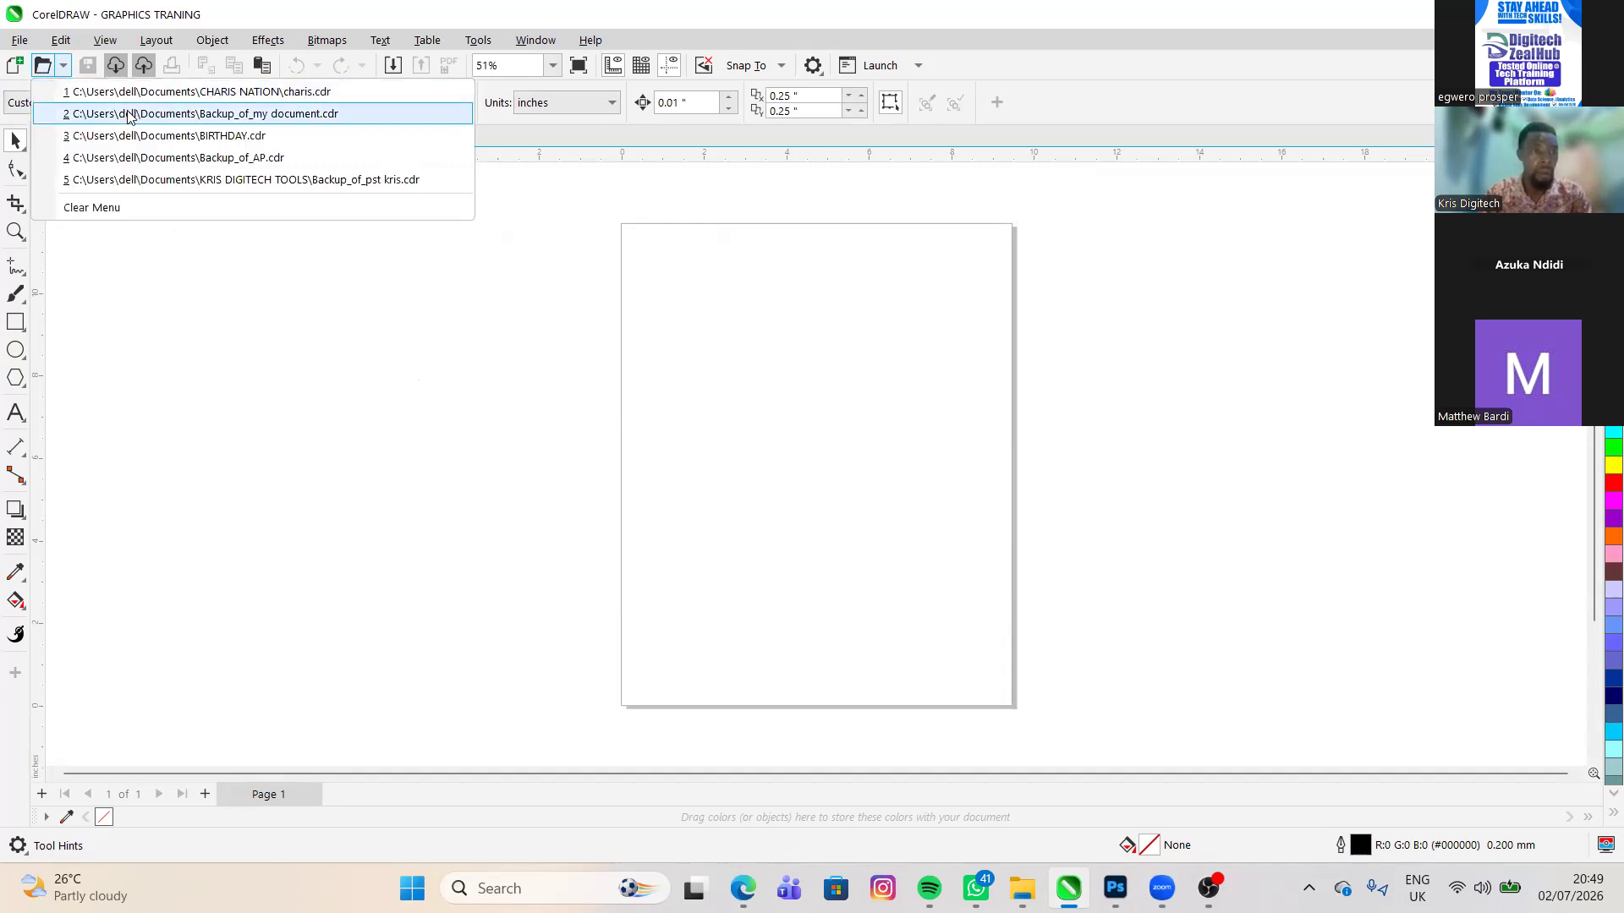
{"action": "left_click", "coordinate": [21, 103]}
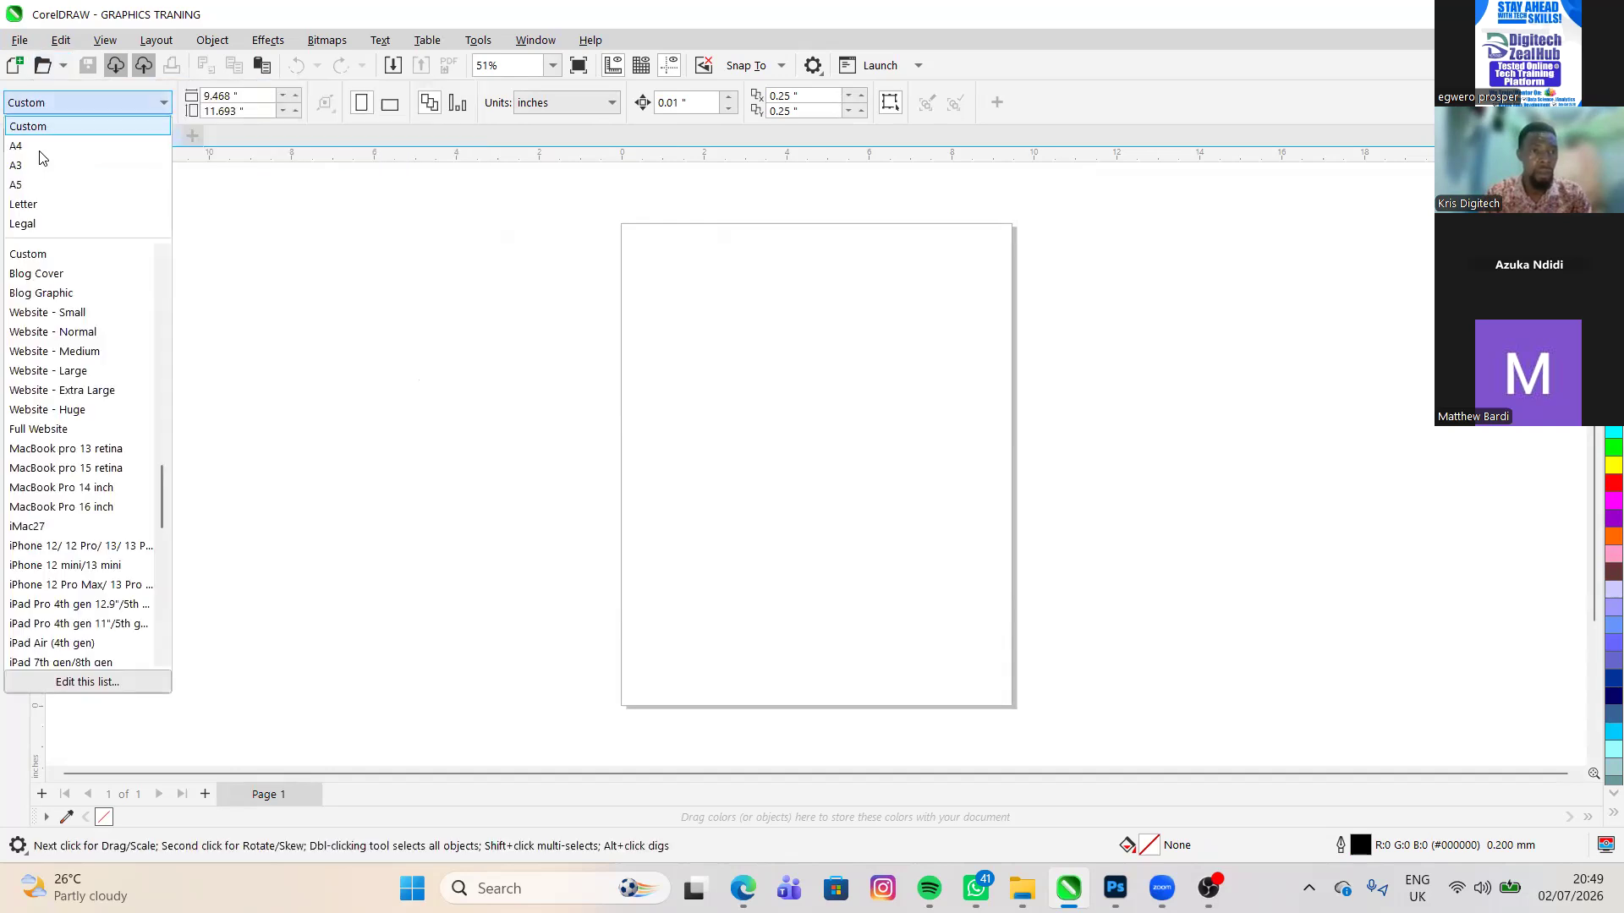
{"action": "left_click", "coordinate": [52, 166]}
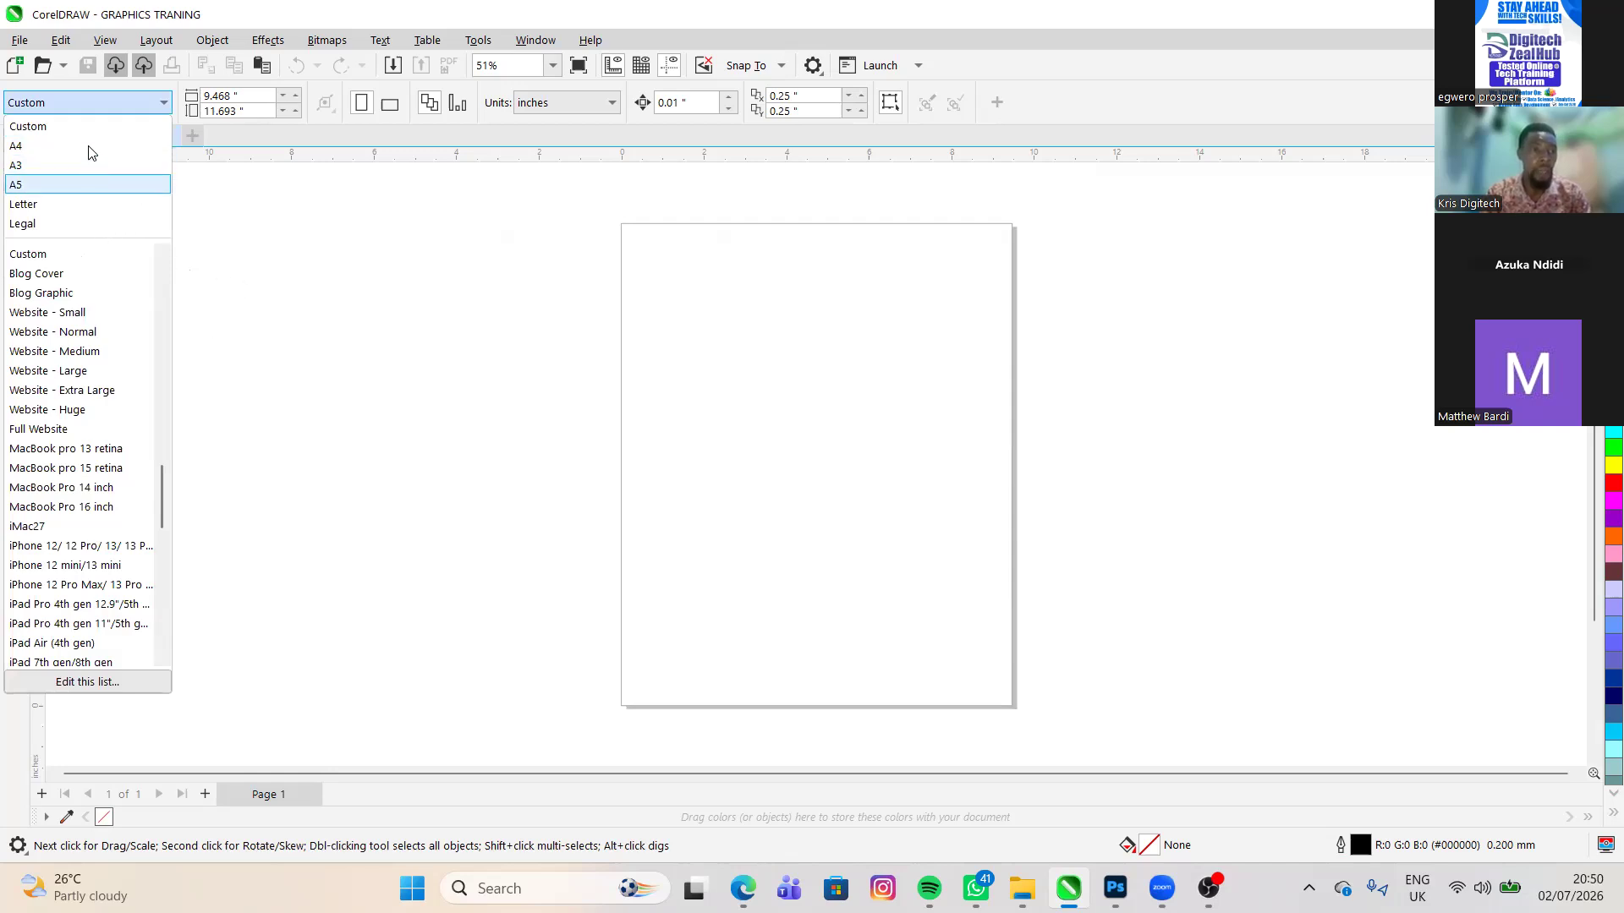
{"action": "key", "text": "Down"}
{"action": "key", "text": "Down"}
{"action": "key", "text": "Down"}
{"action": "key", "text": "Down"}
{"action": "key", "text": "Down"}
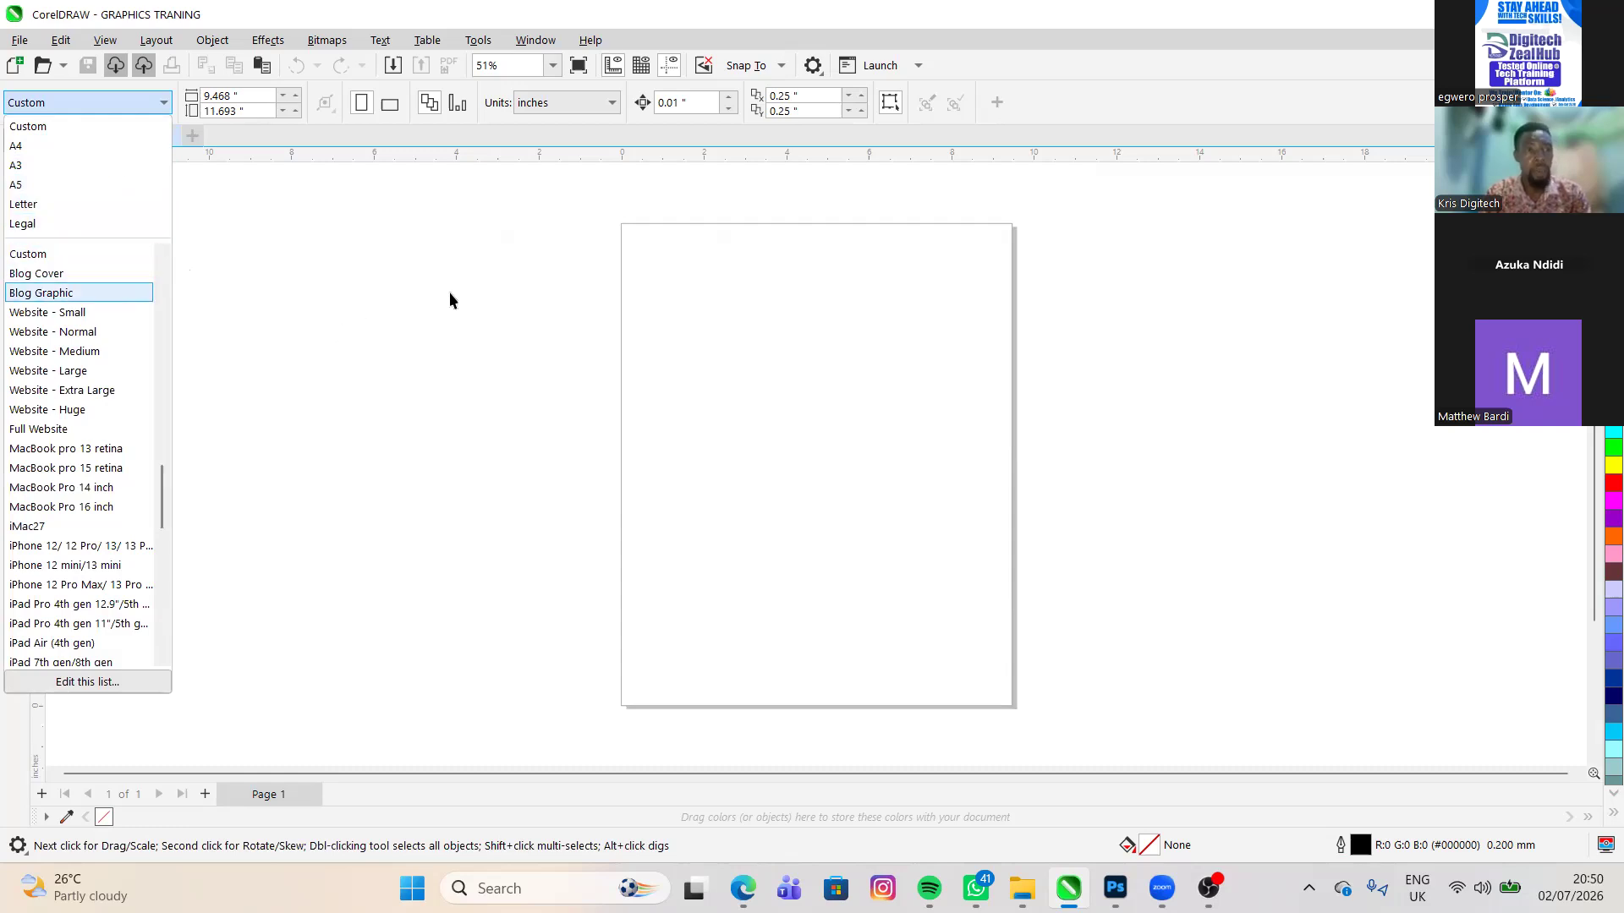
{"action": "key", "text": "Up"}
{"action": "key", "text": "Up"}
{"action": "key", "text": "Up"}
{"action": "key", "text": "Up"}
{"action": "key", "text": "Up"}
{"action": "key", "text": "Up"}
{"action": "key", "text": "Up"}
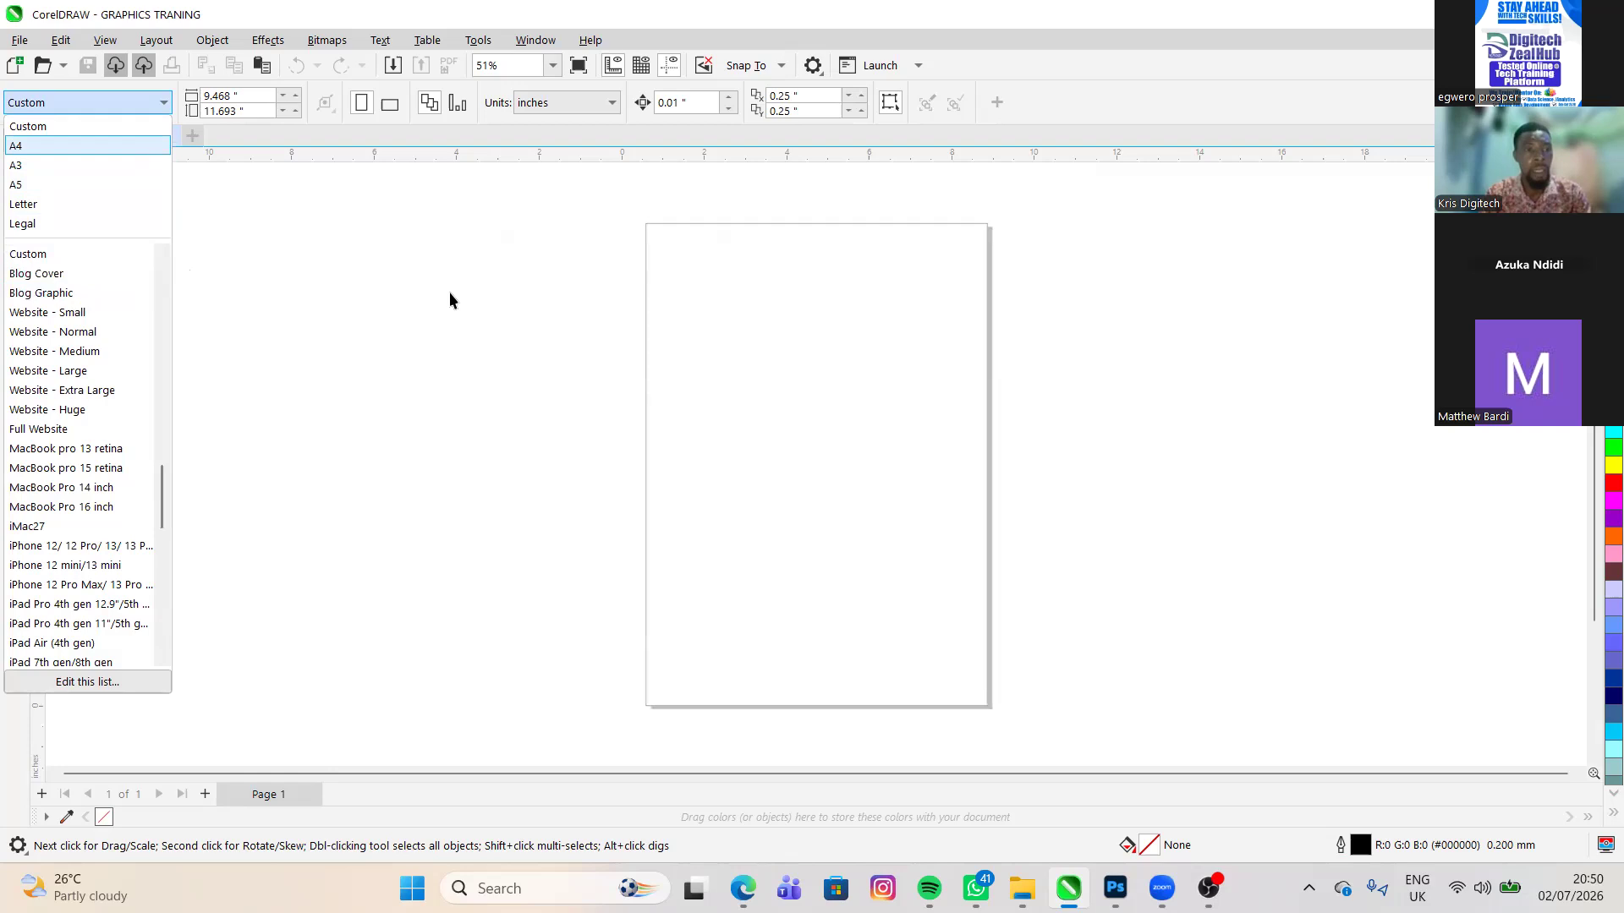
{"action": "key", "text": "Return"}
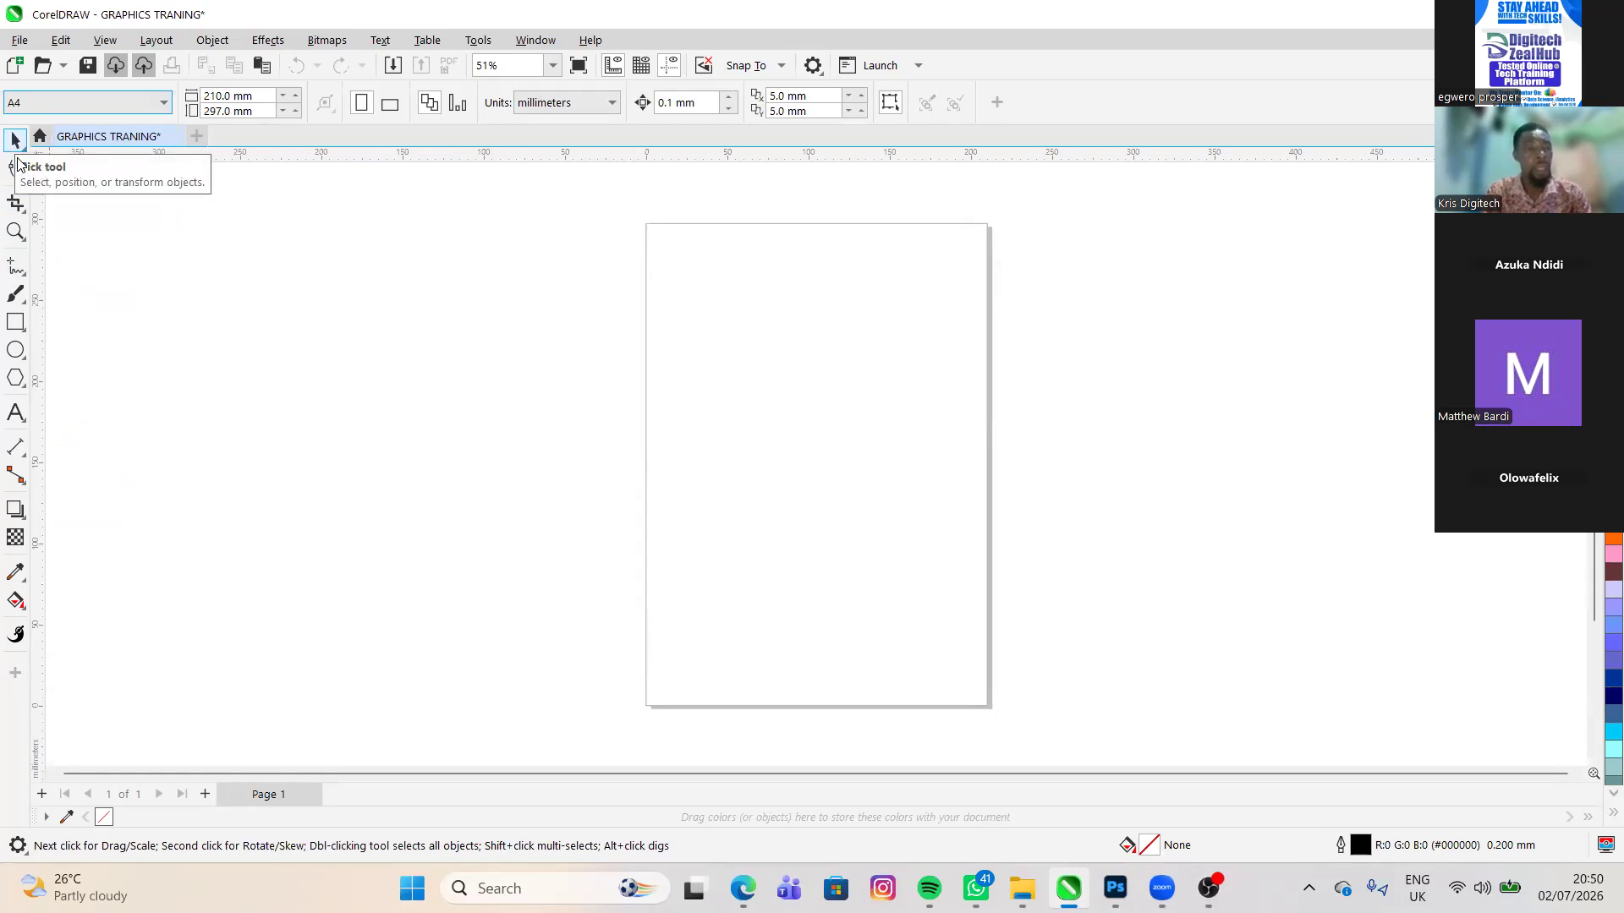
- Draw a rectangle about 153 by 142 mm on the page's upper half and another about 86 by 100 mm inside it
{"action": "left_click", "coordinate": [17, 331]}
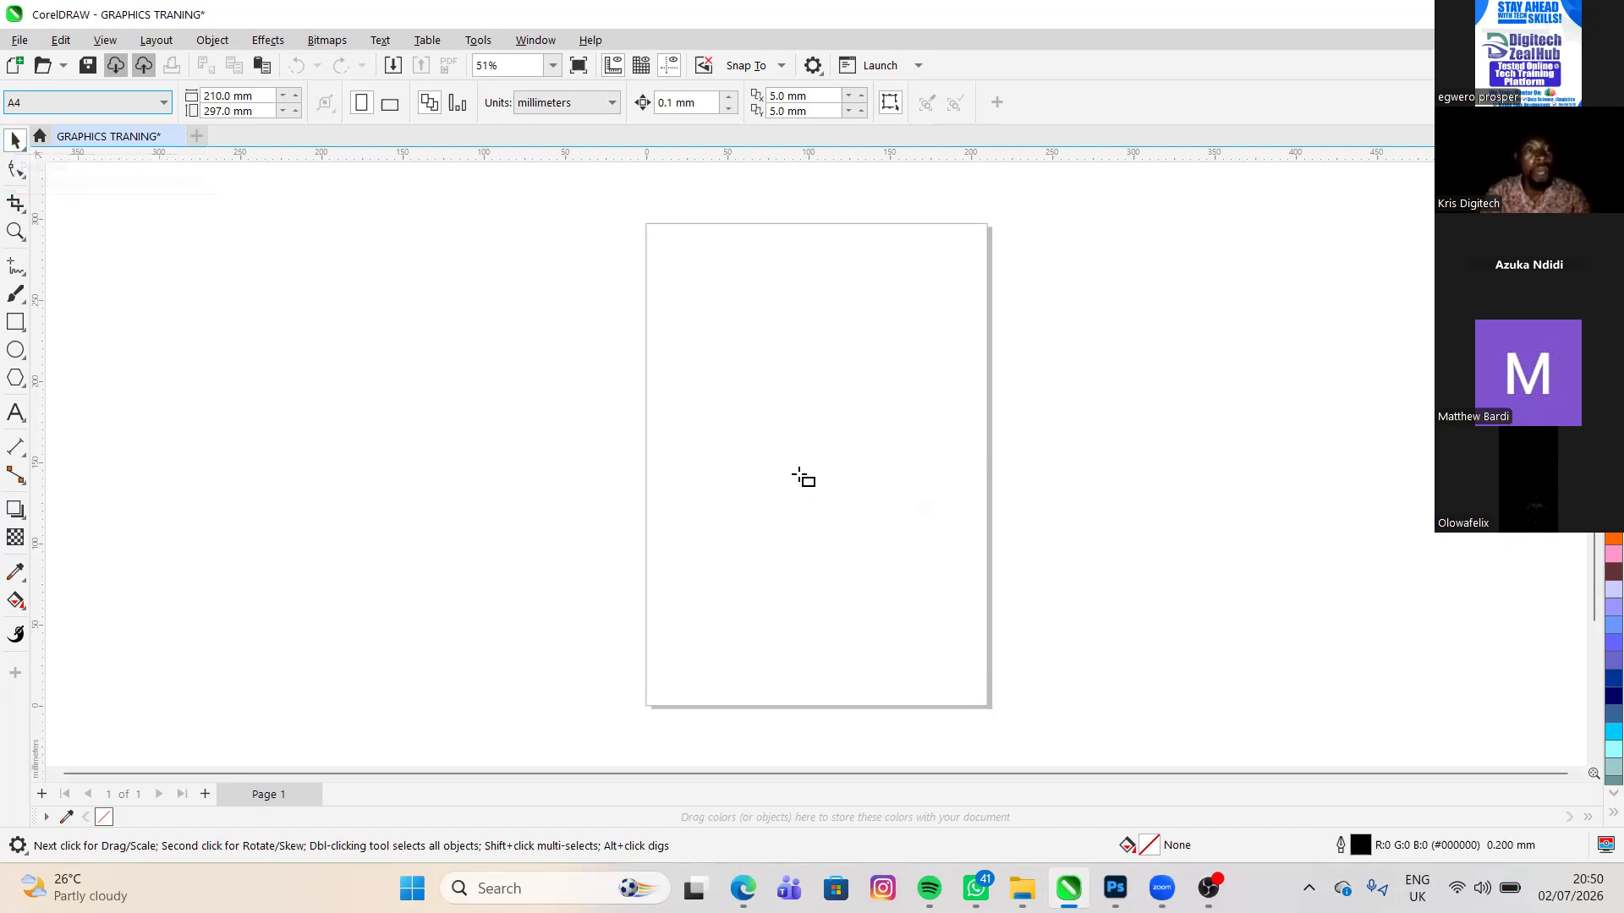
{"action": "mouse_move", "coordinate": [688, 285]}
{"action": "left_mouse_down"}
{"action": "mouse_move", "coordinate": [792, 500]}
{"action": "mouse_move", "coordinate": [936, 516]}
{"action": "left_mouse_up"}
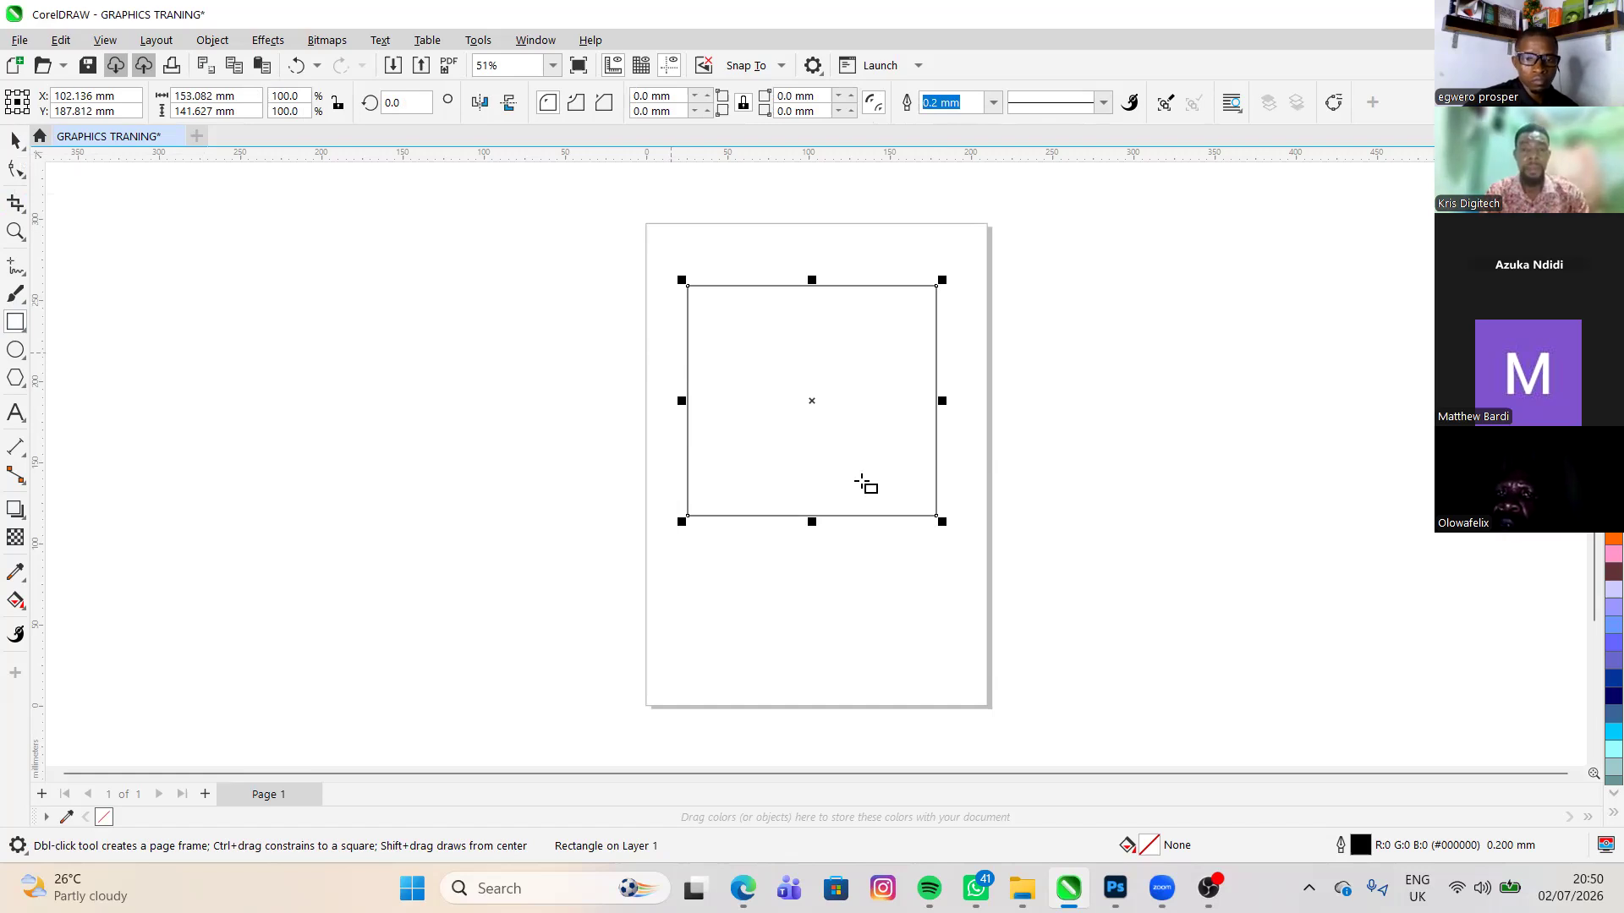
{"action": "left_click_drag", "start_coordinate": [723, 322], "coordinate": [810, 429]}
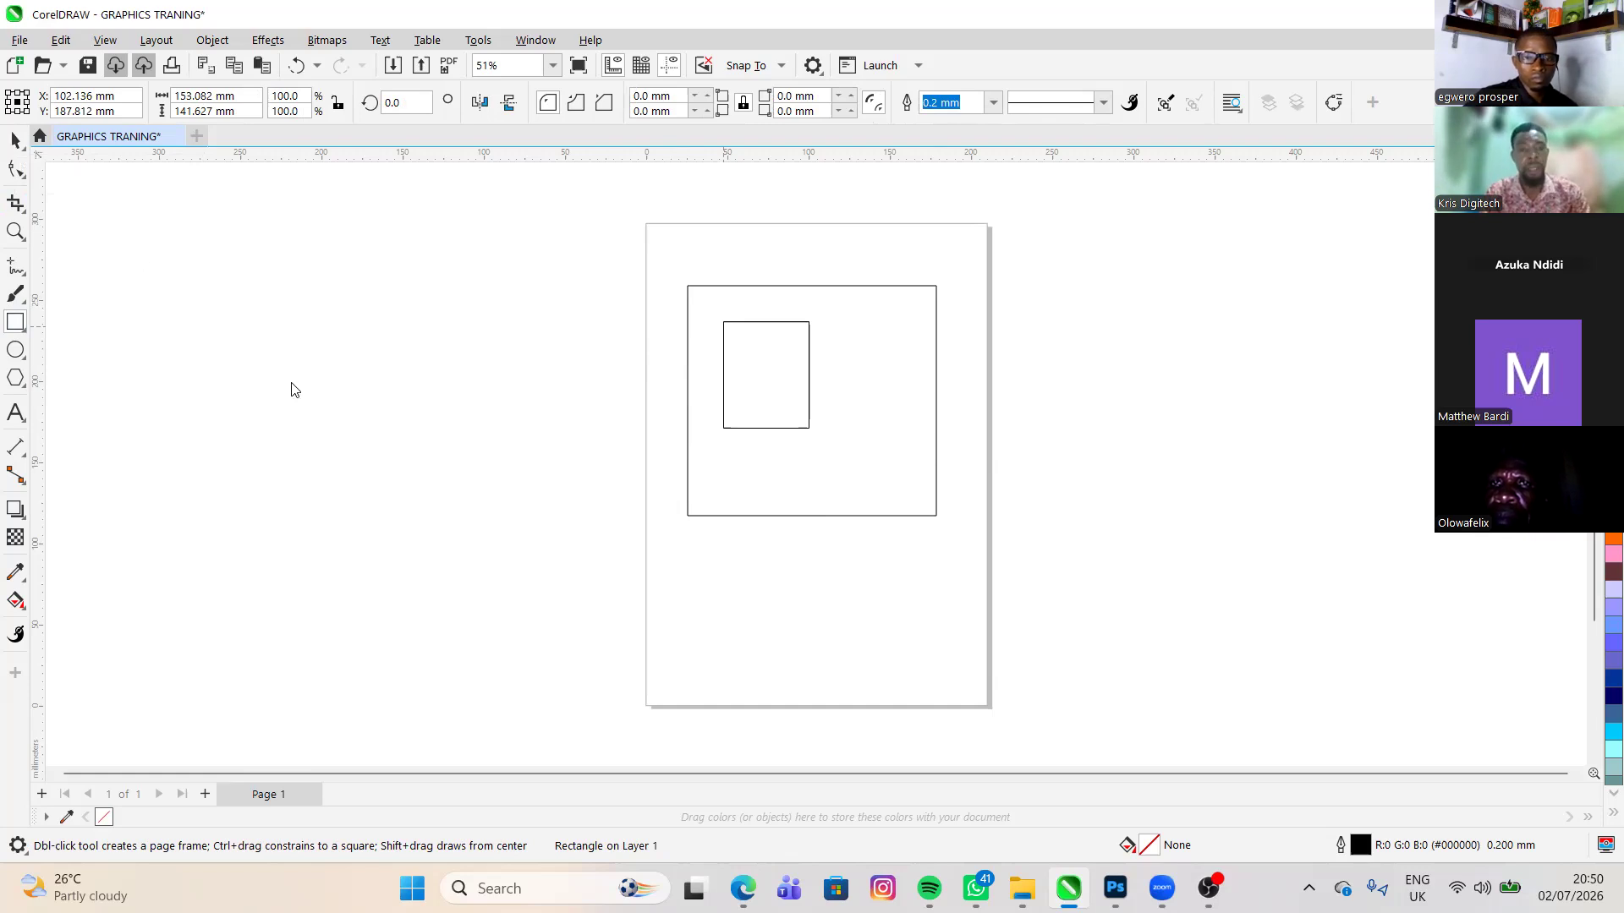
- Round all four corners of the inner rectangle to a radius of about 19.8 mm with the Shape tool
{"action": "left_click", "coordinate": [18, 144]}
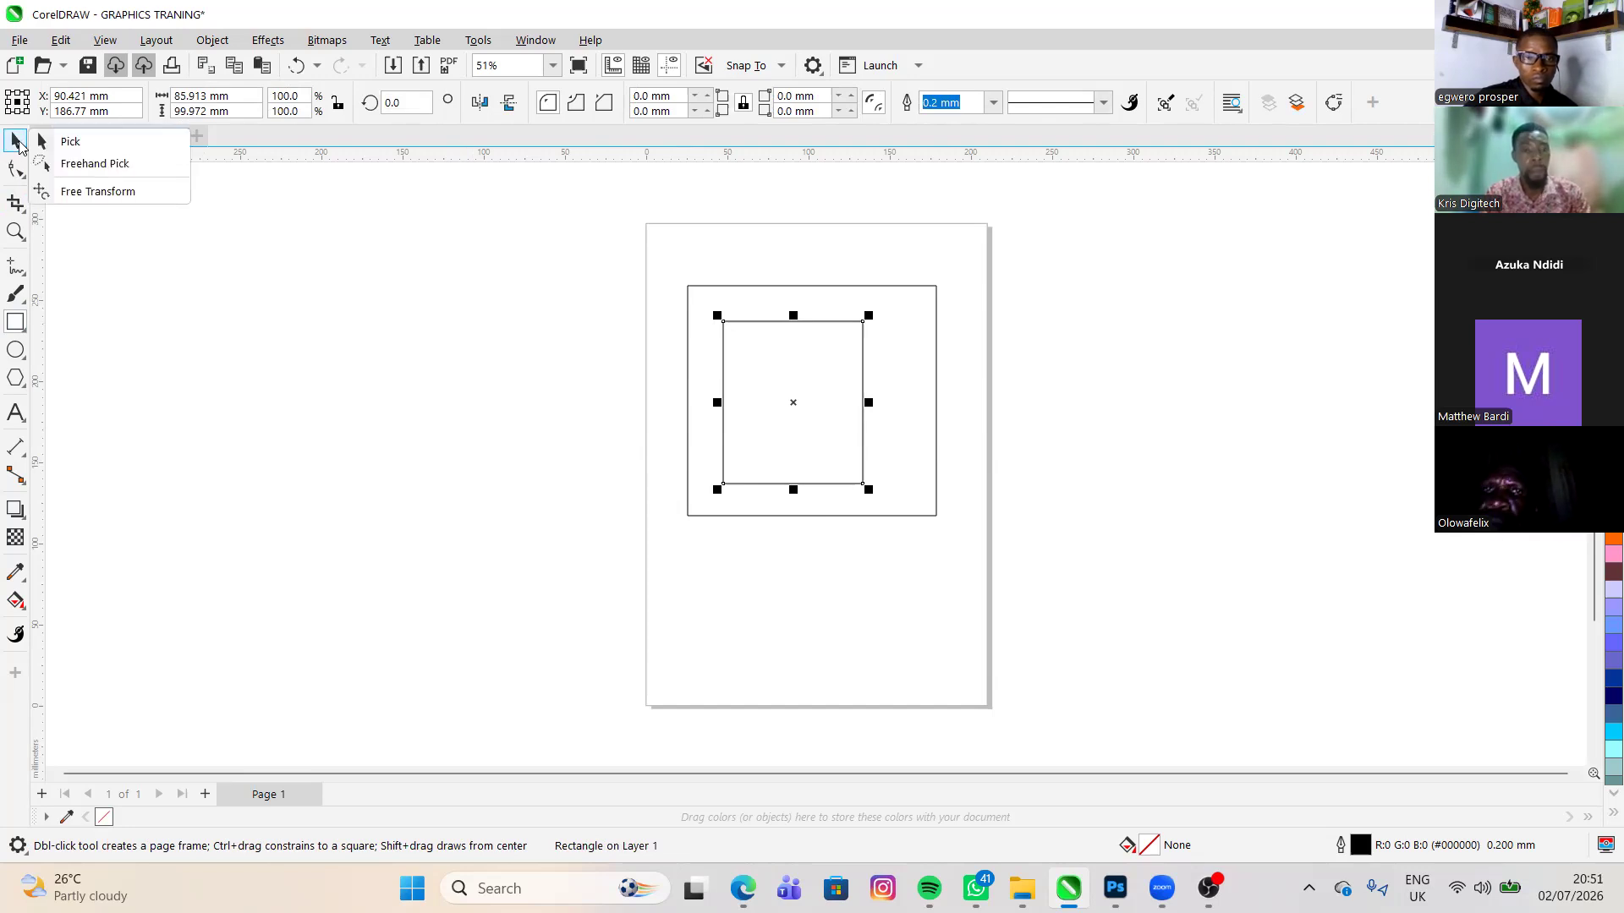
{"action": "left_click", "coordinate": [17, 173]}
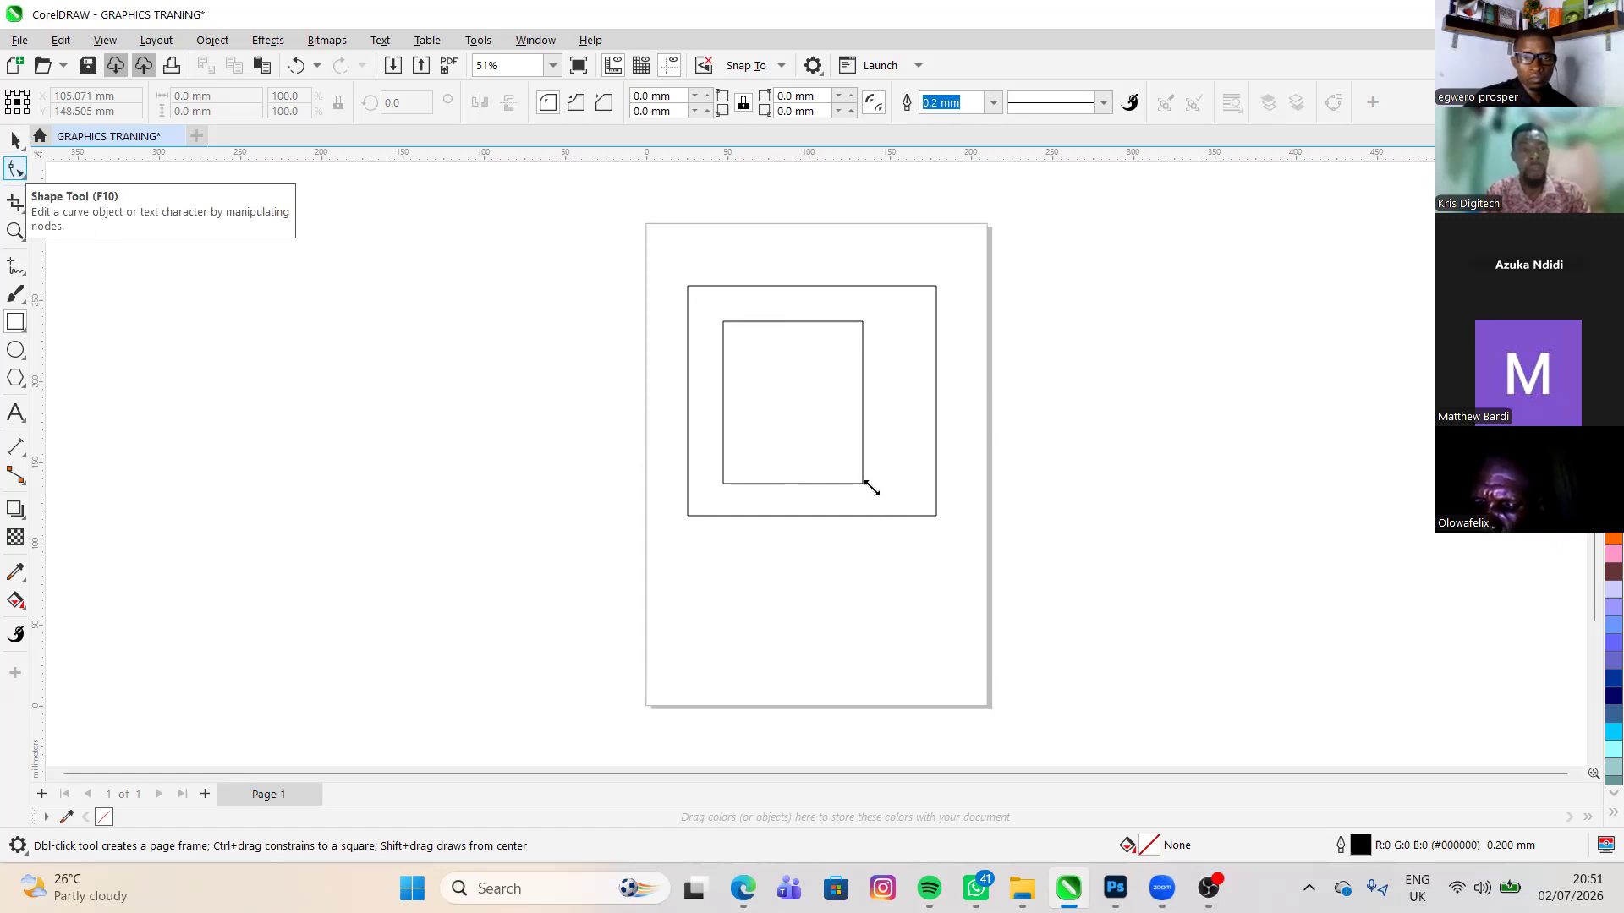
{"action": "left_click", "coordinate": [13, 173]}
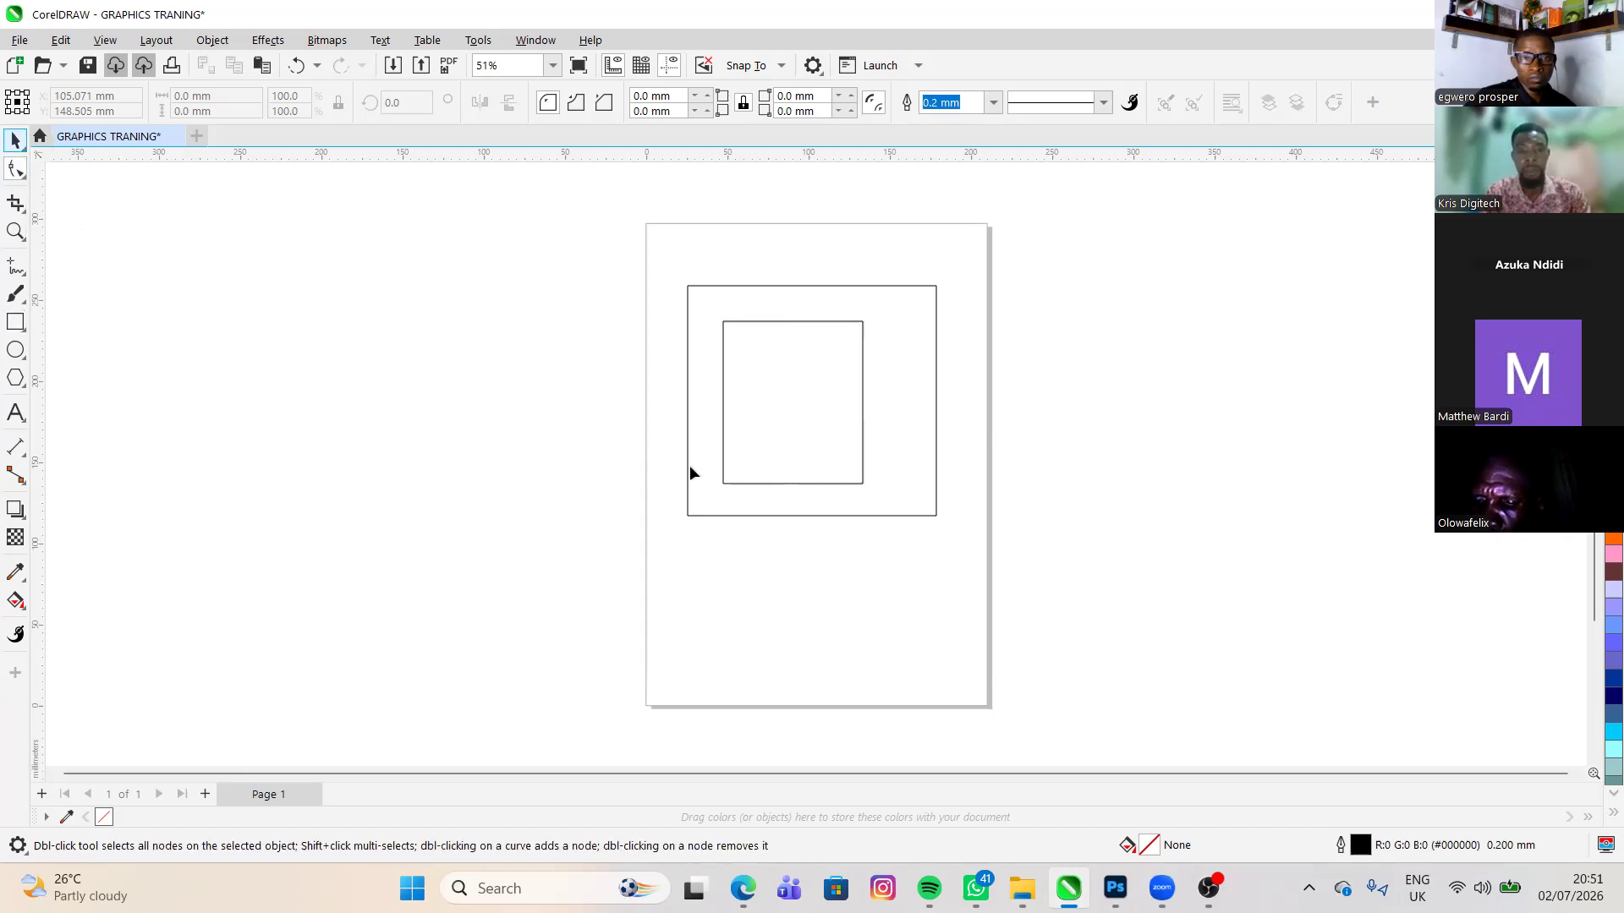
{"action": "left_click", "coordinate": [719, 483]}
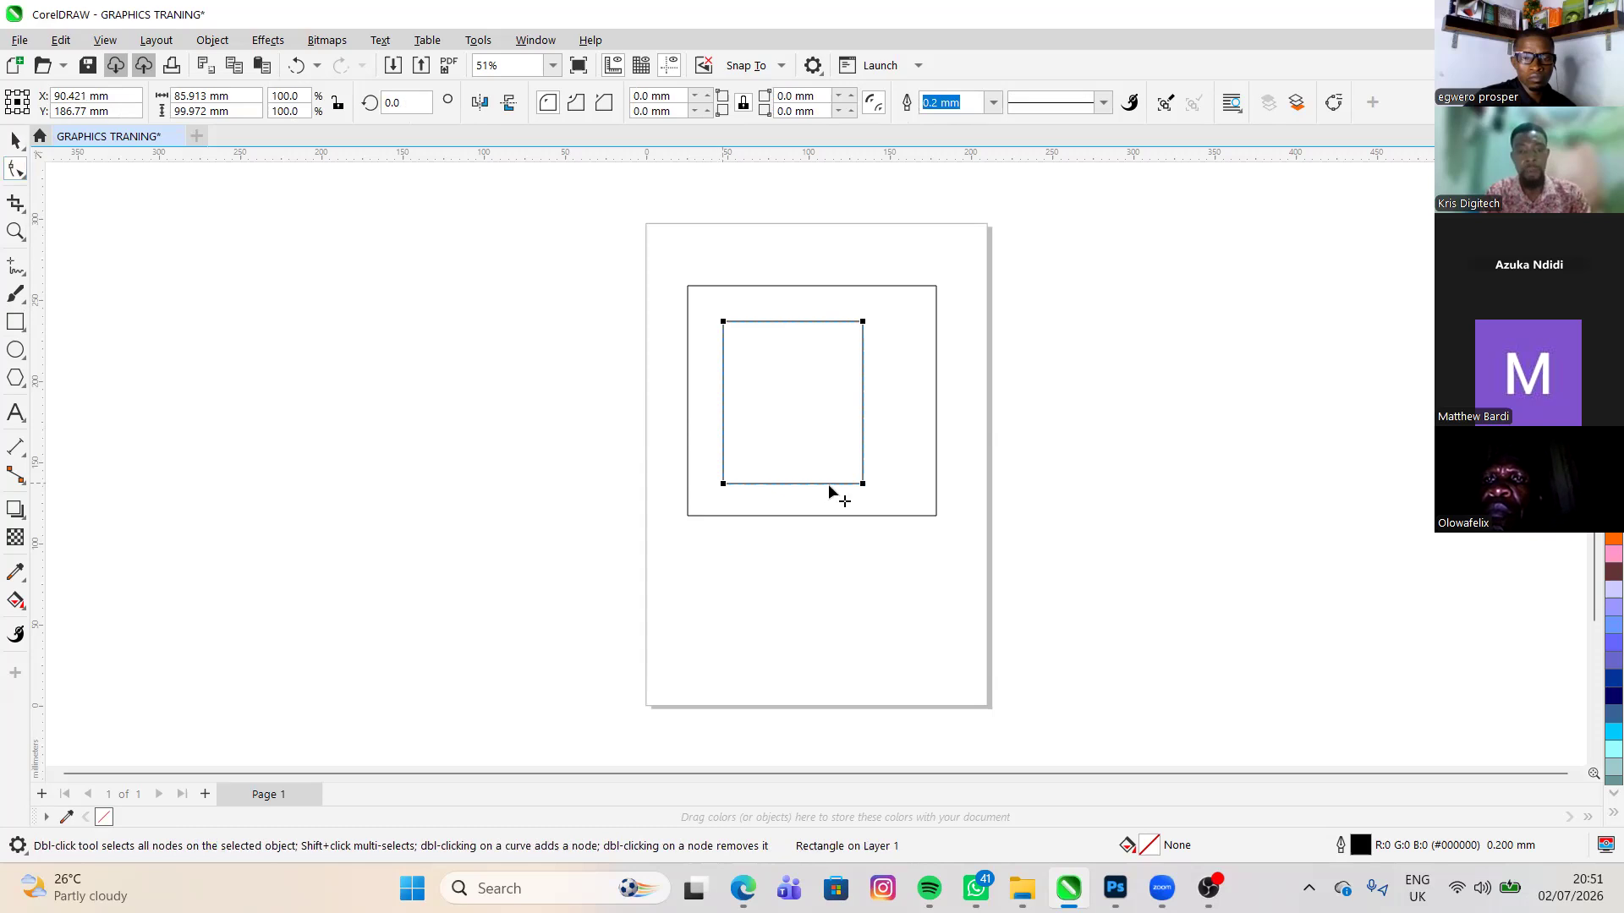
{"action": "left_click_drag", "start_coordinate": [829, 481], "coordinate": [912, 444]}
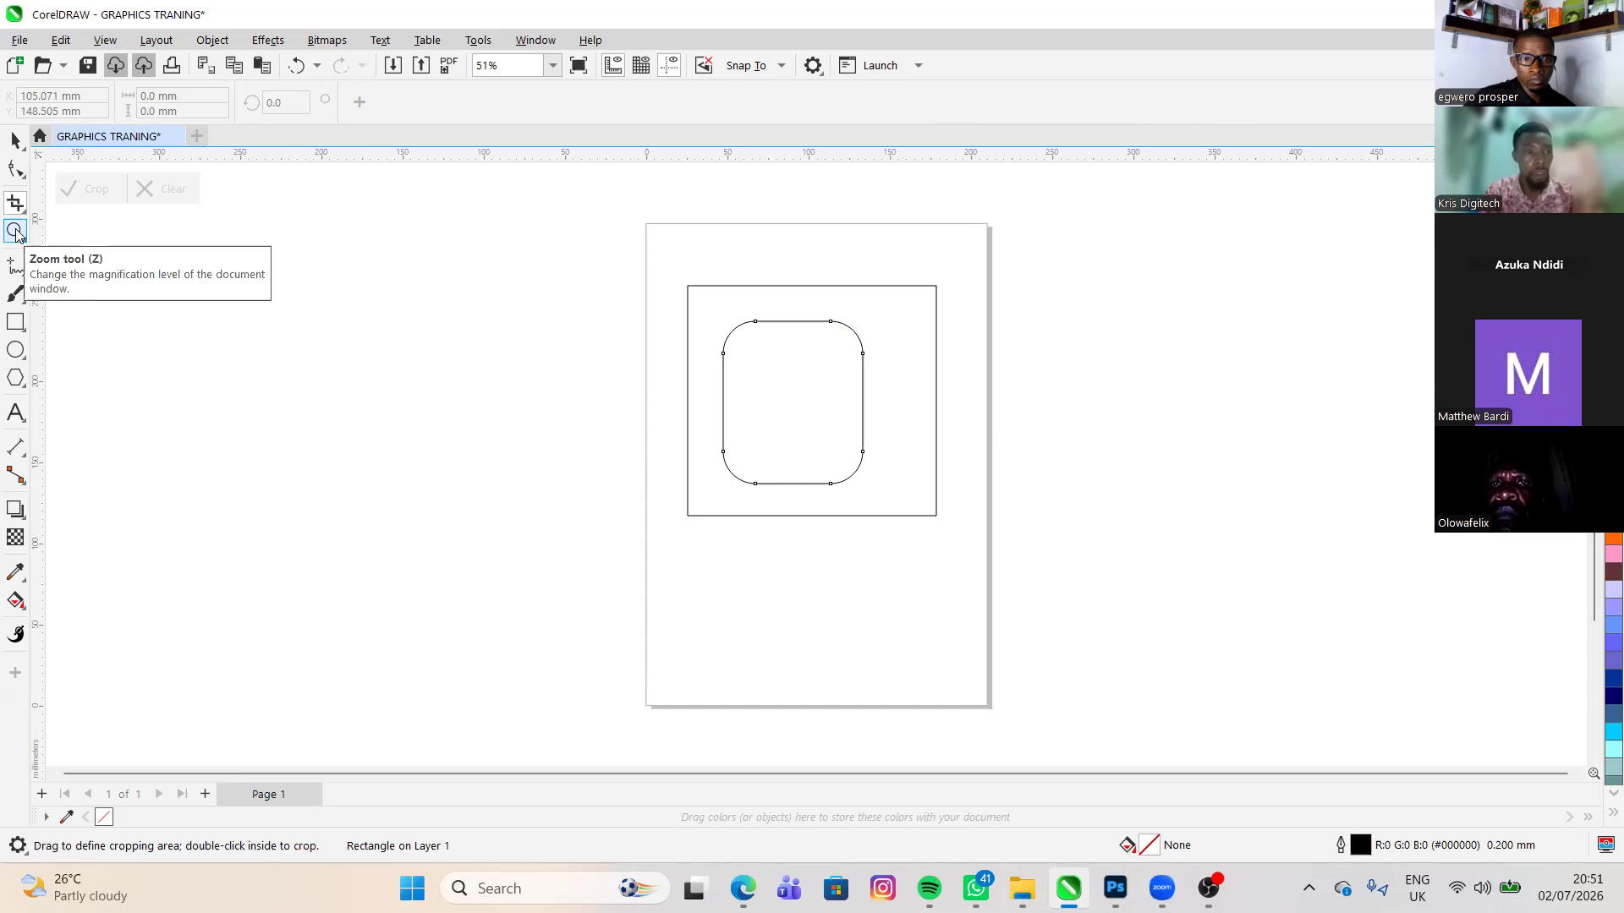
- Draw a freehand curve about 33 by 25 mm in the empty area to the left of the page
{"action": "left_click", "coordinate": [16, 231]}
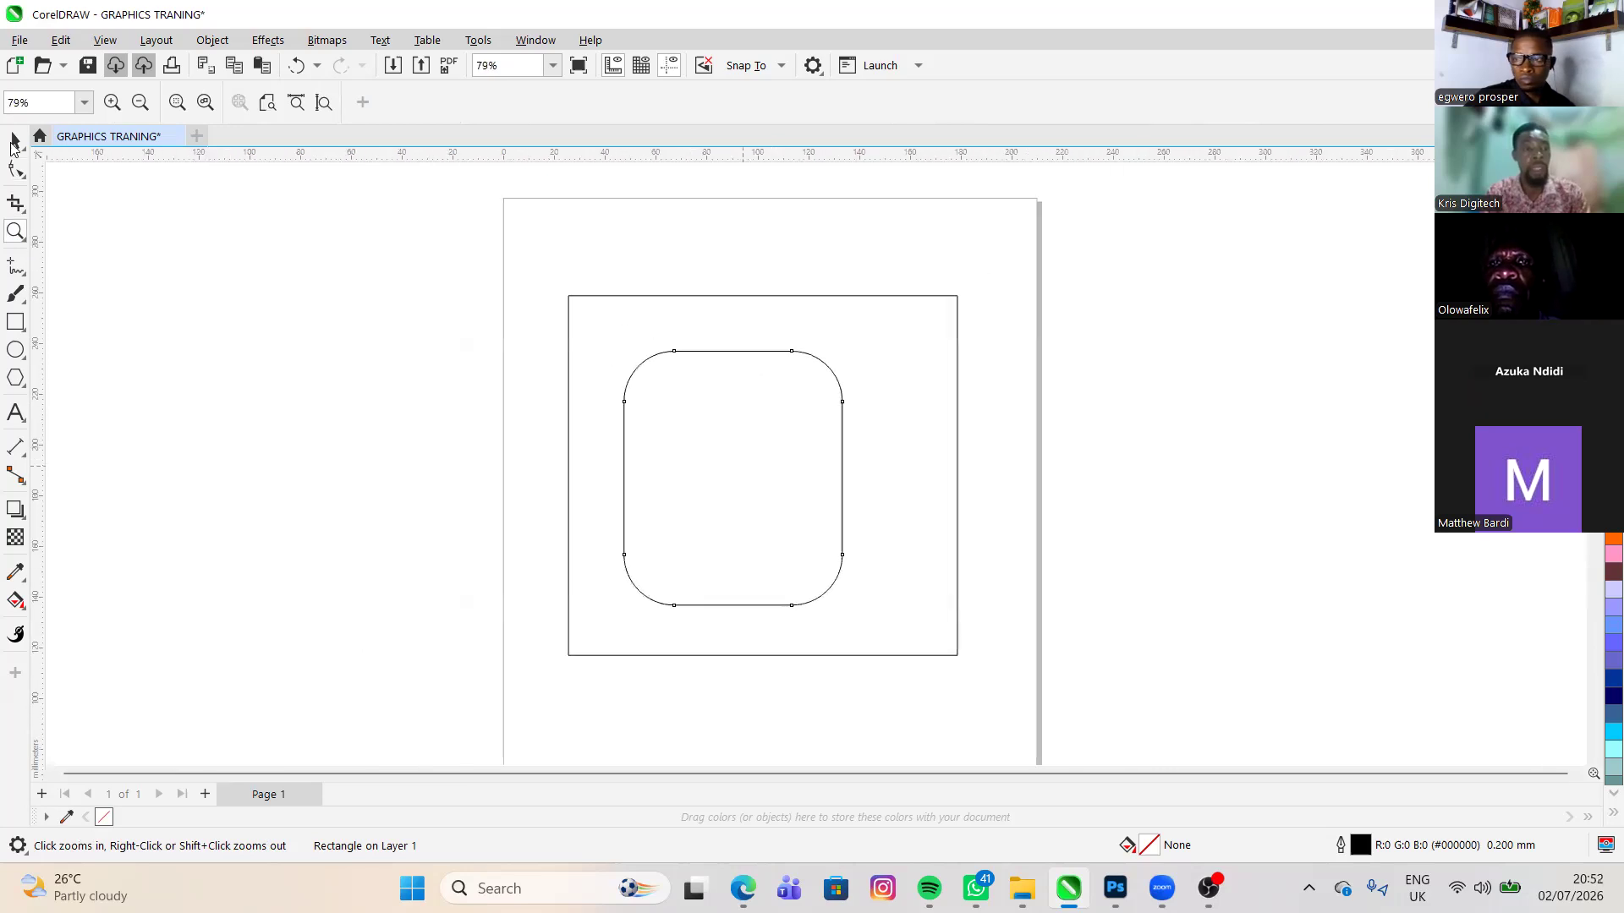
{"action": "left_click", "coordinate": [15, 269]}
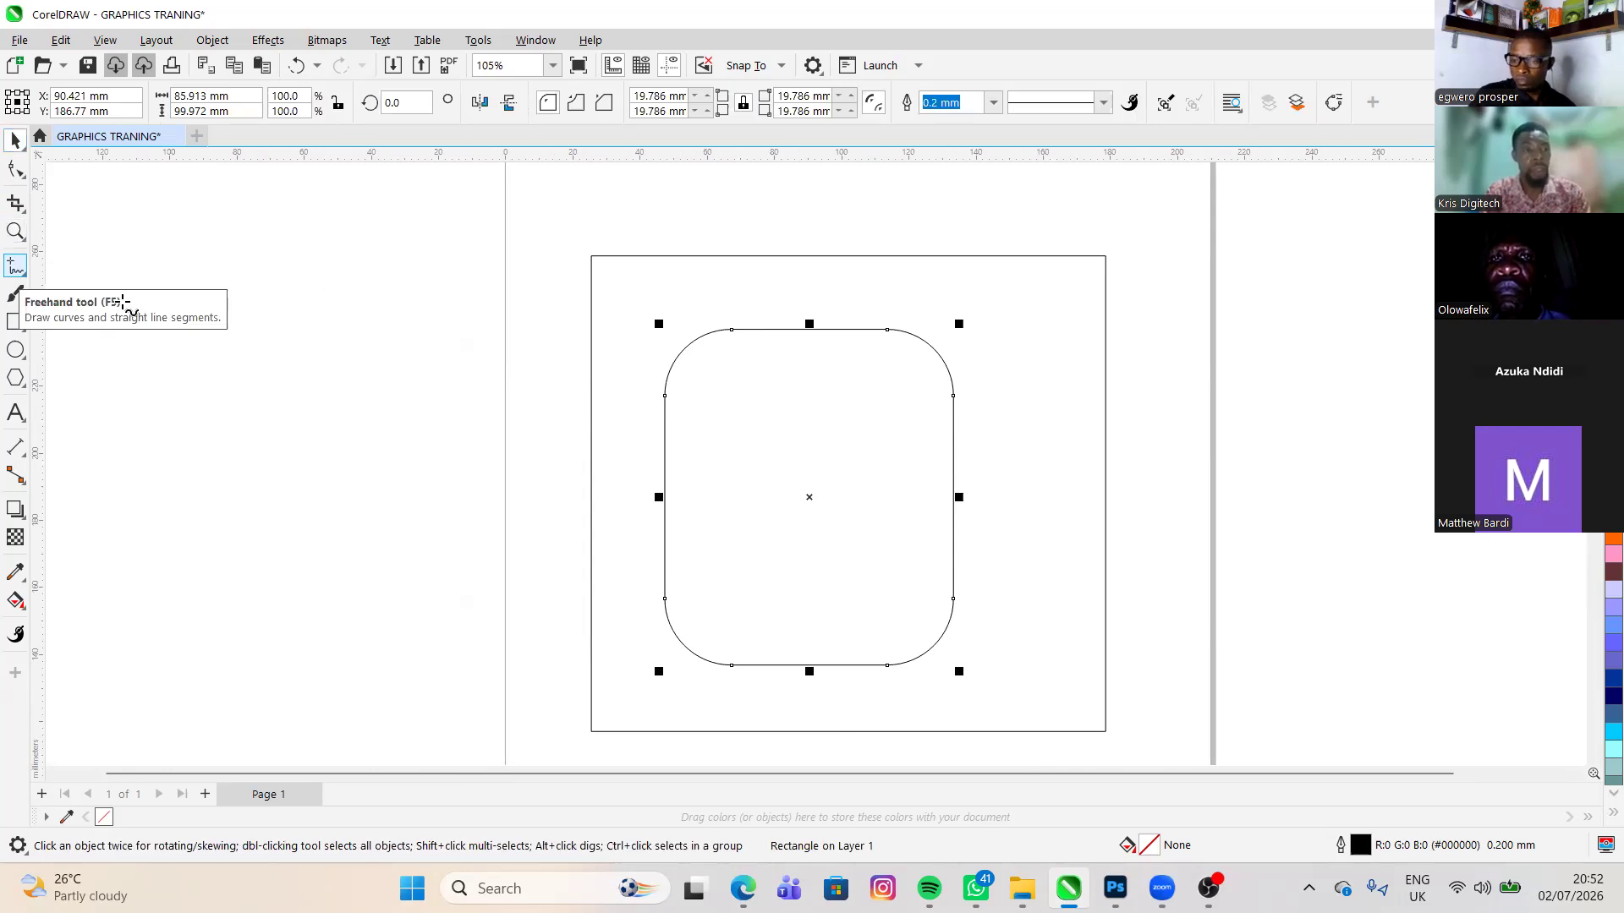
{"action": "left_click", "coordinate": [16, 141]}
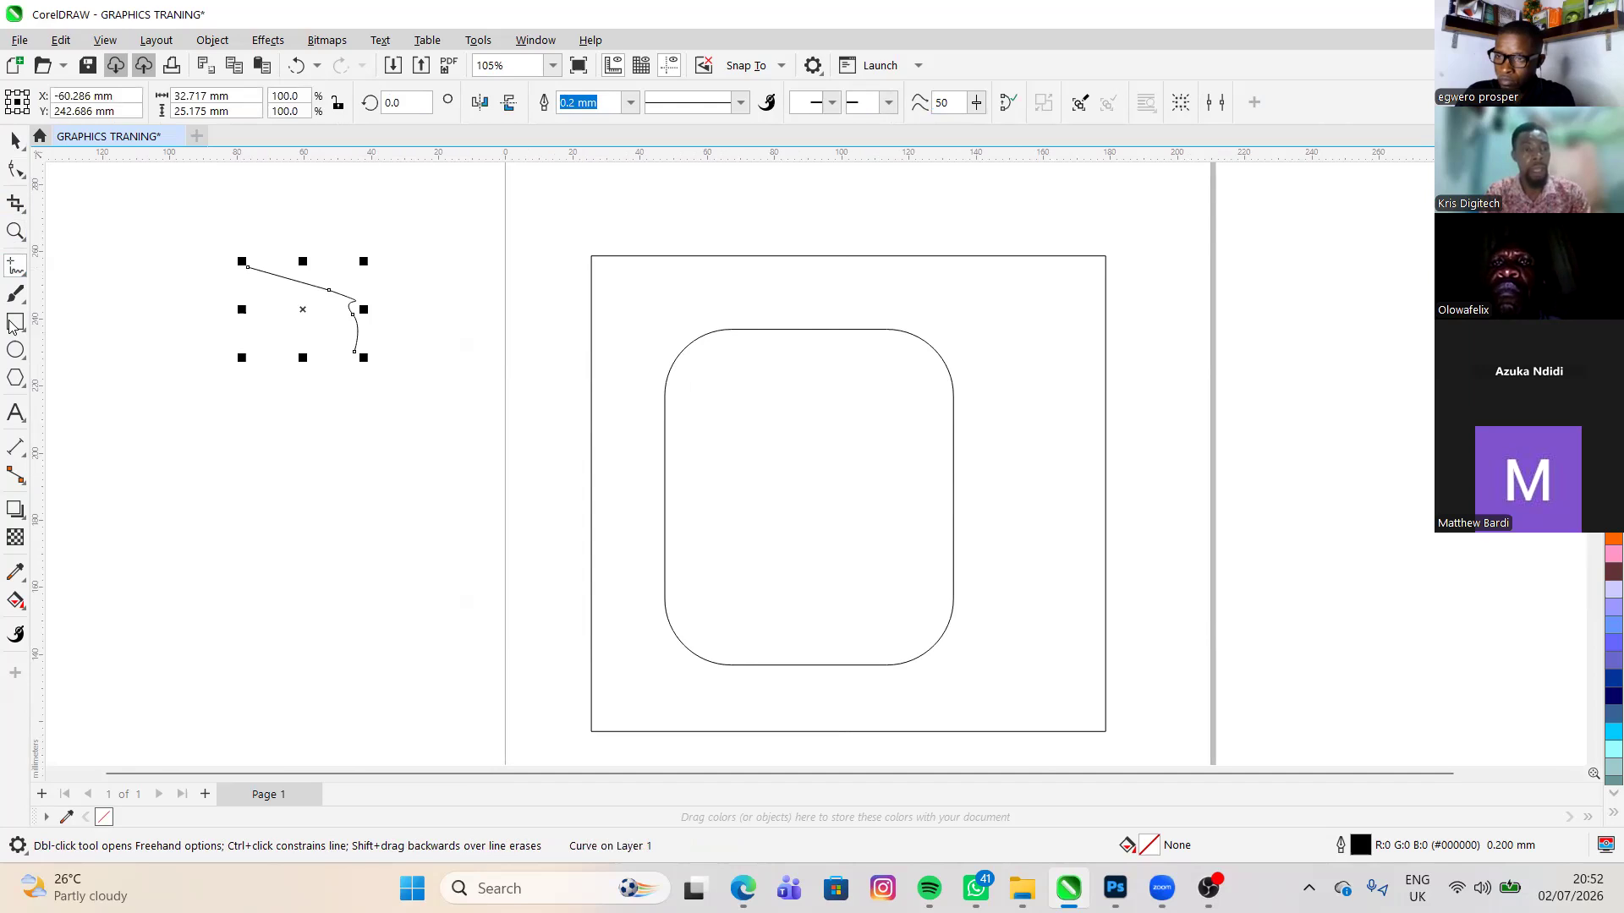
- Draw a rectangle about 47 by 42 mm inside the rounded rectangle
{"action": "key", "text": "space"}
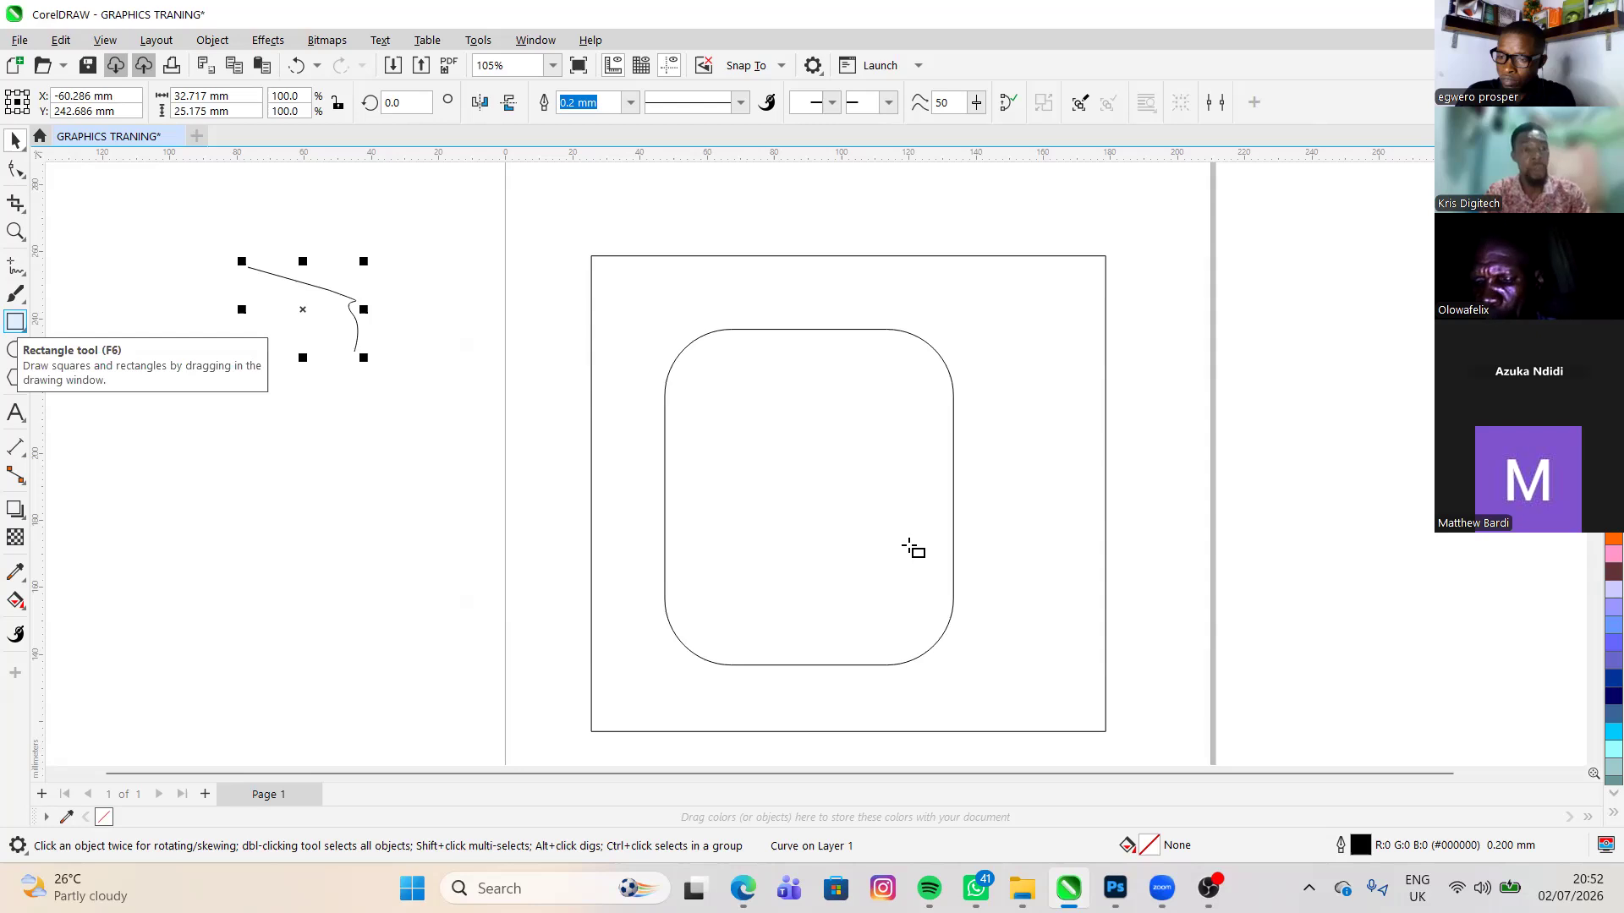
{"action": "key", "text": "F6"}
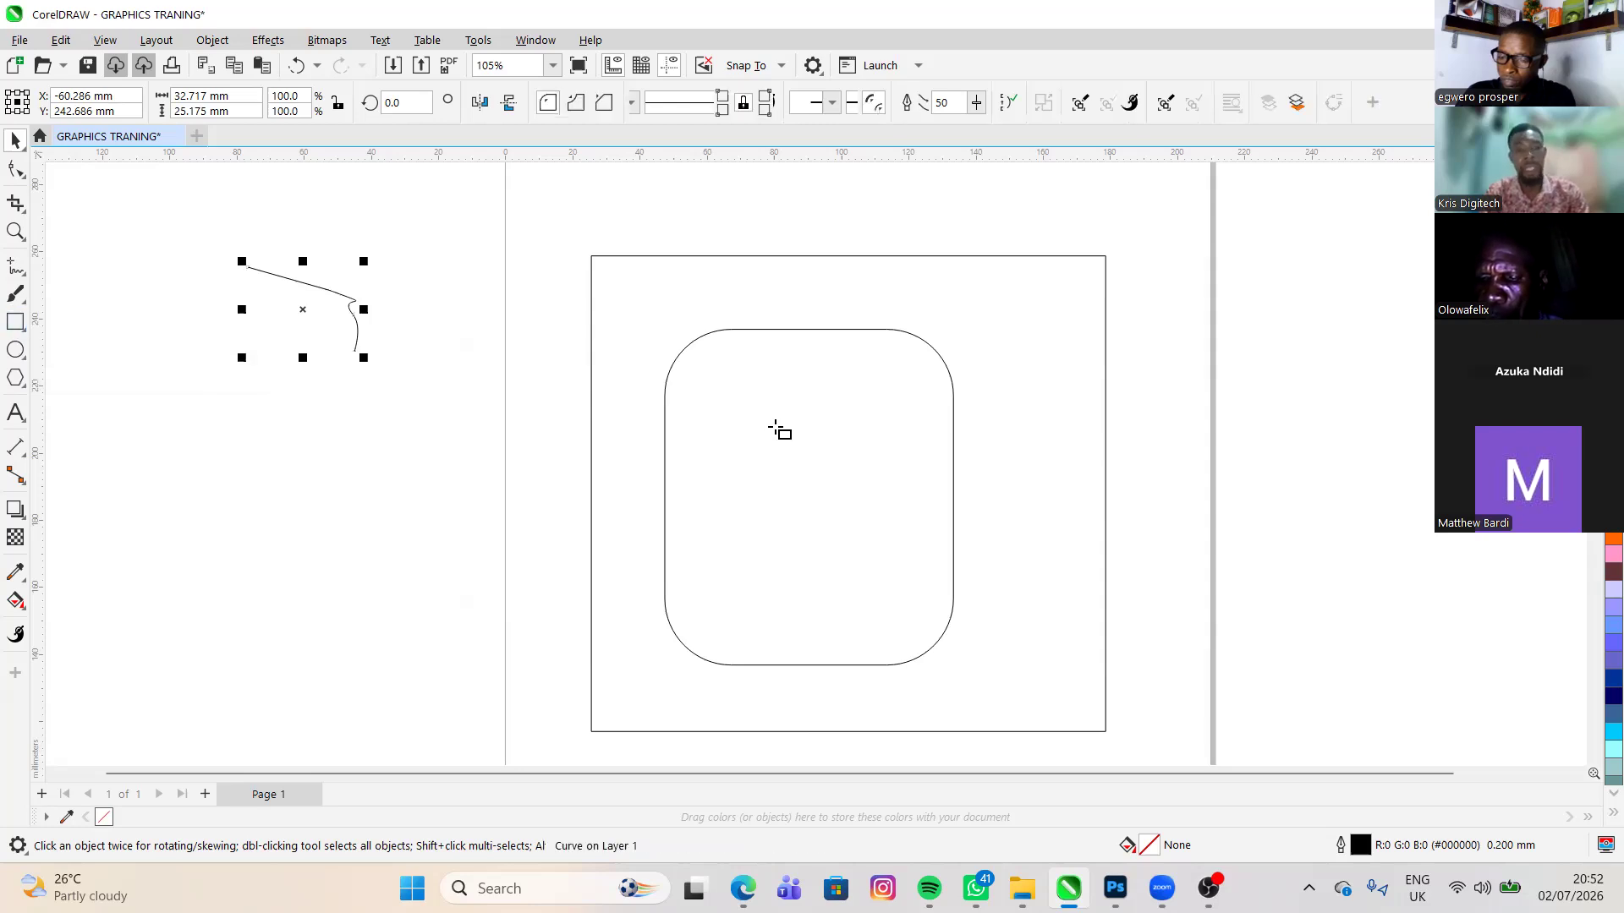
{"action": "left_click_drag", "start_coordinate": [905, 542], "coordinate": [753, 408]}
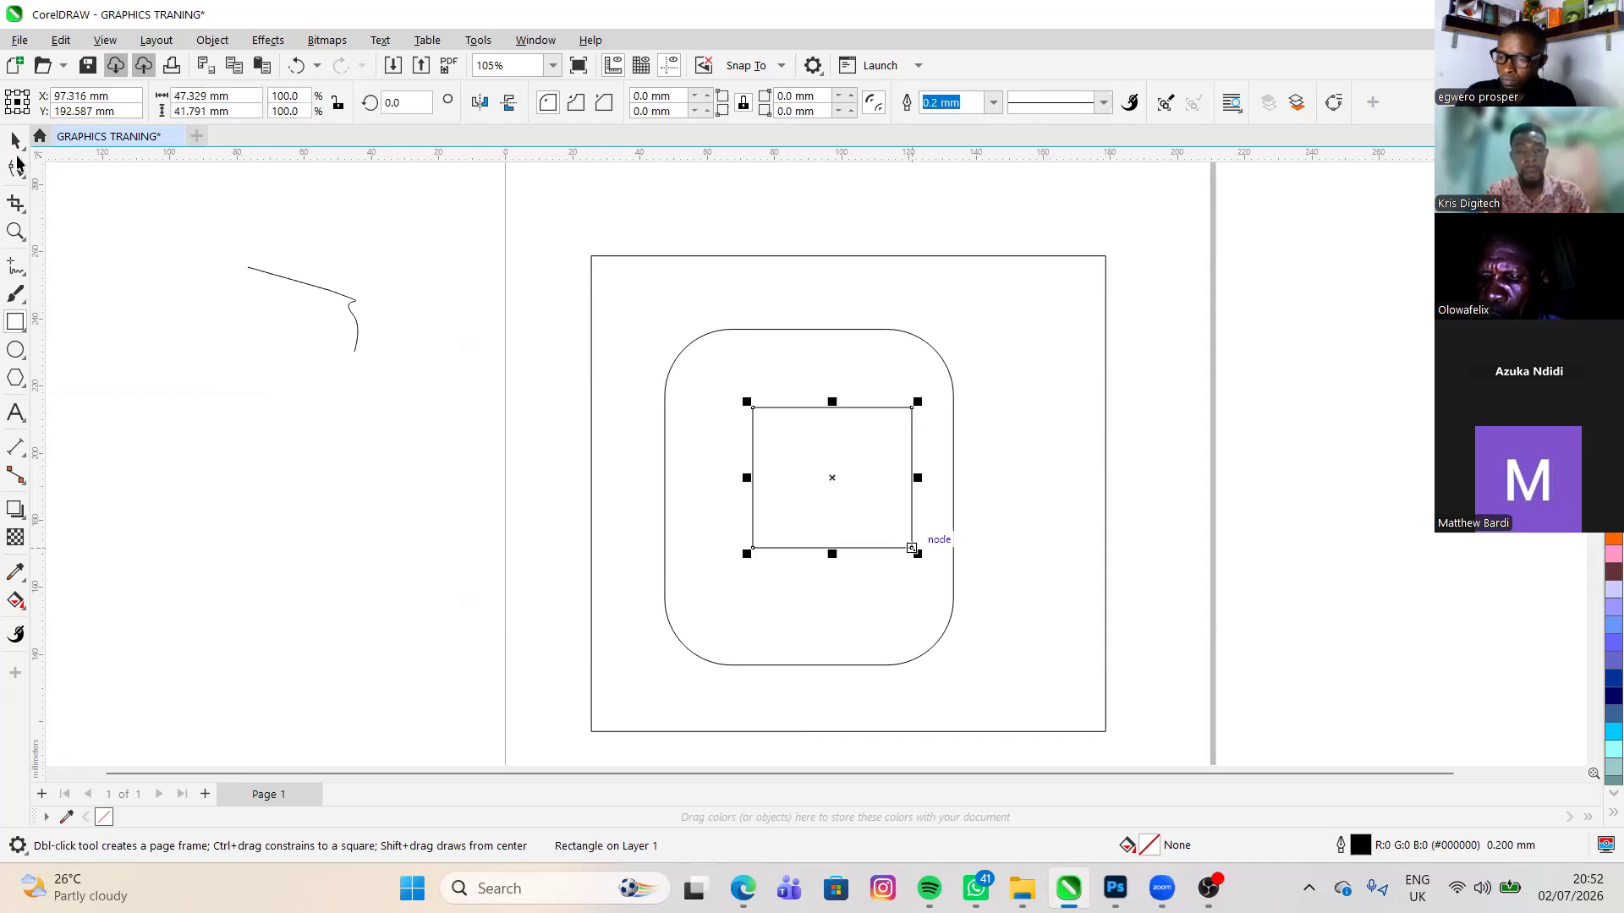
- Draw an ellipse overlapping the rounded rectangle's upper edge and a very narrow ellipse just outside its right side
{"action": "left_click", "coordinate": [15, 351]}
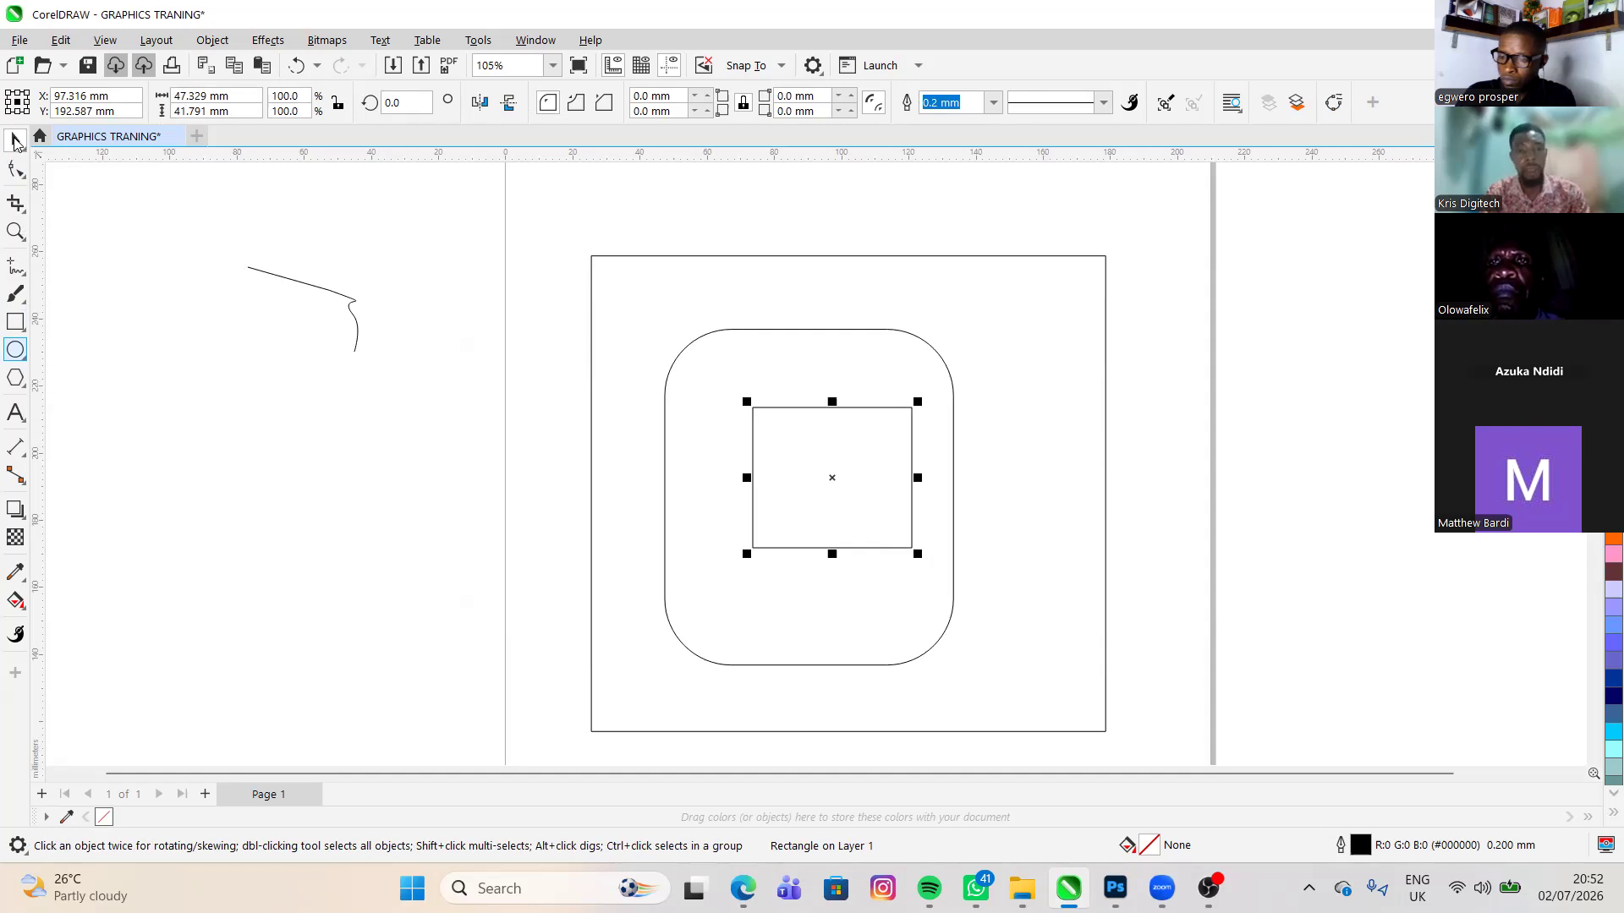
{"action": "left_click", "coordinate": [16, 142]}
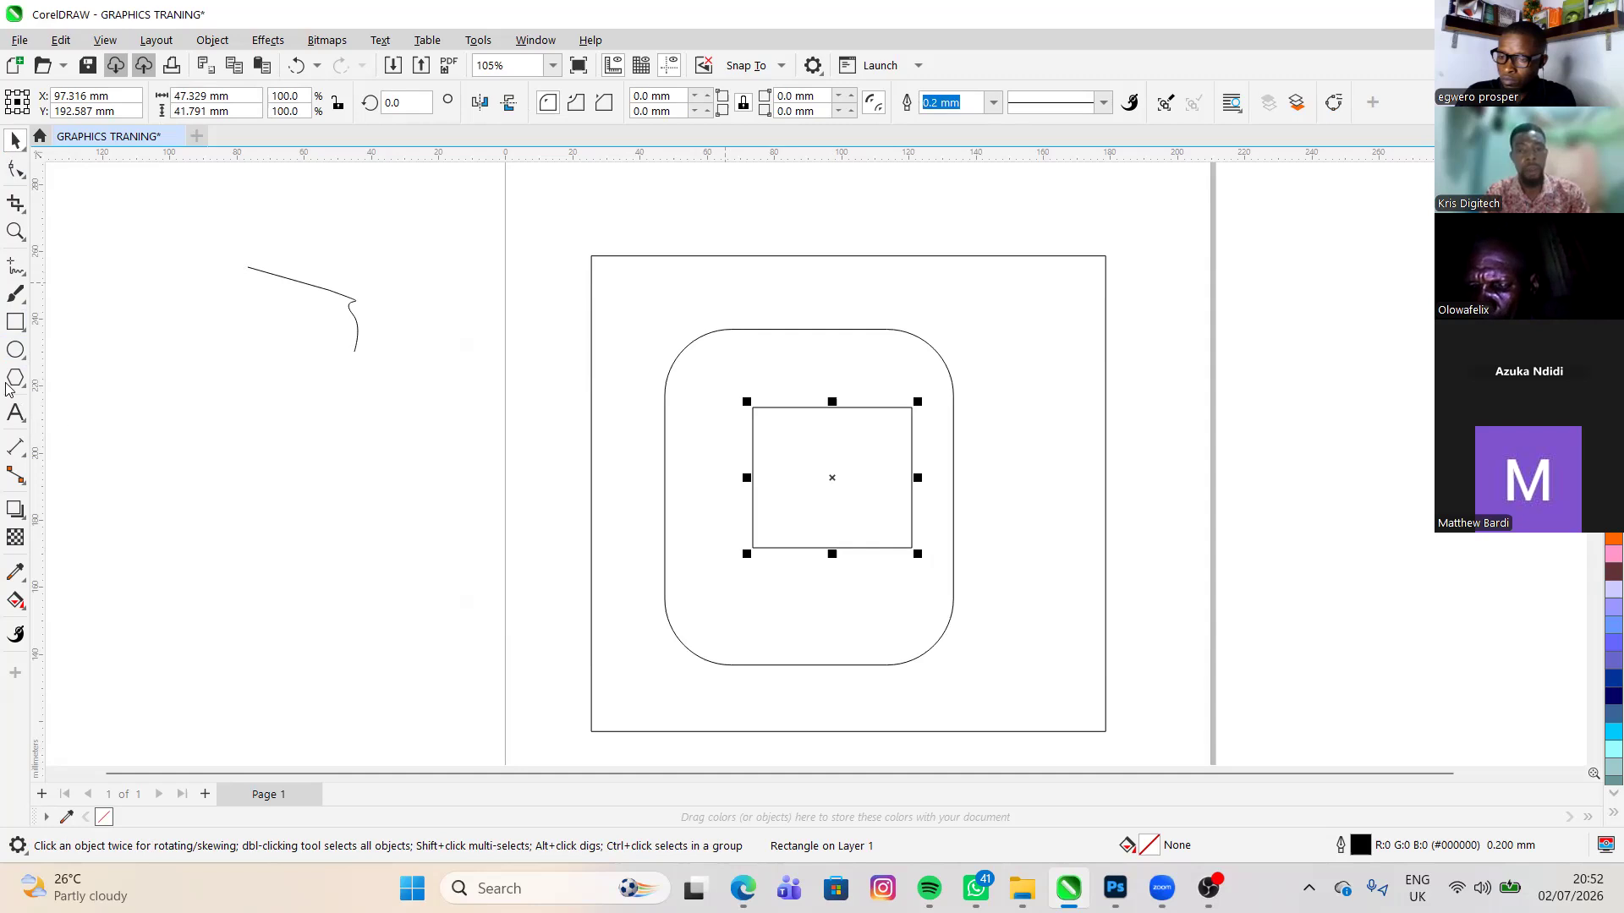
{"action": "key", "text": "ctrl+z"}
- Draw an ellipse about 24 by 32 mm directly below the very narrow ellipse beside the rounded rectangle
{"action": "key", "text": "ctrl+z"}
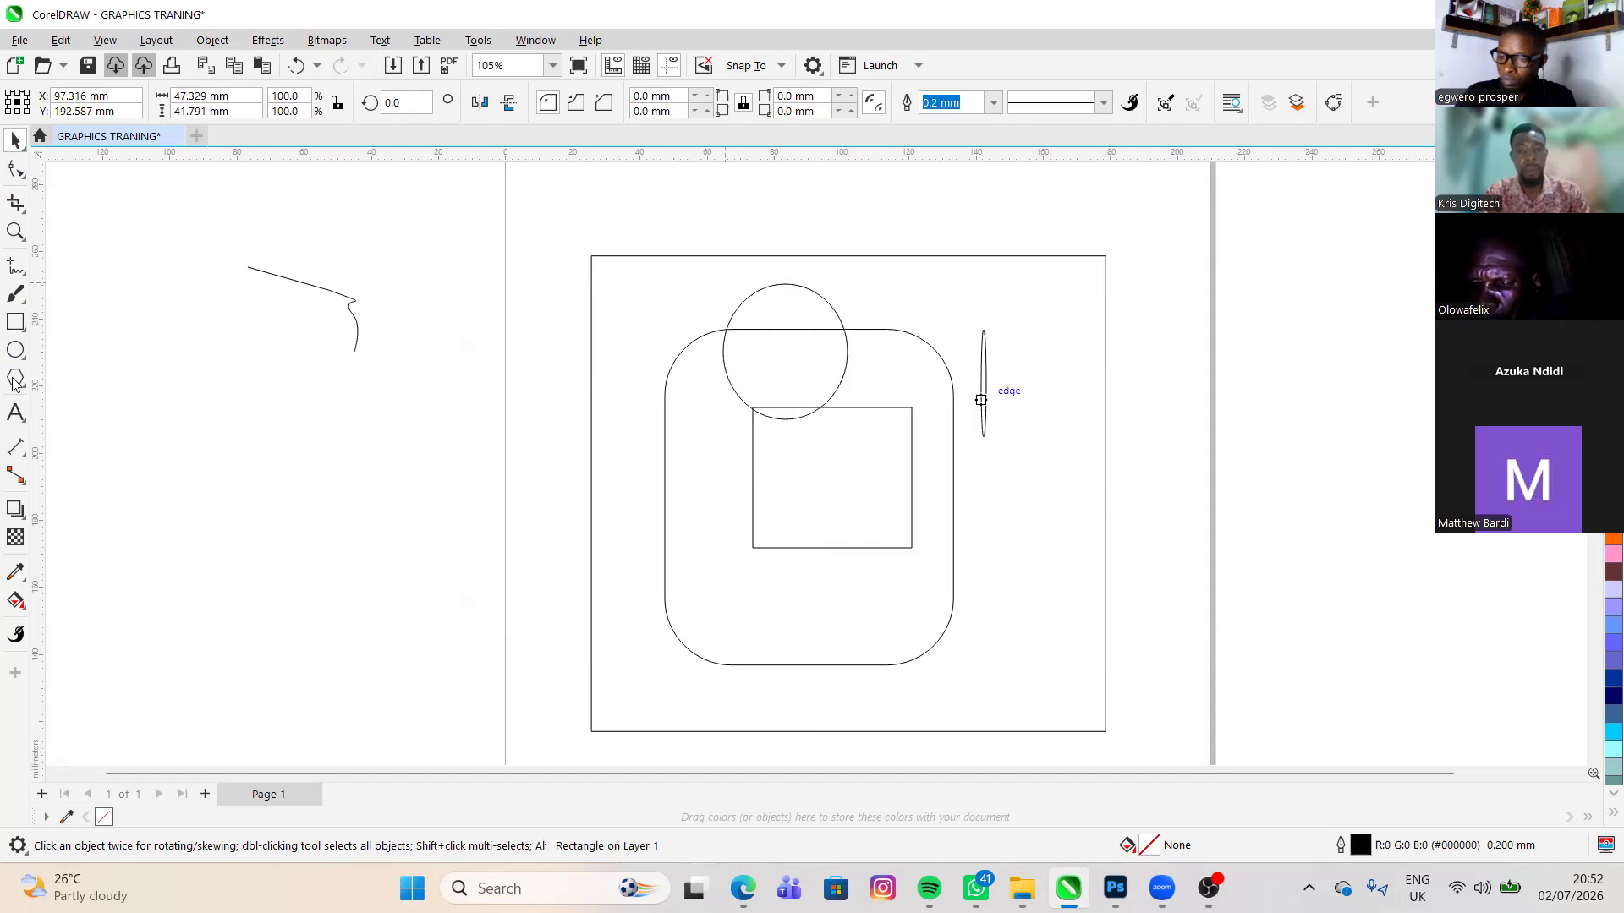
{"action": "key", "text": "ctrl+z"}
{"action": "left_click", "coordinate": [15, 383]}
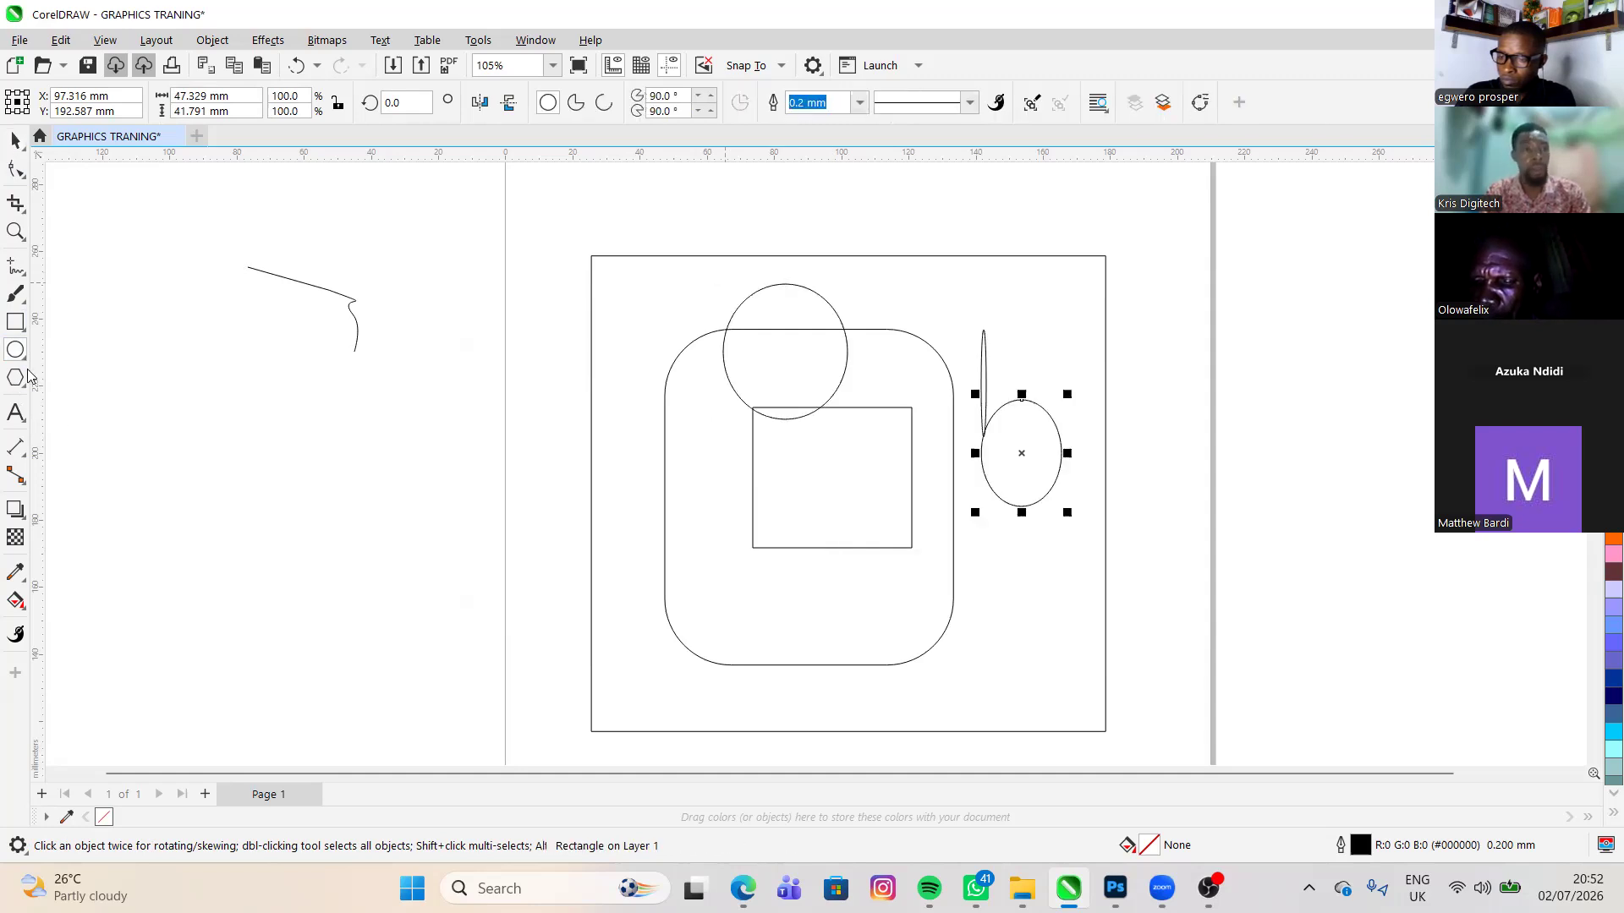
{"action": "key", "text": "space"}
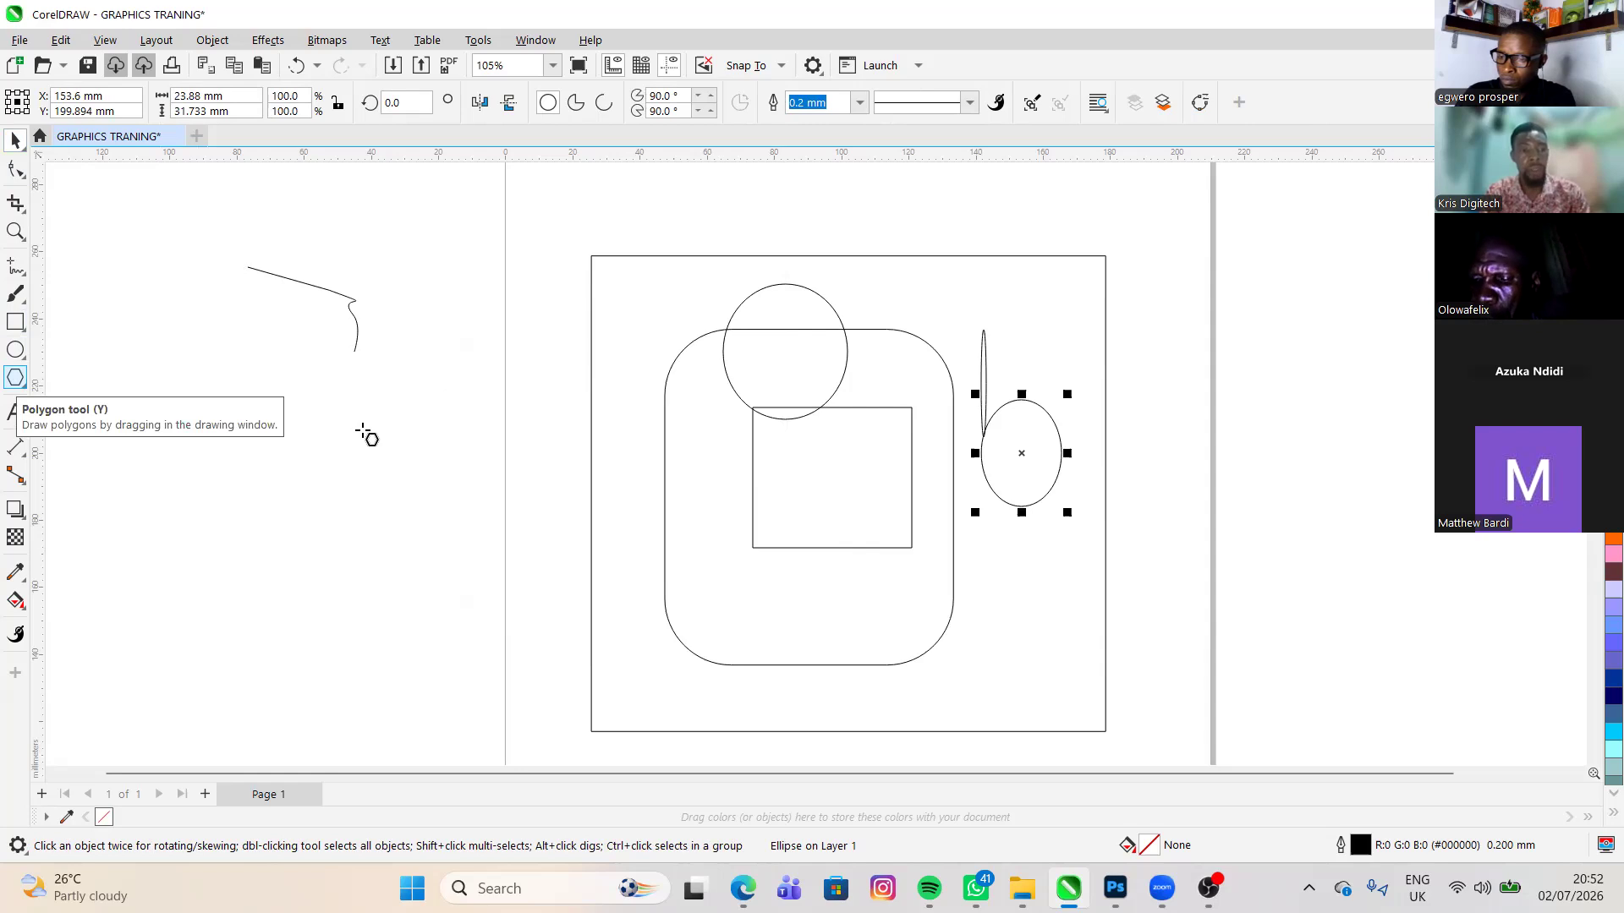
- Draw two five-sided polygons near the page's left edge, about 40 by 46 mm and about 47 by 55 mm
{"action": "left_click_drag", "start_coordinate": [362, 432], "coordinate": [542, 640]}
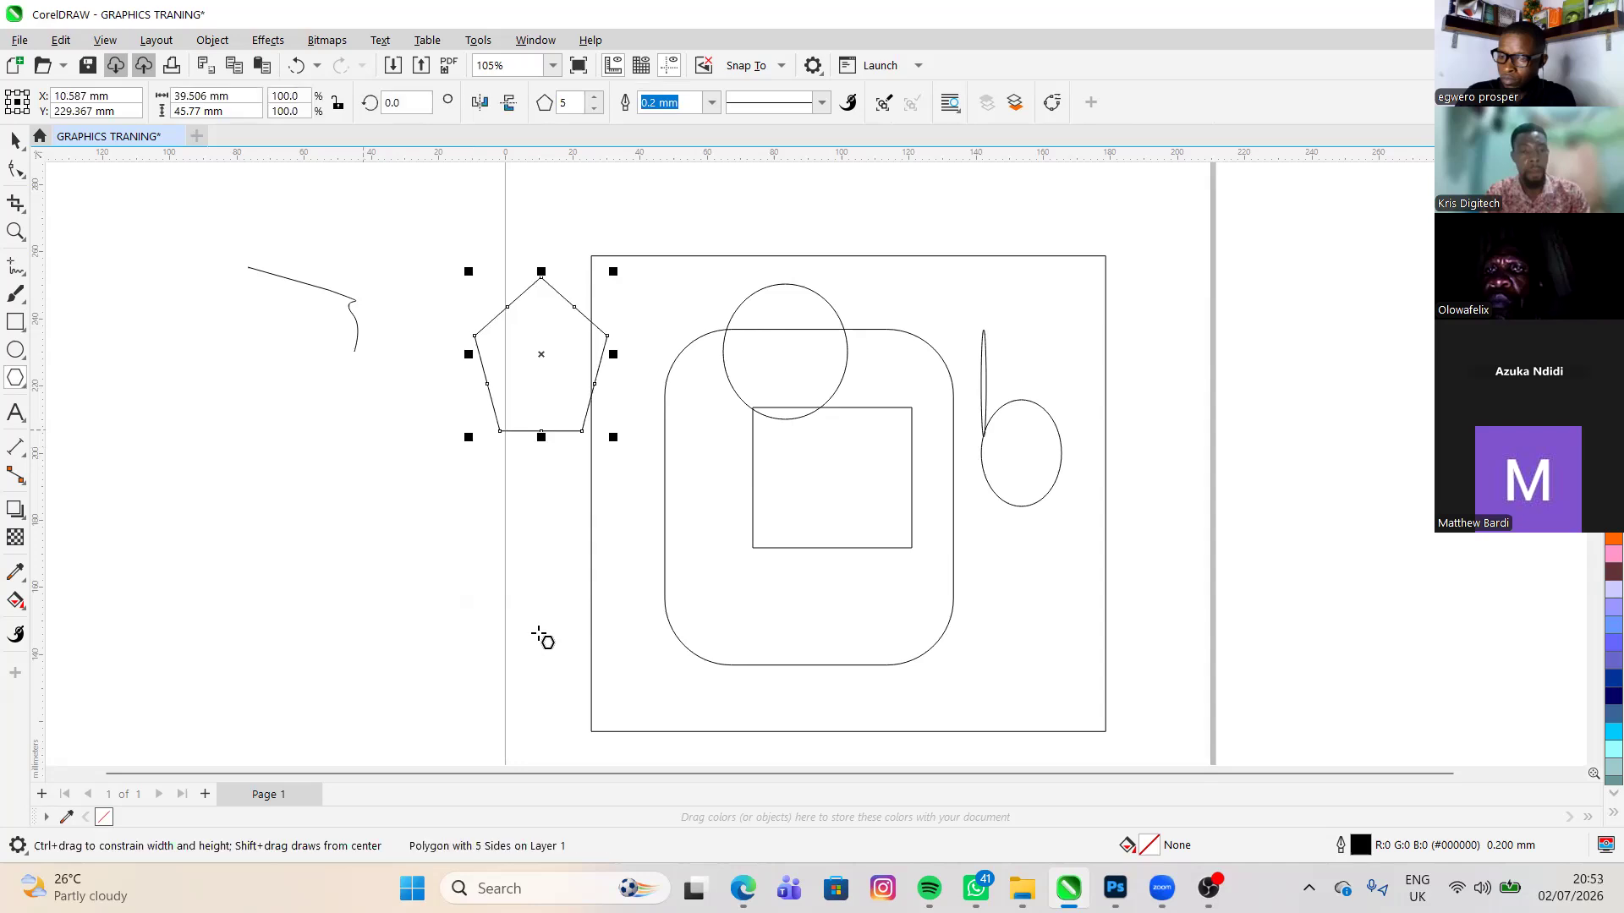
{"action": "key", "text": "Escape"}
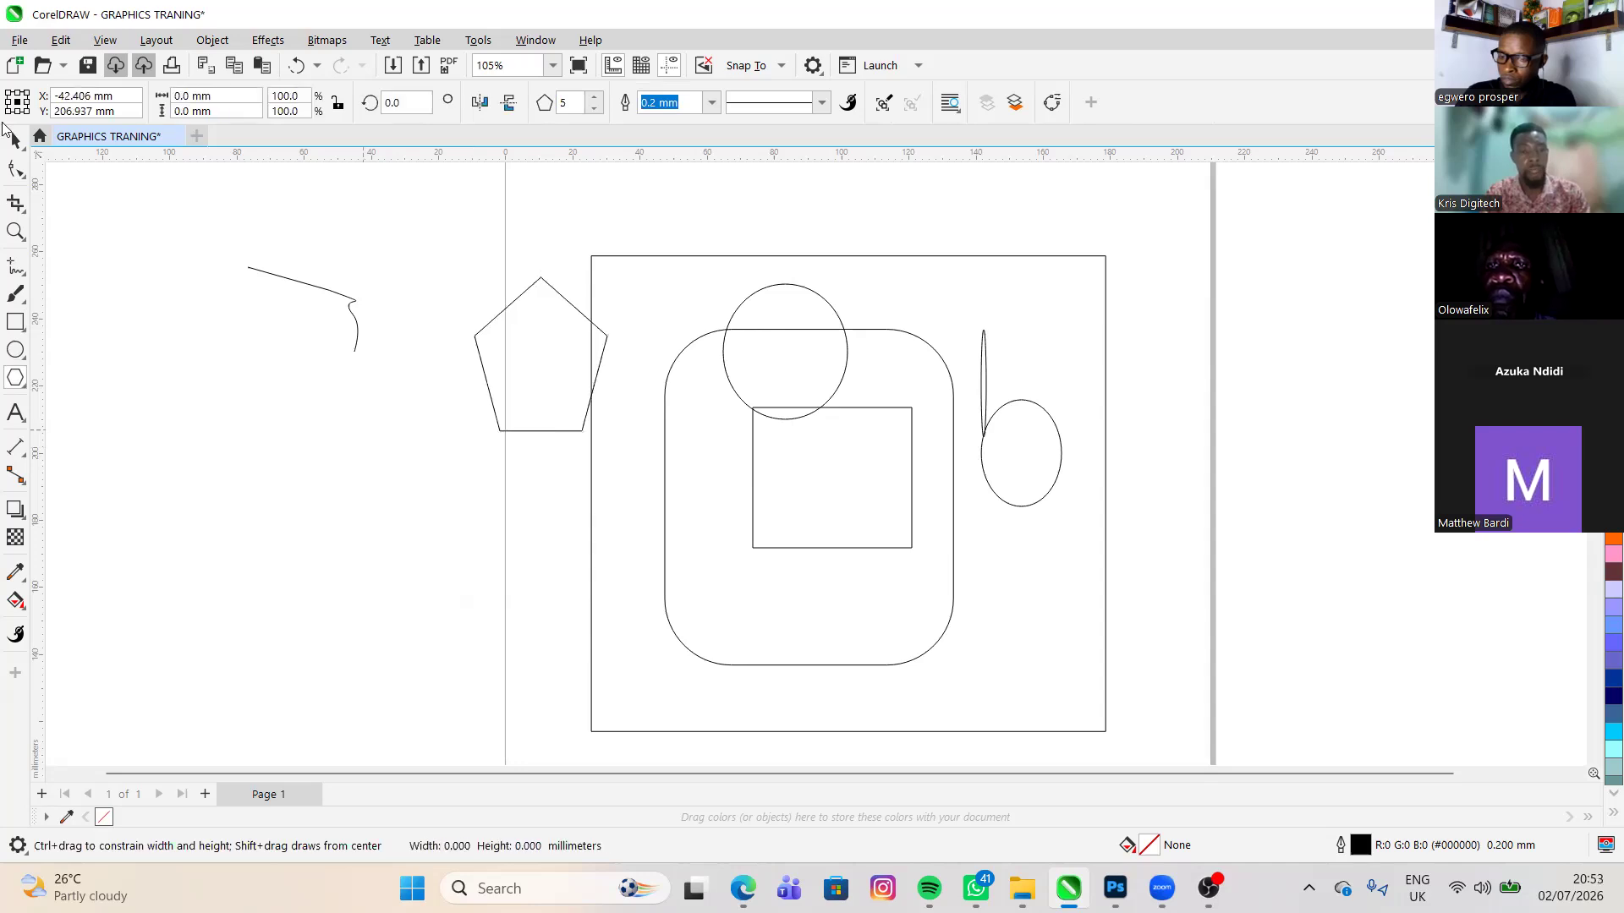
{"action": "left_click_drag", "start_coordinate": [523, 632], "coordinate": [531, 633]}
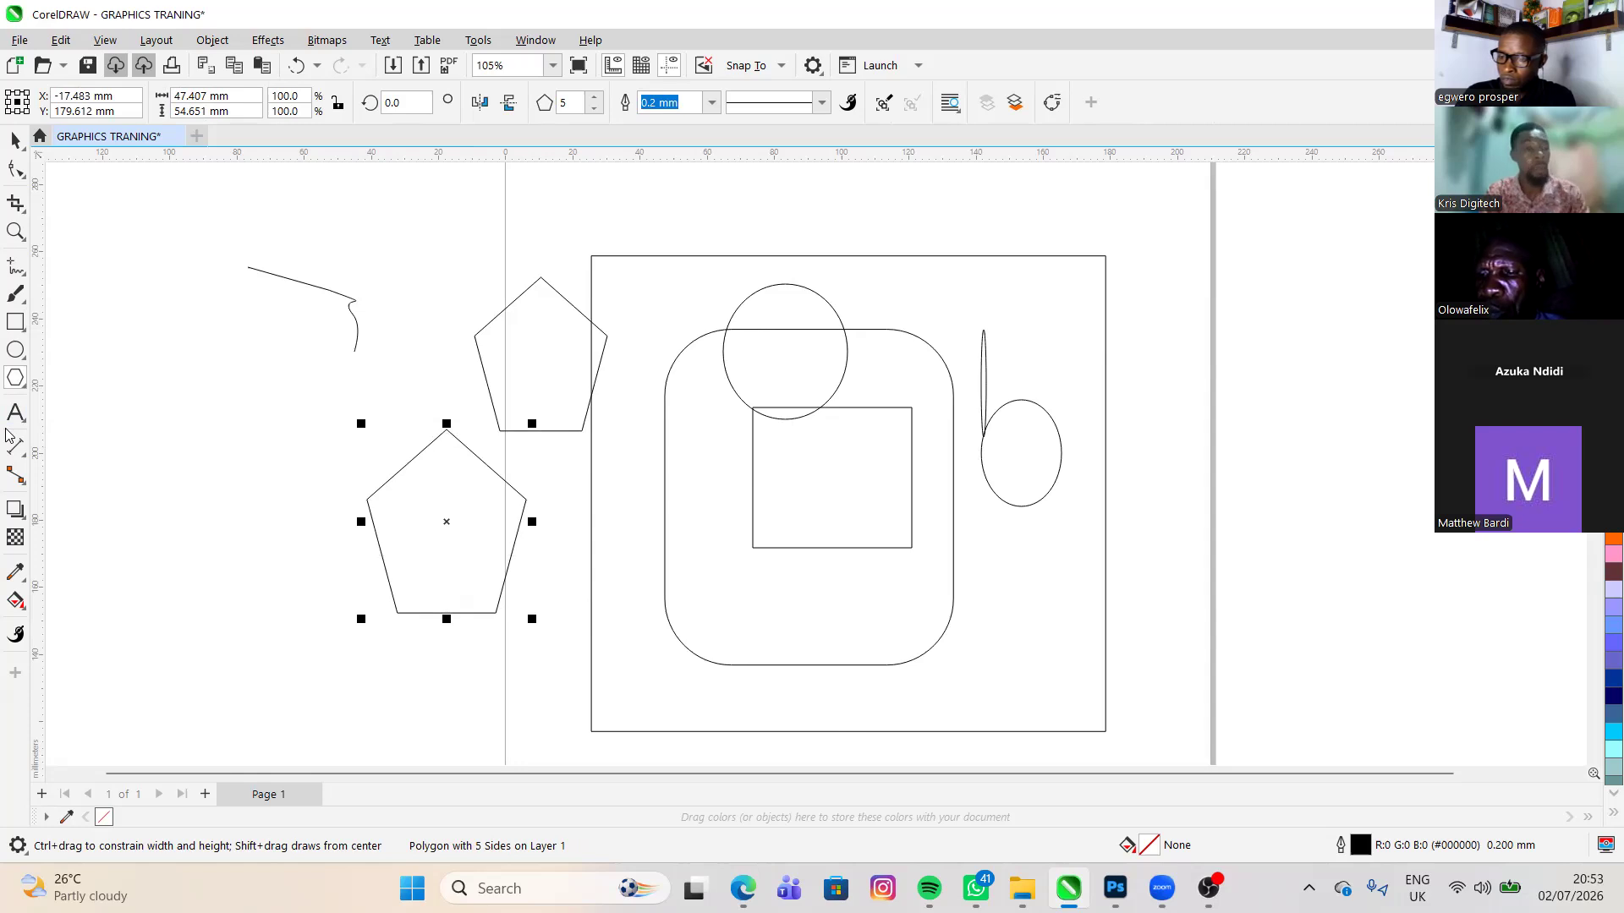
- Add the text "XDDVCB GNHJMJMBEWFGBT" starting just below the freehand curve with the Text tool
{"action": "key", "text": "space"}
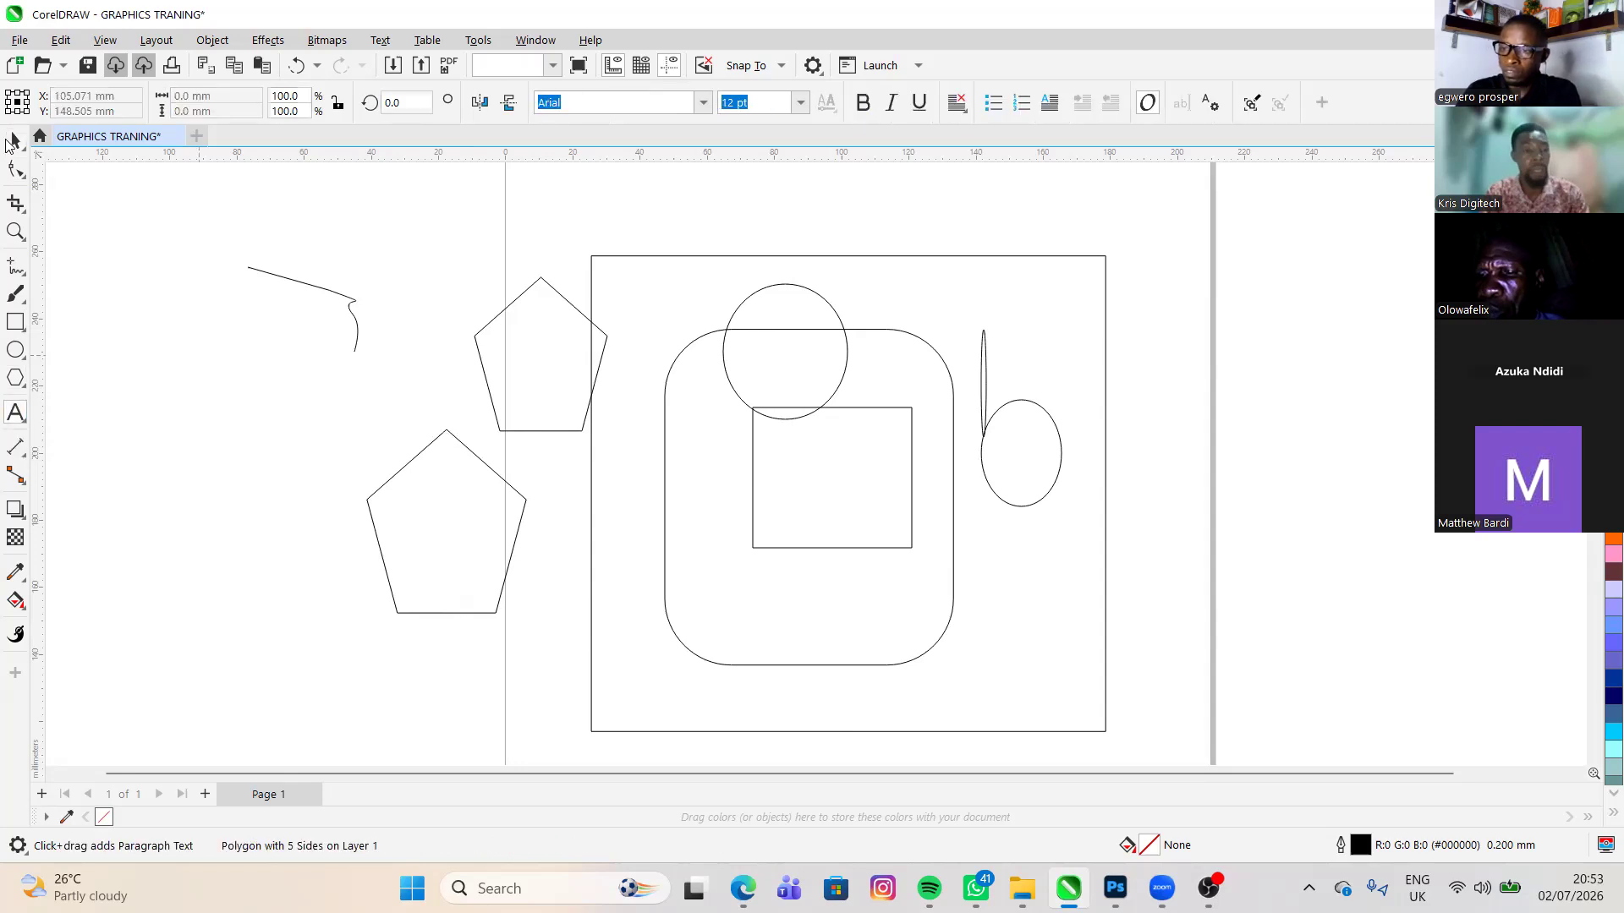
{"action": "left_click", "coordinate": [200, 351]}
{"action": "type", "text": "X"}
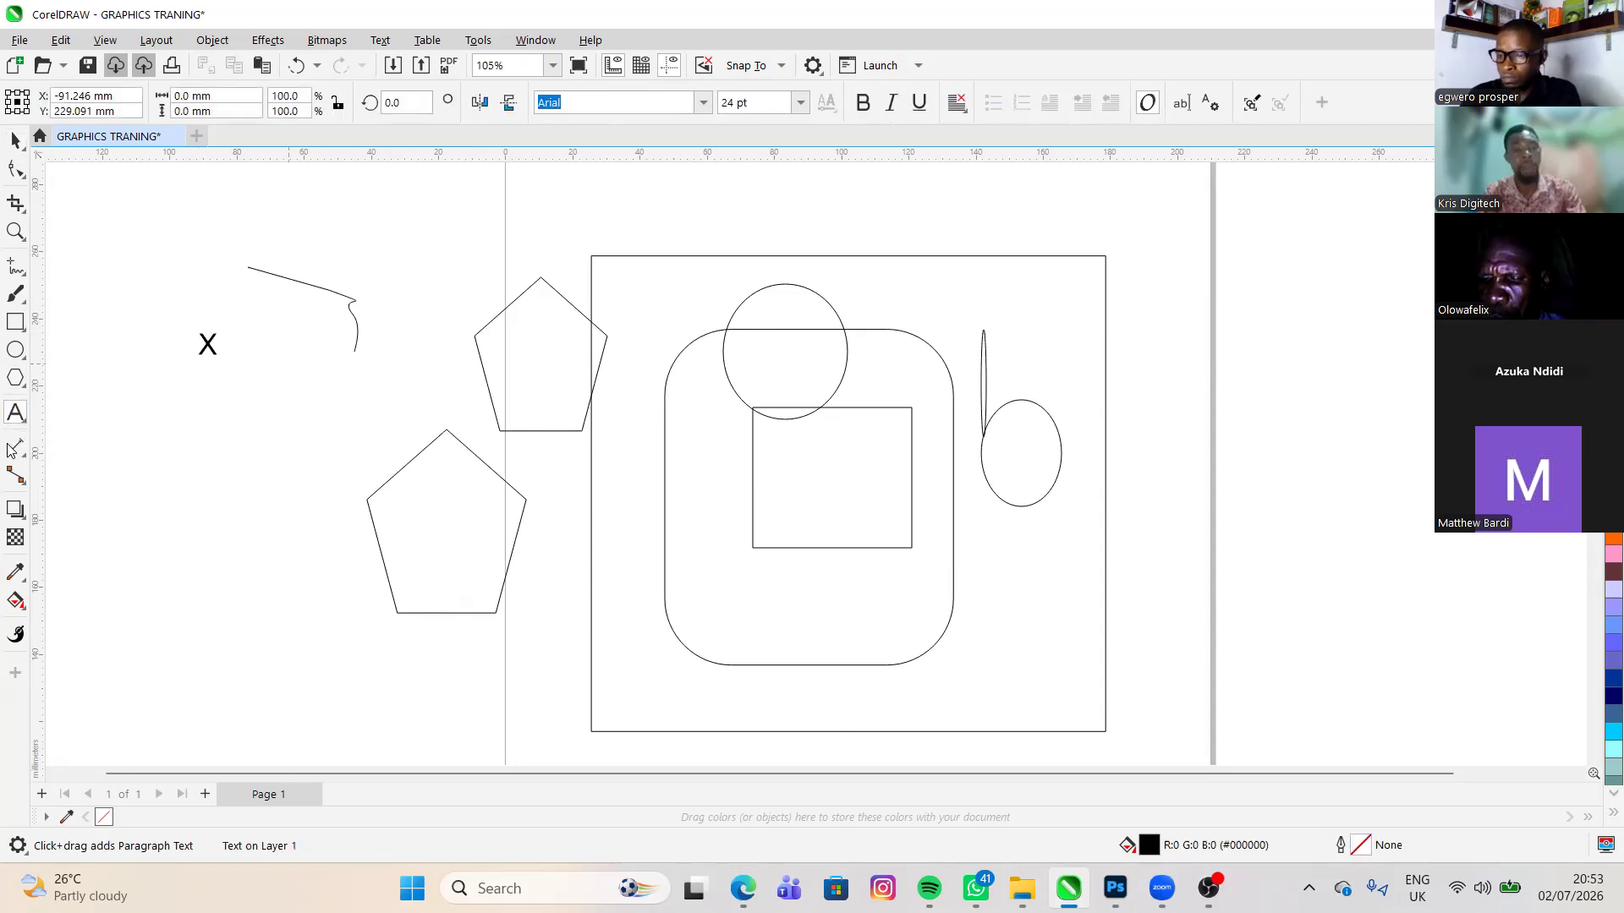
{"action": "type", "text": "DDVCB GNH"}
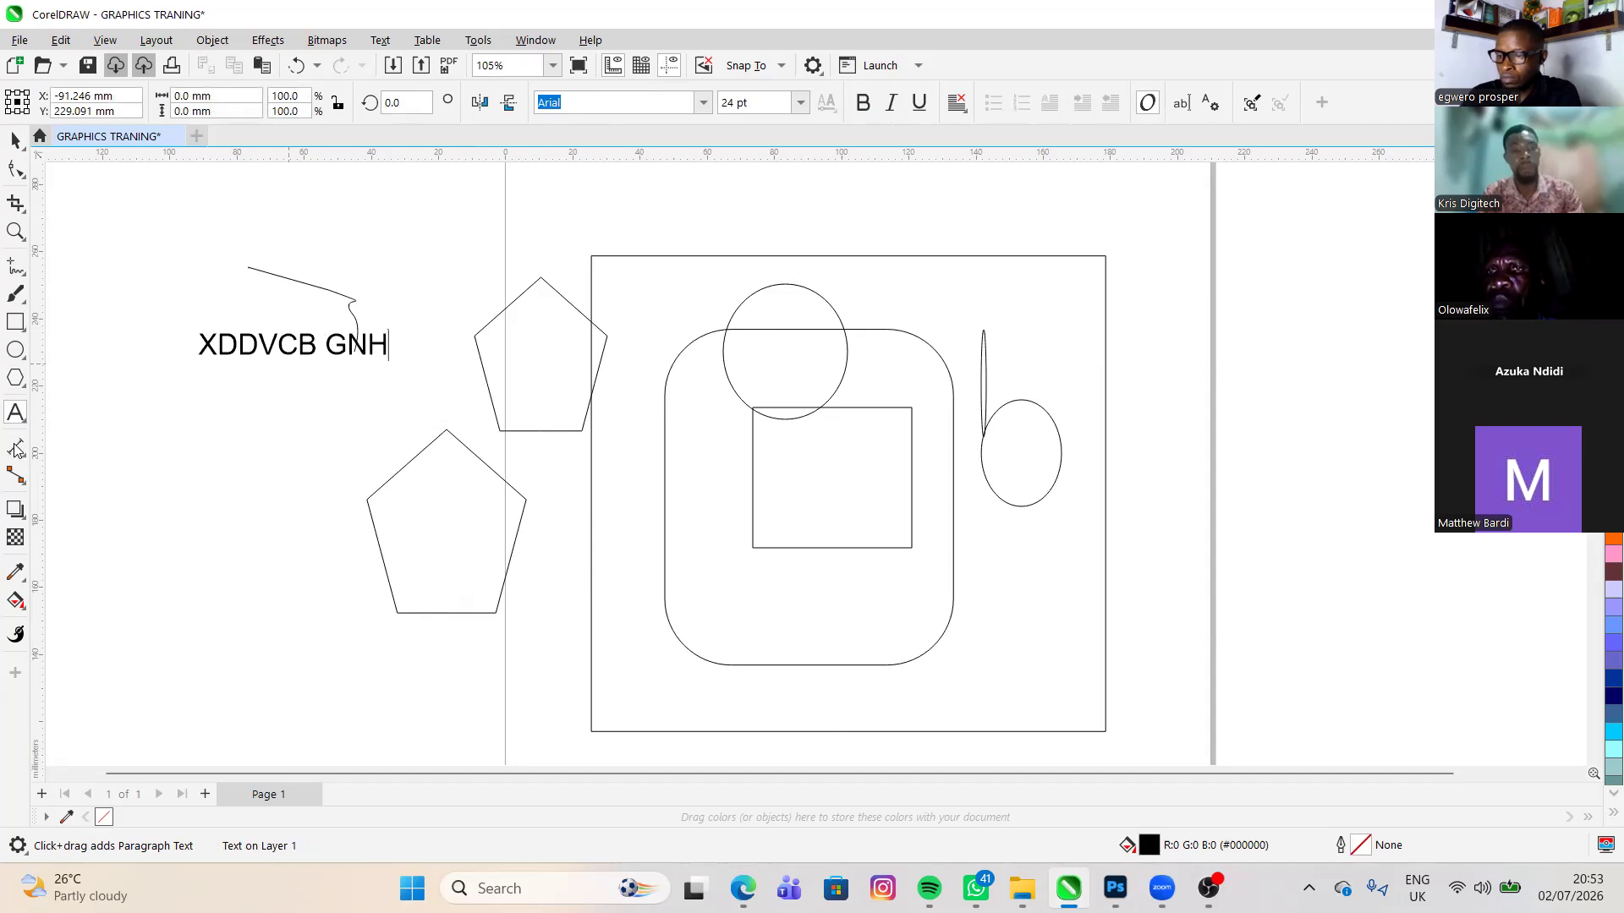
{"action": "type", "text": "JMJMBEWFGBT"}
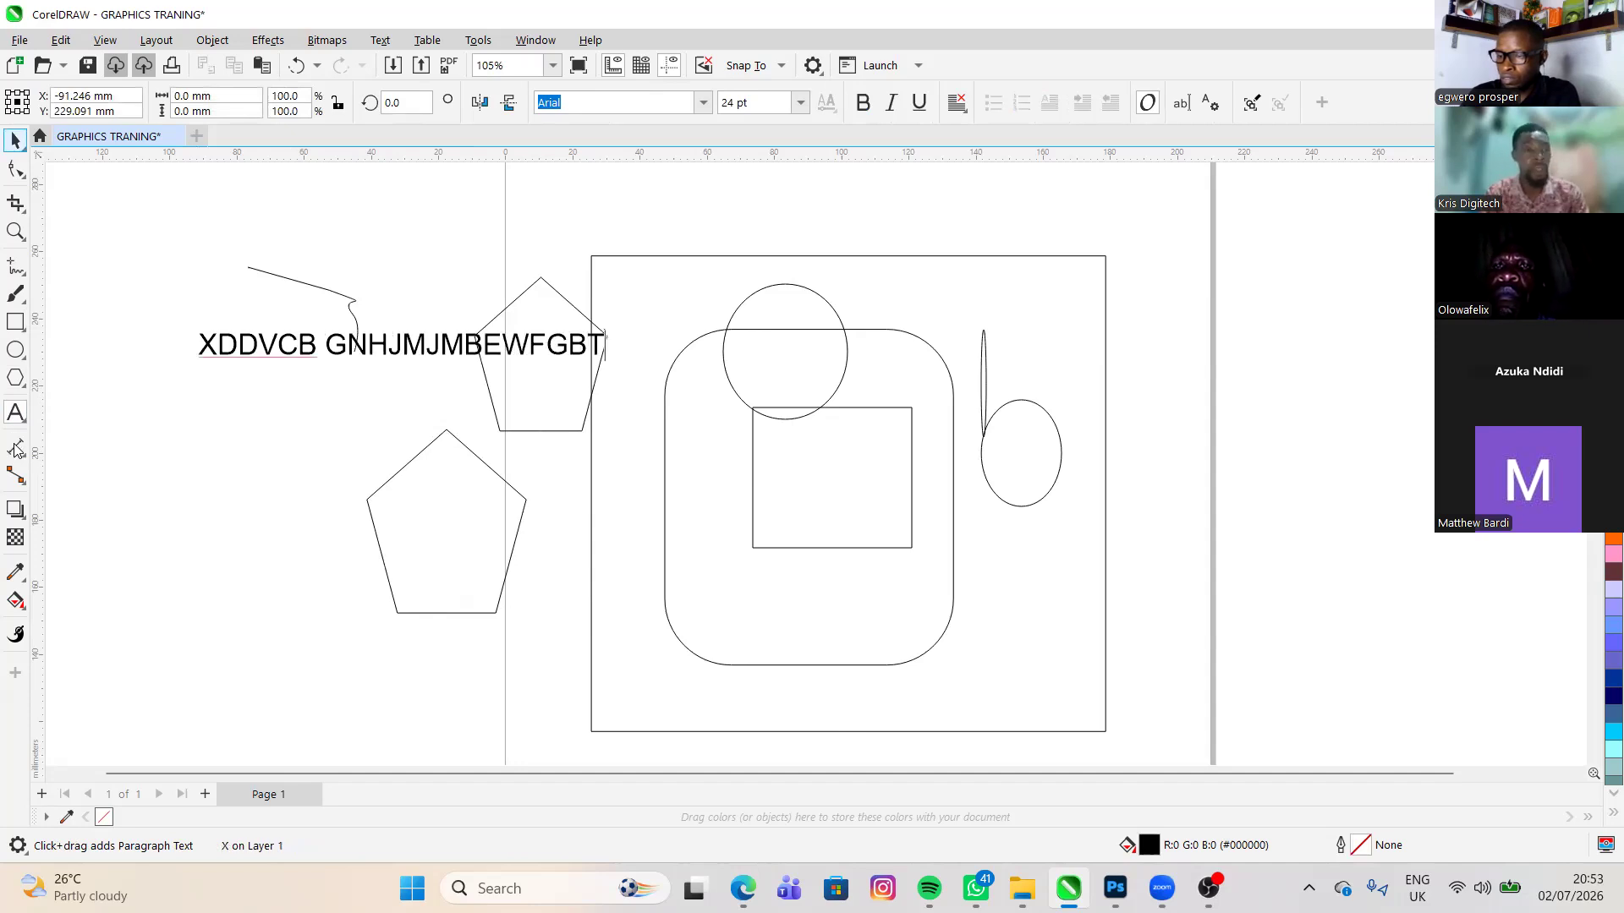
{"action": "key", "text": "ctrl+space"}
{"action": "left_click", "coordinate": [15, 448]}
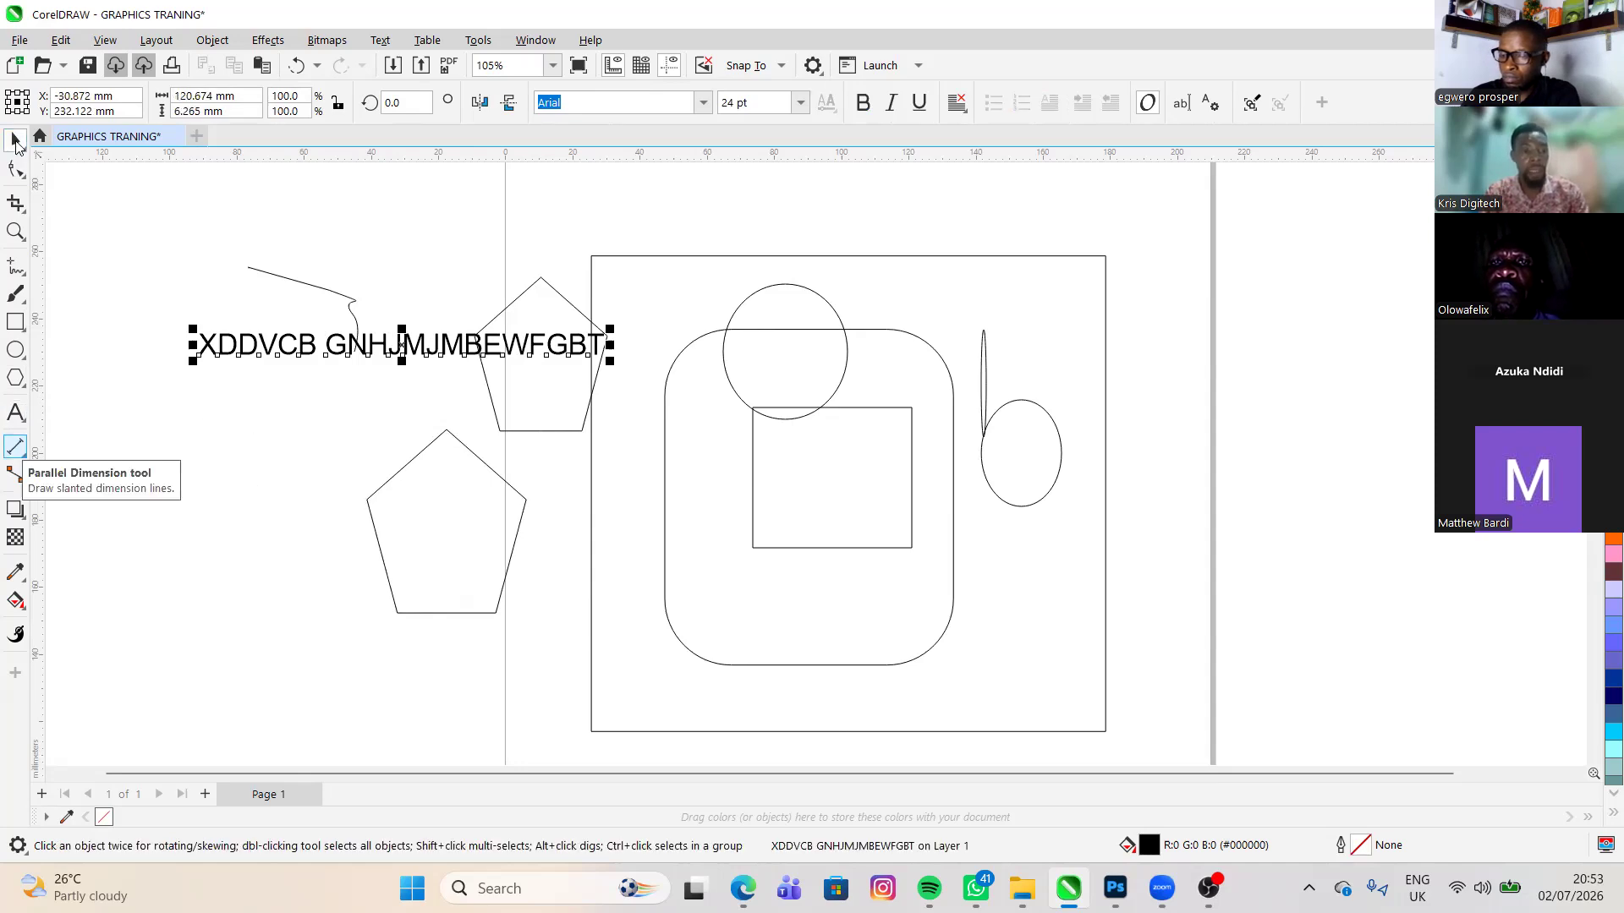
{"action": "left_click", "coordinate": [16, 142]}
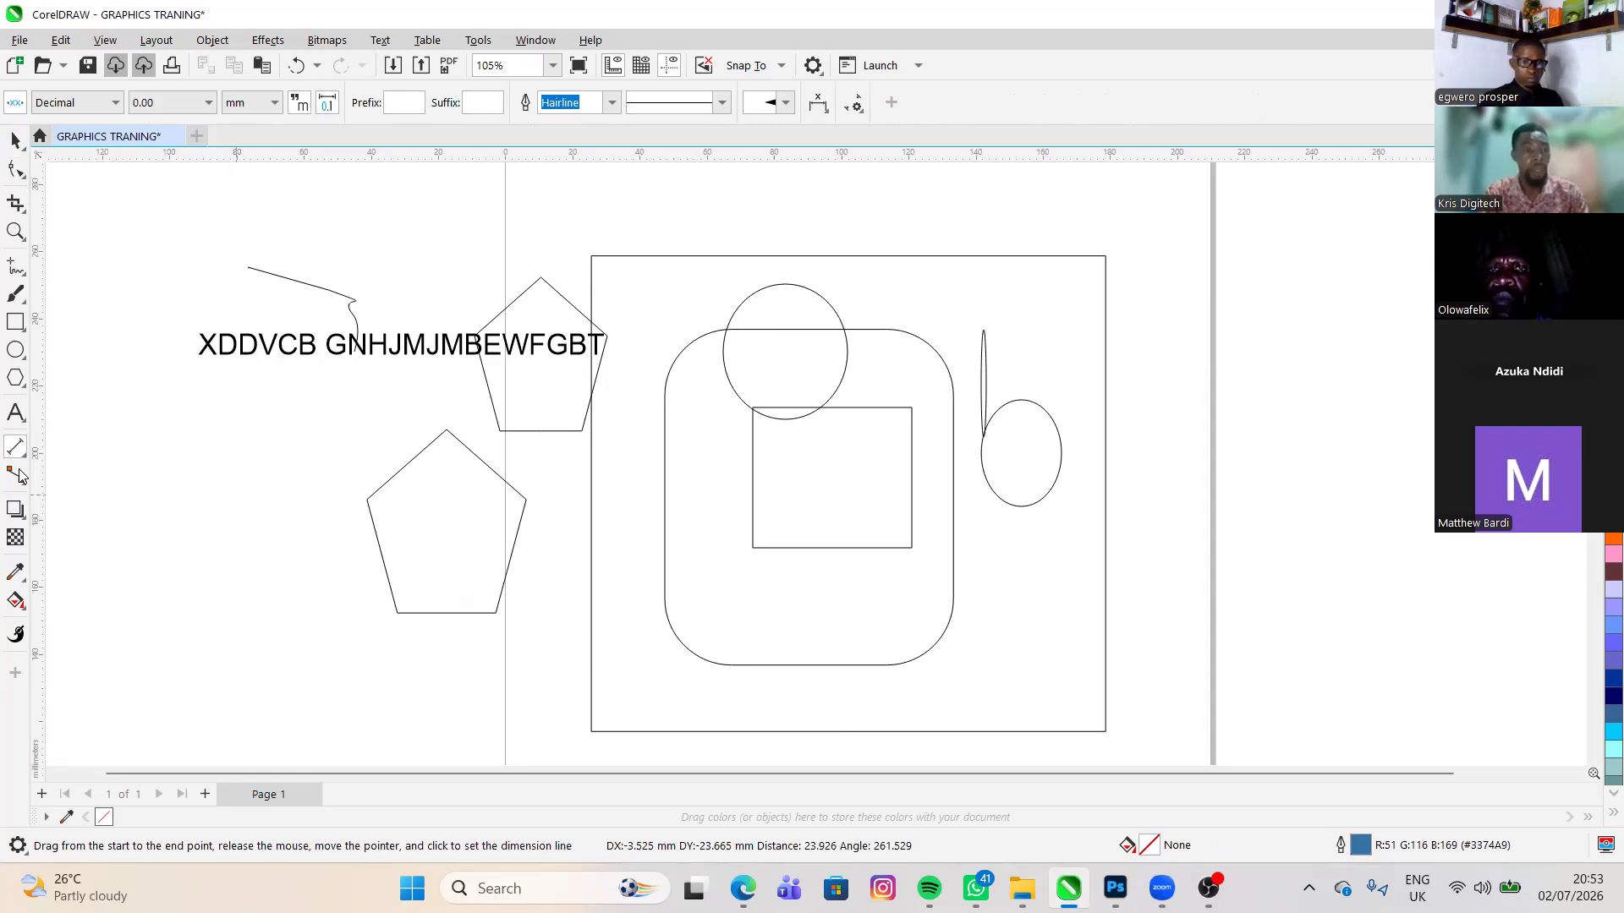
{"action": "left_click", "coordinate": [18, 477]}
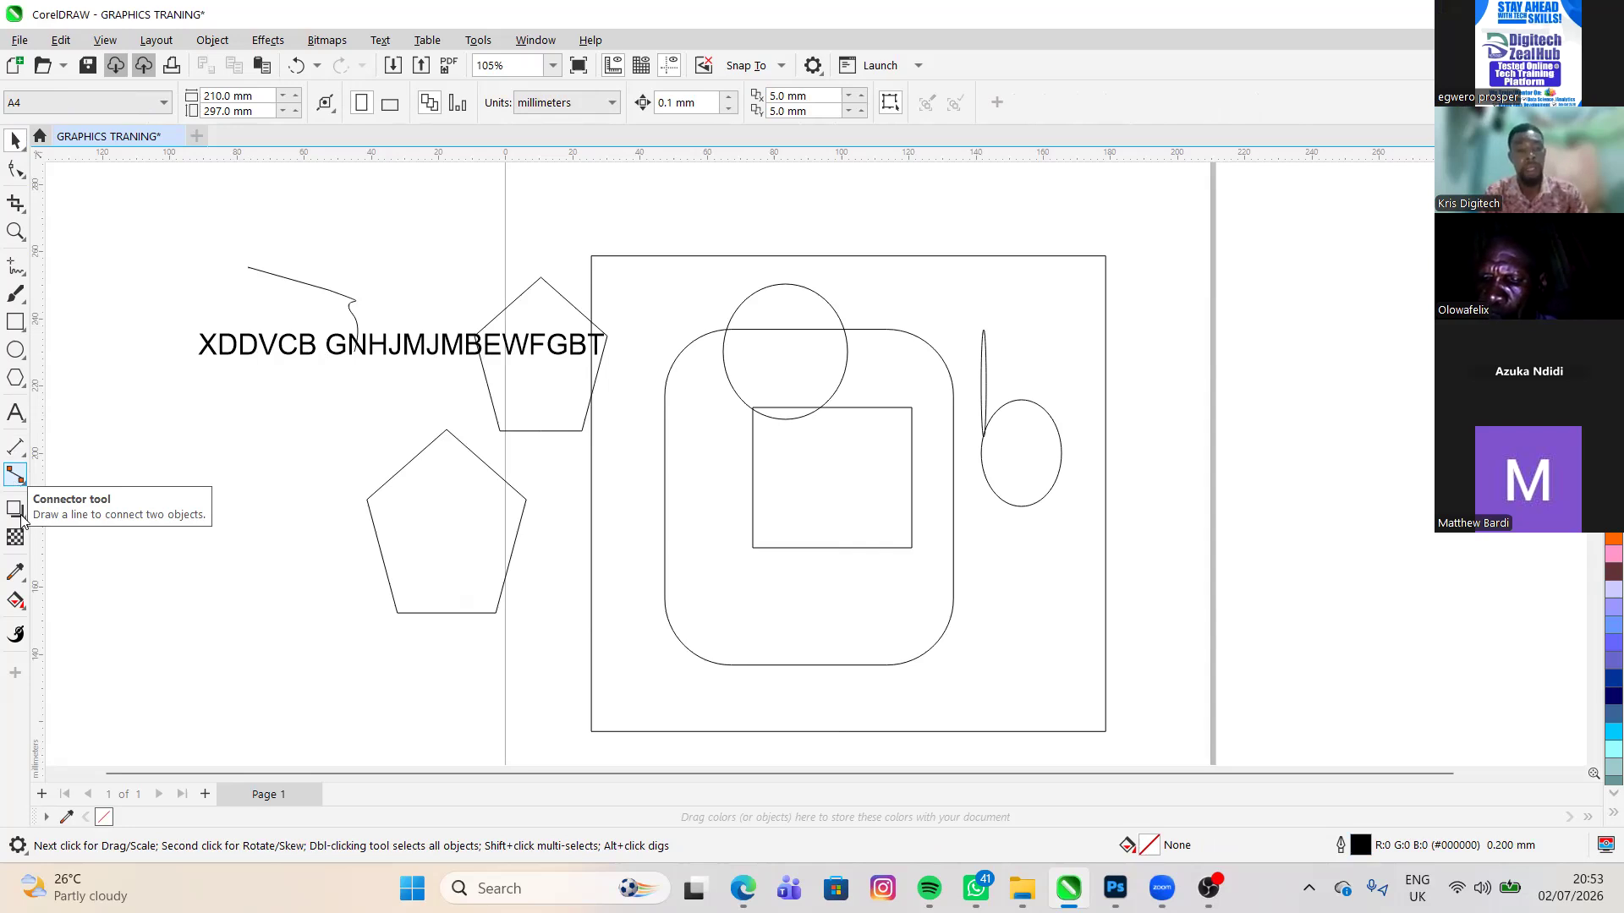
{"action": "left_click", "coordinate": [19, 511]}
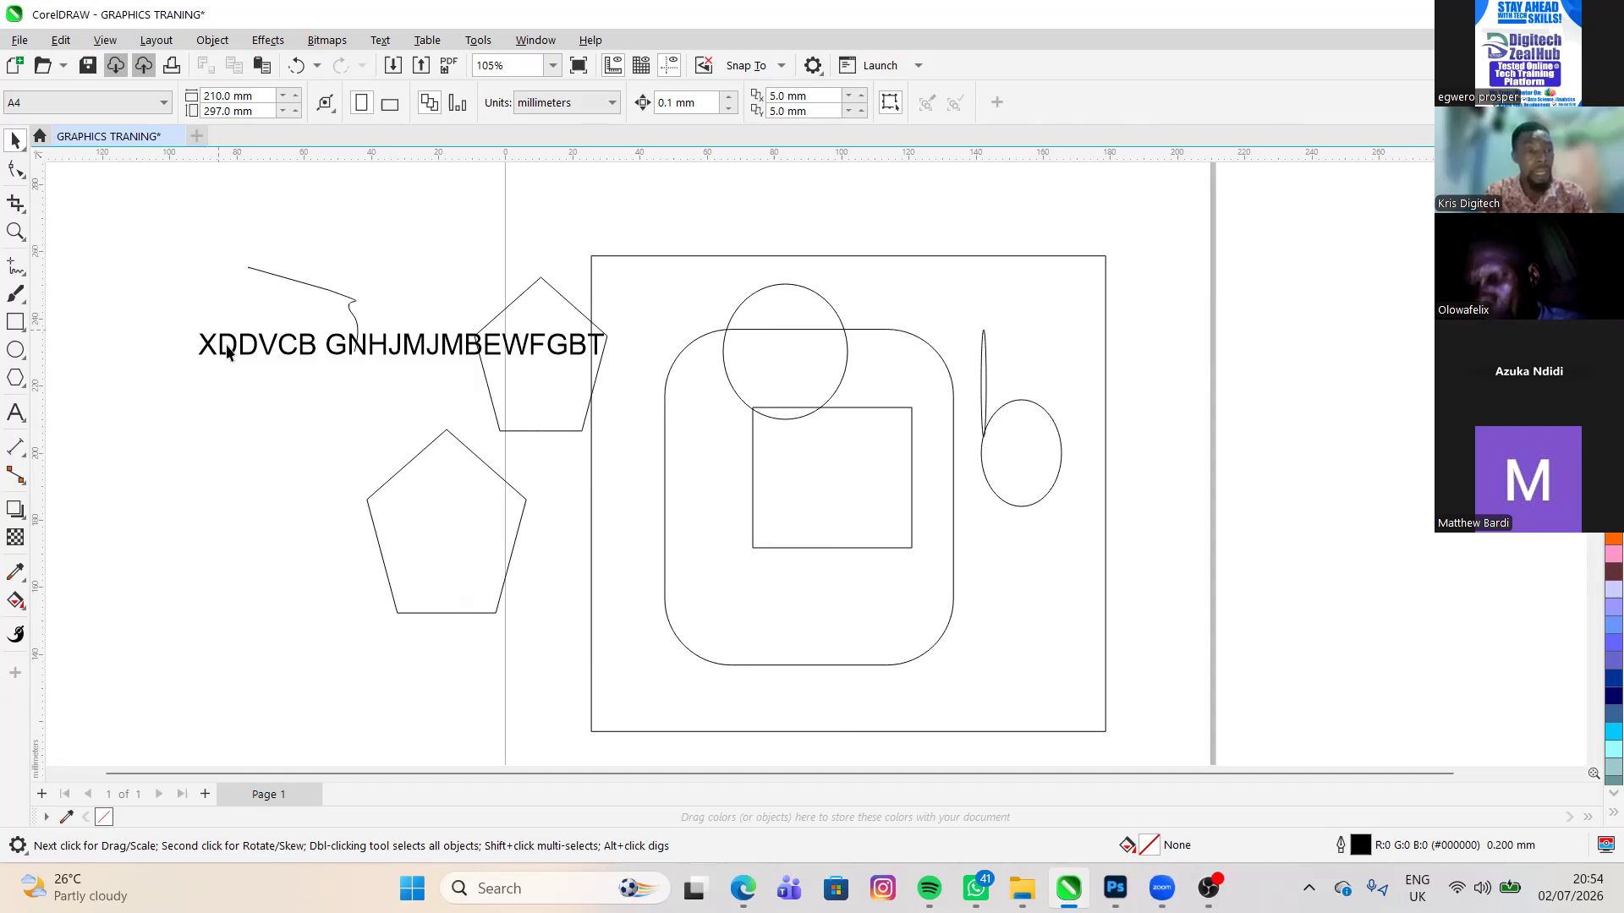
- Undo every edit back to the document's start, removing all drawn shapes and text and the page size change
{"action": "key", "text": "ctrl+z"}
{"action": "key", "text": "ctrl+z"}
{"action": "key", "text": "ctrl+z"}
{"action": "key", "text": "ctrl+z"}
{"action": "key", "text": "ctrl+z"}
{"action": "key", "text": "ctrl+z"}
{"action": "key", "text": "ctrl+z"}
{"action": "key", "text": "ctrl+z"}
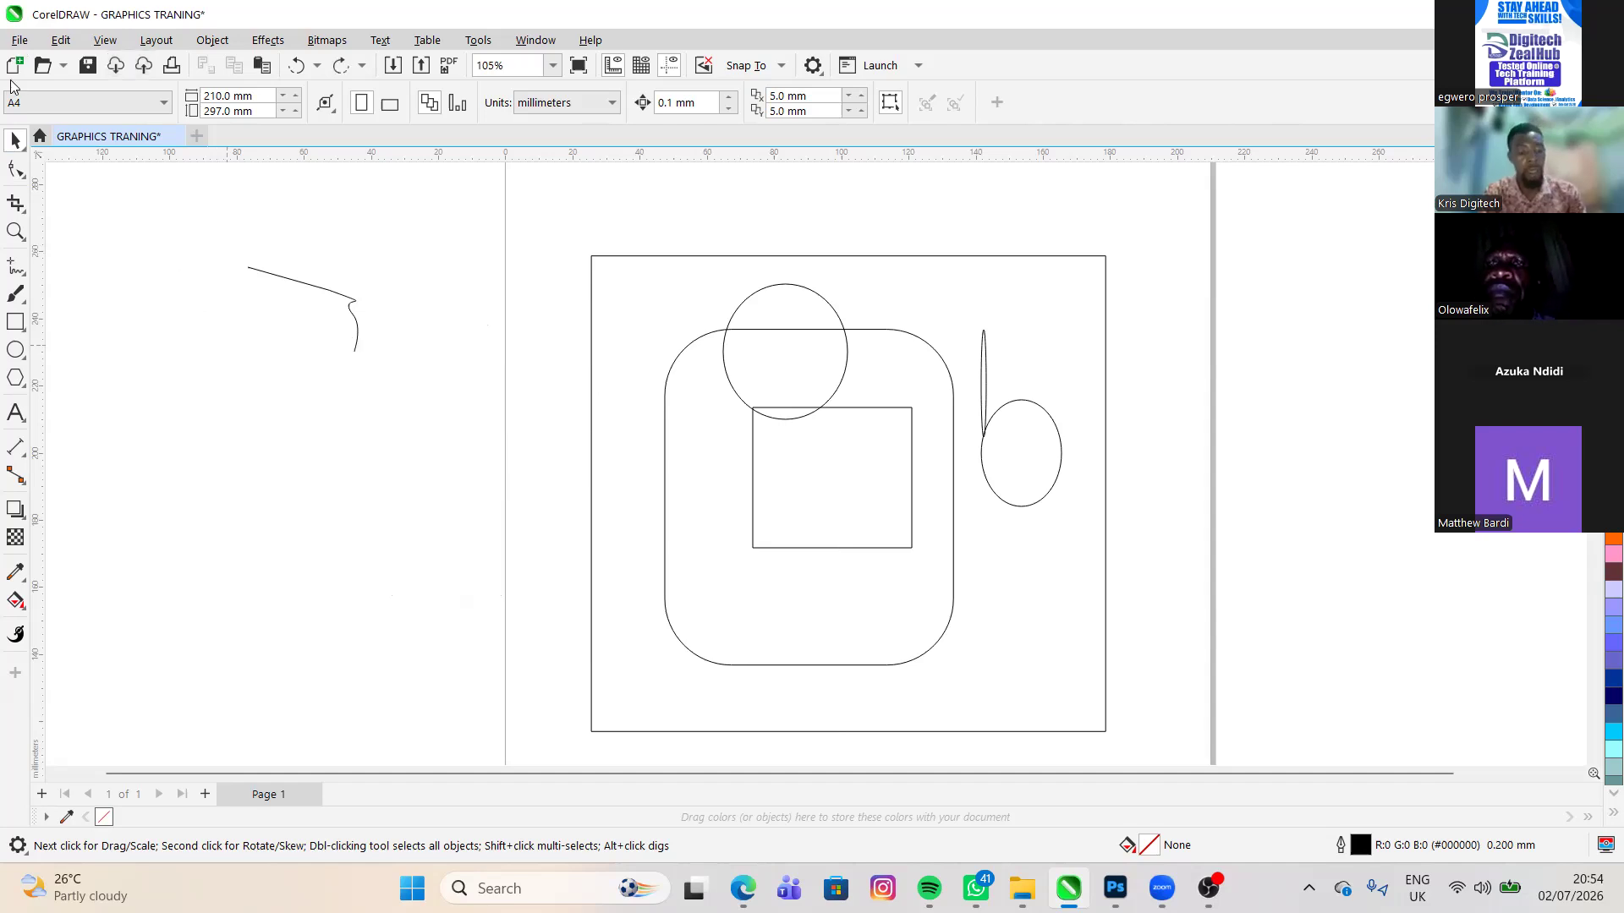
{"action": "key", "text": "ctrl+z"}
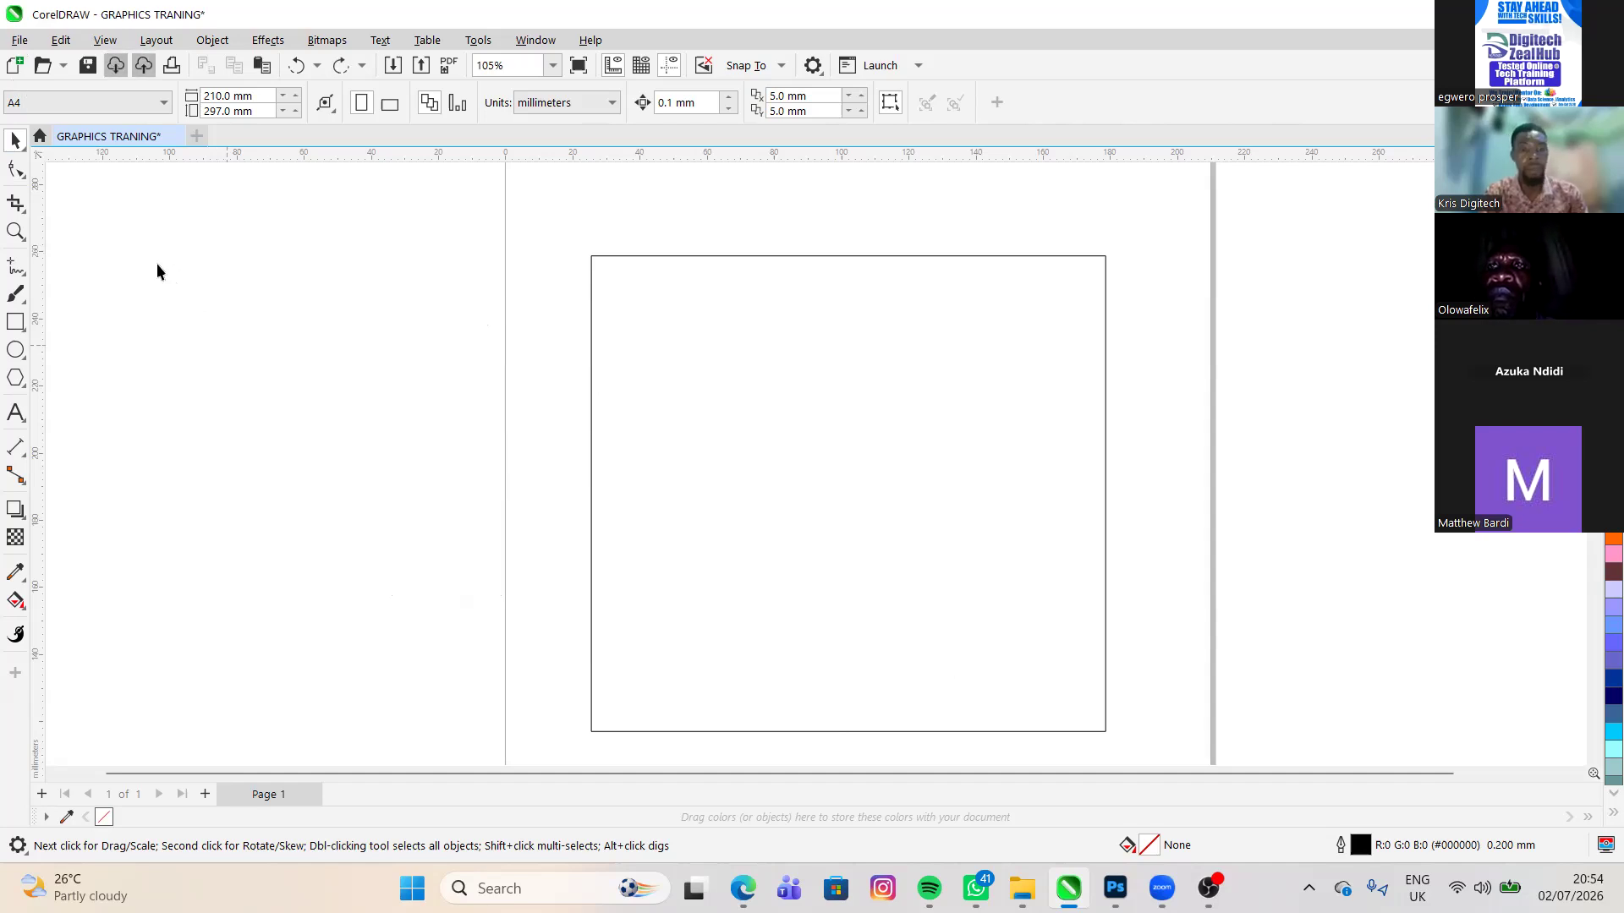
{"action": "key", "text": "ctrl+z"}
{"action": "key", "text": "ctrl+z"}
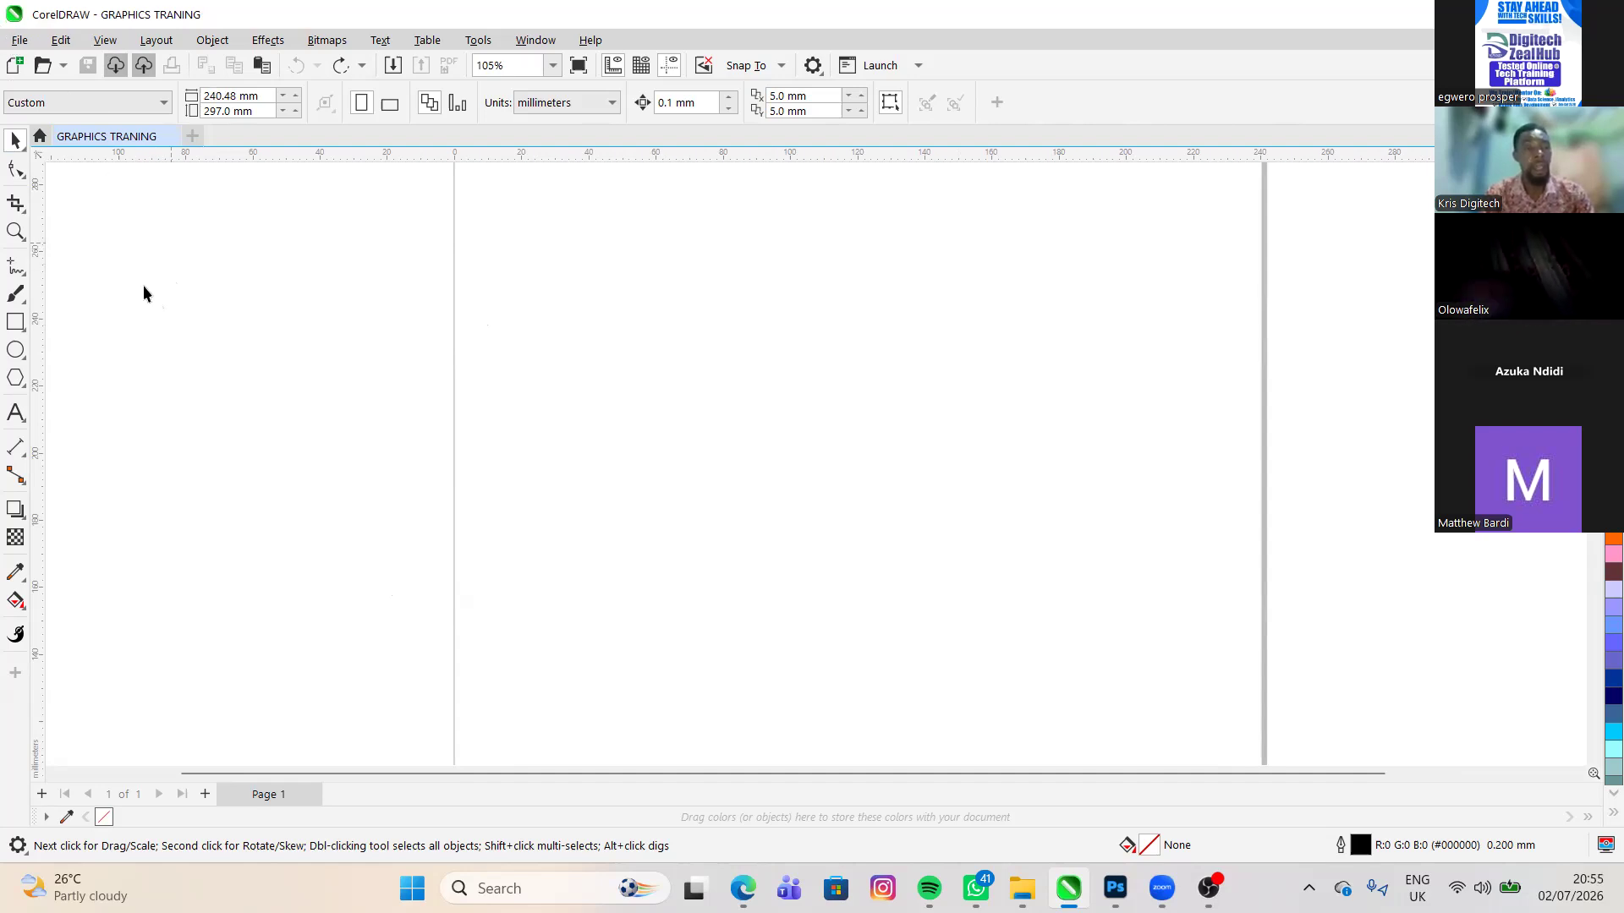
- Draw a rectangle about 66 by 64 mm close to the left edge of the empty page
{"action": "key", "text": "alt"}
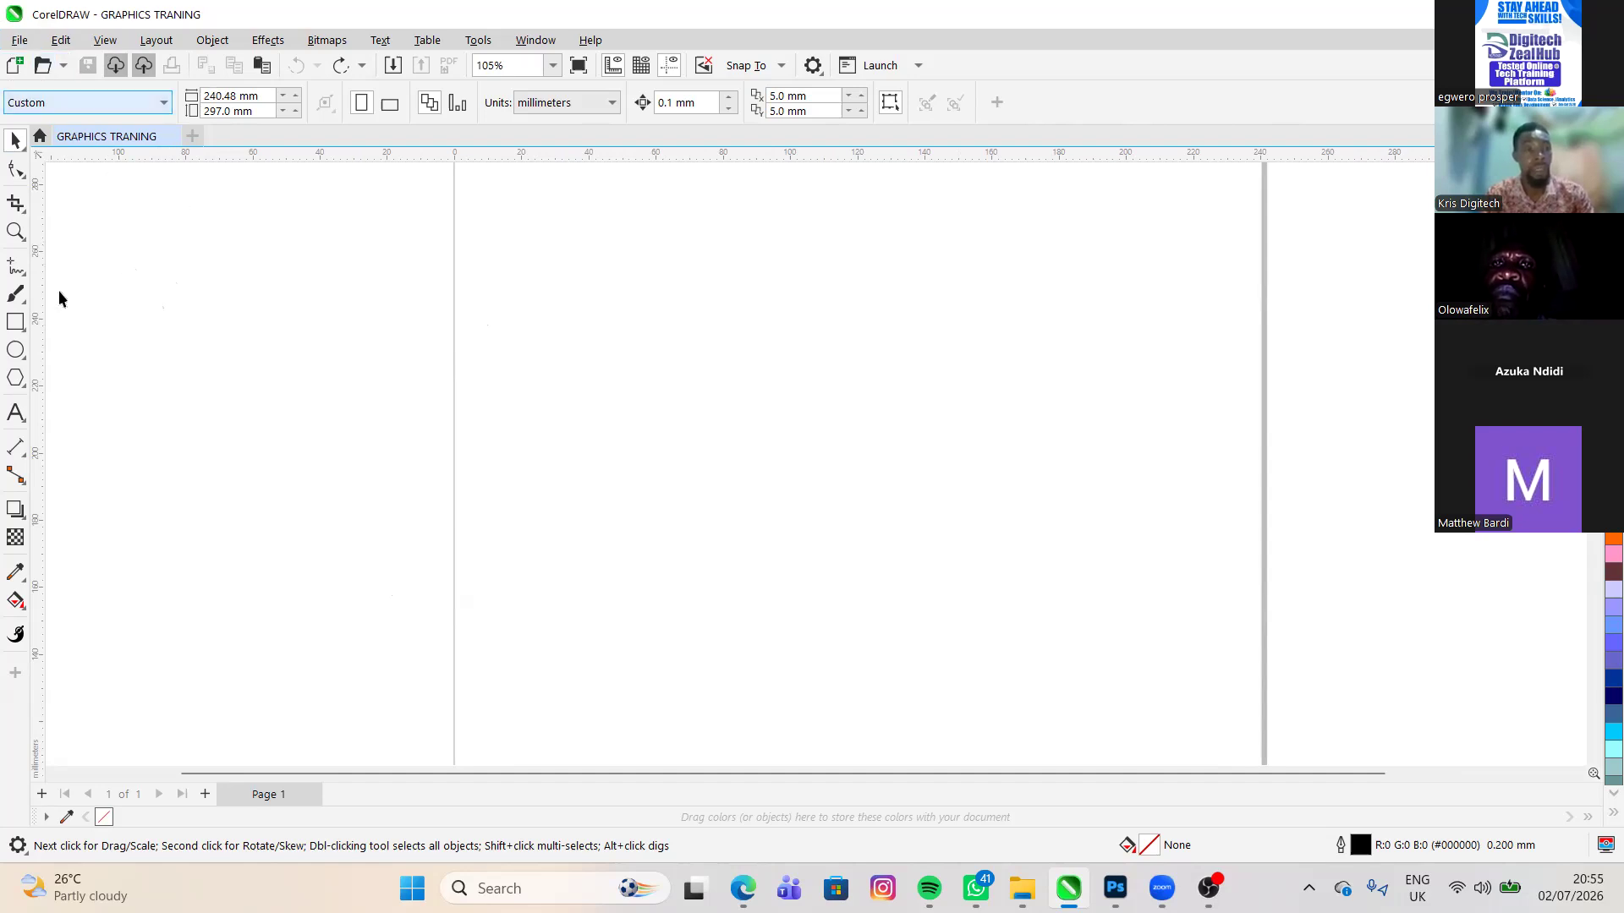
{"action": "left_click", "coordinate": [12, 321]}
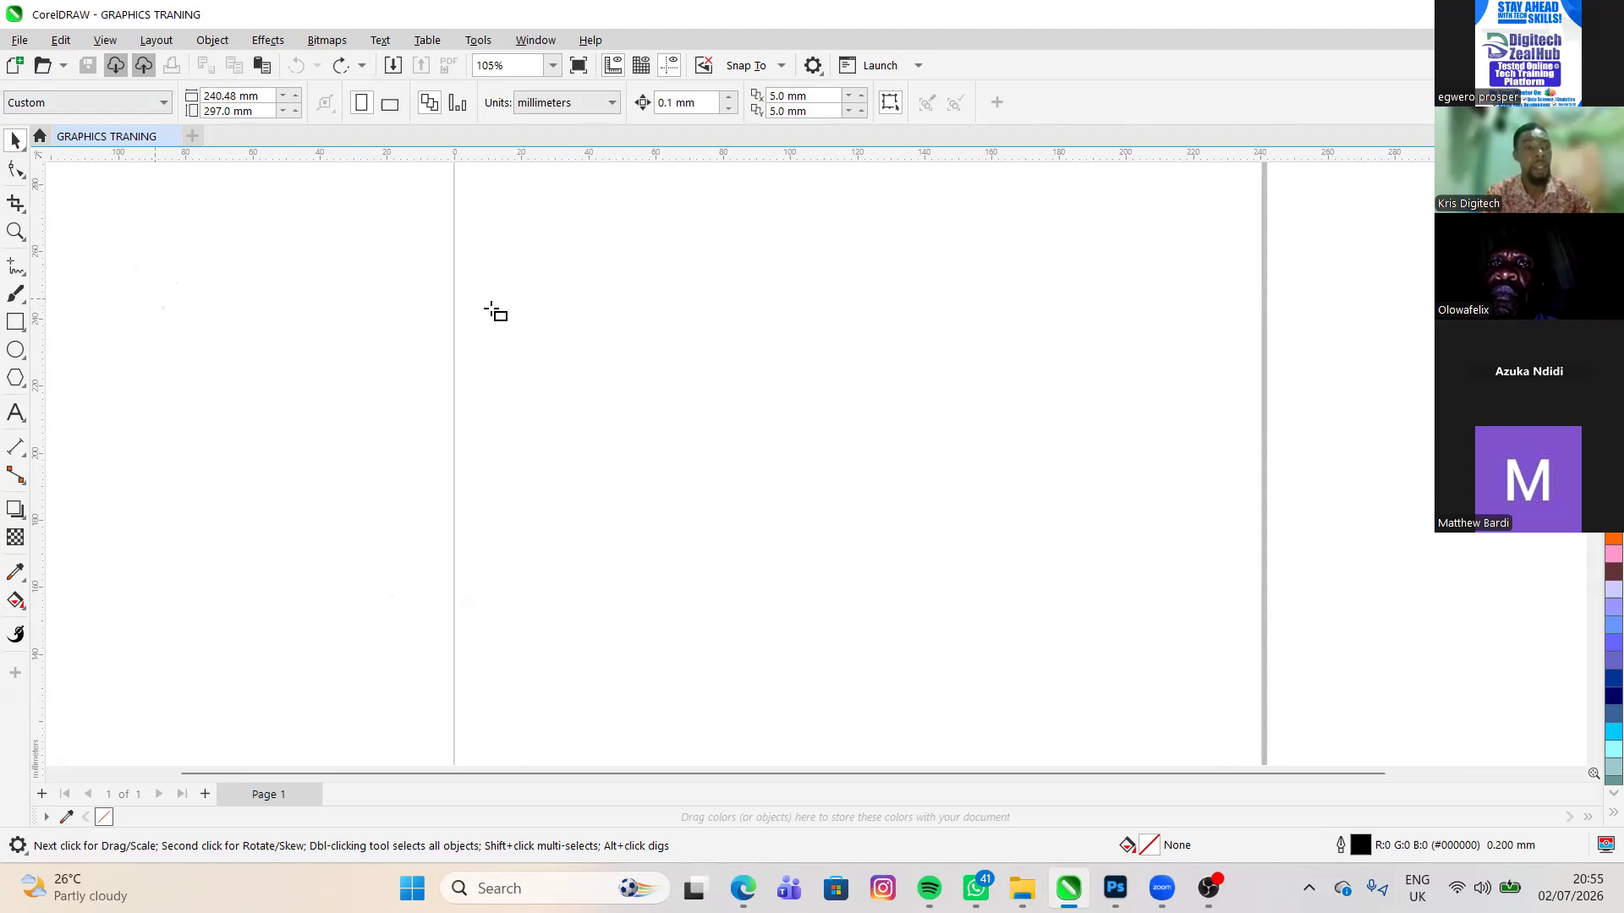
{"action": "key", "text": "Up"}
{"action": "key", "text": "Up"}
{"action": "key", "text": "Up"}
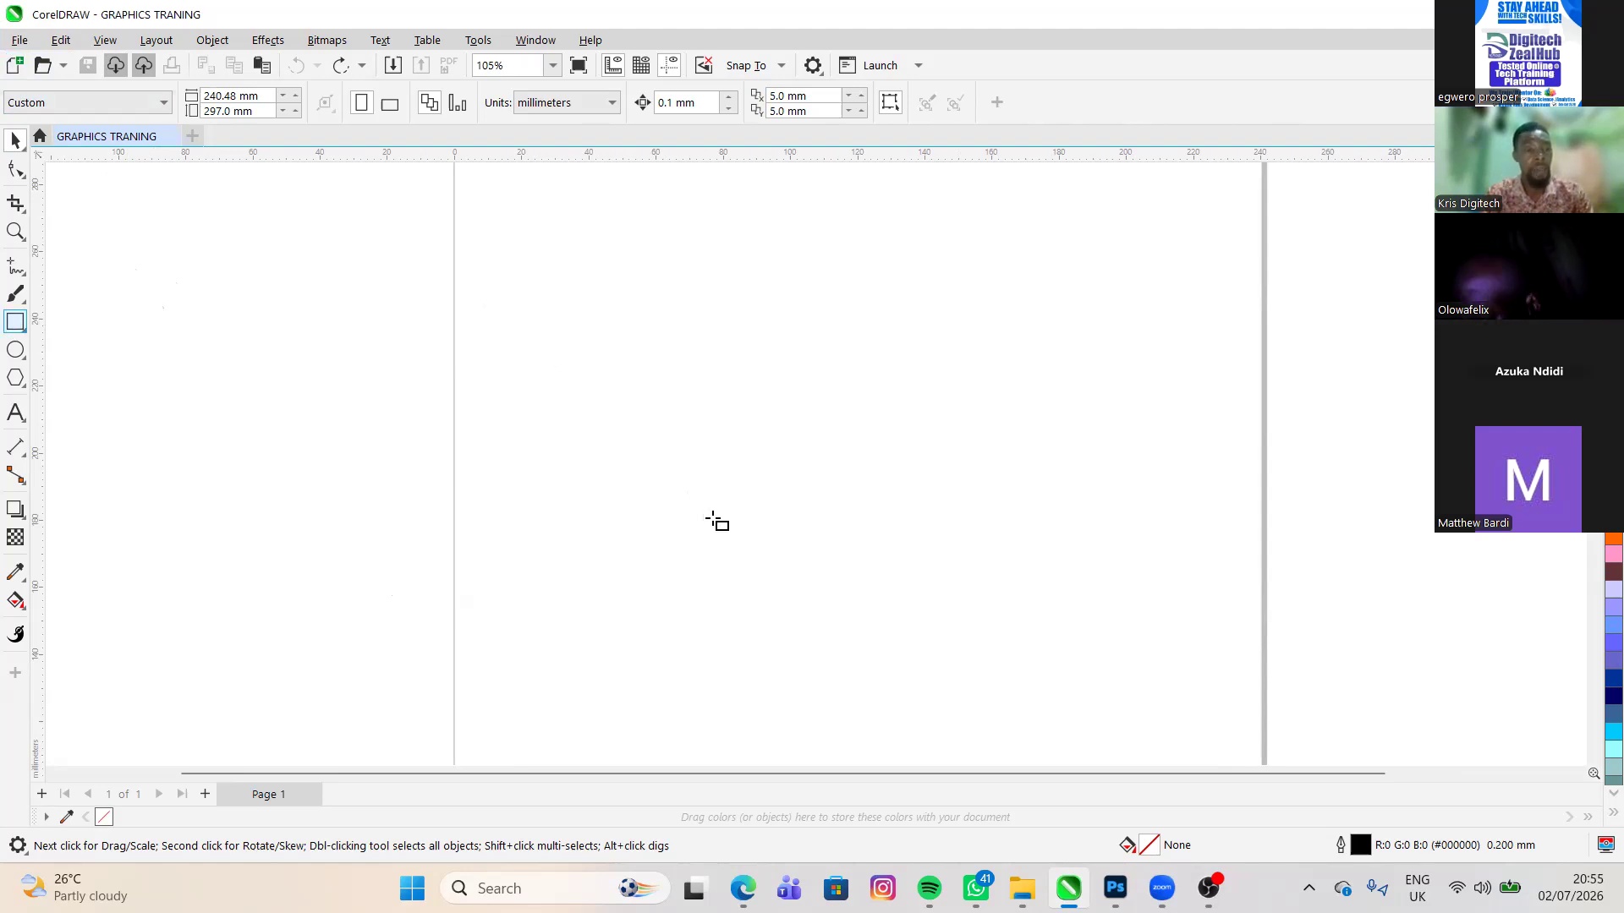
{"action": "left_click_drag", "start_coordinate": [490, 302], "coordinate": [713, 519]}
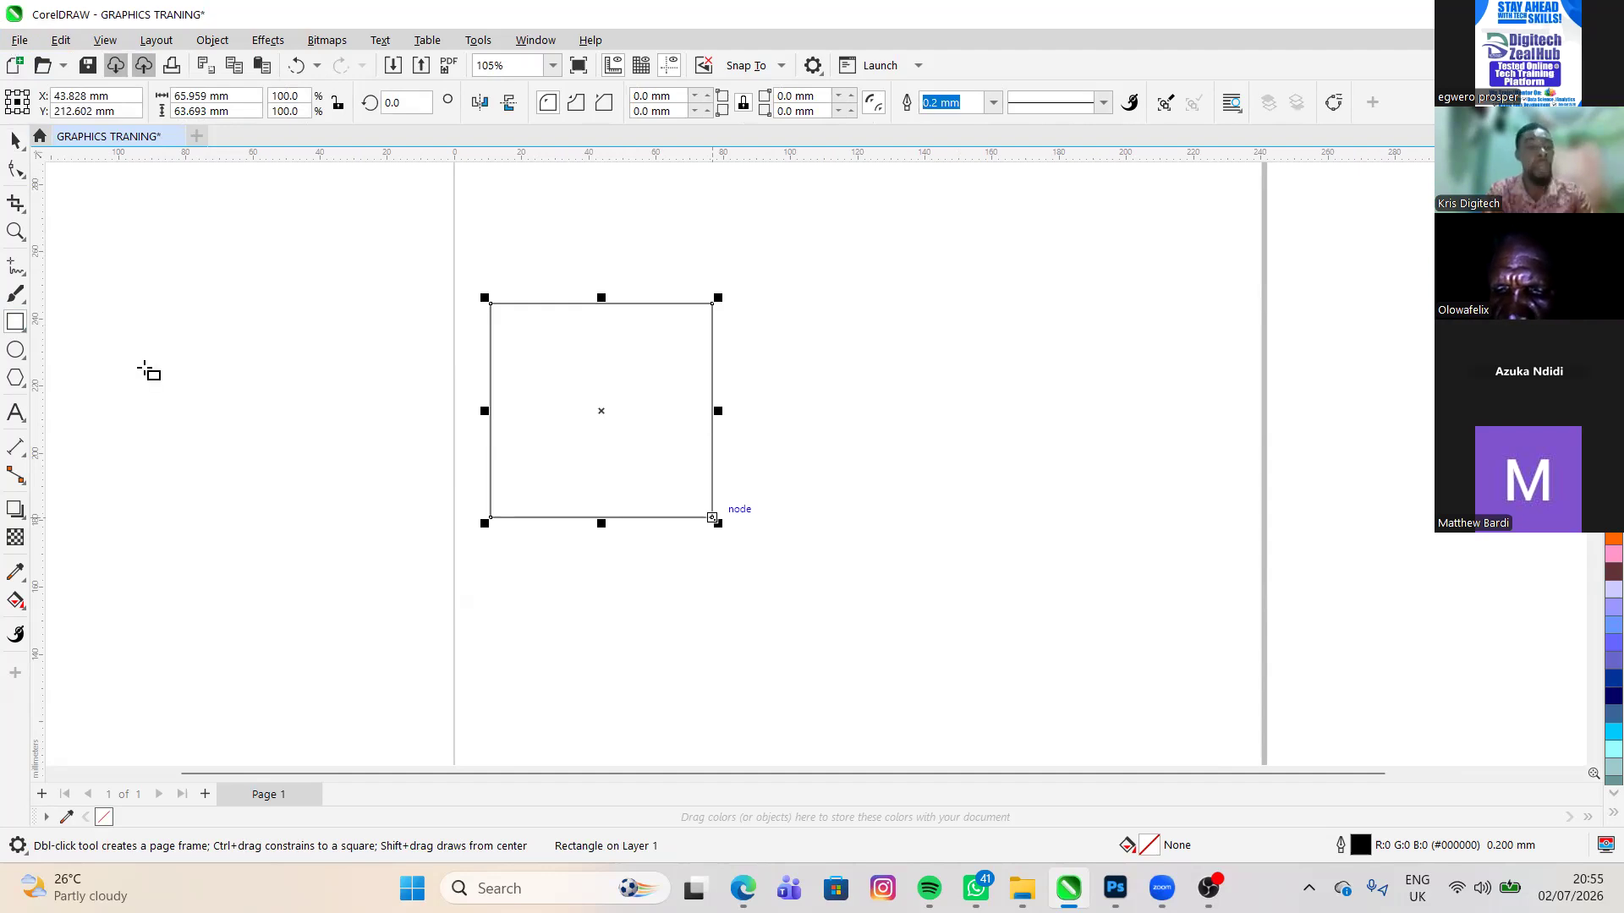
{"action": "key", "text": "ctrl+n"}
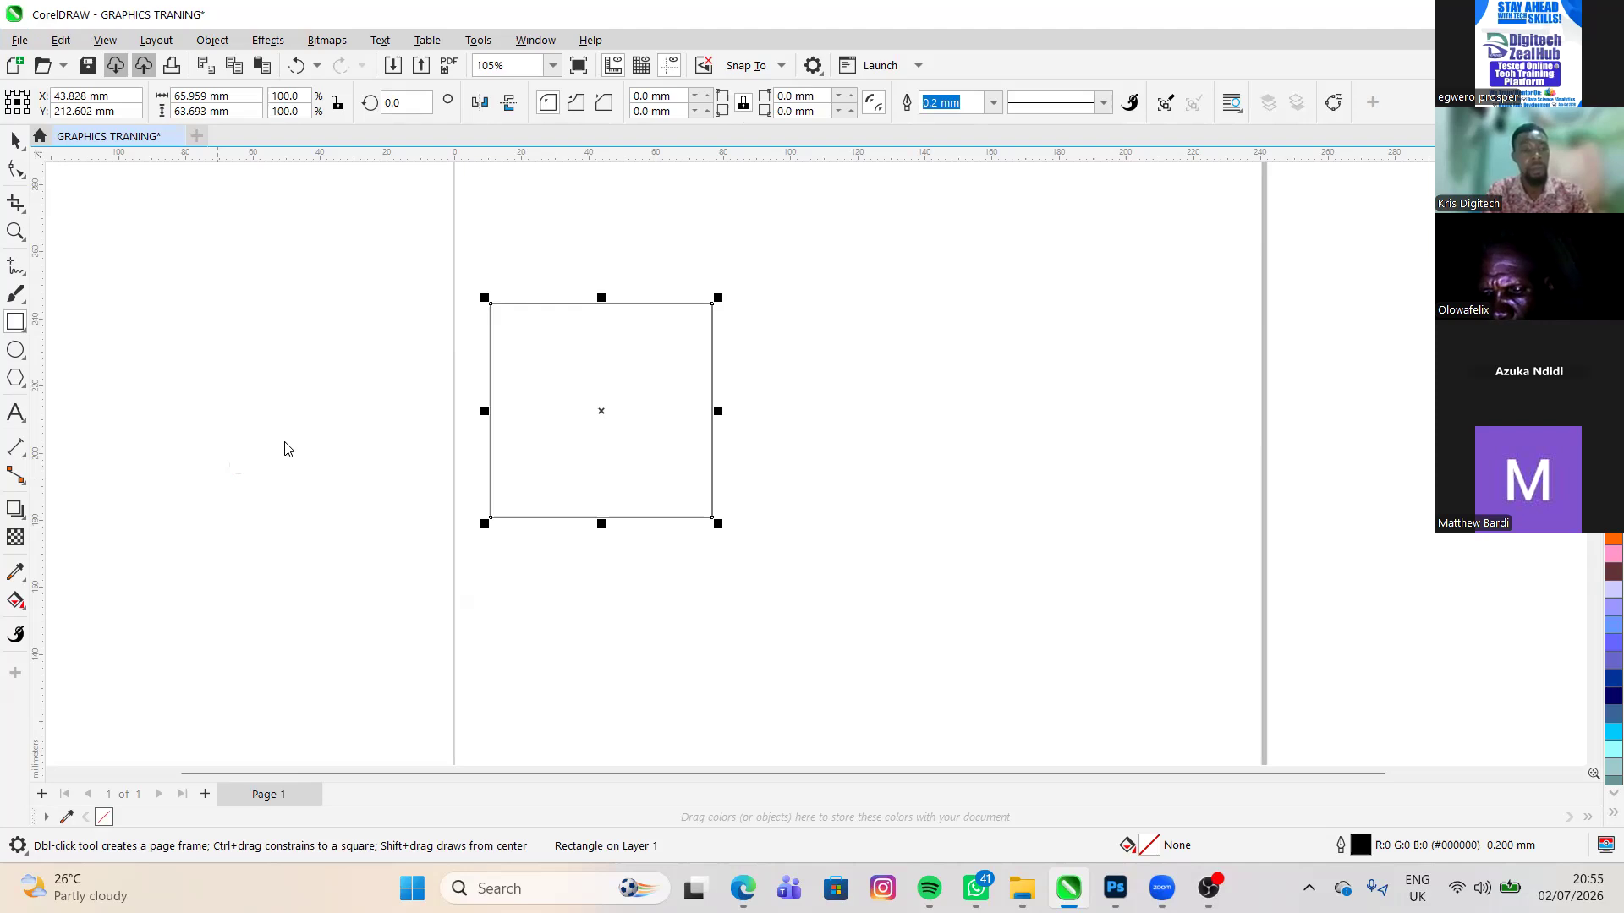
{"action": "key", "text": "ctrl+s"}
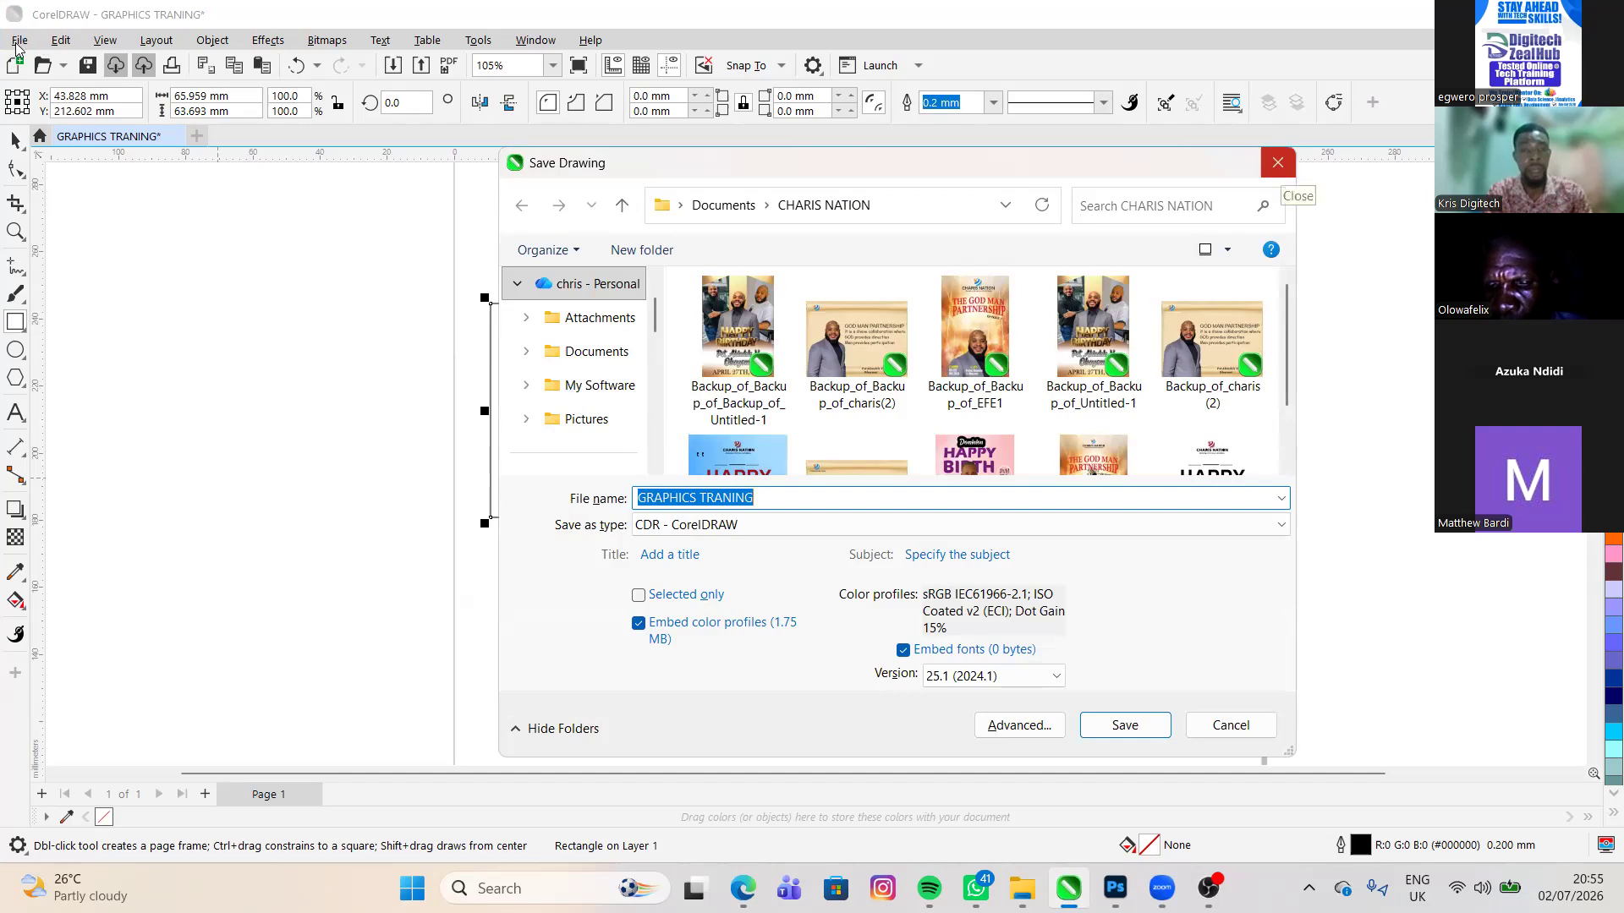
{"action": "left_click", "coordinate": [1278, 163]}
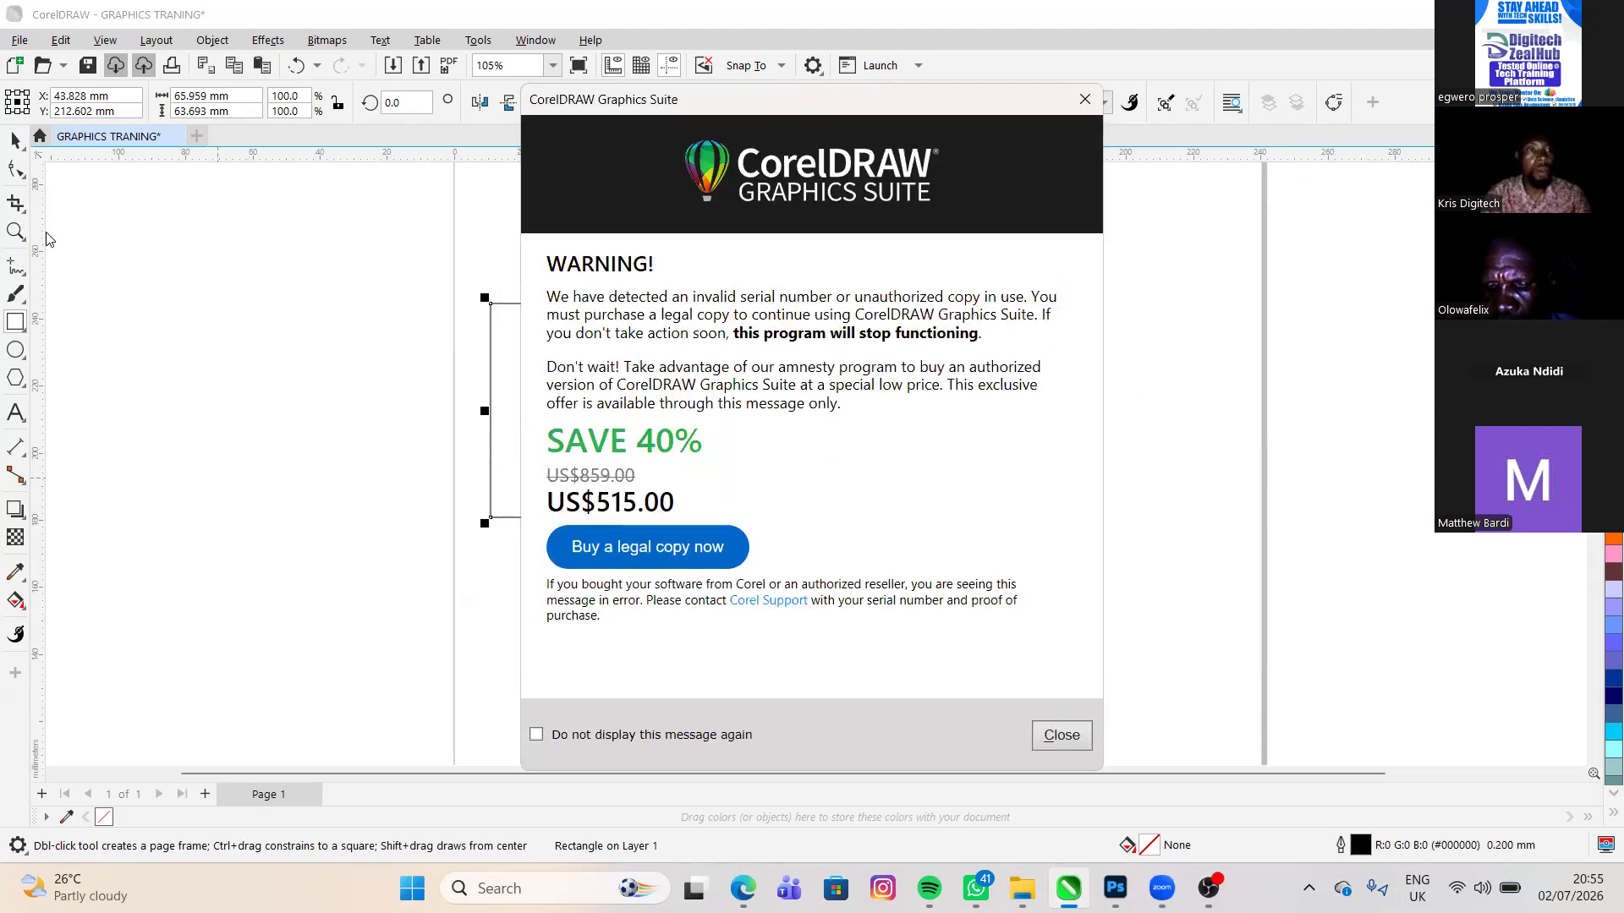
{"action": "key", "text": "Escape"}
{"action": "key", "text": "alt+f"}
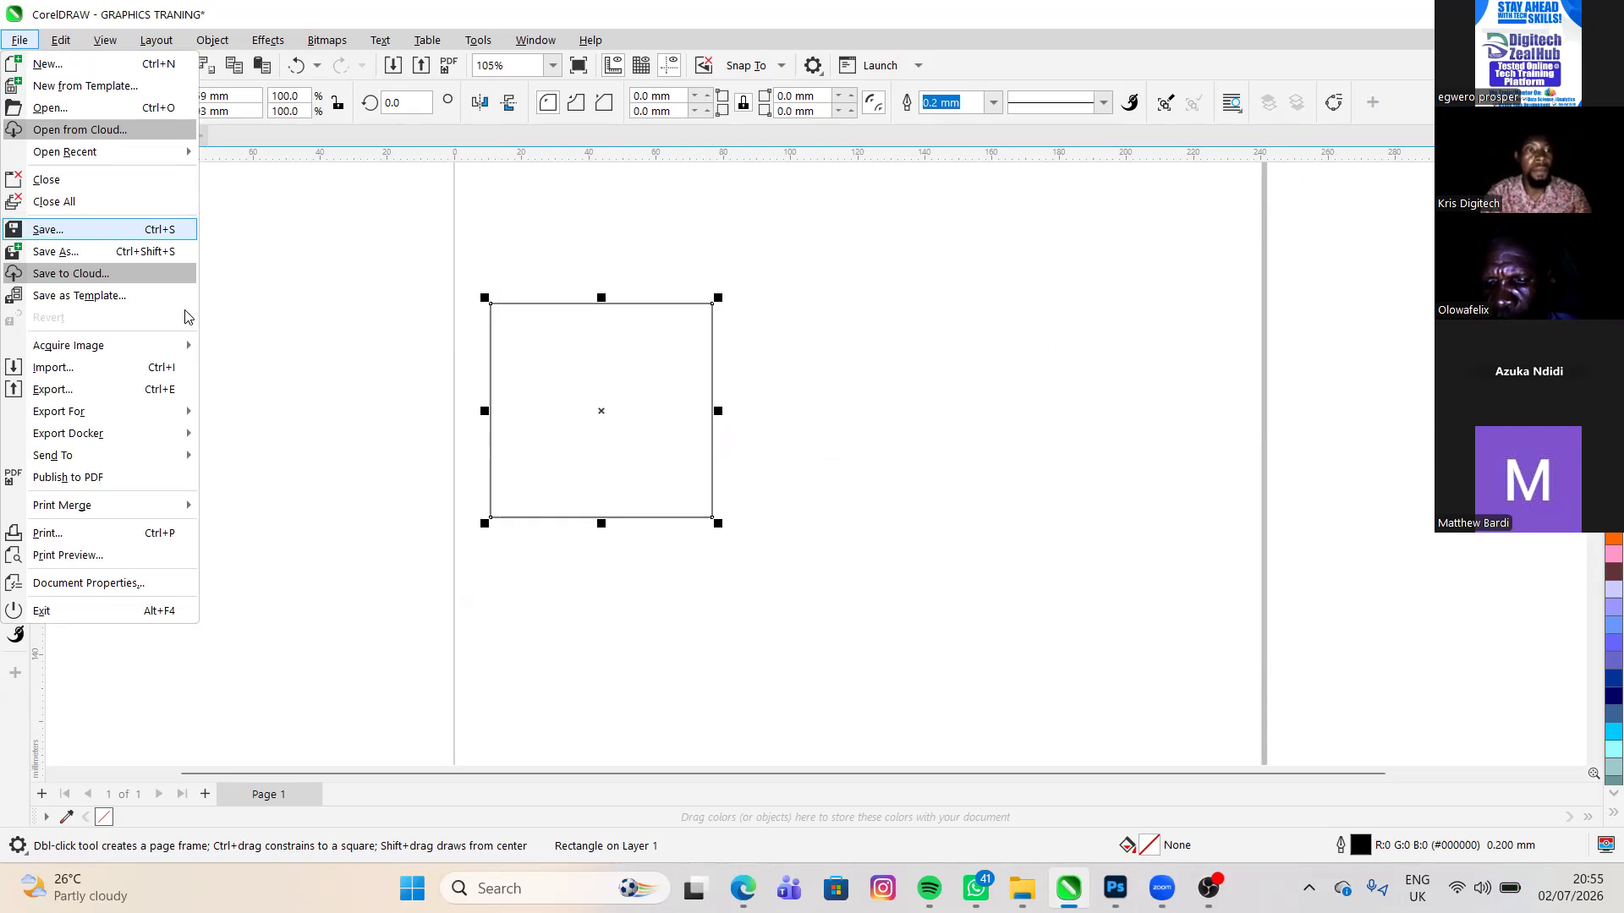
{"action": "left_click", "coordinate": [331, 367]}
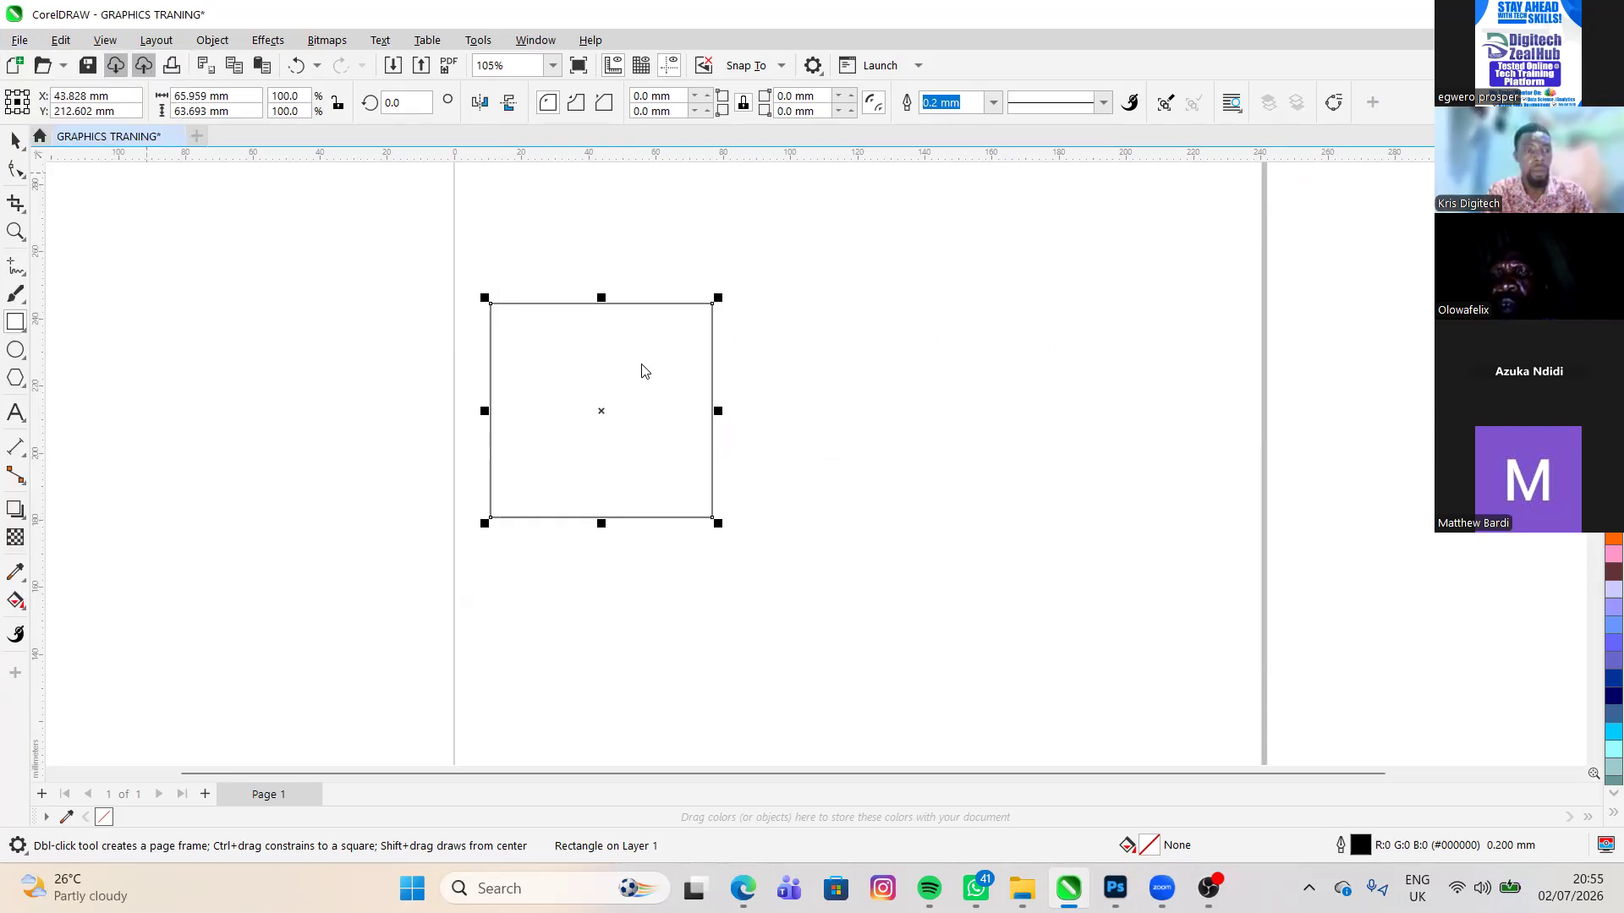
- Start saving the drawing and choose the KRIS DIGITECH TOOLS folder in Documents as the location
{"action": "key", "text": "ctrl+s"}
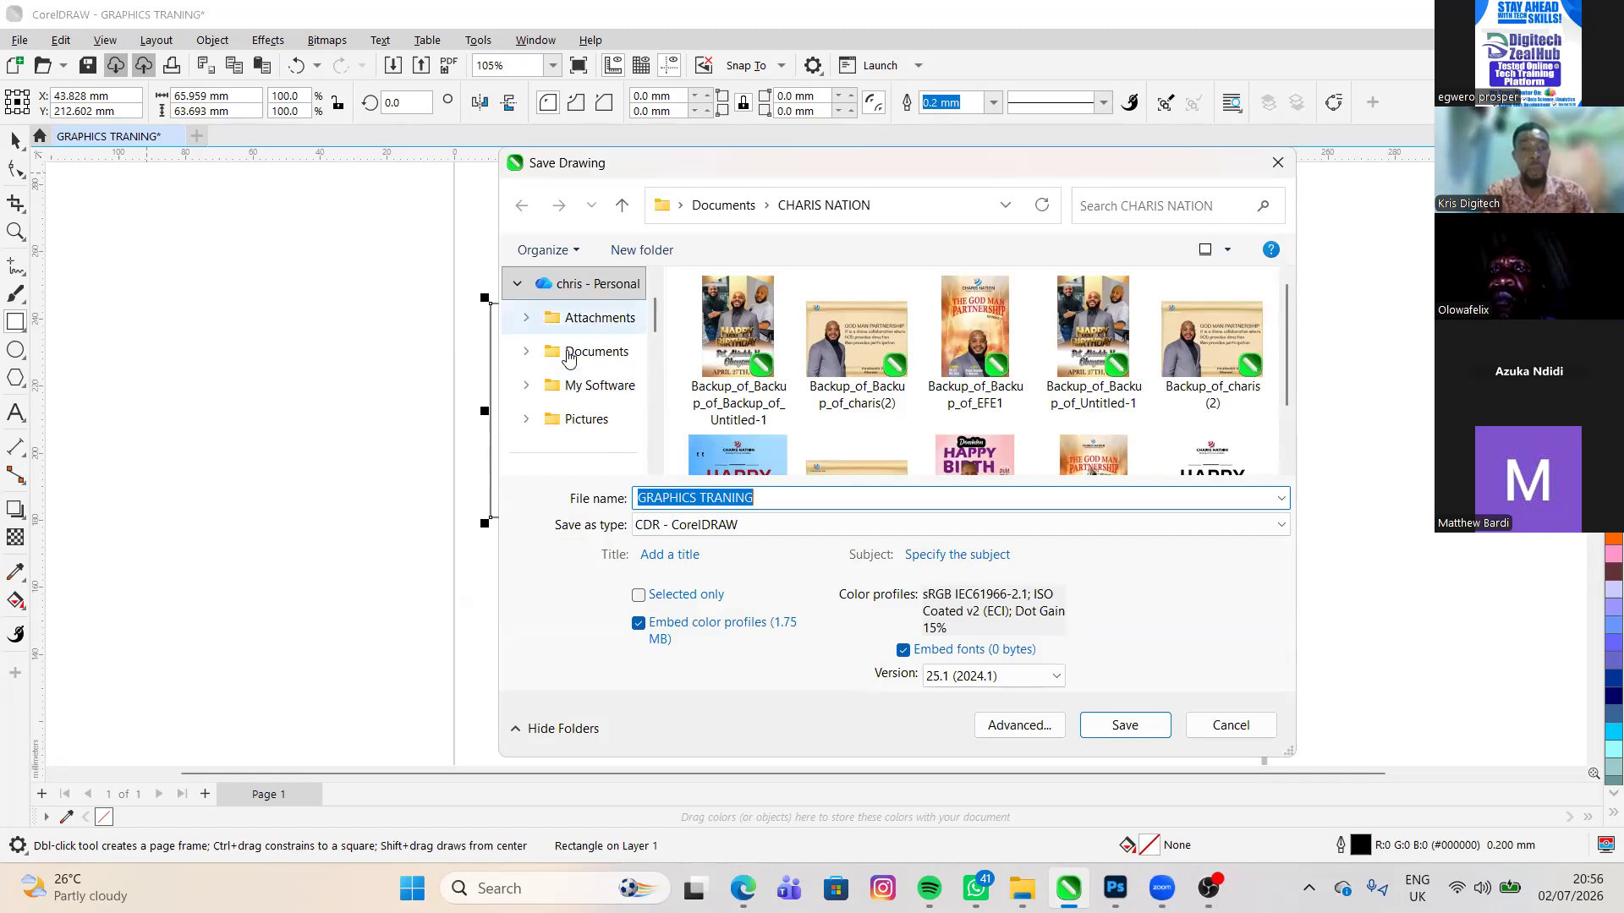
{"action": "scroll", "coordinate": [569, 358], "scroll_direction": "up", "scroll_amount": 1}
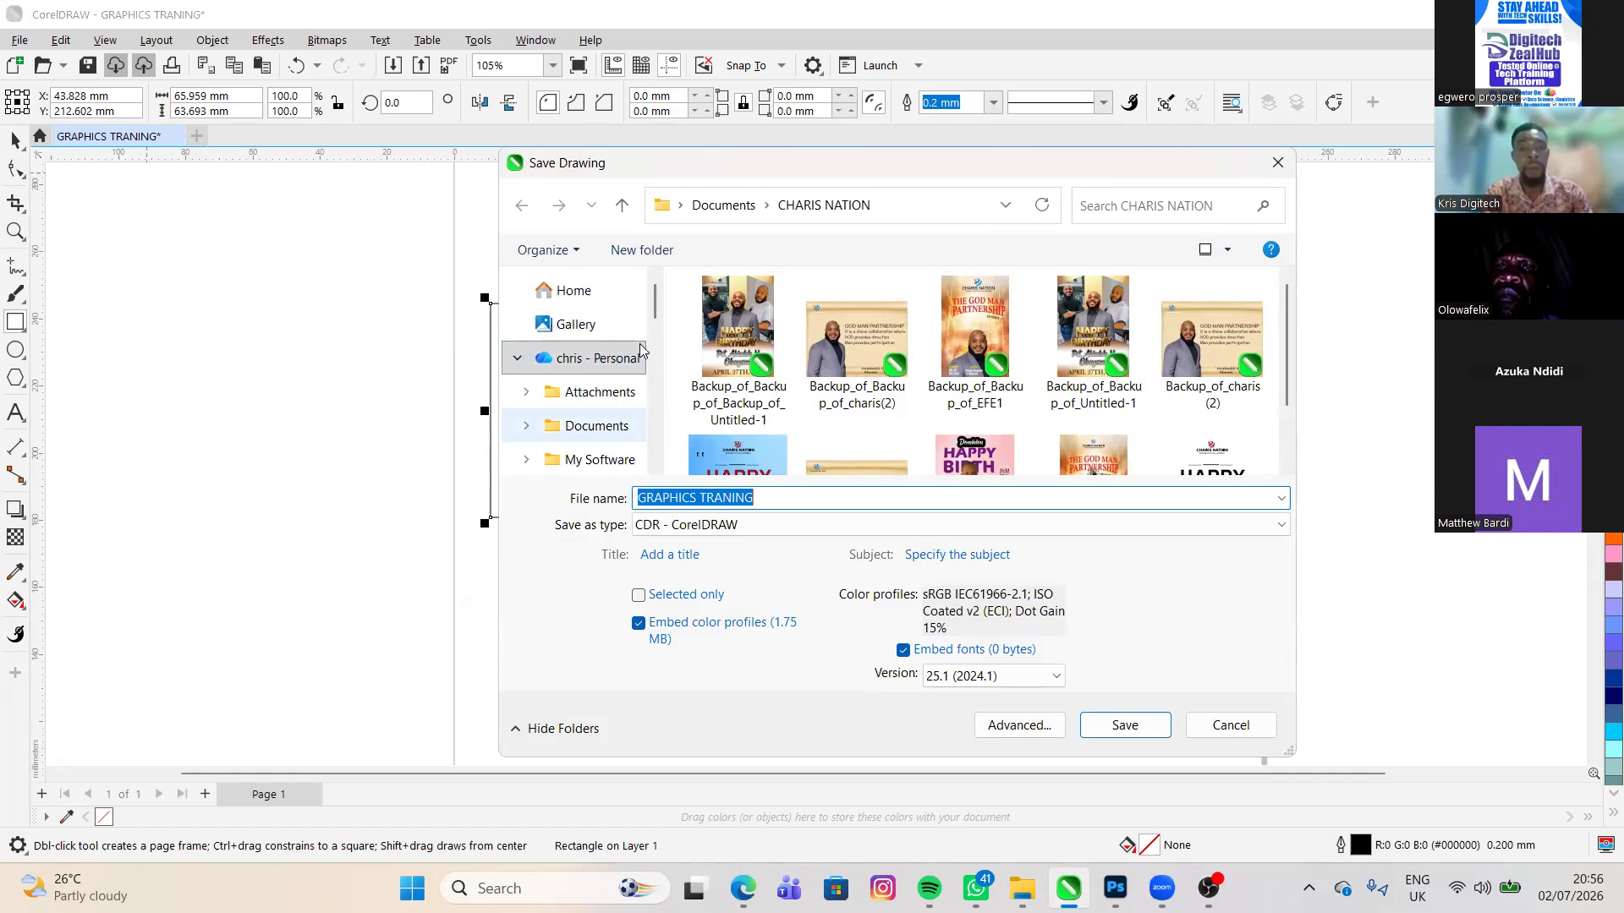
{"action": "scroll", "coordinate": [659, 339], "scroll_direction": "down", "scroll_amount": 1}
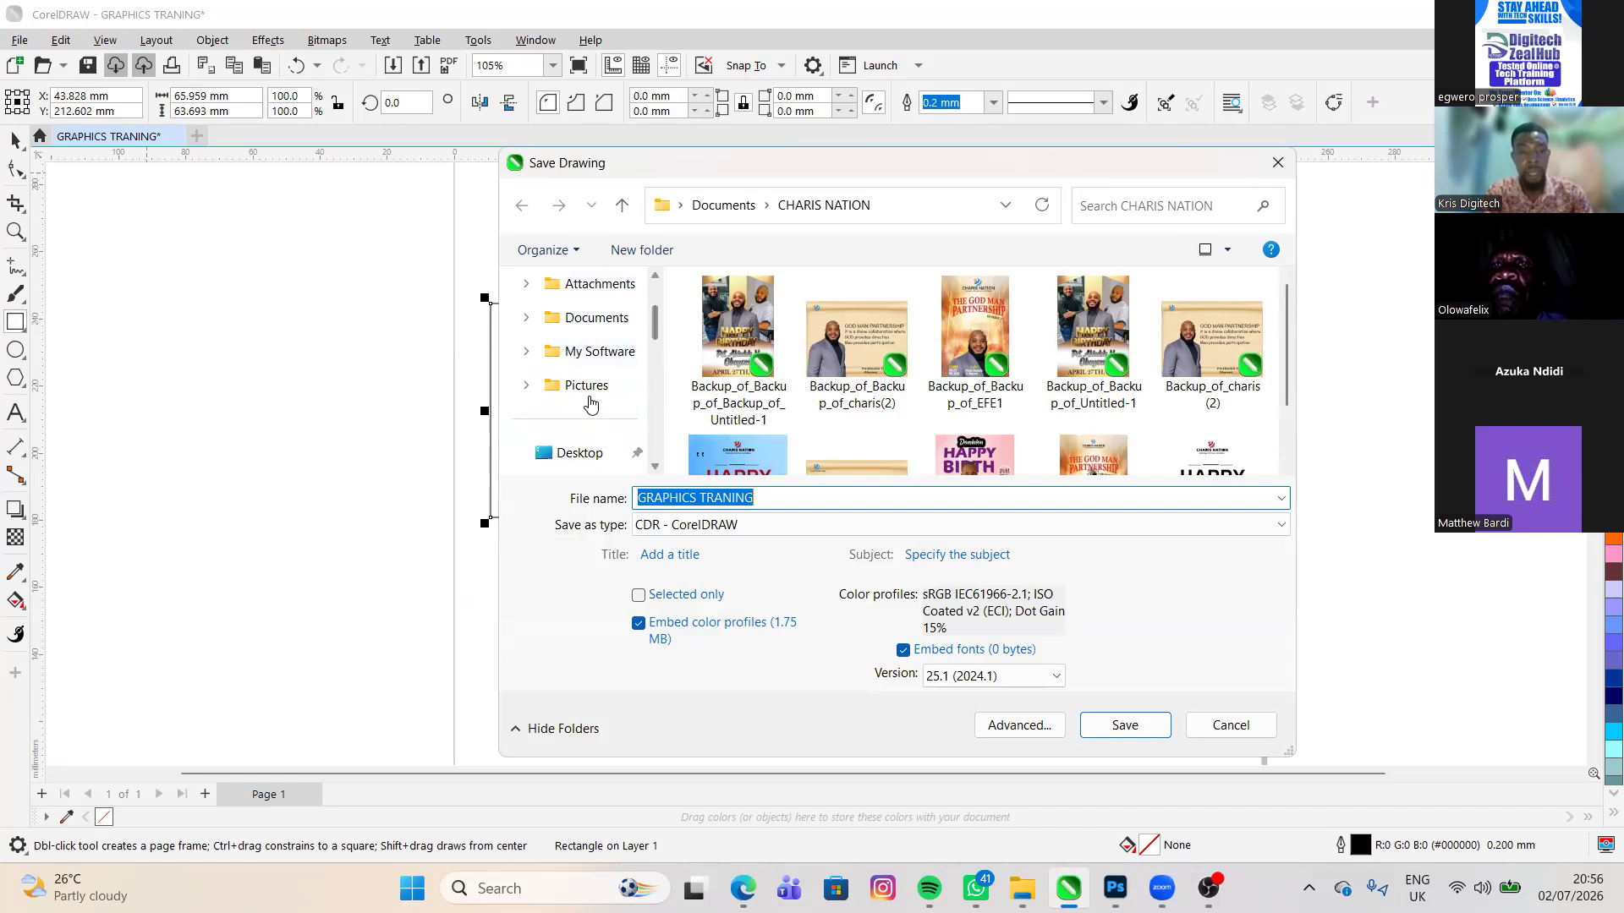
{"action": "scroll", "coordinate": [594, 415], "scroll_direction": "down", "scroll_amount": 1}
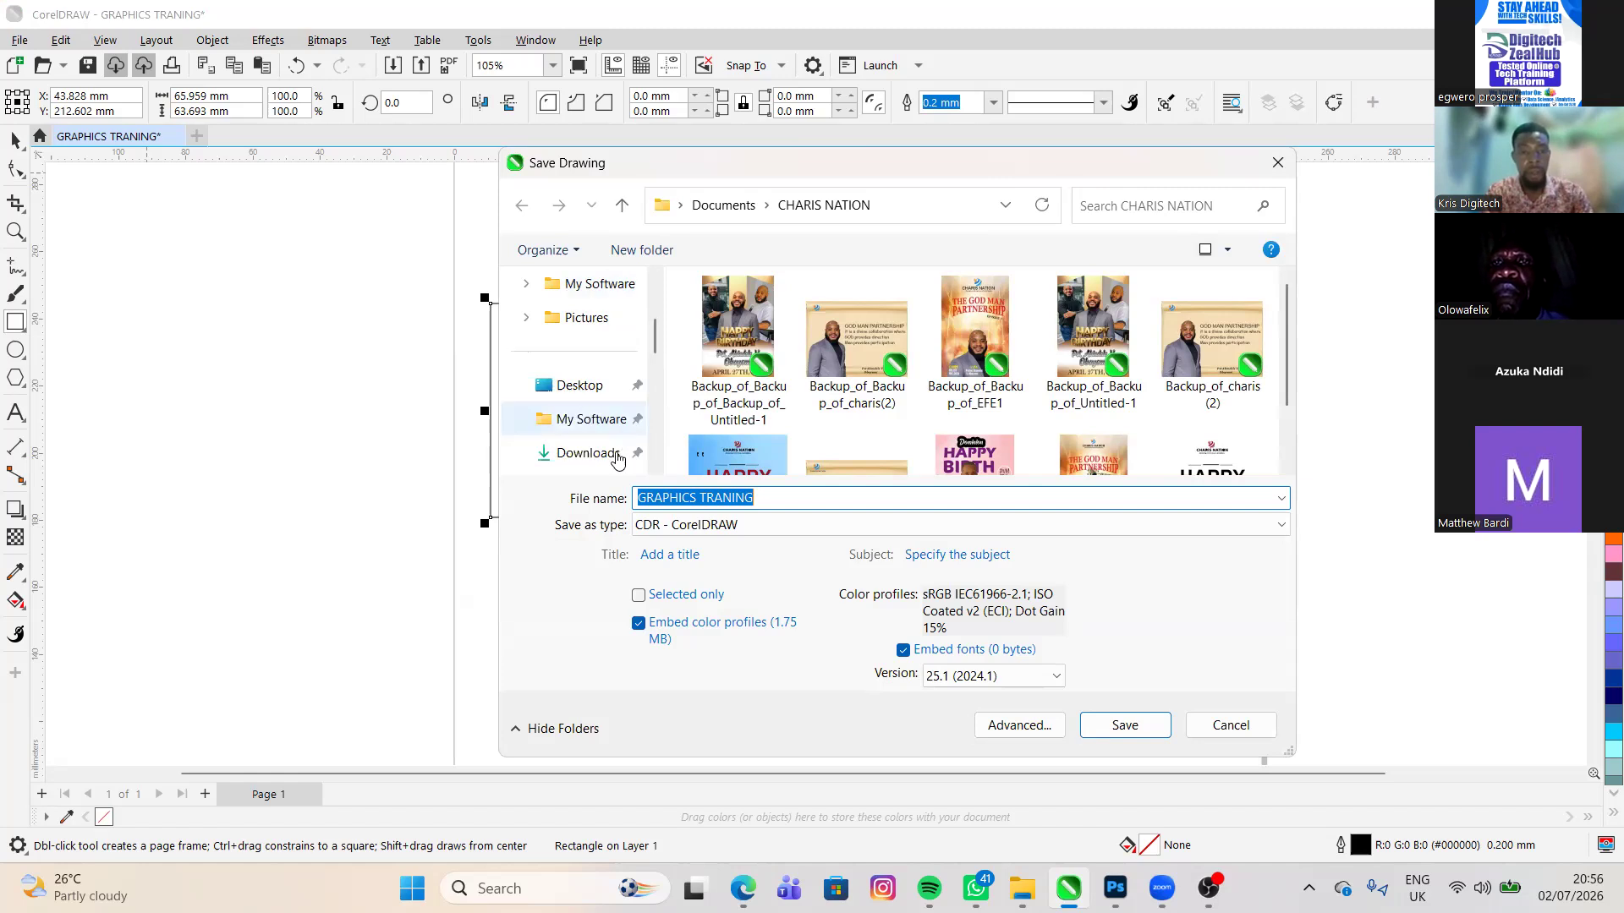
{"action": "scroll", "coordinate": [617, 457], "scroll_direction": "down", "scroll_amount": 2}
{"action": "scroll", "coordinate": [620, 453], "scroll_direction": "down", "scroll_amount": 2}
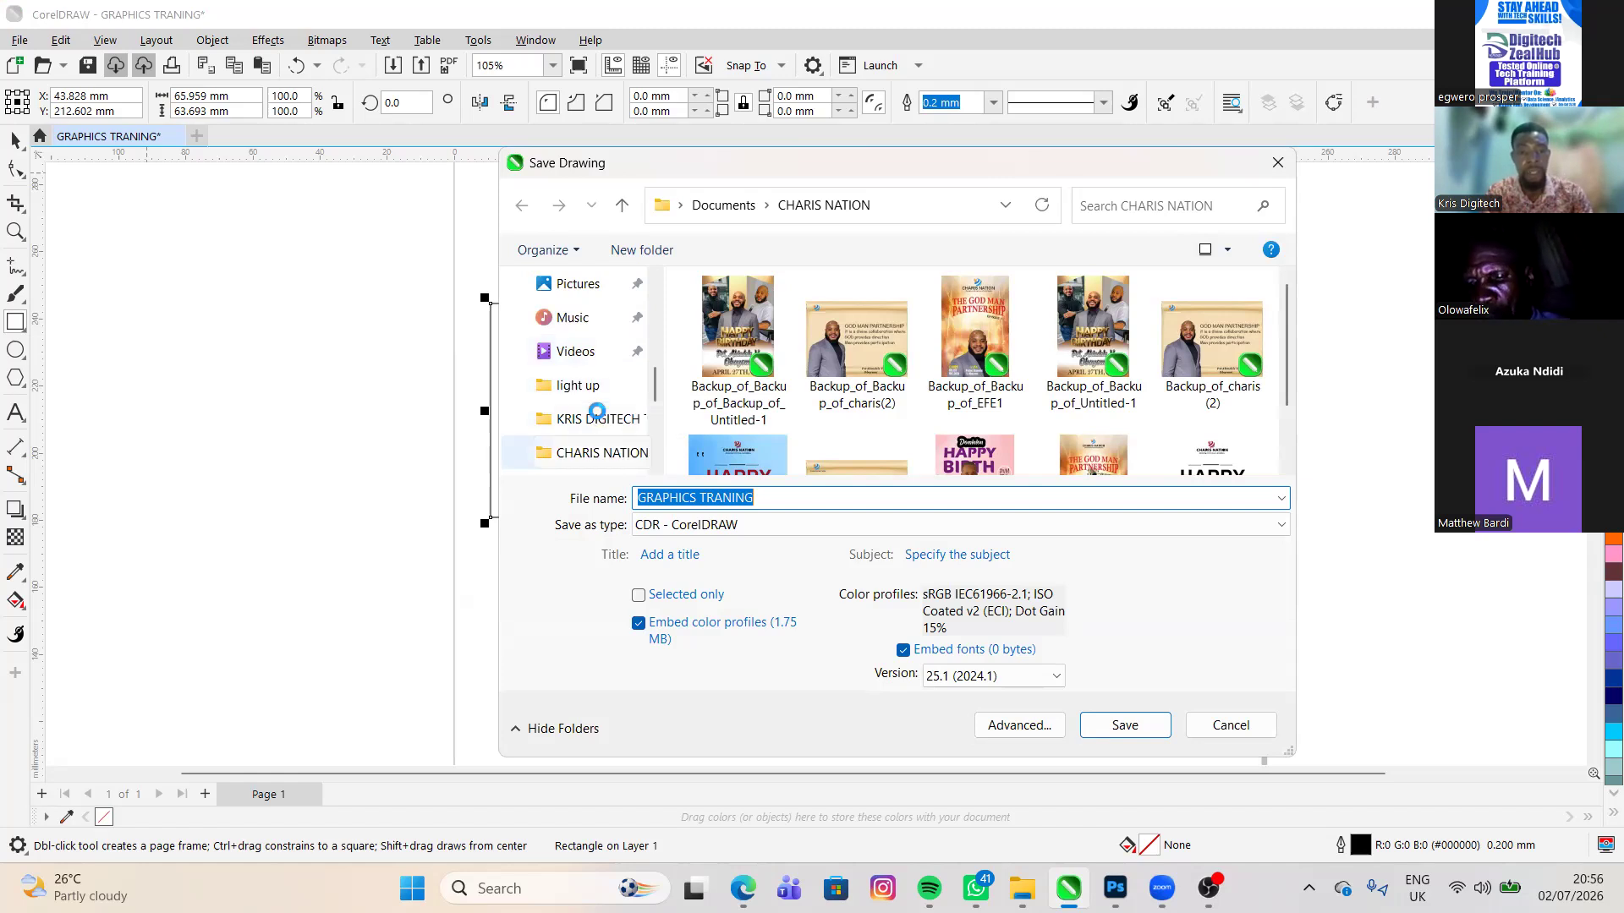
{"action": "scroll", "coordinate": [598, 412], "scroll_direction": "down", "scroll_amount": 1}
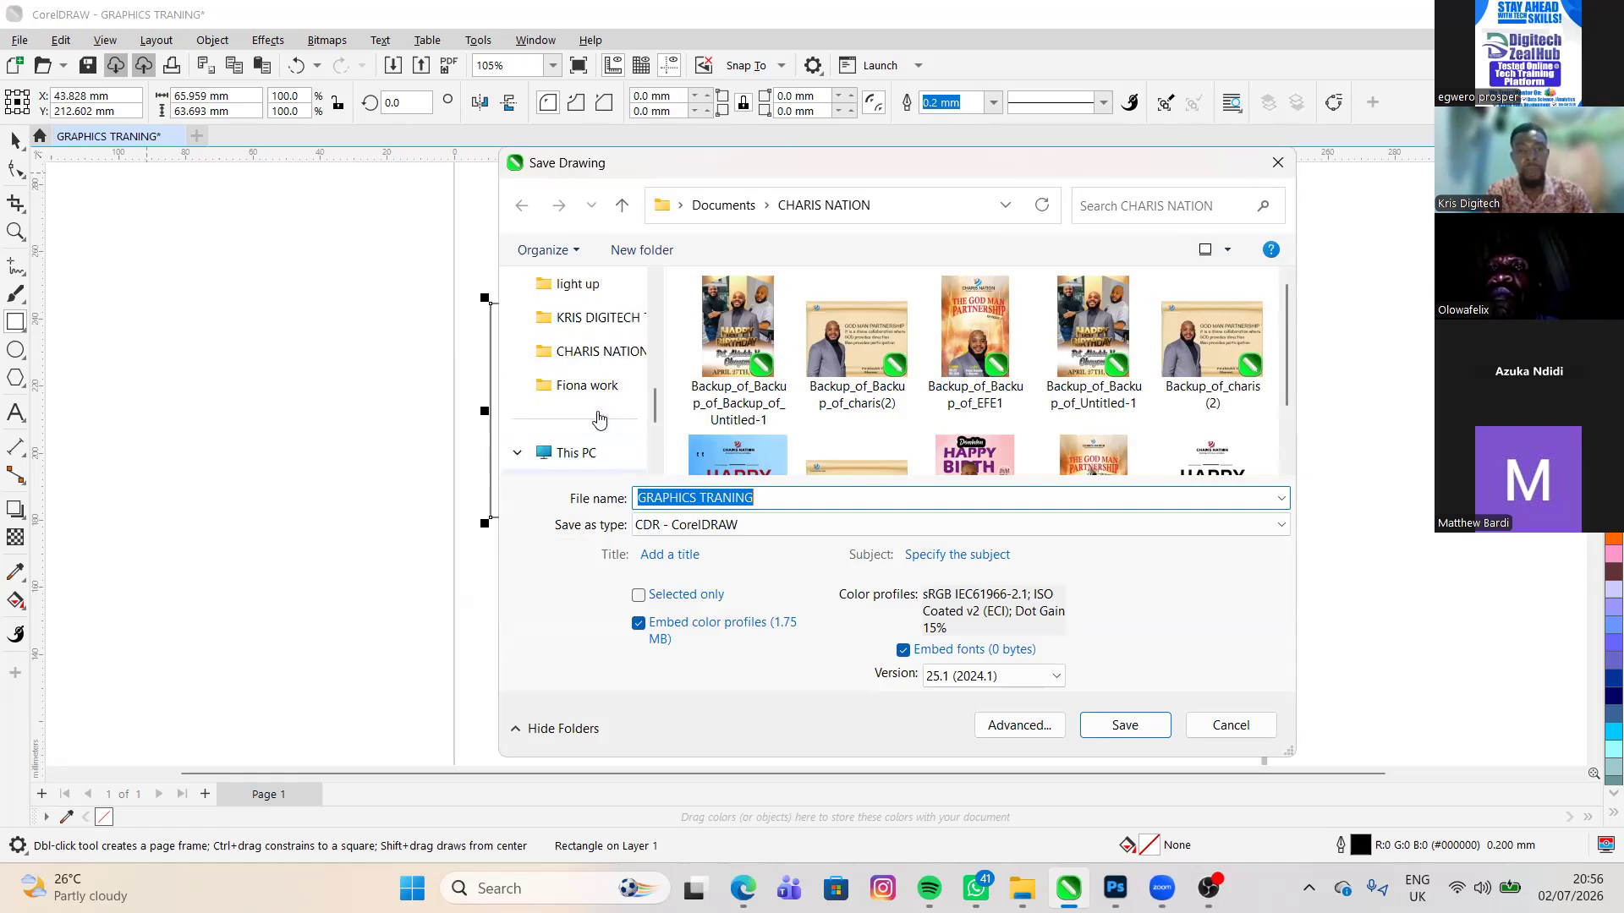
{"action": "scroll", "coordinate": [598, 419], "scroll_direction": "up", "scroll_amount": 1}
{"action": "left_click", "coordinate": [597, 421]}
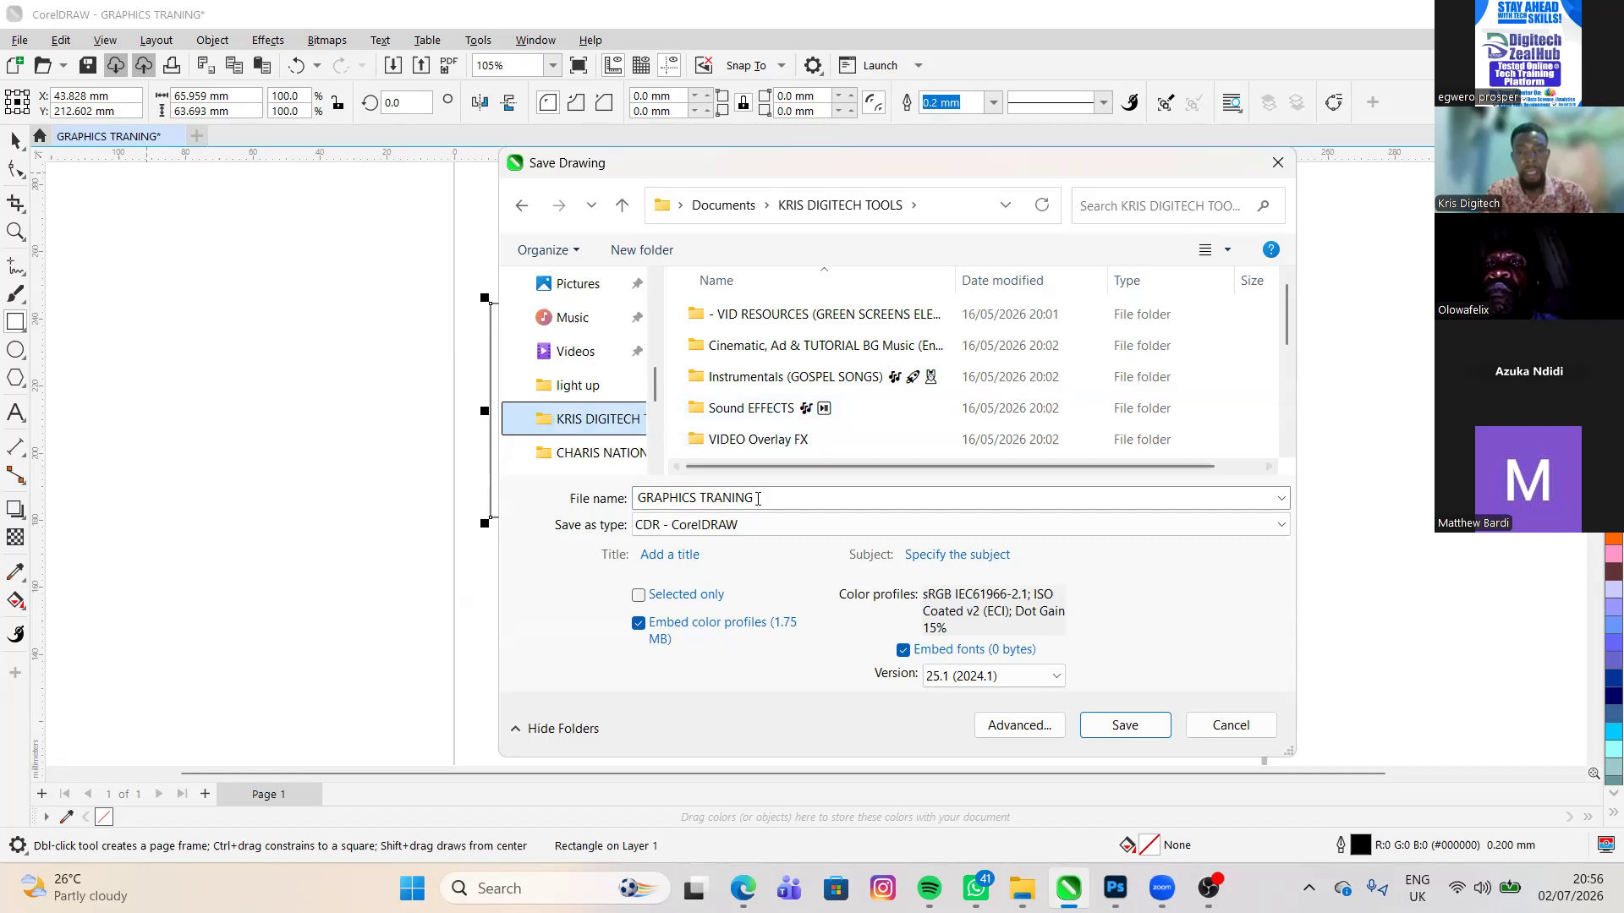
- Save the drawing as GRAPHICS TRANING in CDR format and dismiss the licensing warning
{"action": "key", "text": "Tab"}
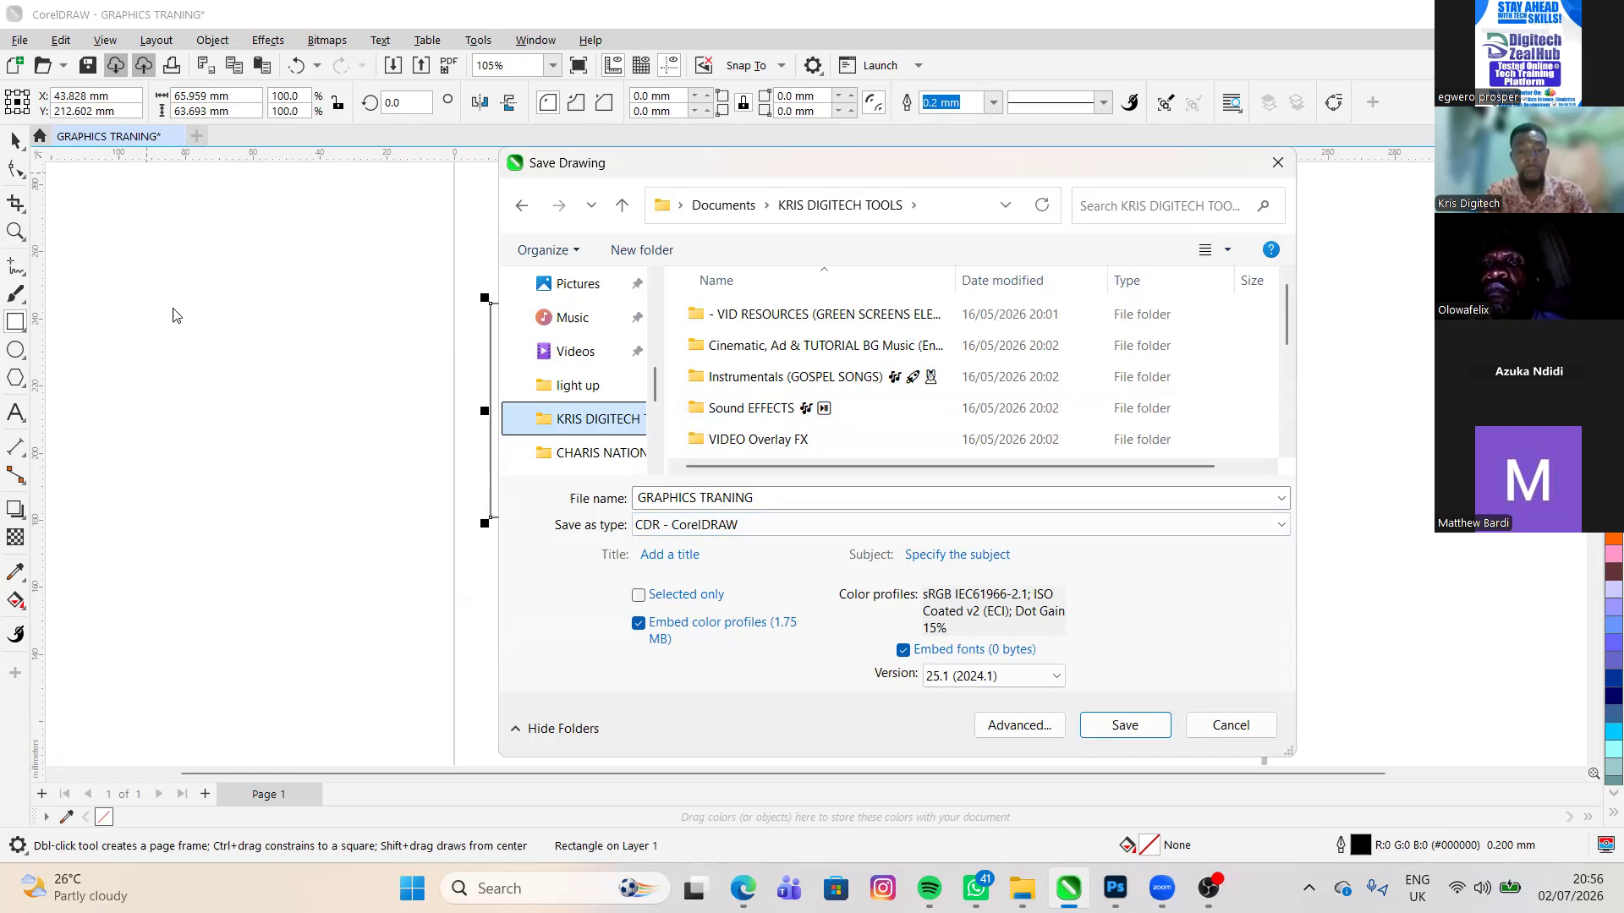
{"action": "left_click", "coordinate": [1125, 725]}
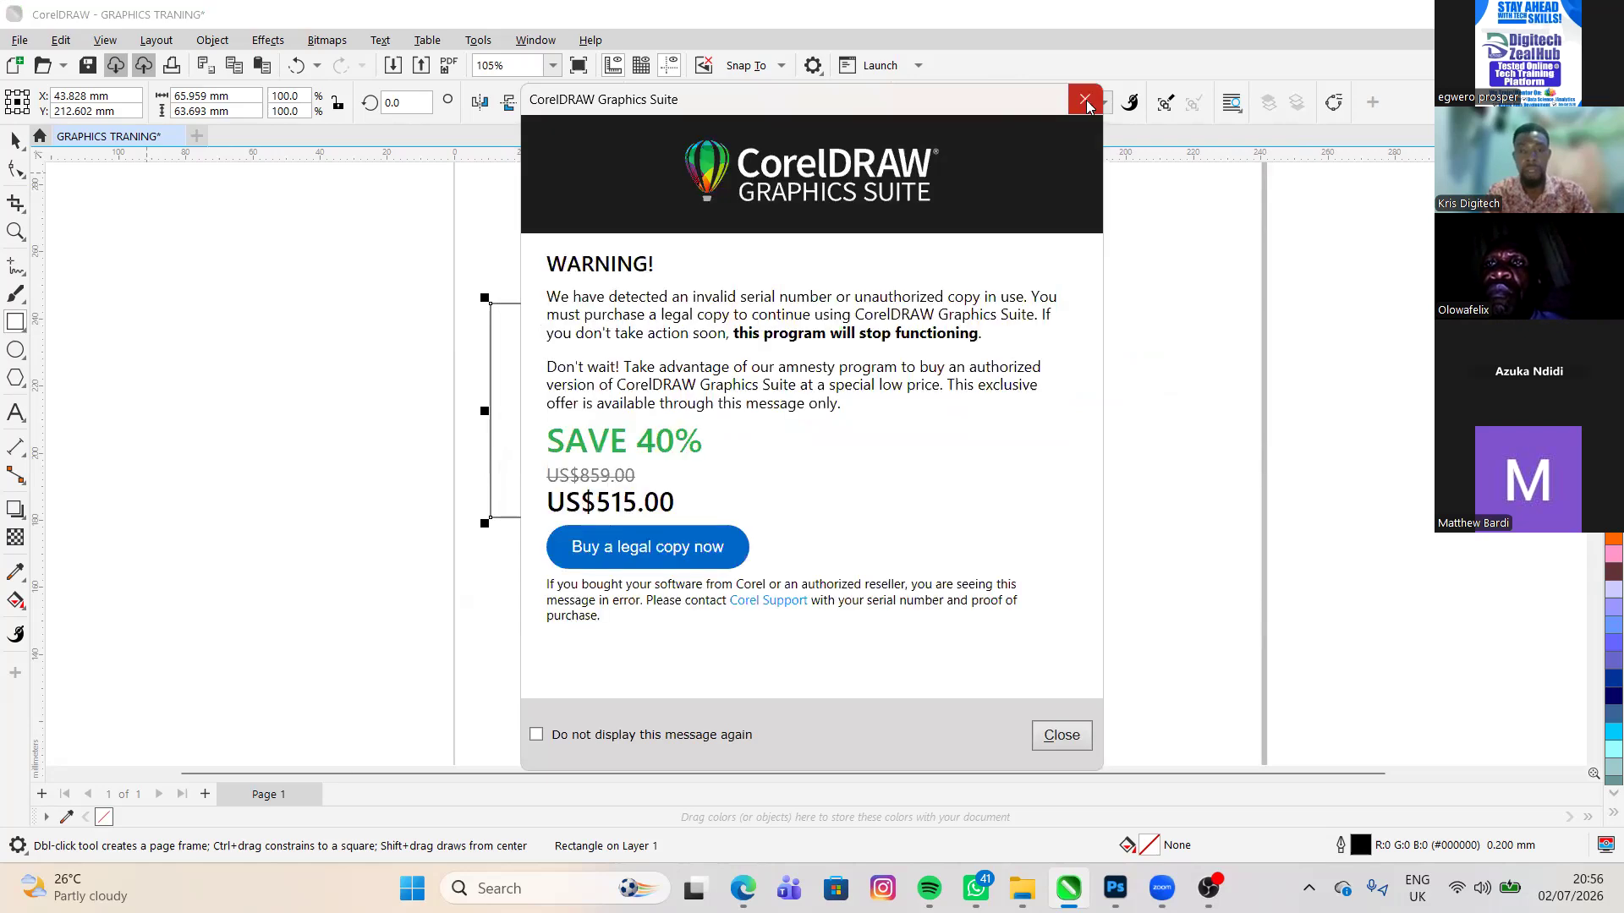
{"action": "left_click", "coordinate": [1086, 101]}
{"action": "left_click", "coordinate": [1085, 99]}
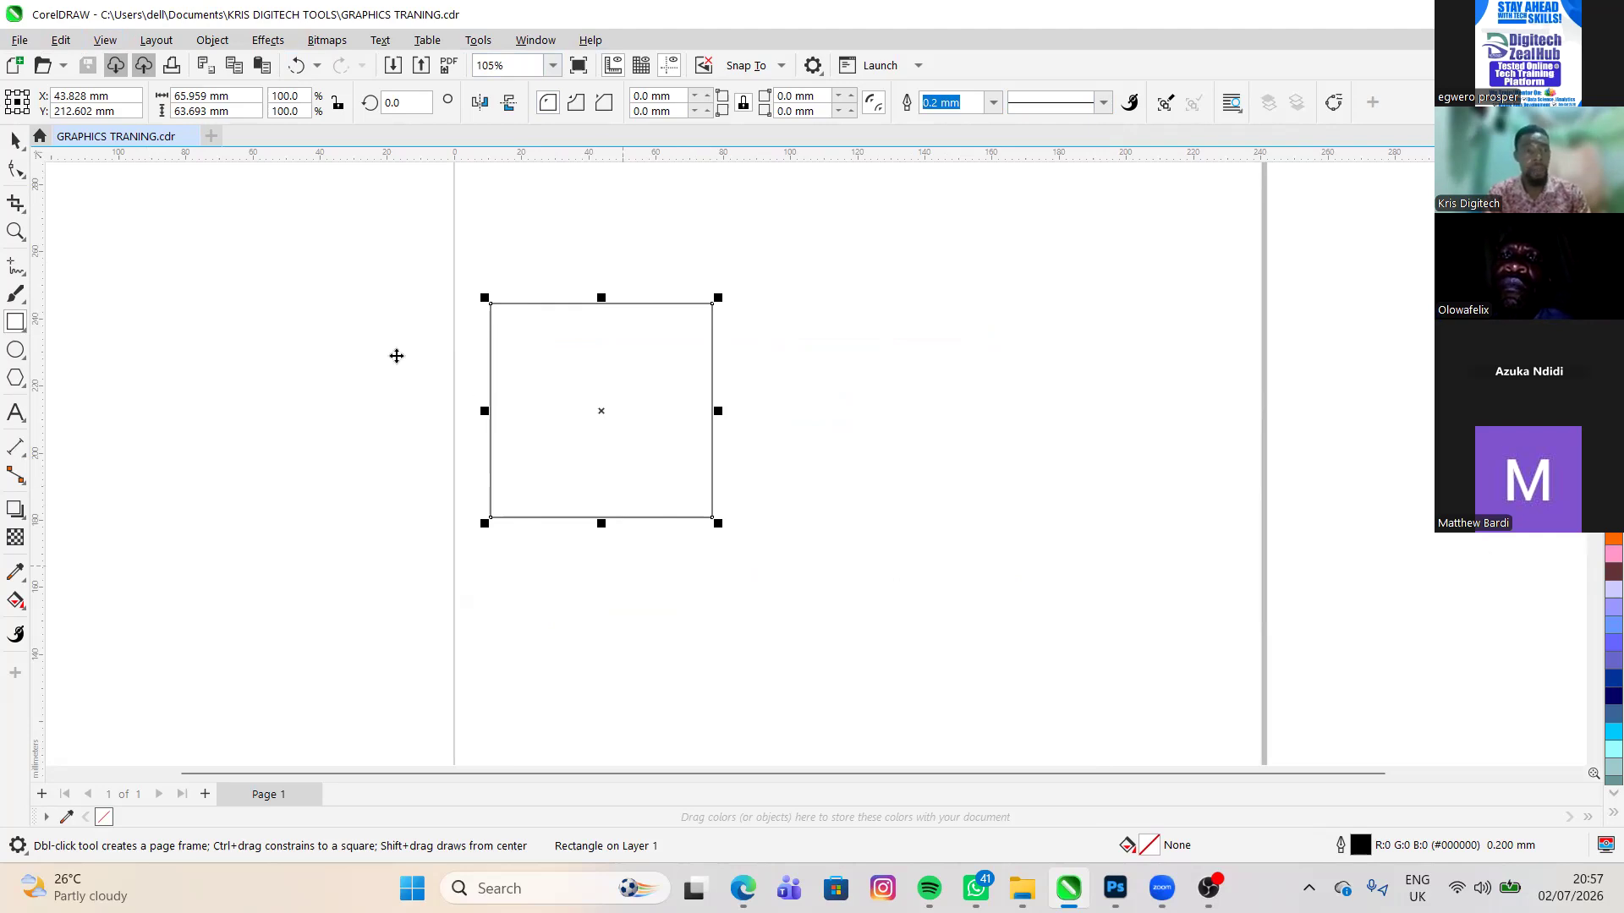
- Move the rectangle so it straddles the page's left edge, and delete it from the page
{"action": "key", "text": "space"}
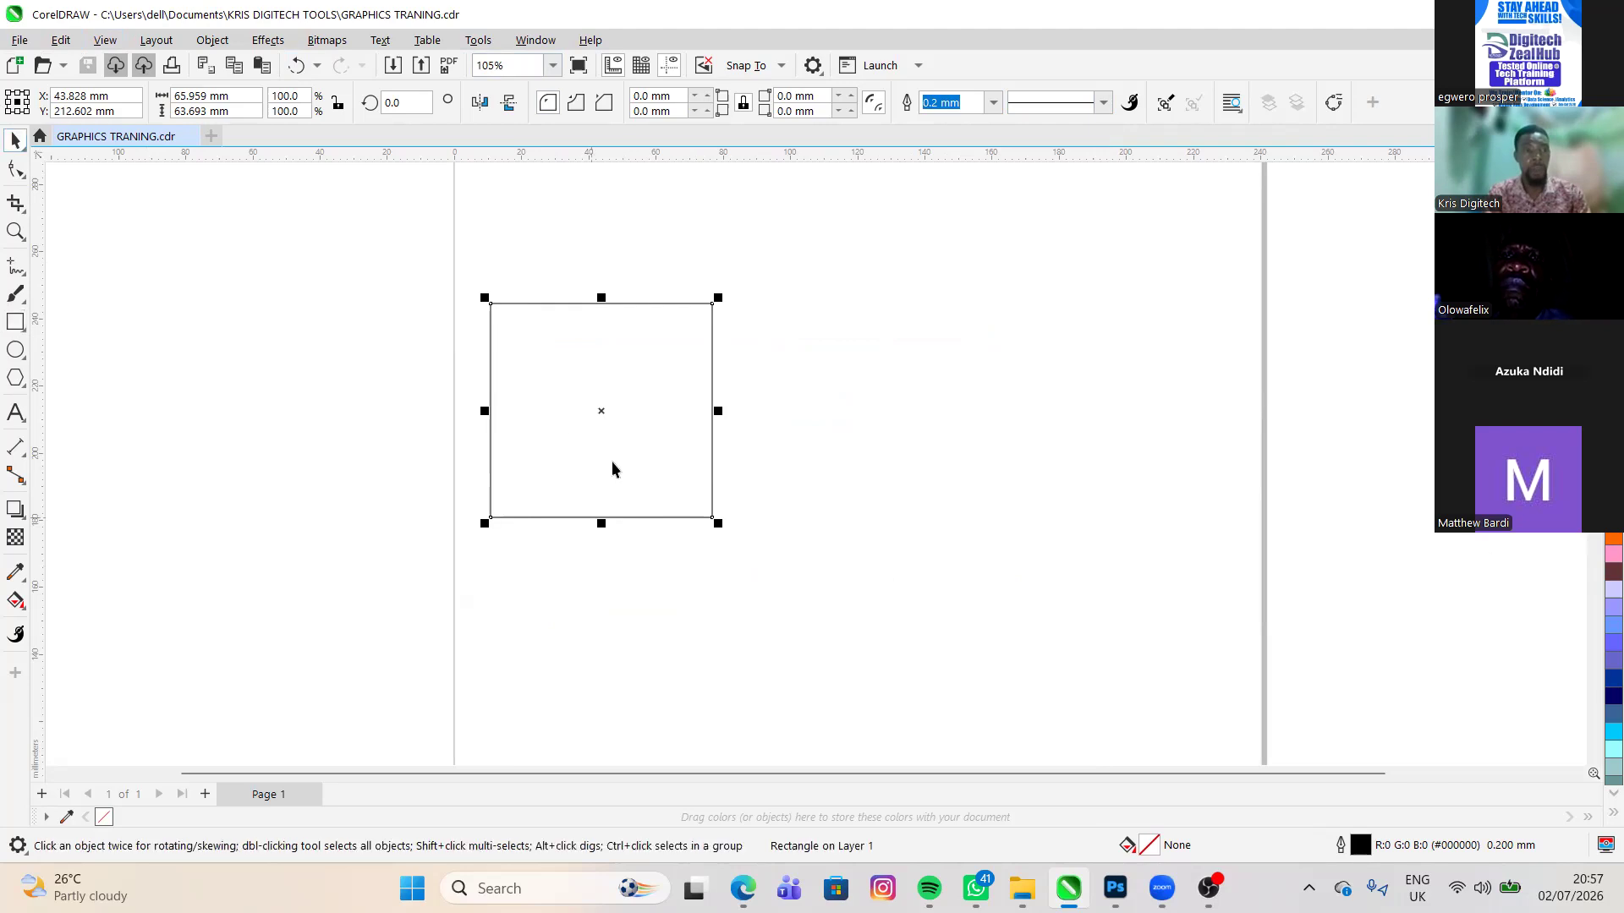
{"action": "left_click_drag", "start_coordinate": [602, 411], "coordinate": [453, 359]}
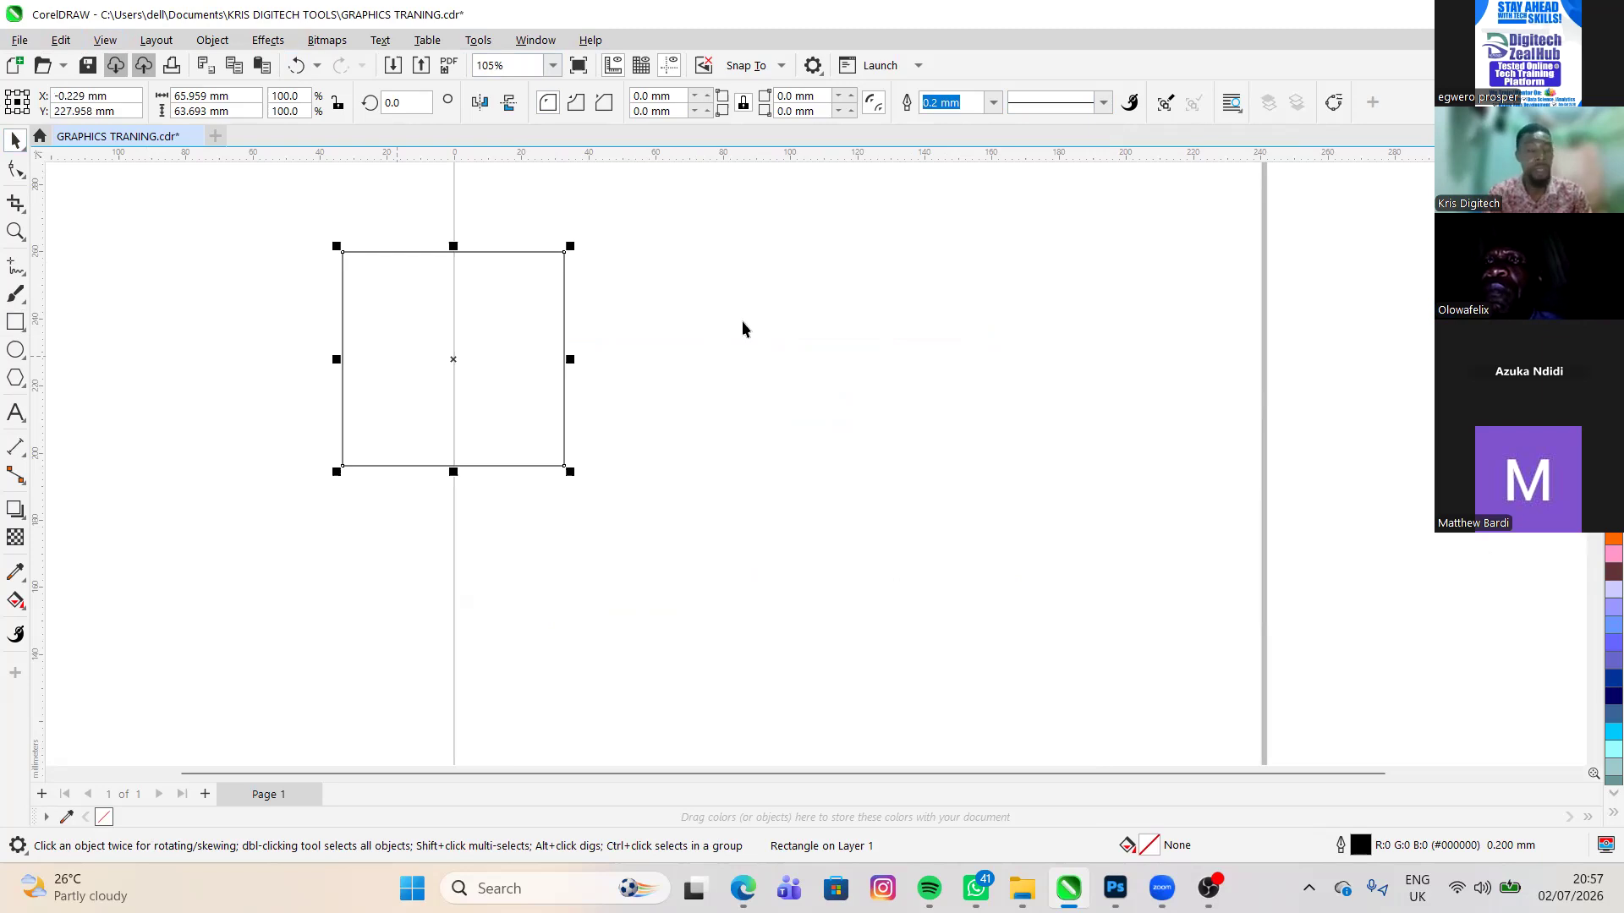
{"action": "key", "text": "Delete"}
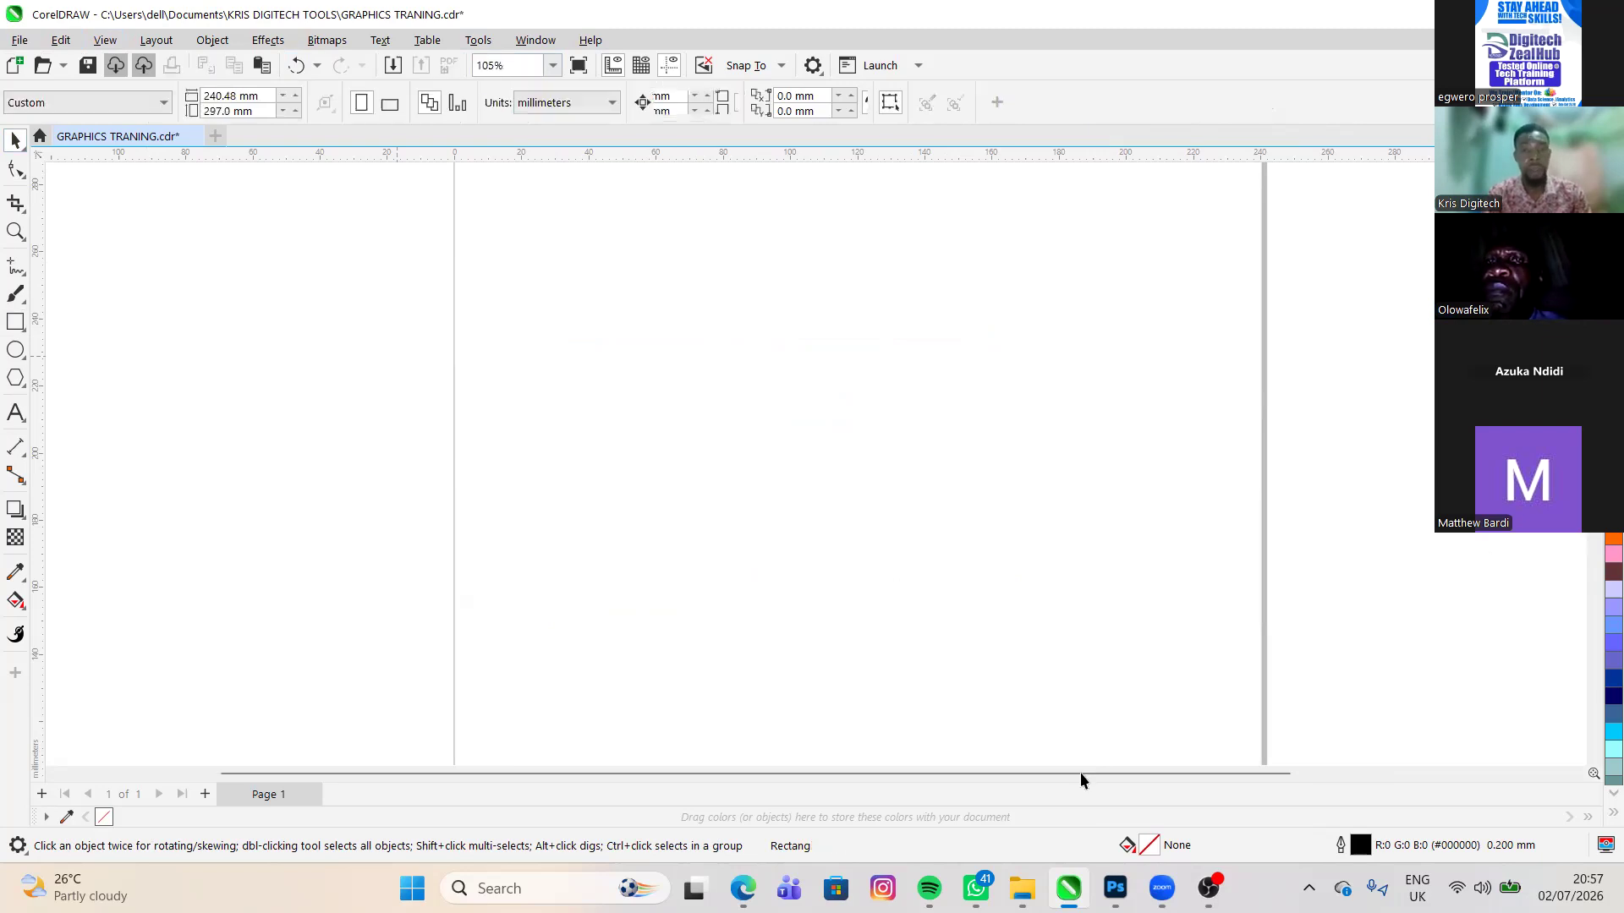
- Draw a rectangle about 210 by 226 mm across the page, starting near its upper-left corner
{"action": "scroll", "coordinate": [934, 798], "scroll_direction": "down", "scroll_amount": 5}
{"action": "scroll", "coordinate": [667, 581], "scroll_direction": "up", "scroll_amount": 3}
{"action": "scroll", "coordinate": [636, 542], "scroll_direction": "down", "scroll_amount": 2}
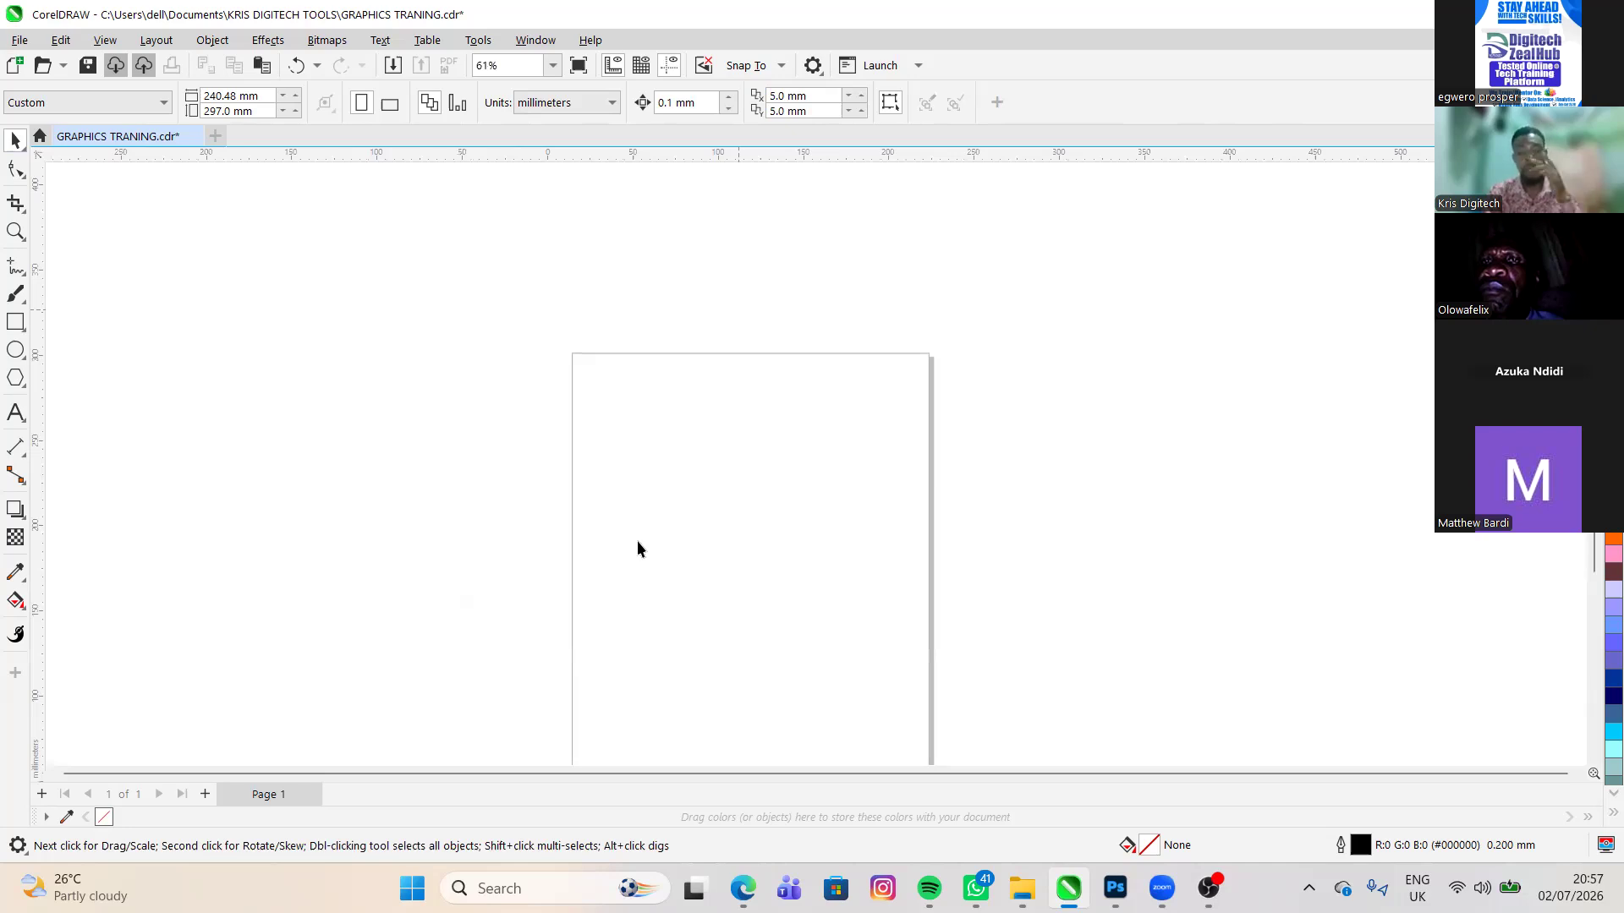
{"action": "scroll", "coordinate": [636, 549], "scroll_direction": "down", "scroll_amount": 3}
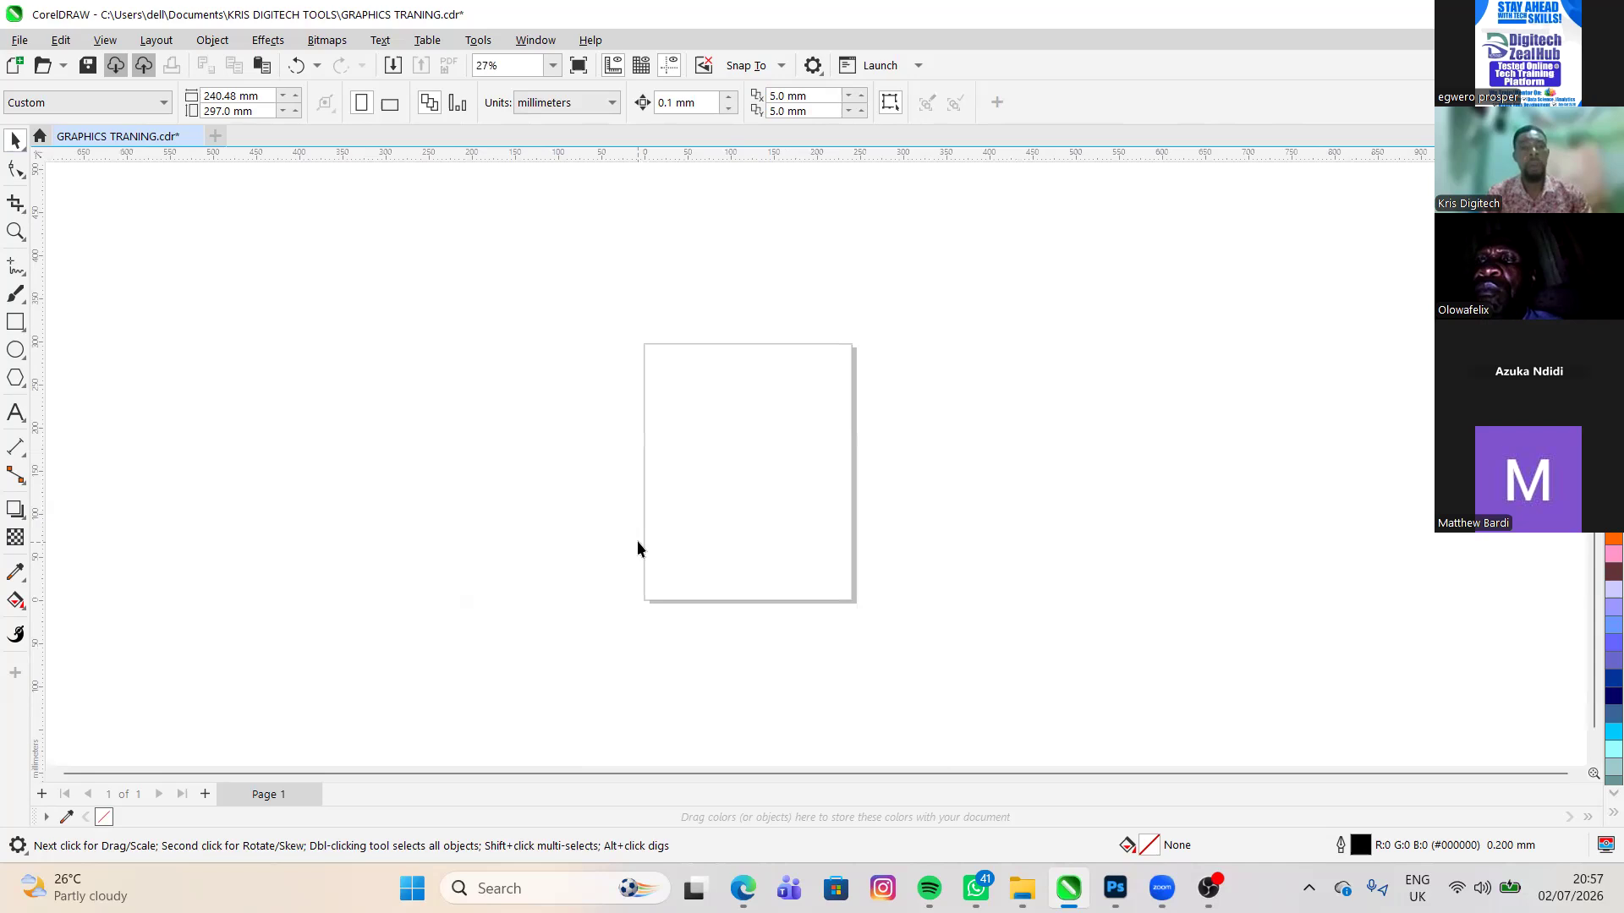
{"action": "left_click", "coordinate": [14, 324]}
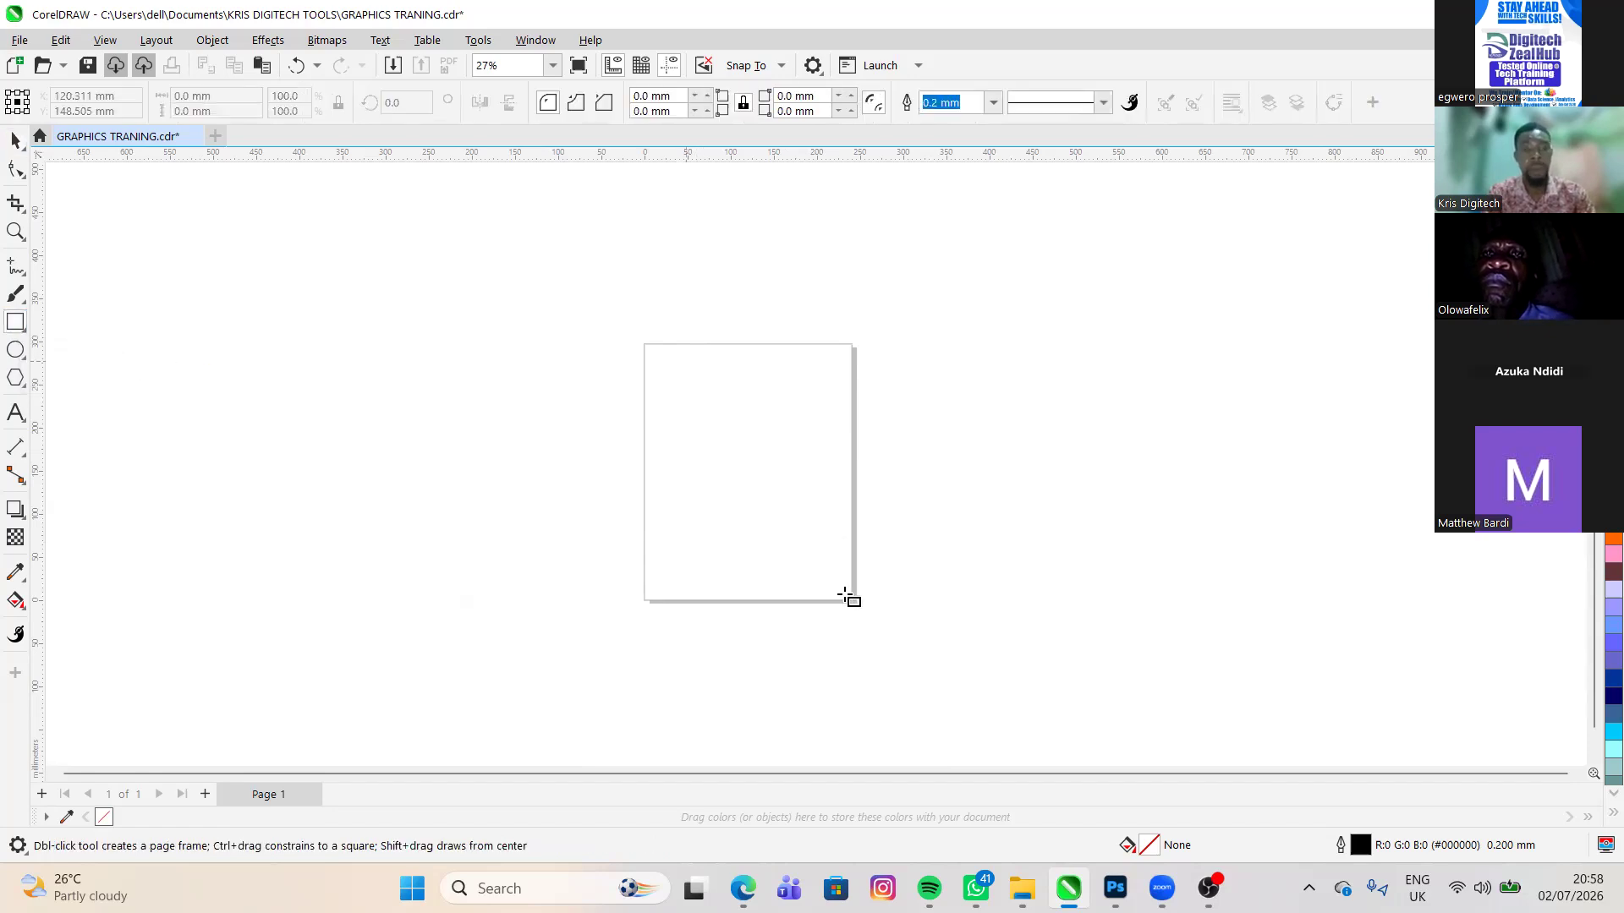
{"action": "left_click_drag", "start_coordinate": [672, 359], "coordinate": [821, 521]}
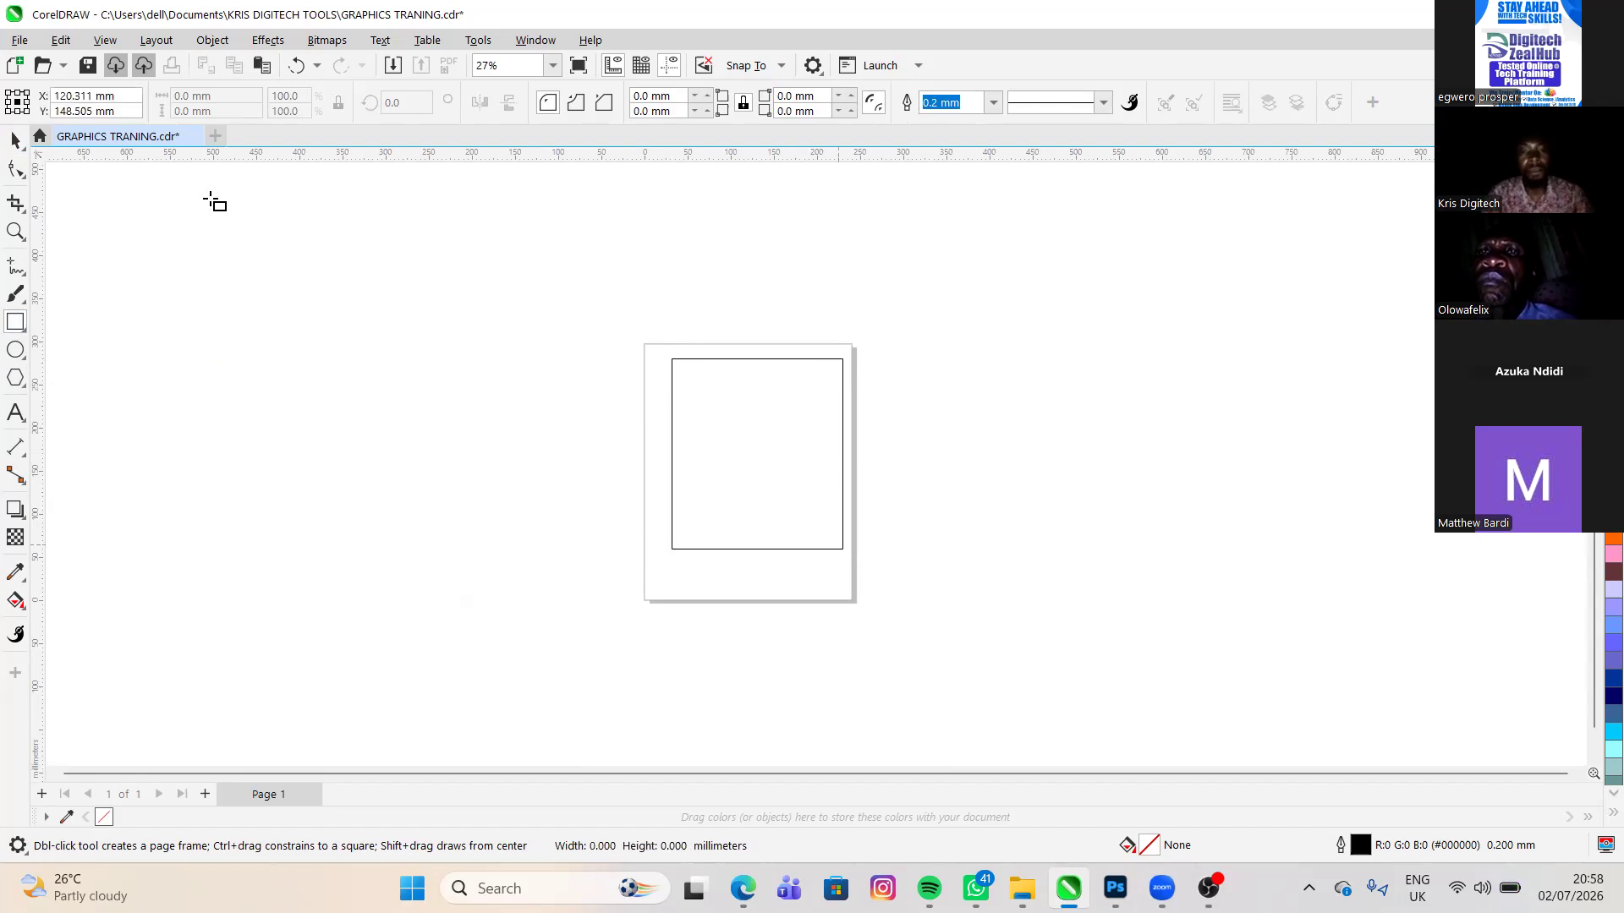
{"action": "left_click_drag", "start_coordinate": [844, 595], "coordinate": [853, 554]}
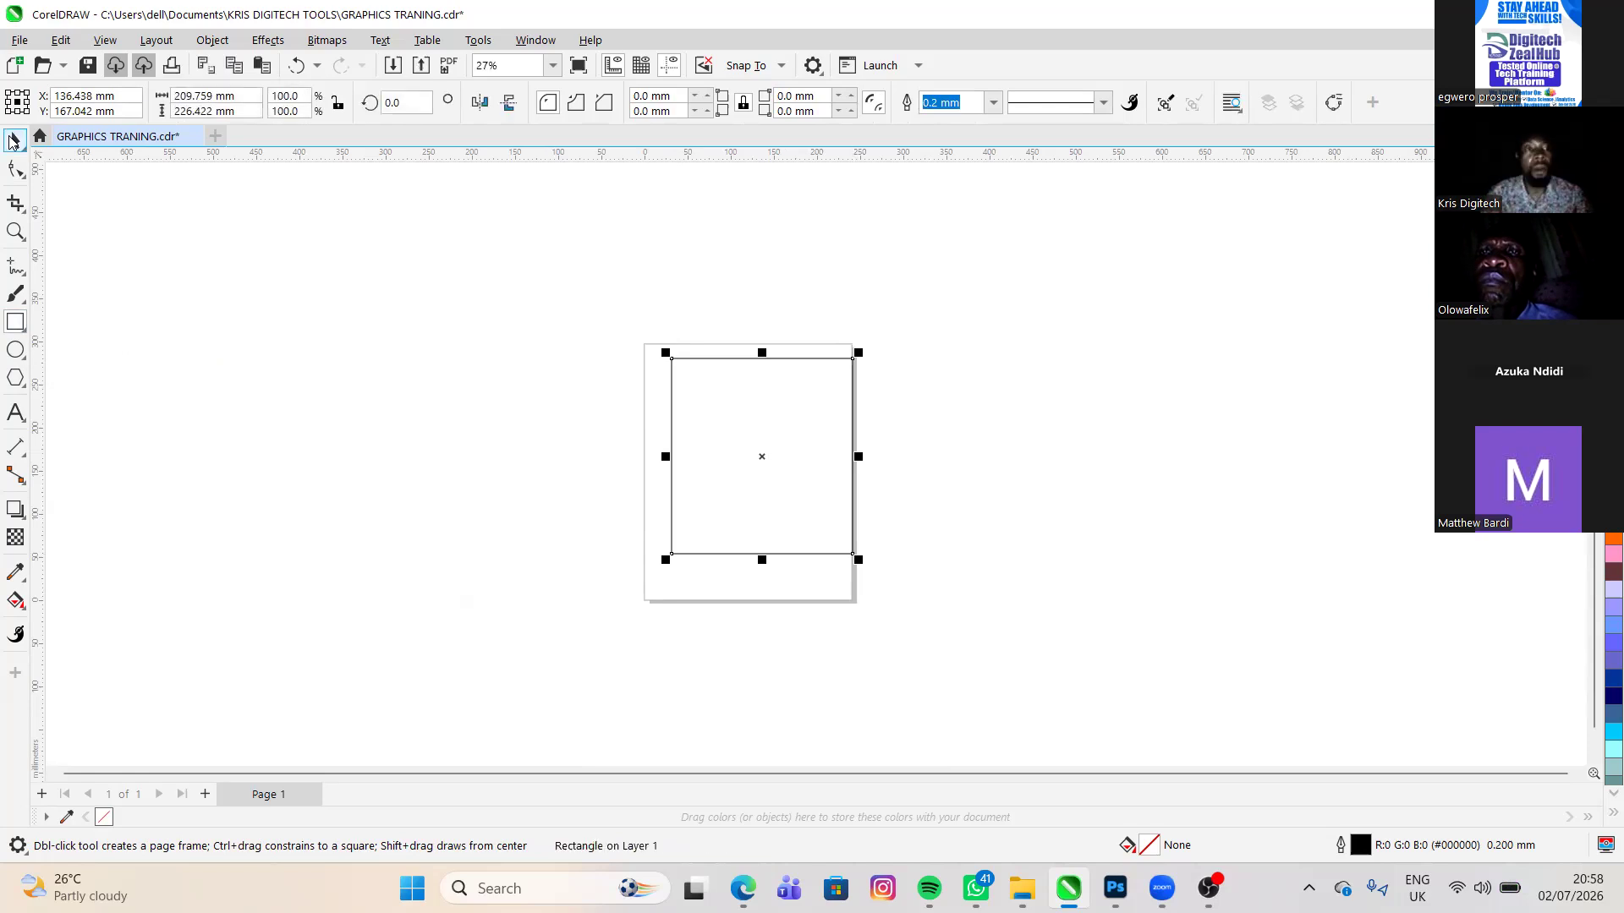
- Set the rectangle's object position to X 6 mm and Y 8 mm
{"action": "left_click", "coordinate": [123, 100]}
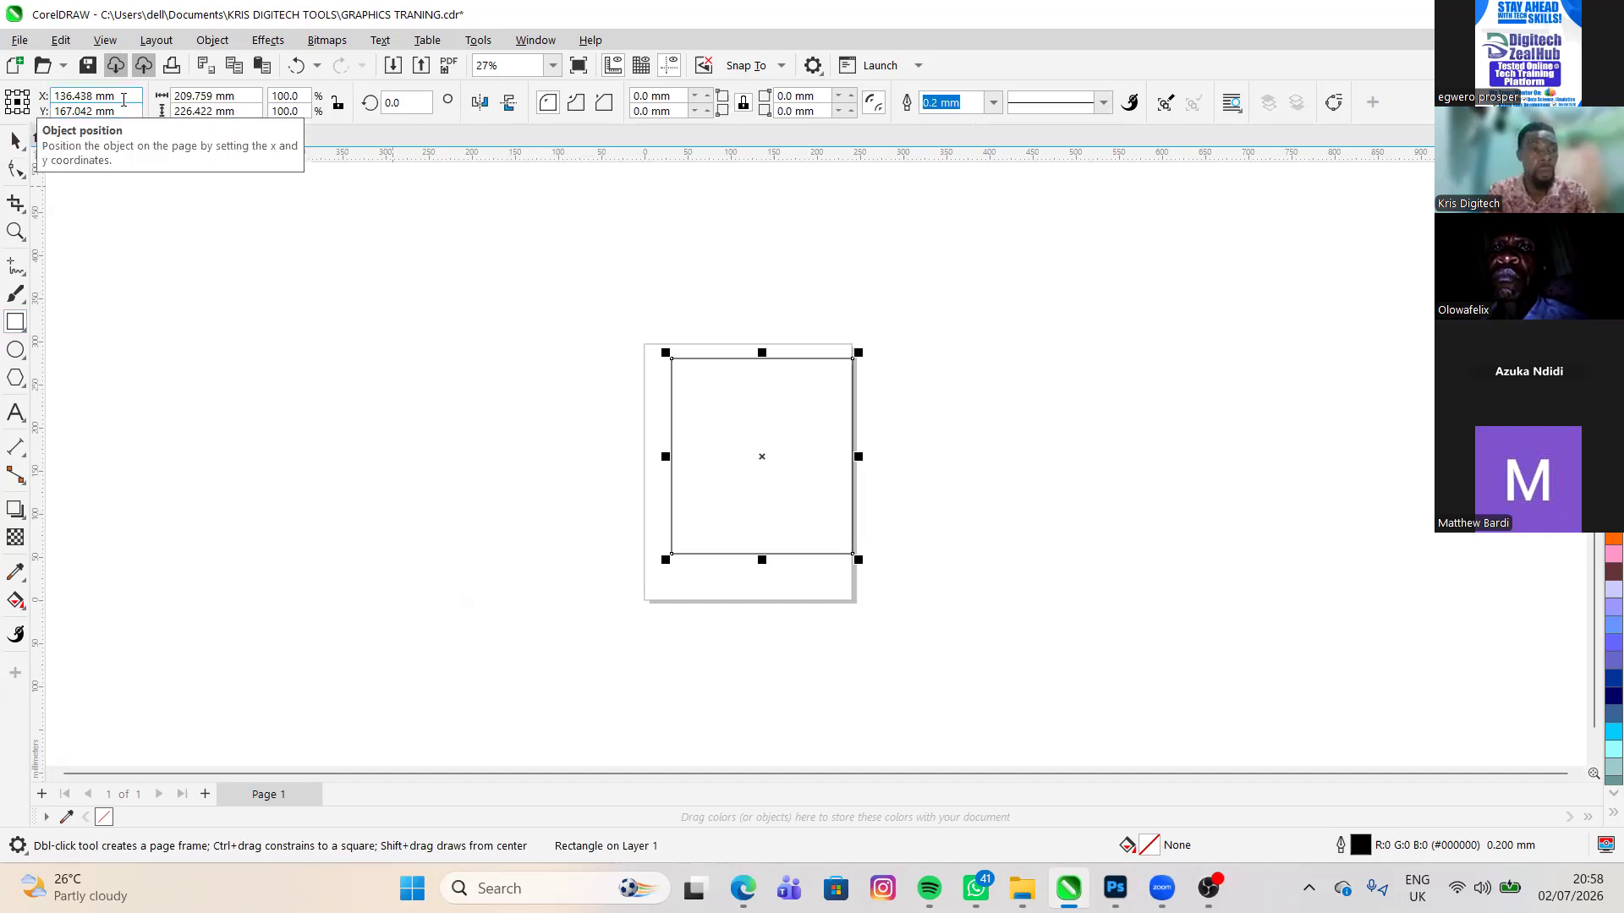
{"action": "key", "text": "BackSpace"}
{"action": "key", "text": "BackSpace"}
{"action": "key", "text": "BackSpace"}
{"action": "key", "text": "BackSpace"}
{"action": "key", "text": "BackSpace"}
{"action": "key", "text": "BackSpace"}
{"action": "key", "text": "BackSpace"}
{"action": "key", "text": "BackSpace"}
{"action": "key", "text": "BackSpace"}
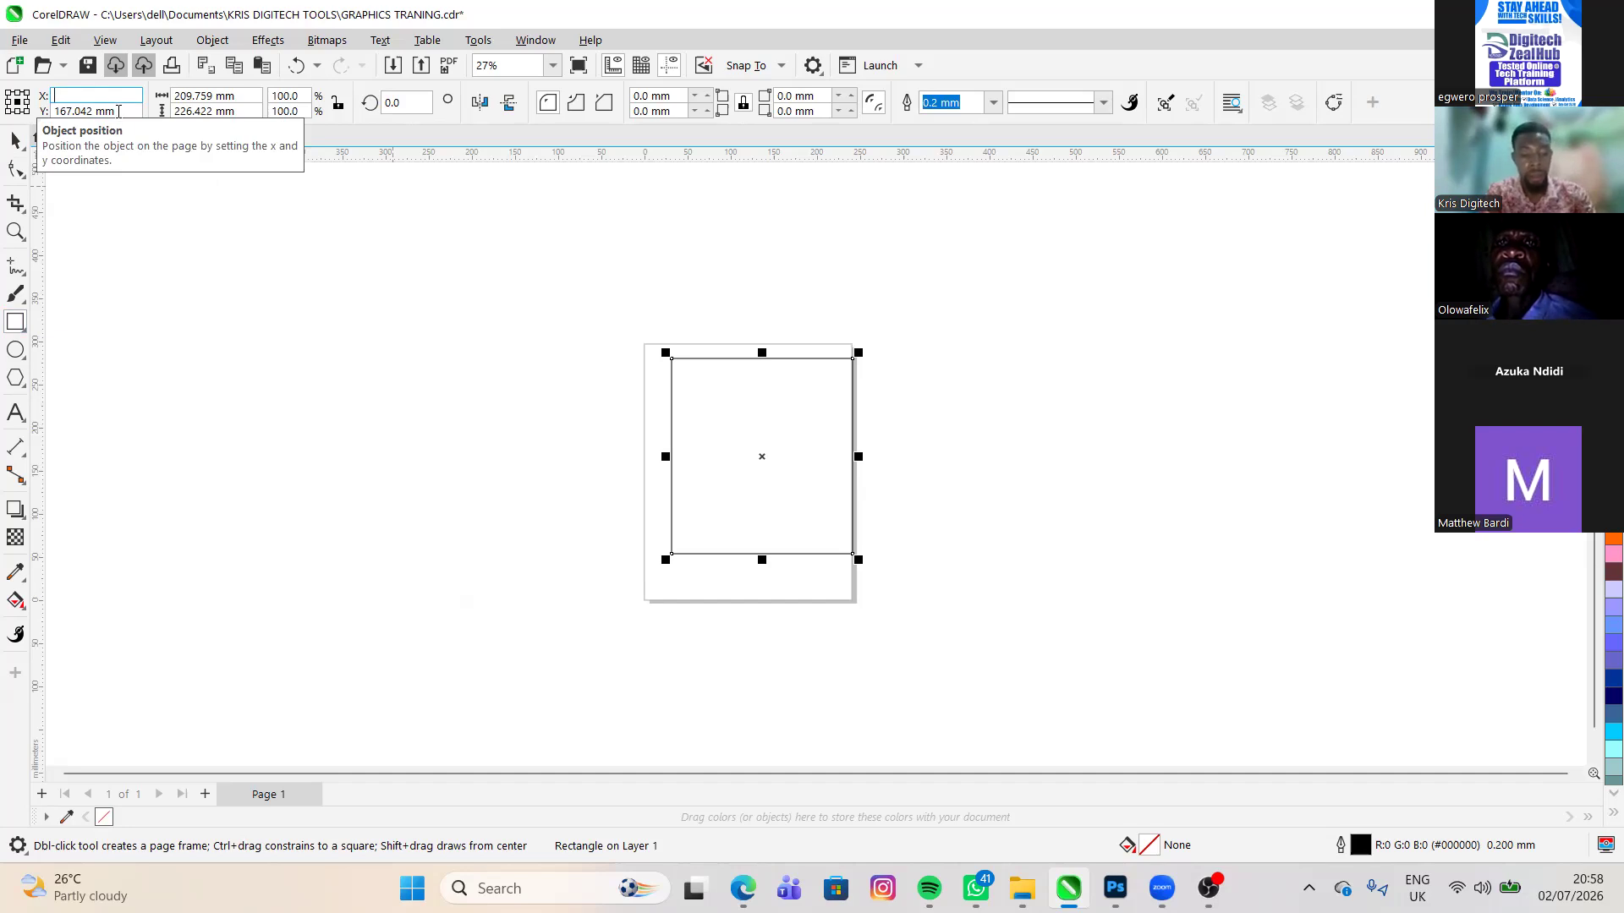
{"action": "type", "text": "6"}
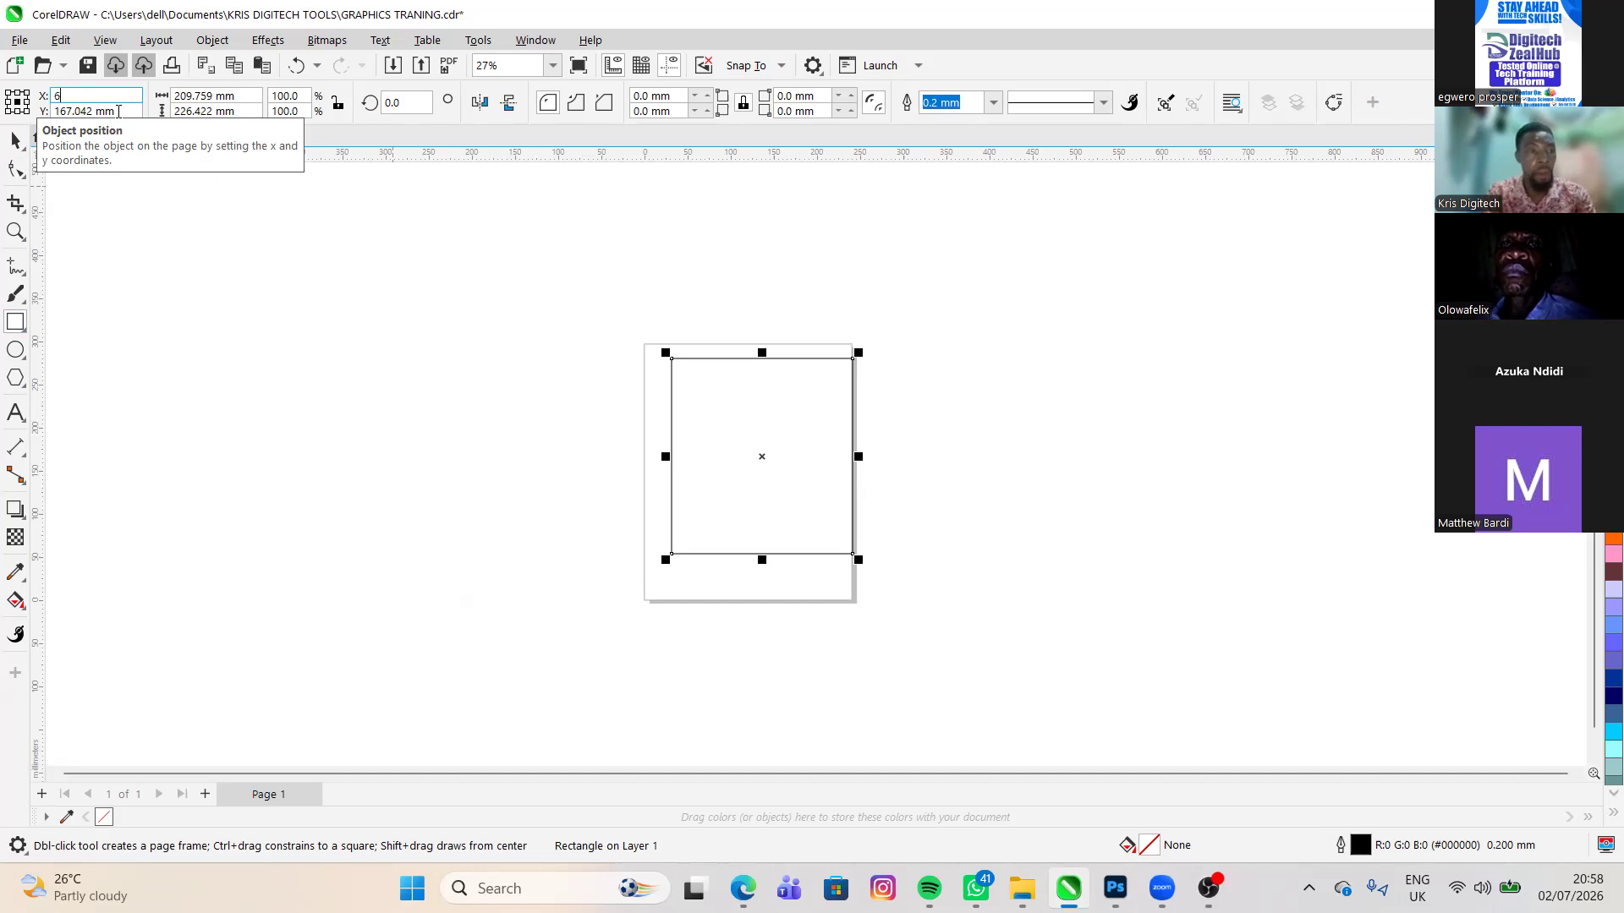
{"action": "key", "text": "Tab"}
{"action": "type", "text": "1"}
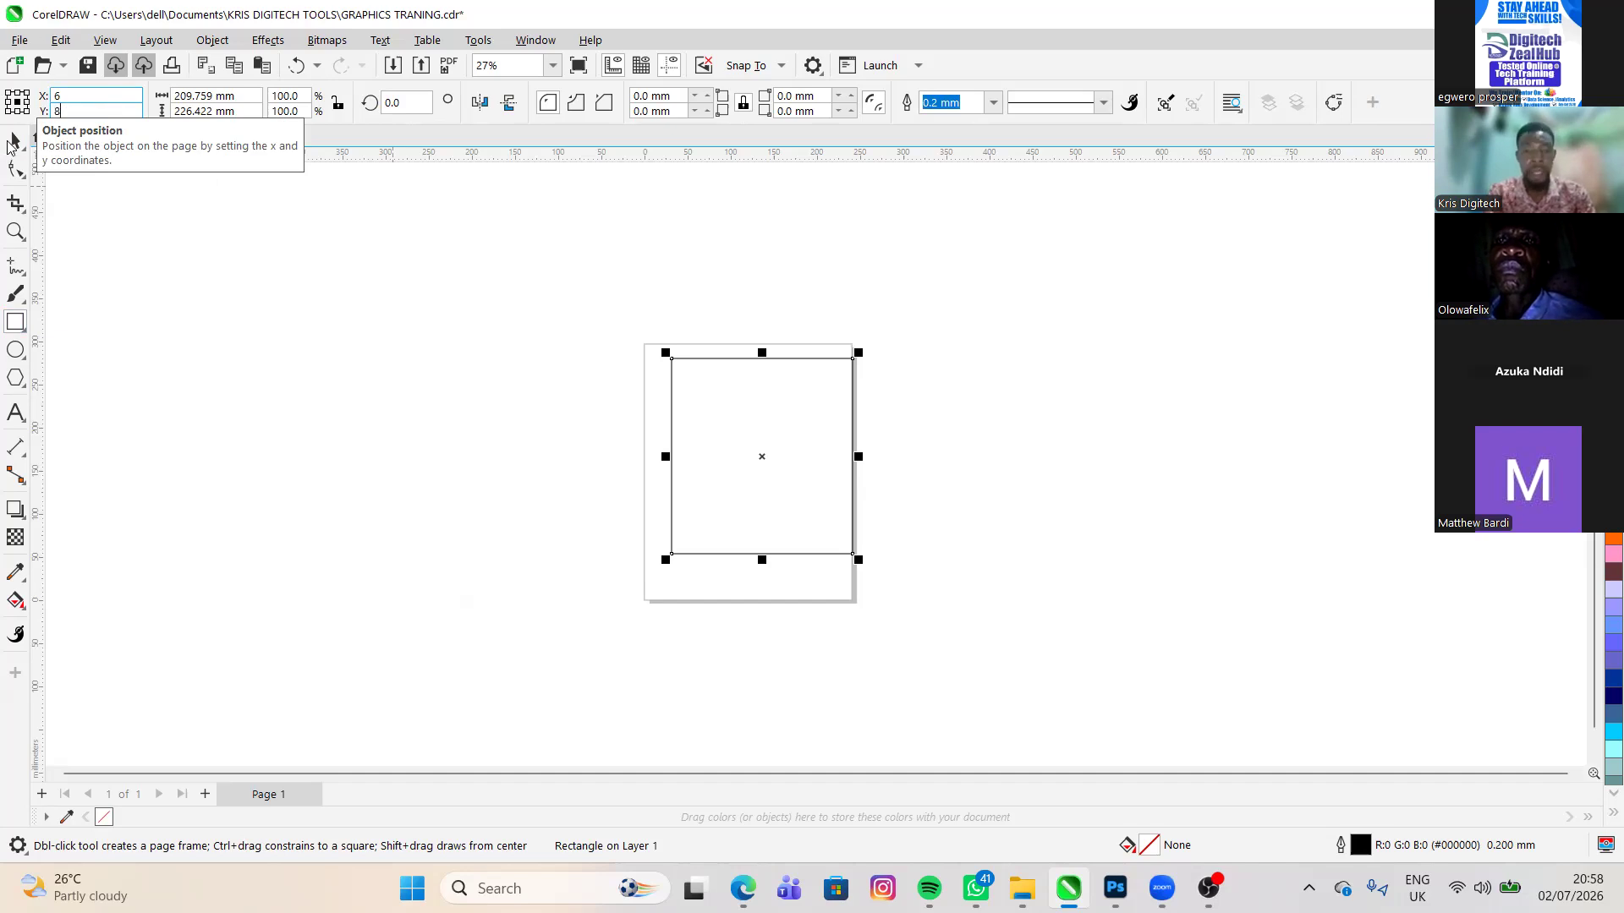
{"action": "key", "text": "Return"}
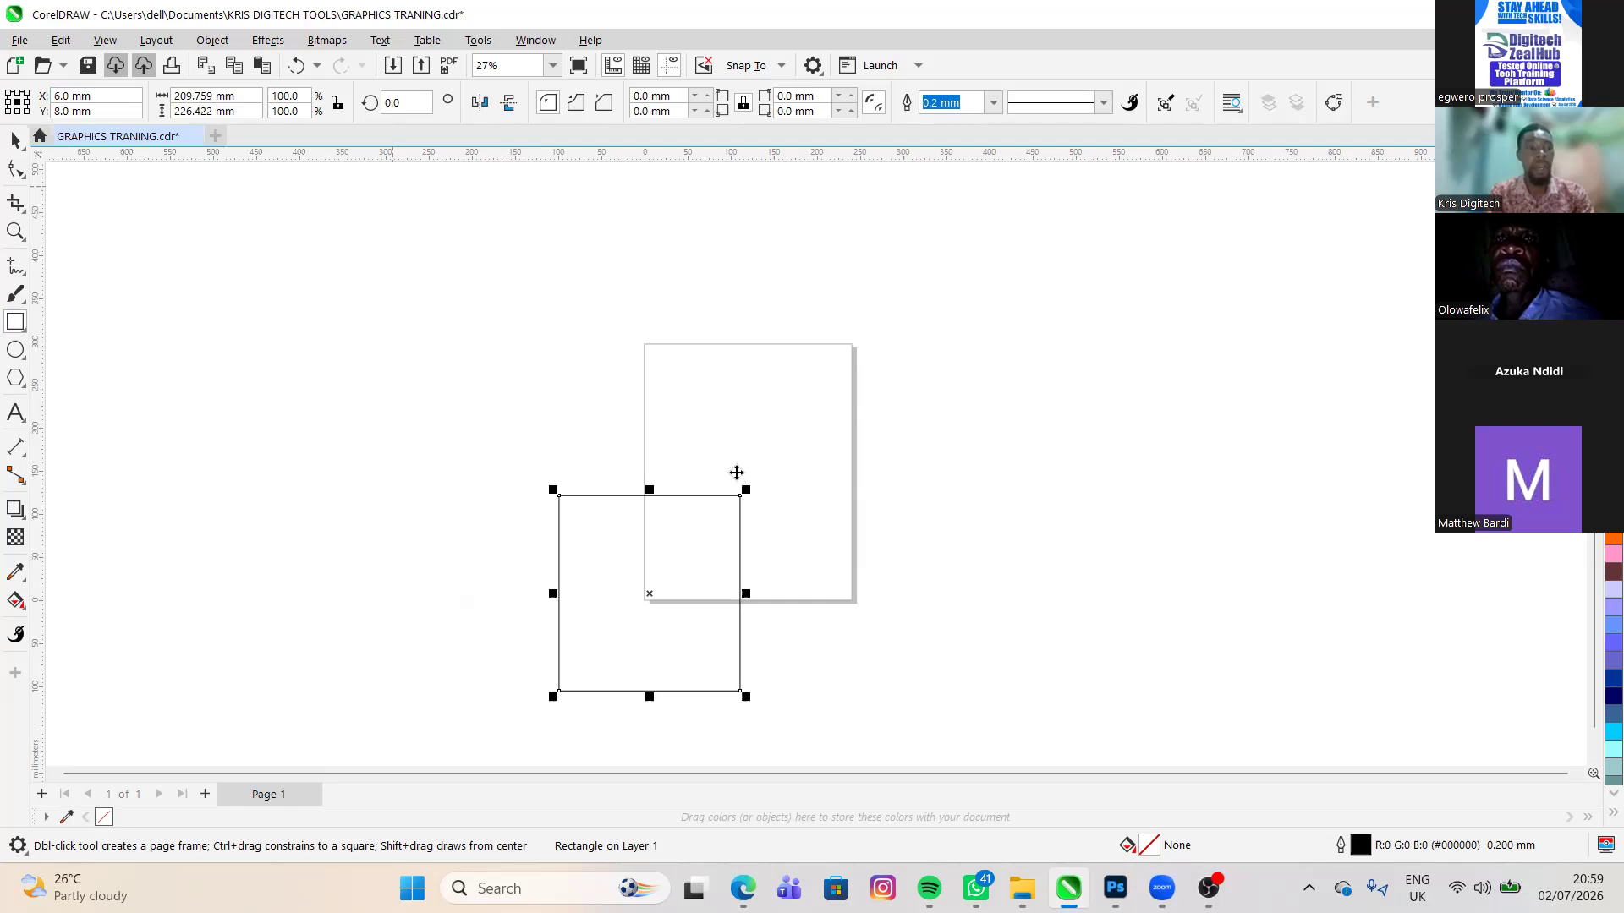
- Move the rectangle back up onto the page, centred at about X 140 mm and Y 168 mm
{"action": "key", "text": "space"}
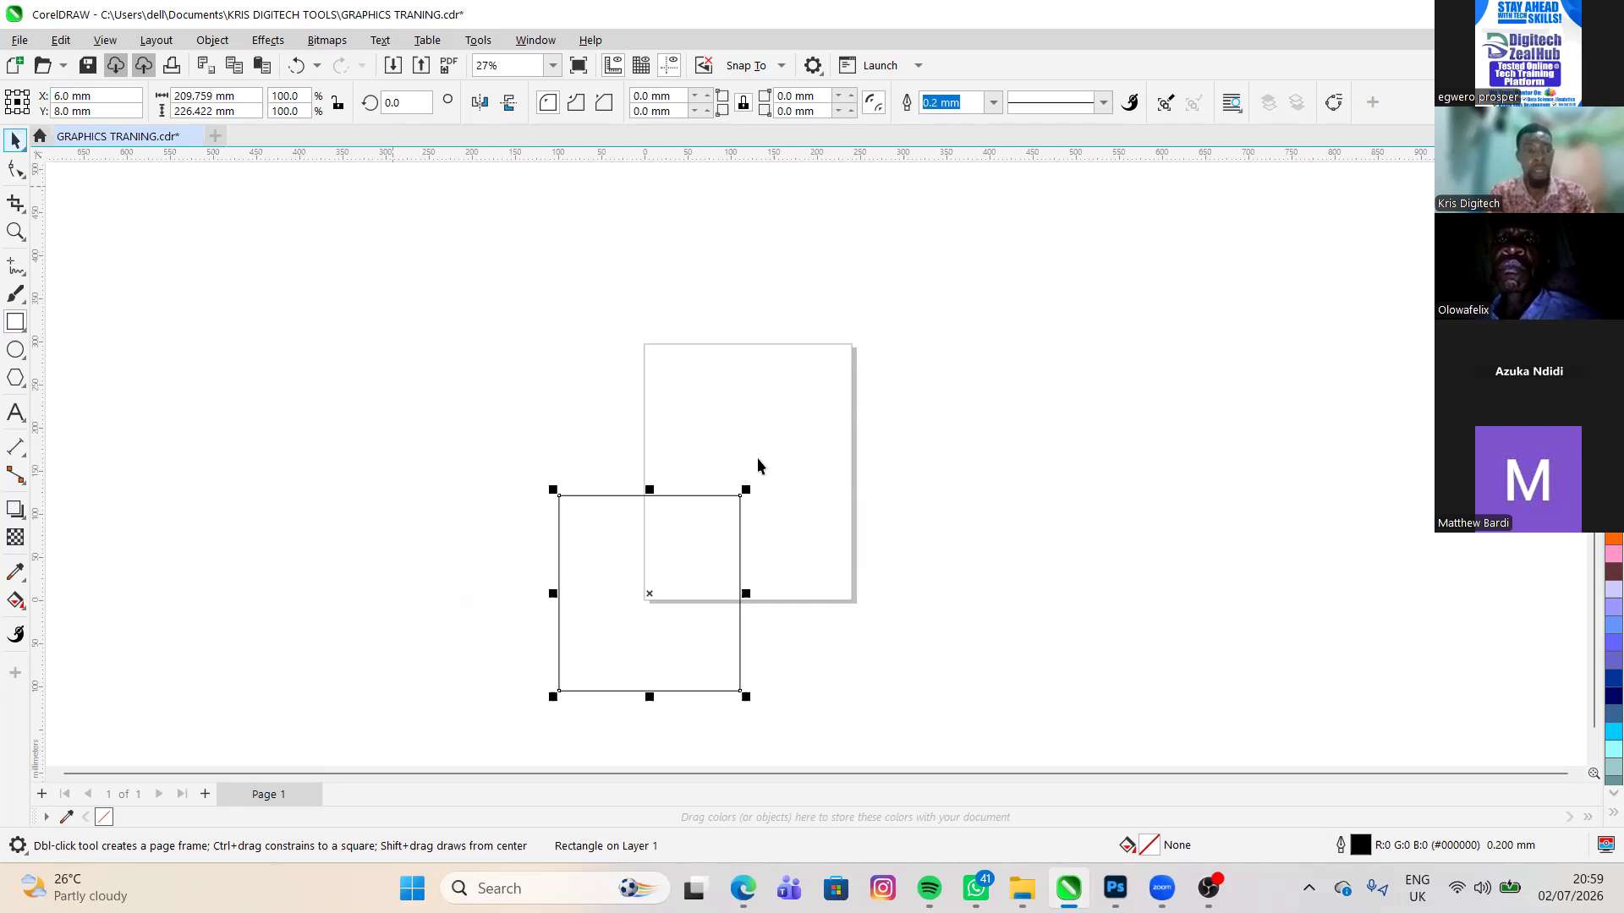
{"action": "left_click_drag", "start_coordinate": [650, 594], "coordinate": [791, 415]}
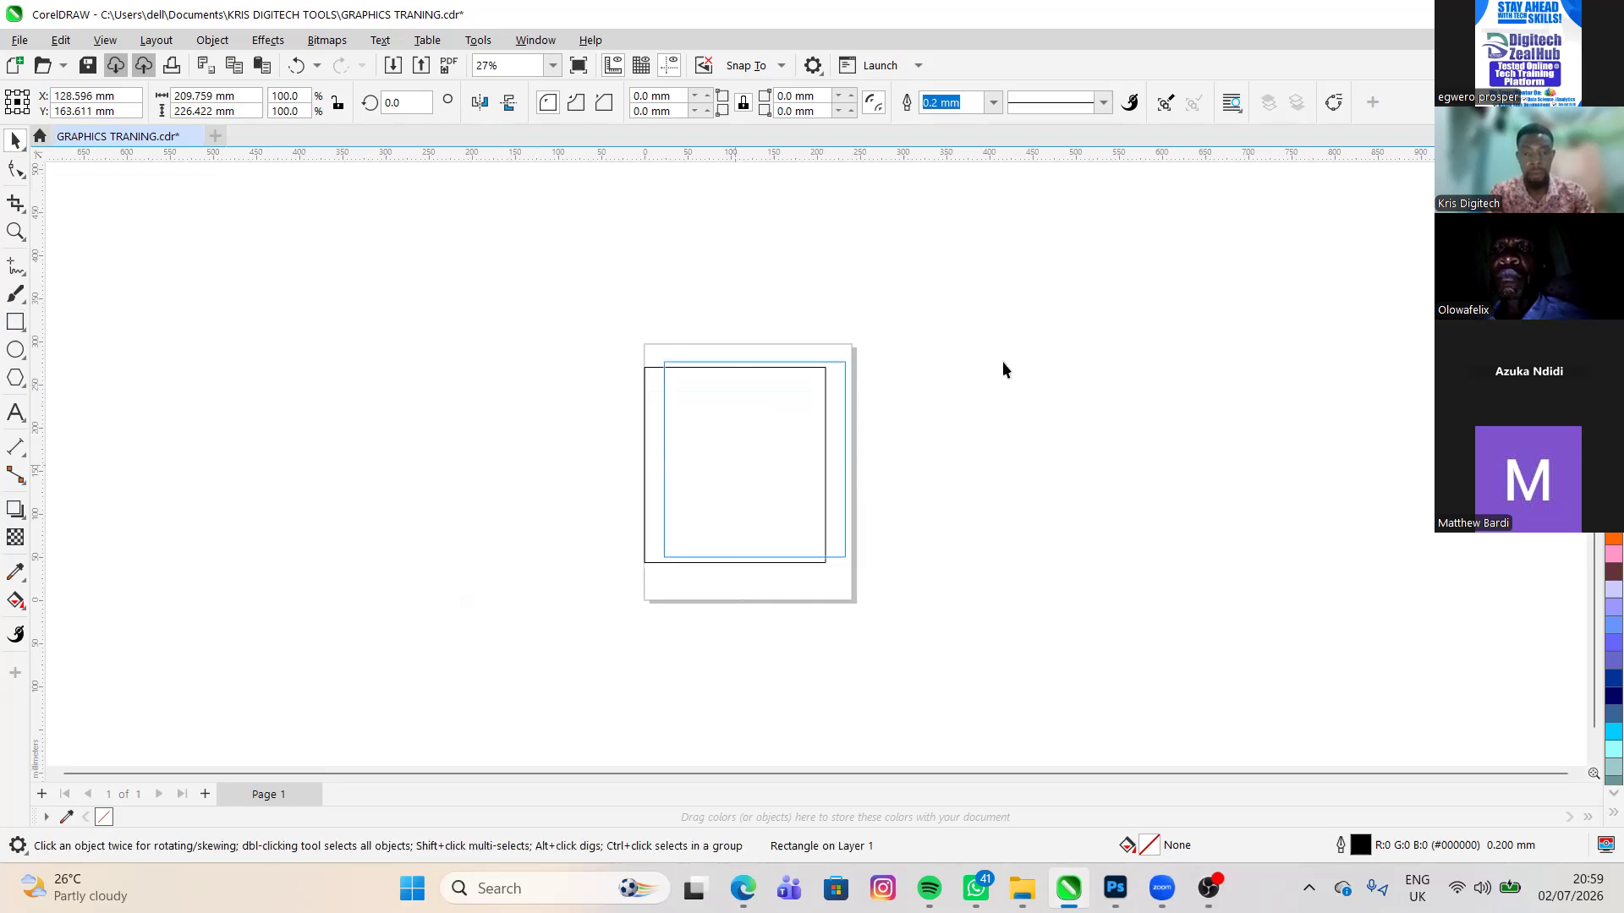
{"action": "left_click_drag", "start_coordinate": [1002, 362], "coordinate": [667, 359]}
- Shift the rectangle inside the page to about X 119 mm, Y 168 mm and try blue, lavender, orange, purple, red and grey fills
{"action": "scroll", "coordinate": [642, 363], "scroll_direction": "up", "scroll_amount": 1}
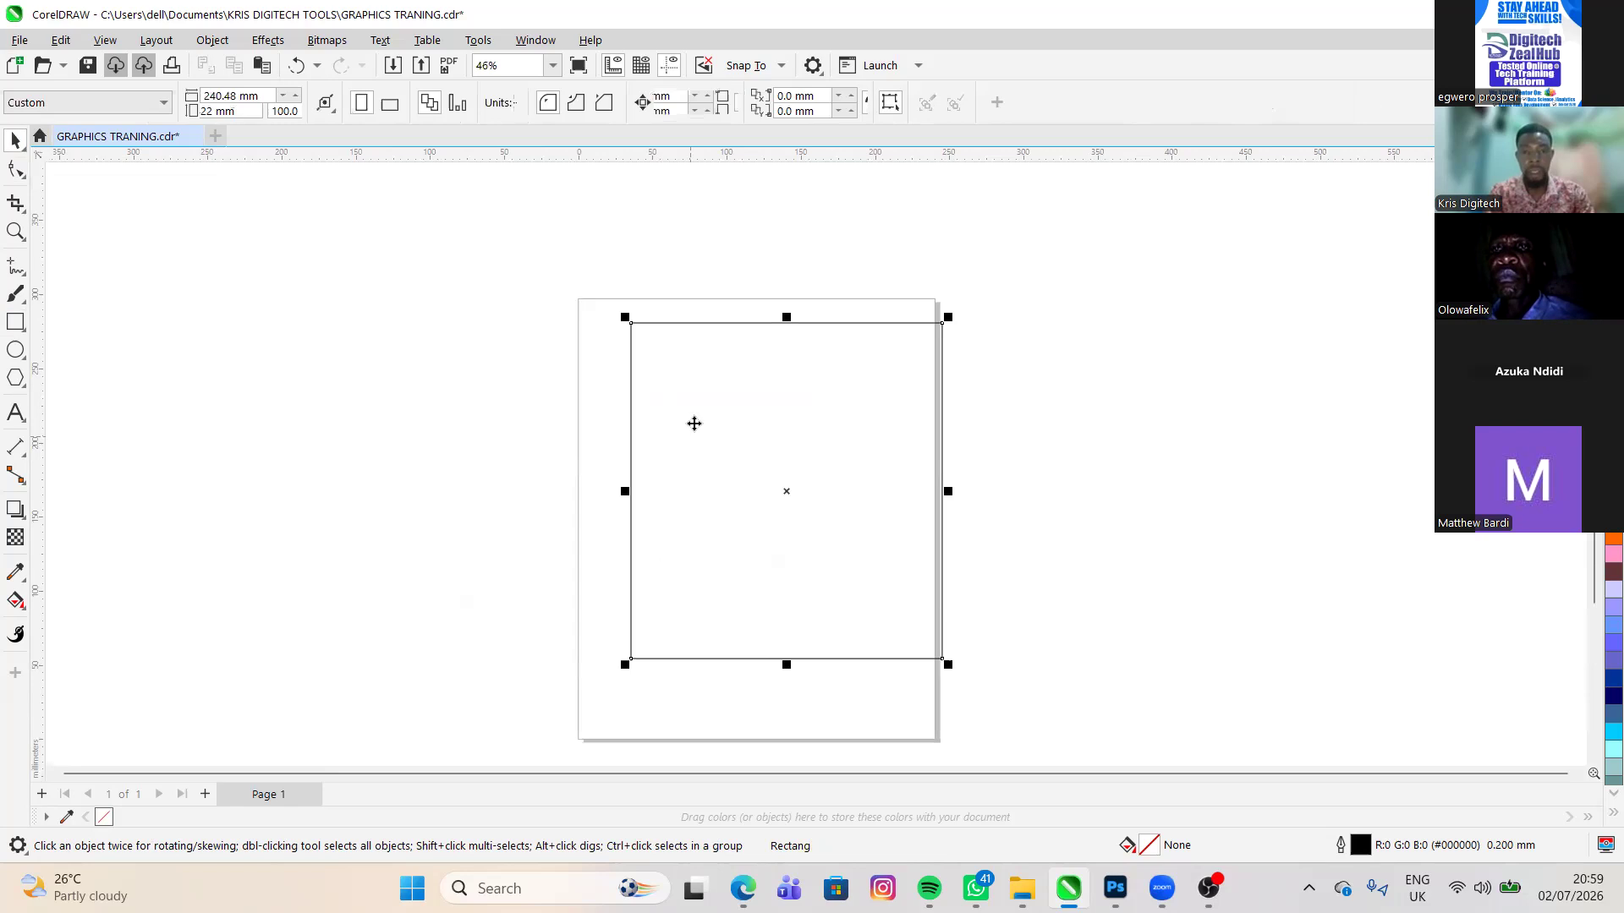
{"action": "left_click_drag", "start_coordinate": [695, 423], "coordinate": [663, 423]}
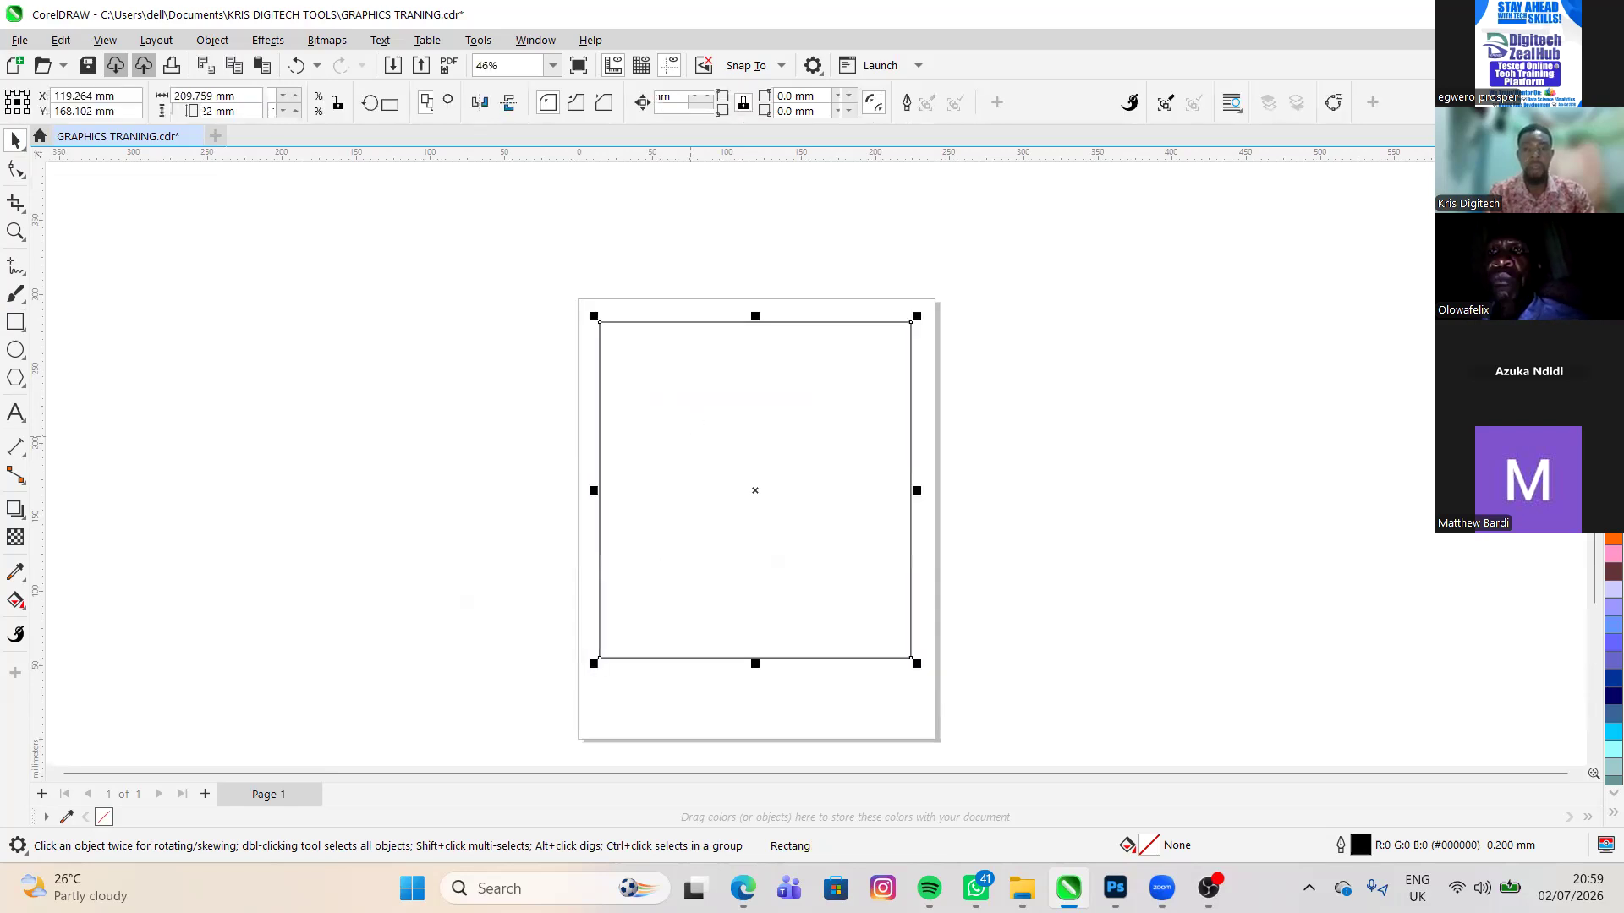
{"action": "left_click", "coordinate": [993, 102]}
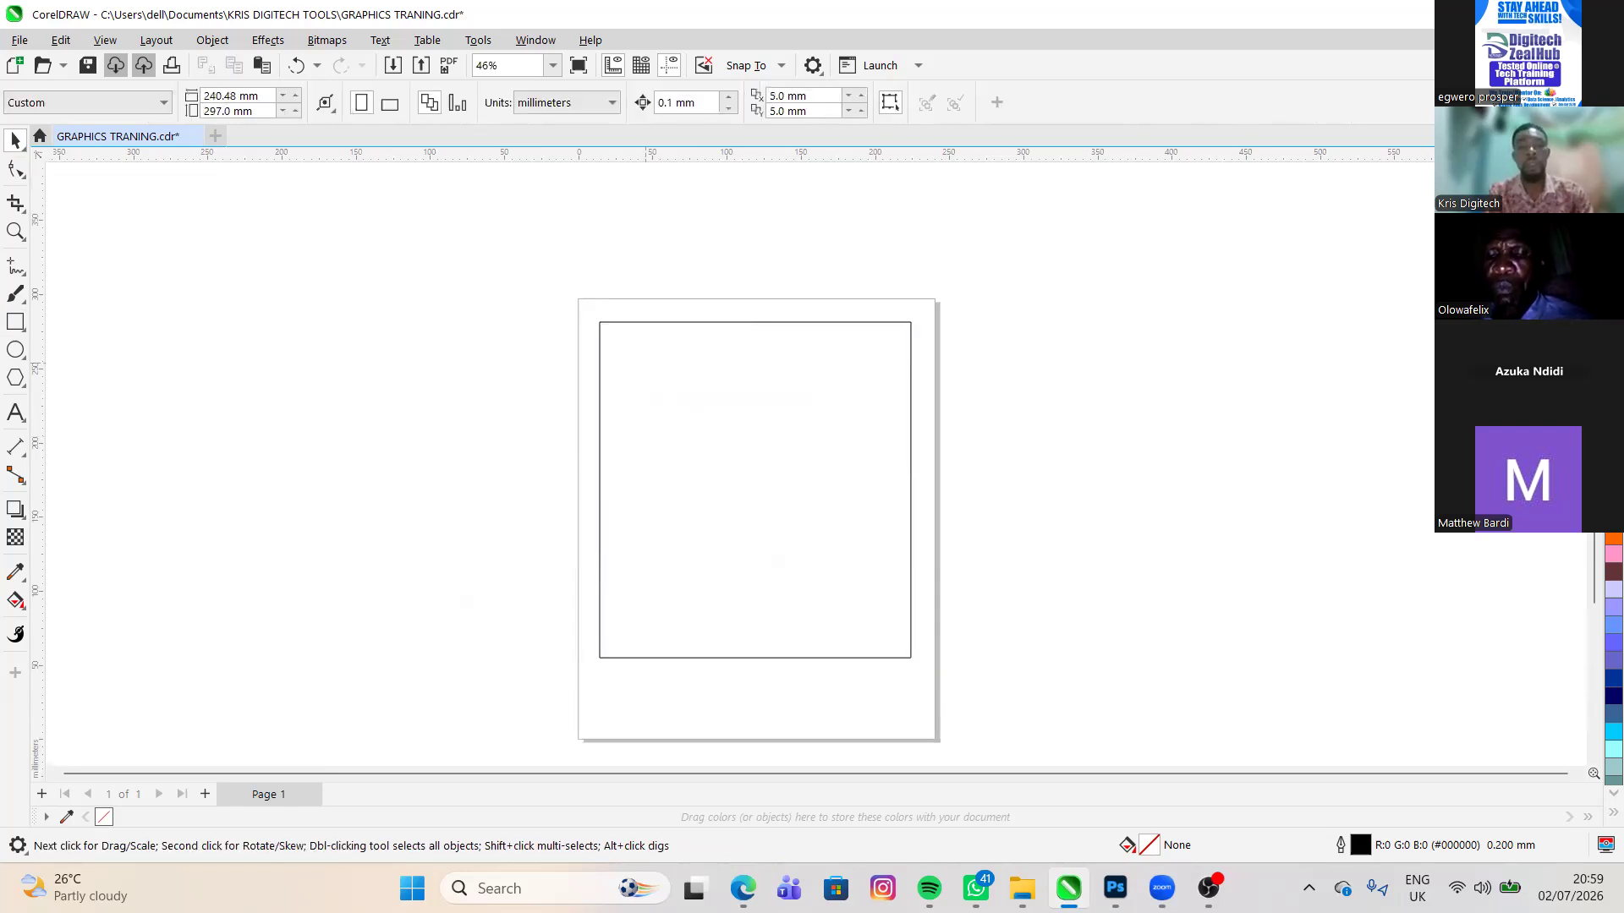
{"action": "left_click", "coordinate": [693, 424]}
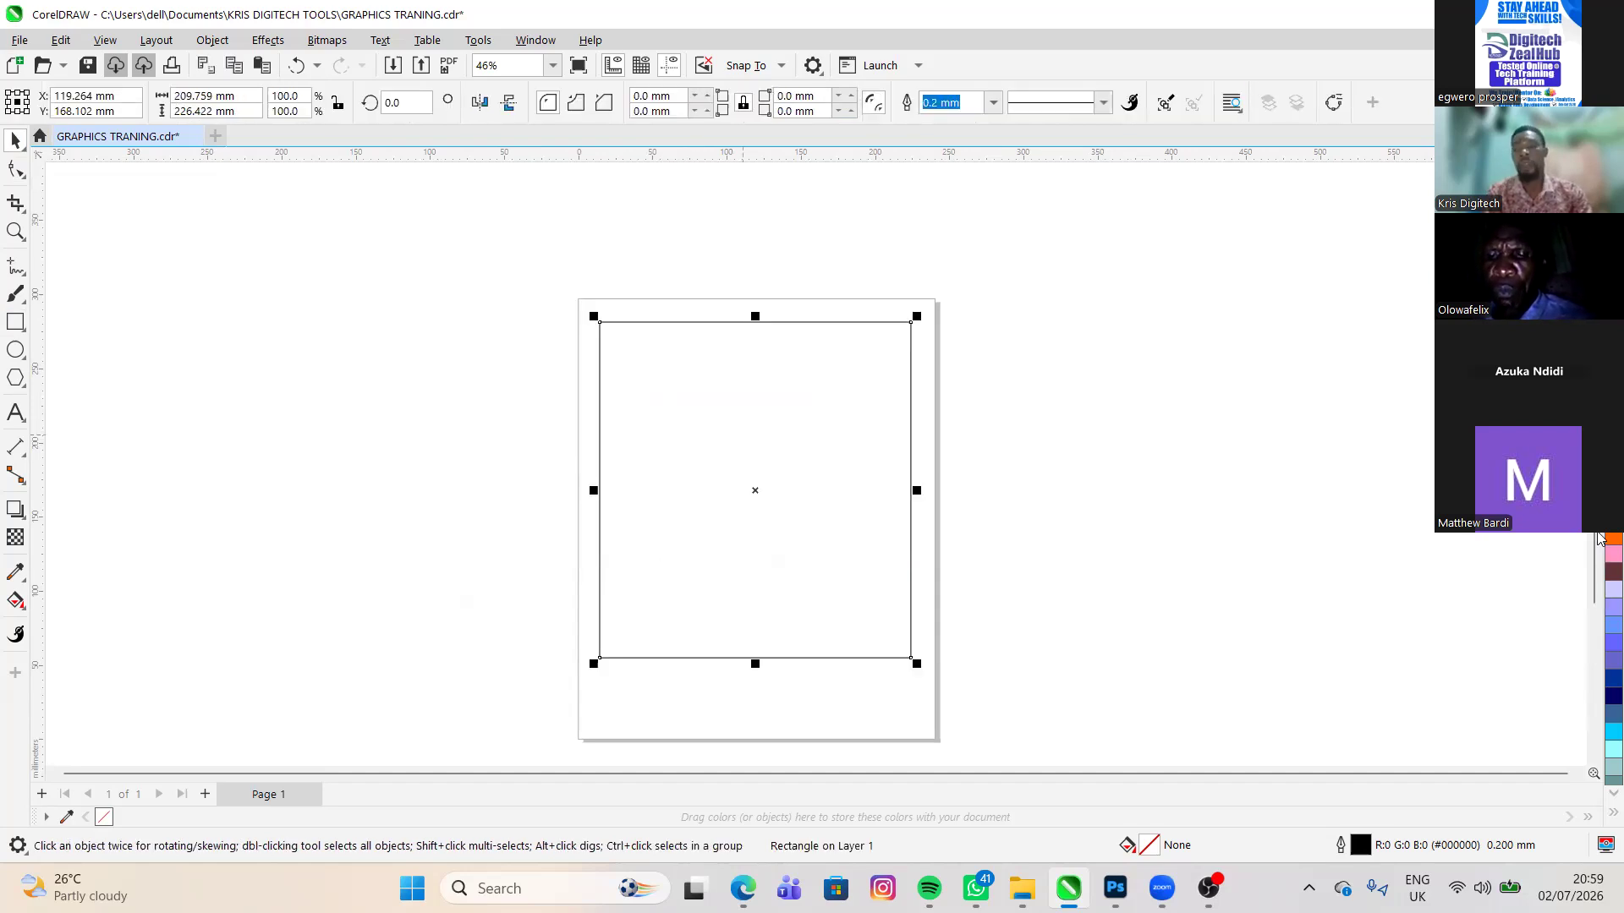
{"action": "left_click", "coordinate": [1614, 412]}
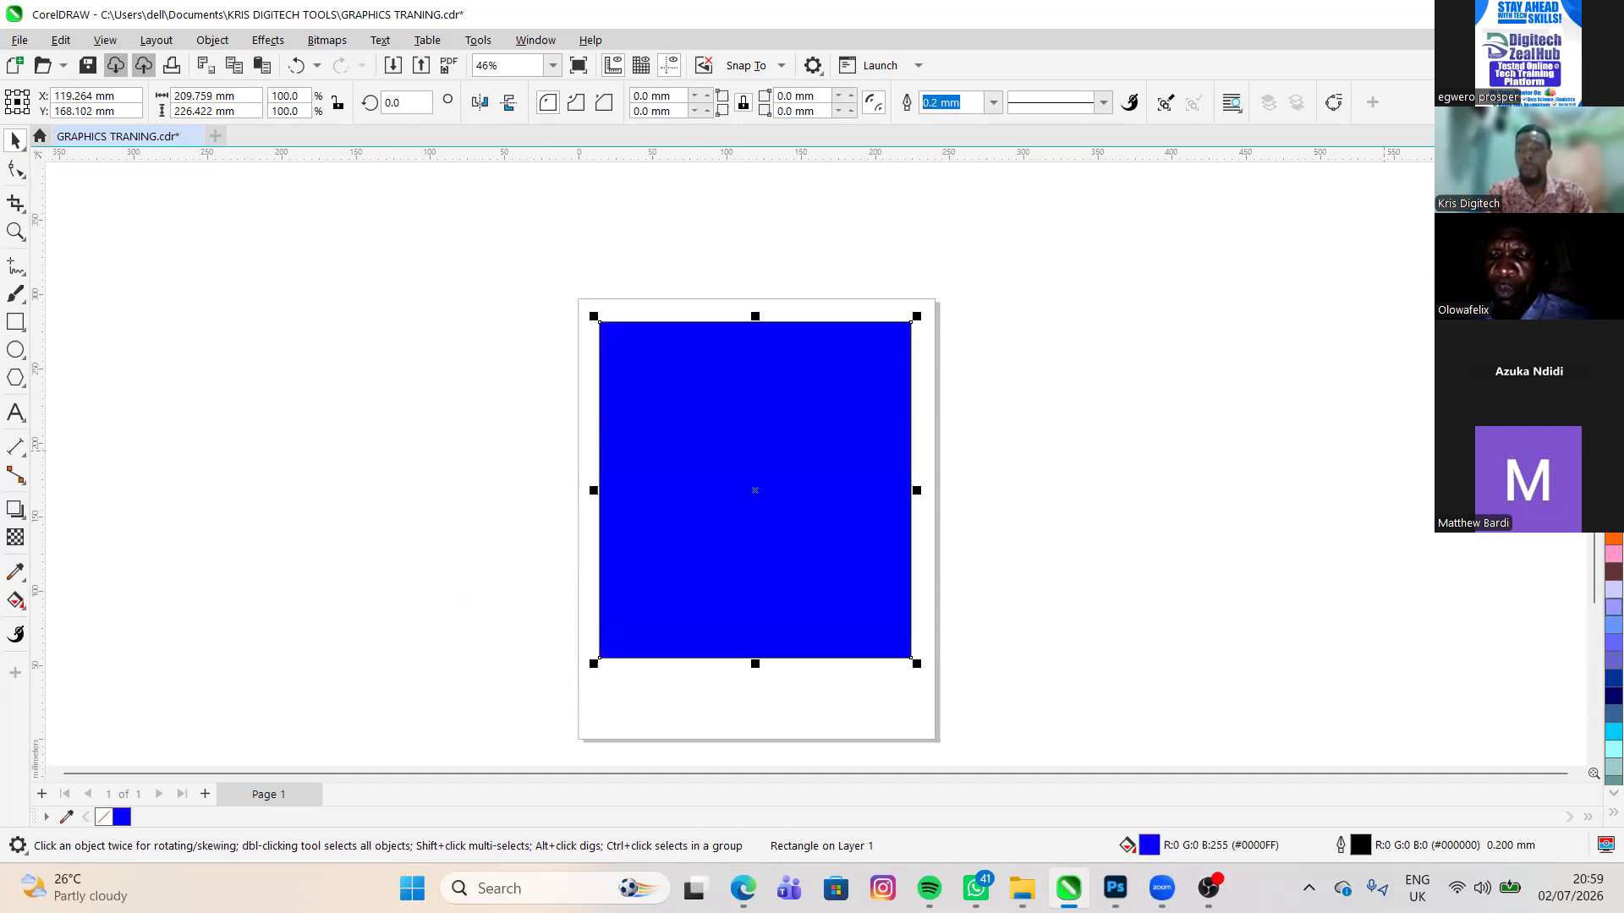
{"action": "left_click", "coordinate": [1614, 589]}
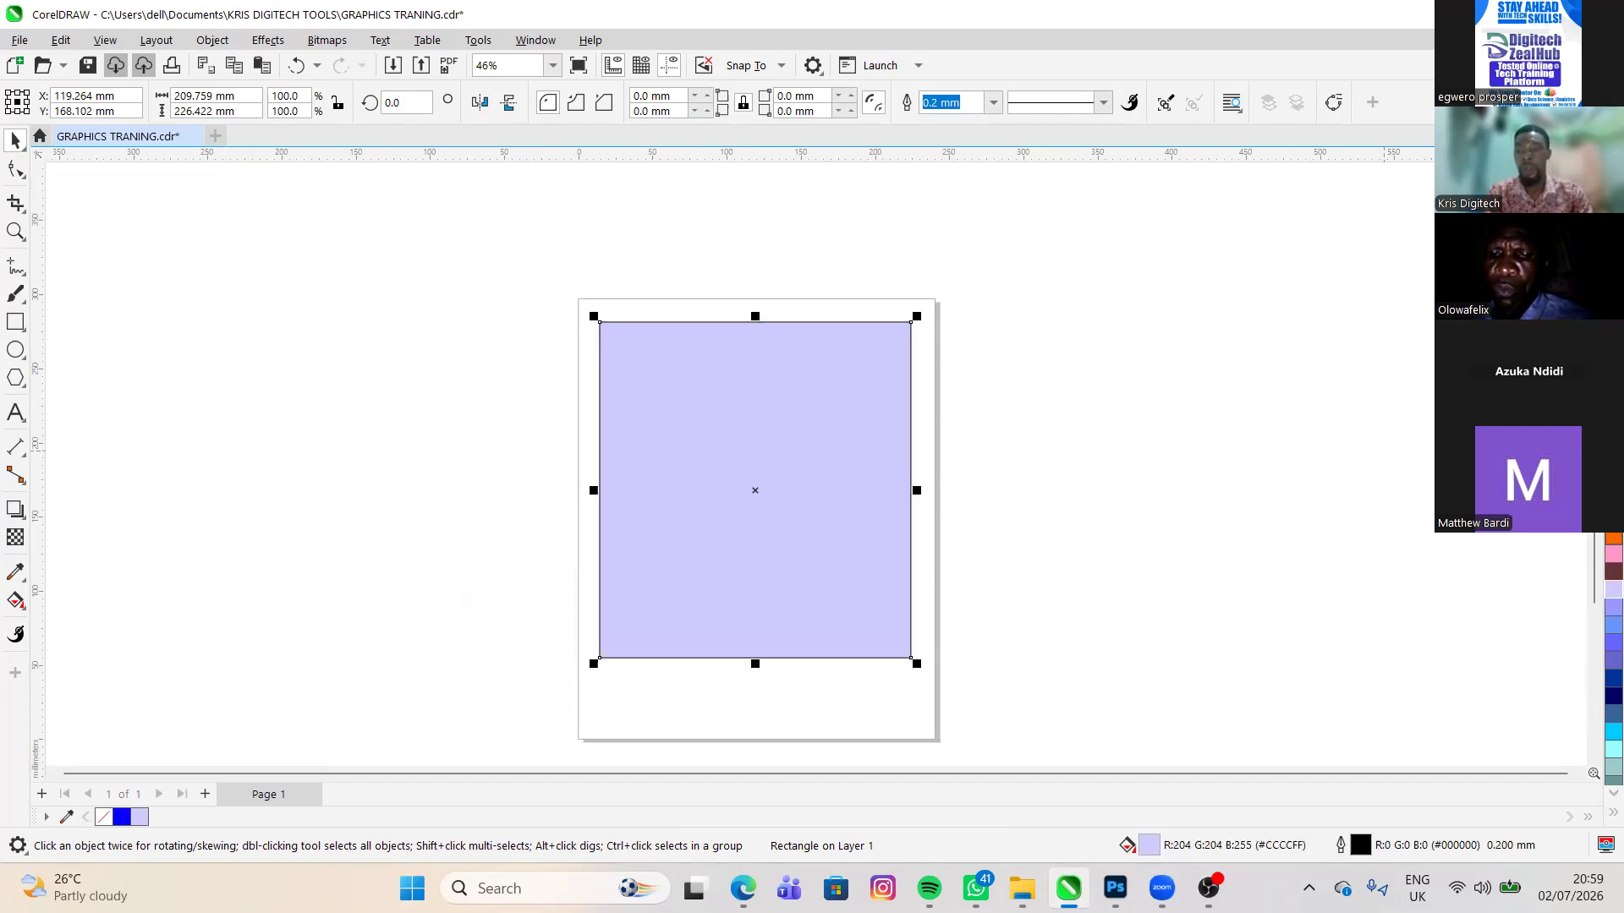
{"action": "left_click", "coordinate": [1614, 538]}
{"action": "left_click", "coordinate": [1614, 519]}
{"action": "left_click", "coordinate": [1614, 483]}
{"action": "left_click", "coordinate": [1614, 358]}
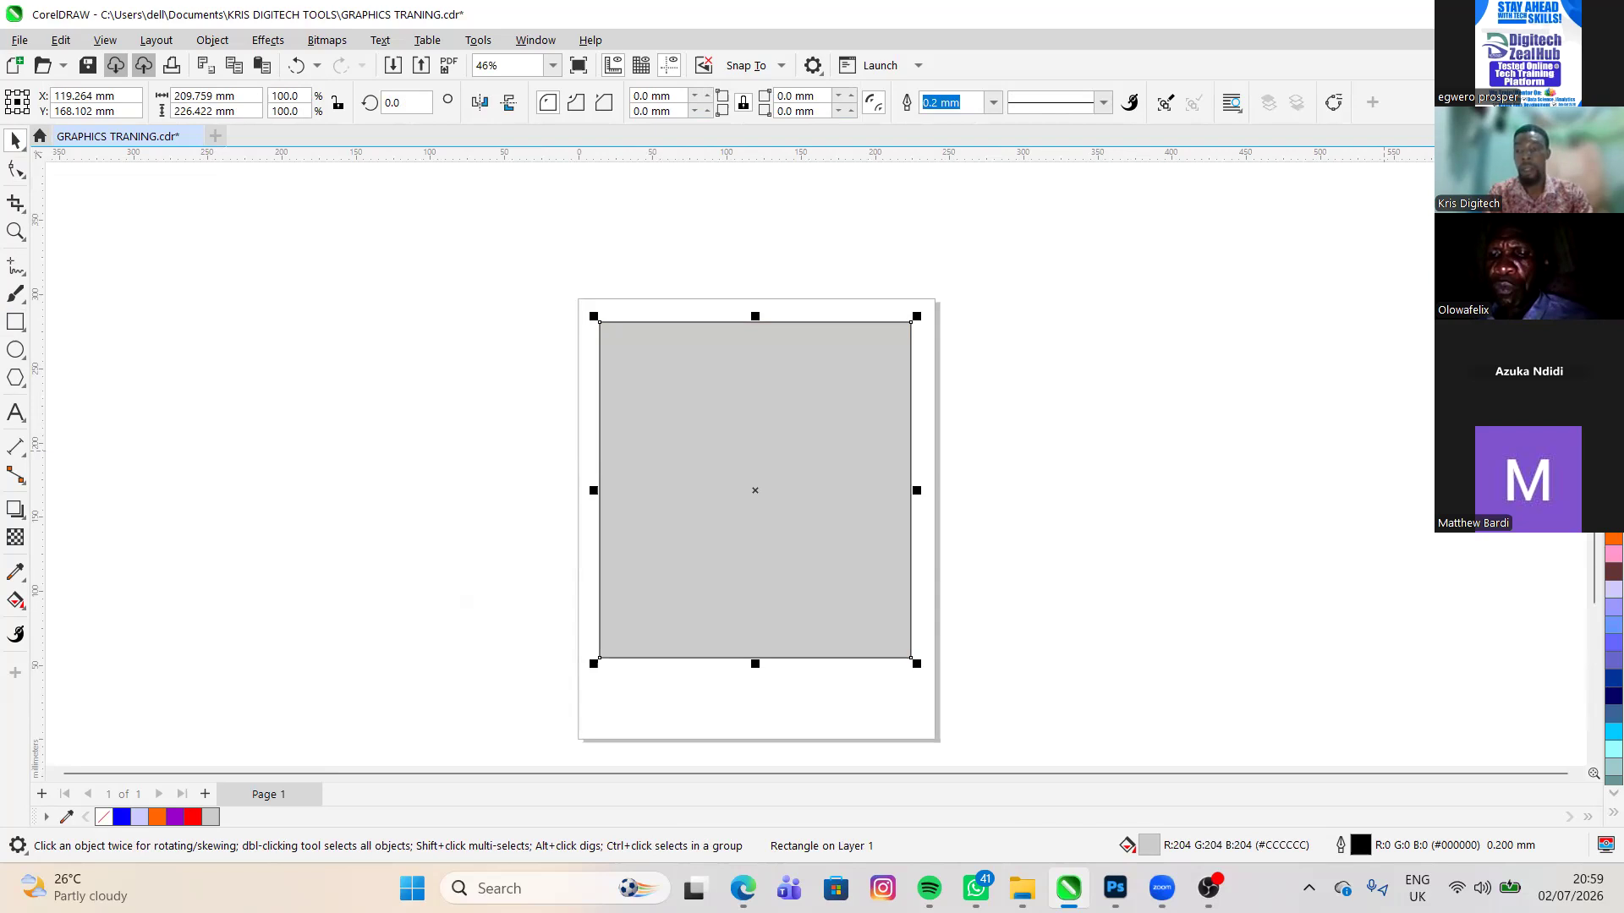
{"action": "left_click", "coordinate": [1614, 341]}
{"action": "left_click", "coordinate": [1613, 323]}
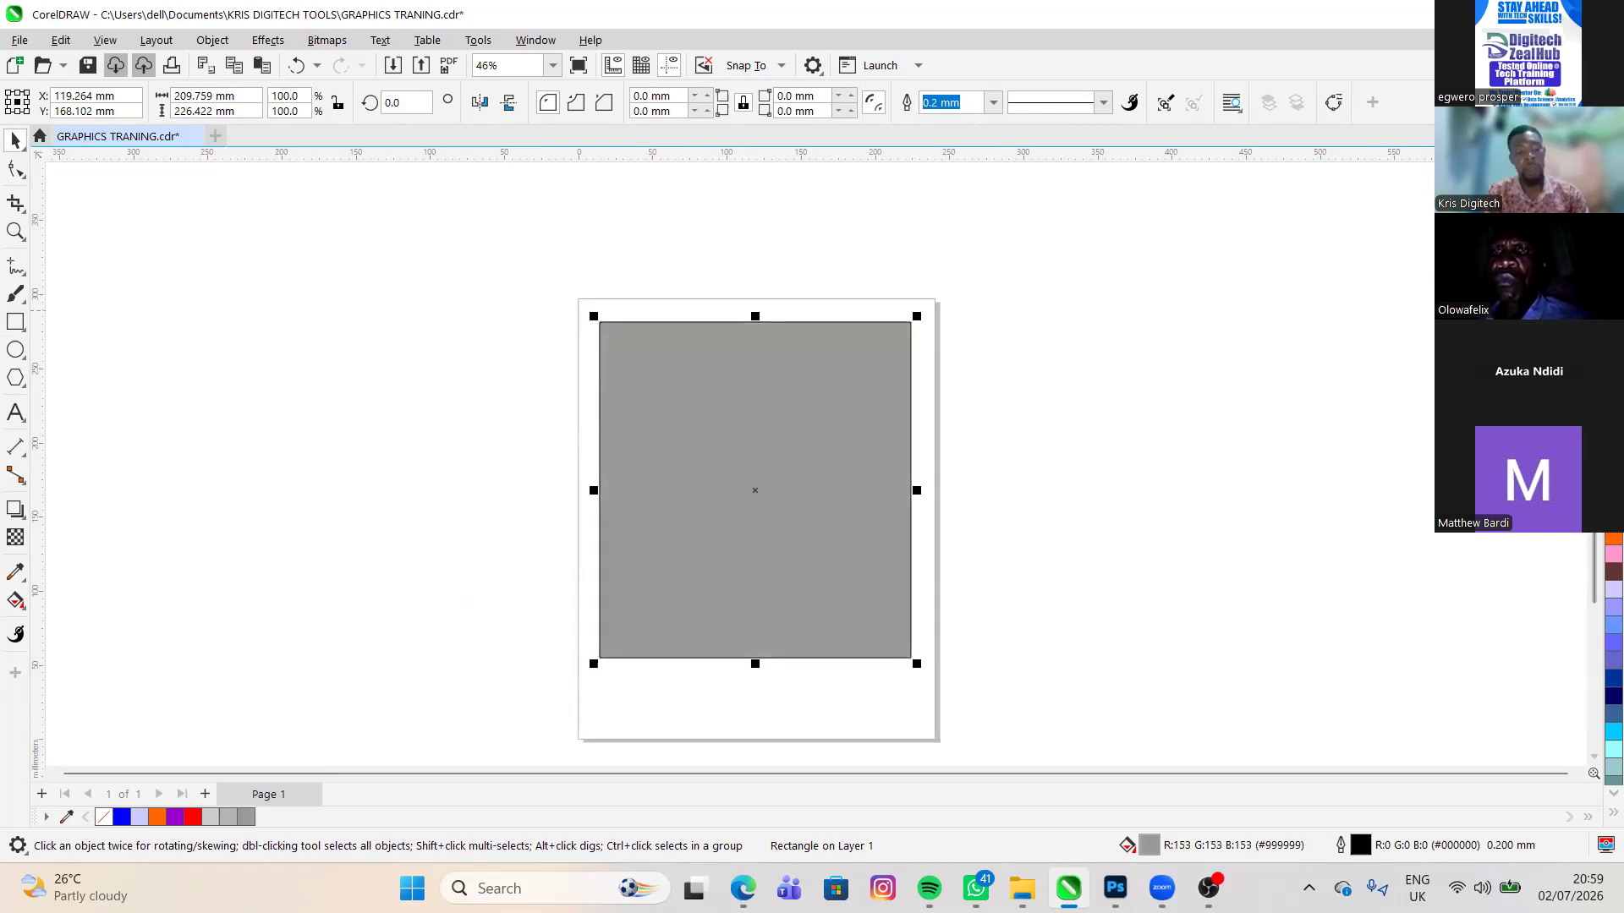
{"action": "left_click", "coordinate": [1614, 342]}
- Undo all the fill colours and the last move of the rectangle
{"action": "key", "text": "ctrl+z"}
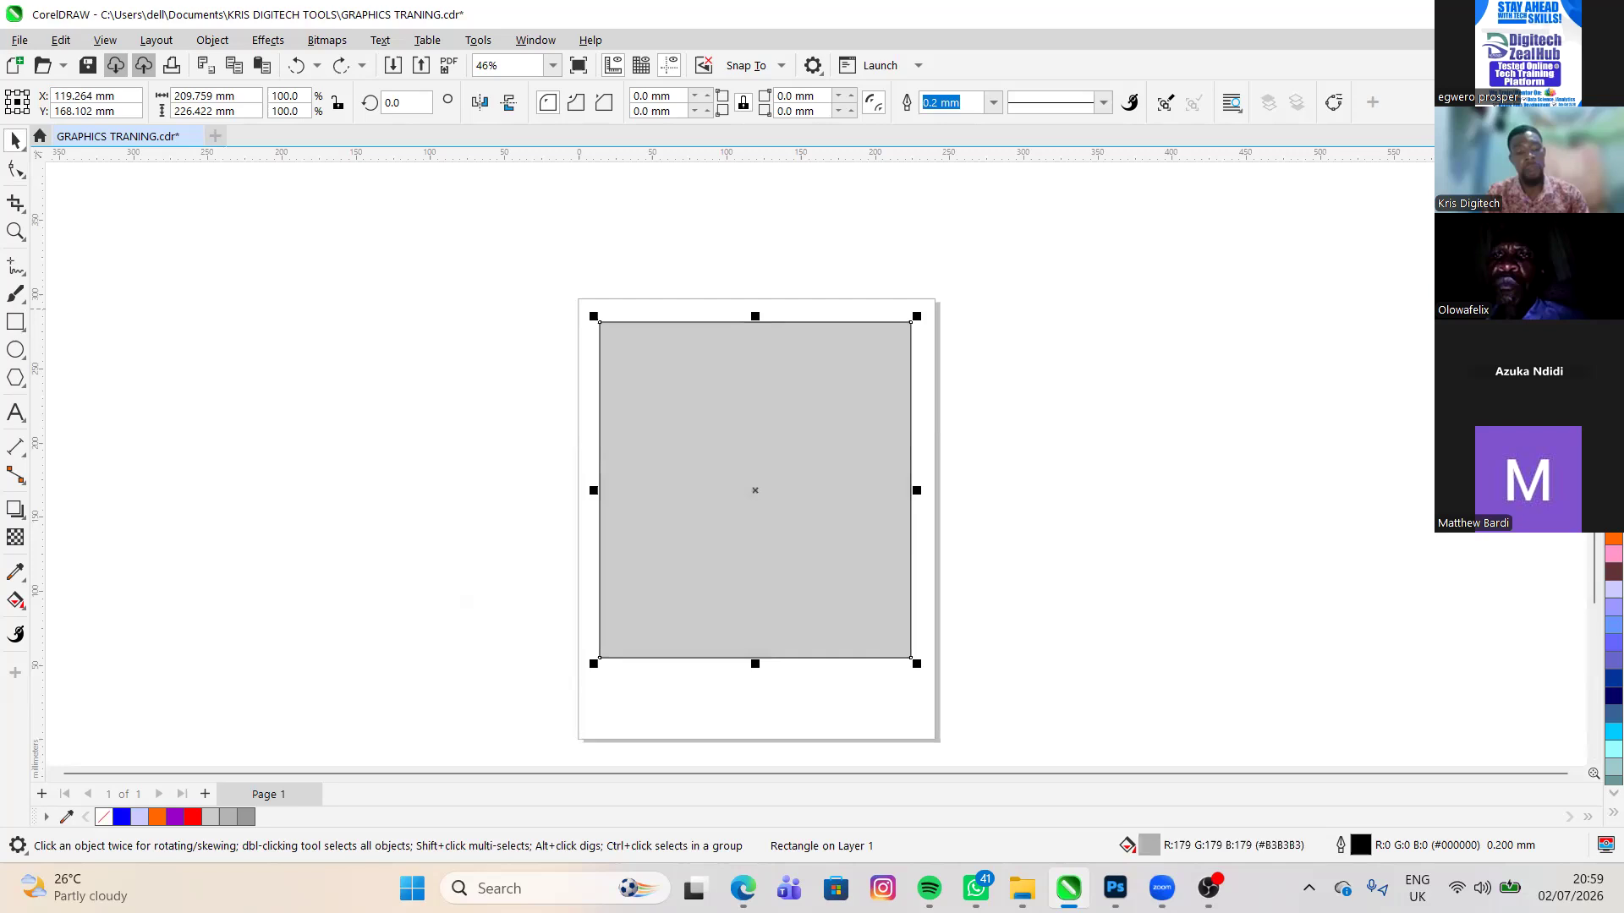
{"action": "key", "text": "ctrl+z"}
{"action": "key", "text": "ctrl+z"}
{"action": "key", "text": "ctrl+z"}
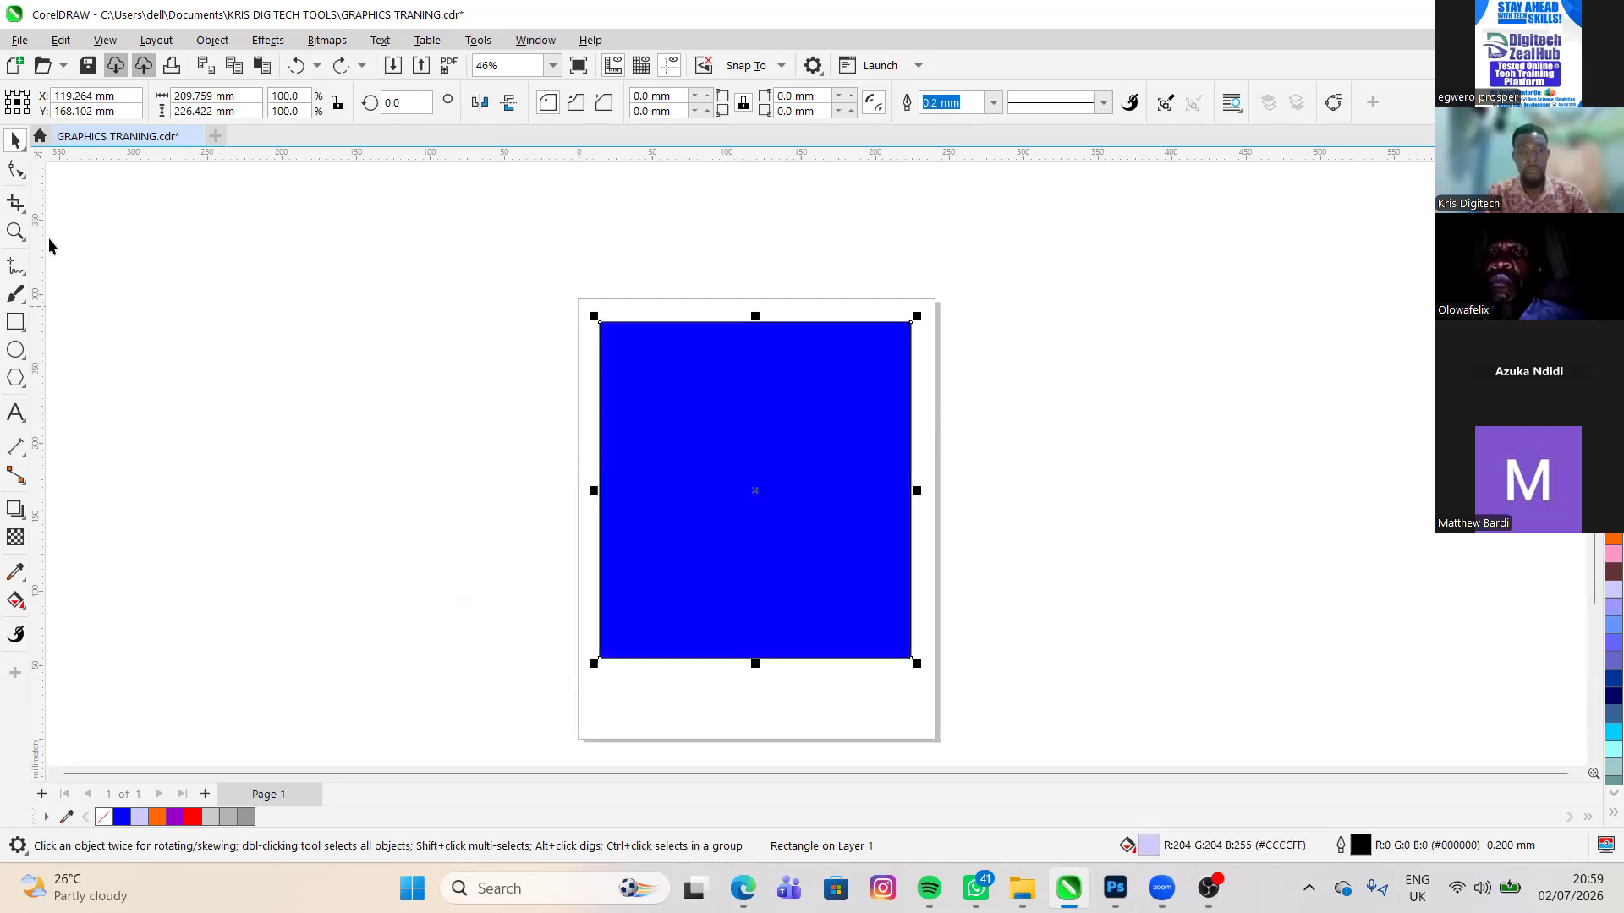
{"action": "key", "text": "ctrl+z"}
{"action": "key", "text": "ctrl+z"}
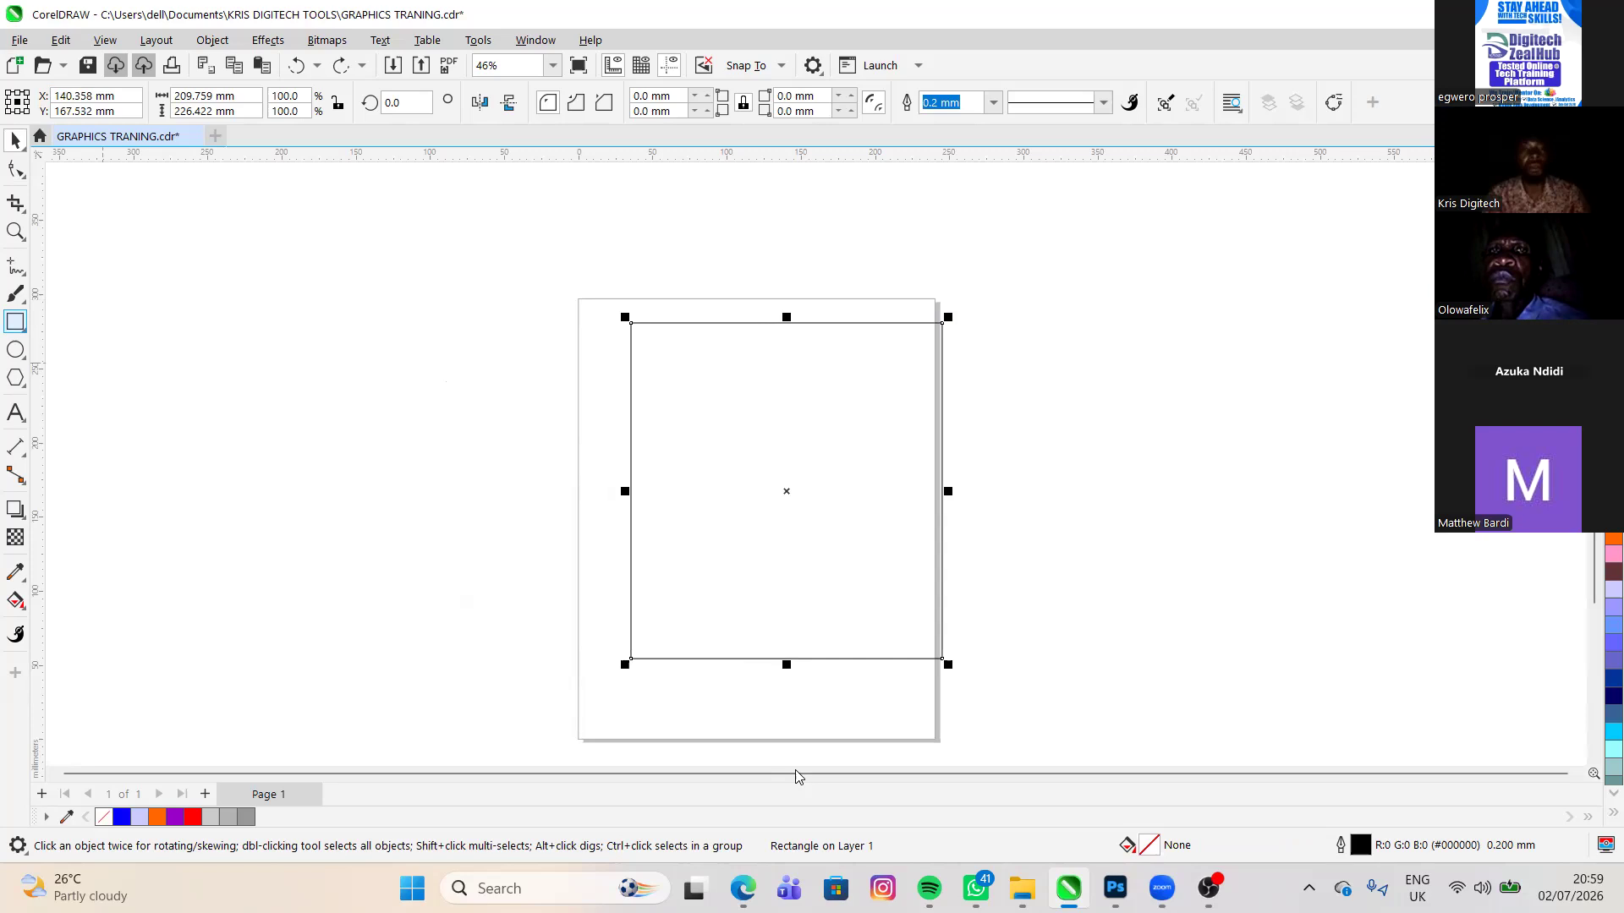
- Import the Canadian flag JPG starting with 5b0e9bbbe50 from Documents and place it at original size beside the page, at about X 463 mm, Y 191 mm
{"action": "key", "text": "space"}
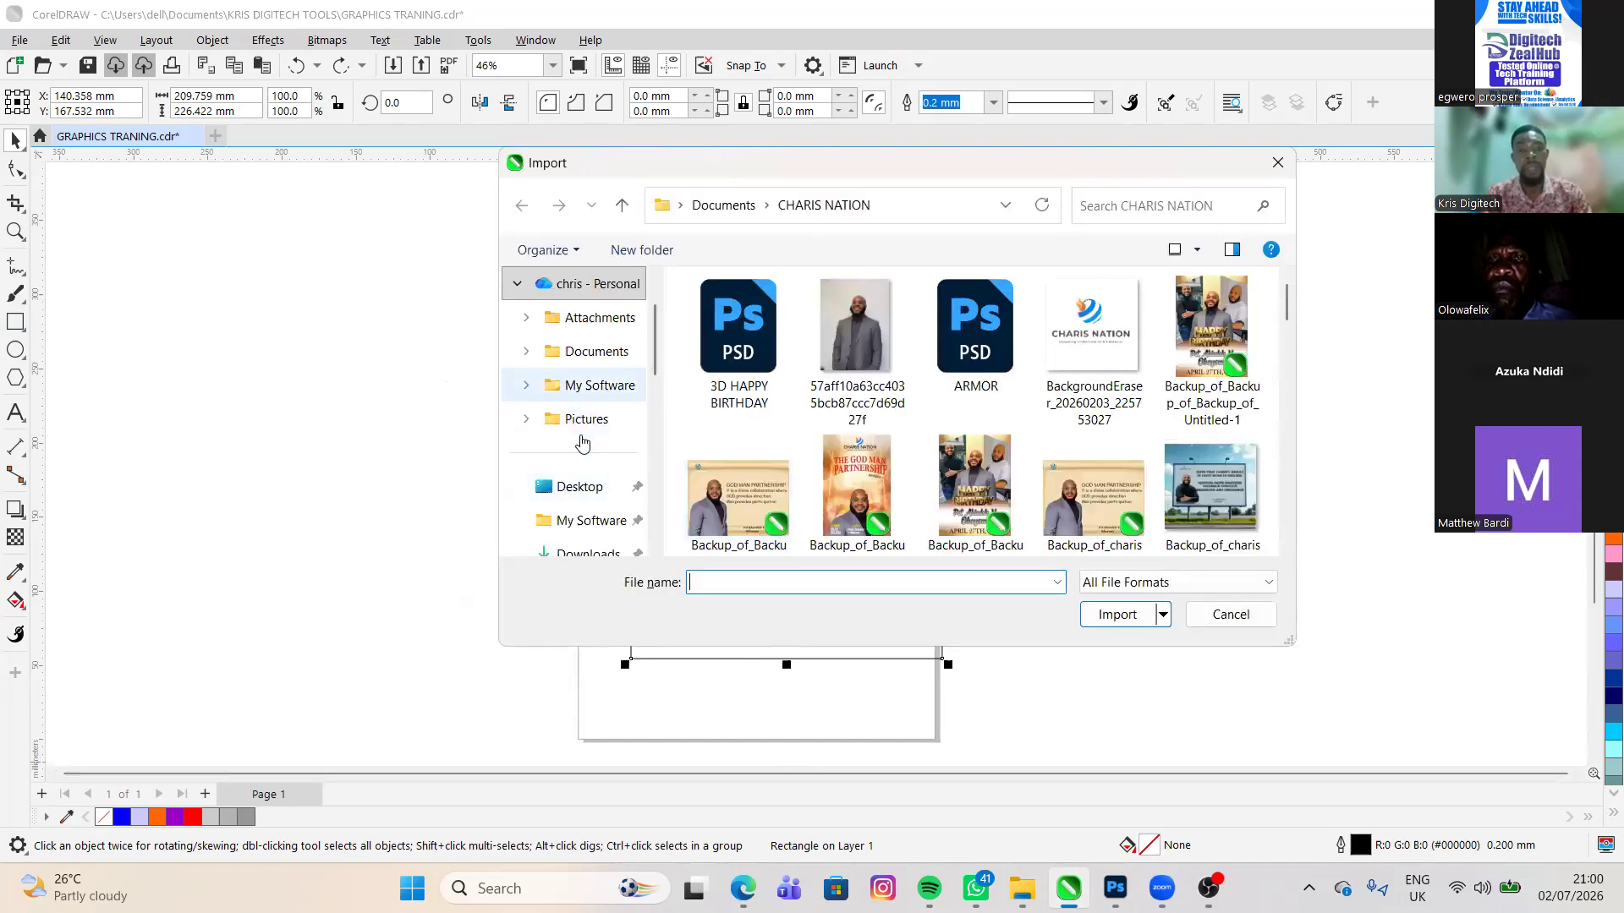
{"action": "scroll", "coordinate": [583, 467], "scroll_direction": "down", "scroll_amount": 5}
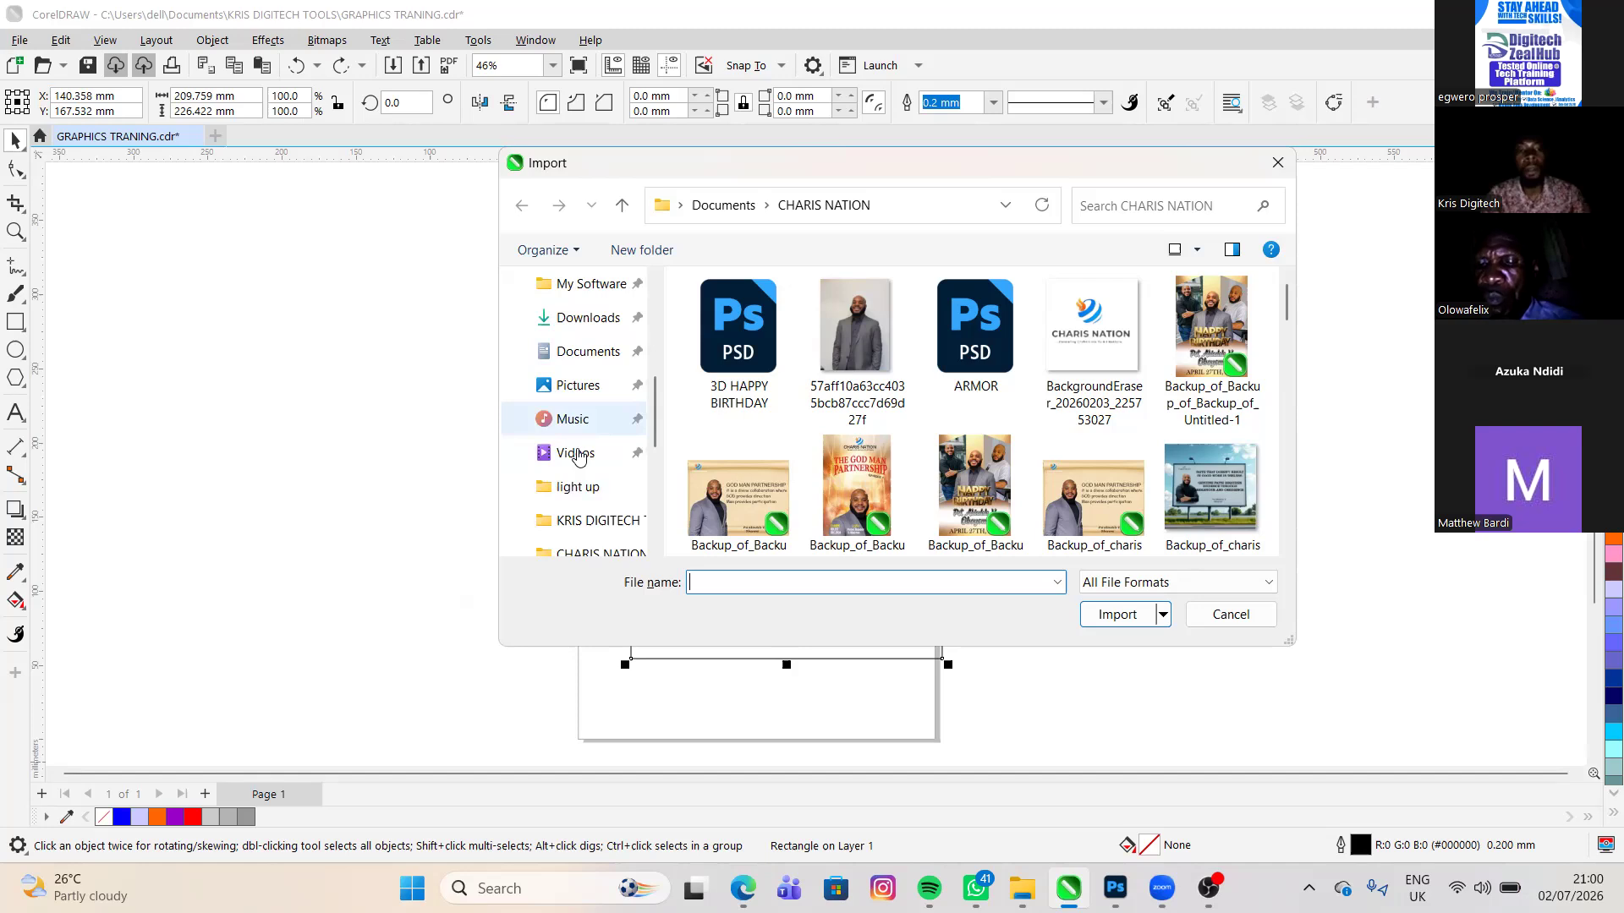
{"action": "scroll", "coordinate": [582, 455], "scroll_direction": "up", "scroll_amount": 1}
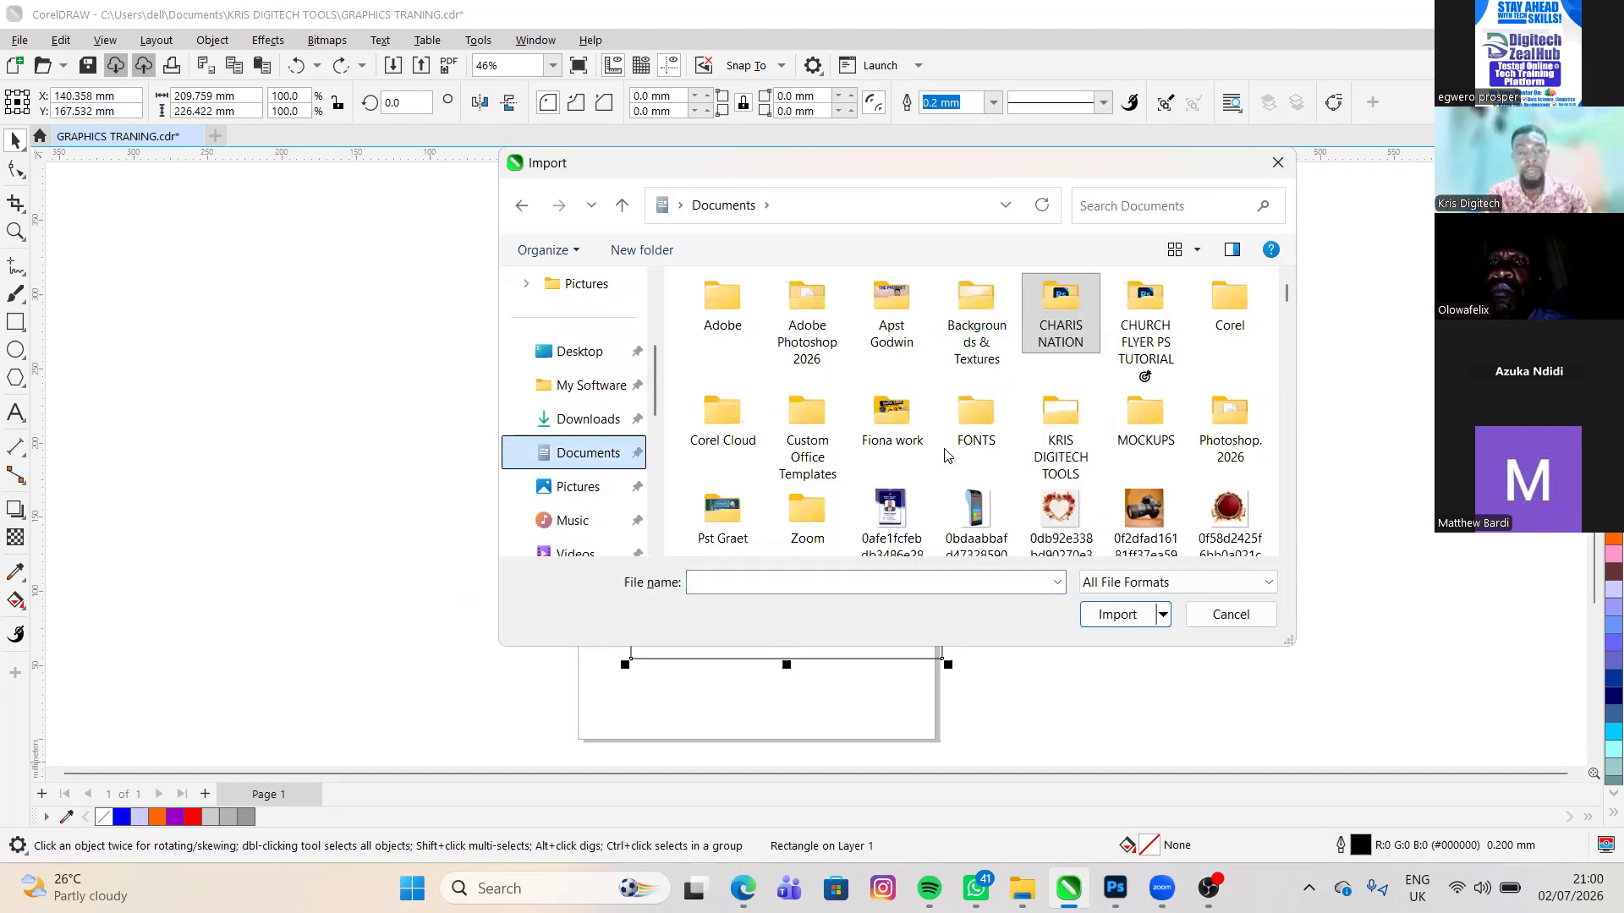
{"action": "scroll", "coordinate": [983, 364], "scroll_direction": "down", "scroll_amount": 1}
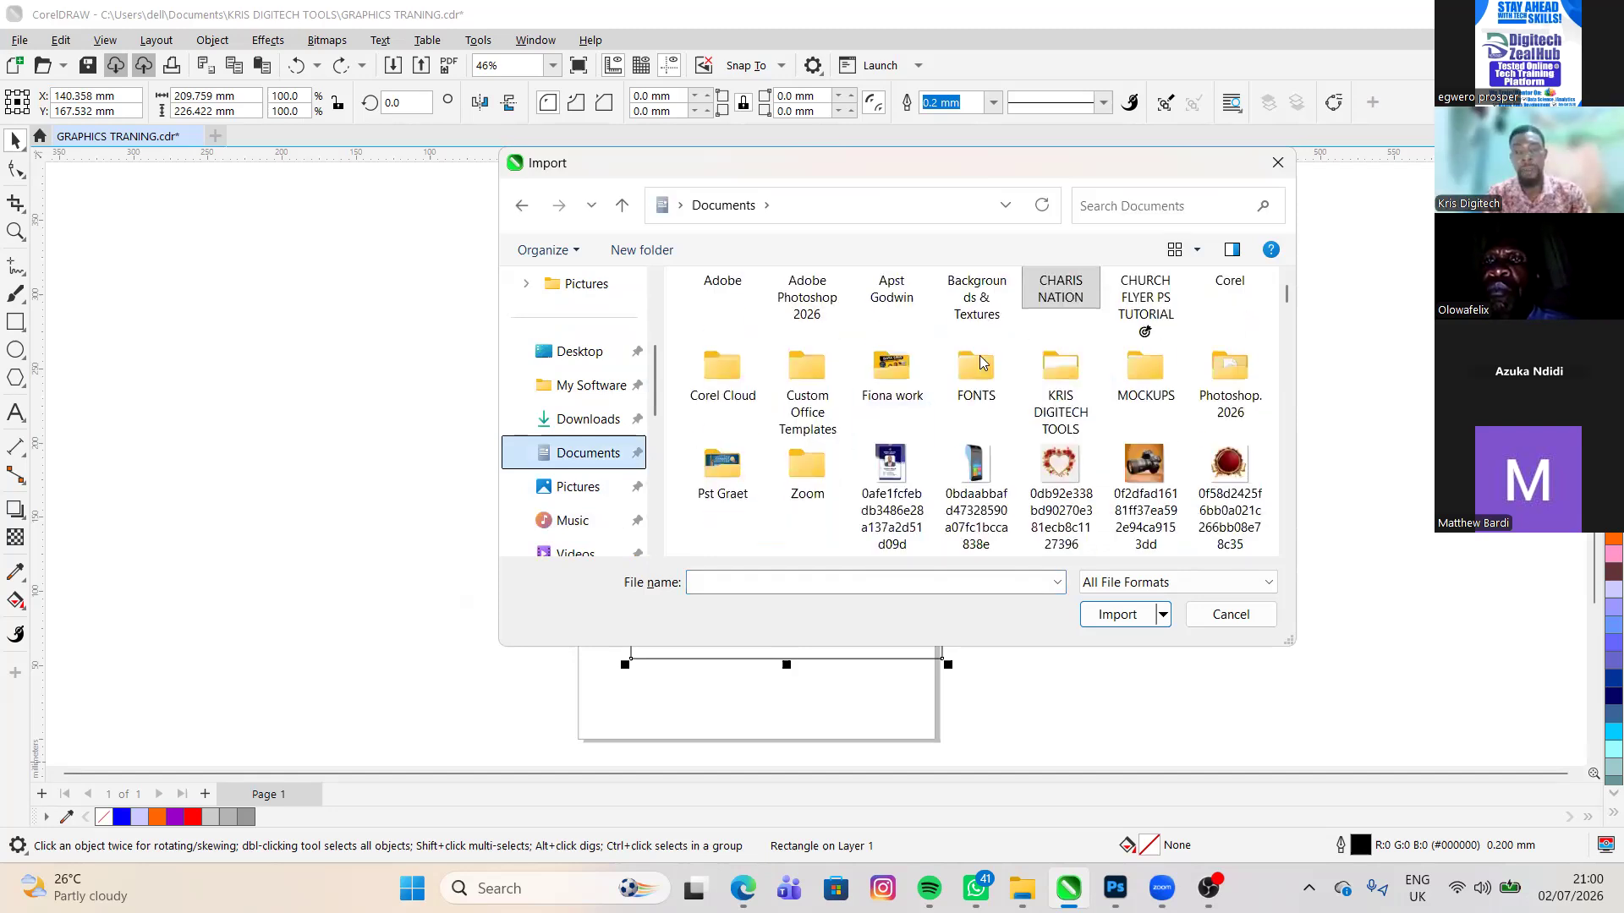
{"action": "scroll", "coordinate": [1047, 480], "scroll_direction": "down", "scroll_amount": 3}
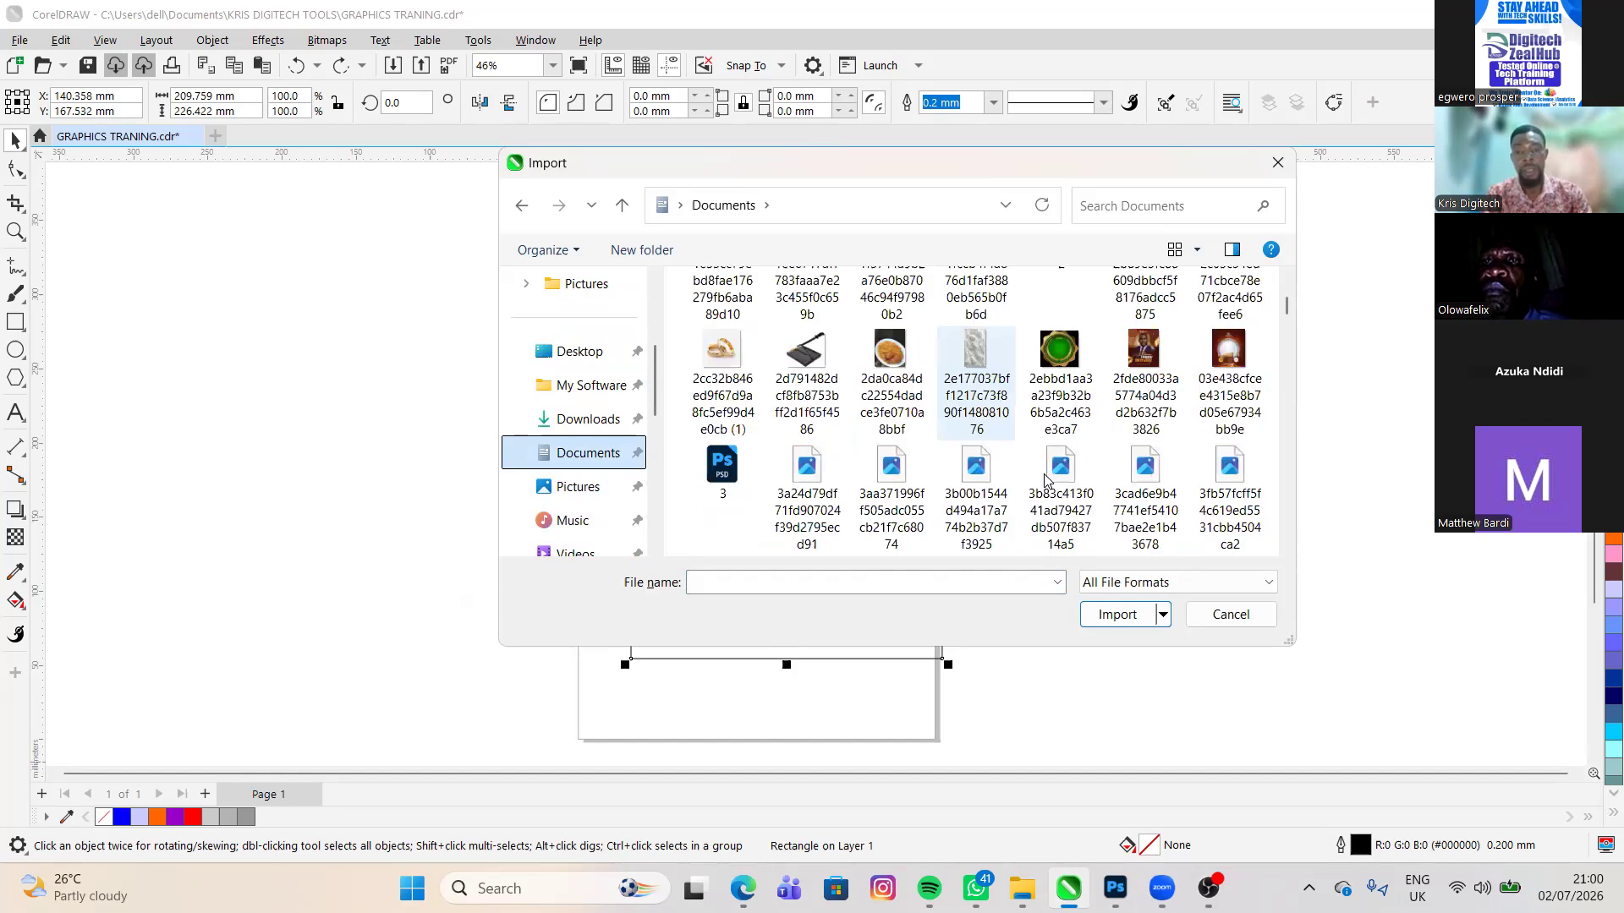
{"action": "scroll", "coordinate": [1047, 479], "scroll_direction": "down", "scroll_amount": 3}
{"action": "scroll", "coordinate": [1115, 624], "scroll_direction": "down", "scroll_amount": 1}
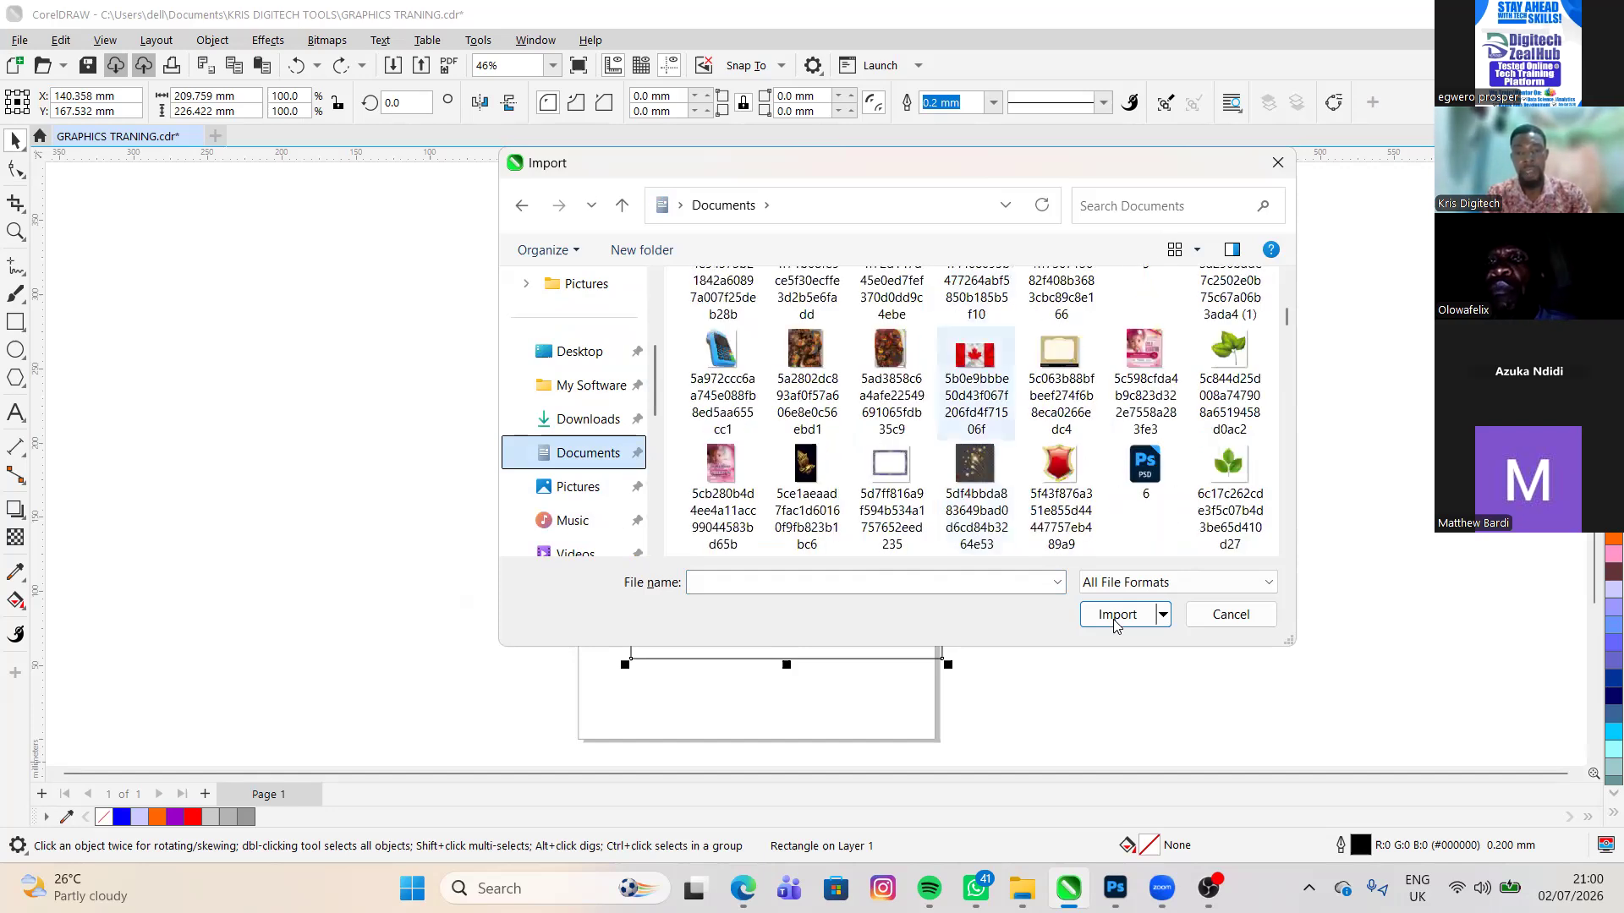
{"action": "left_click", "coordinate": [977, 383]}
{"action": "left_click", "coordinate": [1111, 614]}
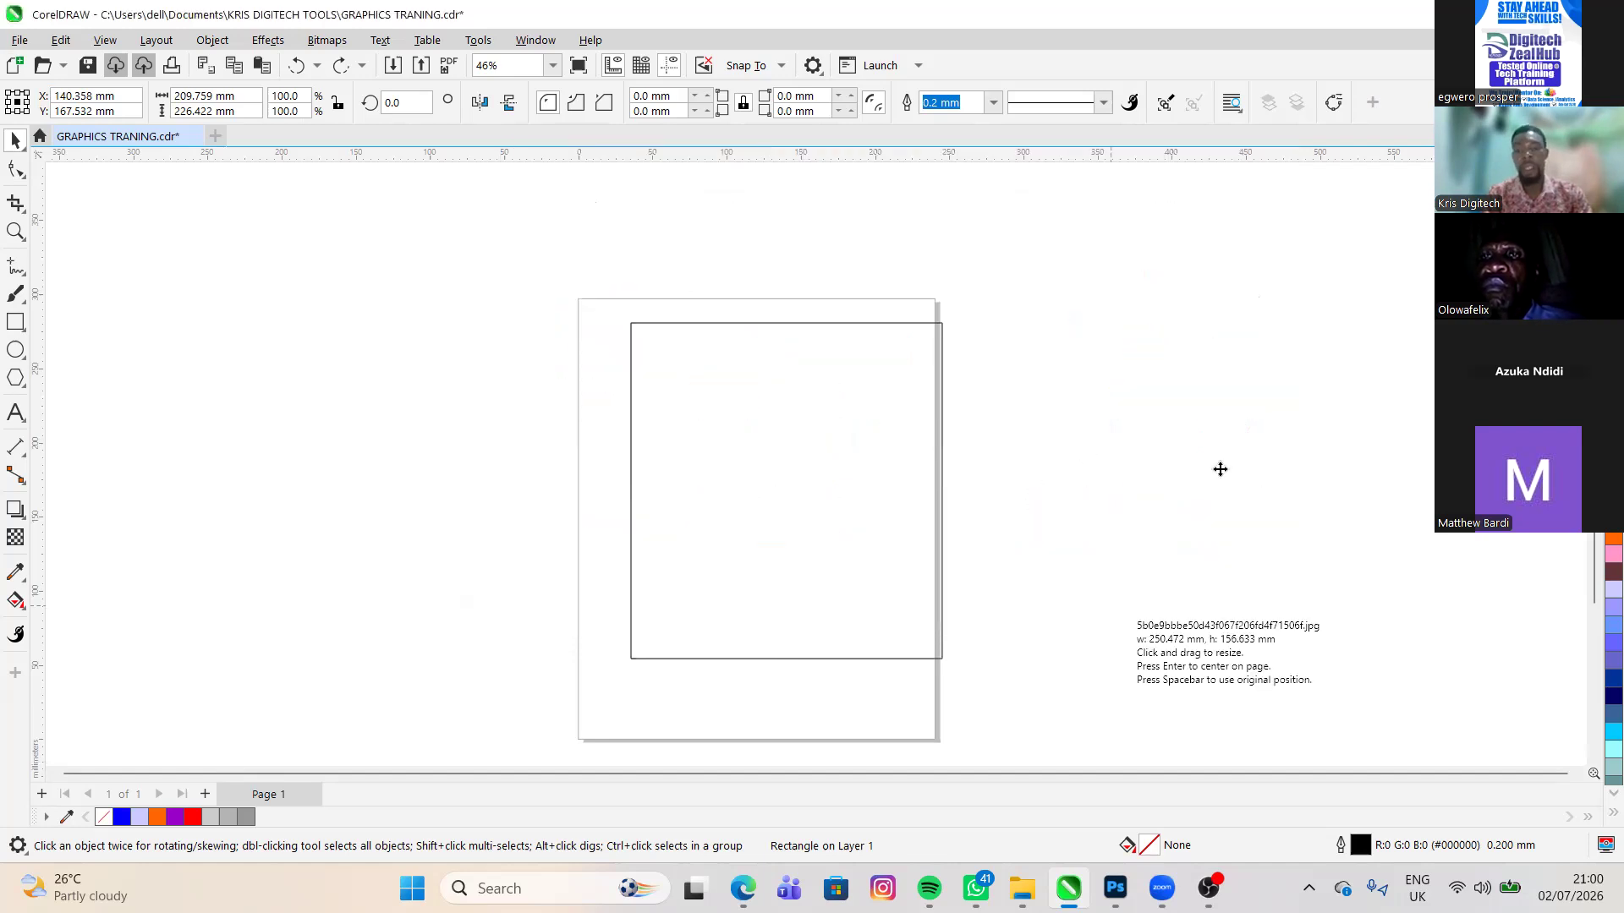
{"action": "left_click", "coordinate": [1239, 393]}
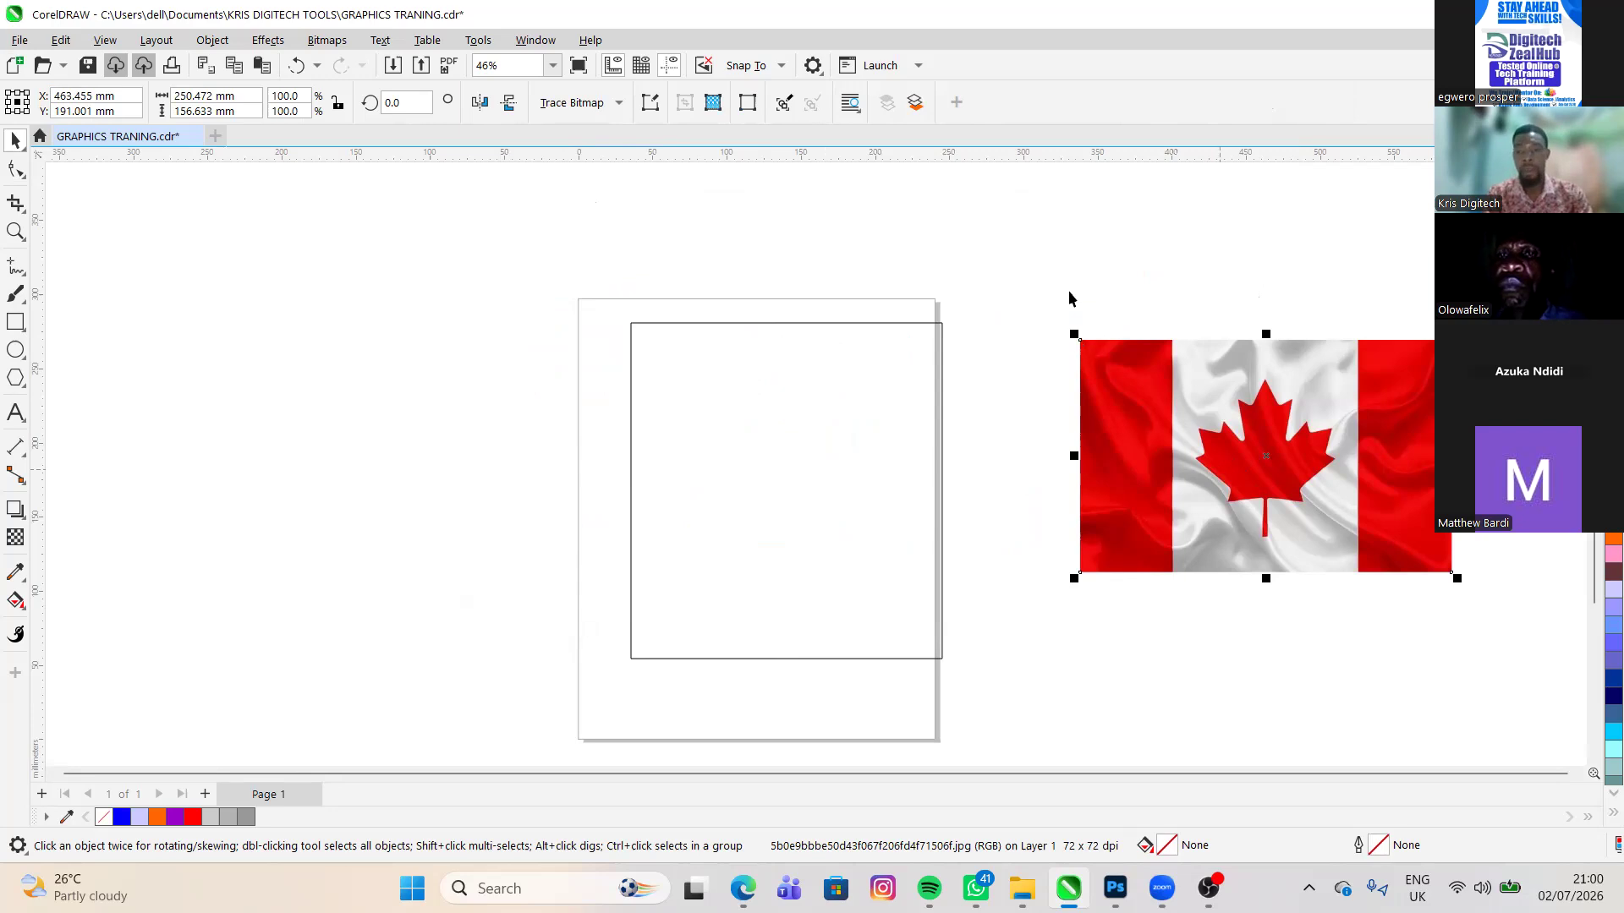
{"action": "left_click_drag", "start_coordinate": [1247, 444], "coordinate": [1218, 422]}
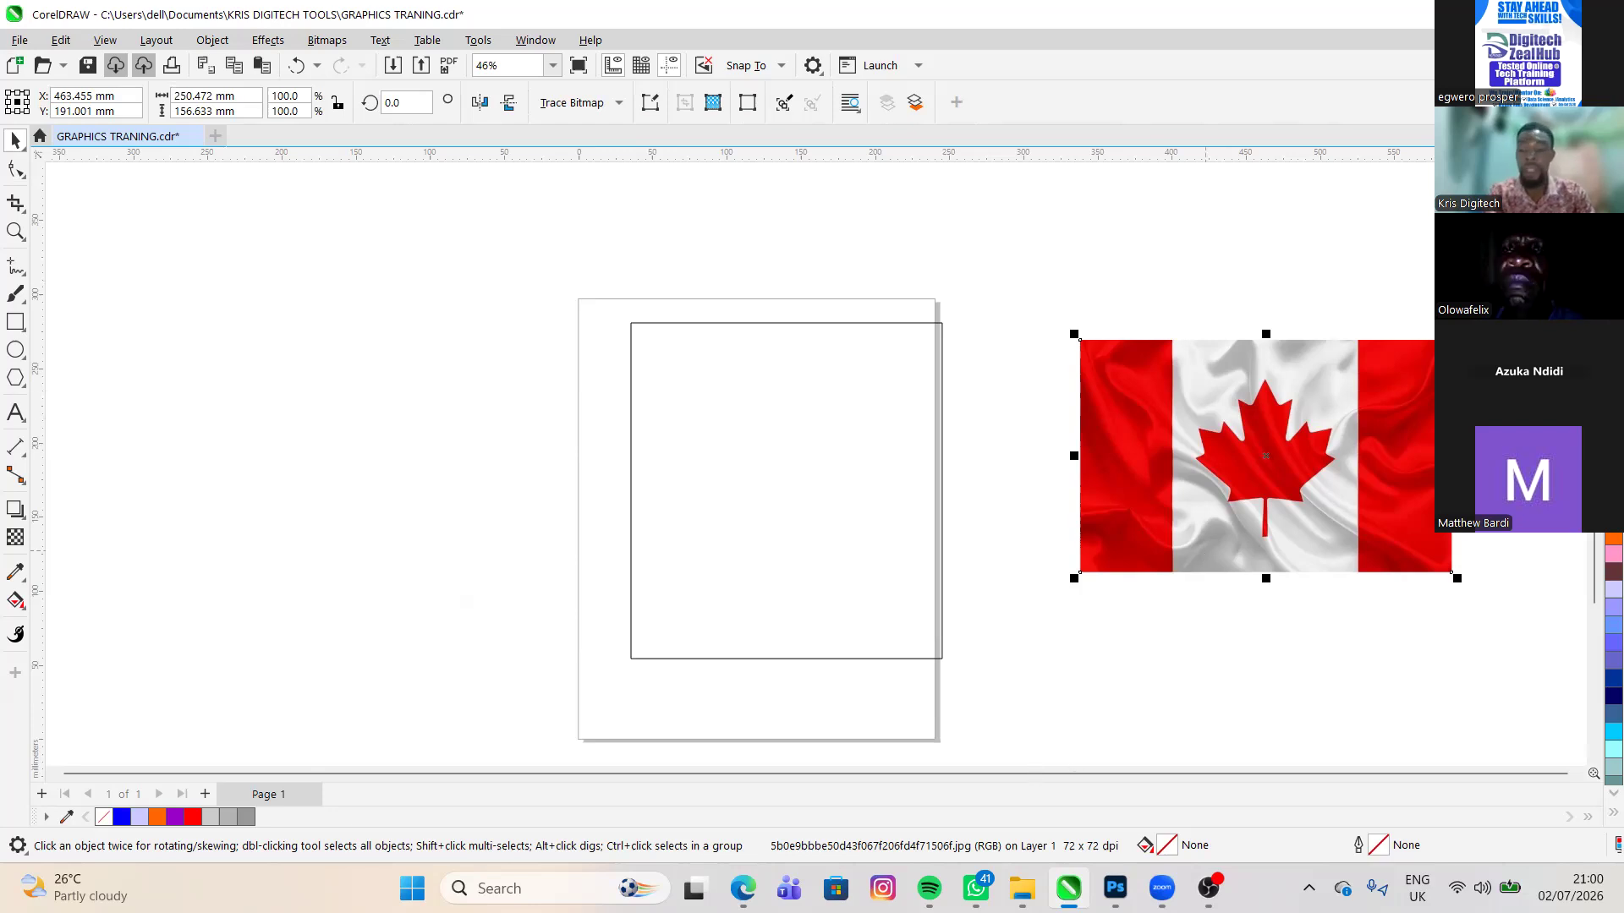
- Delete the flag image and place the yellow JPG ending in WA0065 from Documents beside the page, at about X 341 mm, Y 186 mm
{"action": "key", "text": "Delete"}
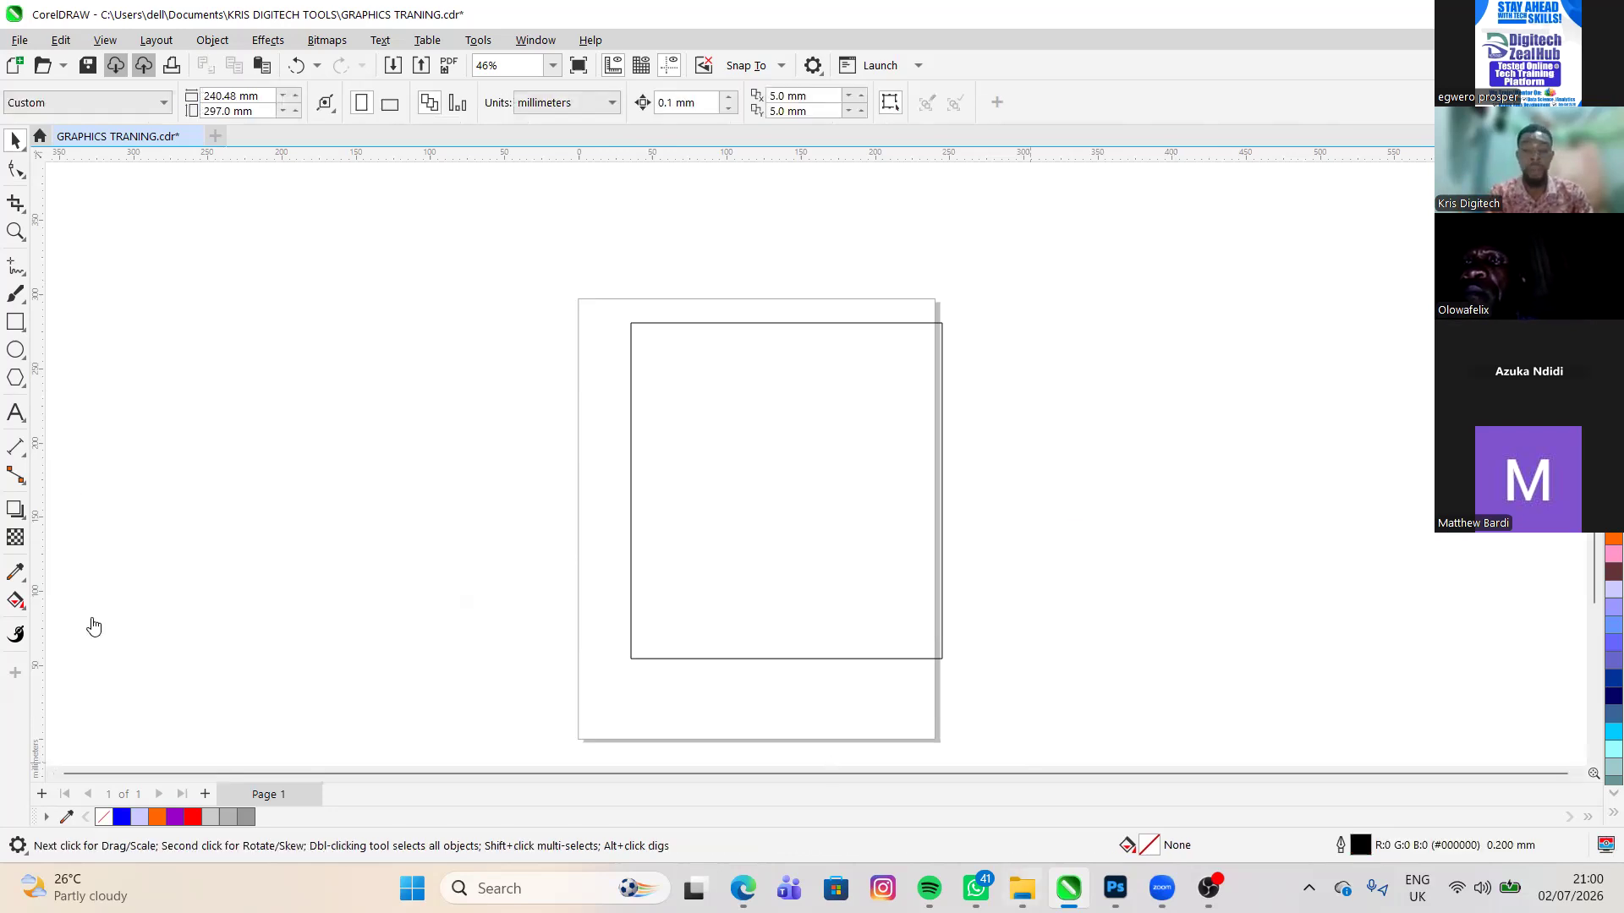
{"action": "mouse_move", "coordinate": [1021, 888]}
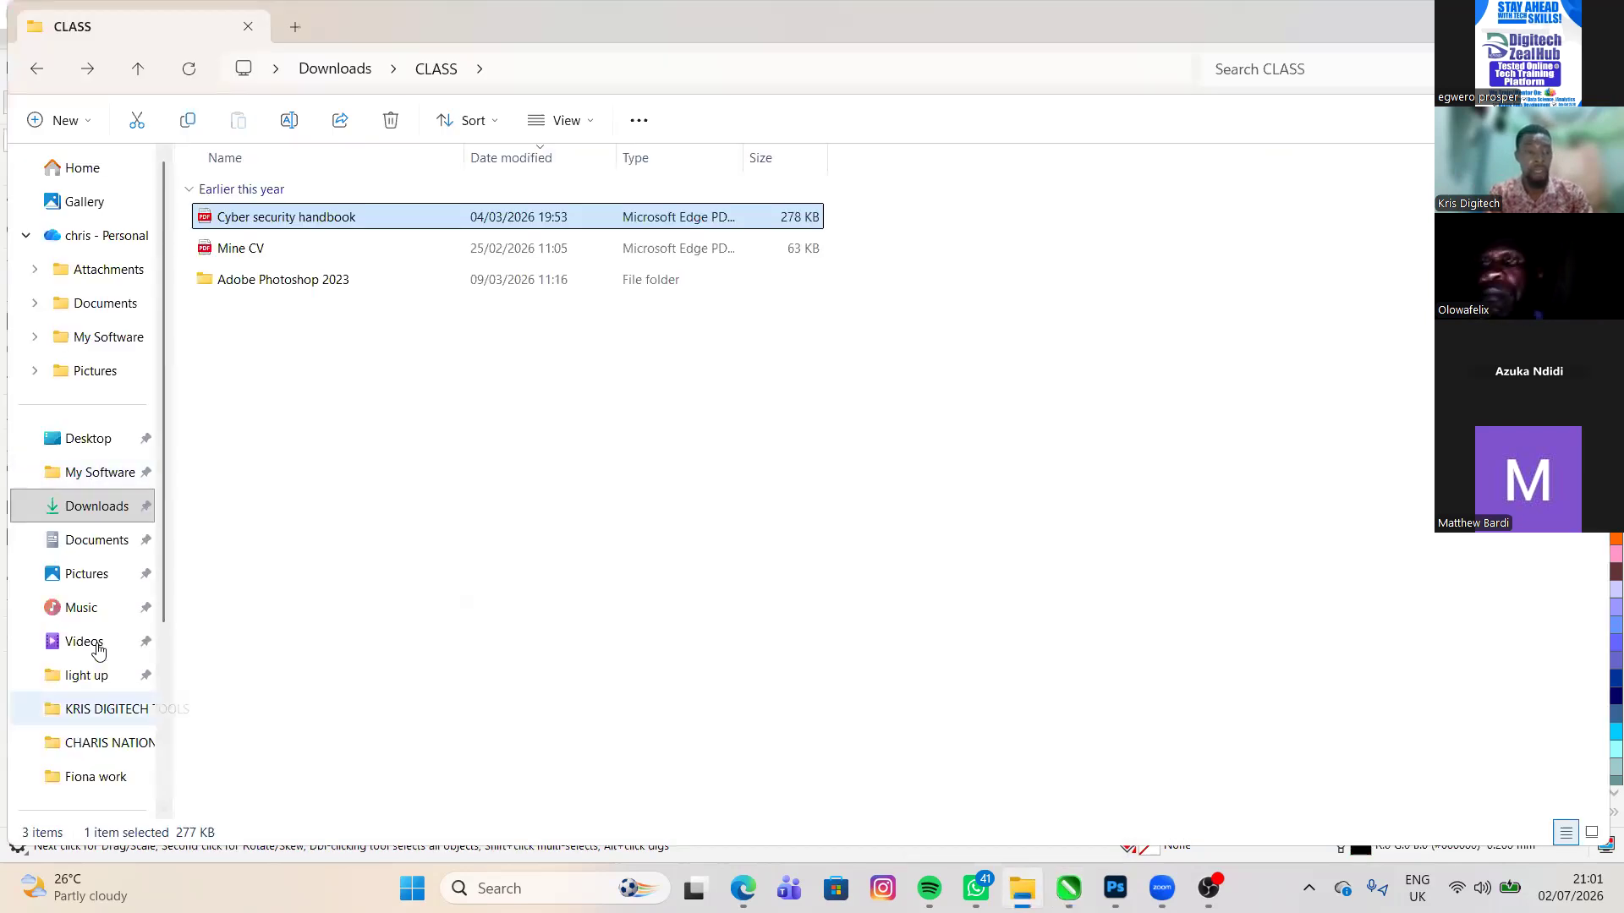
{"action": "scroll", "coordinate": [97, 606], "scroll_direction": "down", "scroll_amount": 1}
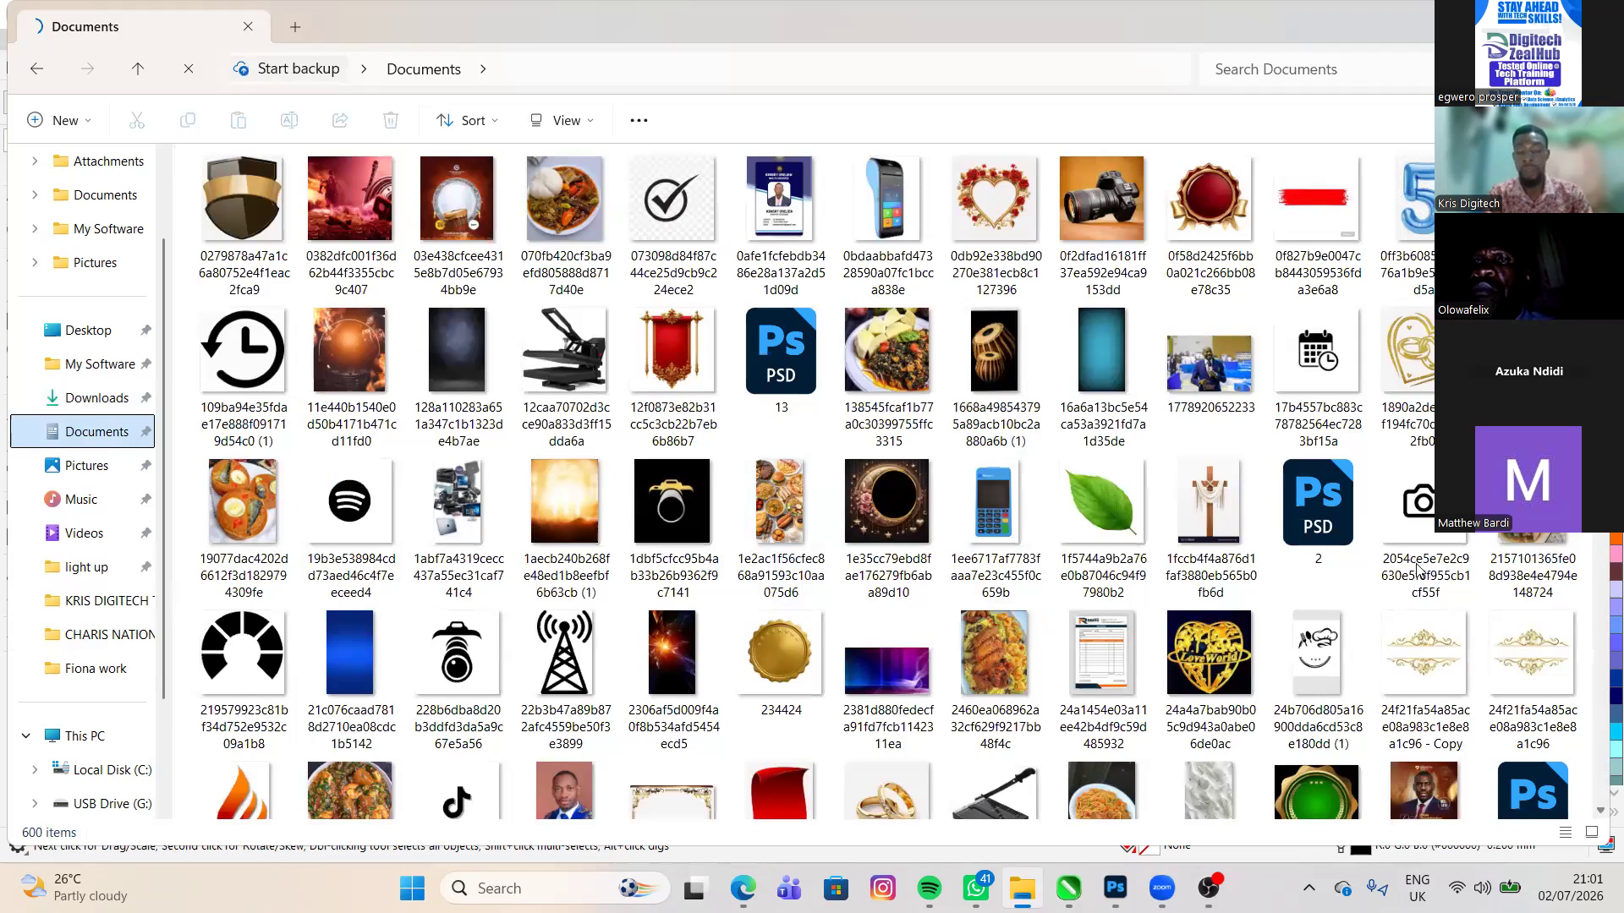
{"action": "left_click", "coordinate": [1412, 563]}
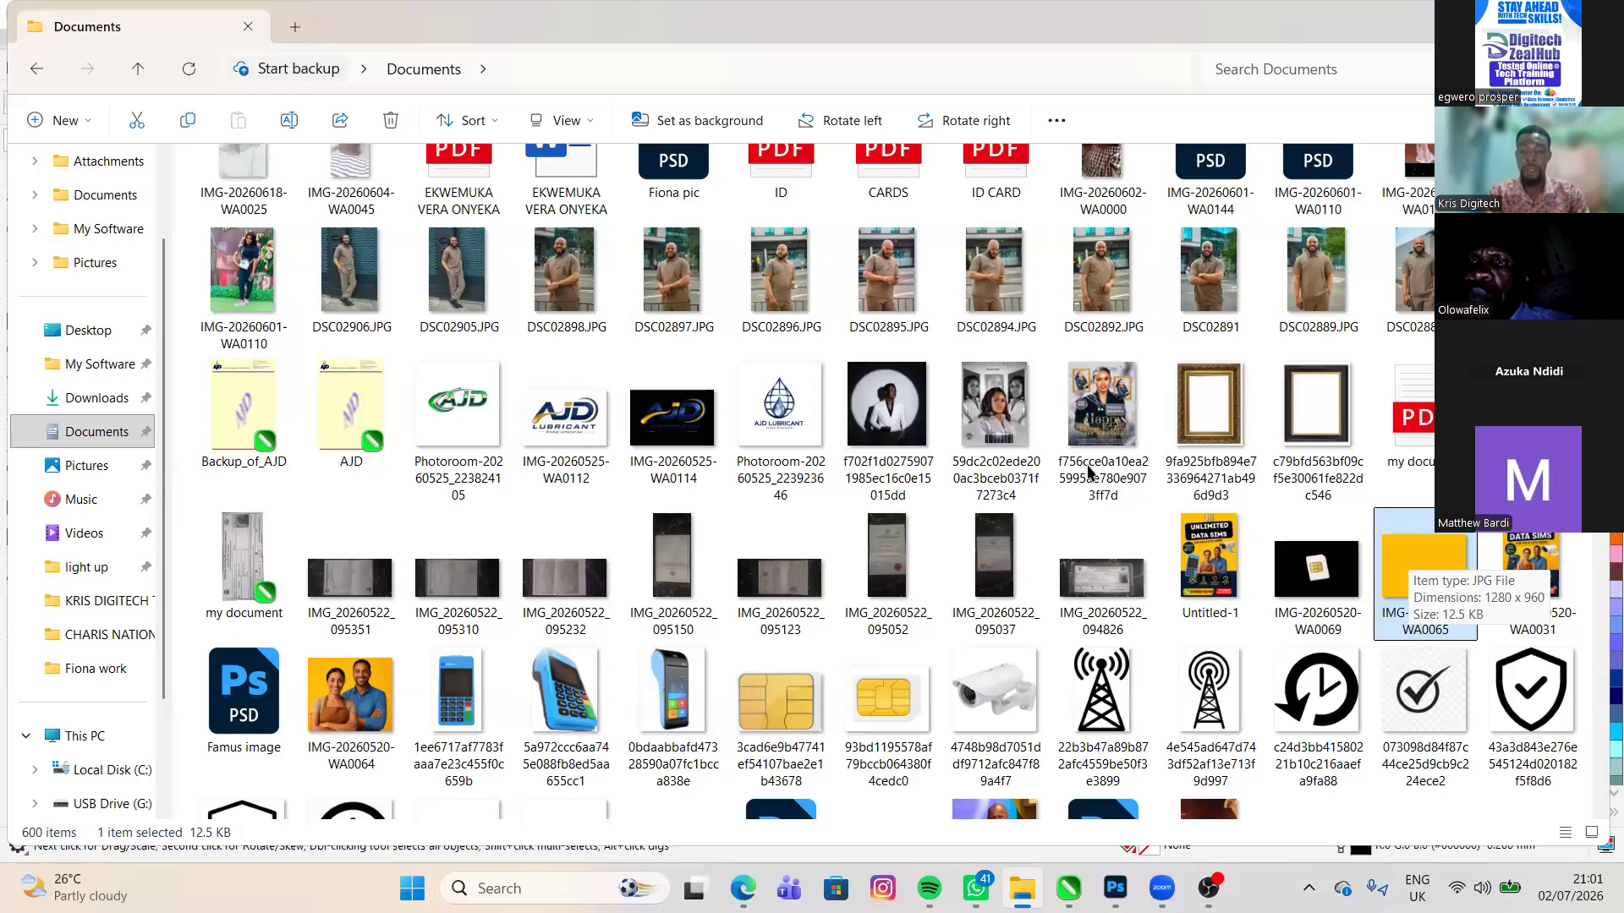
{"action": "left_click_drag", "start_coordinate": [1425, 568], "coordinate": [1072, 892]}
{"action": "left_click_drag", "start_coordinate": [1140, 645], "coordinate": [1069, 581]}
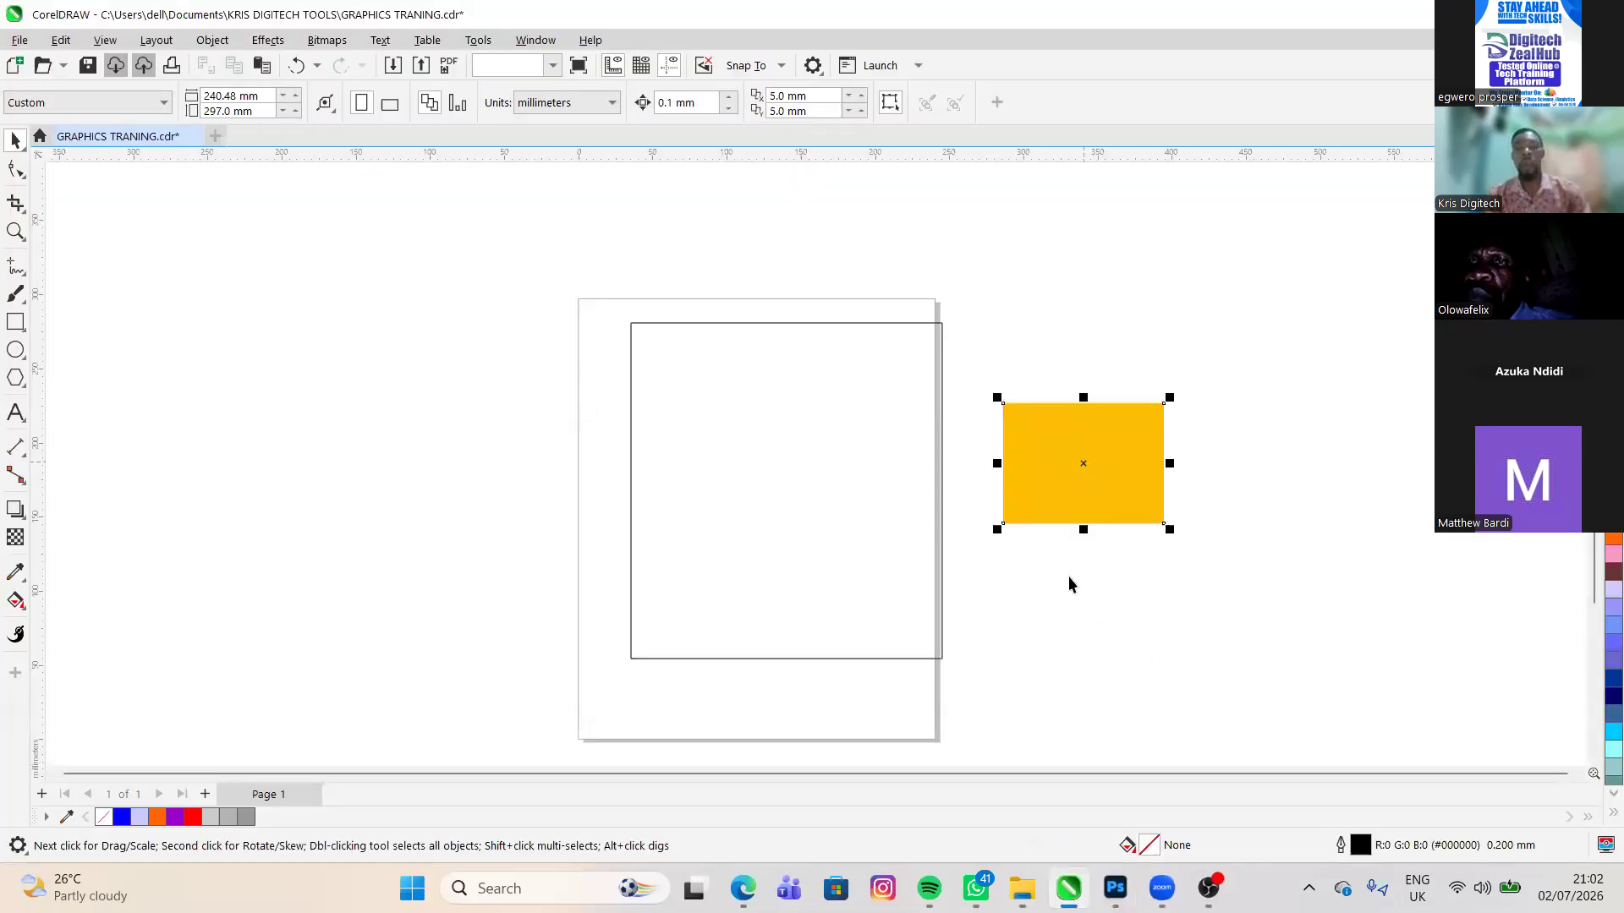
- PowerClip the yellow image inside the large rectangle on the page
{"action": "left_click", "coordinate": [1049, 477]}
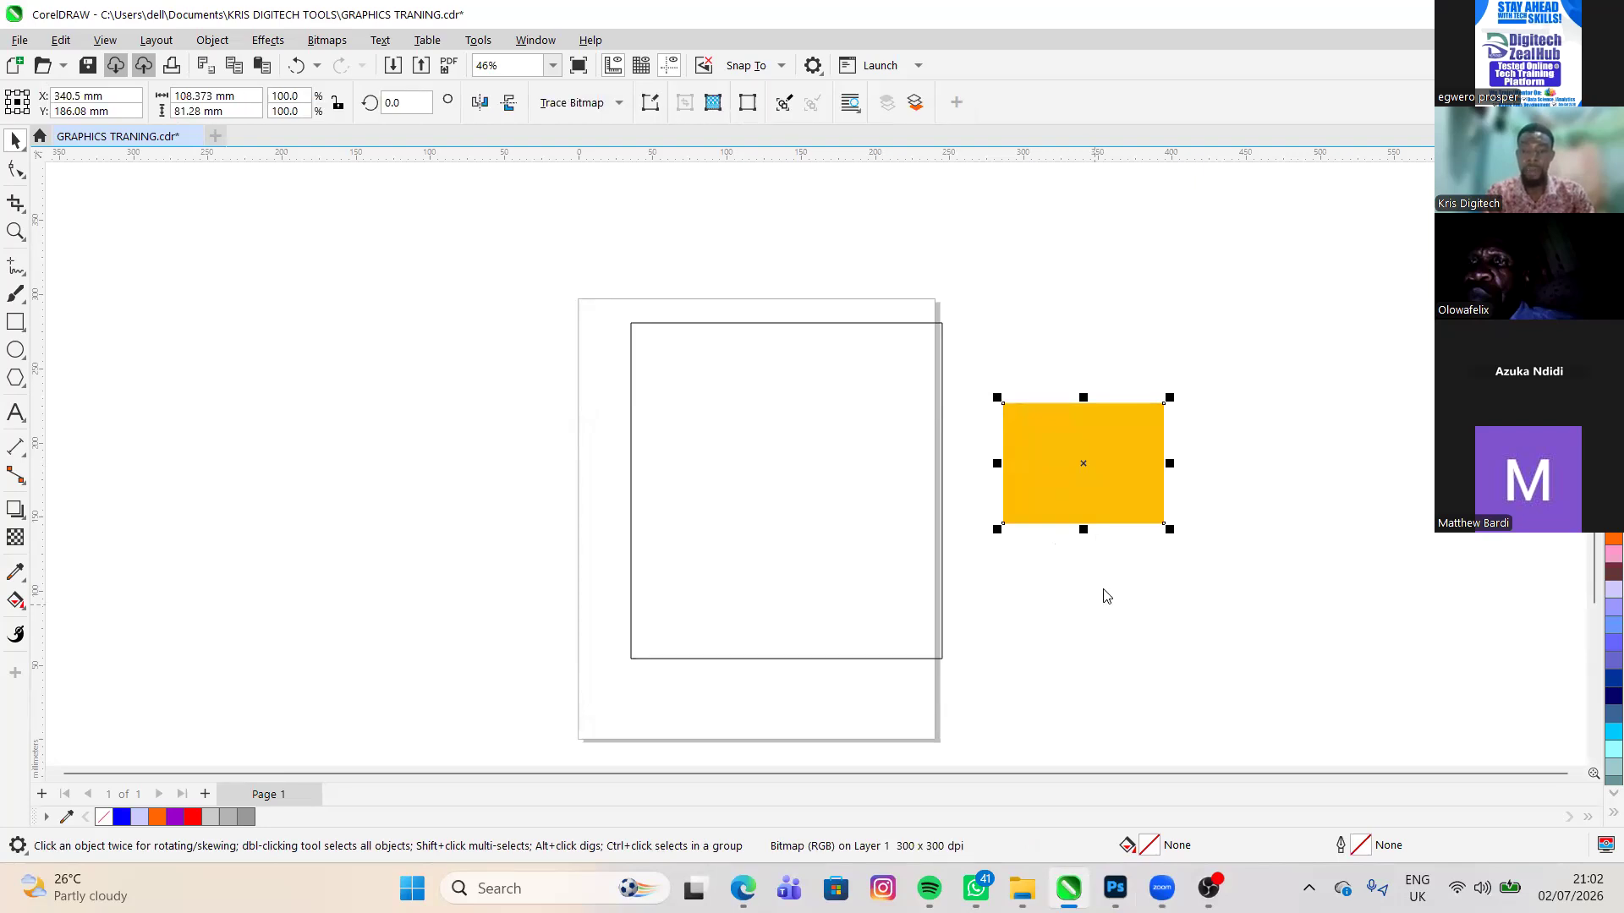
{"action": "right_click", "coordinate": [1122, 764]}
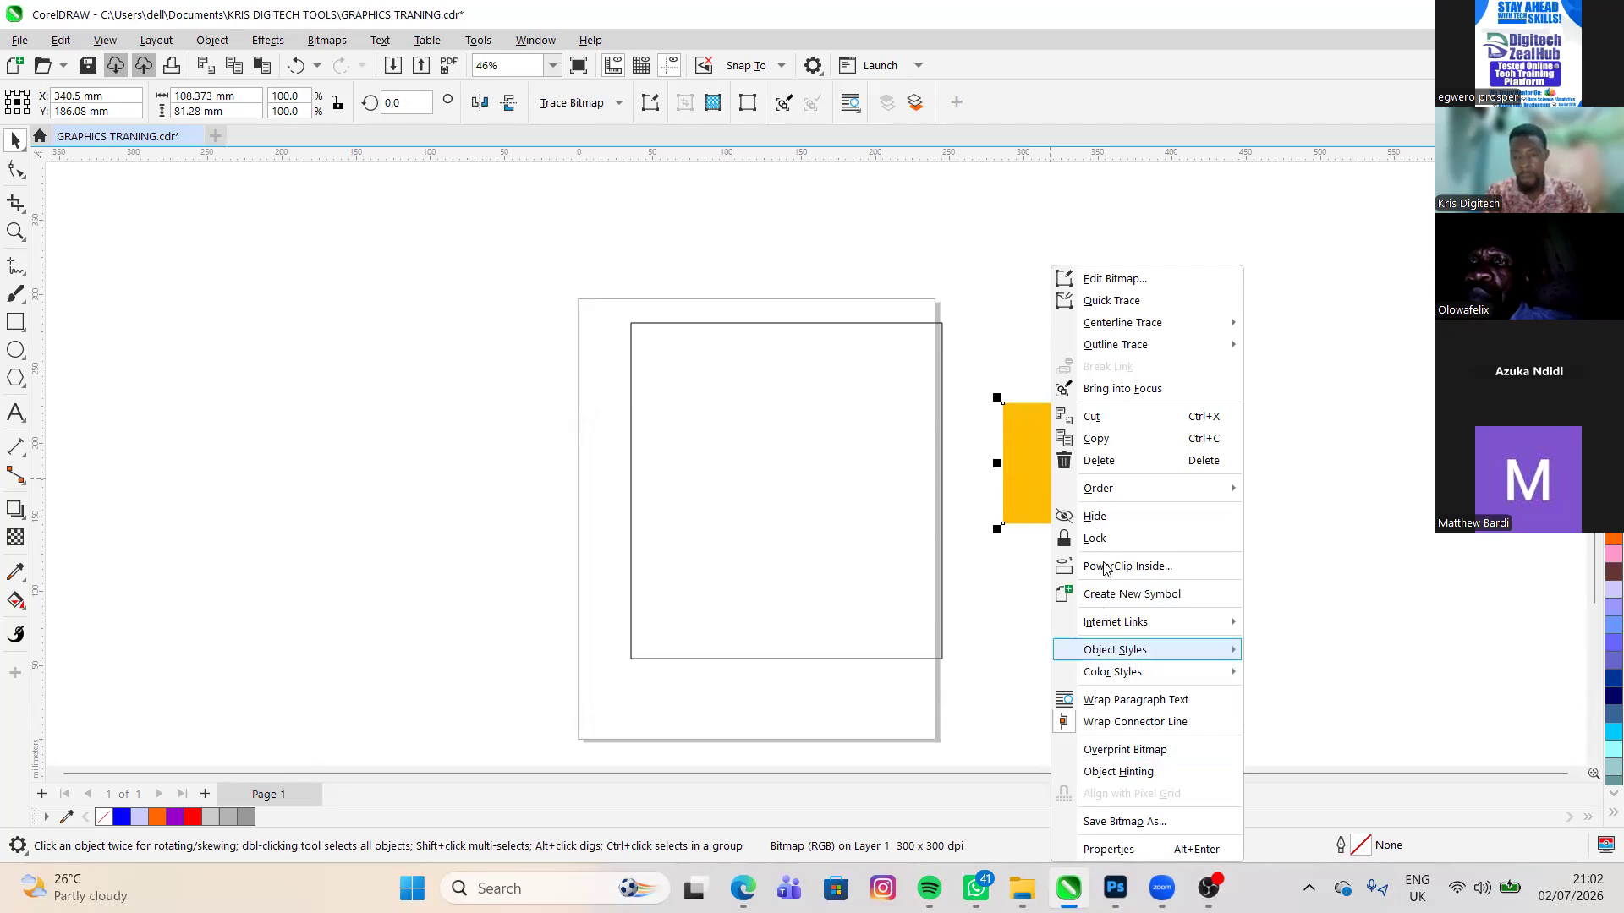
{"action": "mouse_move", "coordinate": [1115, 650]}
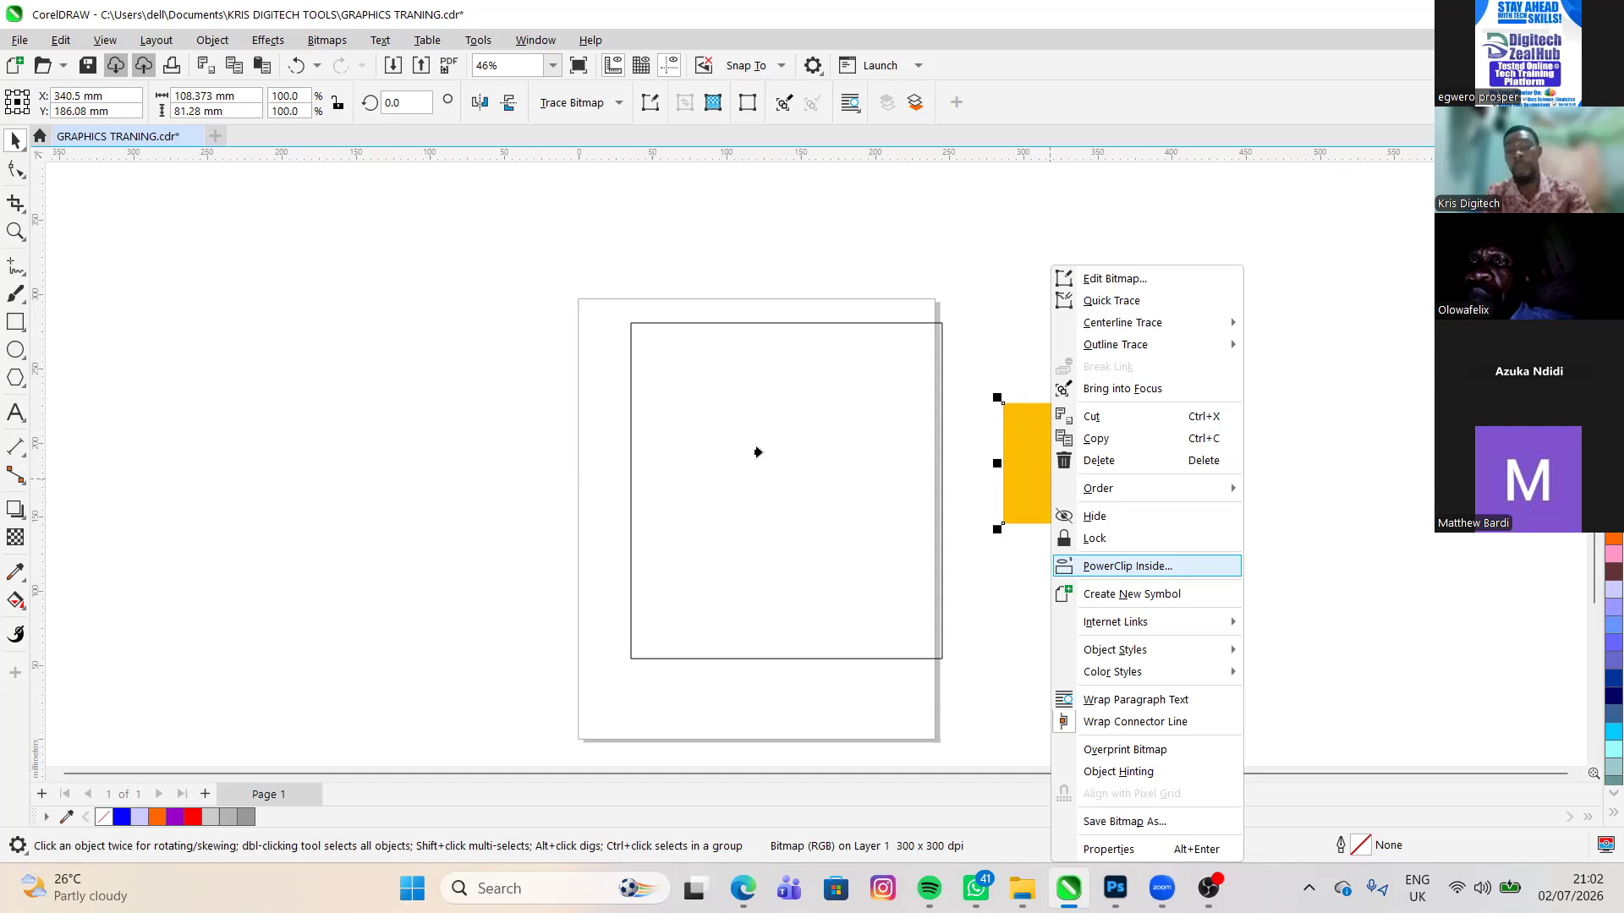
{"action": "left_click", "coordinate": [761, 449]}
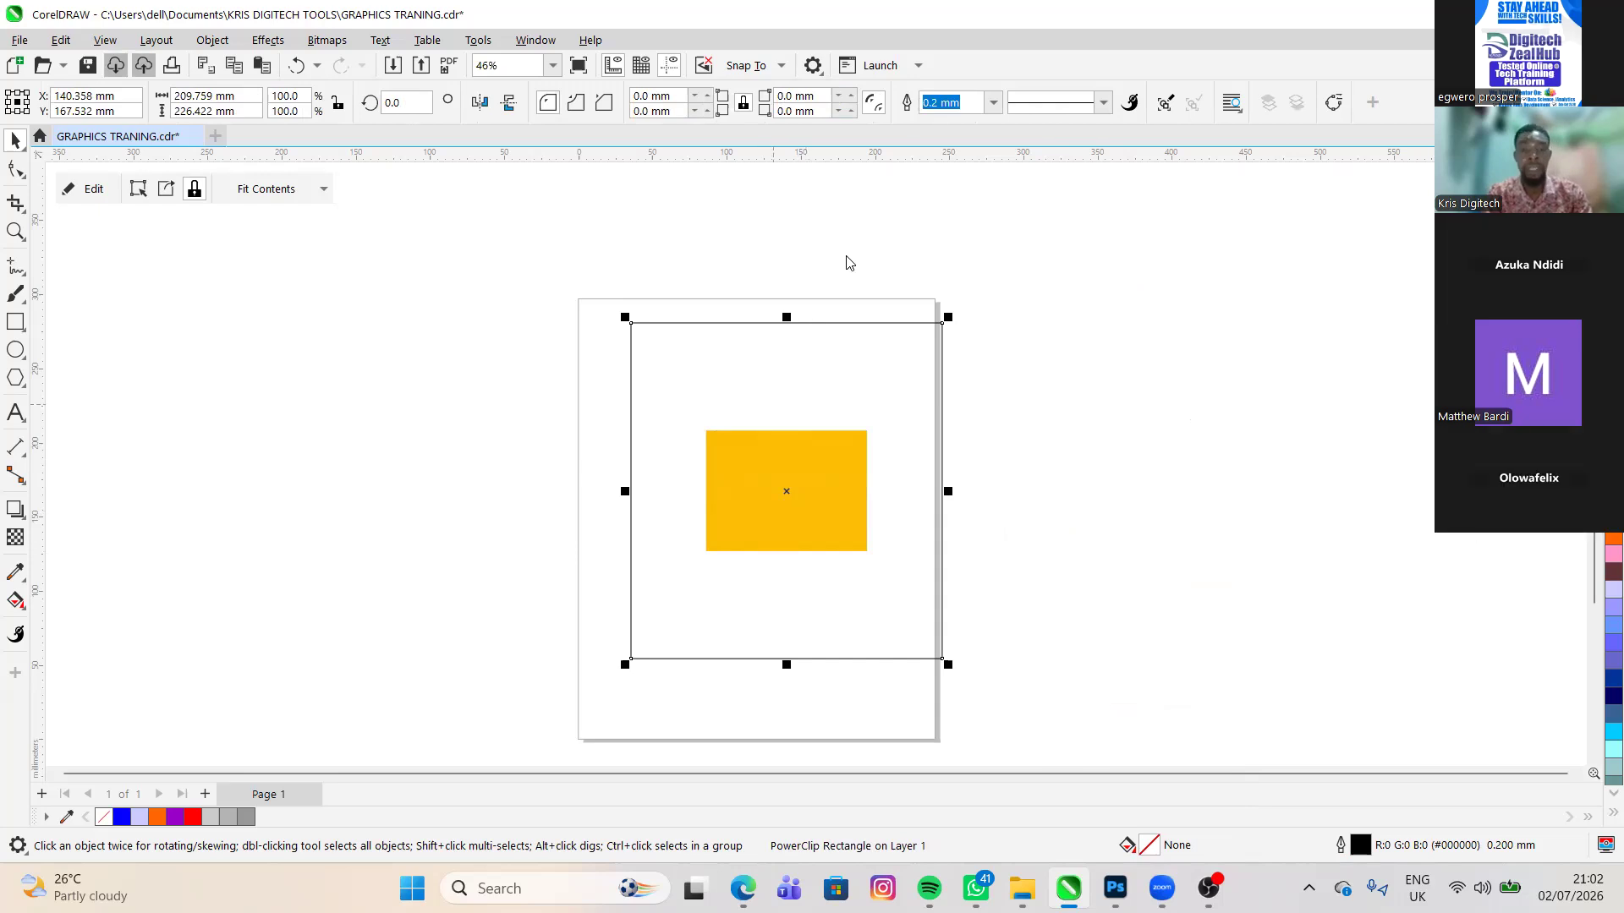
- Edit the PowerClip contents and enlarge the yellow image proportionally to about 164 × 123 mm
{"action": "right_click", "coordinate": [759, 493]}
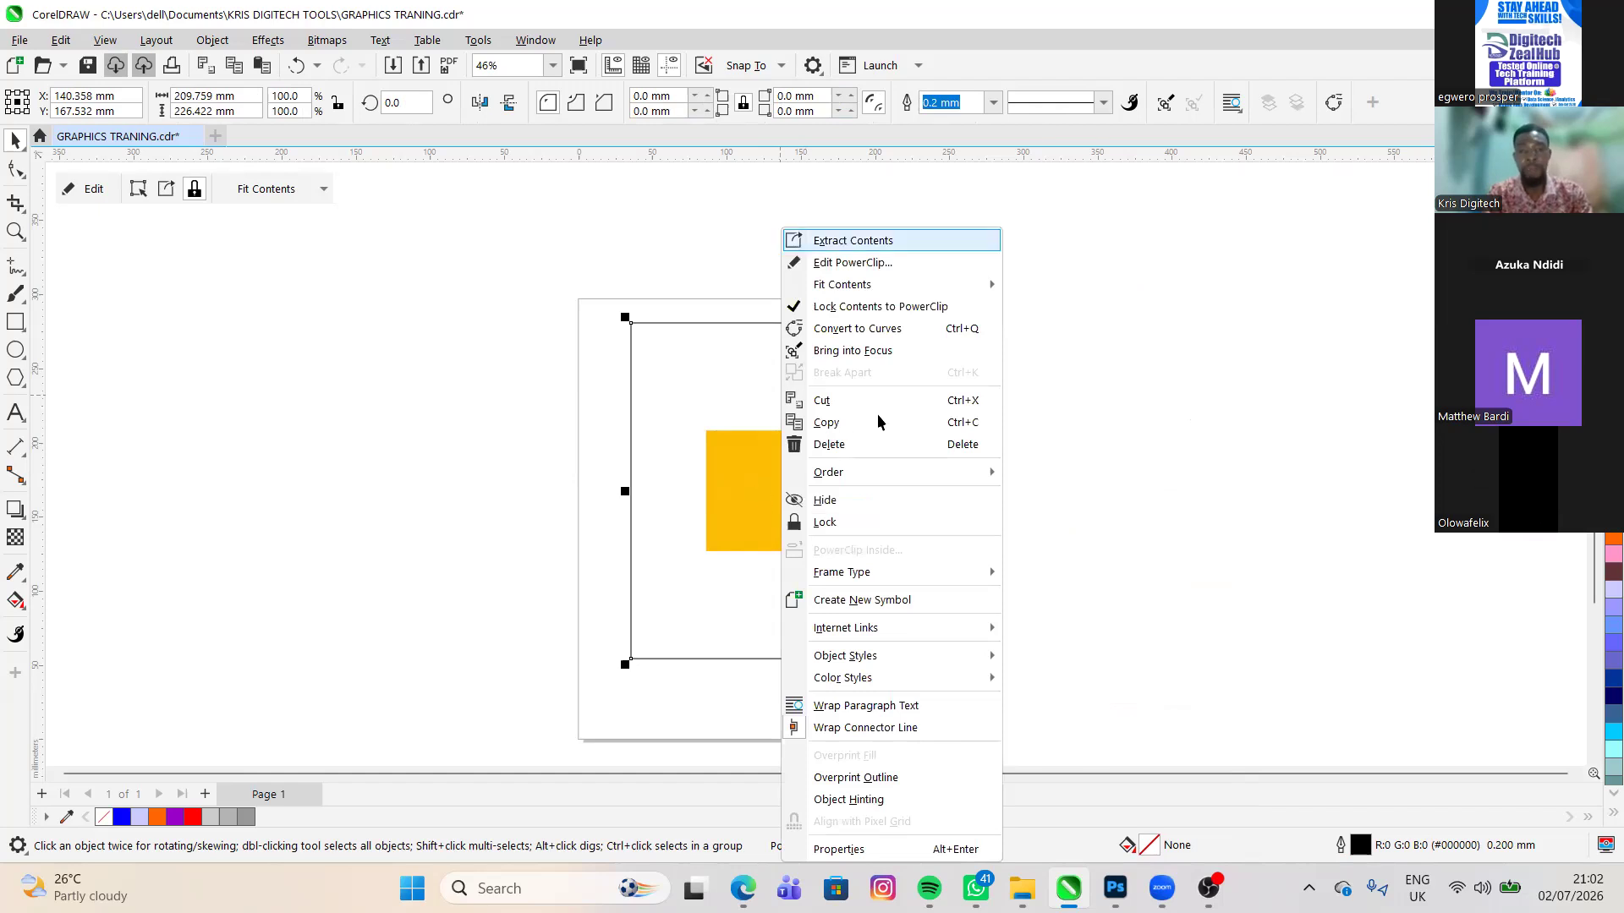
{"action": "key", "text": "Down"}
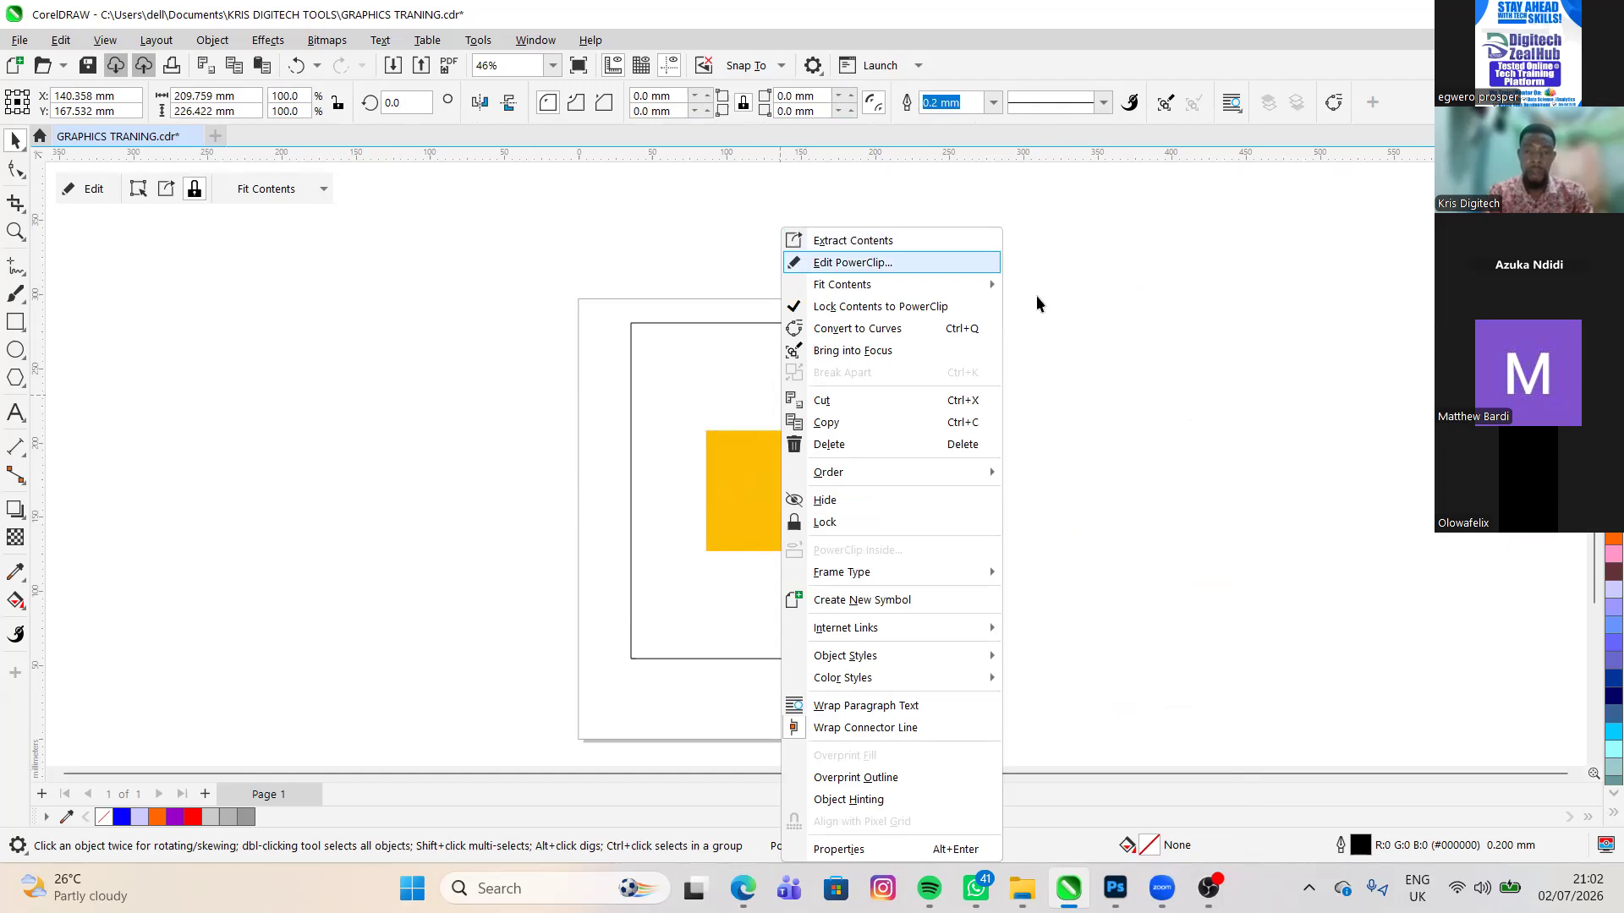
{"action": "key", "text": "Return"}
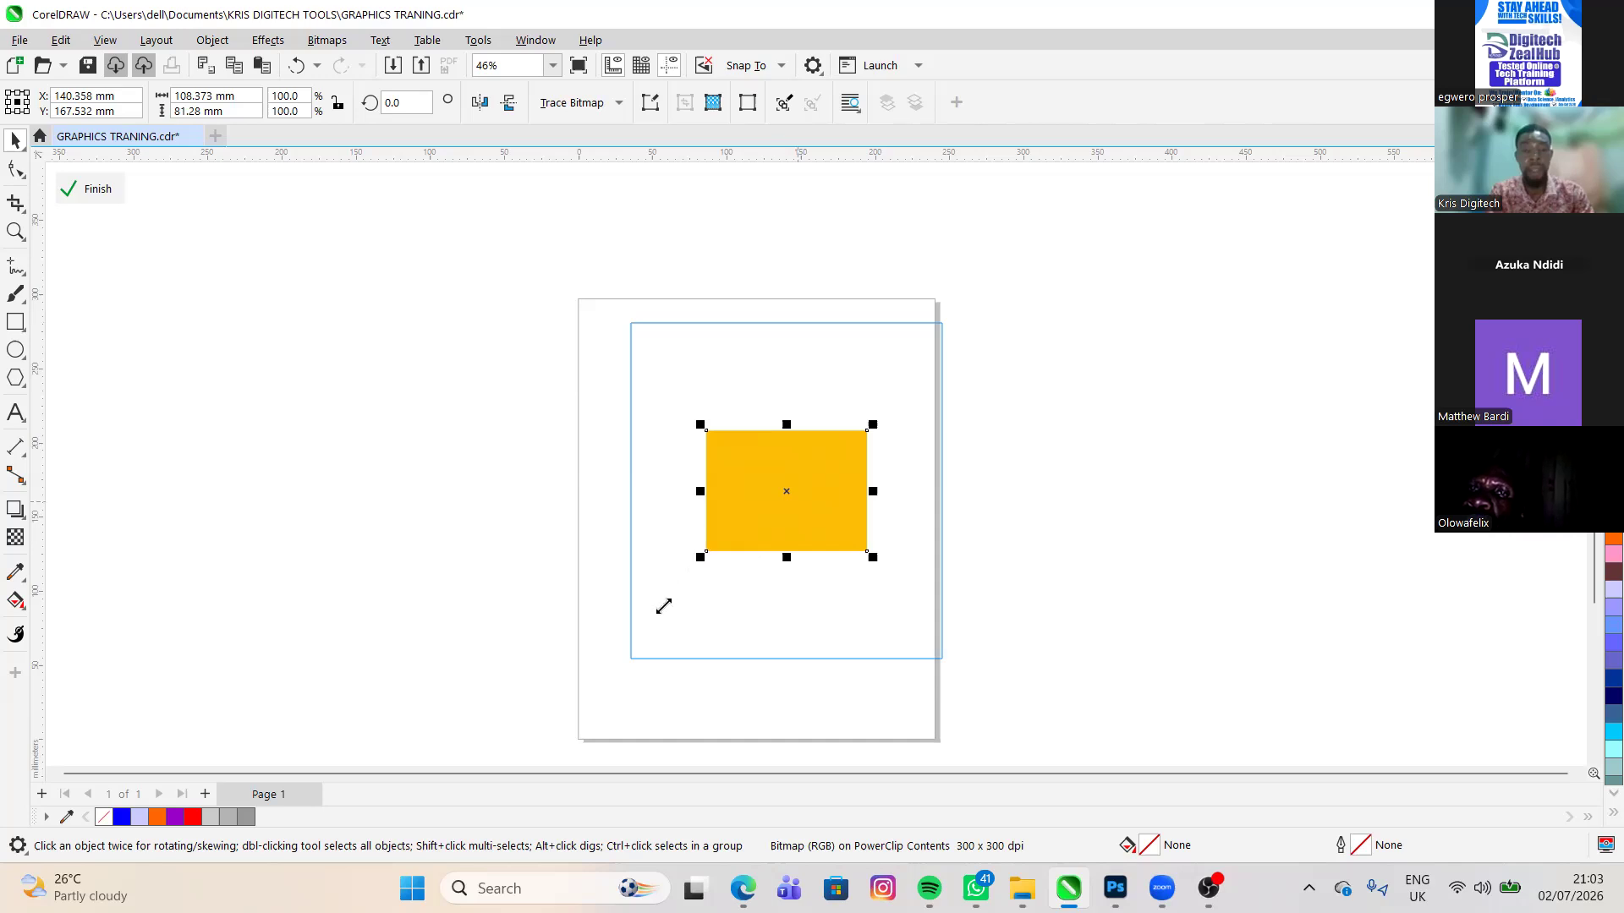
{"action": "left_click_drag", "start_coordinate": [872, 424], "coordinate": [917, 390]}
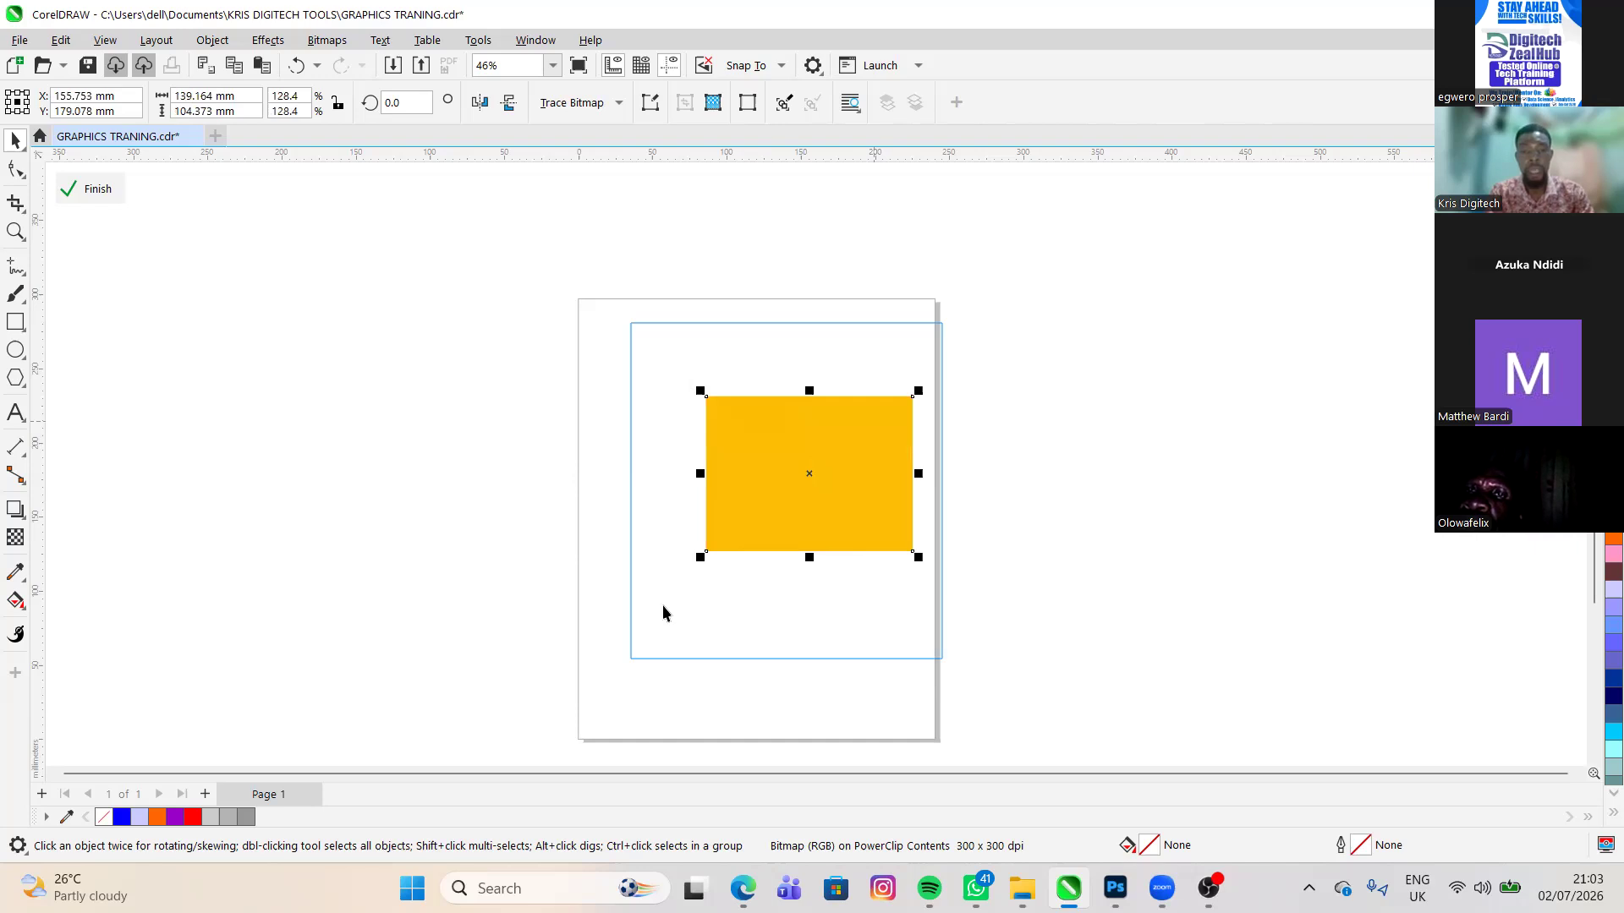
{"action": "left_click_drag", "start_coordinate": [701, 558], "coordinate": [664, 584]}
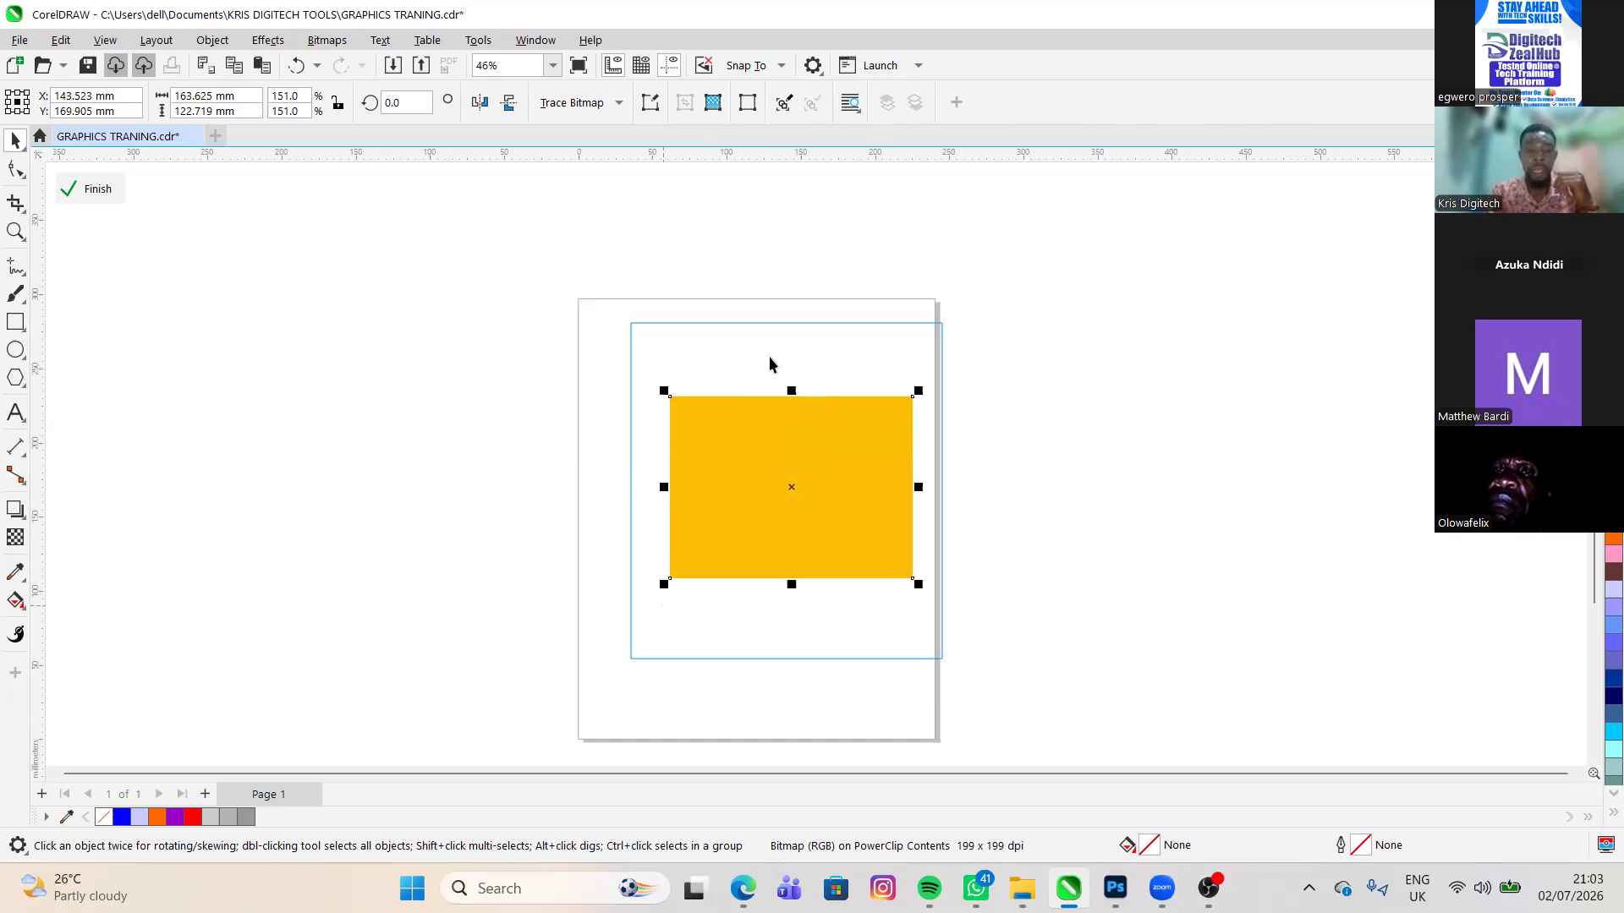
- Try stretching the yellow image sideways and upward to about 190 × 156 mm, and undo both stretches
{"action": "left_click_drag", "start_coordinate": [664, 488], "coordinate": [631, 480]}
{"action": "left_click_drag", "start_coordinate": [772, 398], "coordinate": [775, 388]}
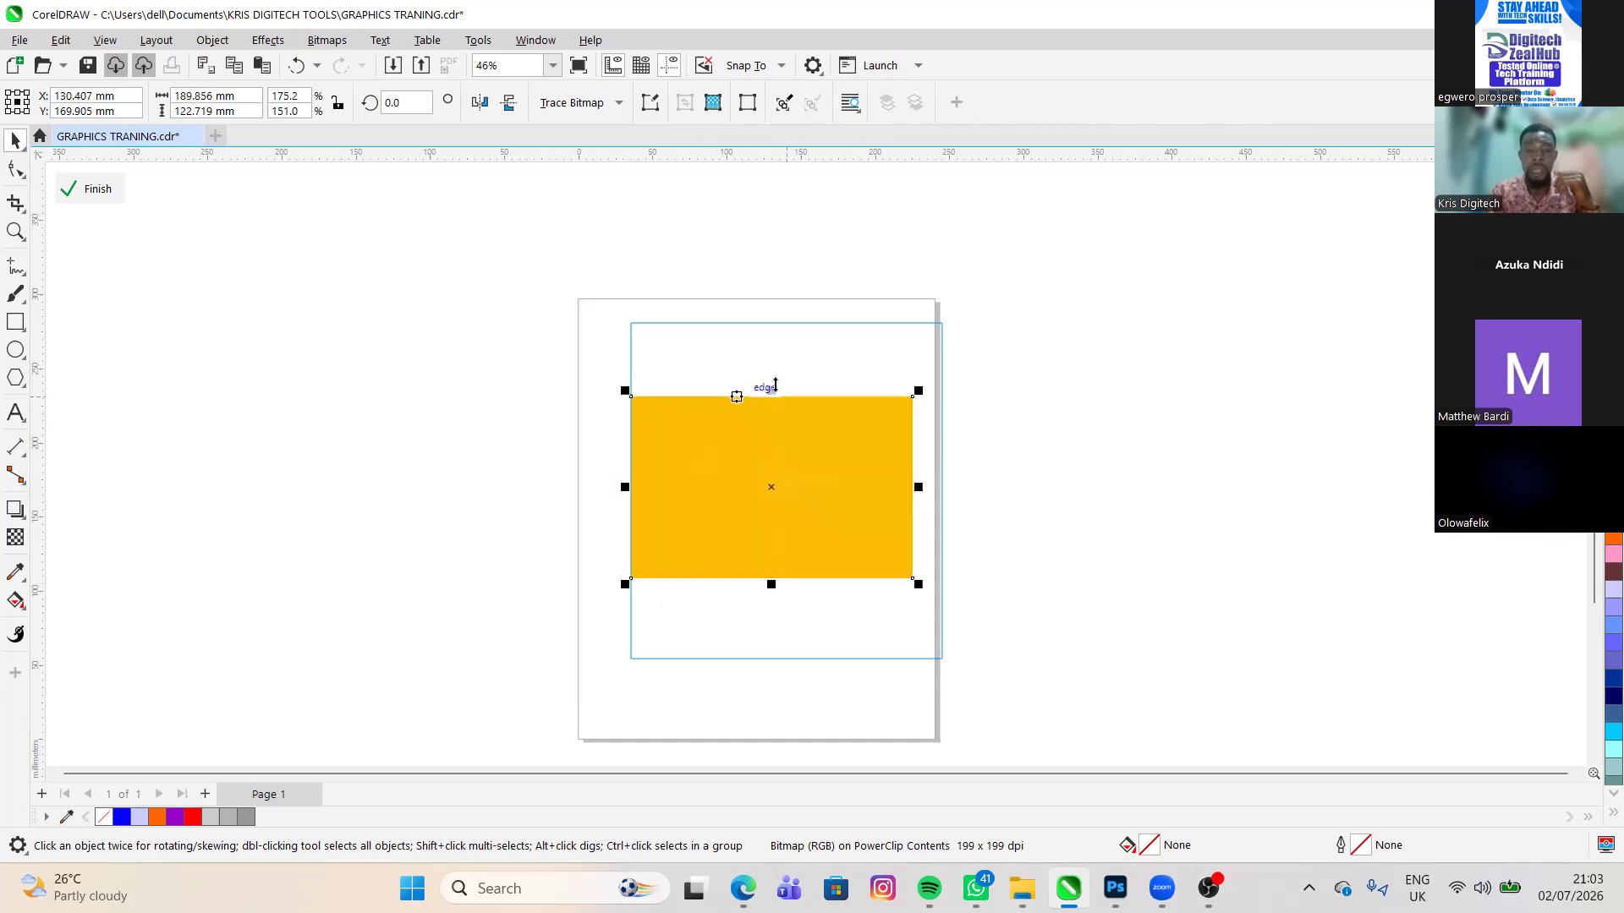
{"action": "left_click", "coordinate": [774, 334]}
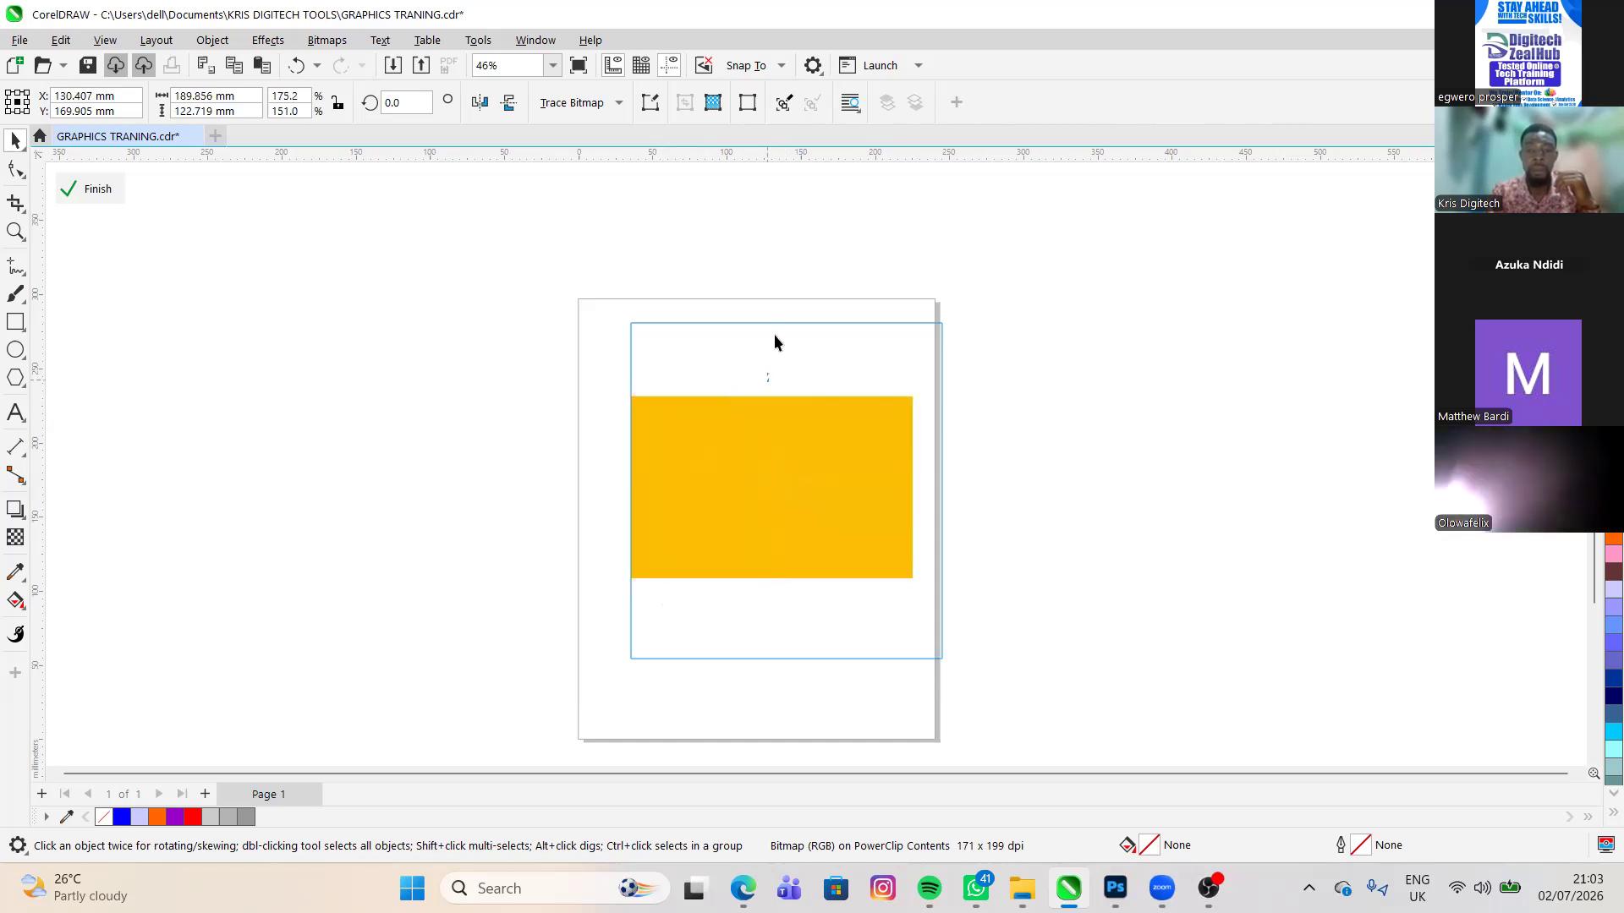
{"action": "left_click", "coordinate": [772, 505]}
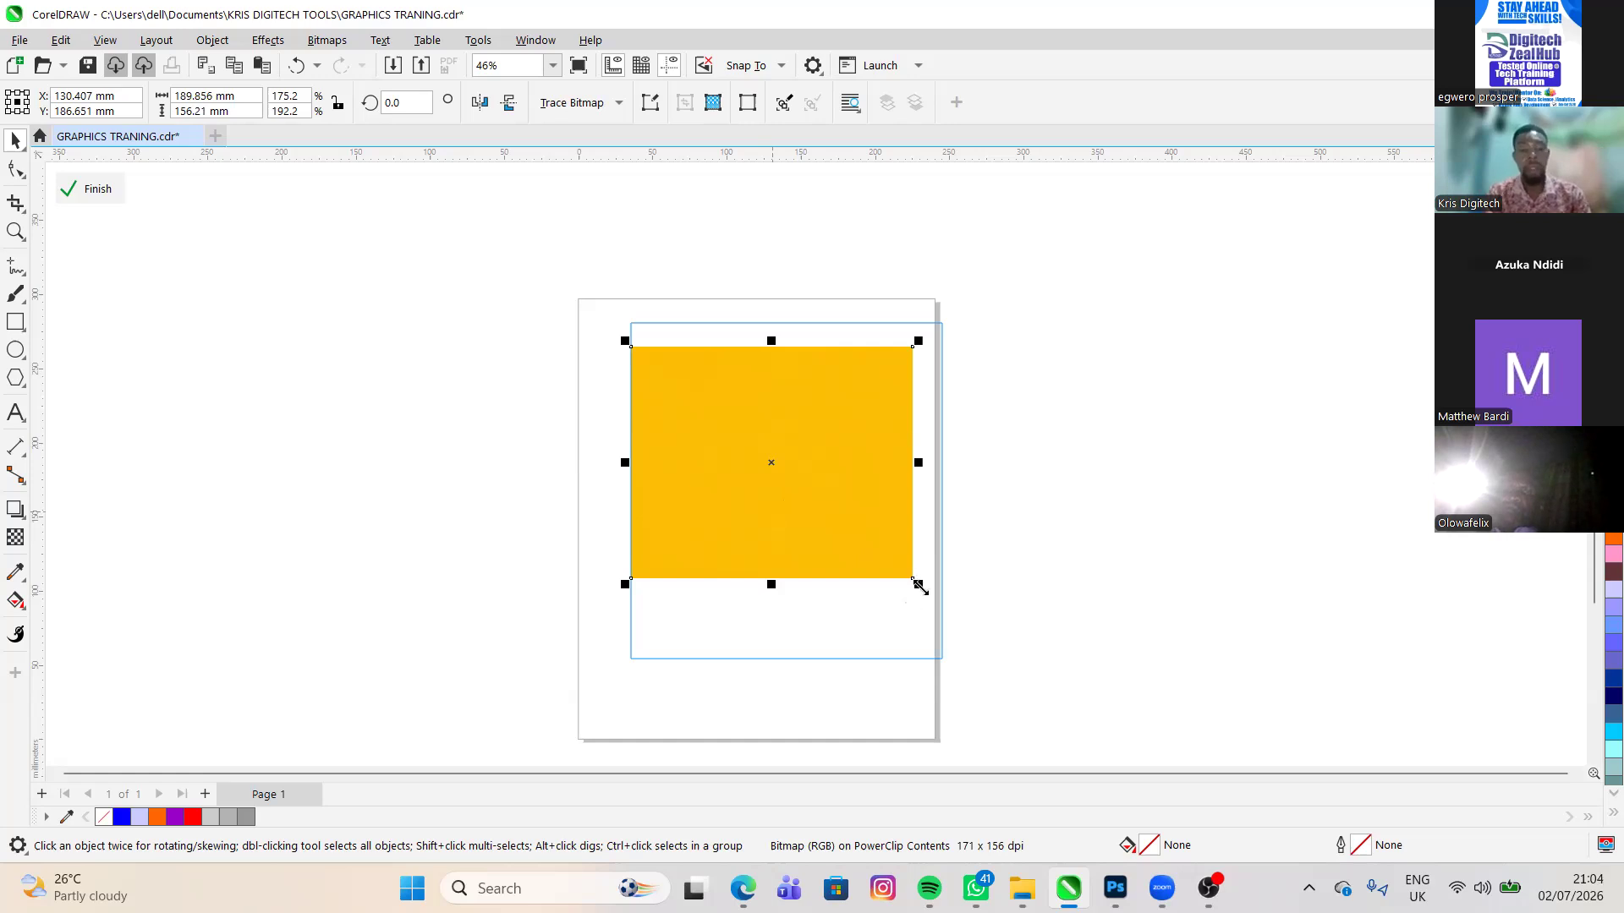
{"action": "key", "text": "ctrl+z"}
{"action": "key", "text": "ctrl+z"}
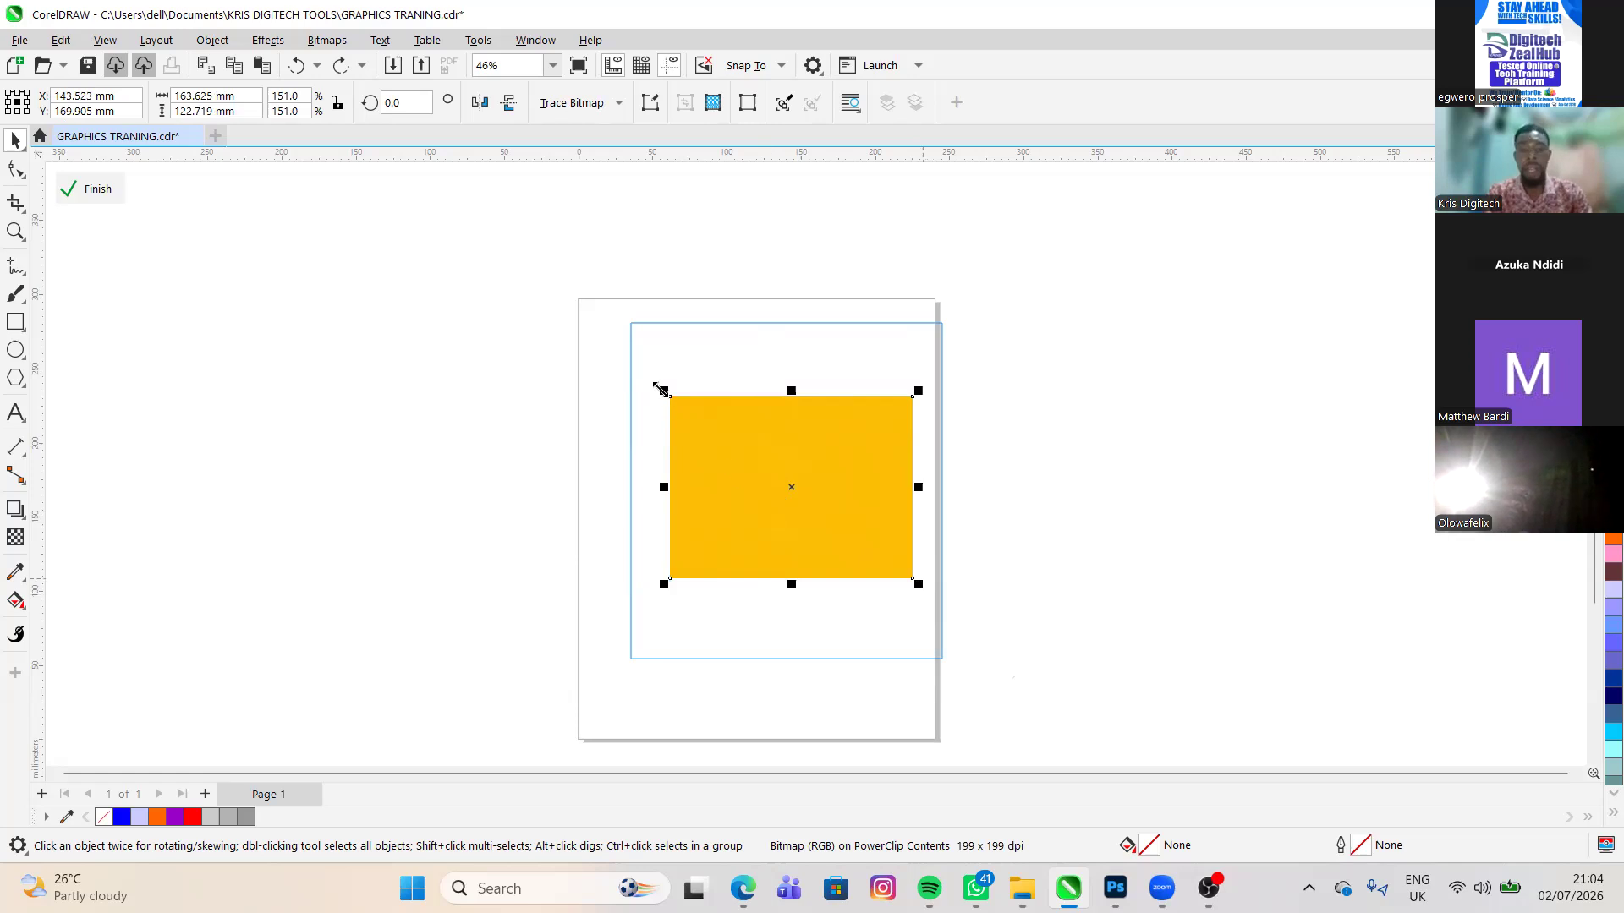
- Enlarge the yellow image proportionally to about 357 × 268 mm so it covers the whole frame, and finish editing the PowerClip
{"action": "left_click_drag", "start_coordinate": [660, 390], "coordinate": [965, 588]}
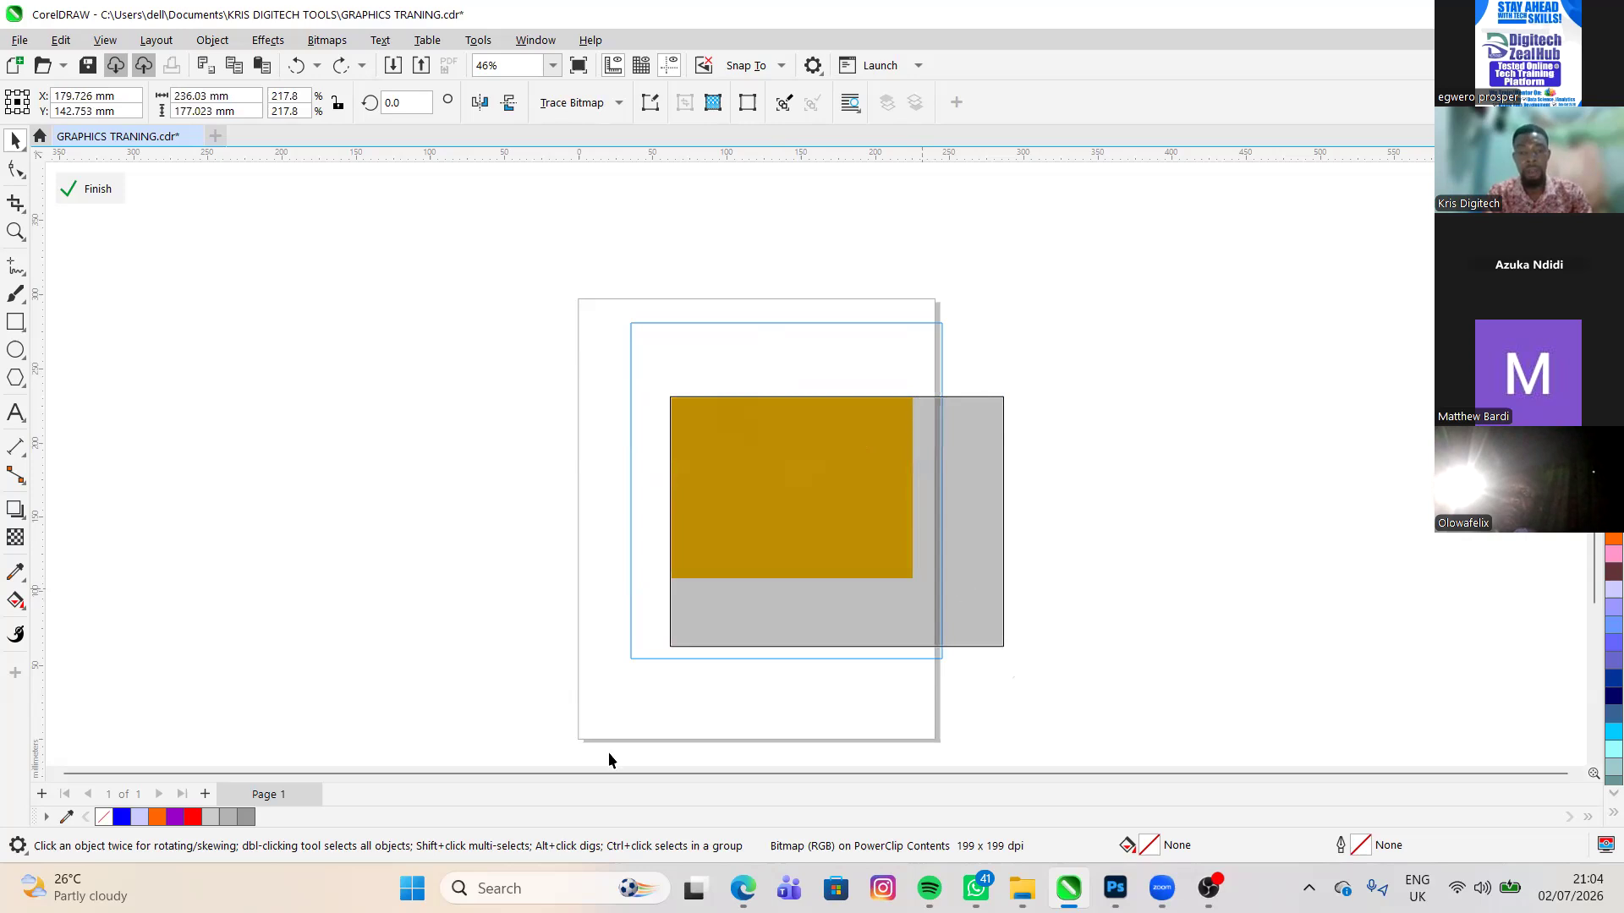
{"action": "left_click_drag", "start_coordinate": [664, 666], "coordinate": [994, 573]}
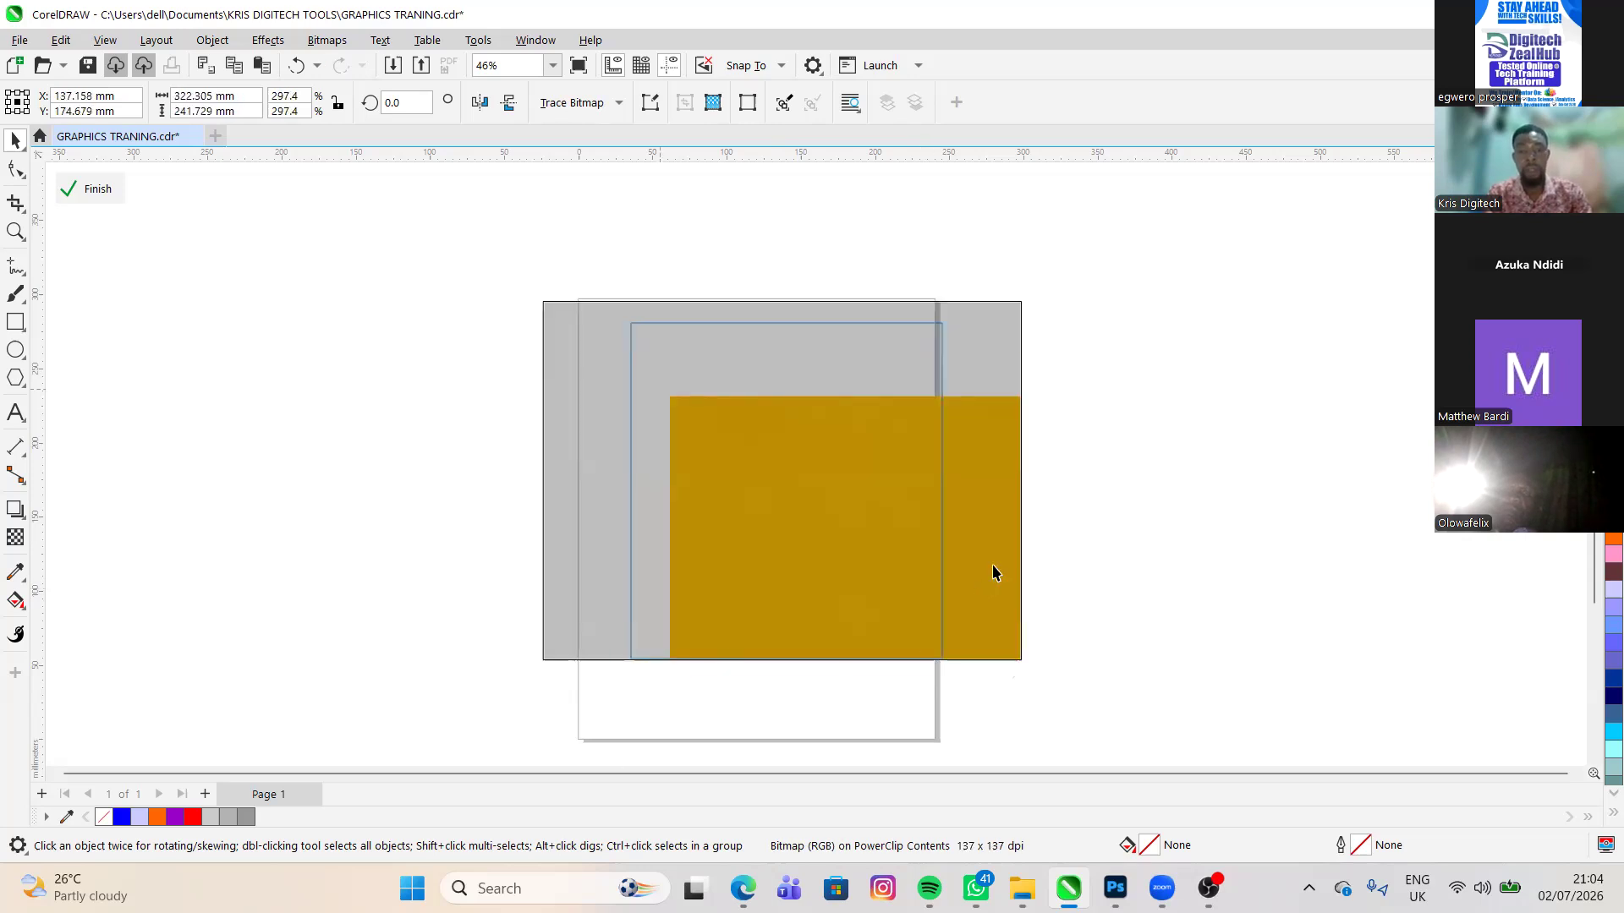
{"action": "scroll", "coordinate": [995, 573], "scroll_direction": "down", "scroll_amount": 3}
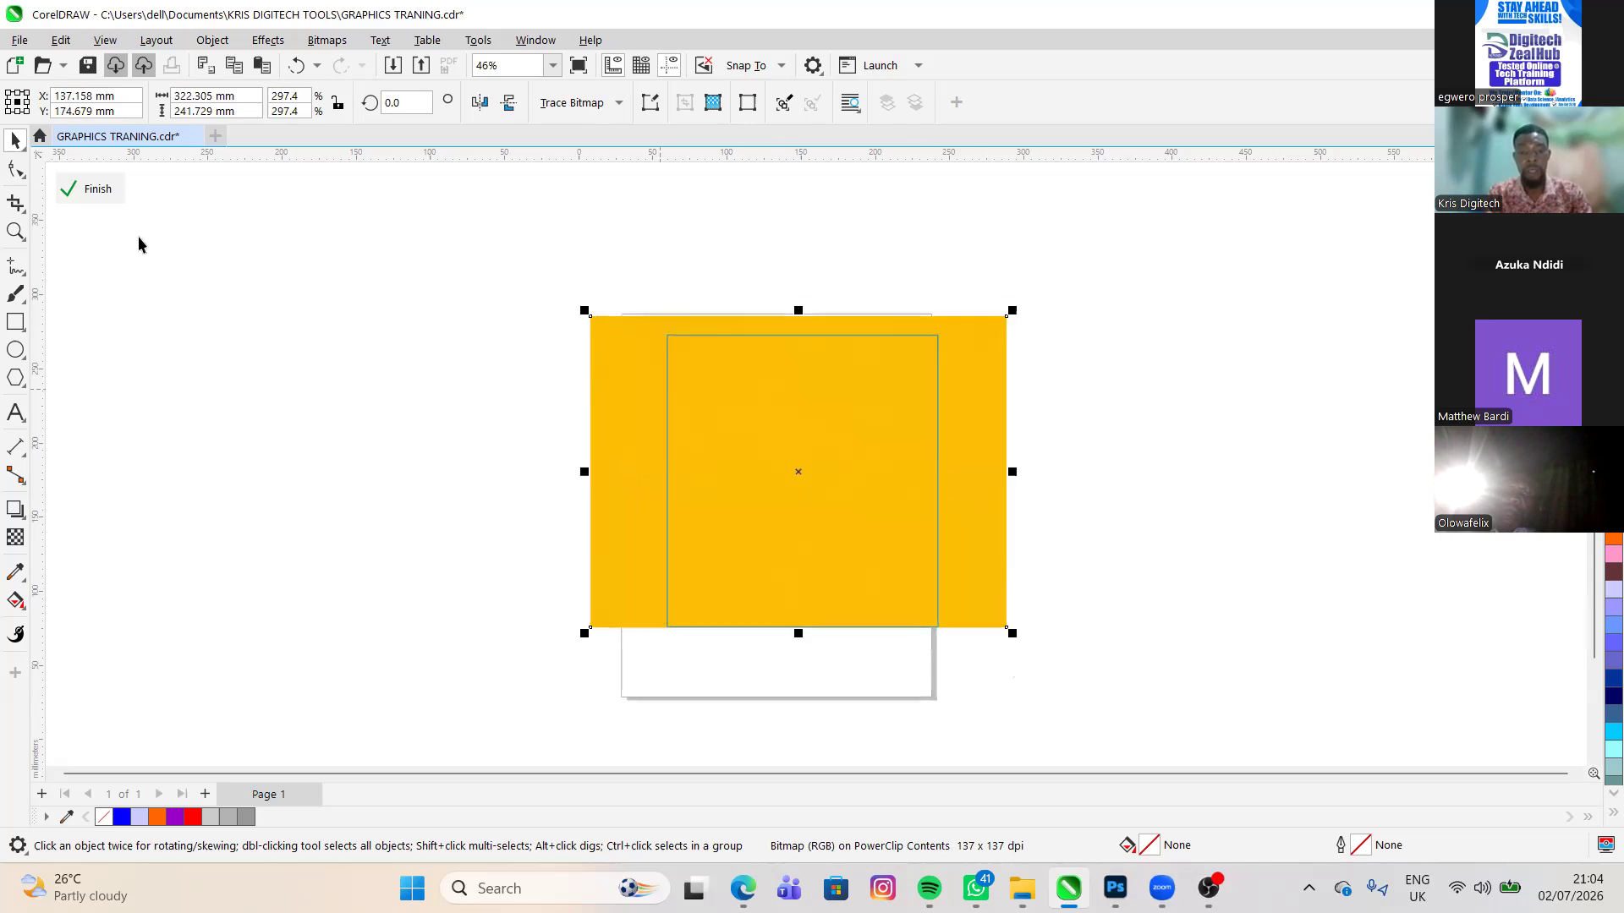
{"action": "scroll", "coordinate": [790, 387], "scroll_direction": "down", "scroll_amount": 2}
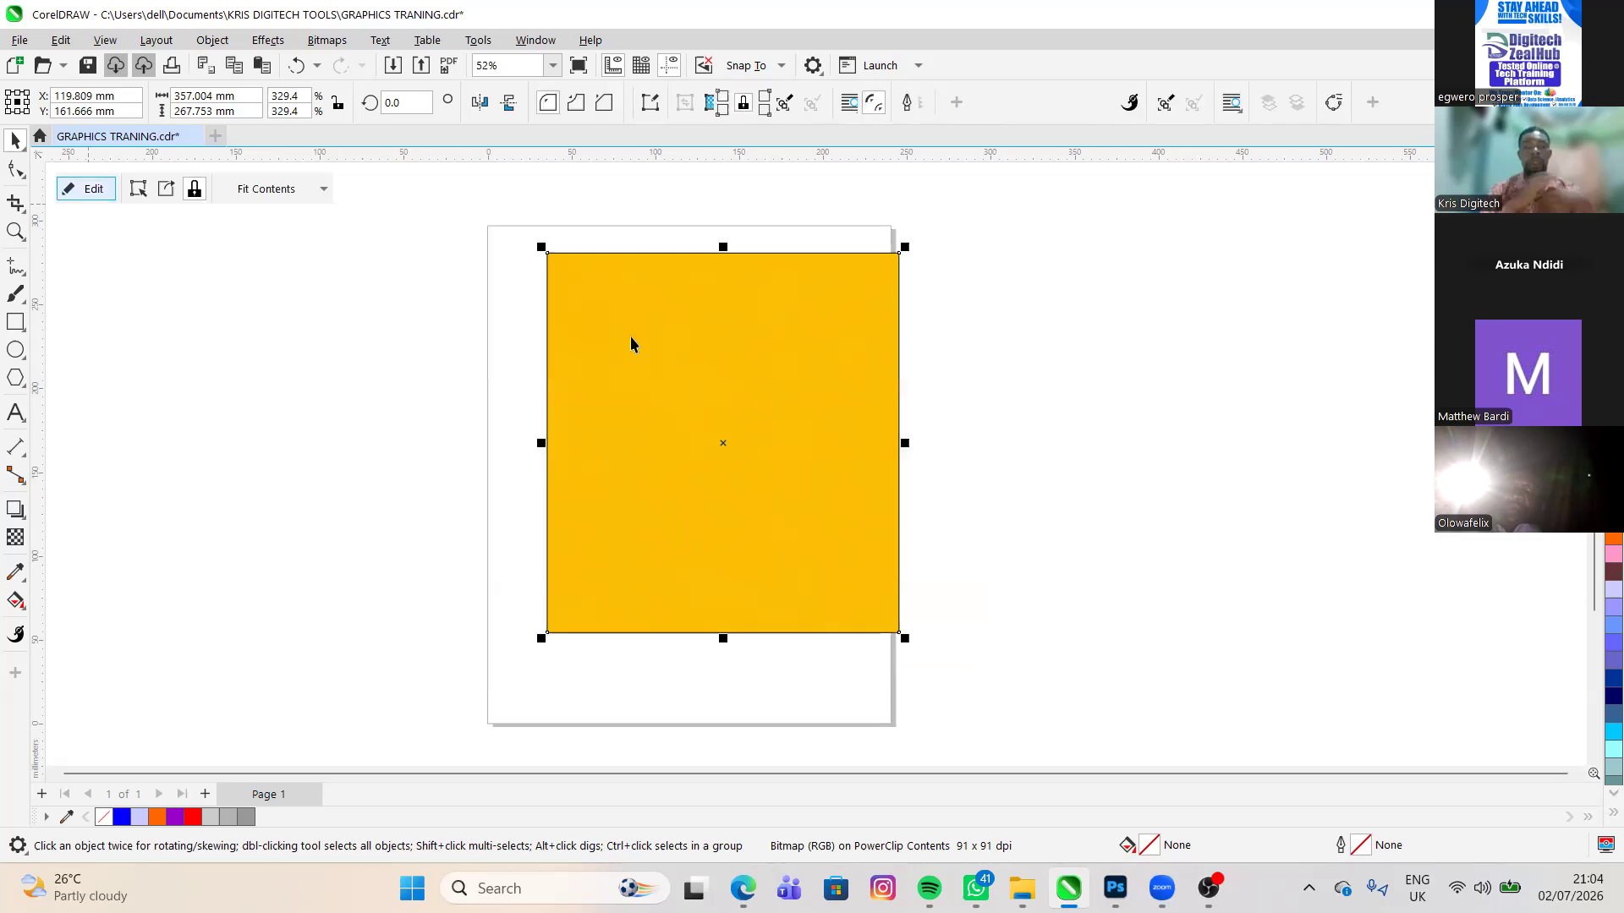
{"action": "left_click", "coordinate": [502, 353]}
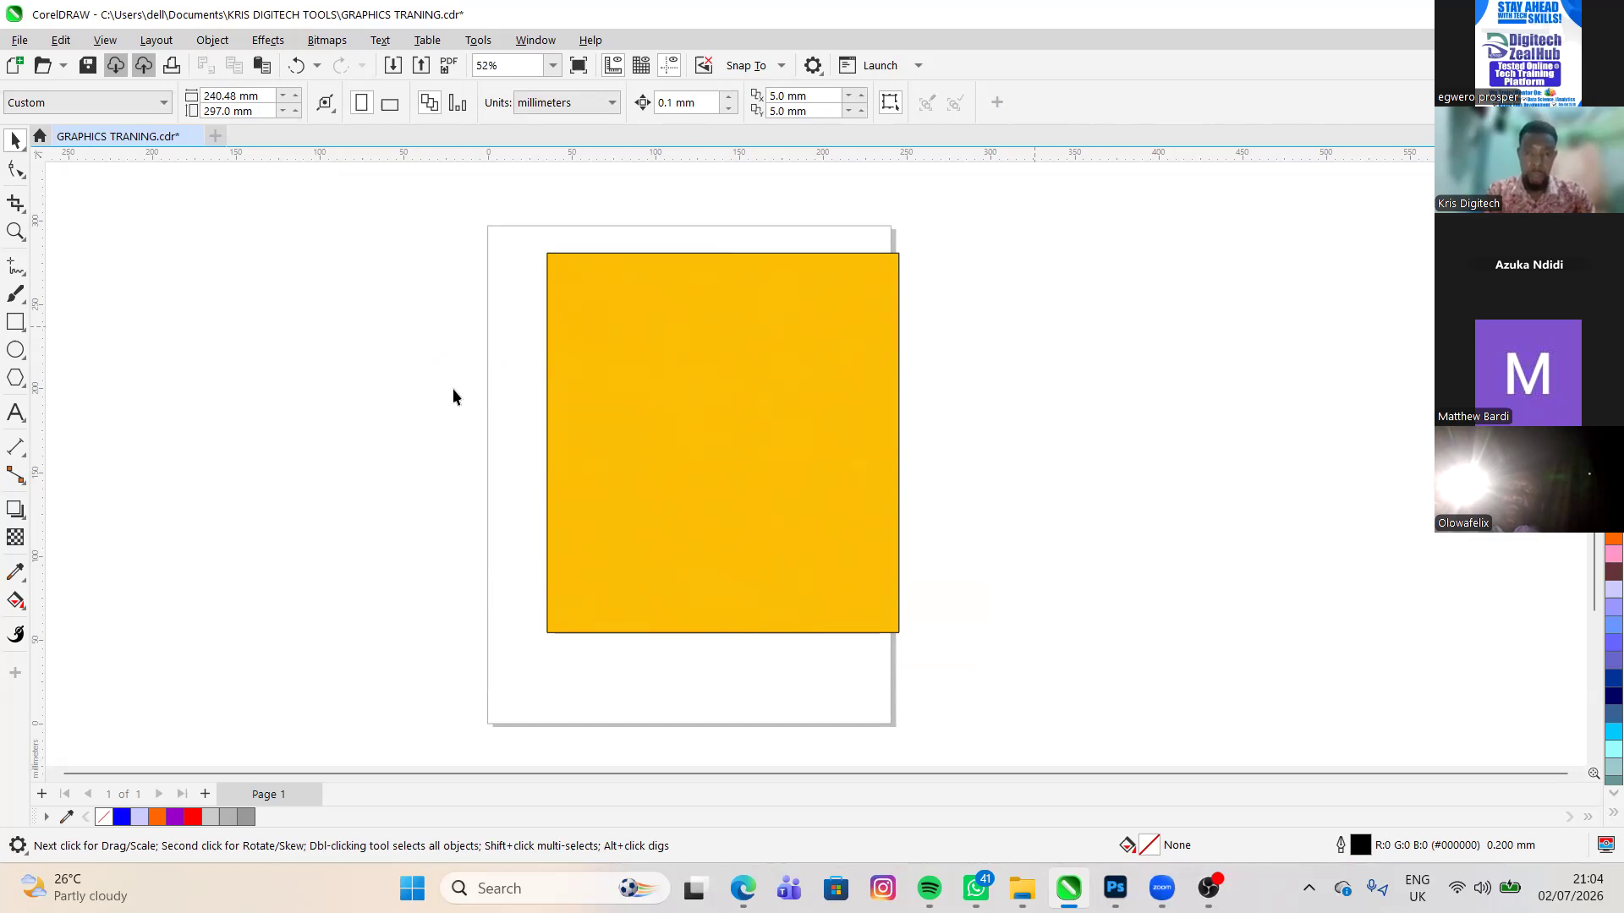
{"action": "scroll", "coordinate": [454, 388], "scroll_direction": "up", "scroll_amount": 1}
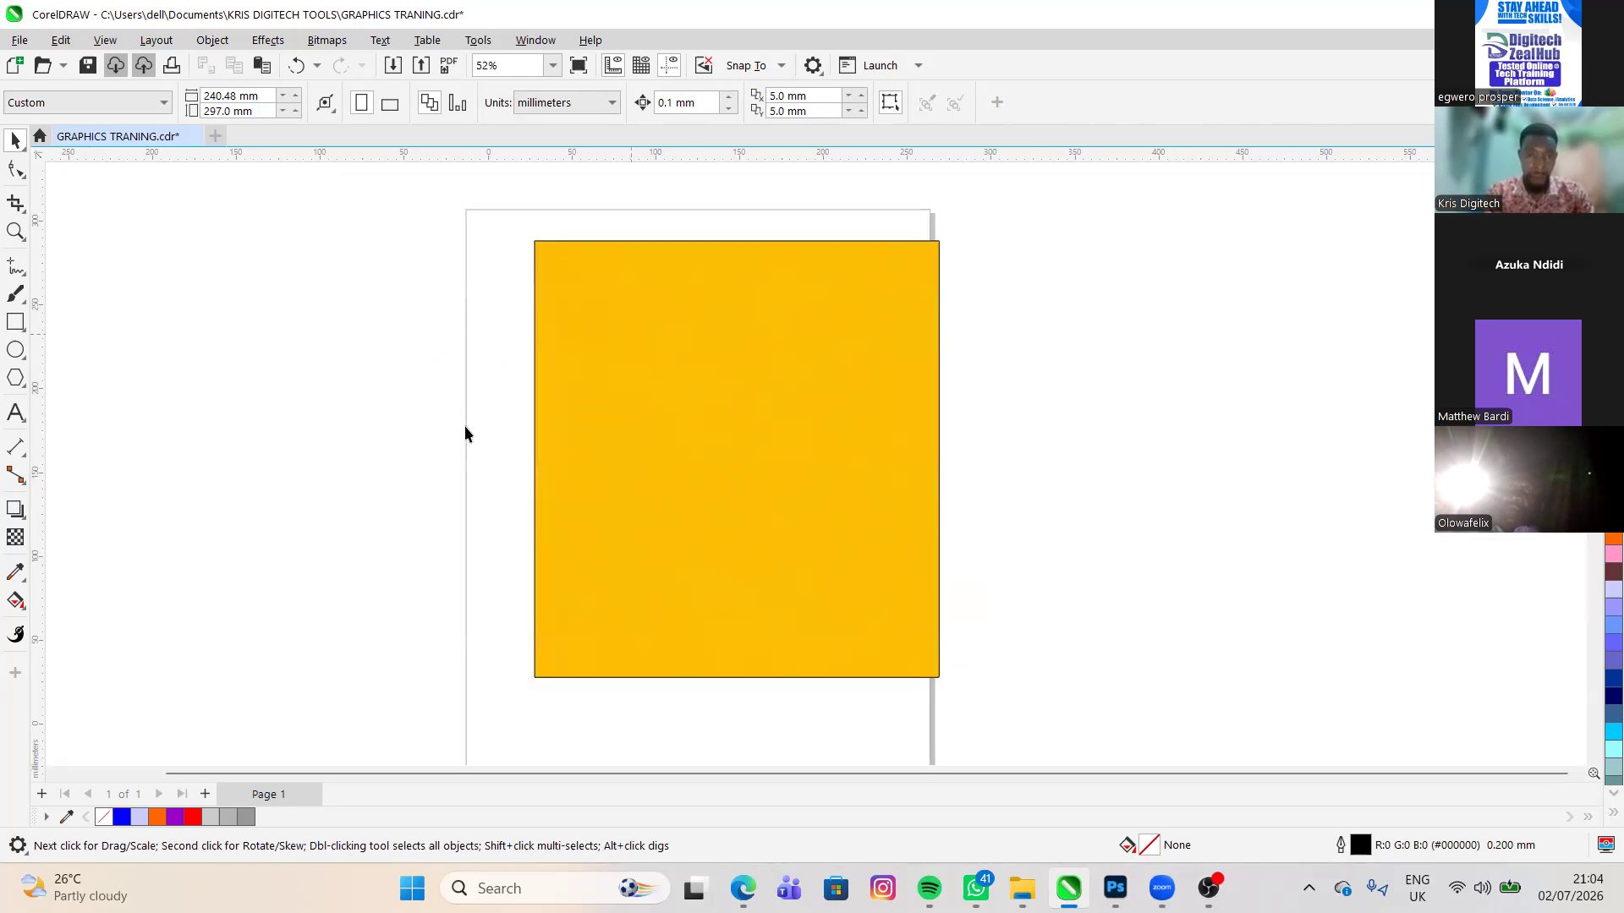
{"action": "scroll", "coordinate": [470, 373], "scroll_direction": "up", "scroll_amount": 4}
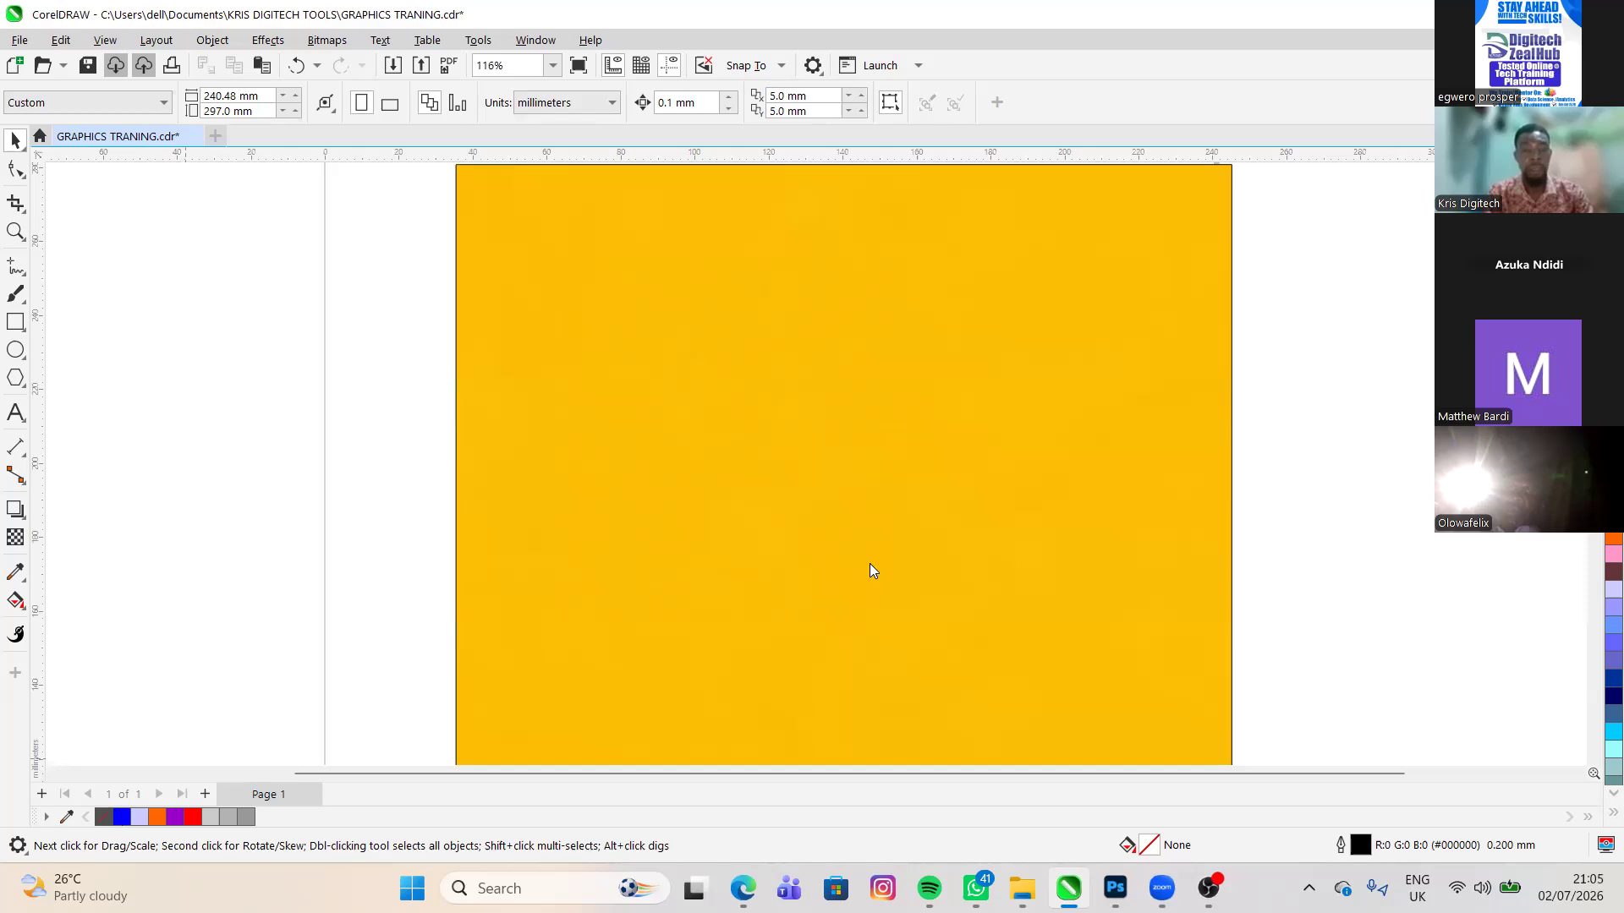
{"action": "key", "text": "F12"}
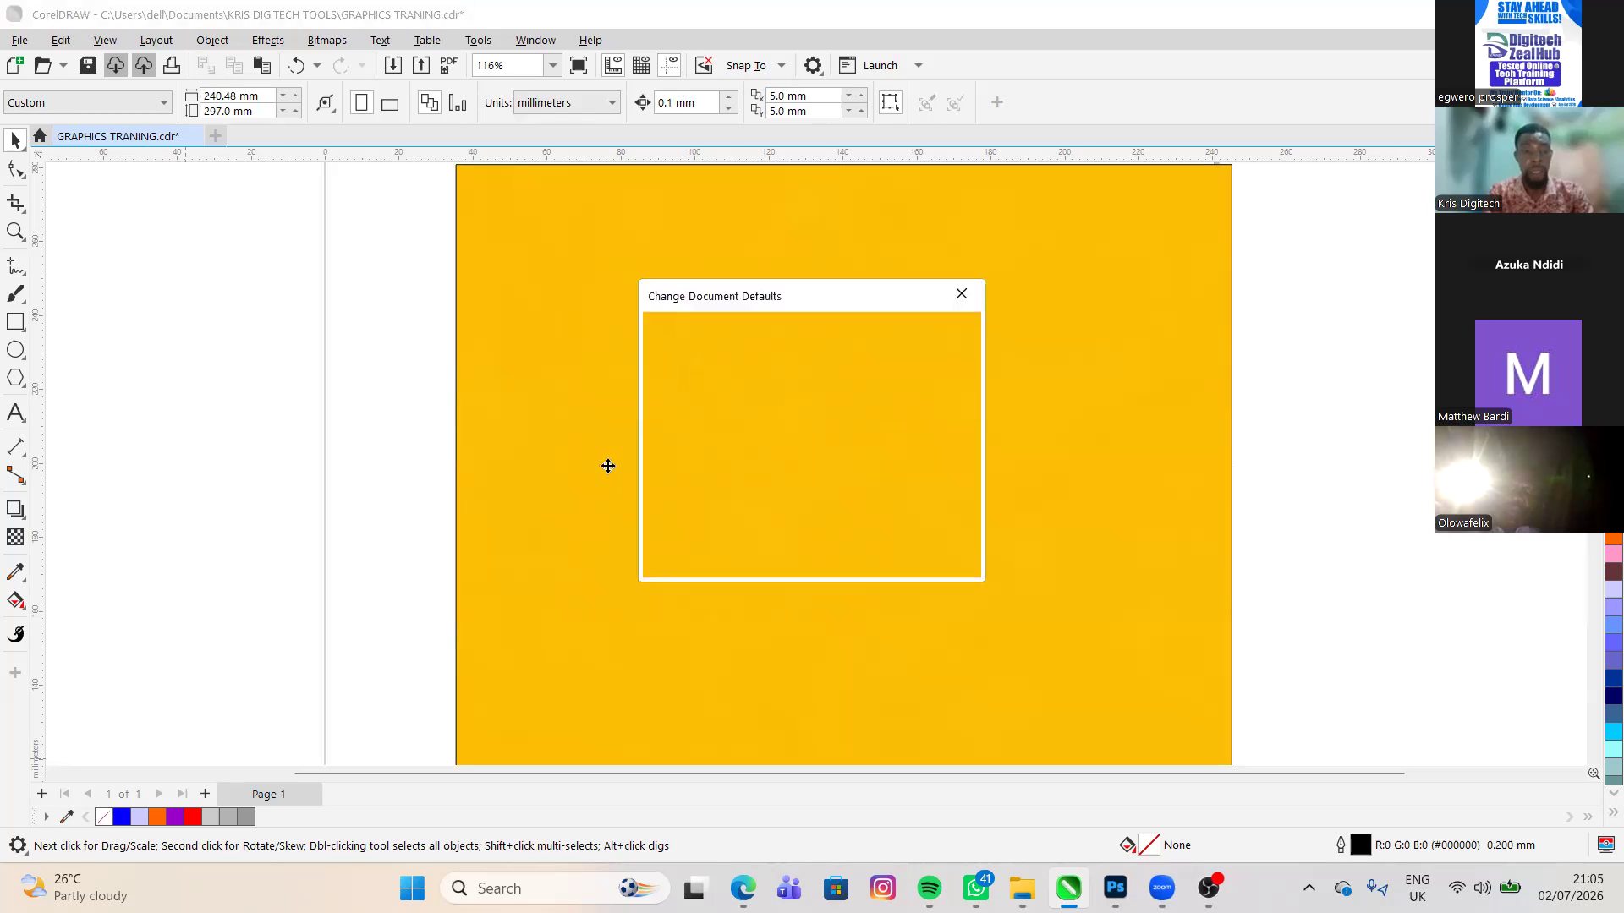
{"action": "key", "text": "Escape"}
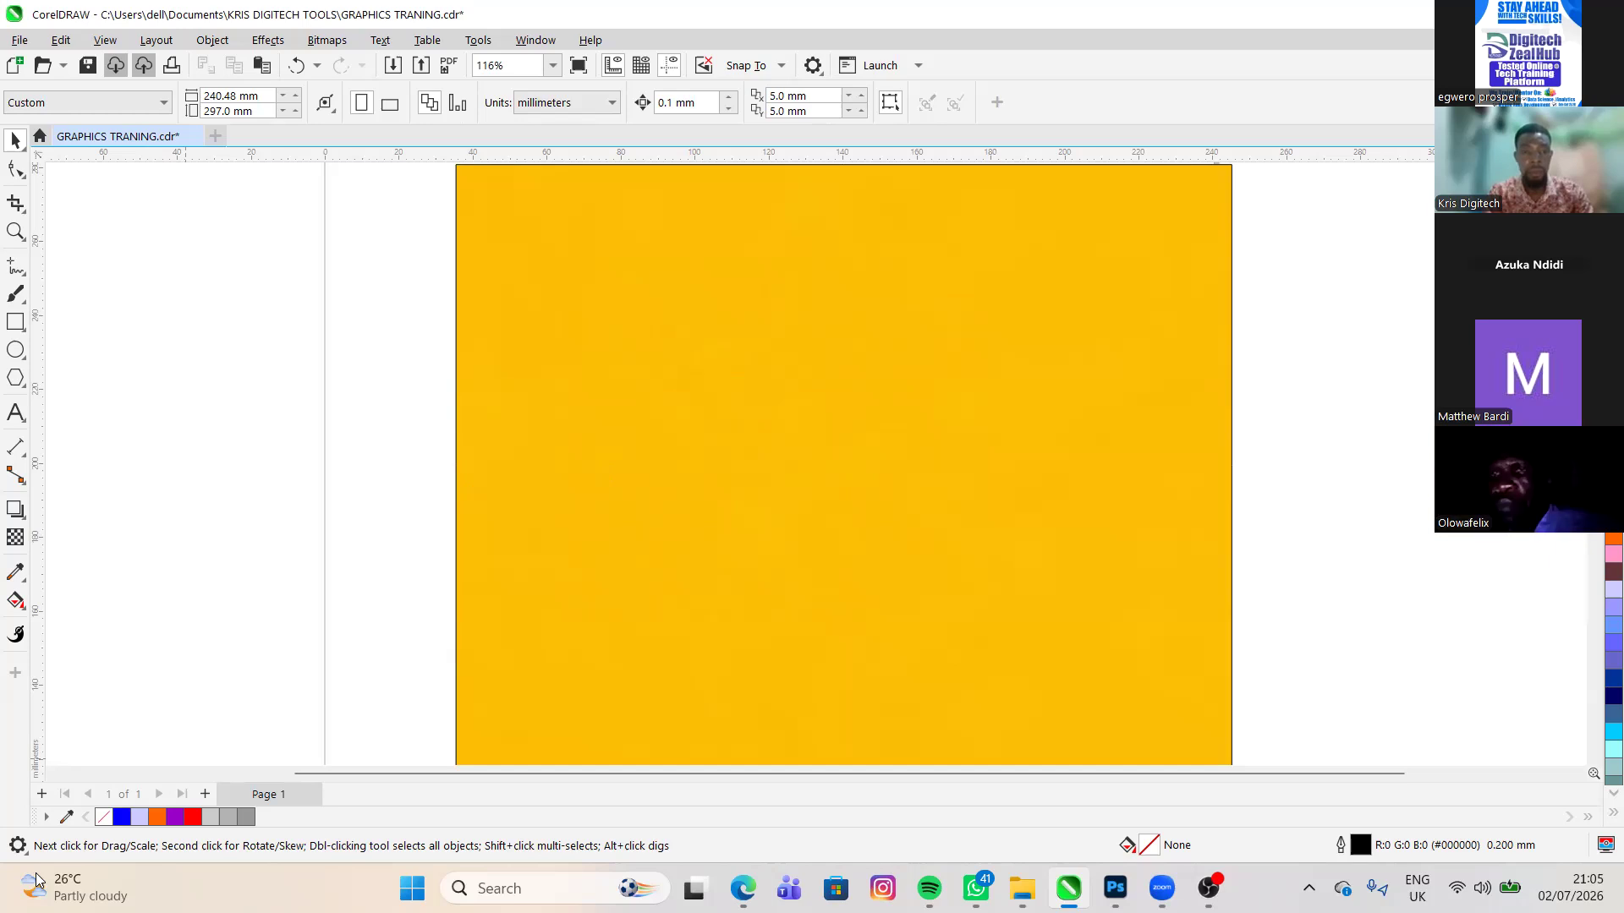
- Remove the outline from the PowerClip rectangle, undoing and redoing the removal to compare the edge
{"action": "right_click", "coordinate": [621, 501]}
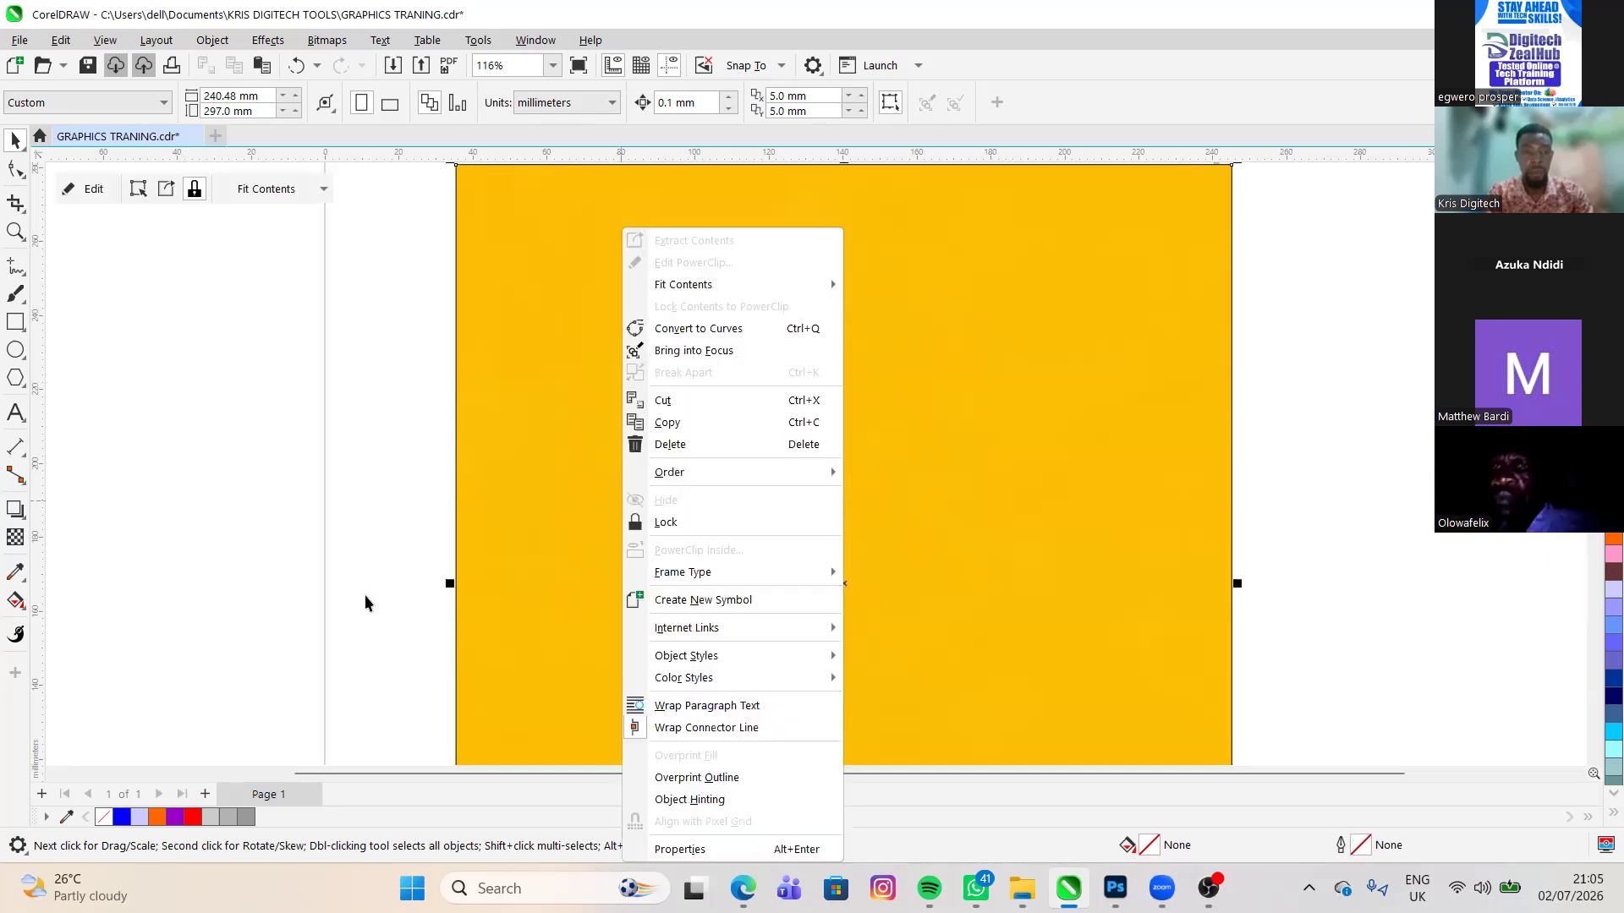
{"action": "left_click", "coordinate": [449, 501]}
{"action": "left_click", "coordinate": [458, 558]}
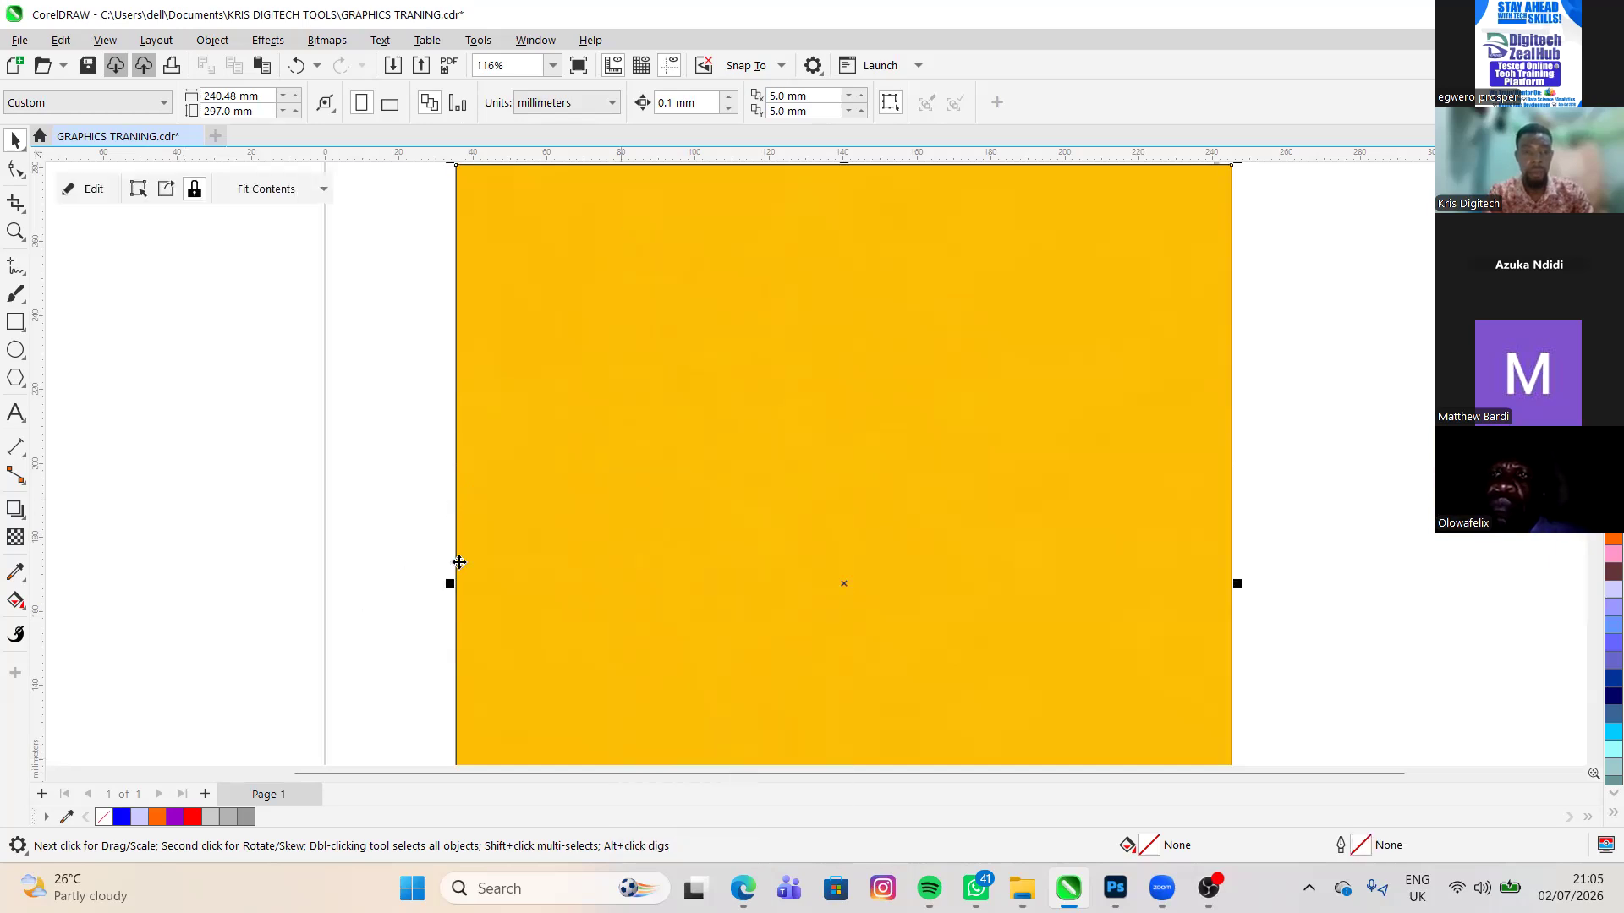
{"action": "key", "text": "ctrl+r"}
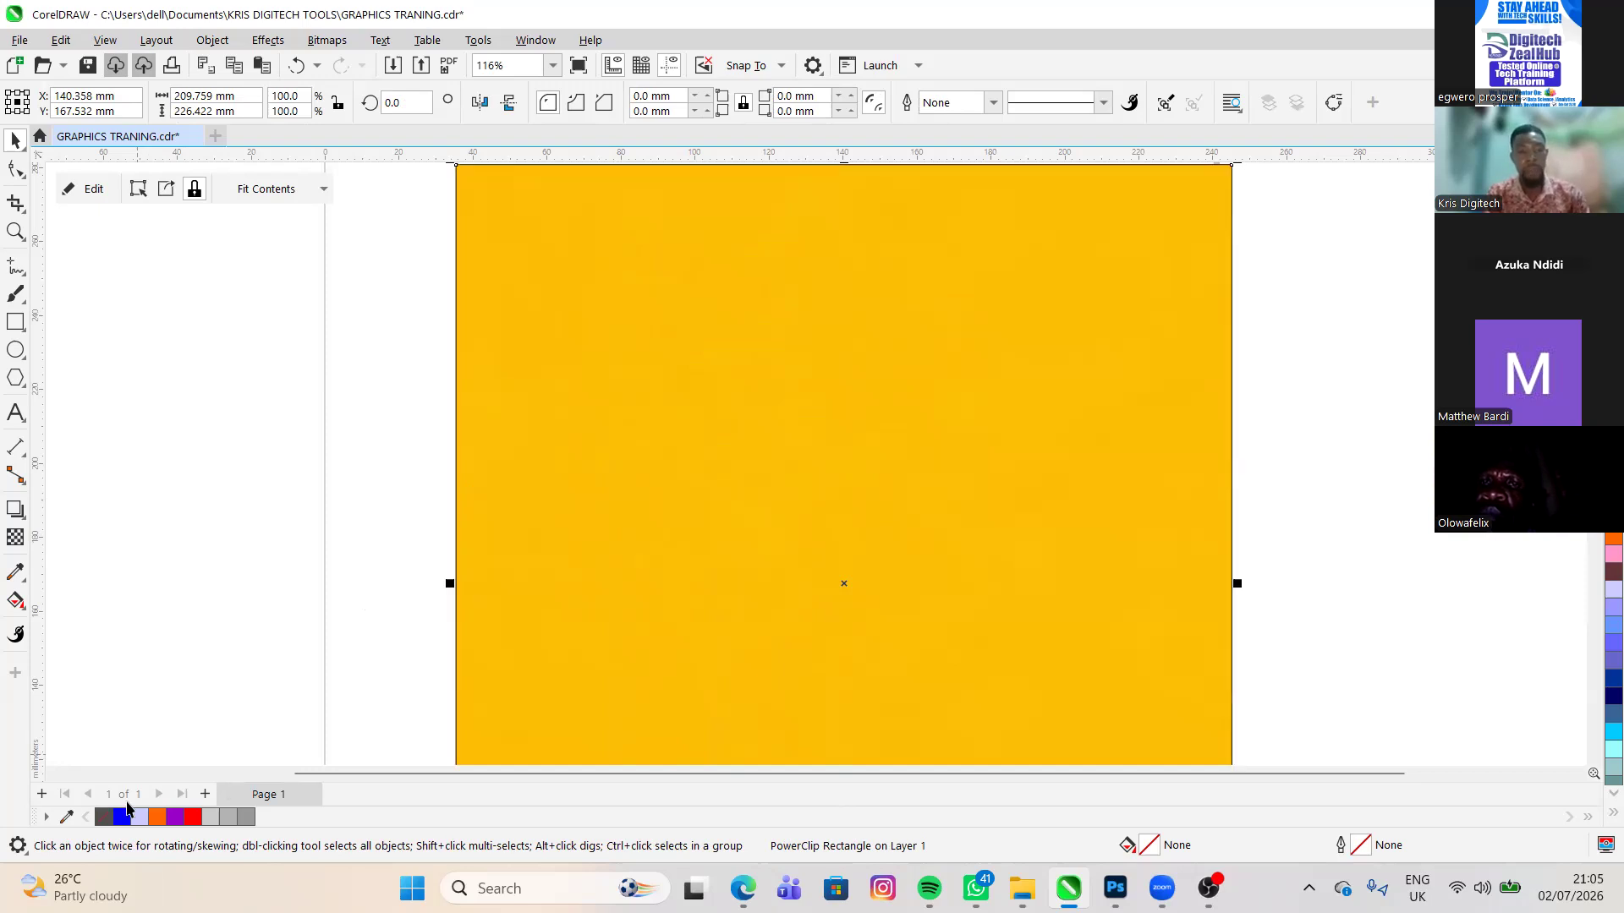
{"action": "key", "text": "Escape"}
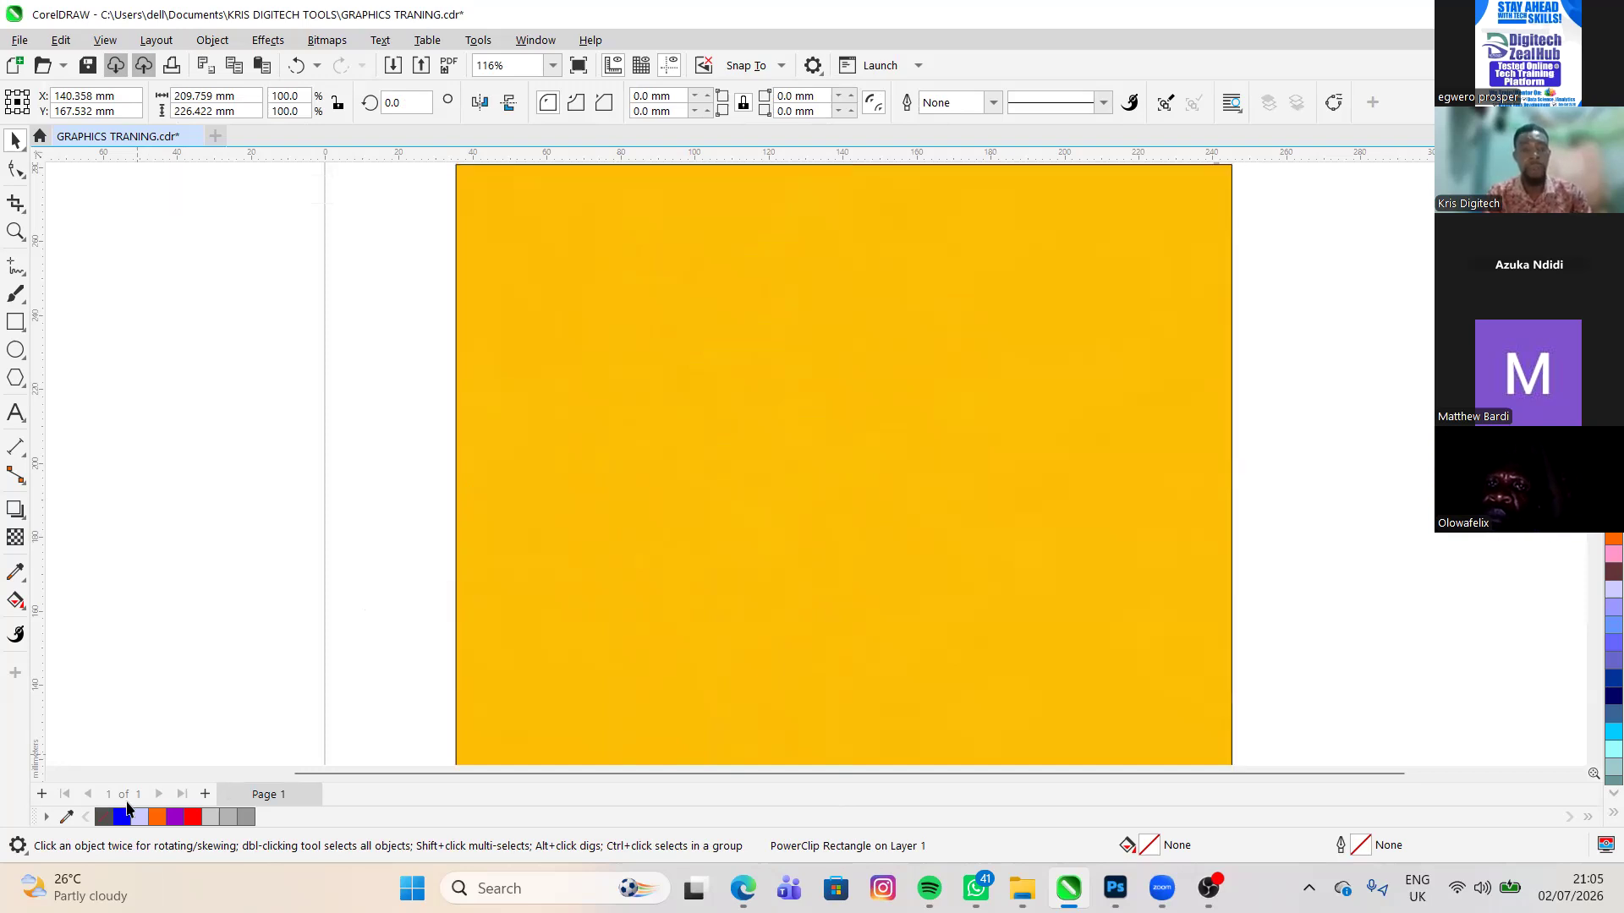
{"action": "key", "text": "ctrl+z"}
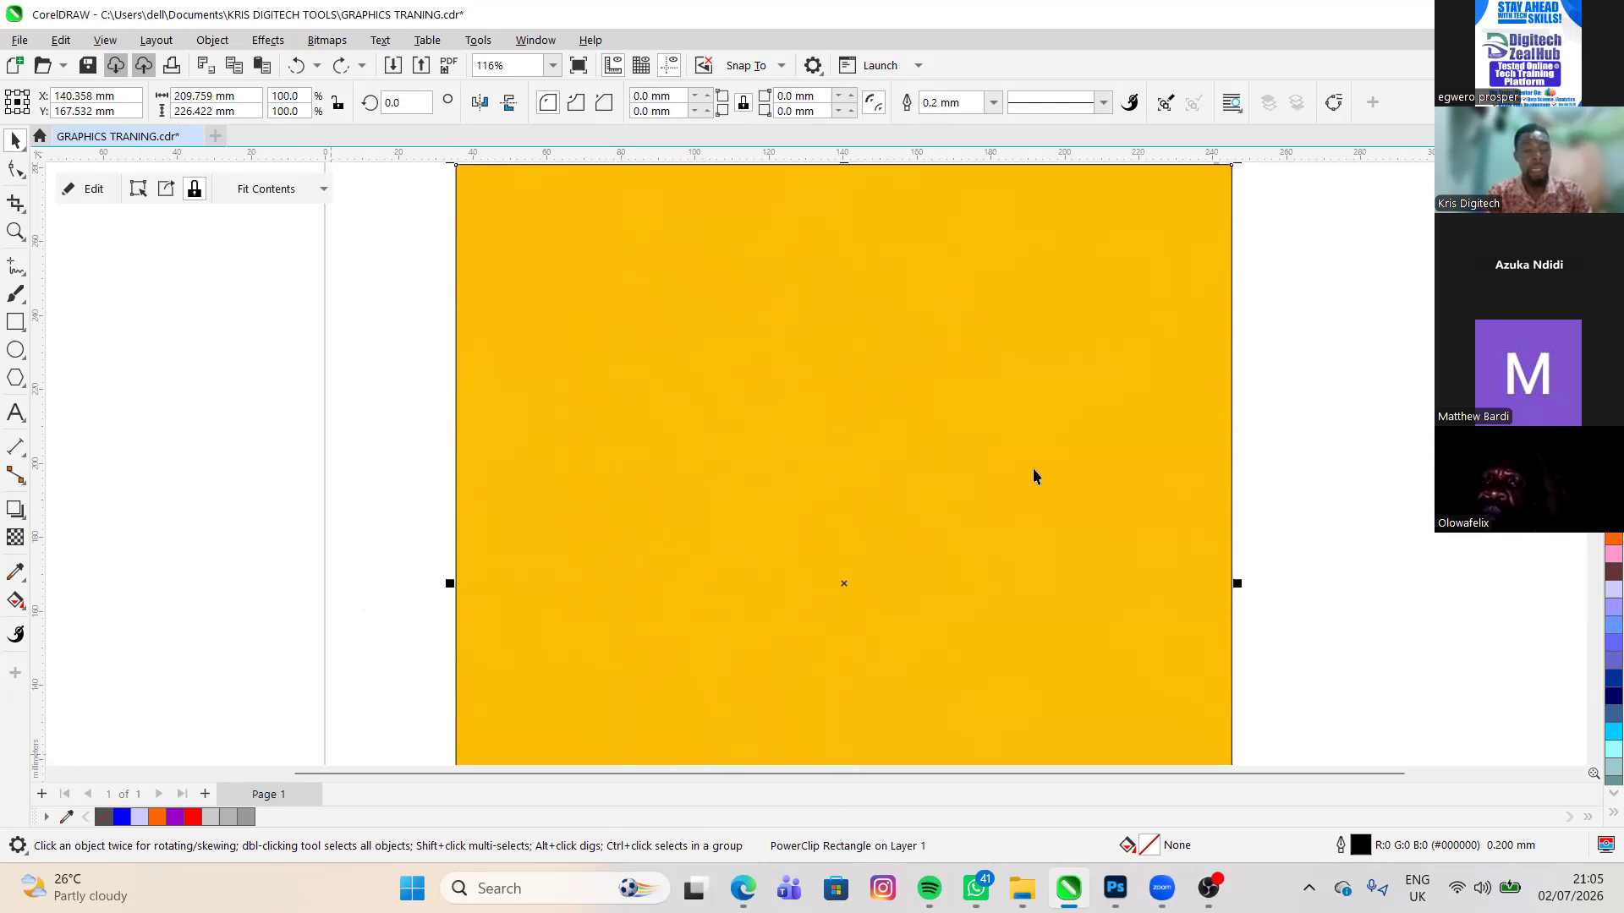
{"action": "key", "text": "ctrl+shift+z"}
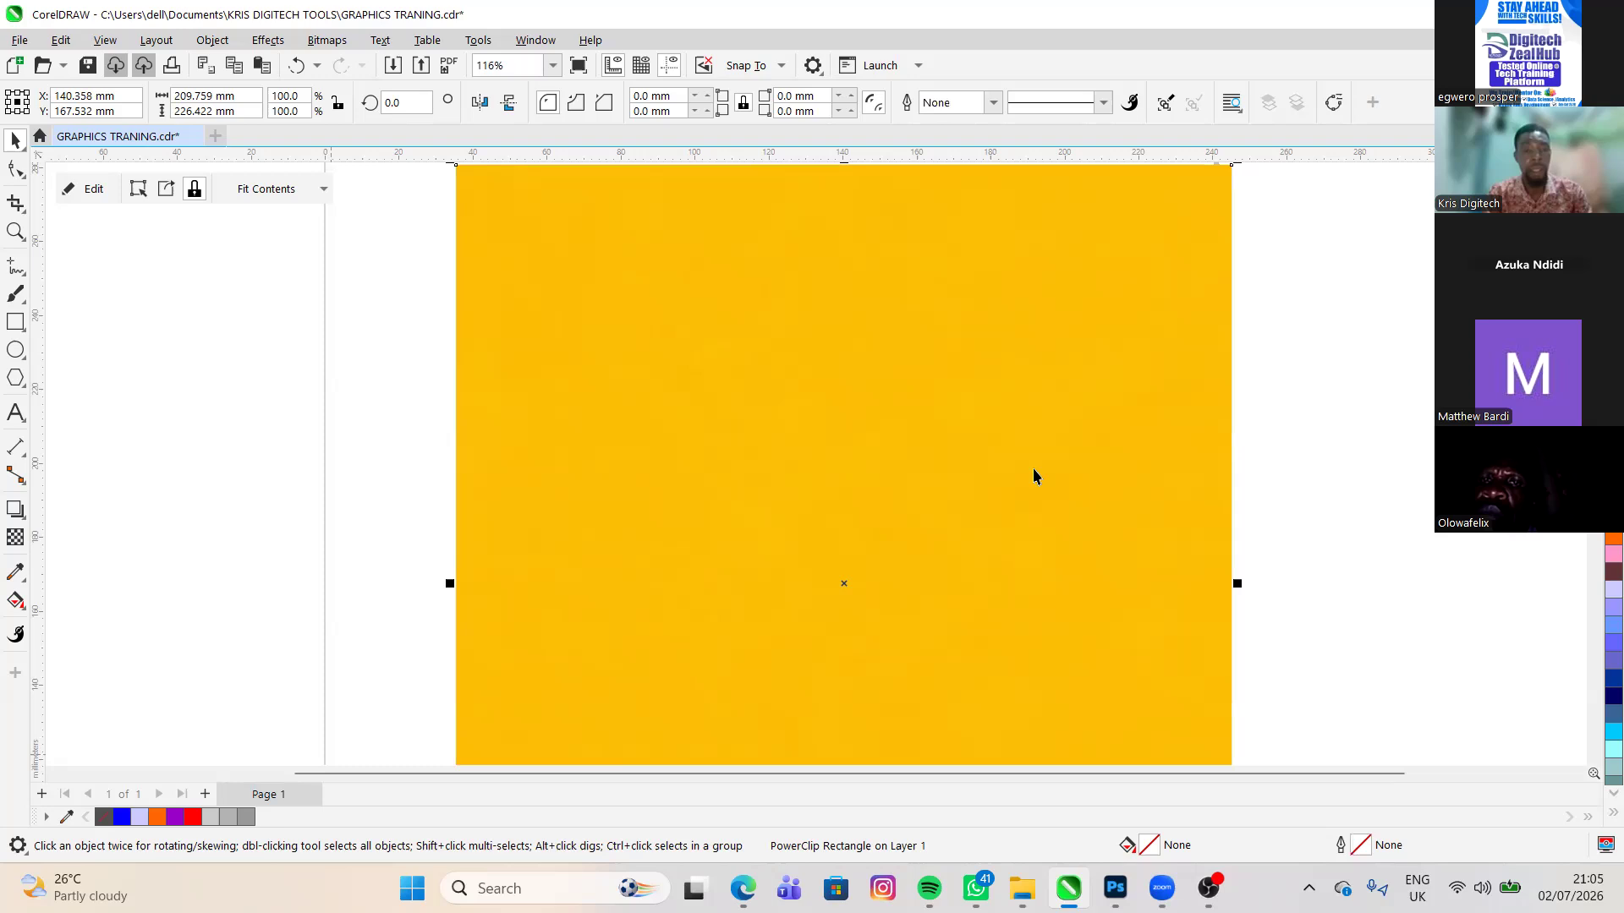
- Open the contents of the yellow PowerClip rectangle for editing
{"action": "scroll", "coordinate": [393, 392], "scroll_direction": "up", "scroll_amount": 1}
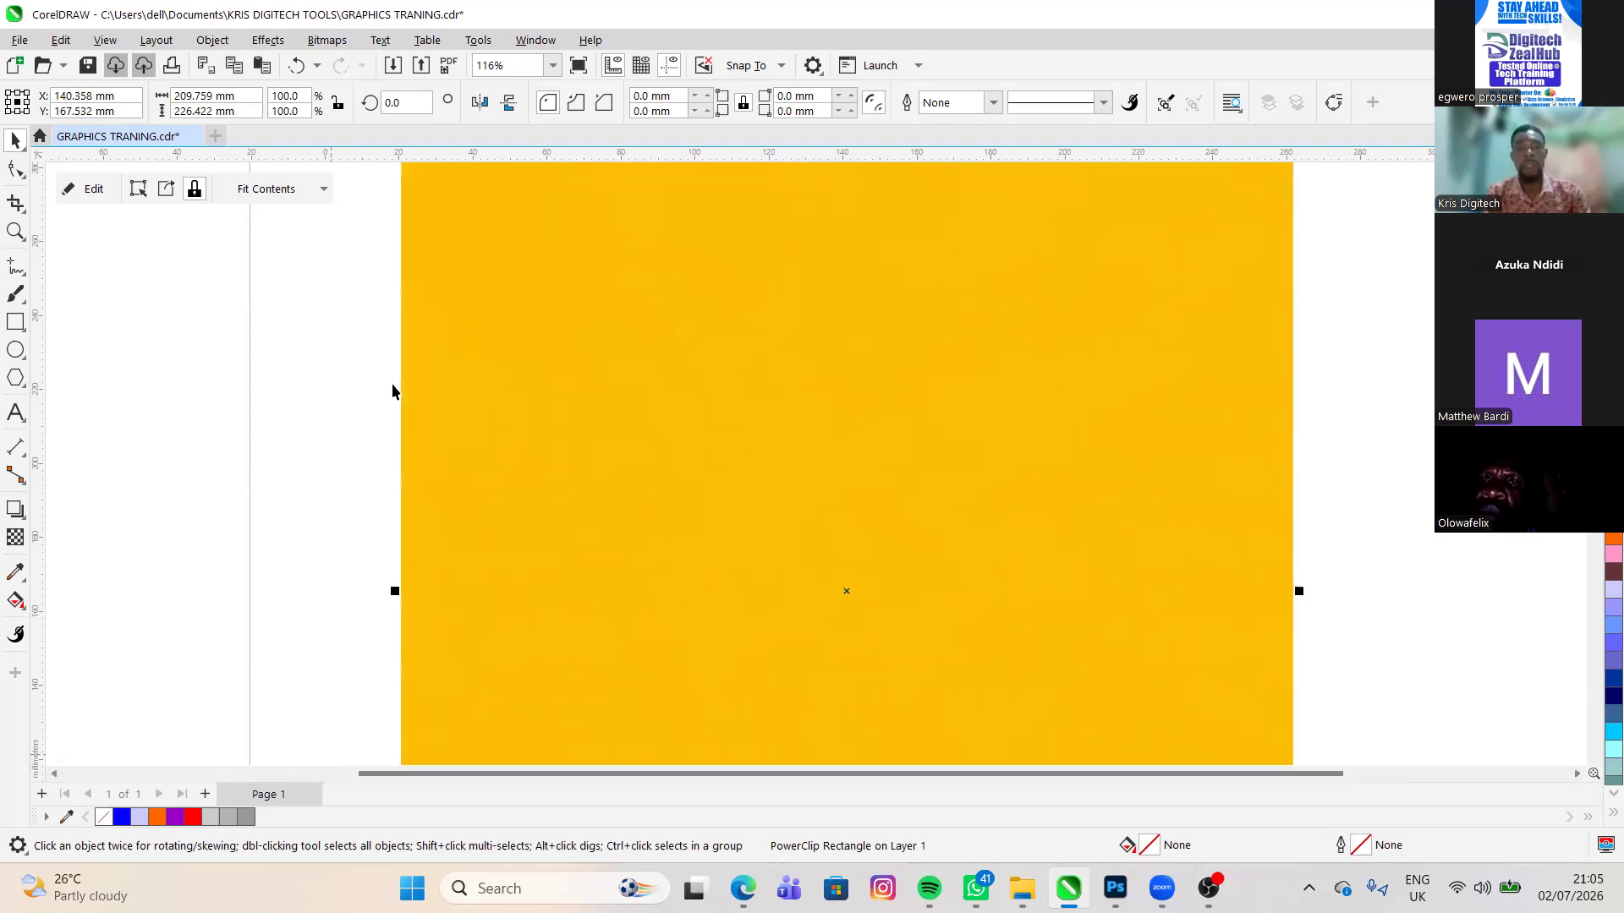
{"action": "left_click", "coordinate": [87, 195]}
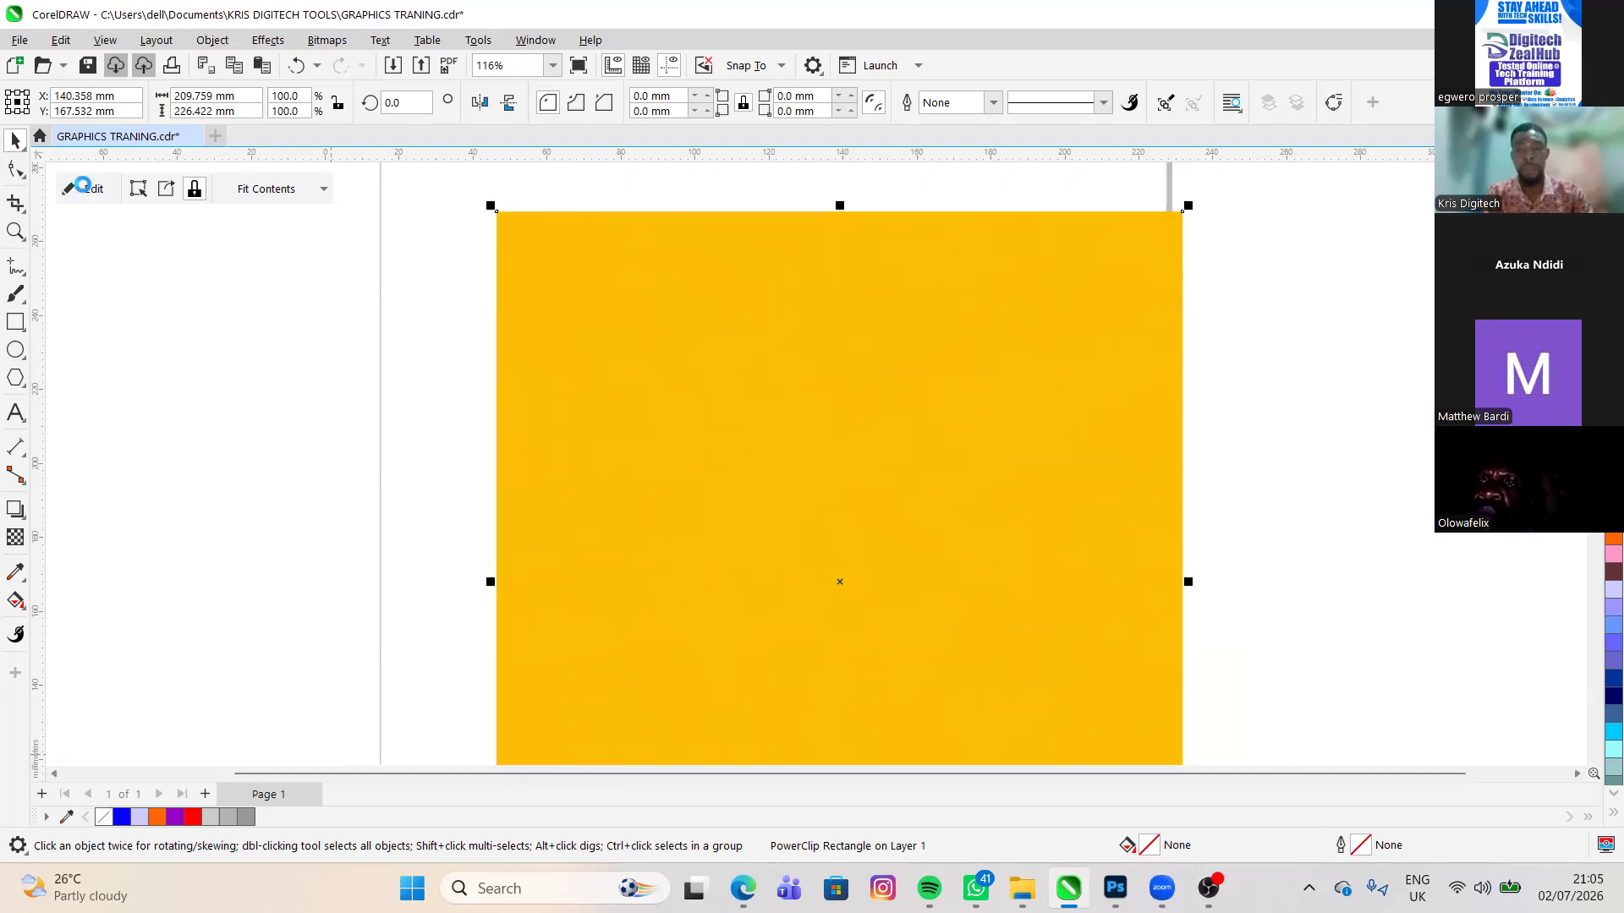
{"action": "left_click", "coordinate": [497, 419]}
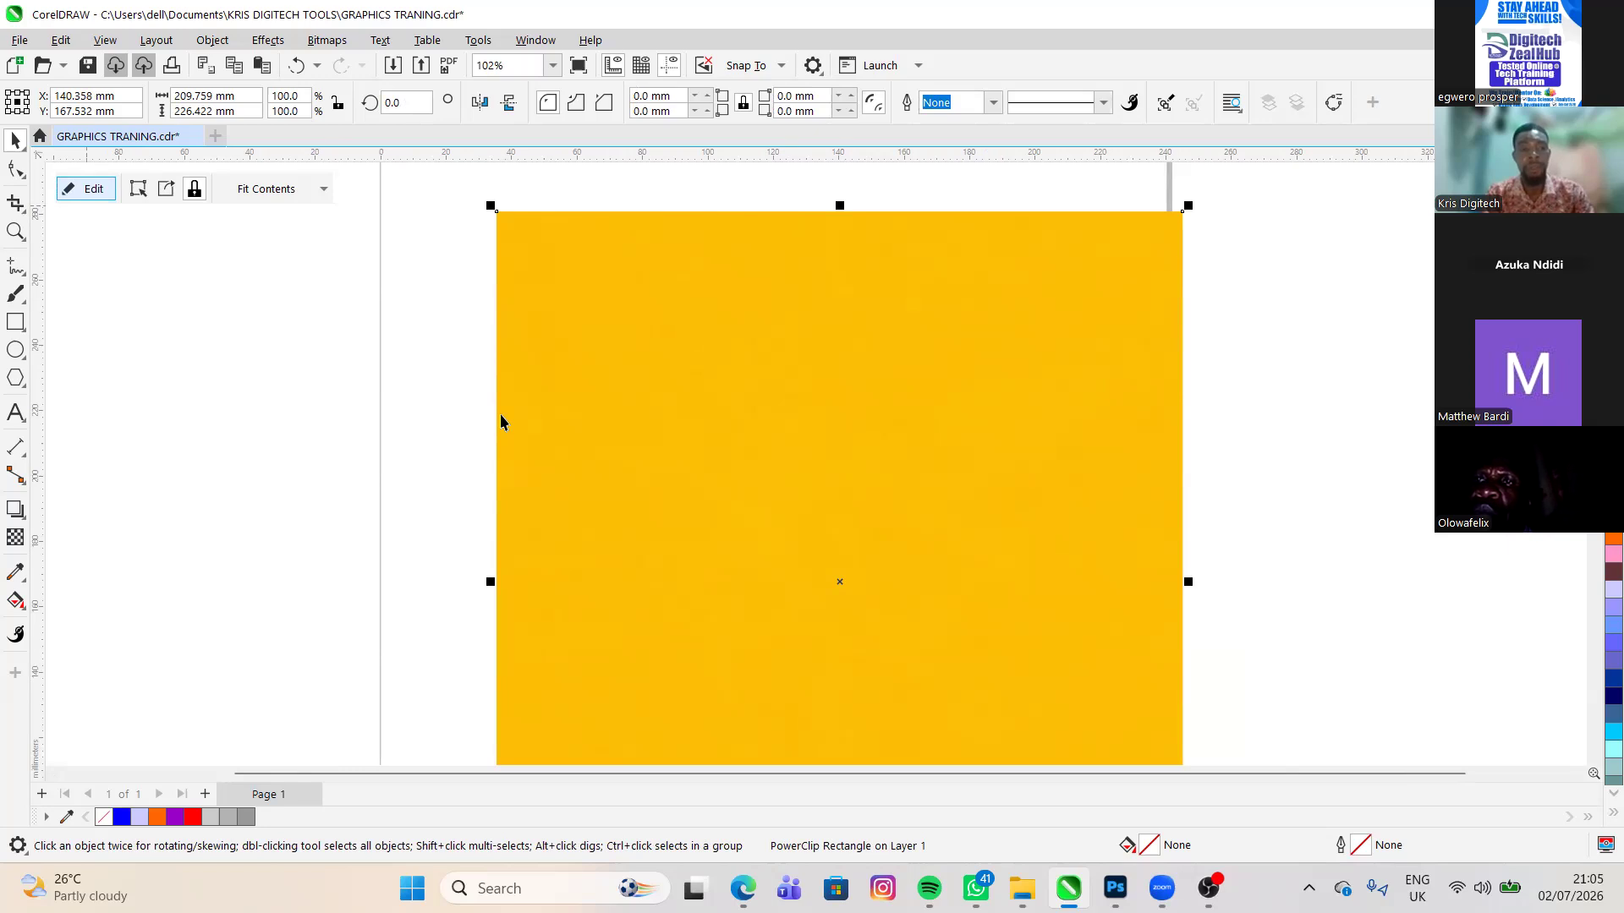
{"action": "double_click", "coordinate": [500, 414]}
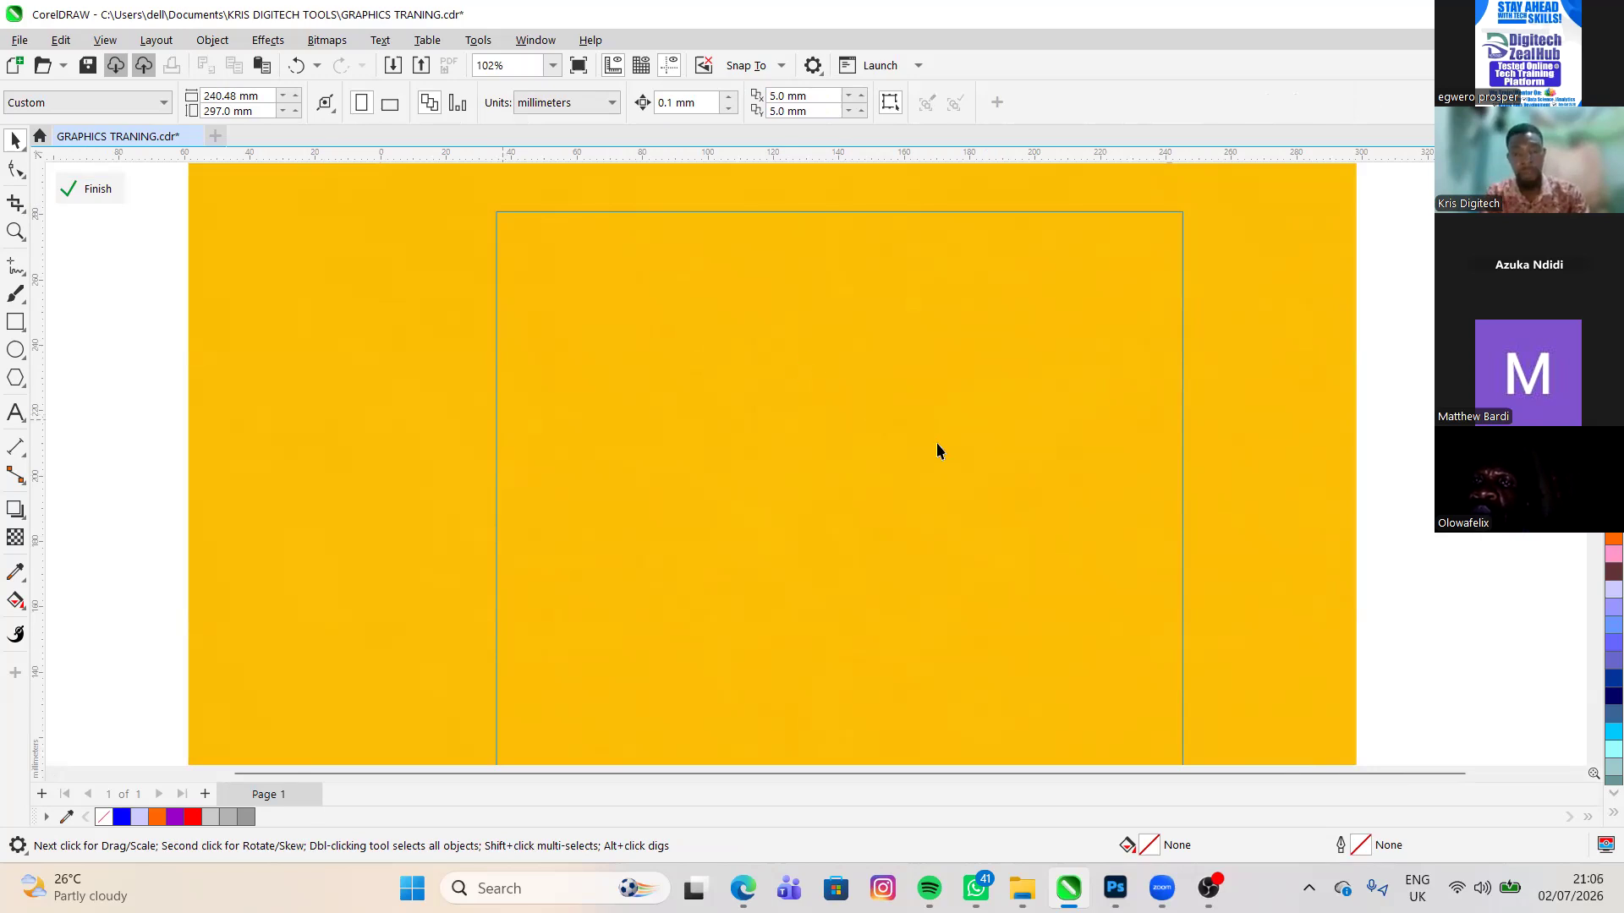
{"action": "scroll", "coordinate": [870, 419], "scroll_direction": "down", "scroll_amount": 1}
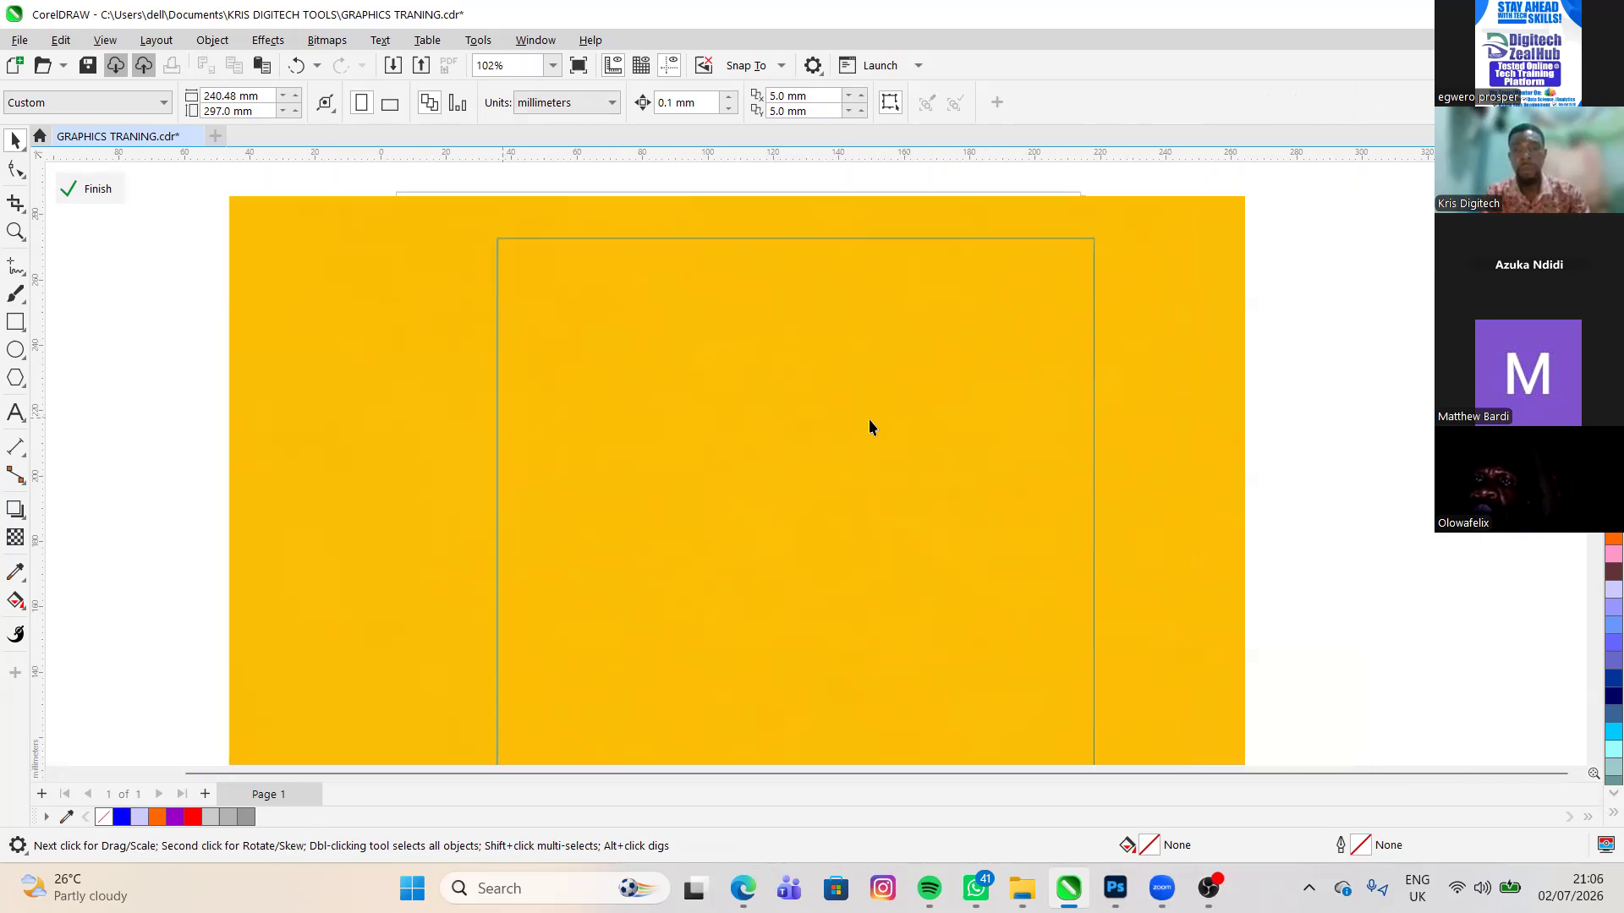
{"action": "scroll", "coordinate": [869, 420], "scroll_direction": "down", "scroll_amount": 2}
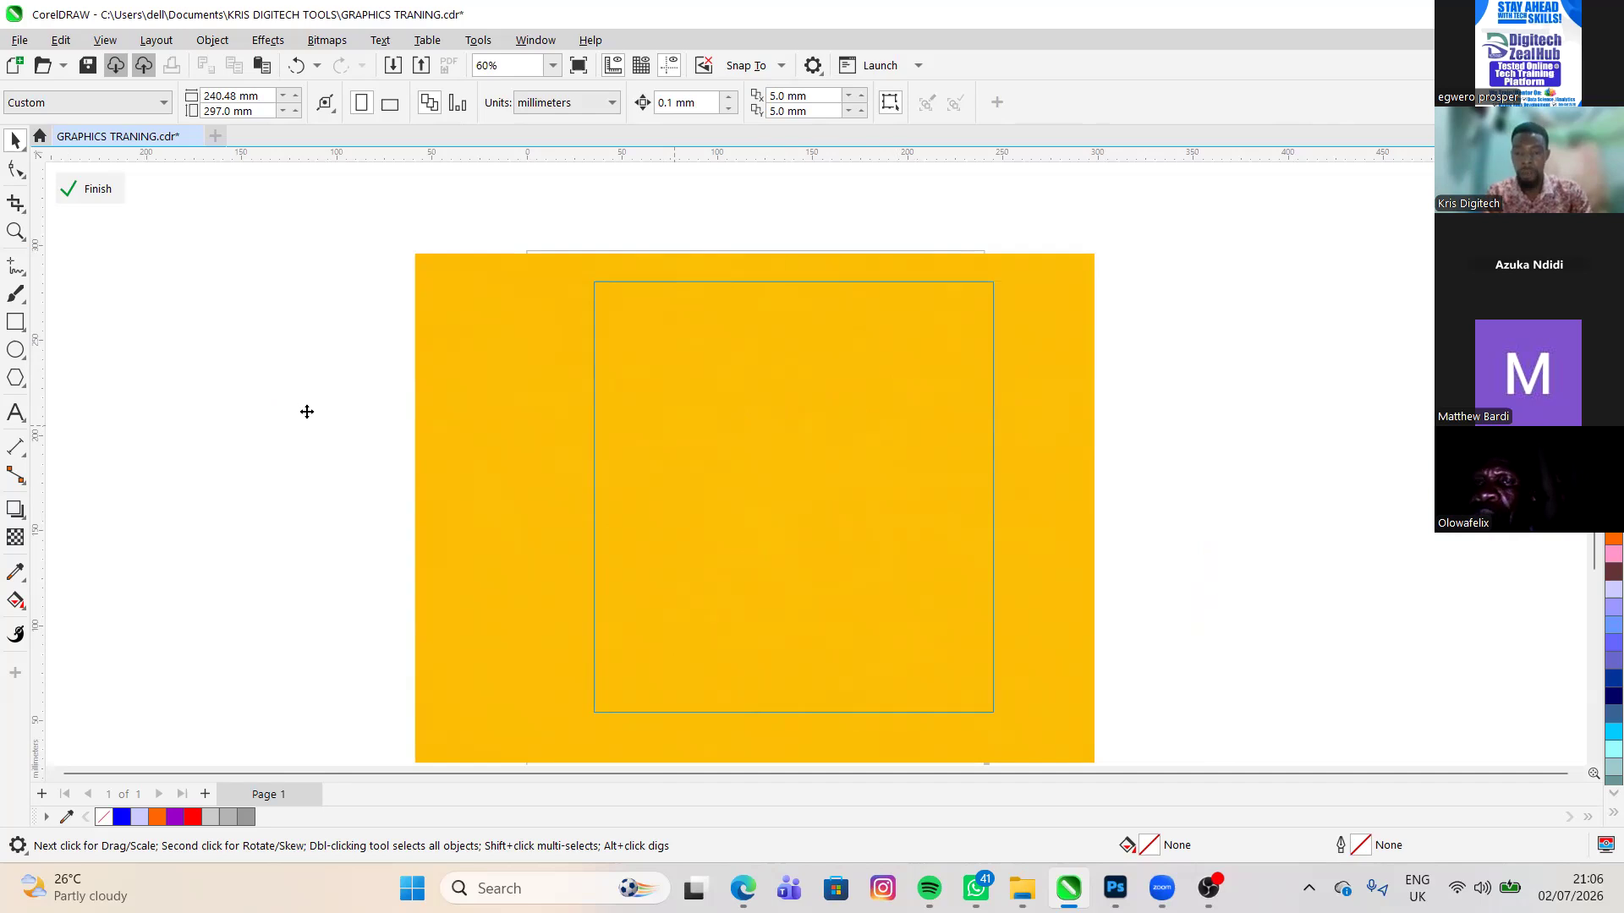
- Bring the Untitled-1 flyer image from the Documents folder in File Explorer into the PowerClip contents, left of the yellow image
{"action": "key", "text": "alt+Tab"}
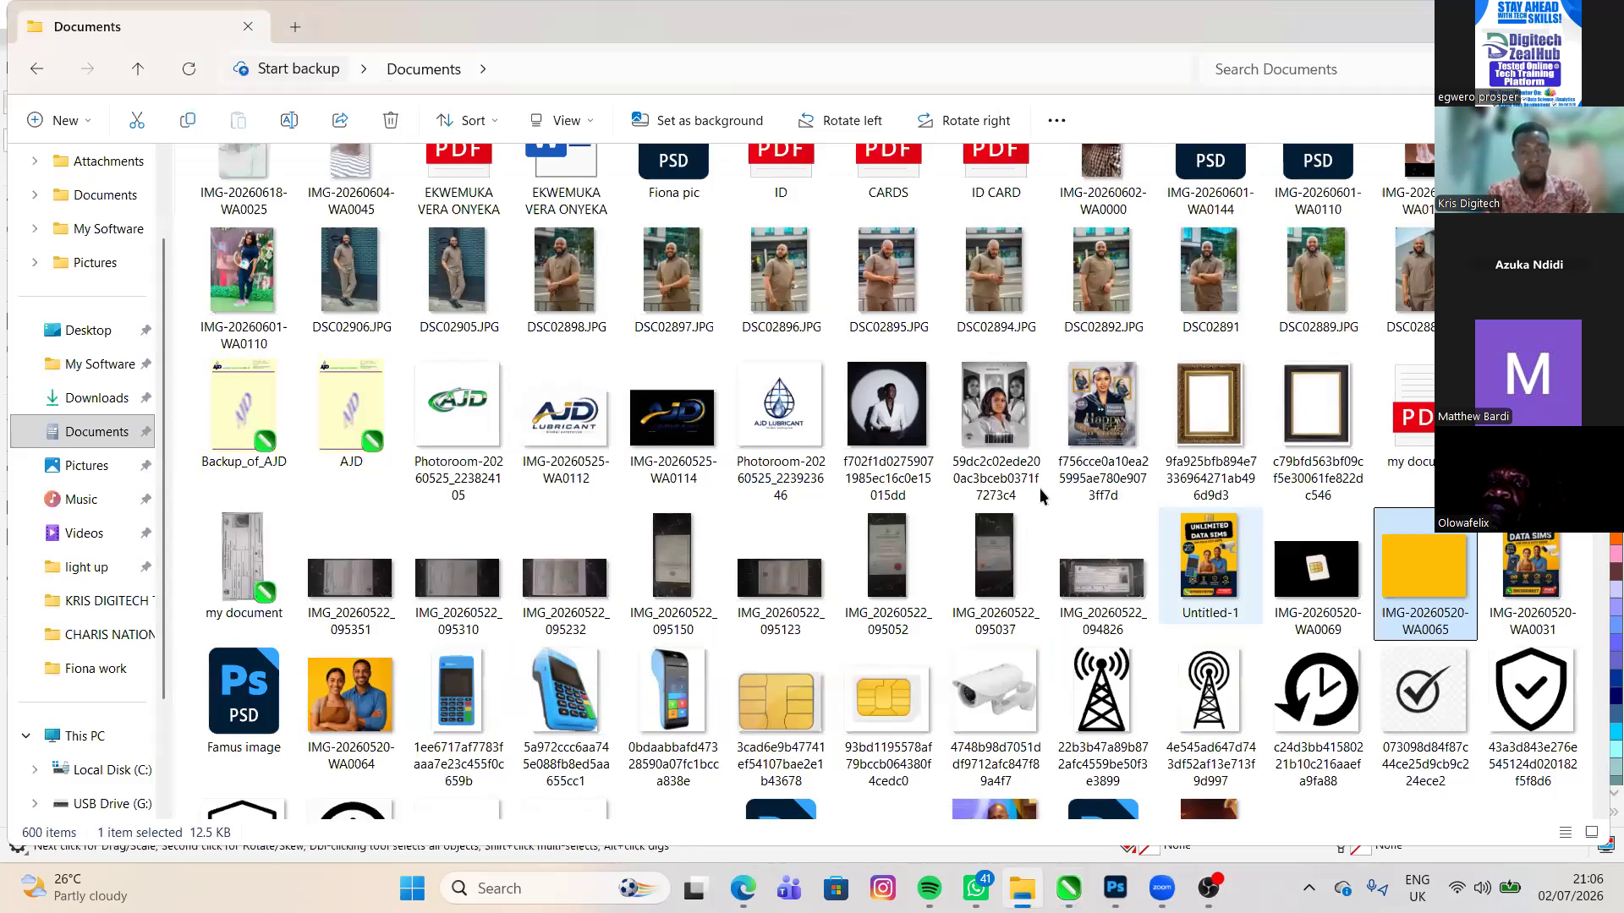
{"action": "key", "text": "alt+Tab"}
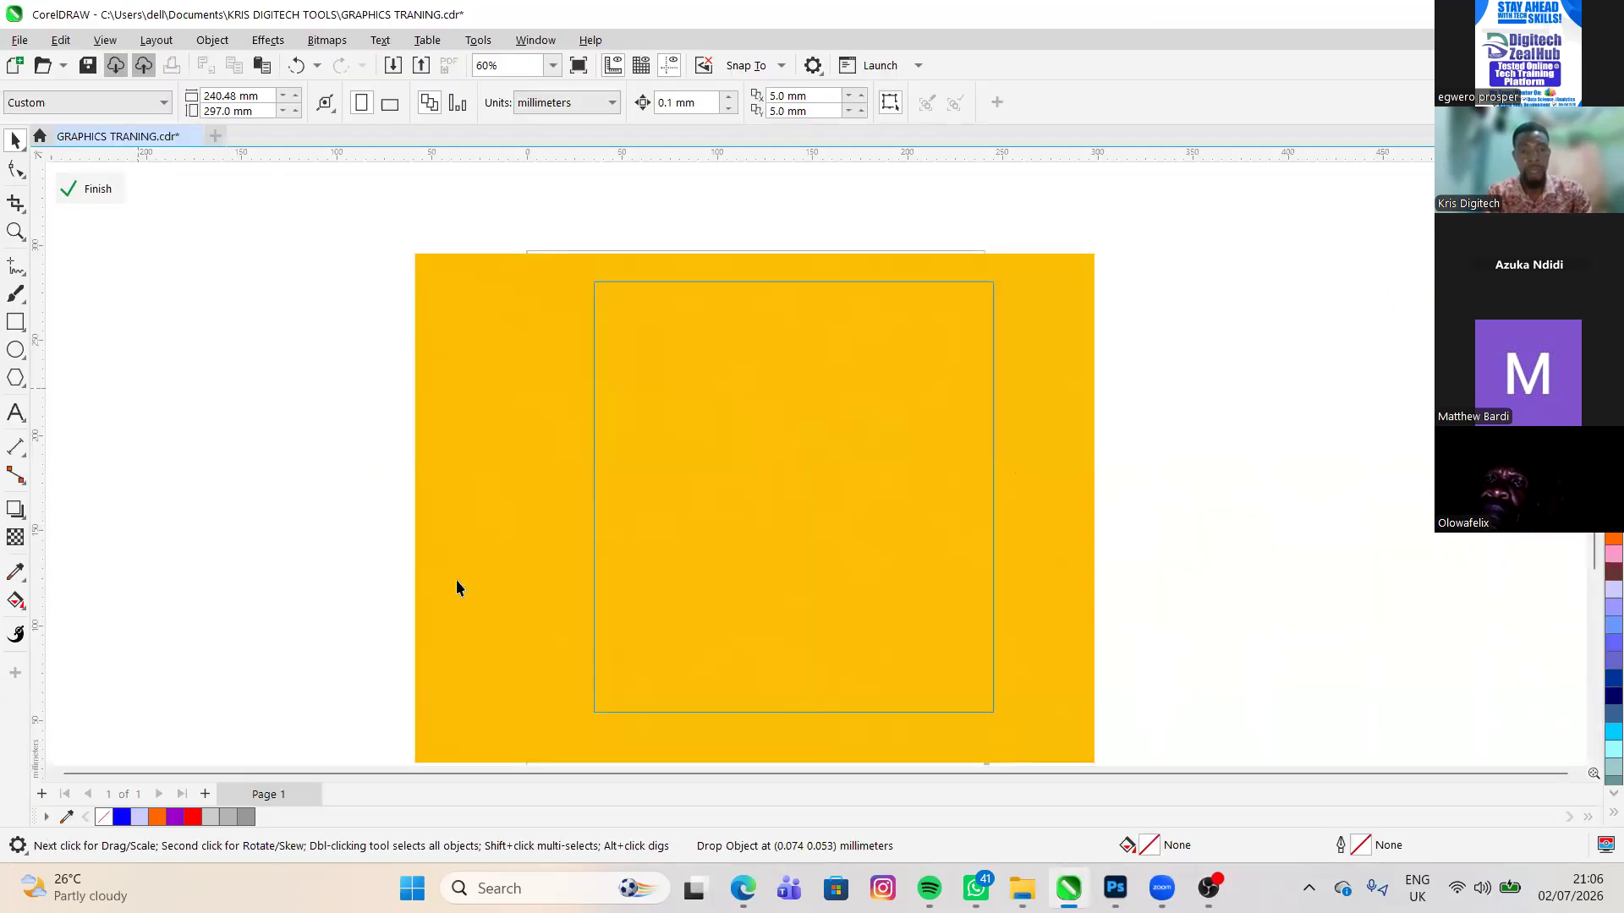
{"action": "key", "text": "ctrl+v"}
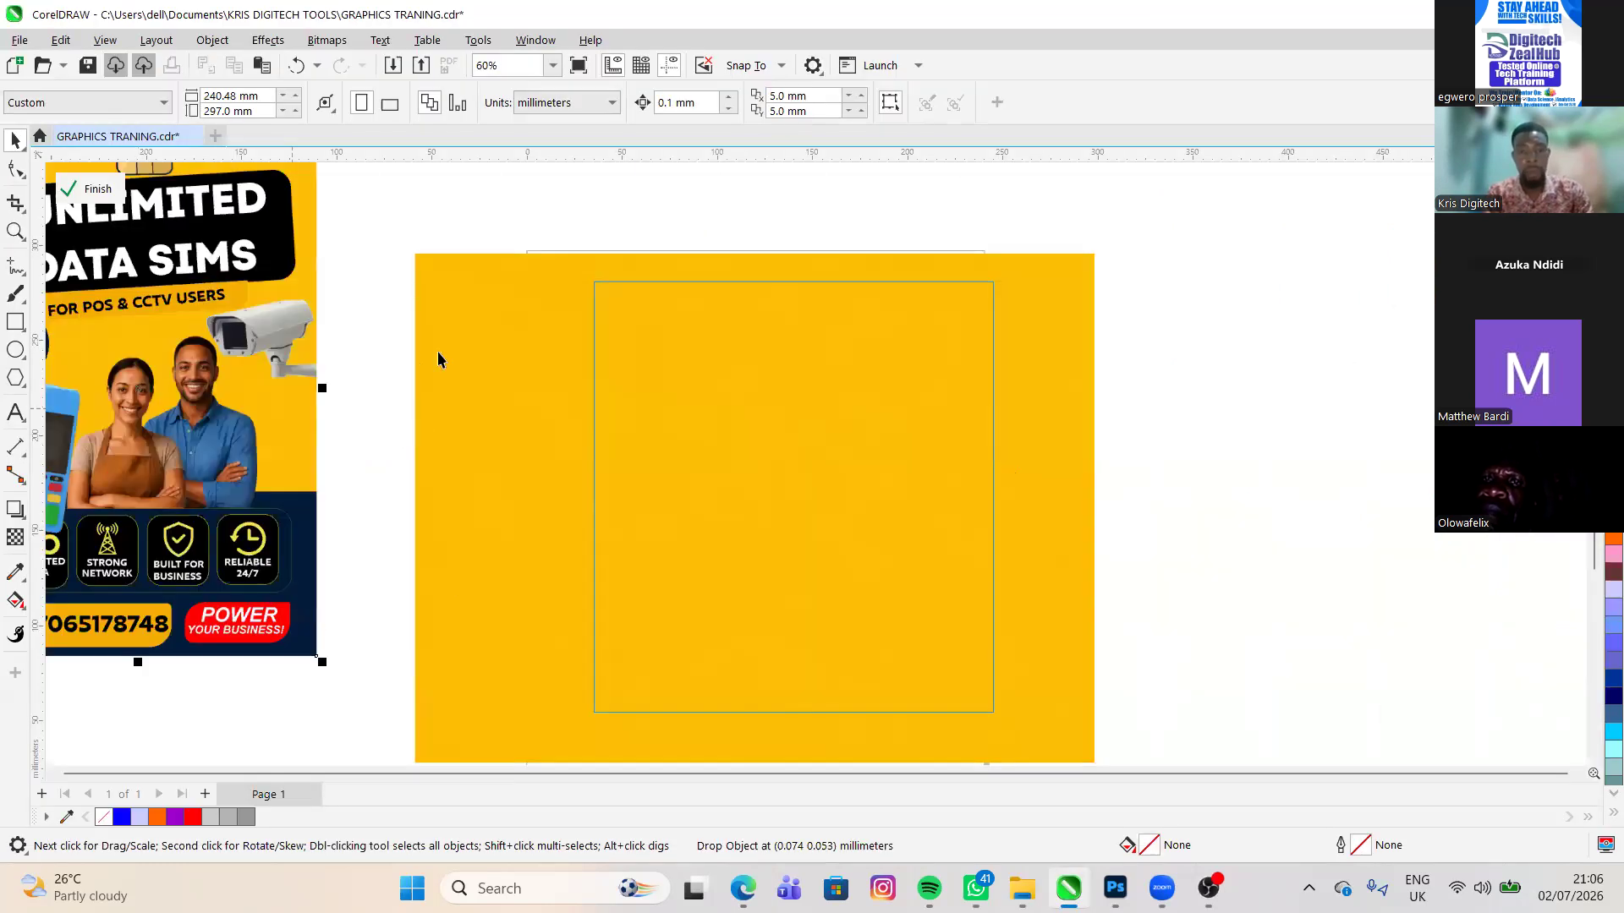
{"action": "scroll", "coordinate": [322, 516], "scroll_direction": "down", "scroll_amount": 1}
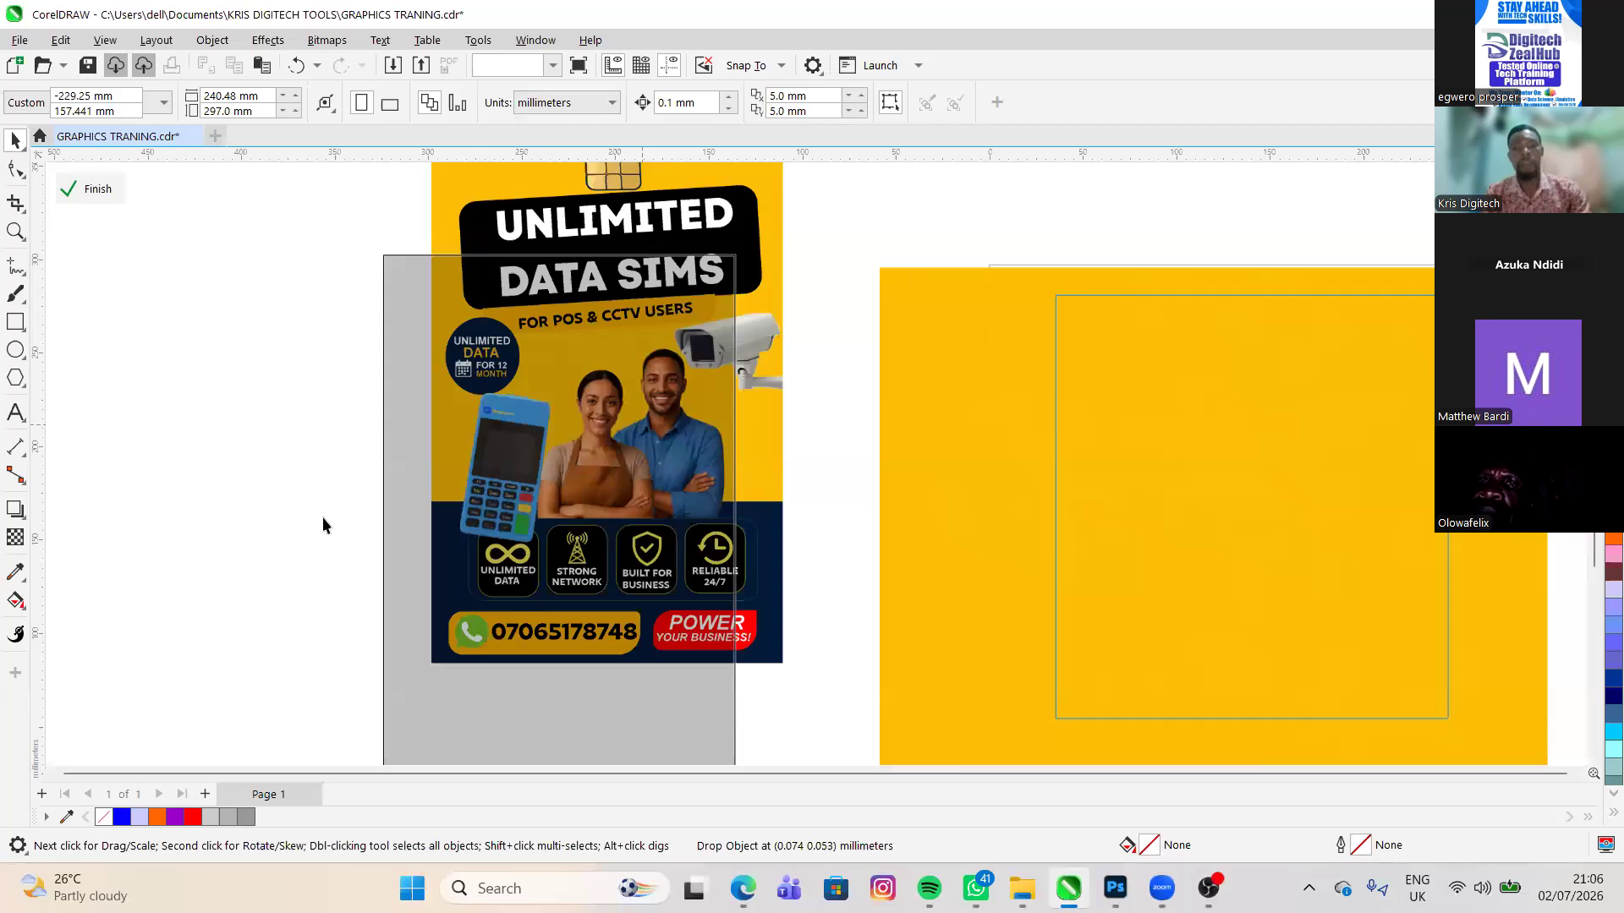
{"action": "scroll", "coordinate": [322, 516], "scroll_direction": "down", "scroll_amount": 1}
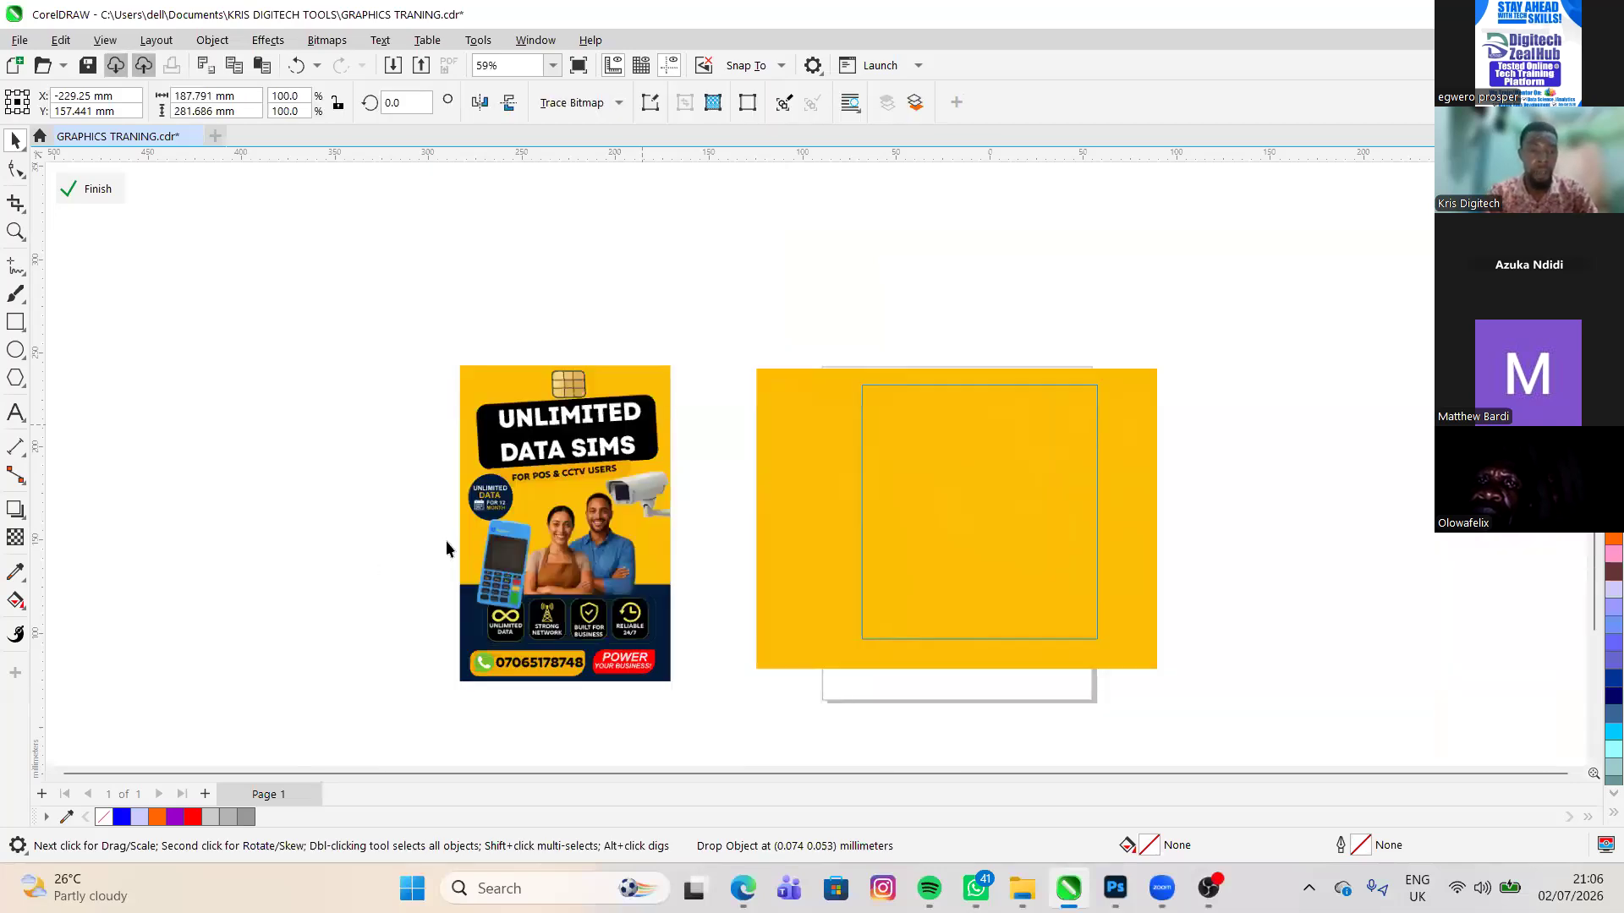
{"action": "left_click", "coordinate": [337, 682]}
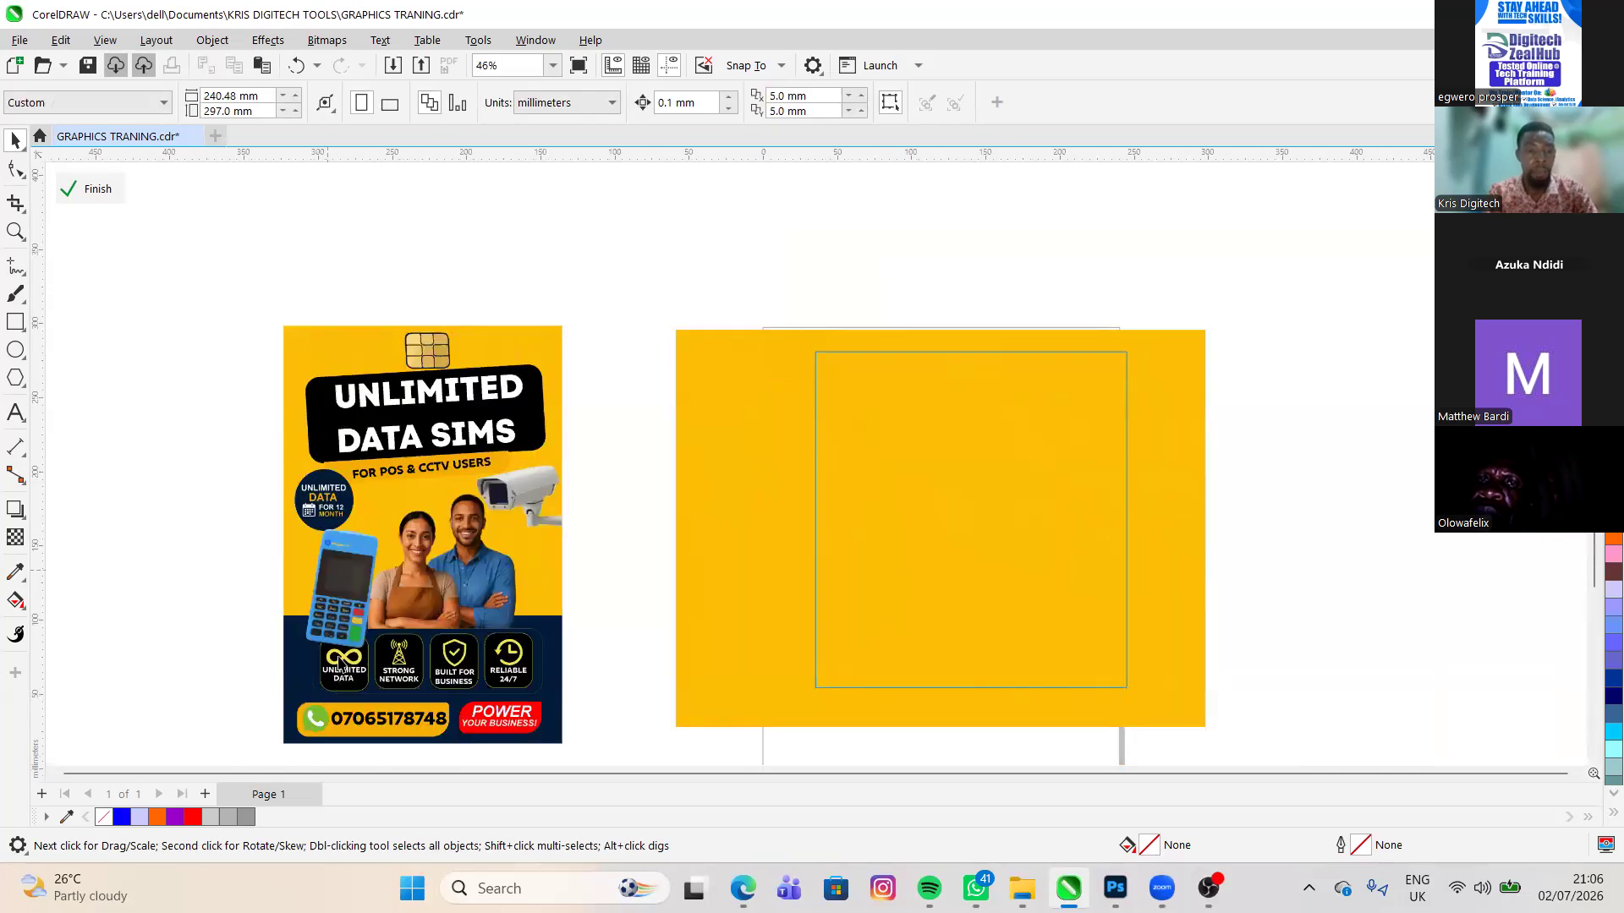
{"action": "scroll", "coordinate": [373, 665], "scroll_direction": "down", "scroll_amount": 1}
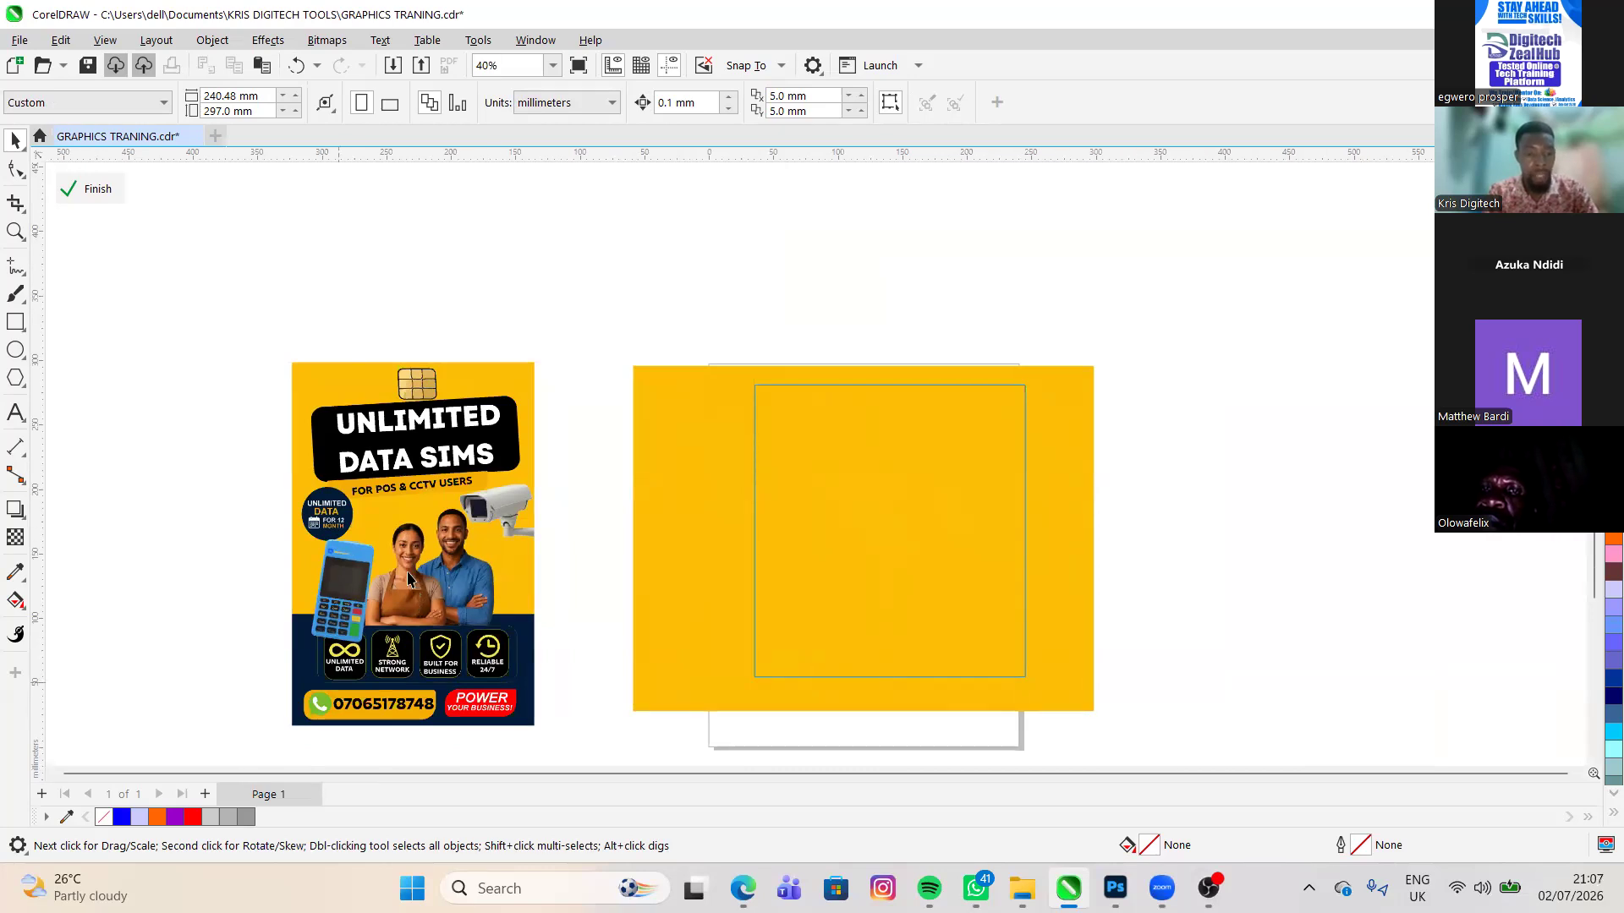
{"action": "scroll", "coordinate": [408, 579], "scroll_direction": "up", "scroll_amount": 1}
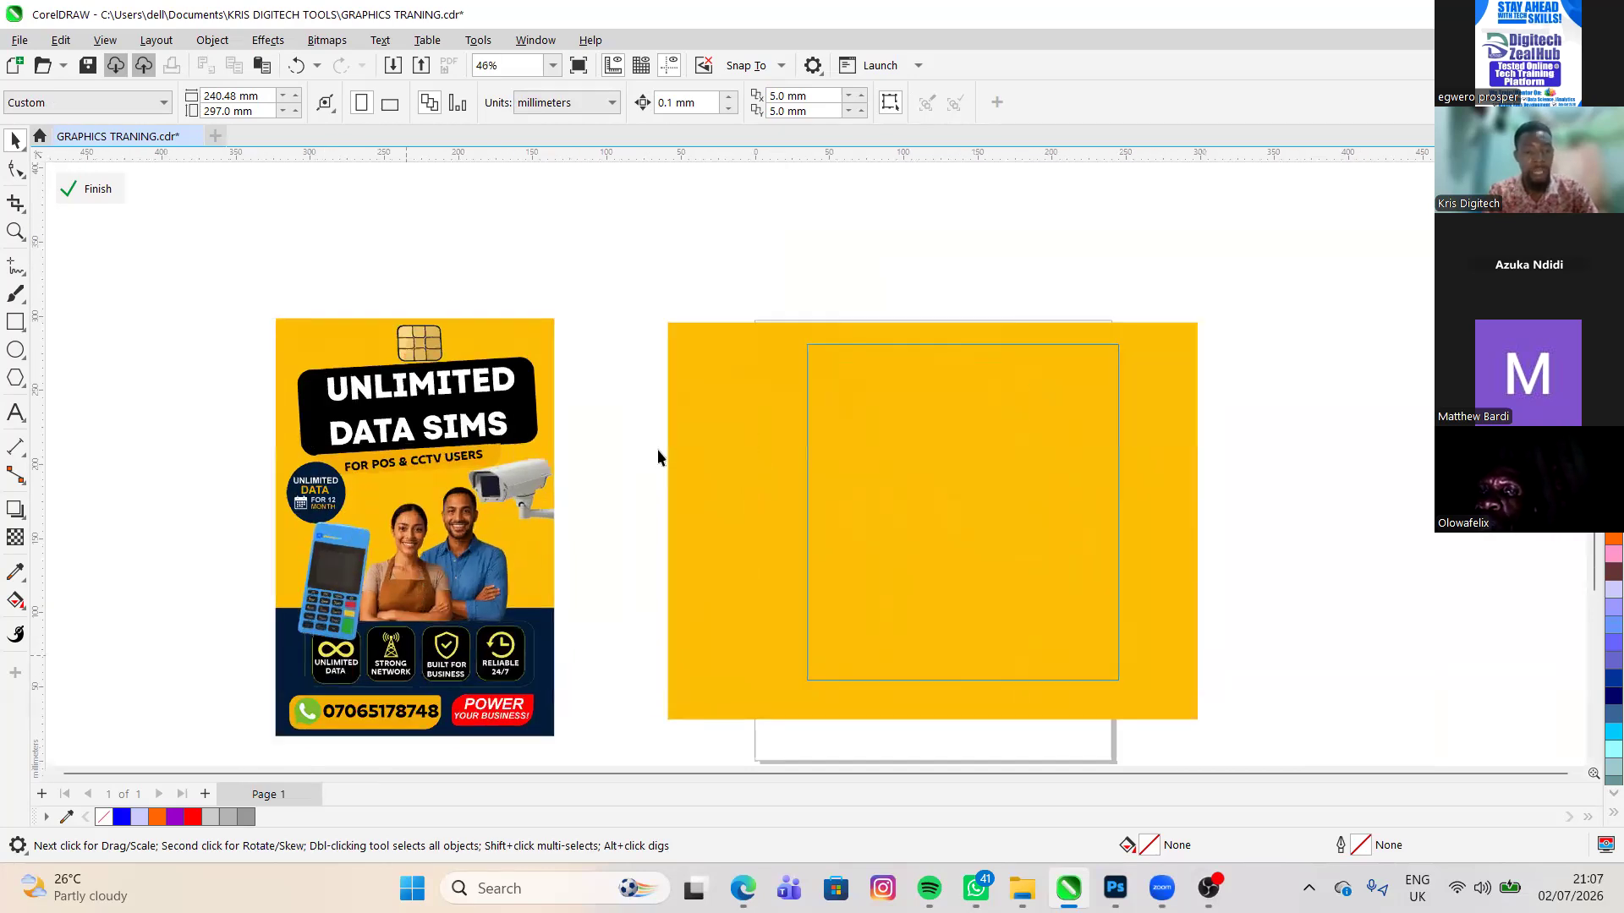
{"action": "scroll", "coordinate": [408, 466], "scroll_direction": "up", "scroll_amount": 1}
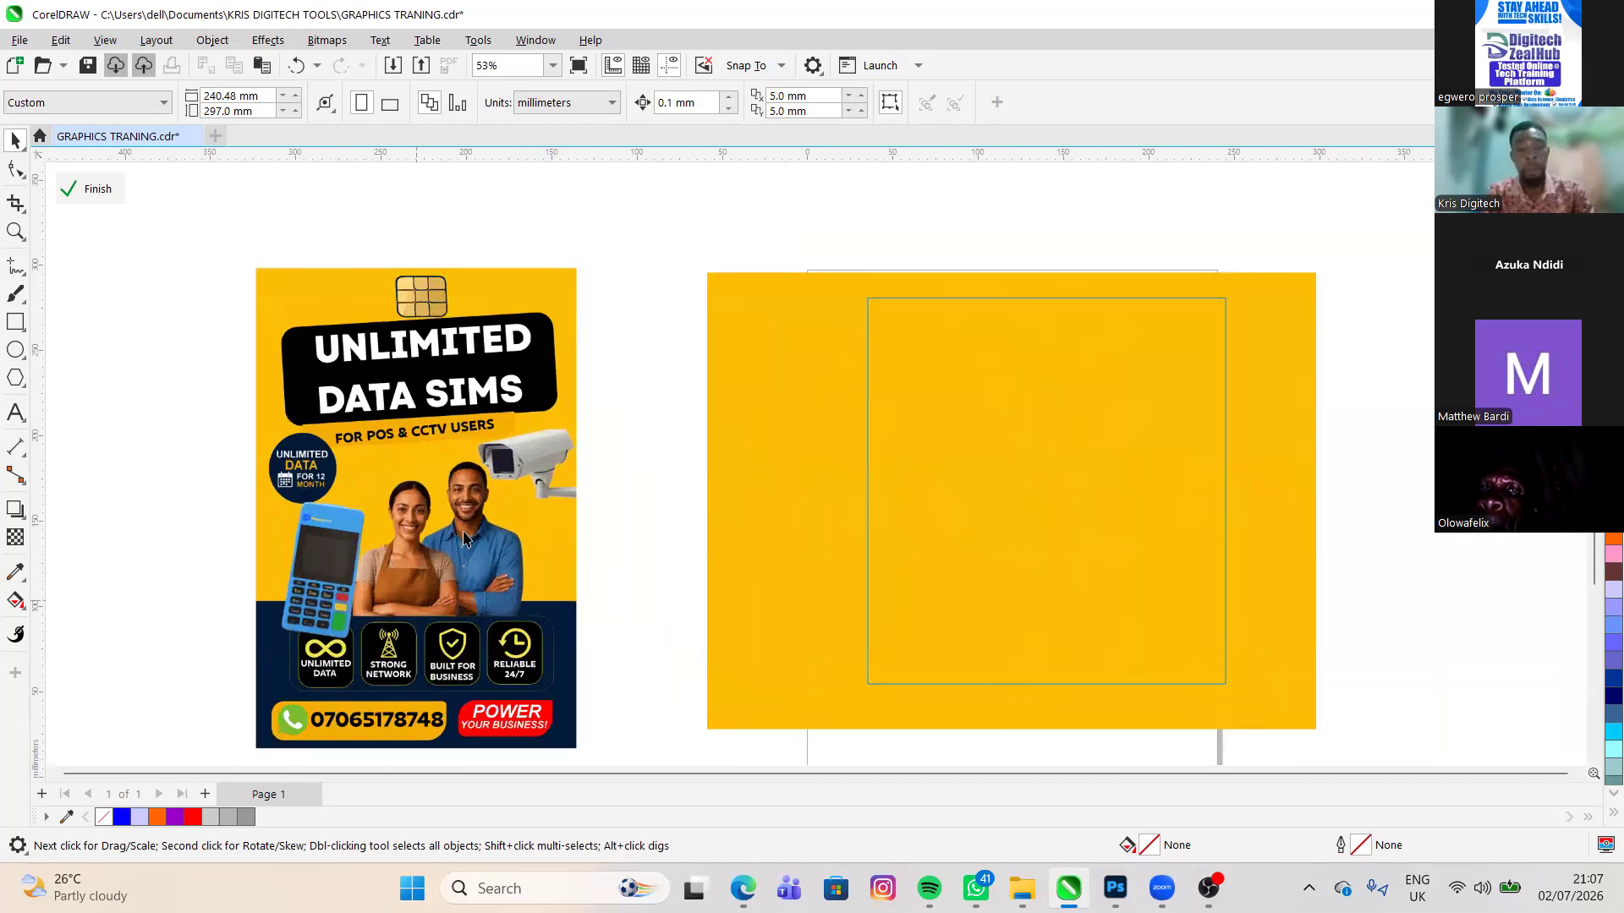
{"action": "scroll", "coordinate": [463, 538], "scroll_direction": "down", "scroll_amount": 1}
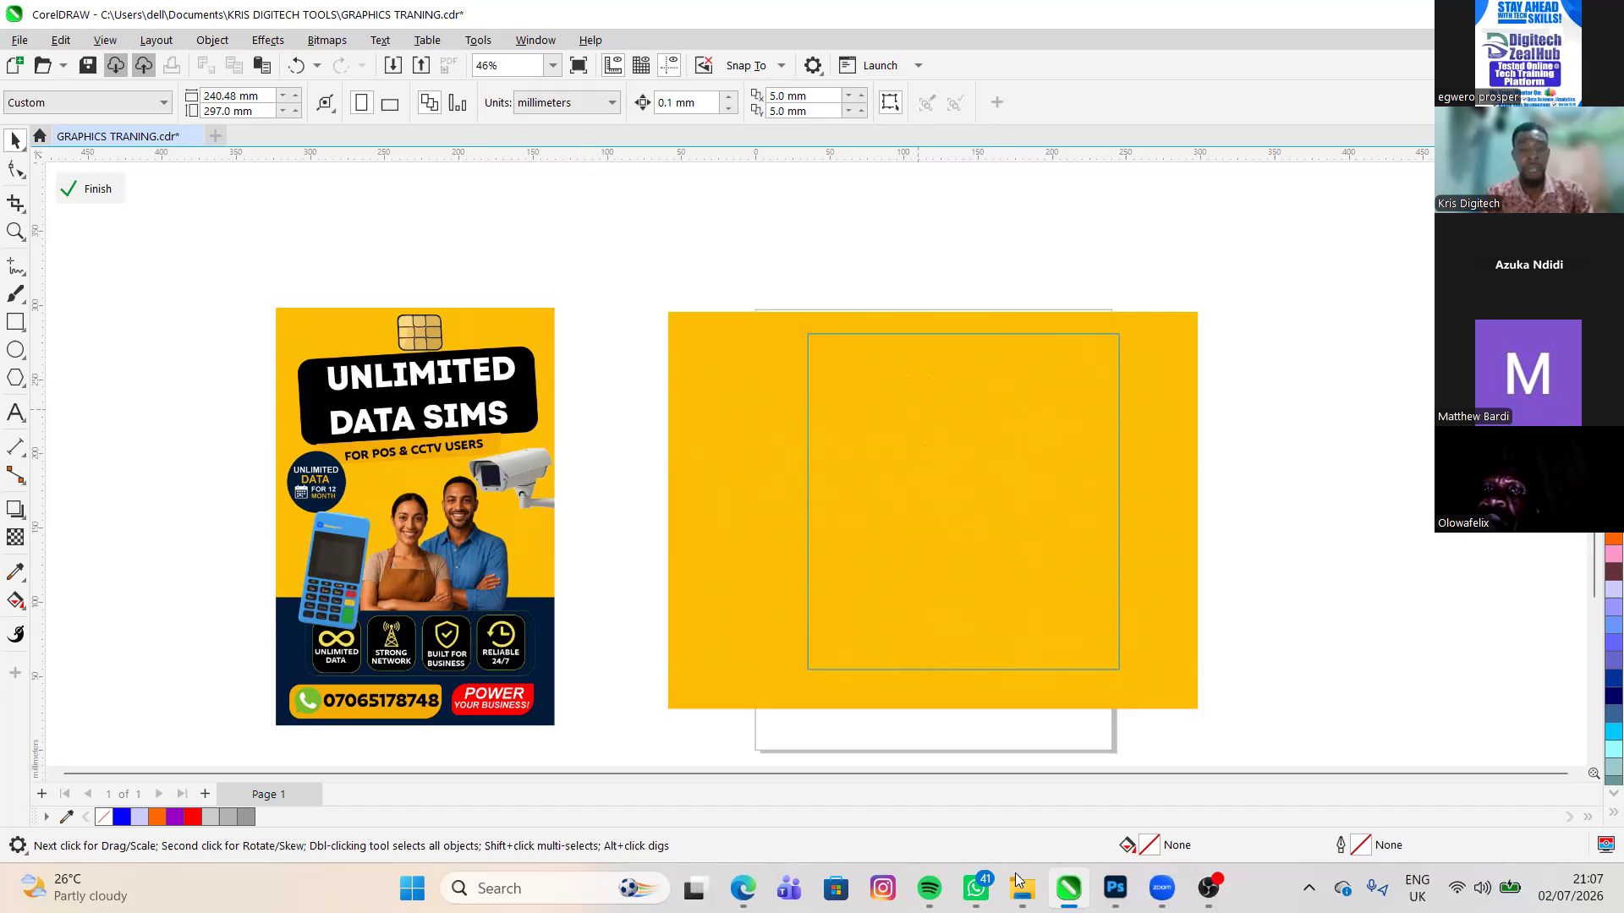
- Bring the blue POS terminal and gold SIM card images from the Documents folder into the drawing, right of the yellow image
{"action": "mouse_move", "coordinate": [1032, 885]}
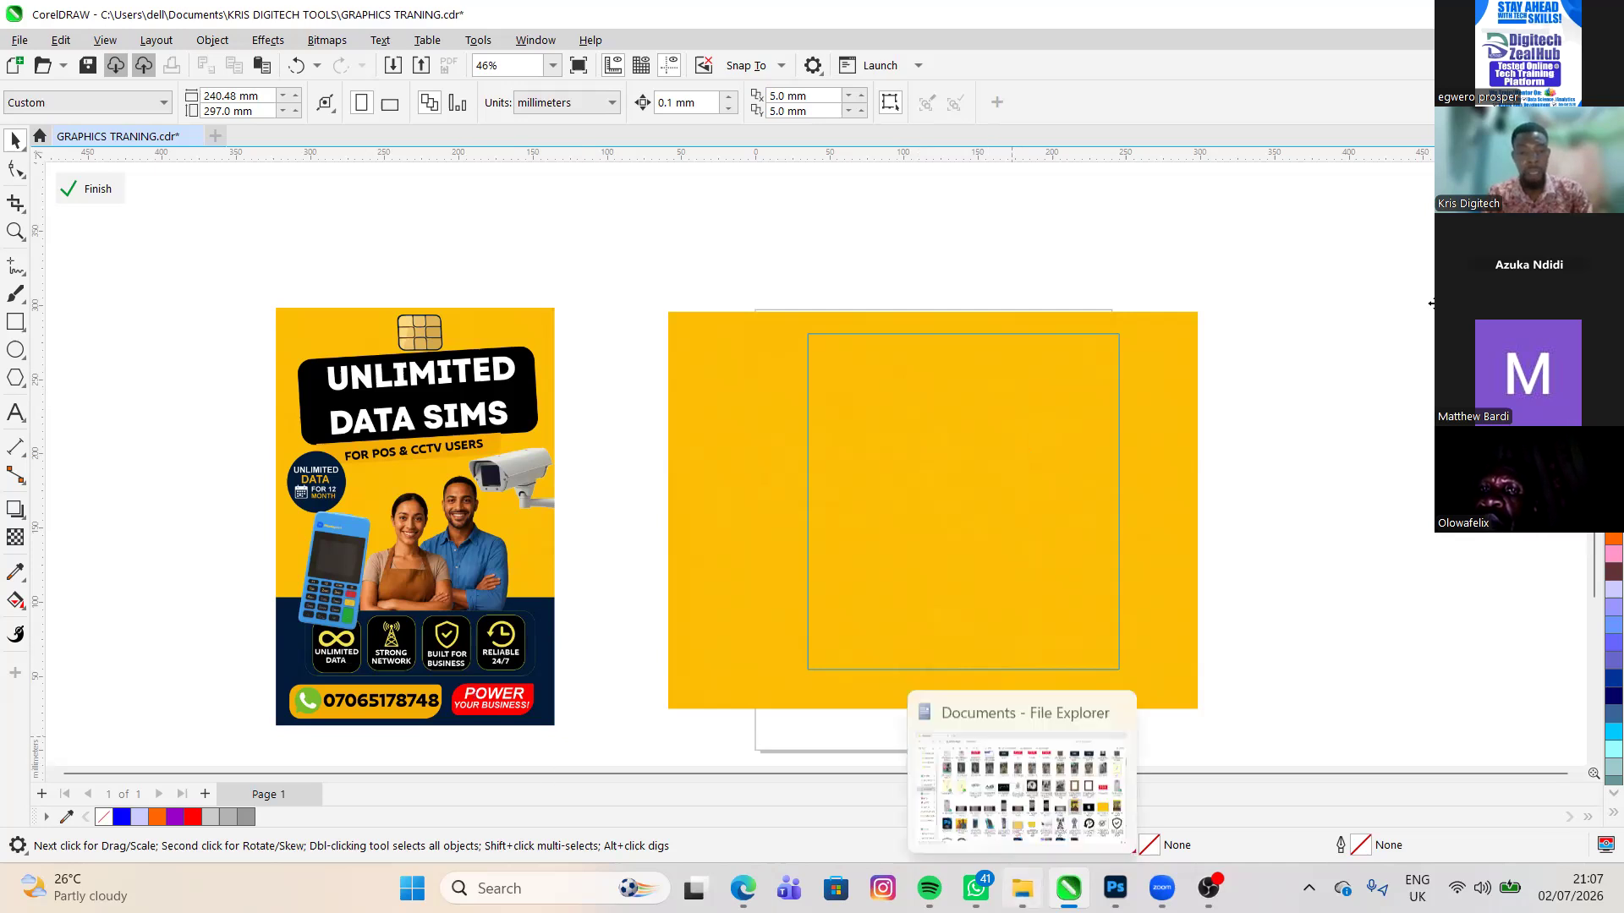
{"action": "left_click", "coordinate": [1133, 753]}
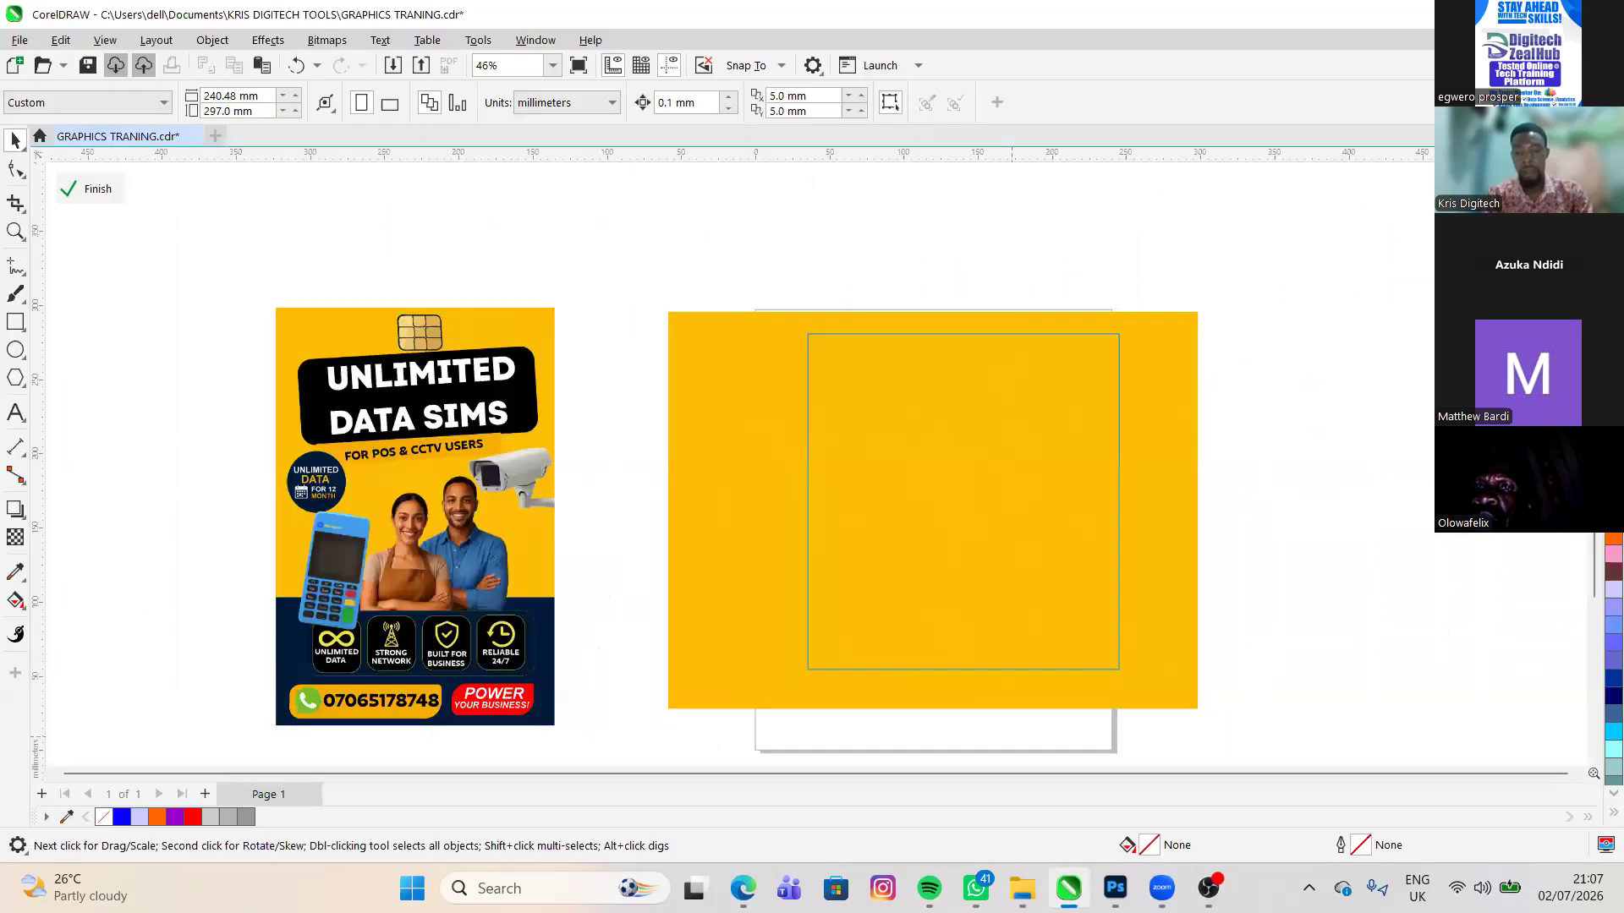
{"action": "left_click_drag", "start_coordinate": [1069, 888], "coordinate": [1106, 689]}
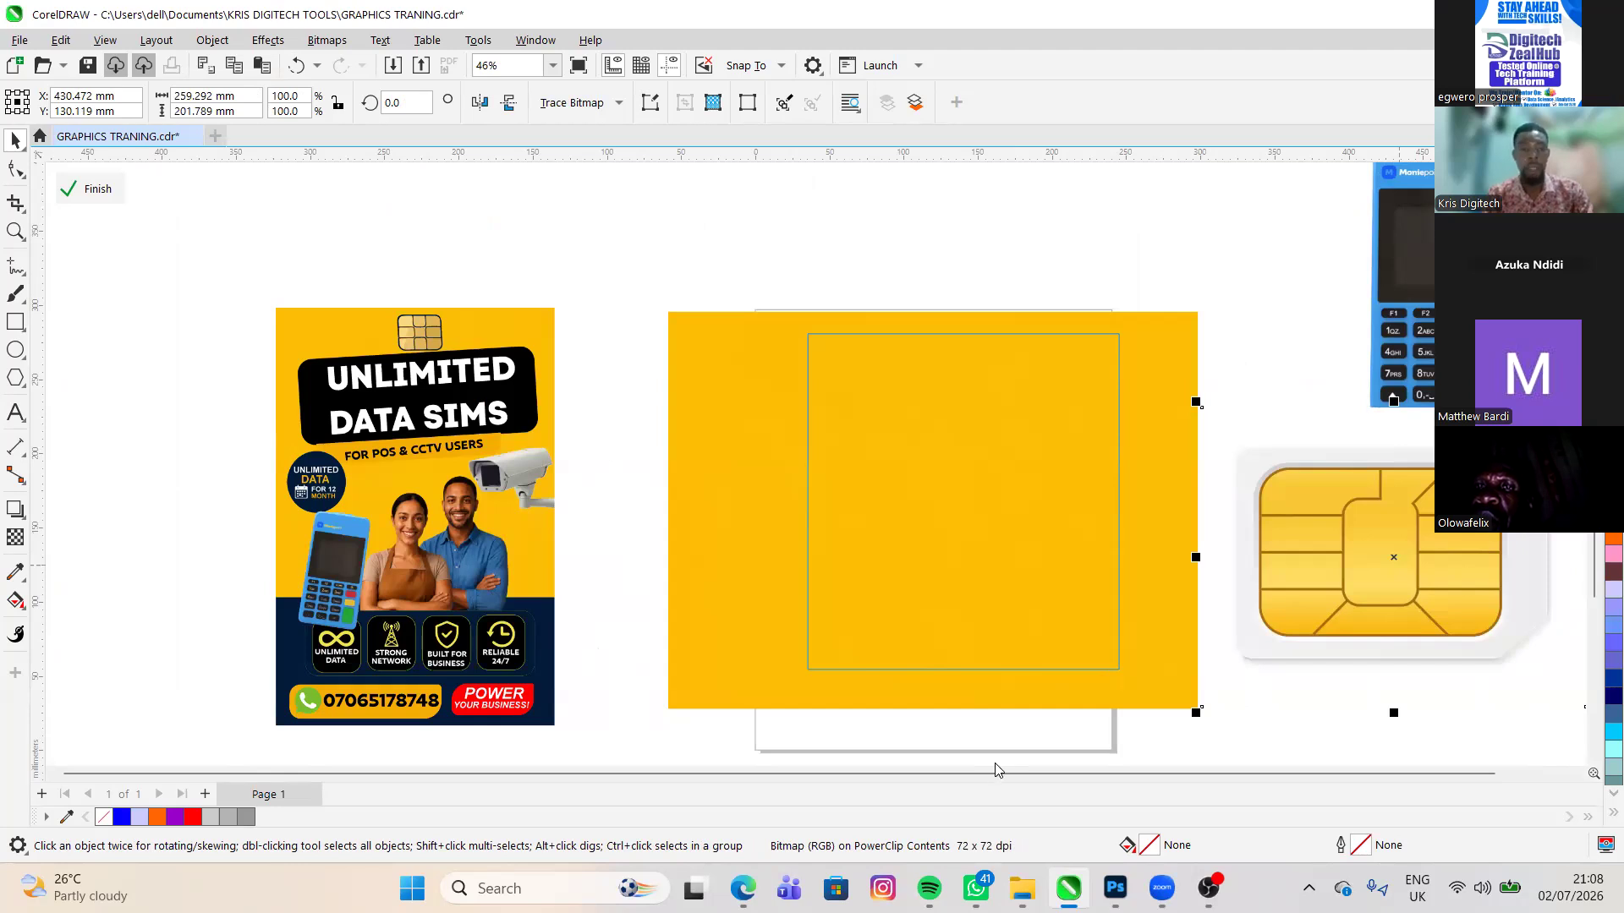
- Bring the black transmission tower and the CCTV camera images from the Documents folder in File Explorer into the PowerClip contents
{"action": "key", "text": "alt+Tab"}
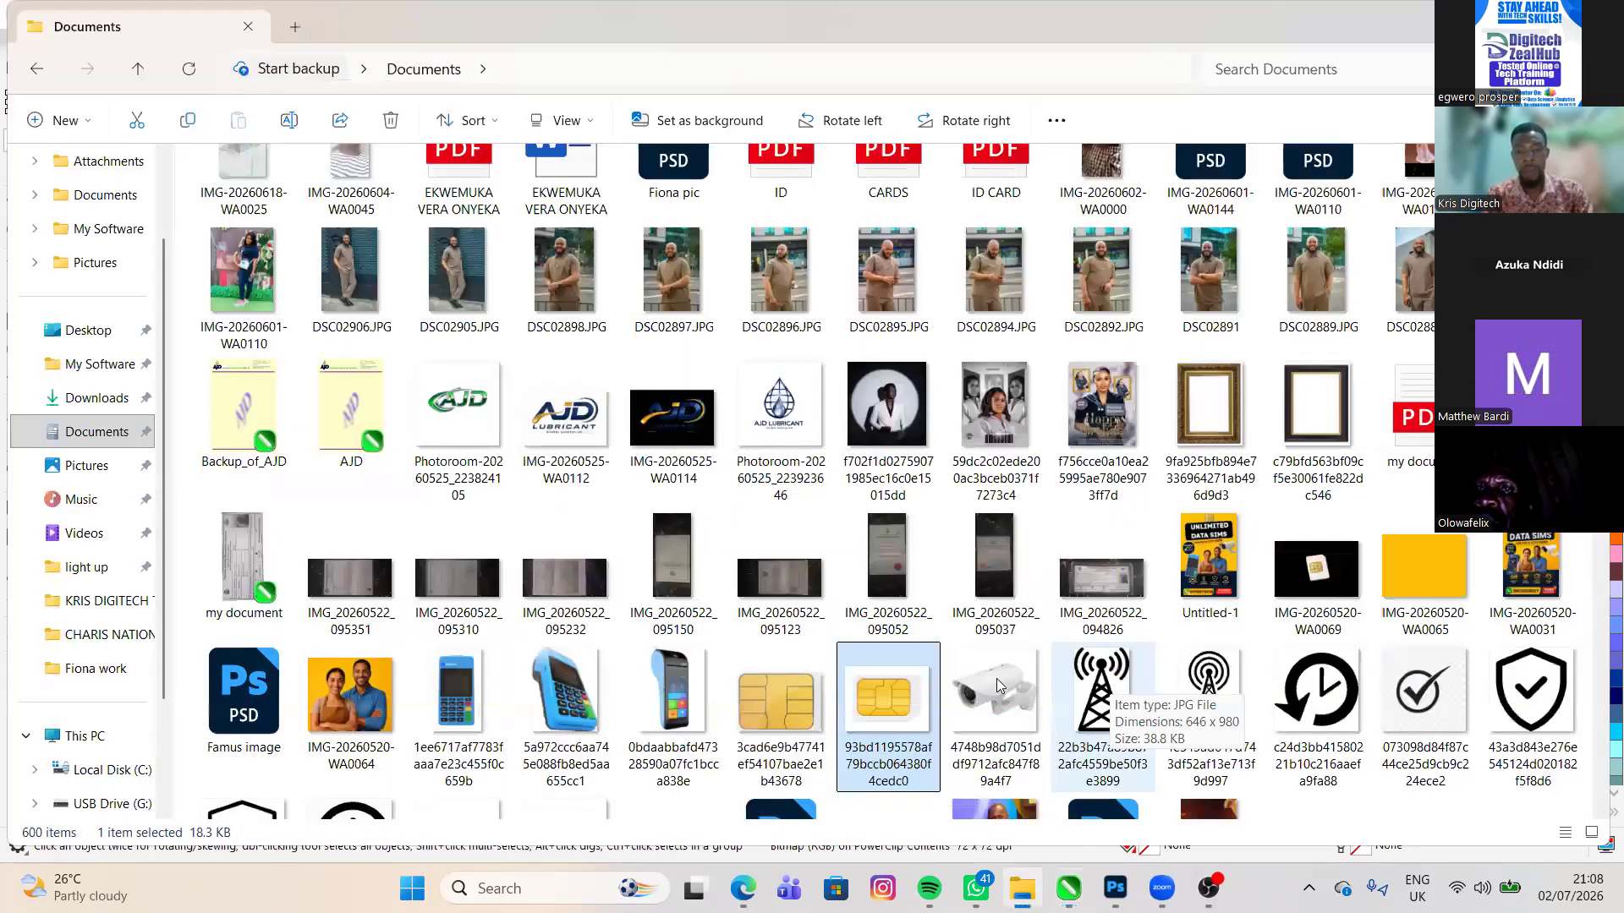
{"action": "left_click_drag", "start_coordinate": [1103, 687], "coordinate": [990, 631]}
{"action": "key", "text": "alt+Tab"}
{"action": "key", "text": "alt+Tab"}
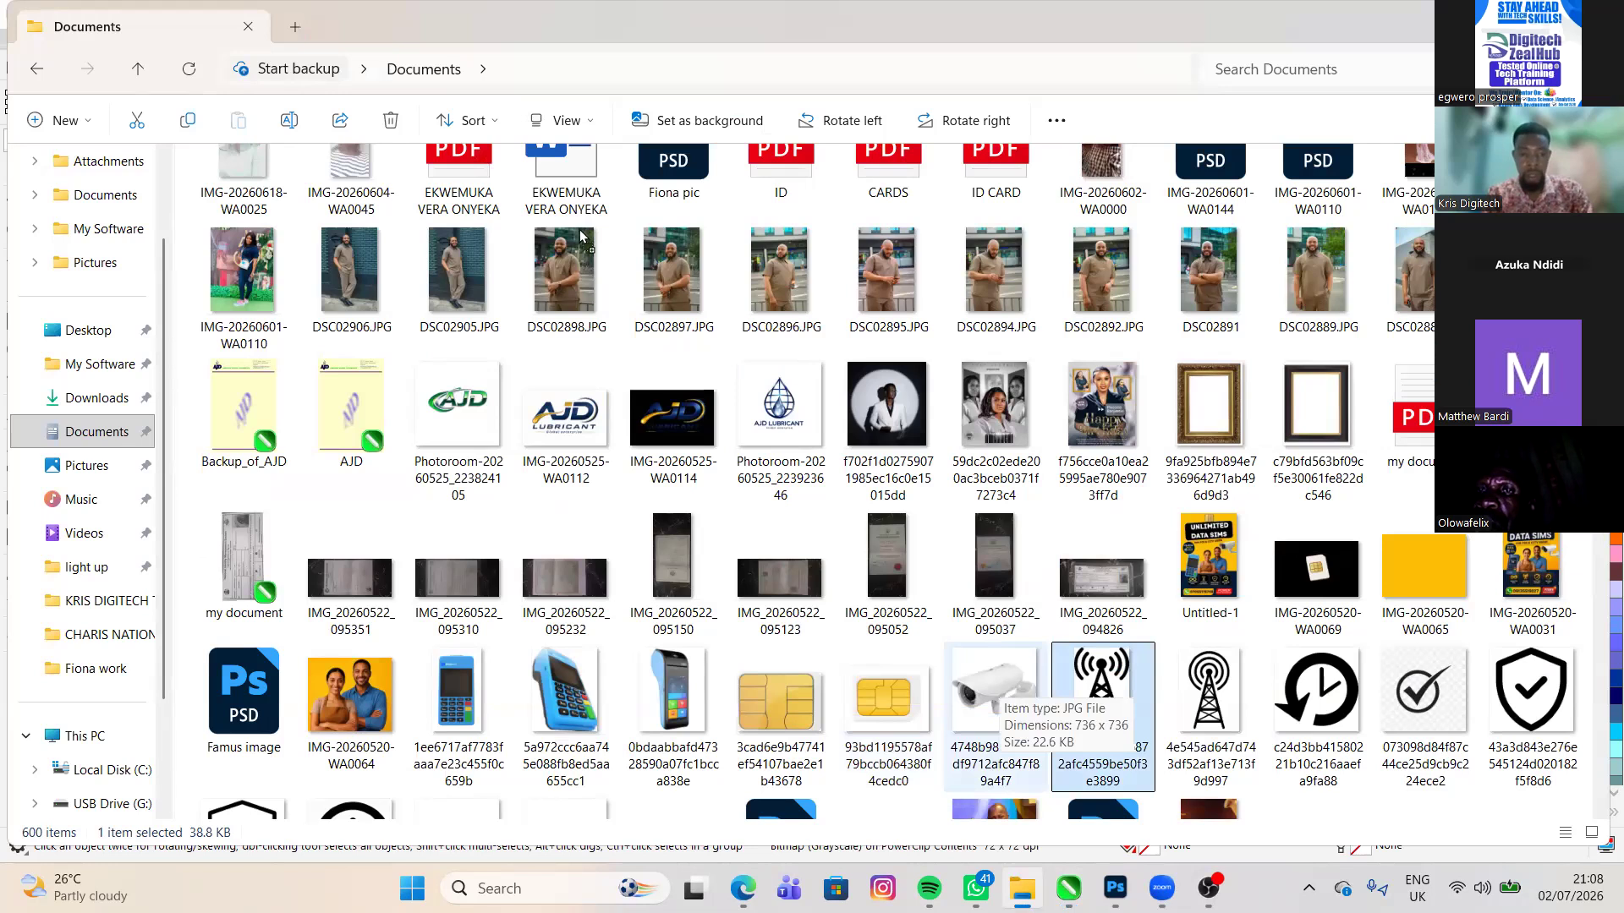
{"action": "scroll", "coordinate": [580, 235], "scroll_direction": "down", "scroll_amount": 5}
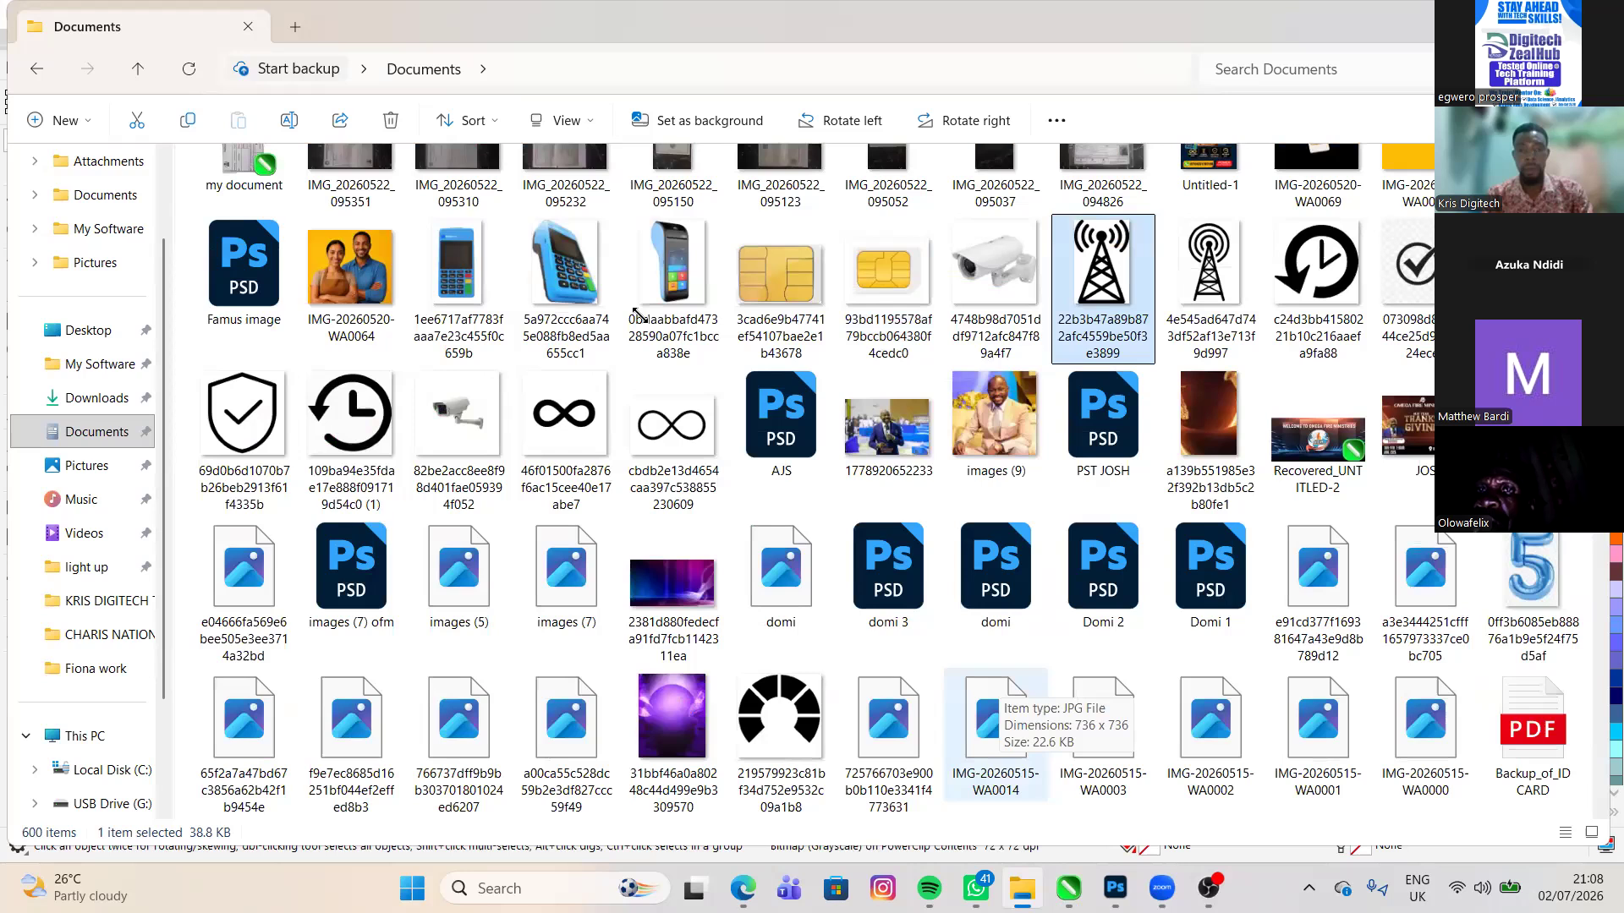
{"action": "scroll", "coordinate": [512, 340], "scroll_direction": "up", "scroll_amount": 3}
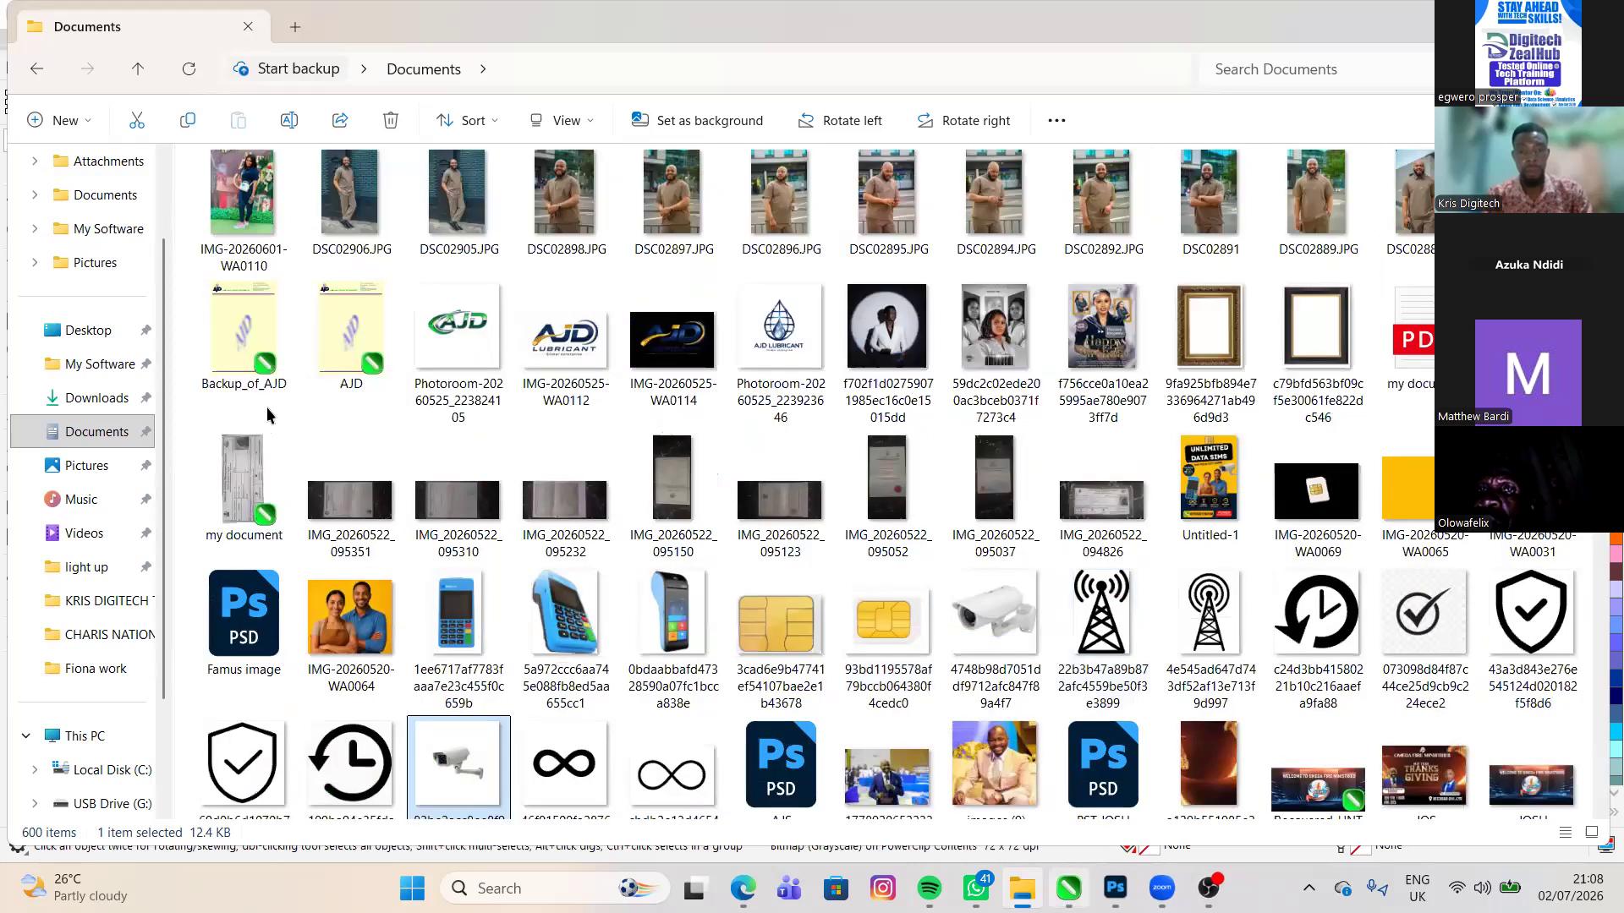
{"action": "key", "text": "alt+Tab"}
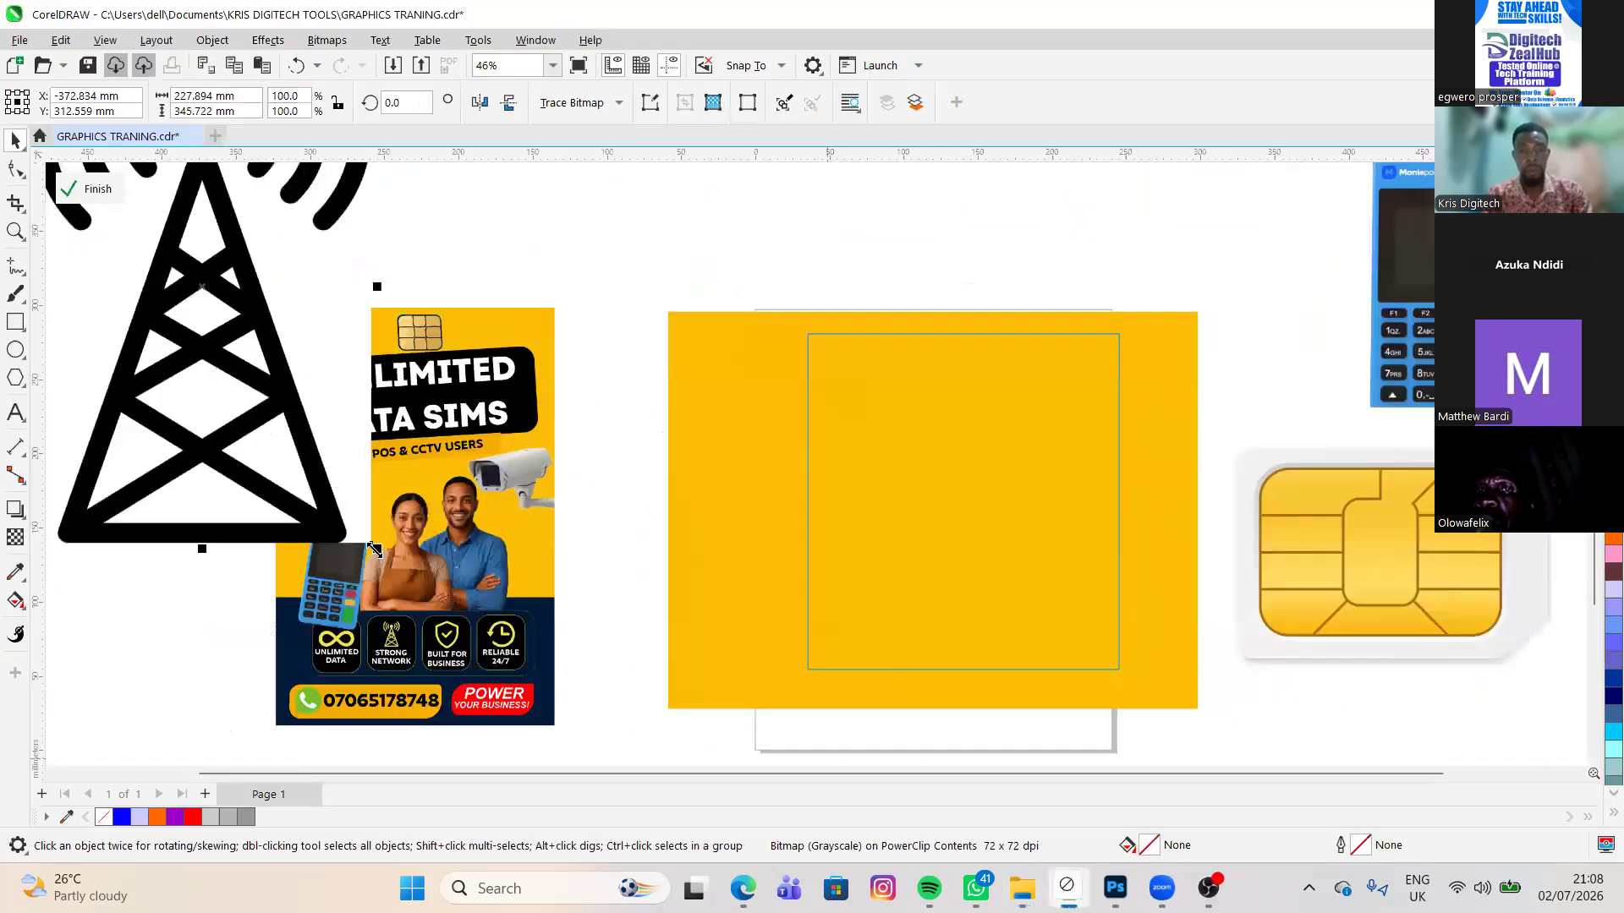
- Shrink the tower to about 53 × 81 mm and the CCTV camera to about 77 × 77 mm, placing the camera below the tower beside the flyer
{"action": "left_click_drag", "start_coordinate": [377, 551], "coordinate": [205, 303]}
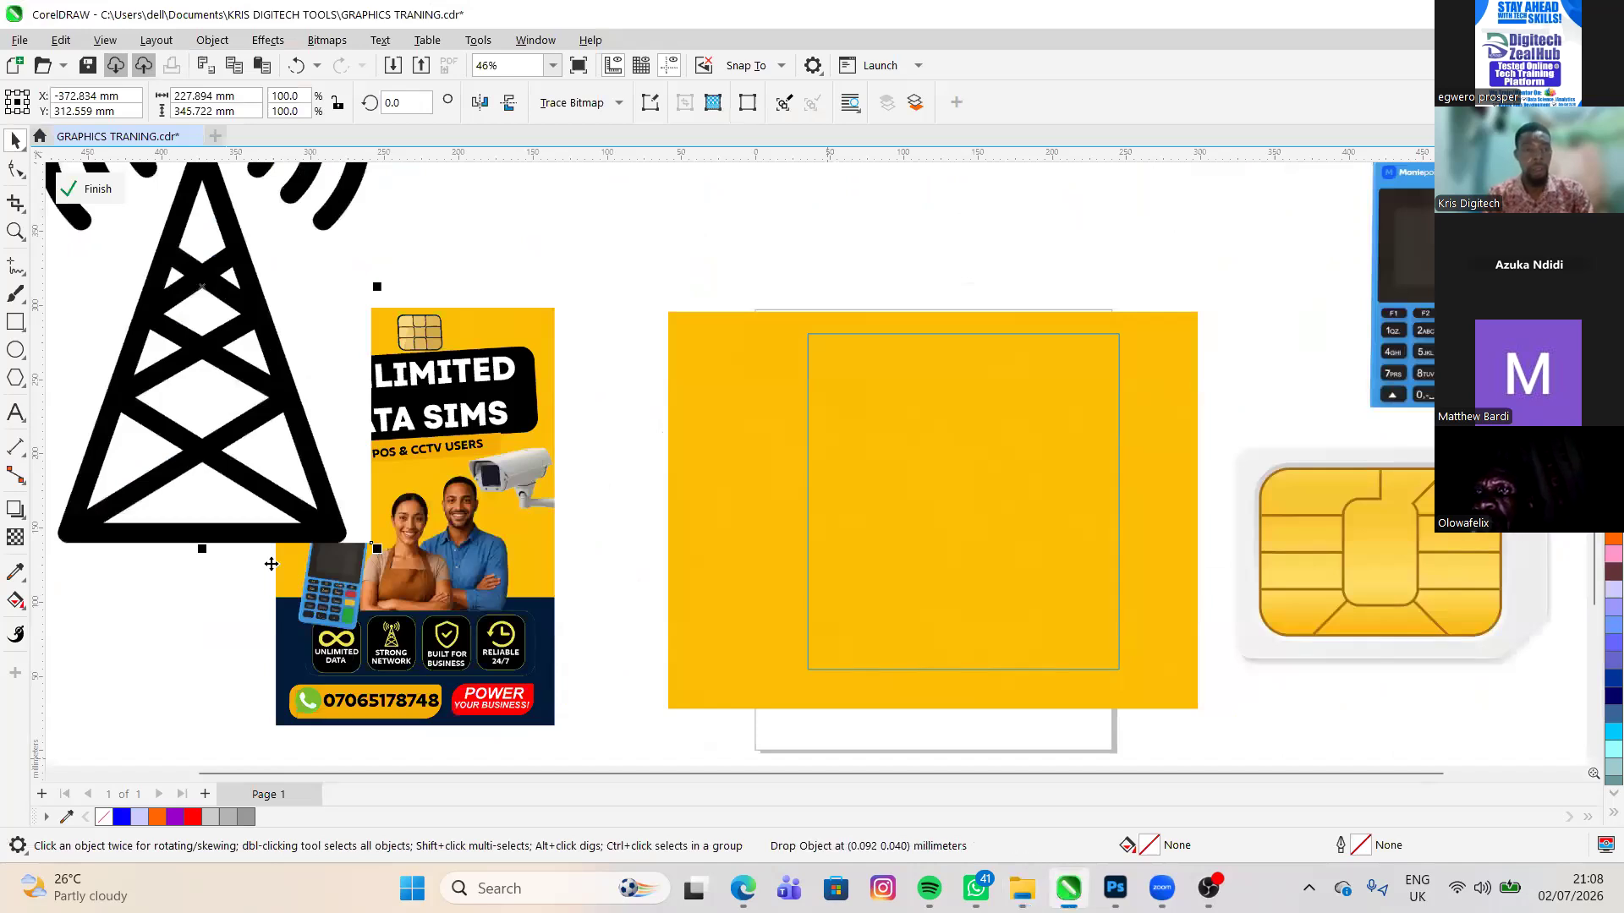
{"action": "key", "text": "ctrl+z"}
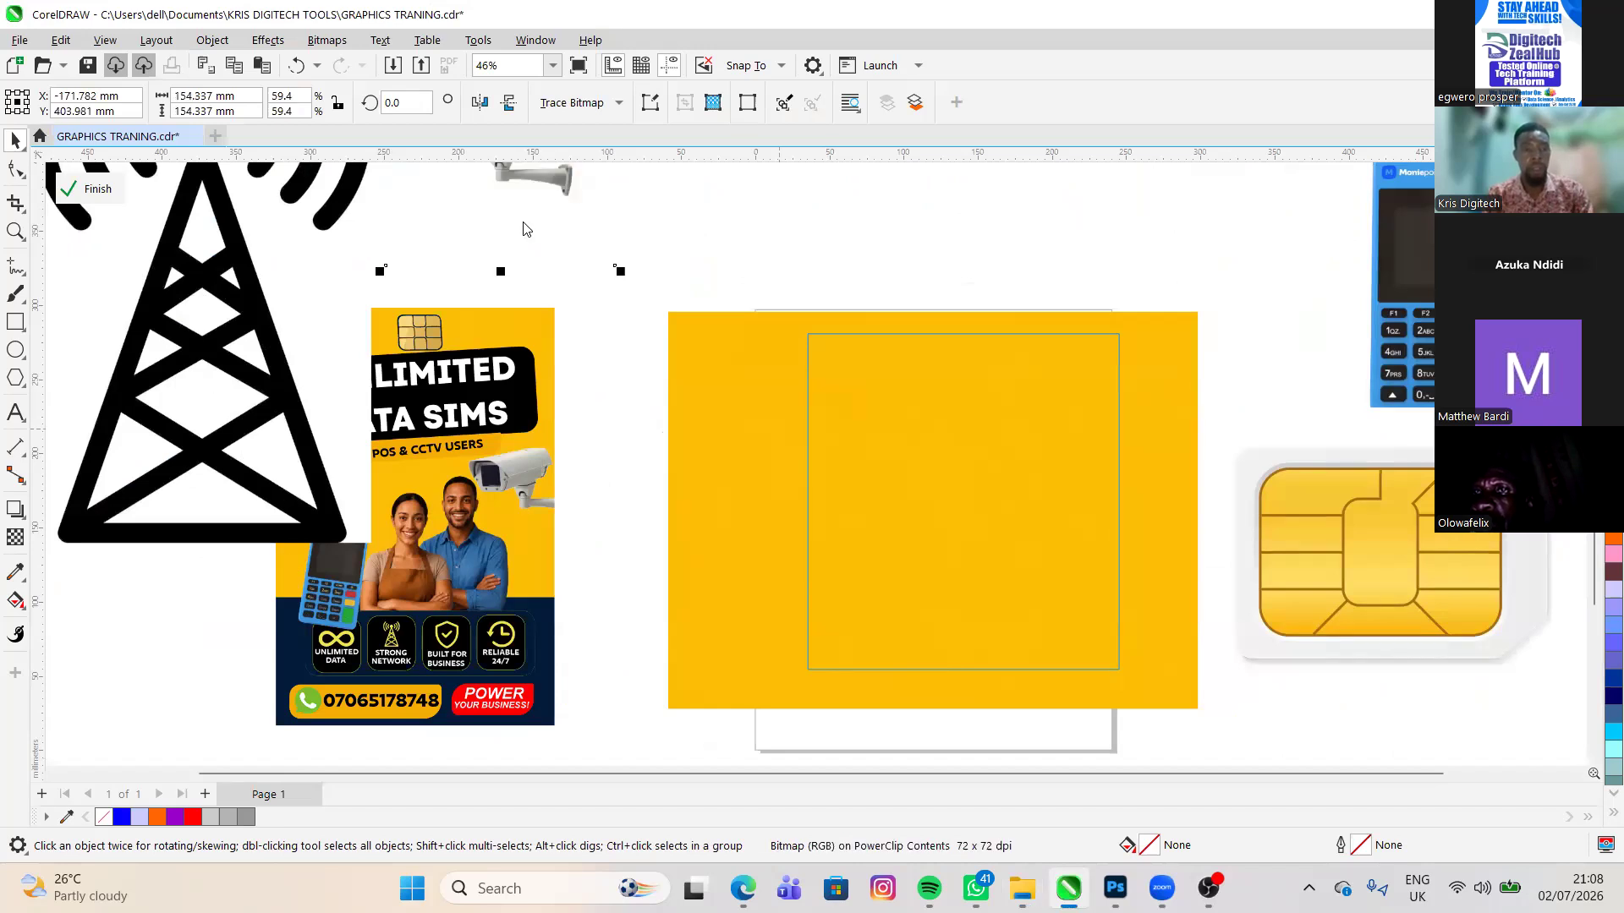
{"action": "key", "text": "ctrl+z"}
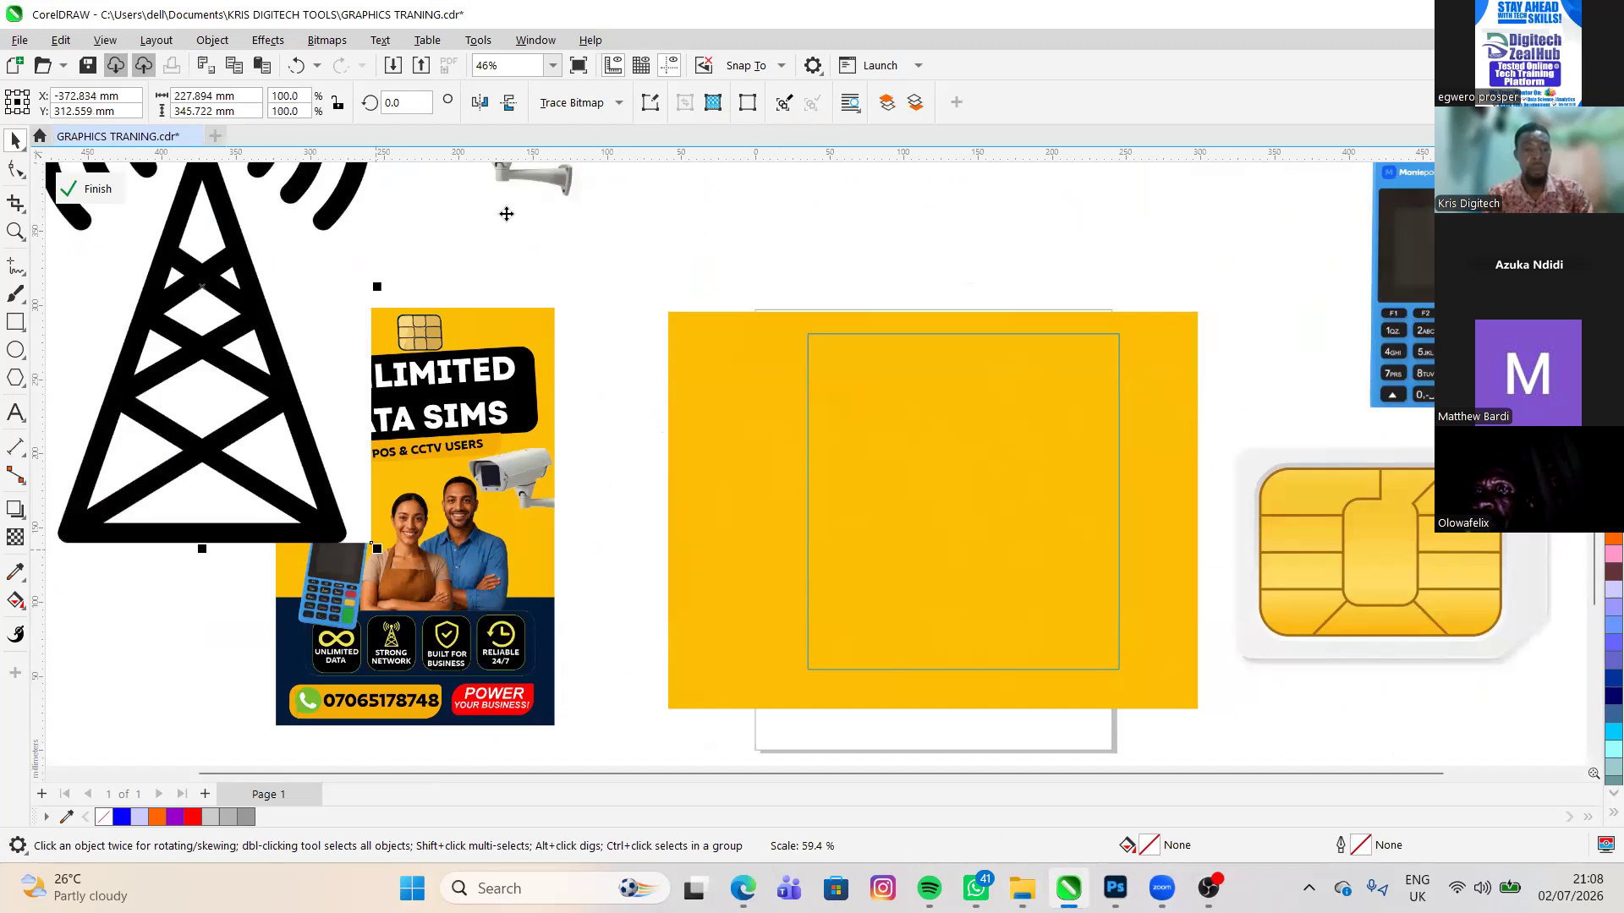
{"action": "left_click_drag", "start_coordinate": [306, 588], "coordinate": [152, 354]}
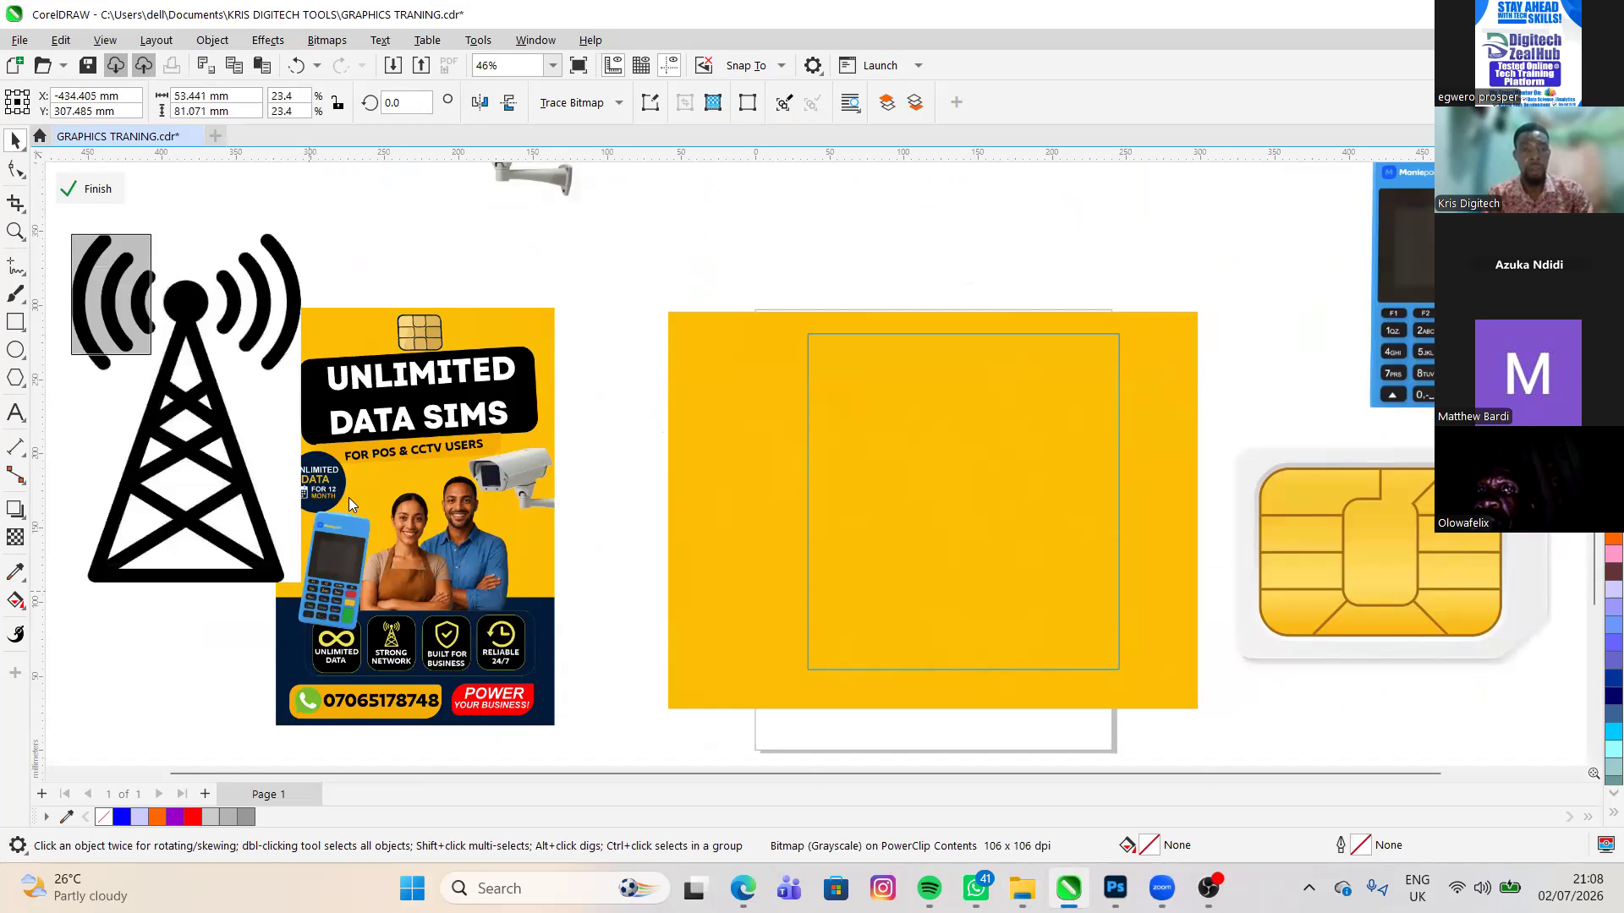
{"action": "left_click_drag", "start_coordinate": [556, 181], "coordinate": [228, 467]}
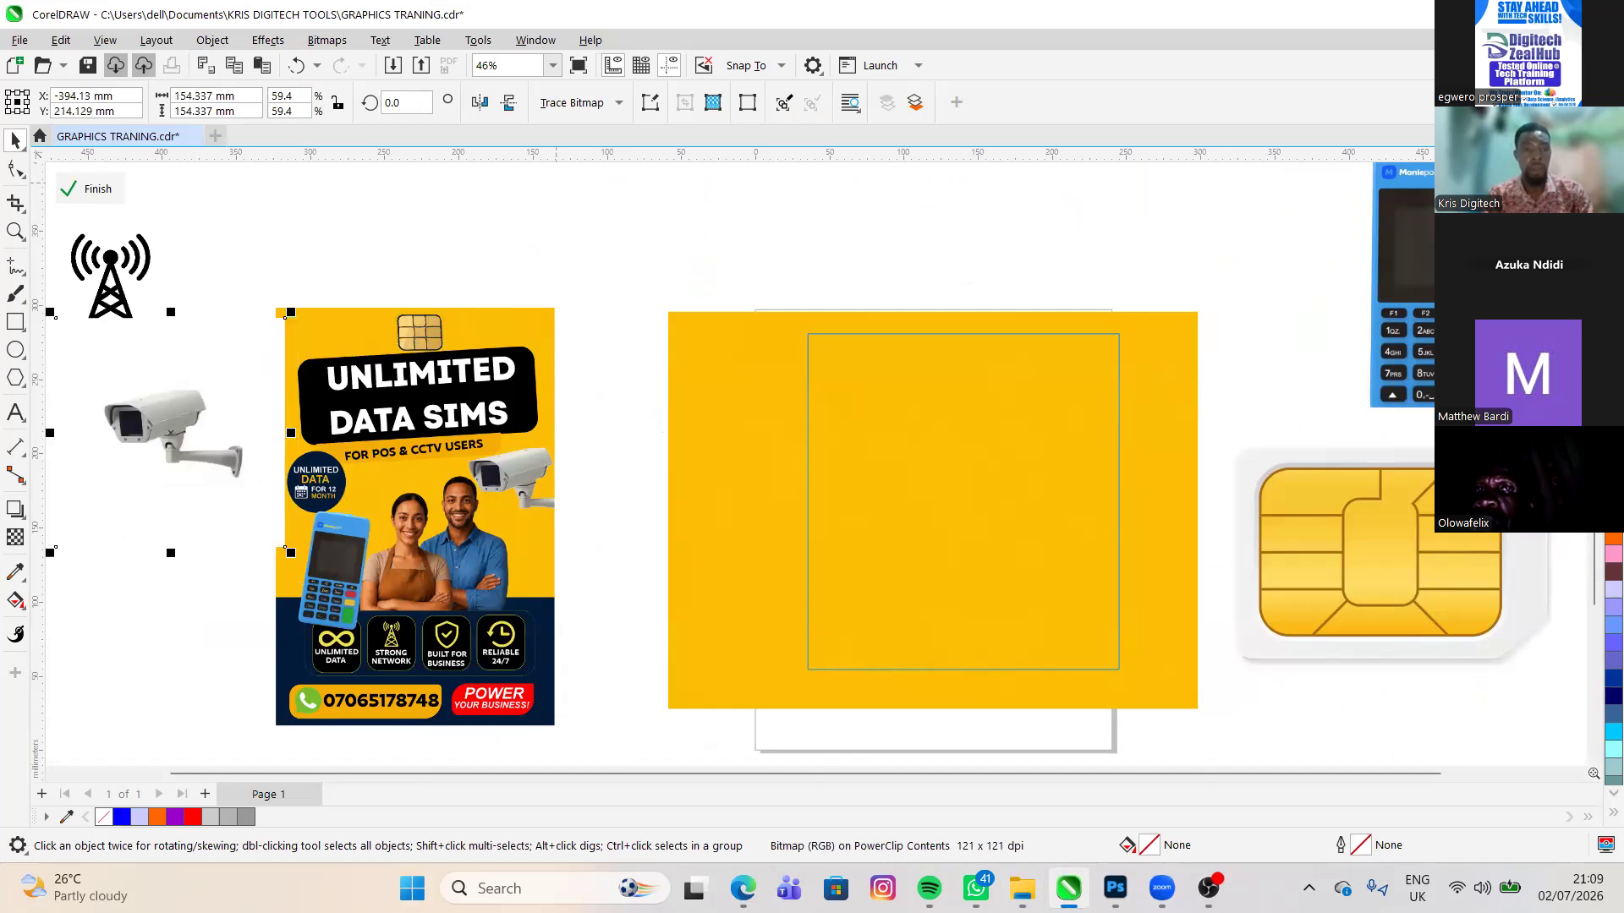
{"action": "left_click_drag", "start_coordinate": [290, 552], "coordinate": [204, 465]}
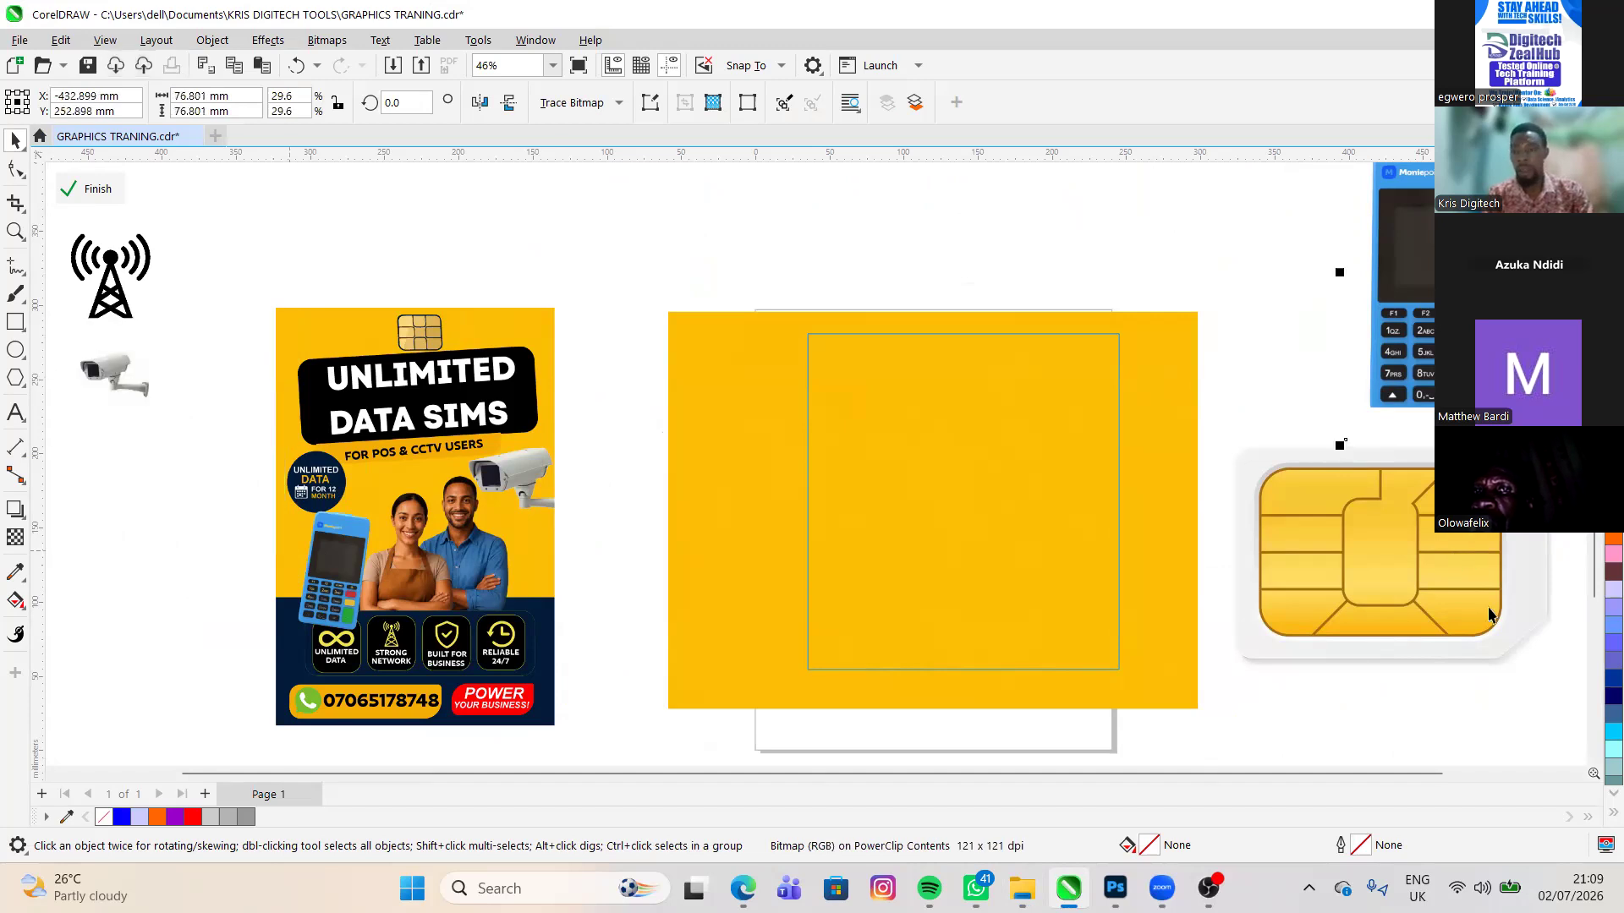
- Shrink the POS terminal to about 85 × 145 mm and the SIM card to about 102 × 79 mm, right of the yellow image
{"action": "left_click", "coordinate": [1537, 702]}
{"action": "left_click_drag", "start_coordinate": [1578, 710], "coordinate": [1406, 528]}
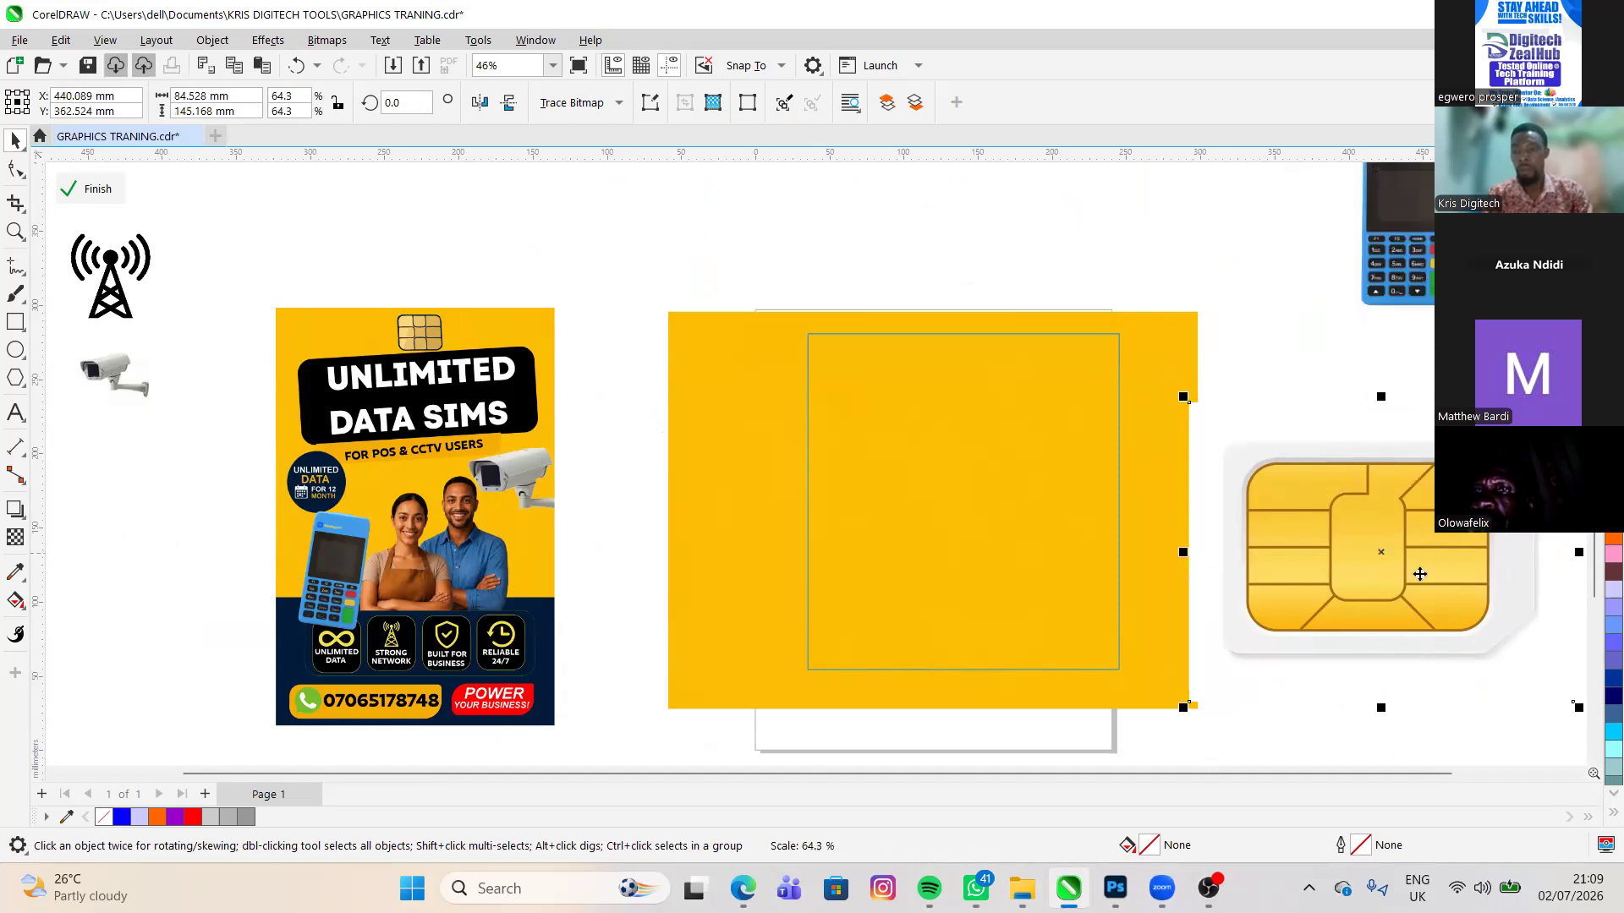
{"action": "left_click", "coordinate": [1320, 609]}
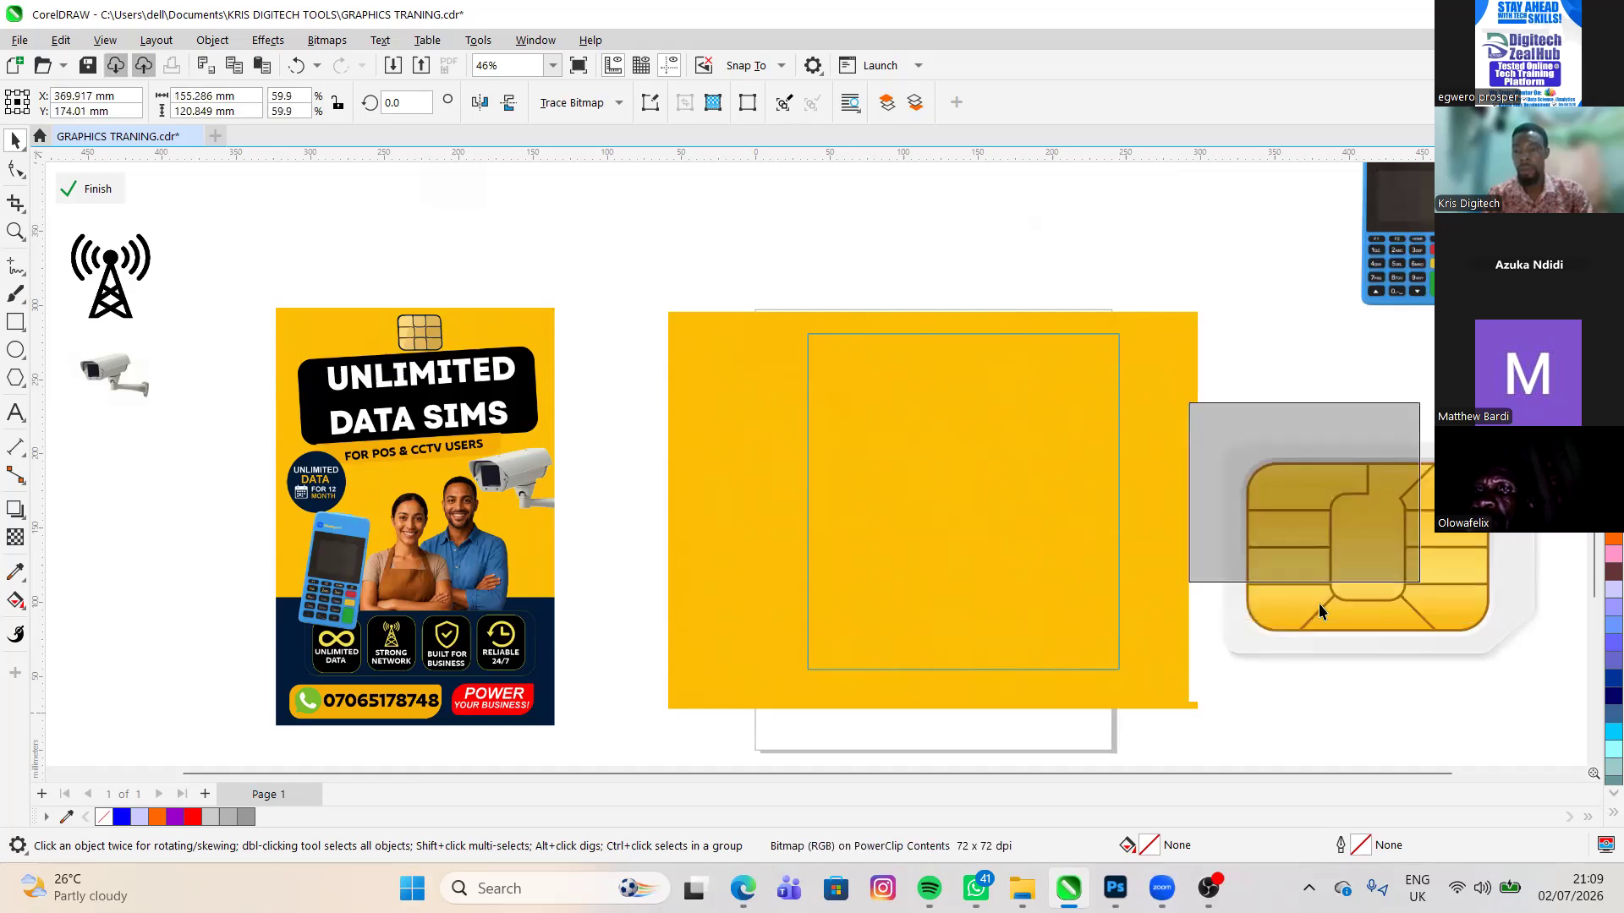
{"action": "left_click_drag", "start_coordinate": [1299, 485], "coordinate": [1402, 454]}
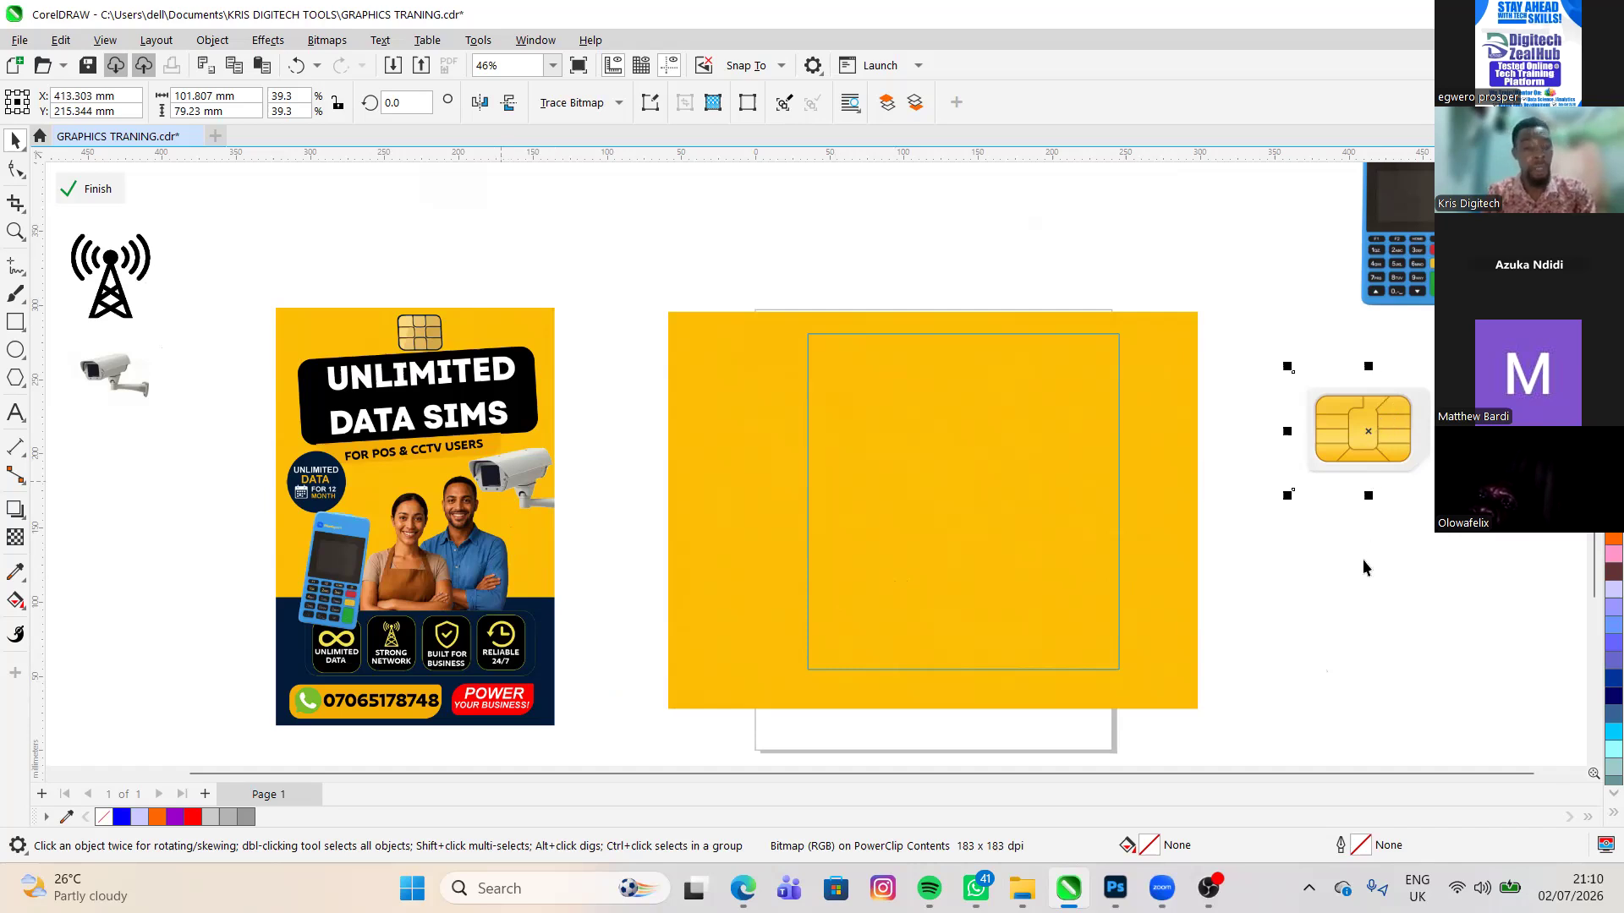
{"action": "left_click", "coordinate": [127, 376]}
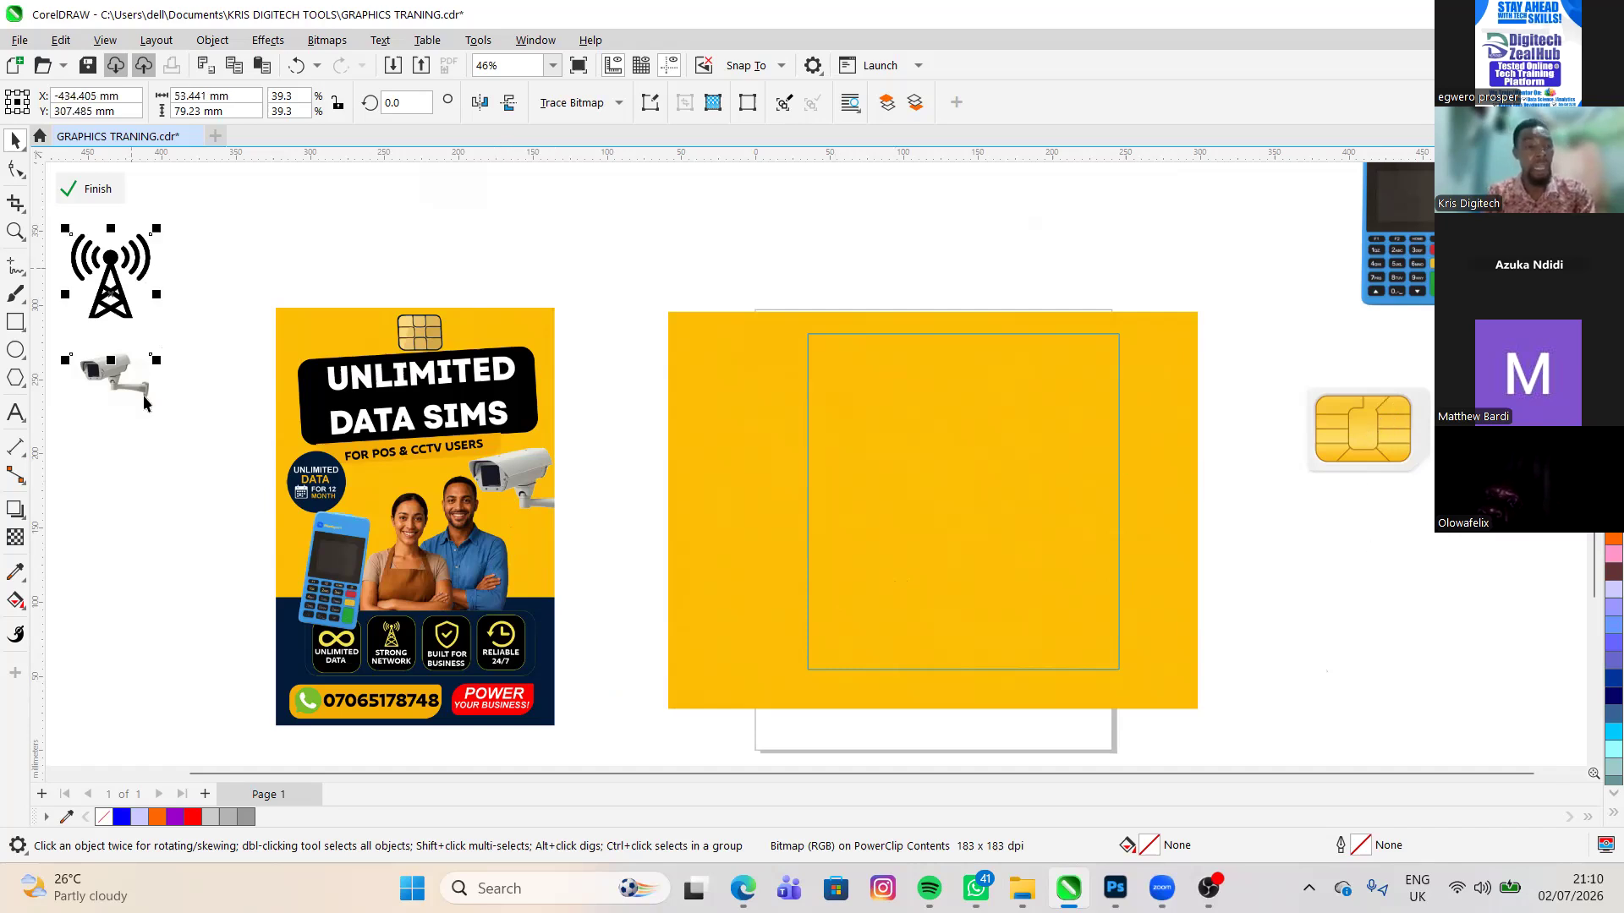
{"action": "key", "text": "Tab"}
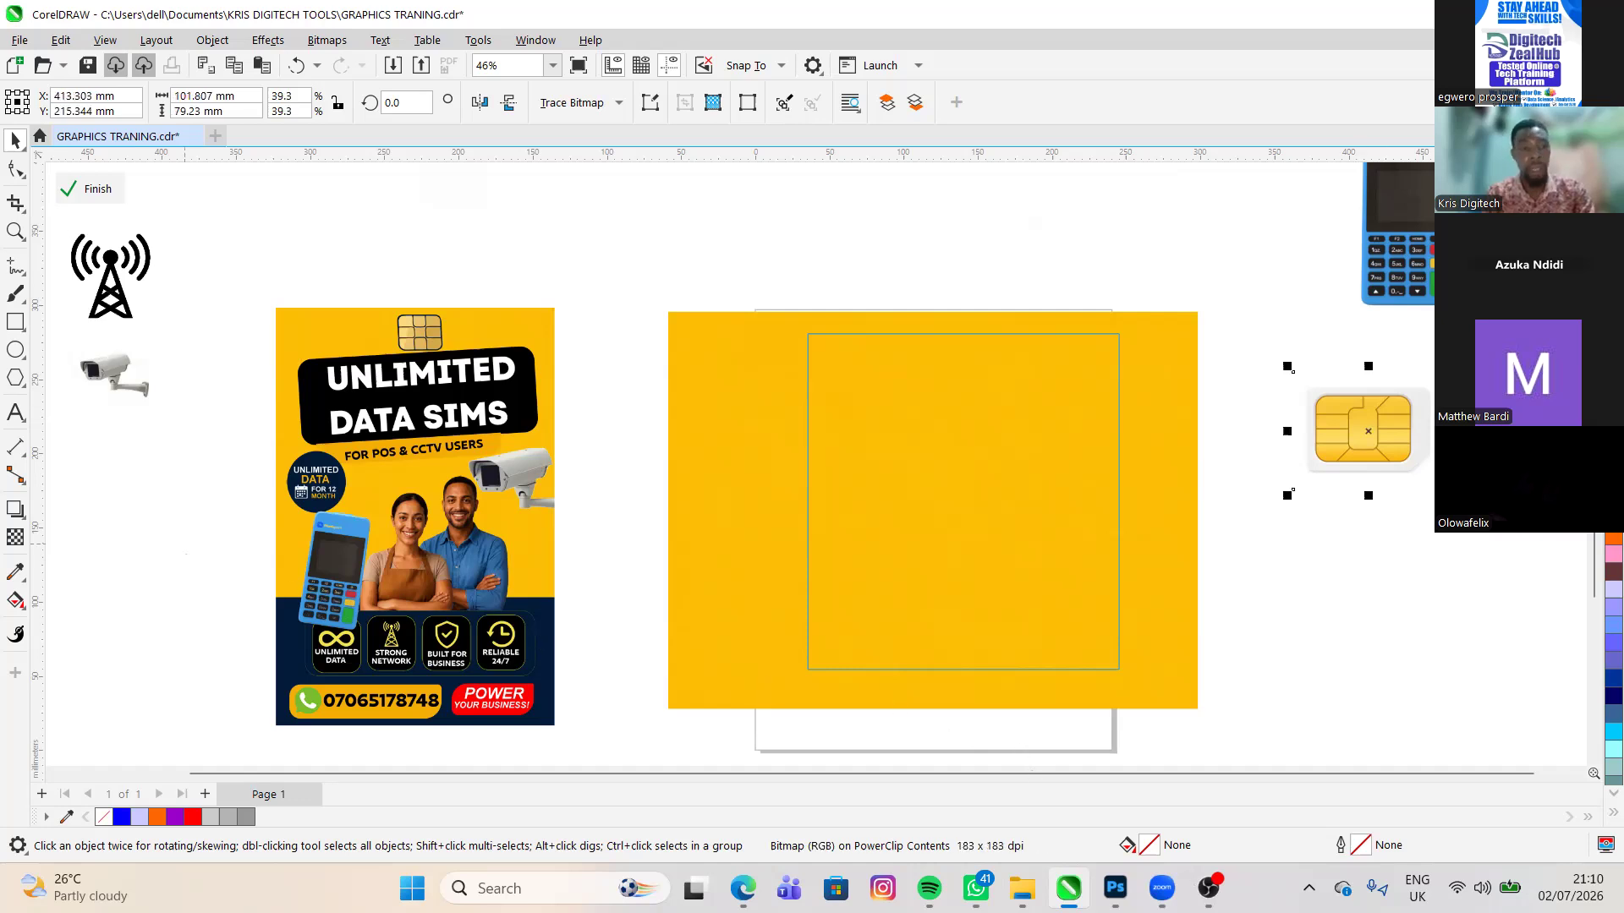
- Bring the shield check mark and infinity icons from the Documents folder in File Explorer into the drawing, above the flyer and below the SIM card
{"action": "key", "text": "Escape"}
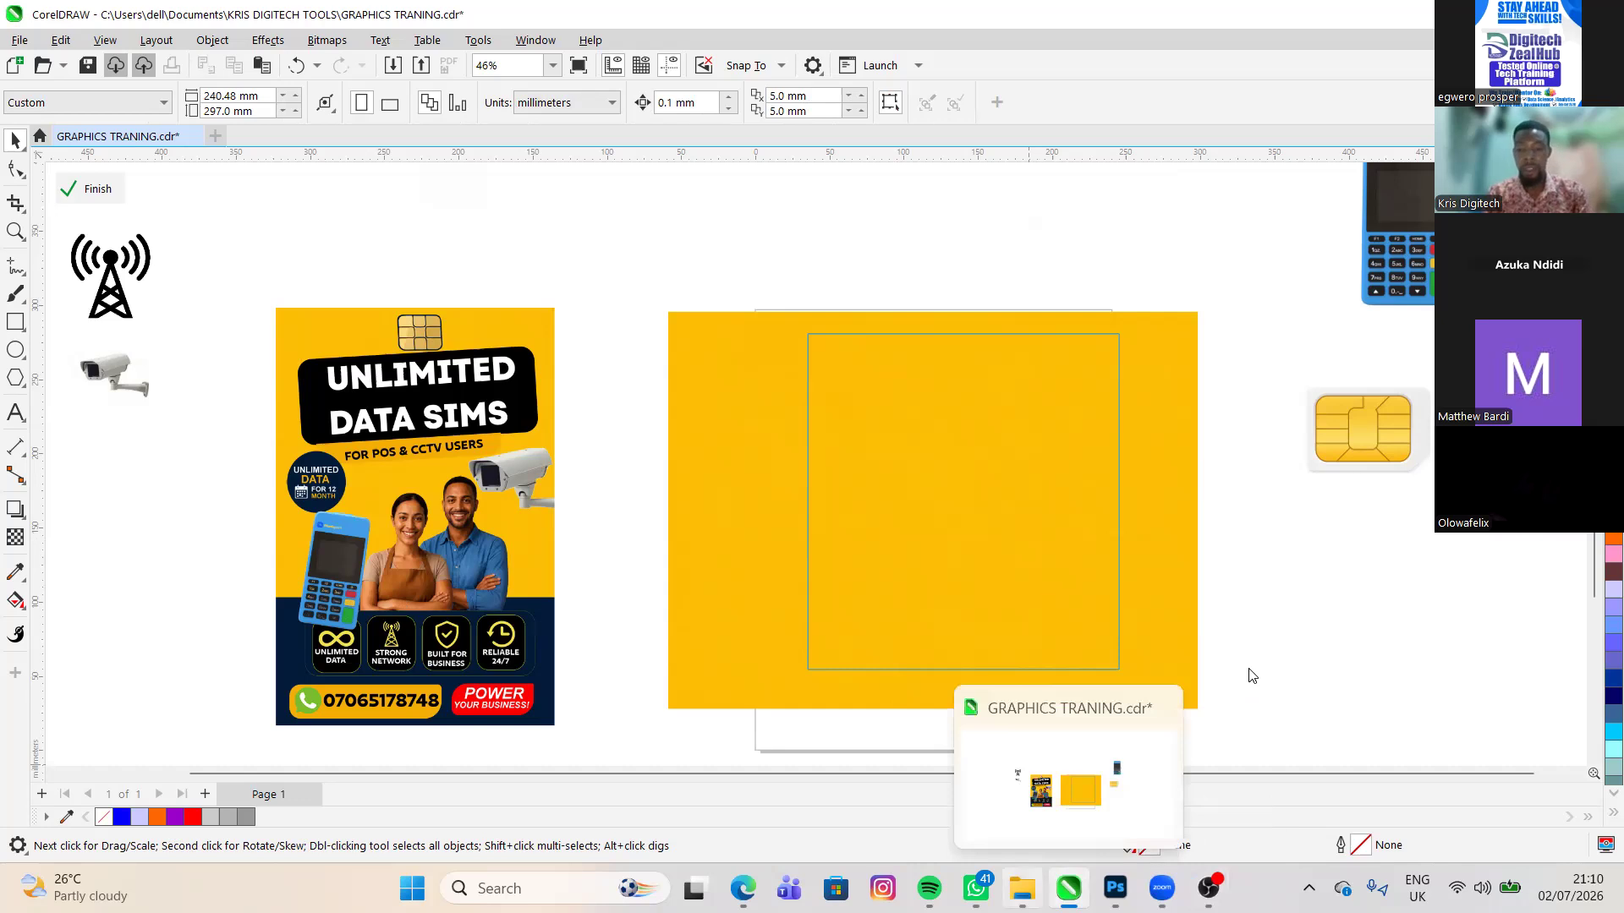
{"action": "mouse_move", "coordinate": [1023, 889]}
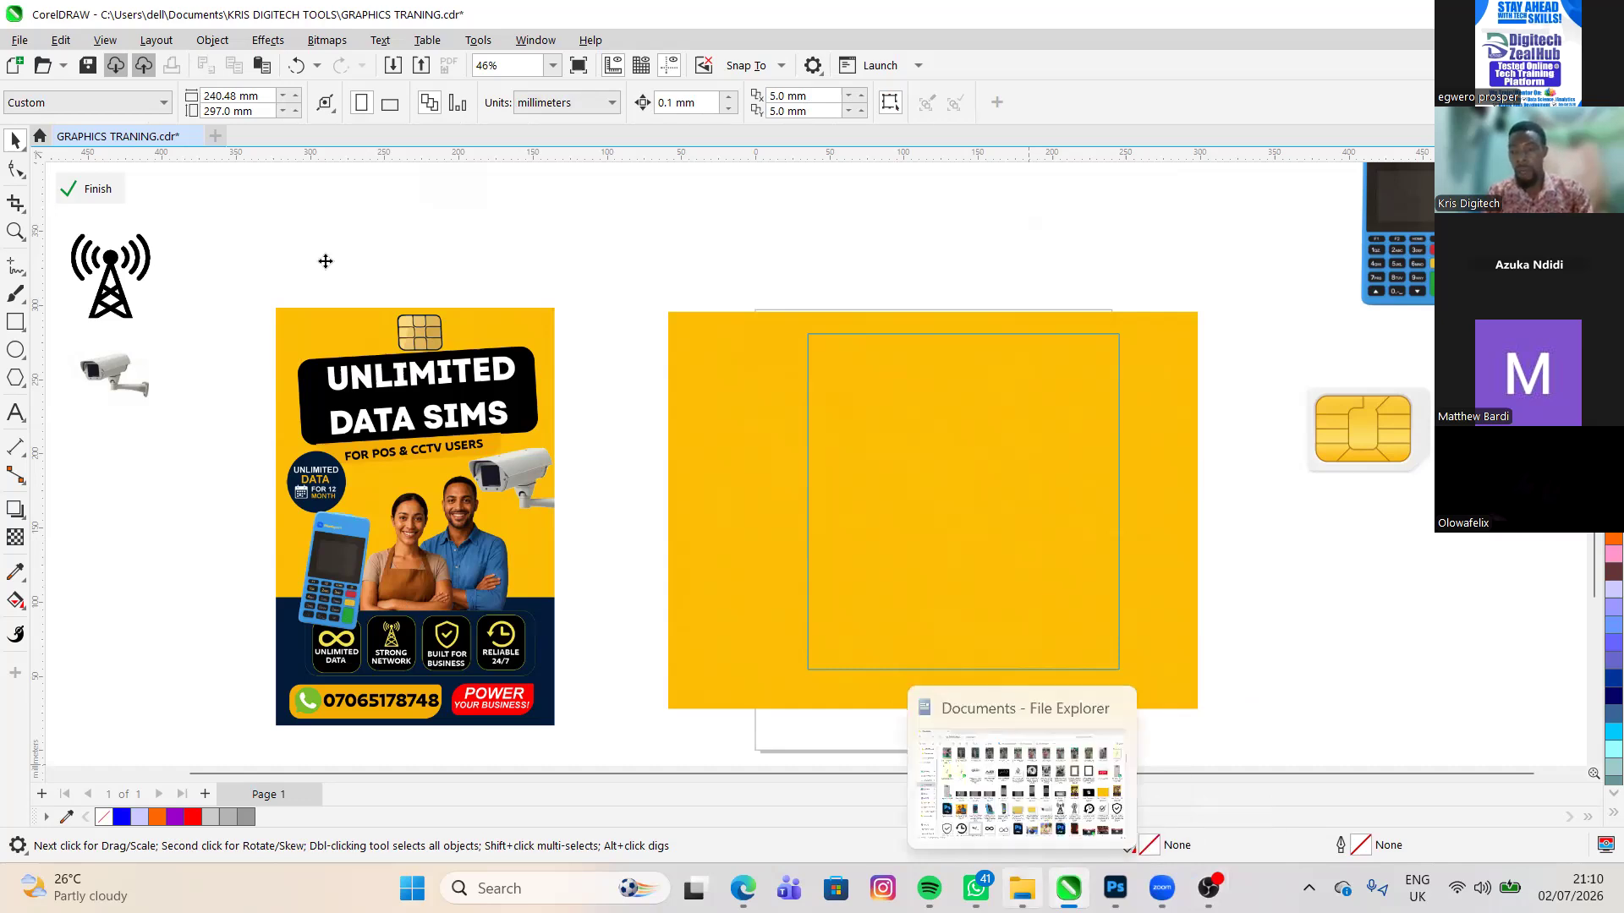
{"action": "left_click", "coordinate": [1007, 884]}
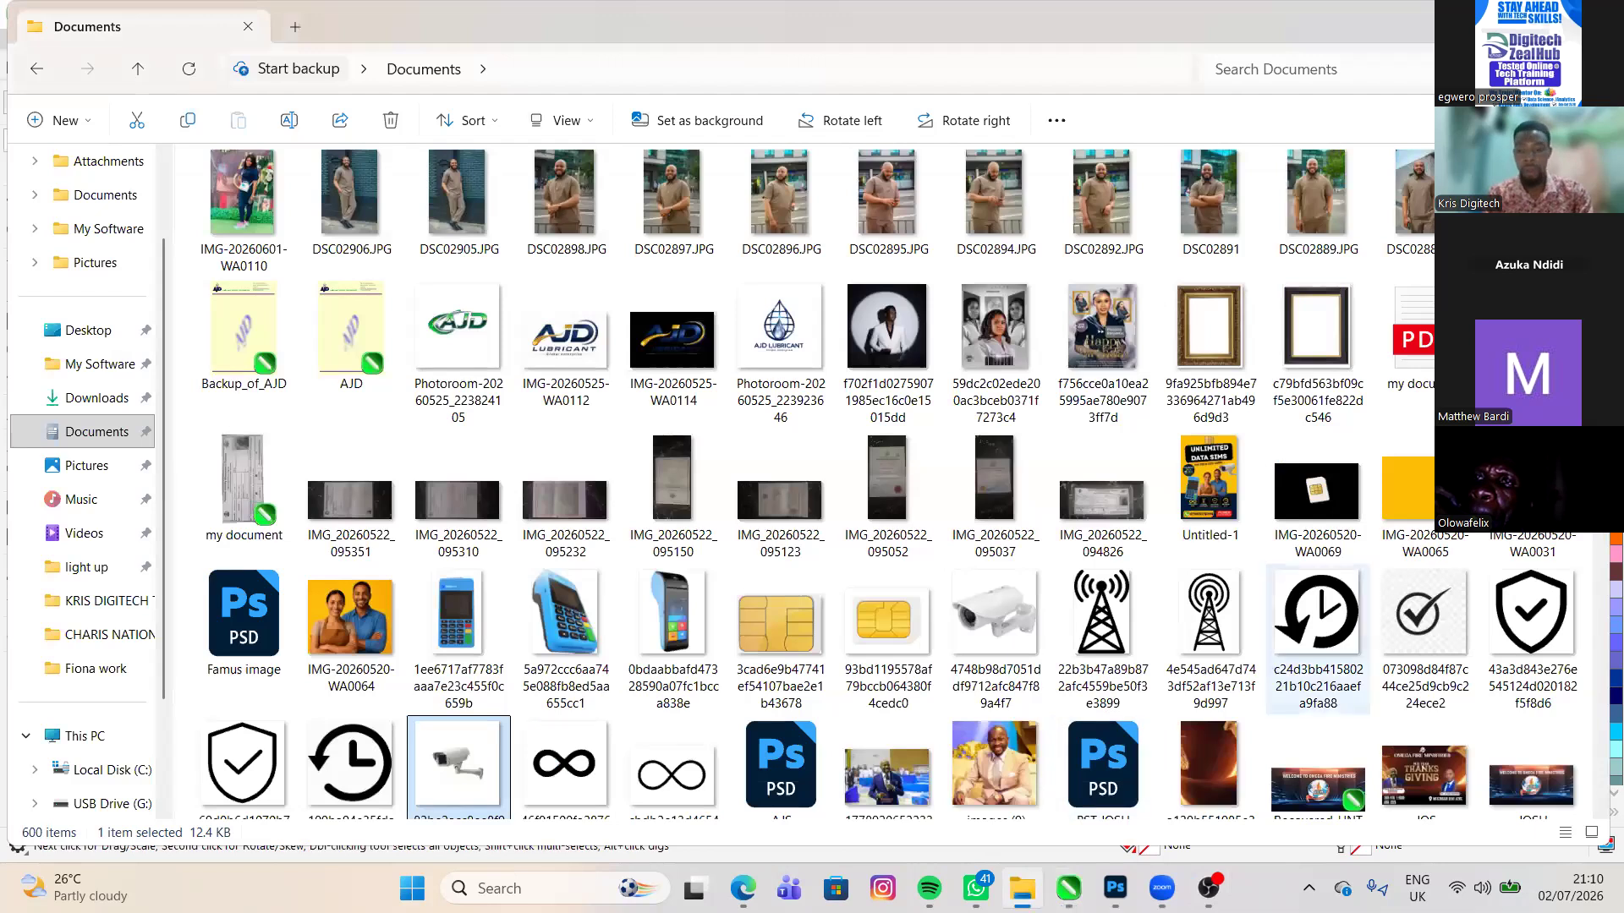
{"action": "key", "text": "alt+Tab"}
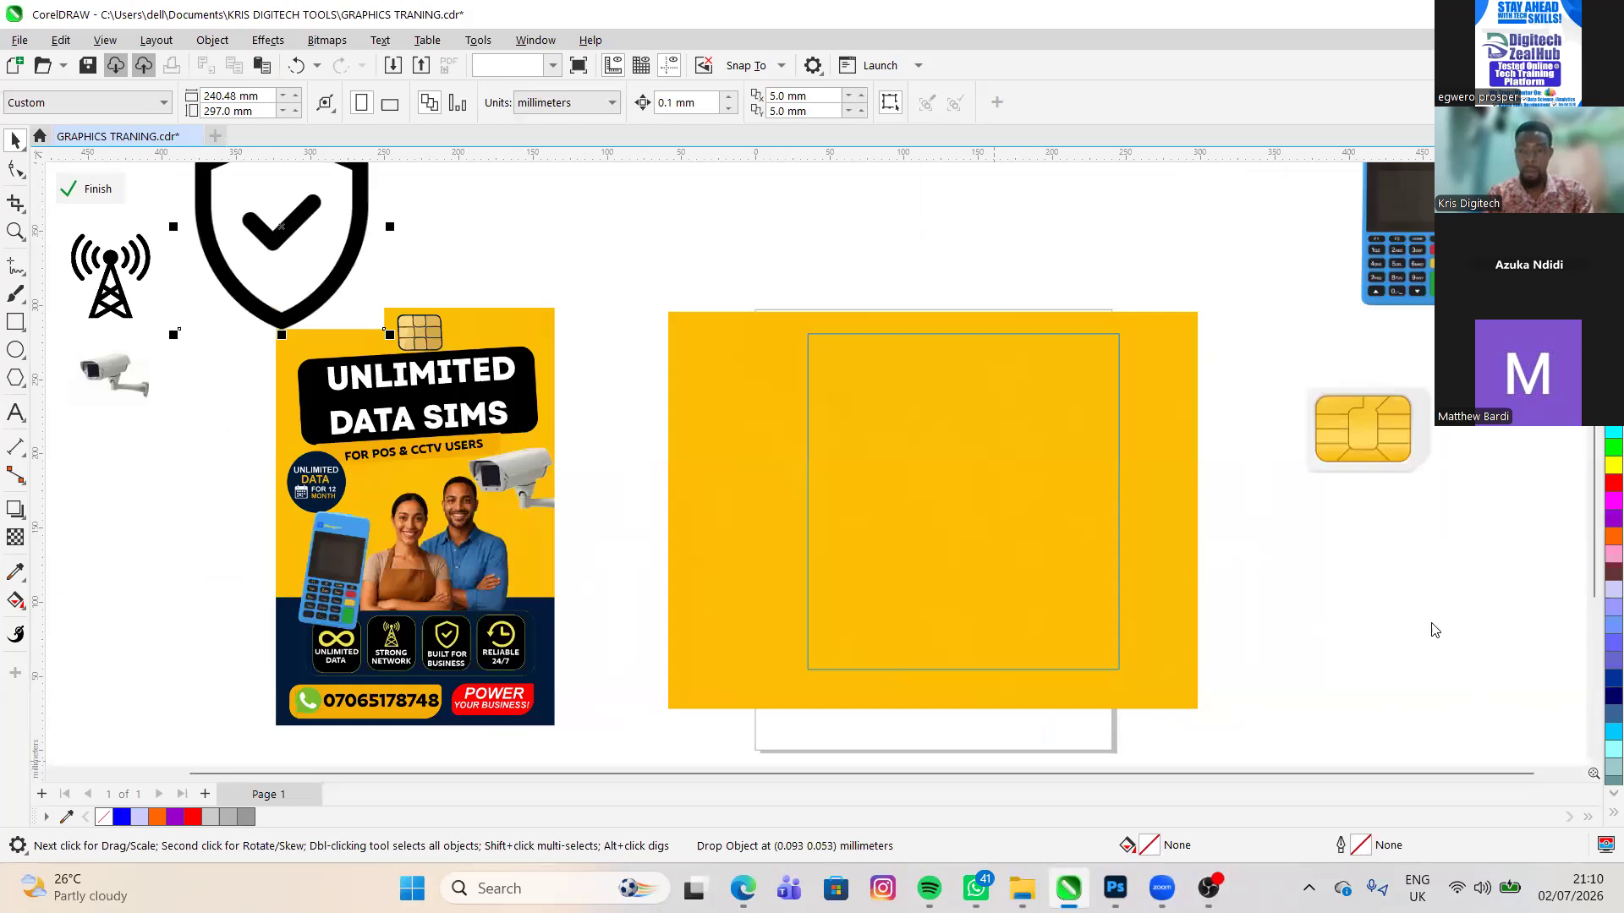
{"action": "key", "text": "alt+Tab"}
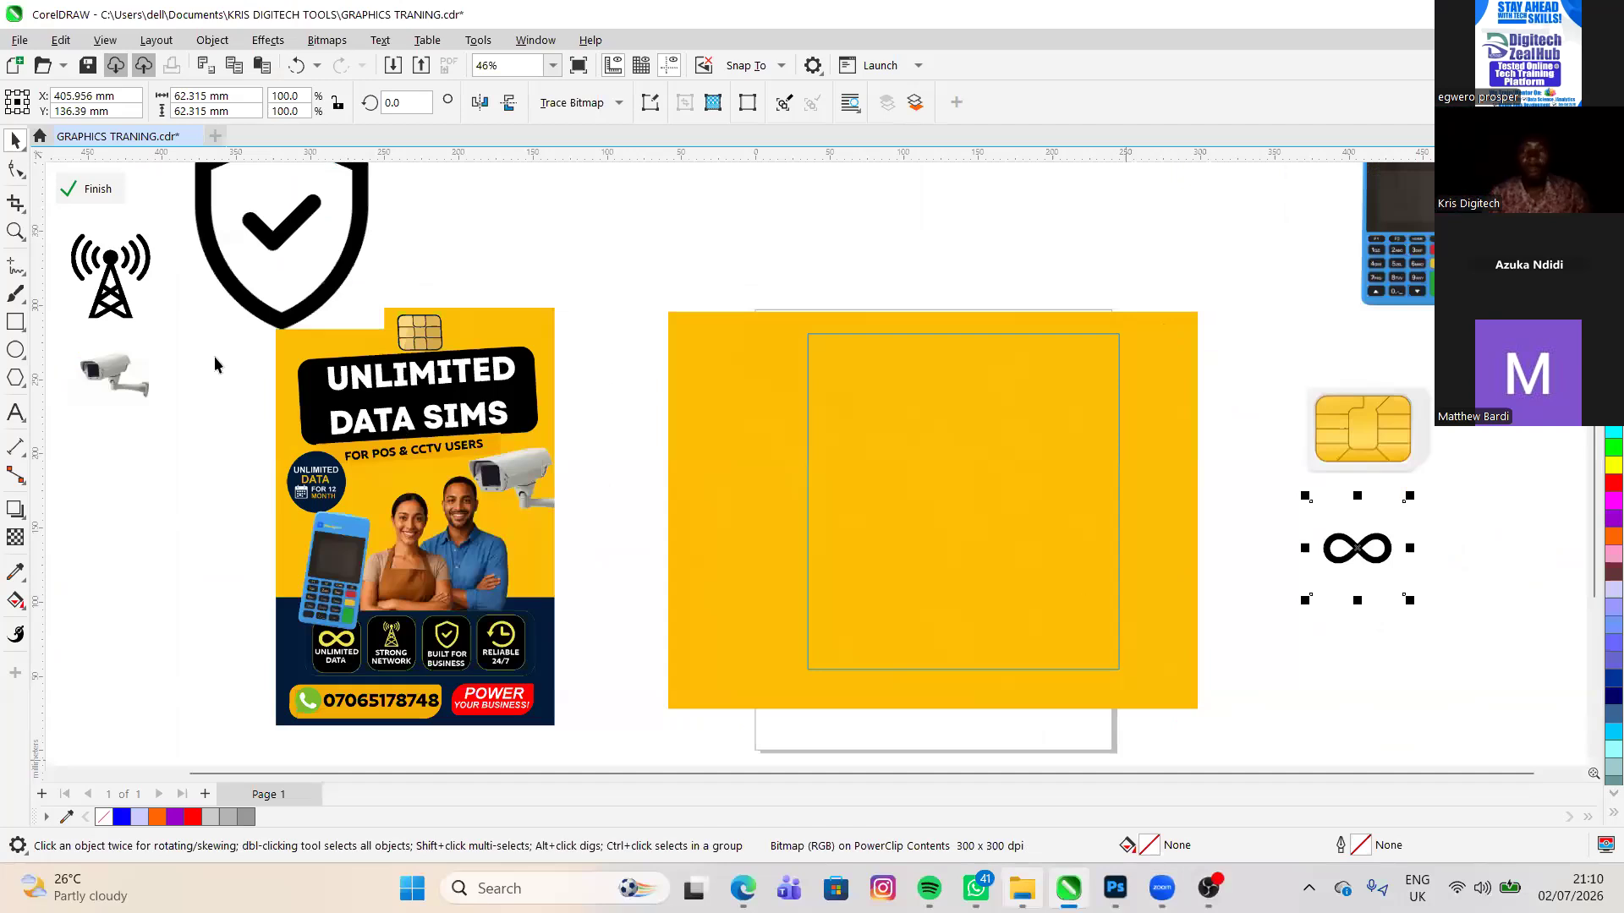
- Bring the clock history icon from the Documents folder in File Explorer into the drawing beside the POS terminal, and deselect everything
{"action": "key", "text": "alt+Tab"}
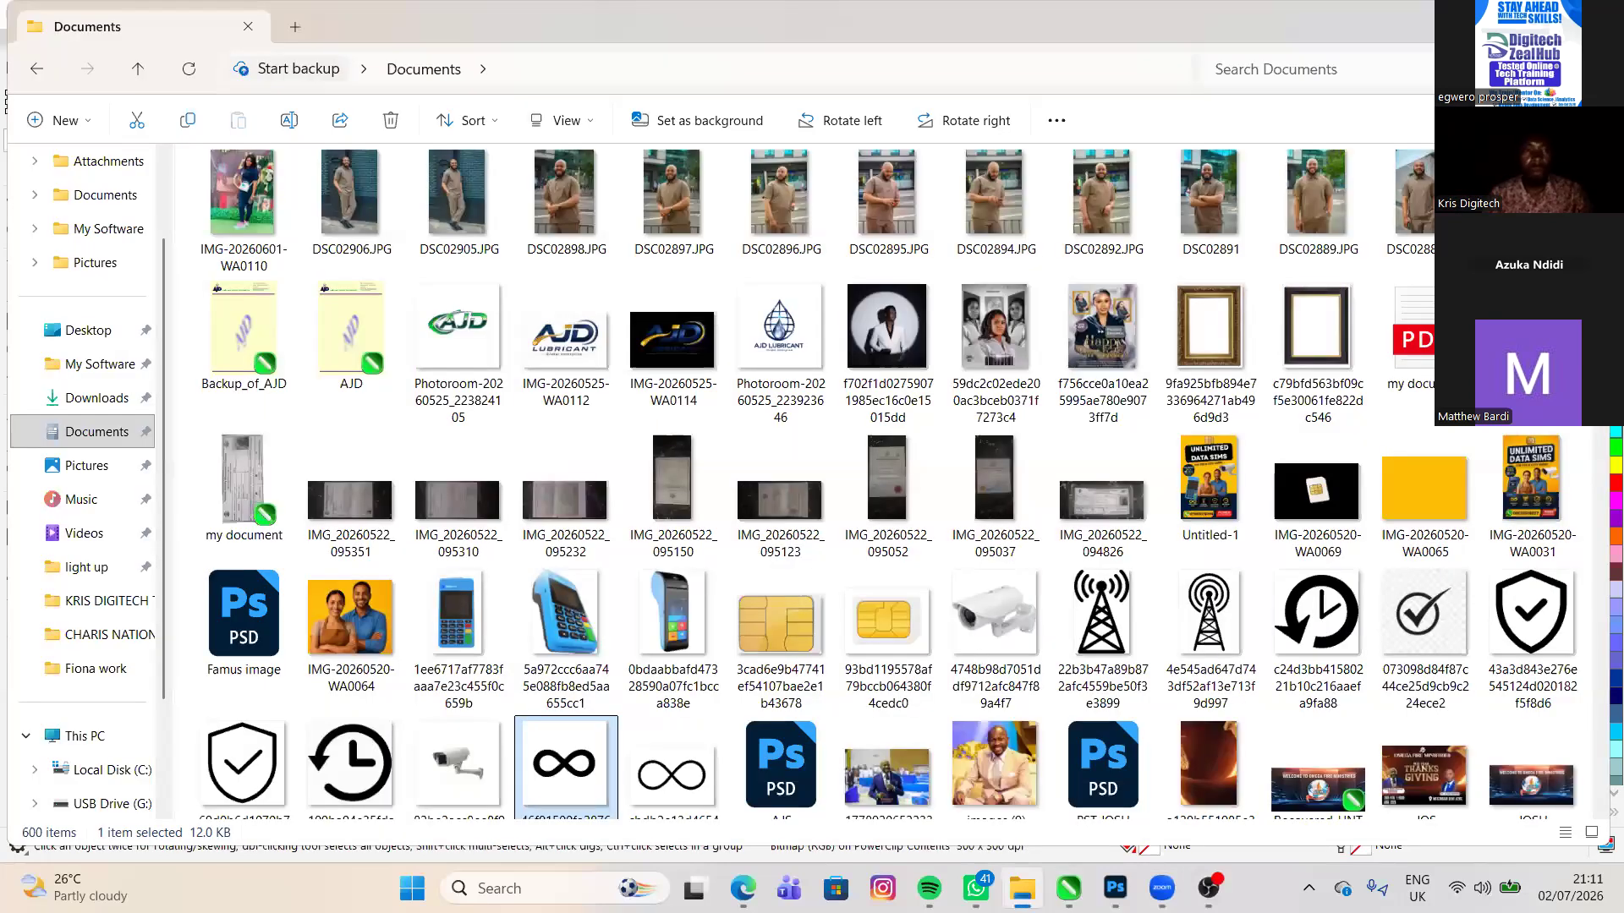
{"action": "key", "text": "alt+Tab"}
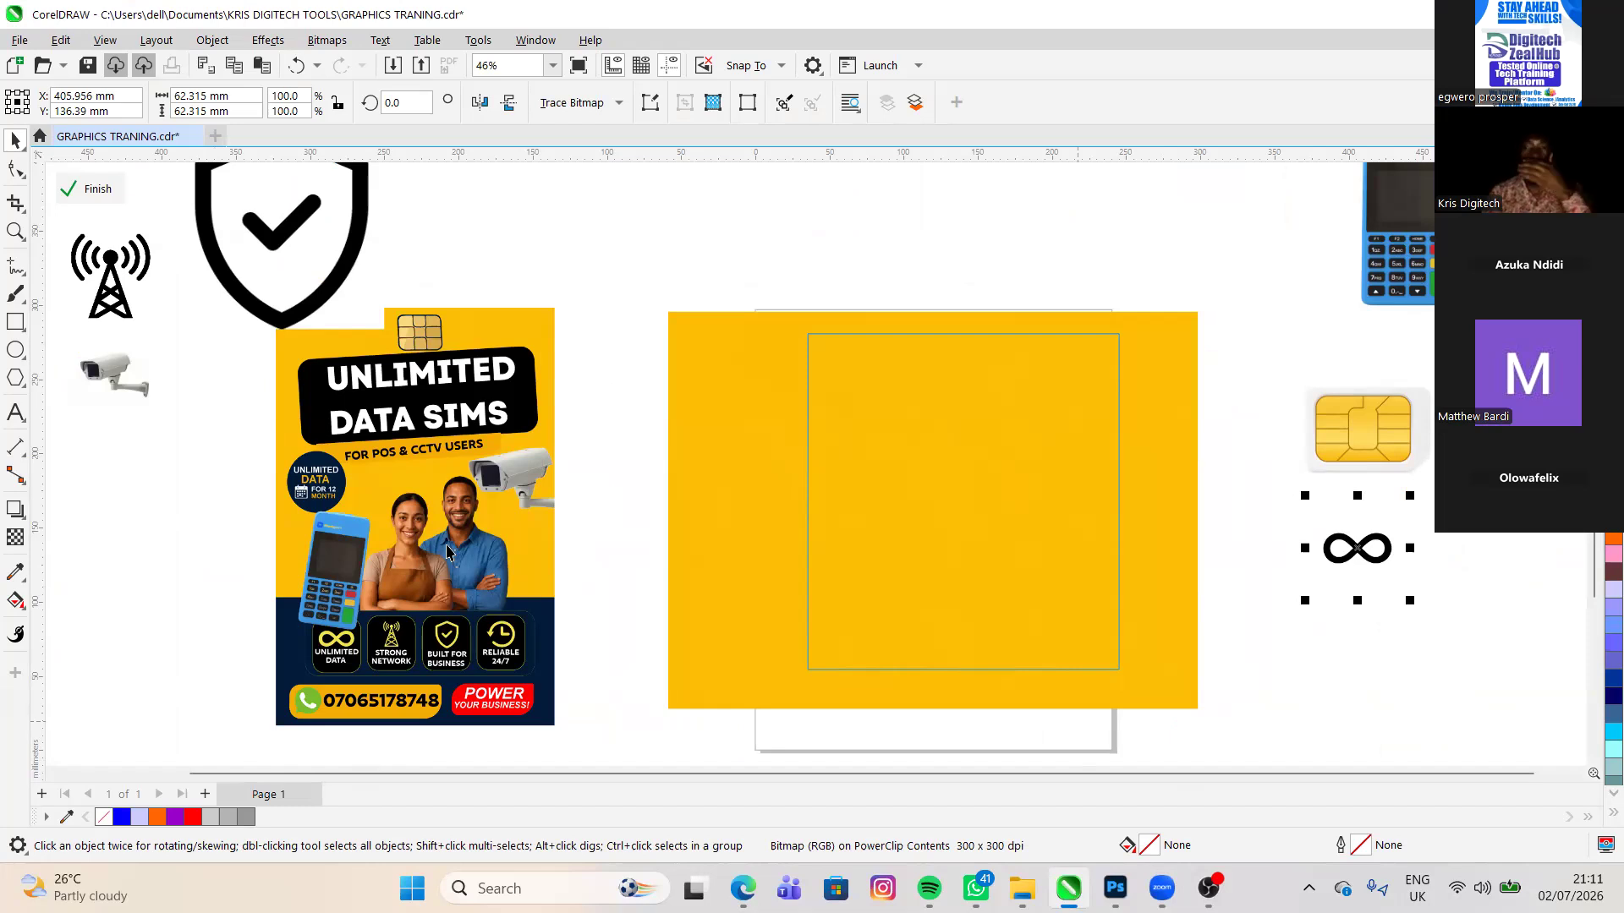
{"action": "key", "text": "alt+Tab"}
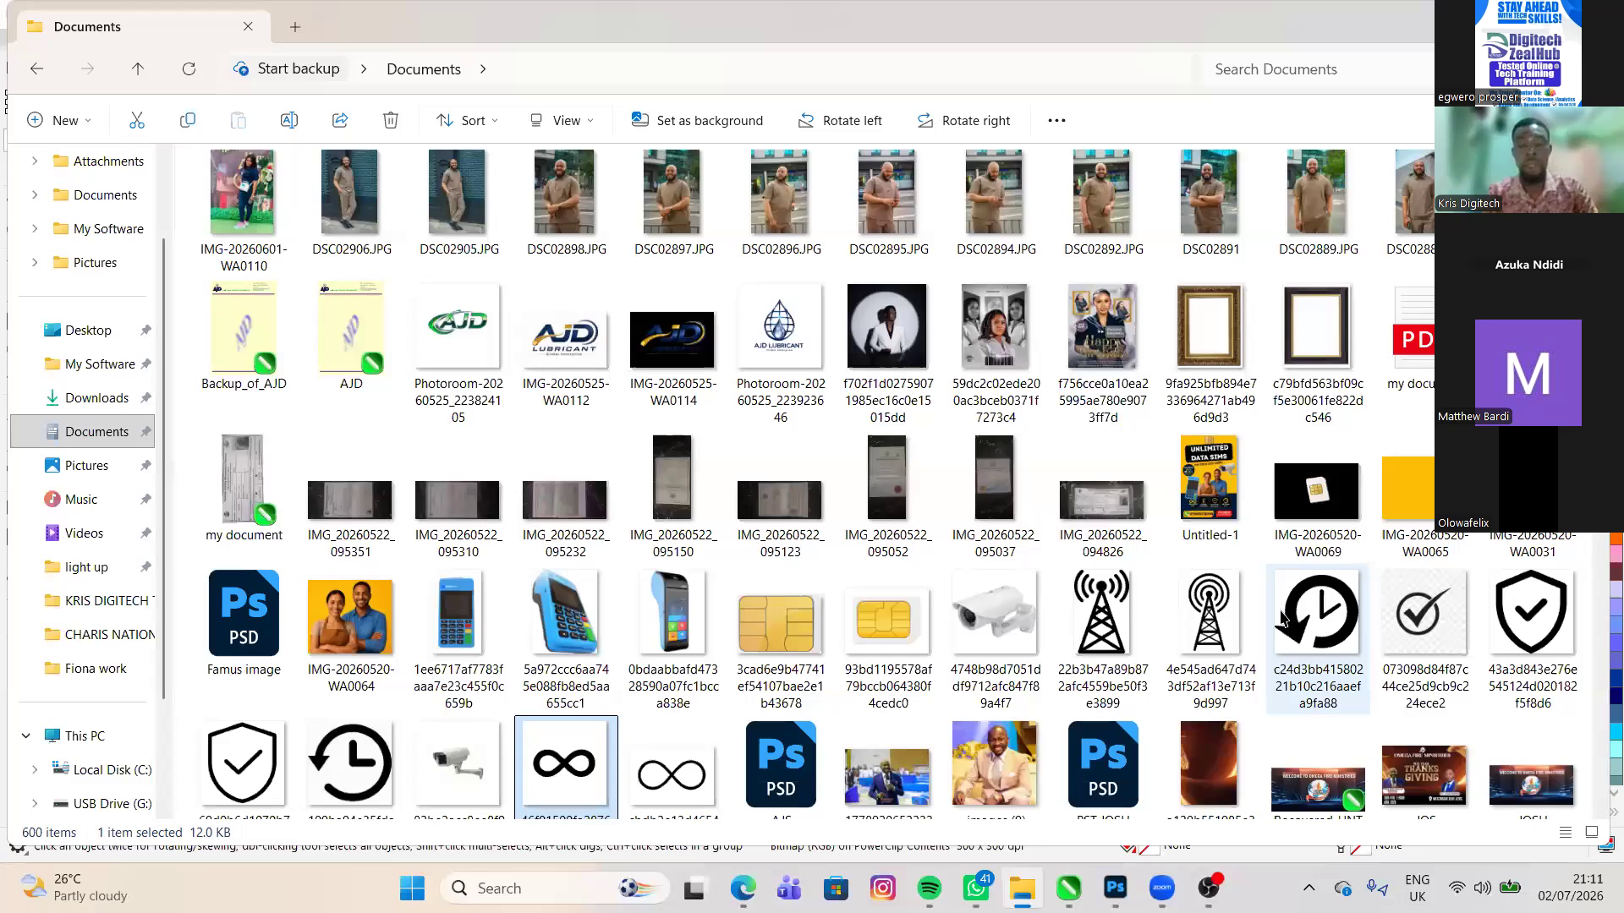
{"action": "key", "text": "alt+Tab"}
{"action": "left_click", "coordinate": [699, 530]}
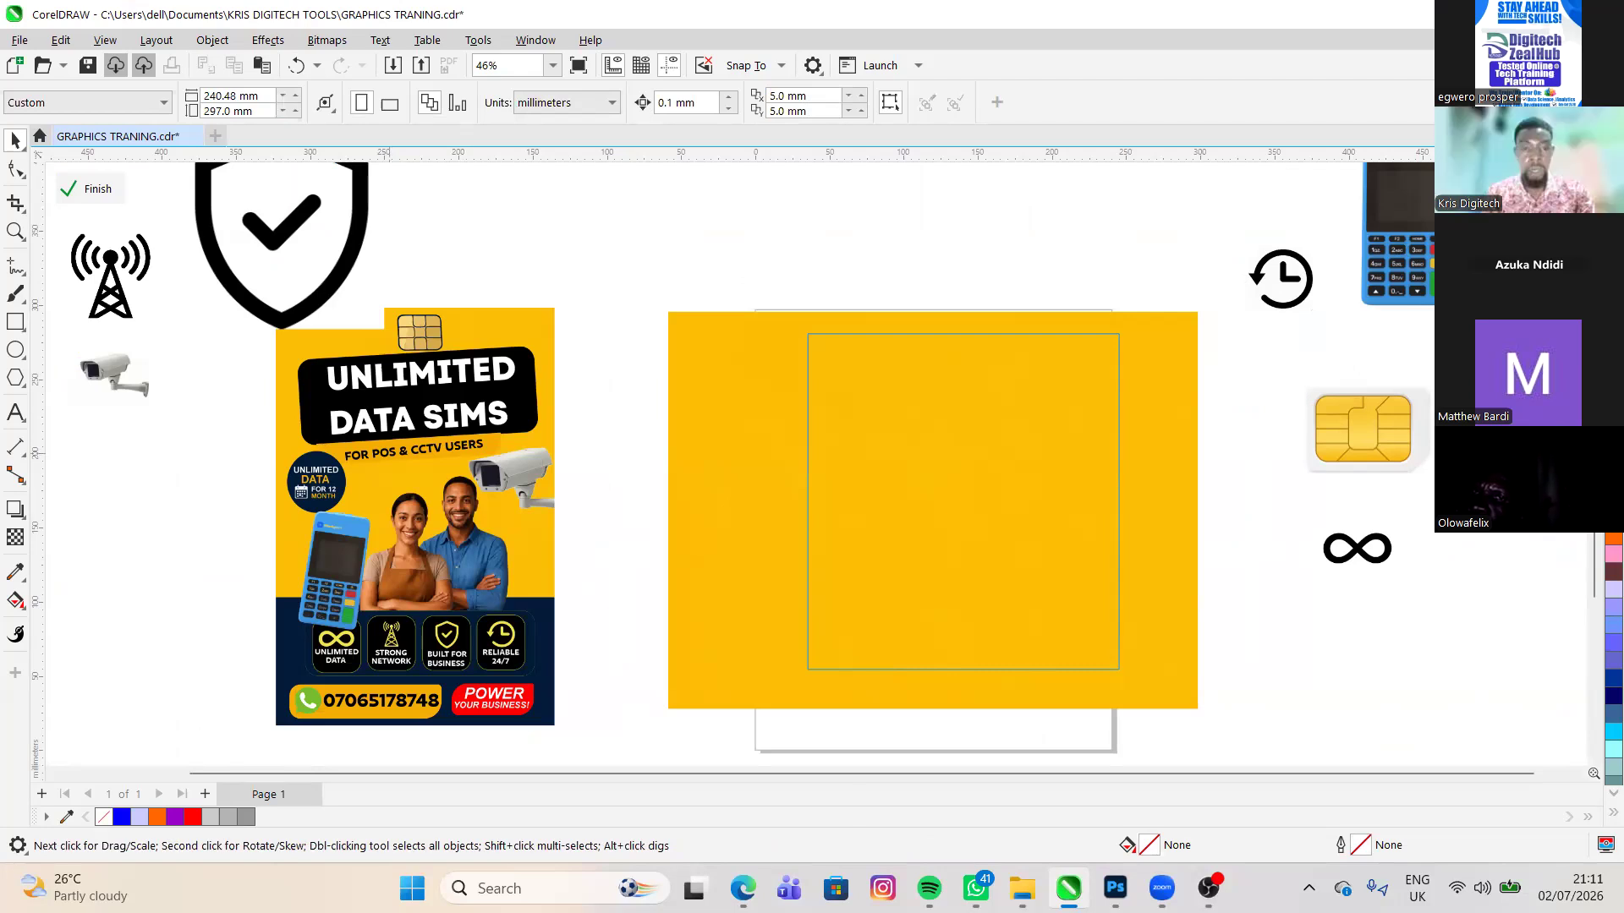
{"action": "scroll", "coordinate": [355, 618], "scroll_direction": "down", "scroll_amount": 1}
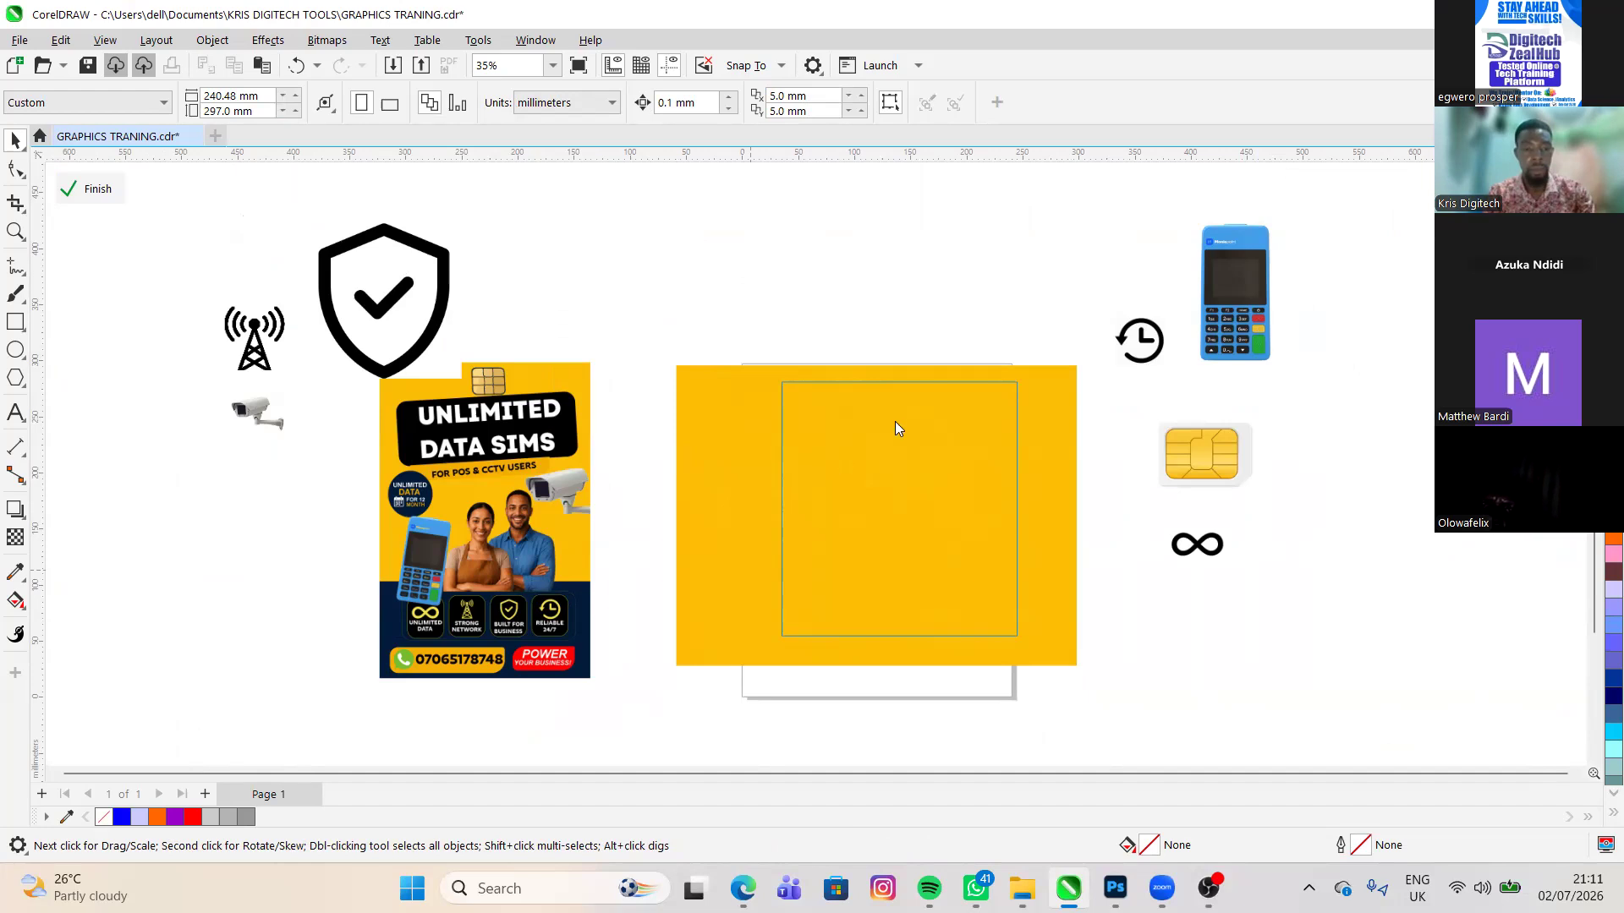
- Preview the couple photo IMG-20260520-WA0064.jpg from the Documents folder, close the preview and switch to Photoshop
{"action": "key", "text": "alt+Tab"}
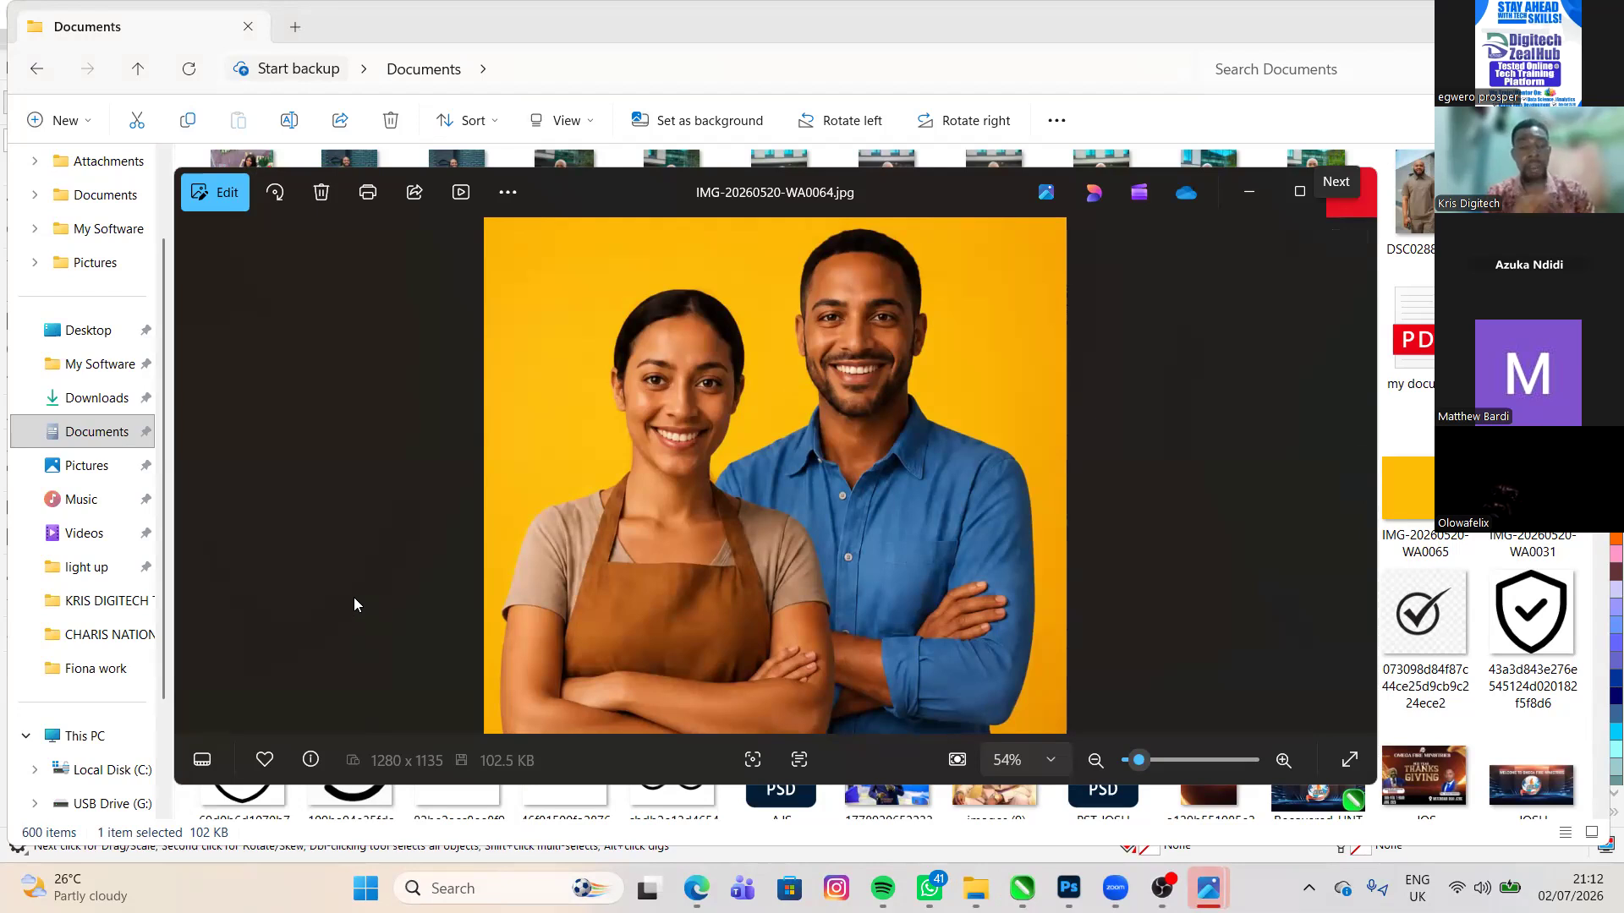
{"action": "key", "text": "alt+F4"}
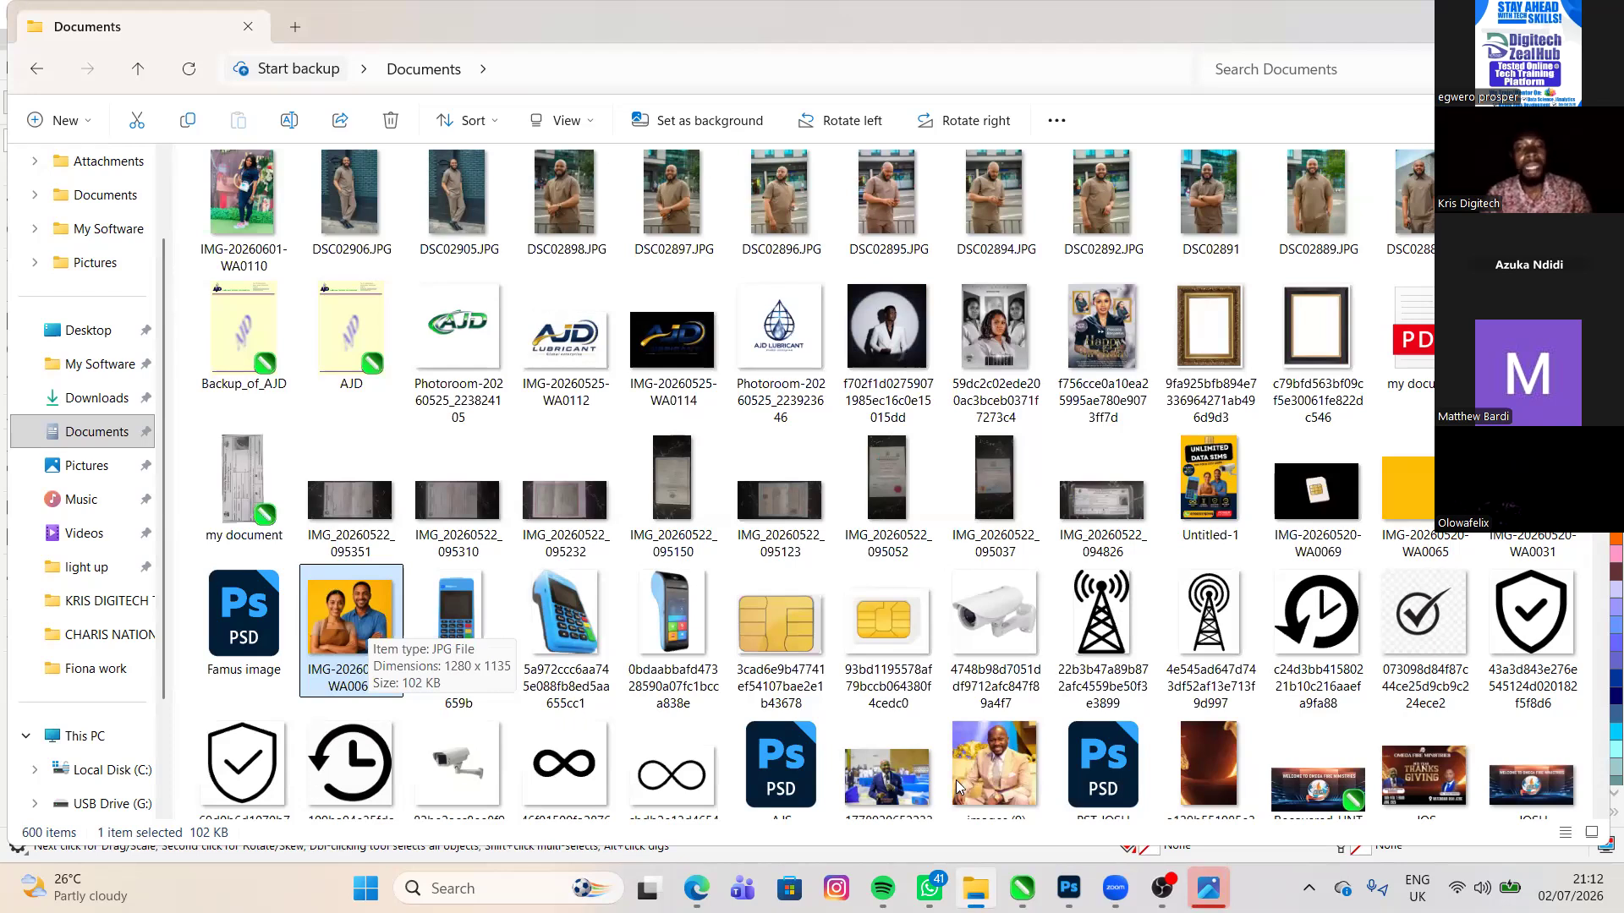
{"action": "mouse_move", "coordinate": [1069, 888]}
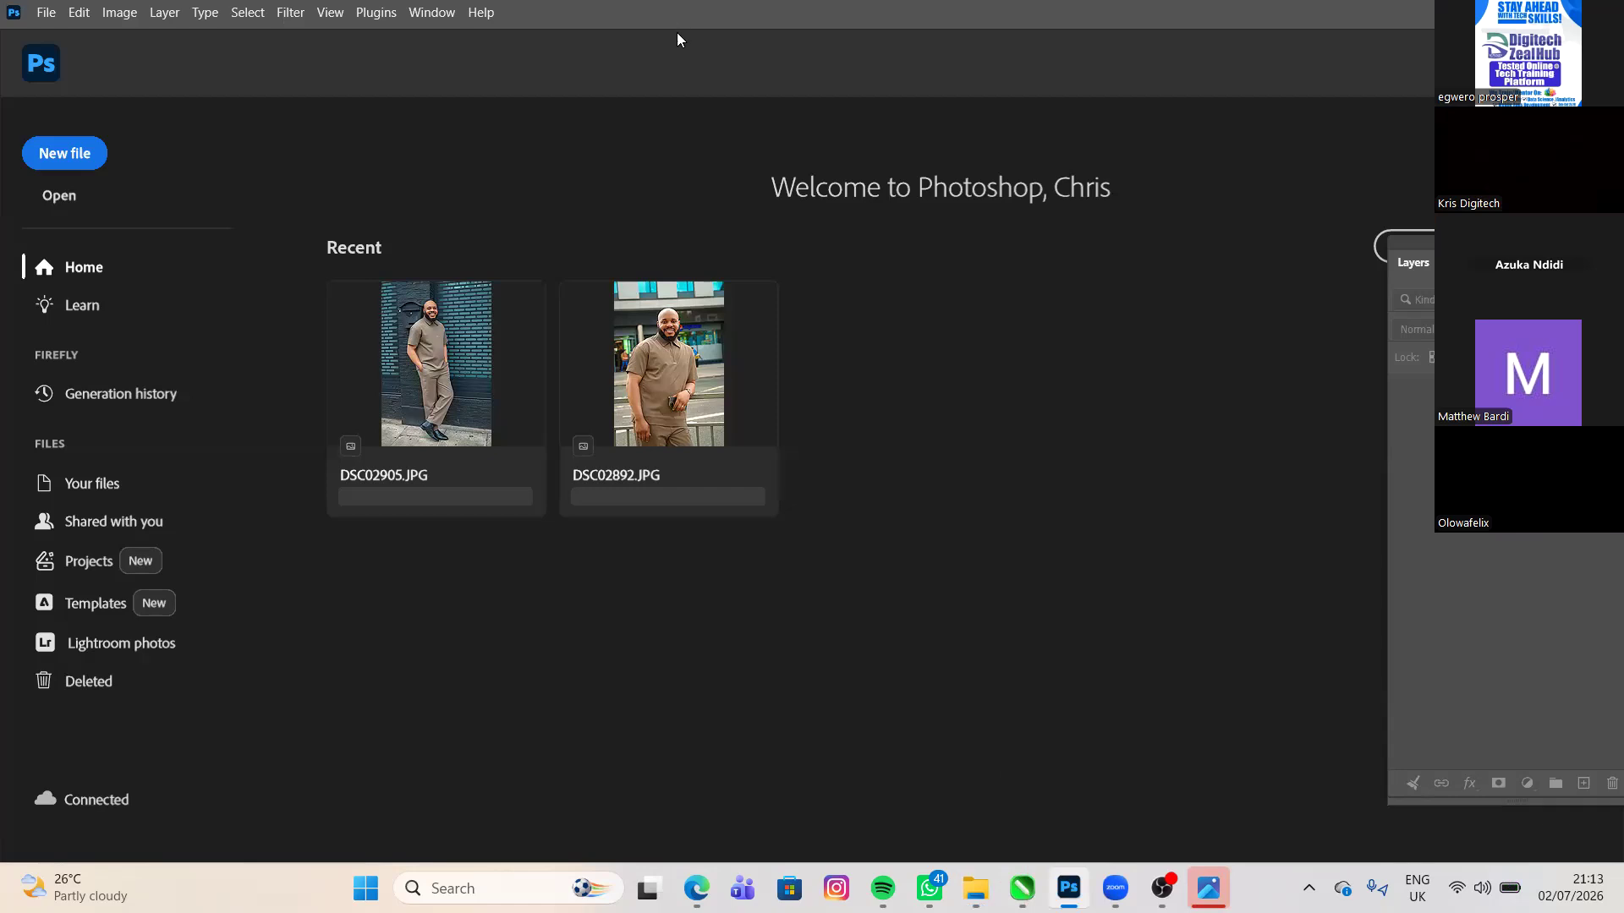
{"action": "left_click_drag", "start_coordinate": [677, 32], "coordinate": [676, 39]}
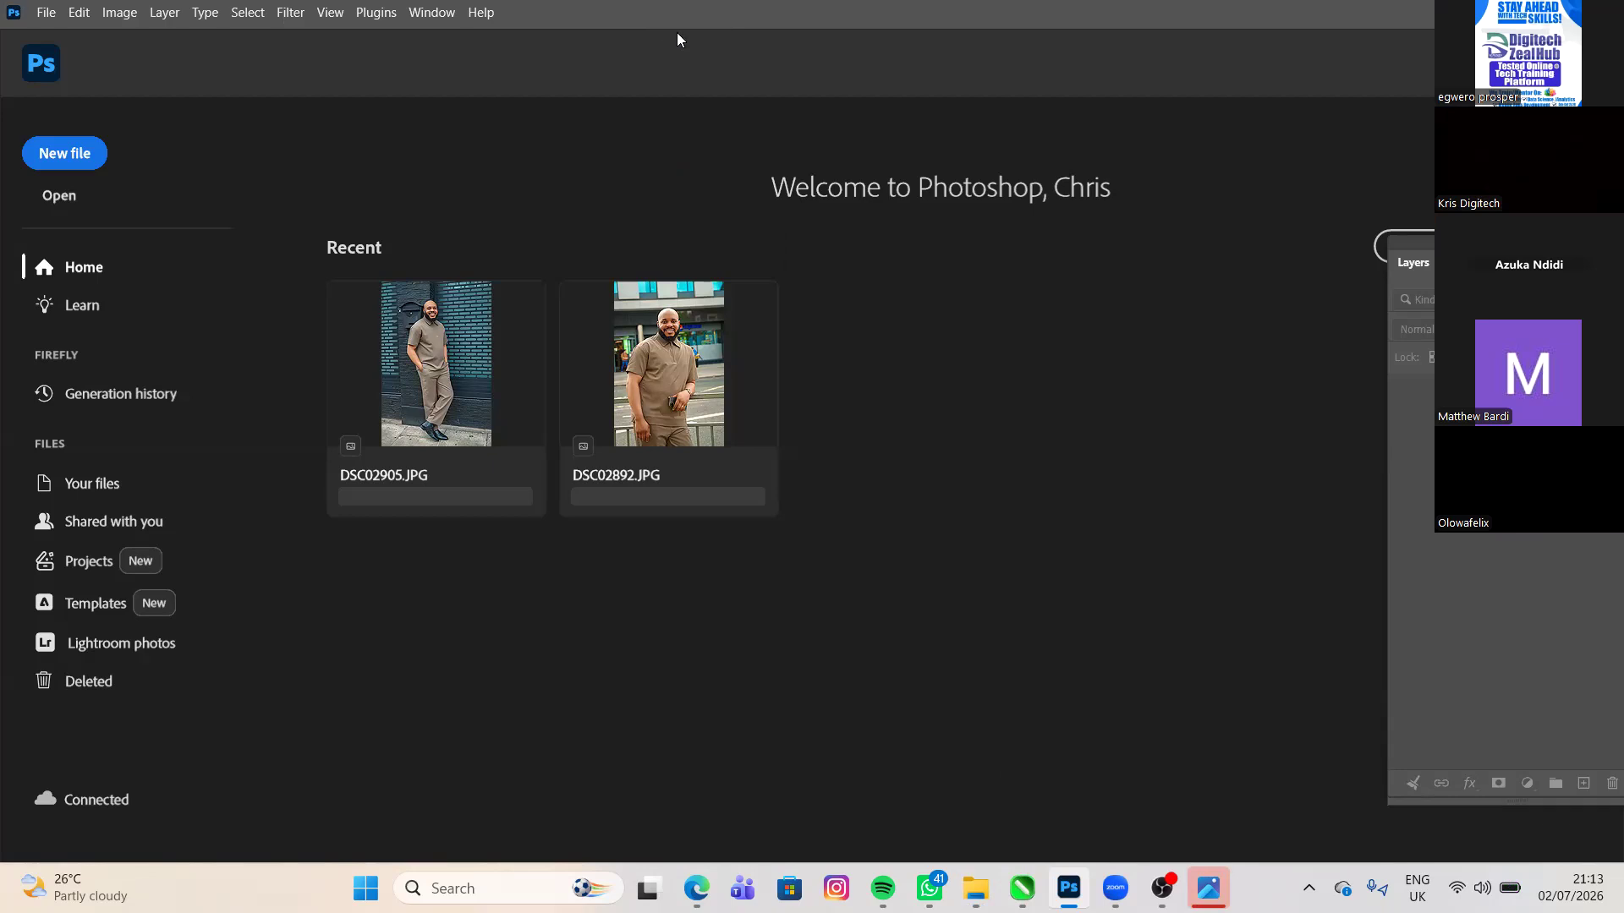
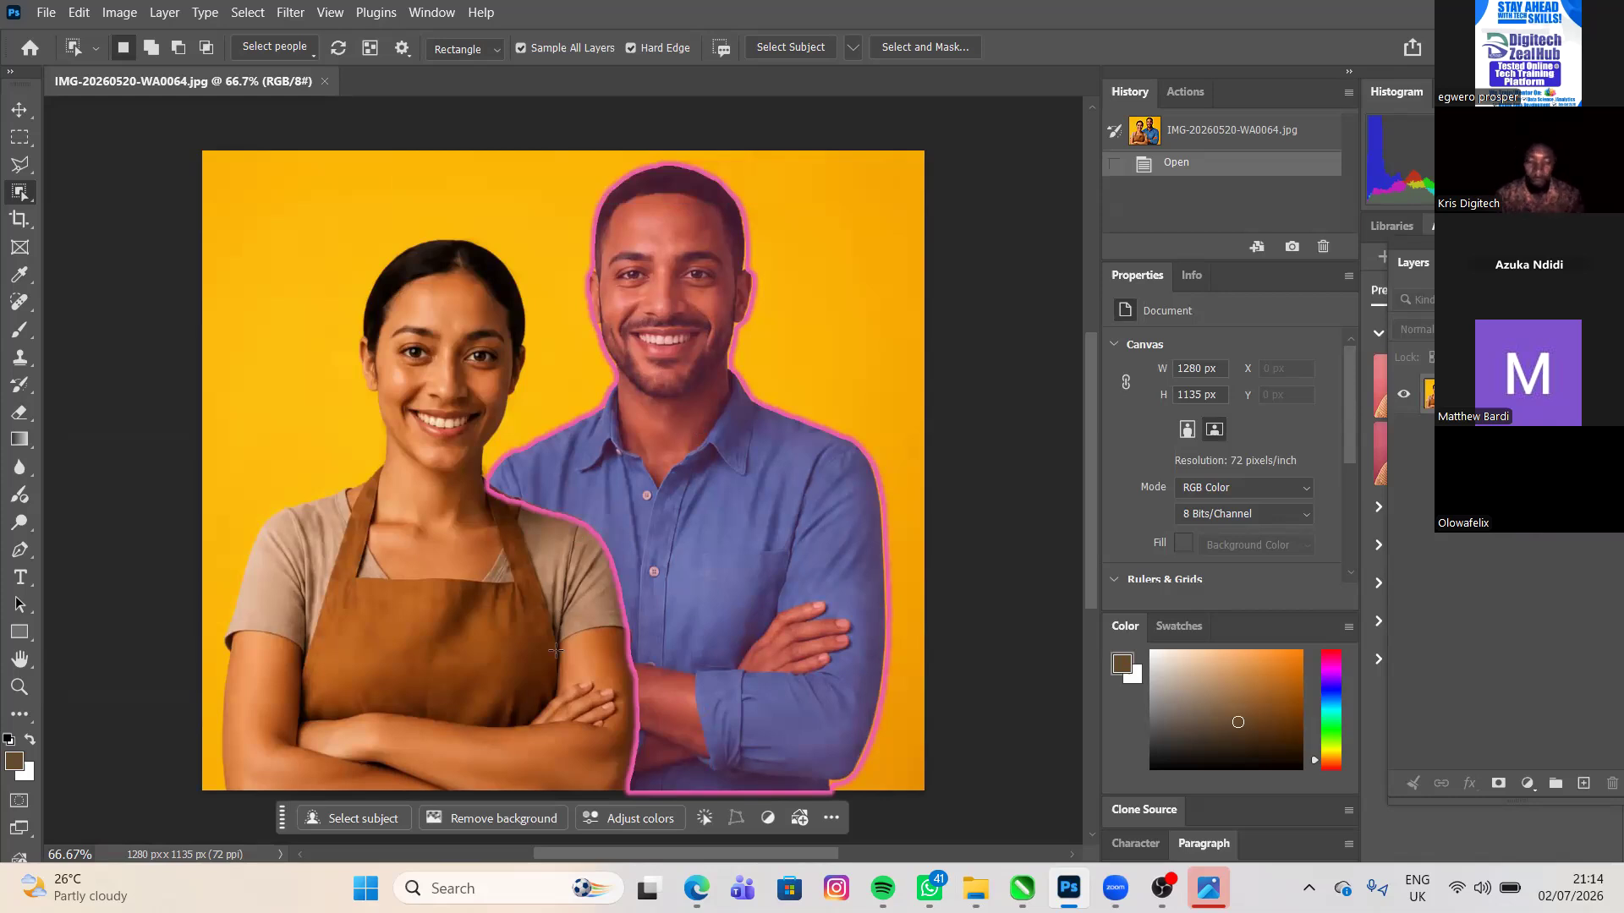
- Remove the yellow background behind the couple in IMG-20260520-WA0064.jpg
{"action": "left_click", "coordinate": [482, 817]}
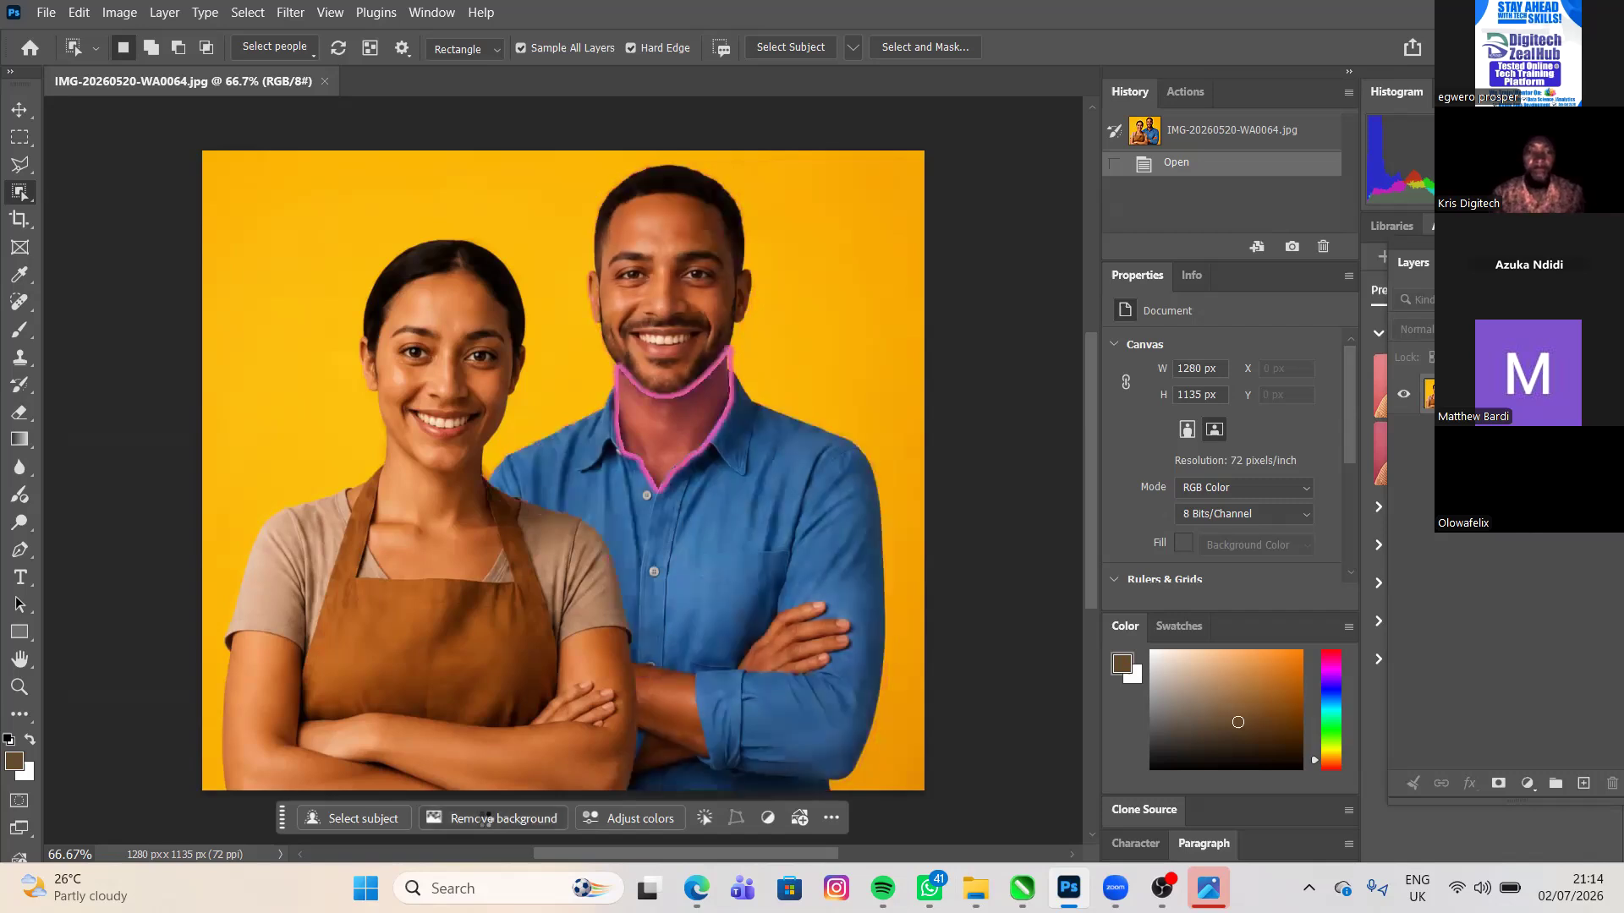
{"action": "left_click", "coordinate": [485, 820]}
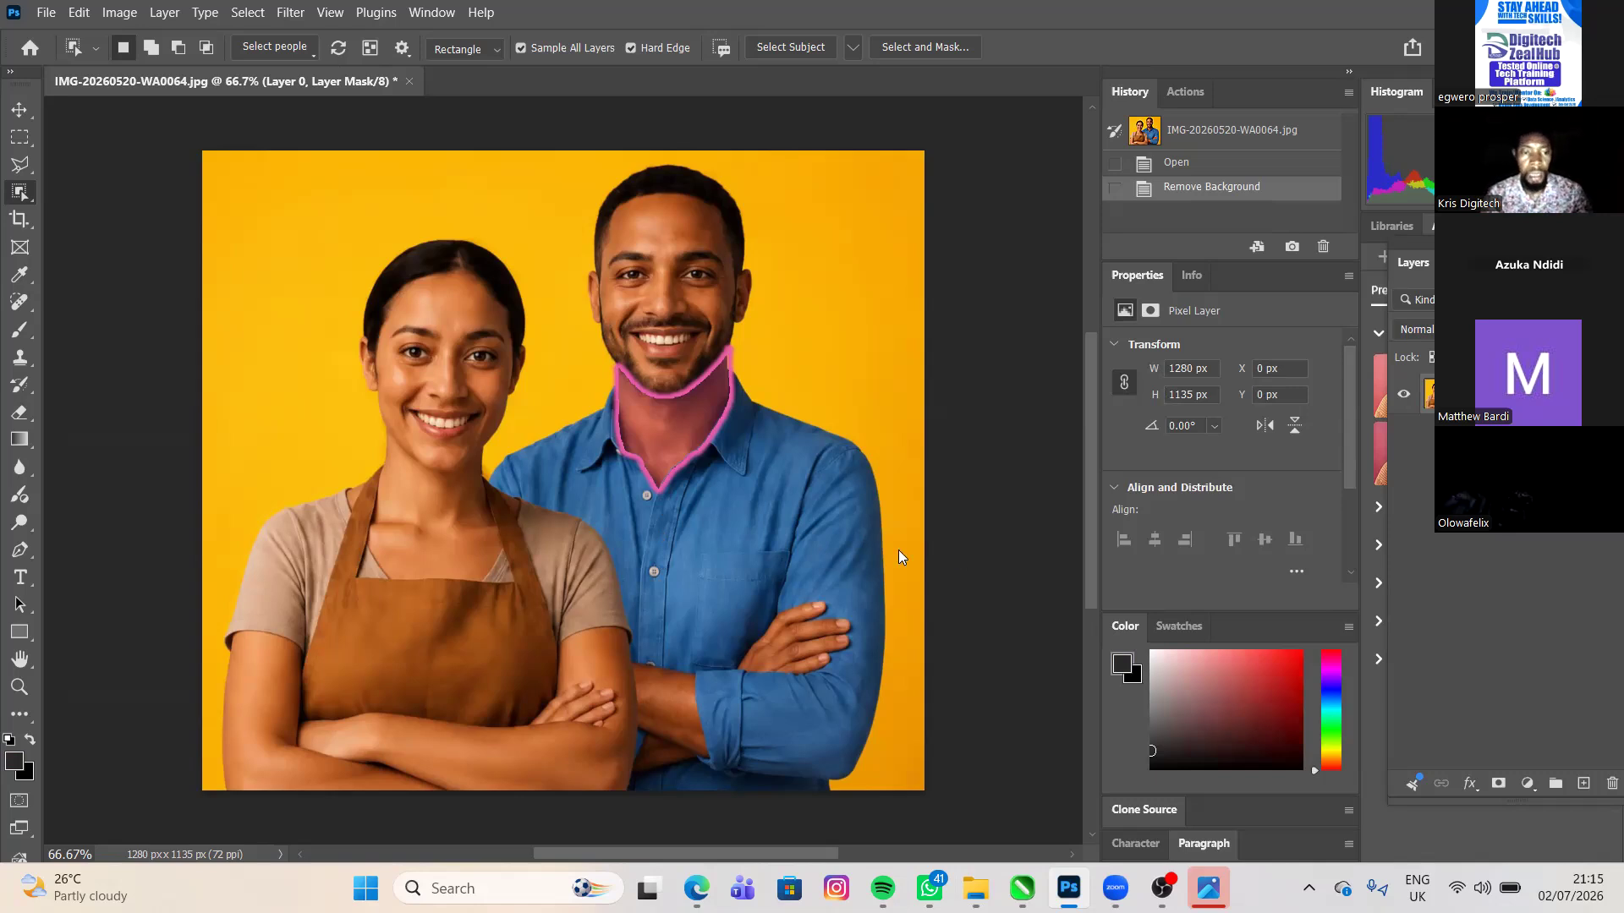
- Find the Photoshop file Famus image in the Documents folder in File Explorer and bring it into the CorelDRAW drawing GRAPHICS TRANING.cdr
{"action": "key", "text": "alt+Tab"}
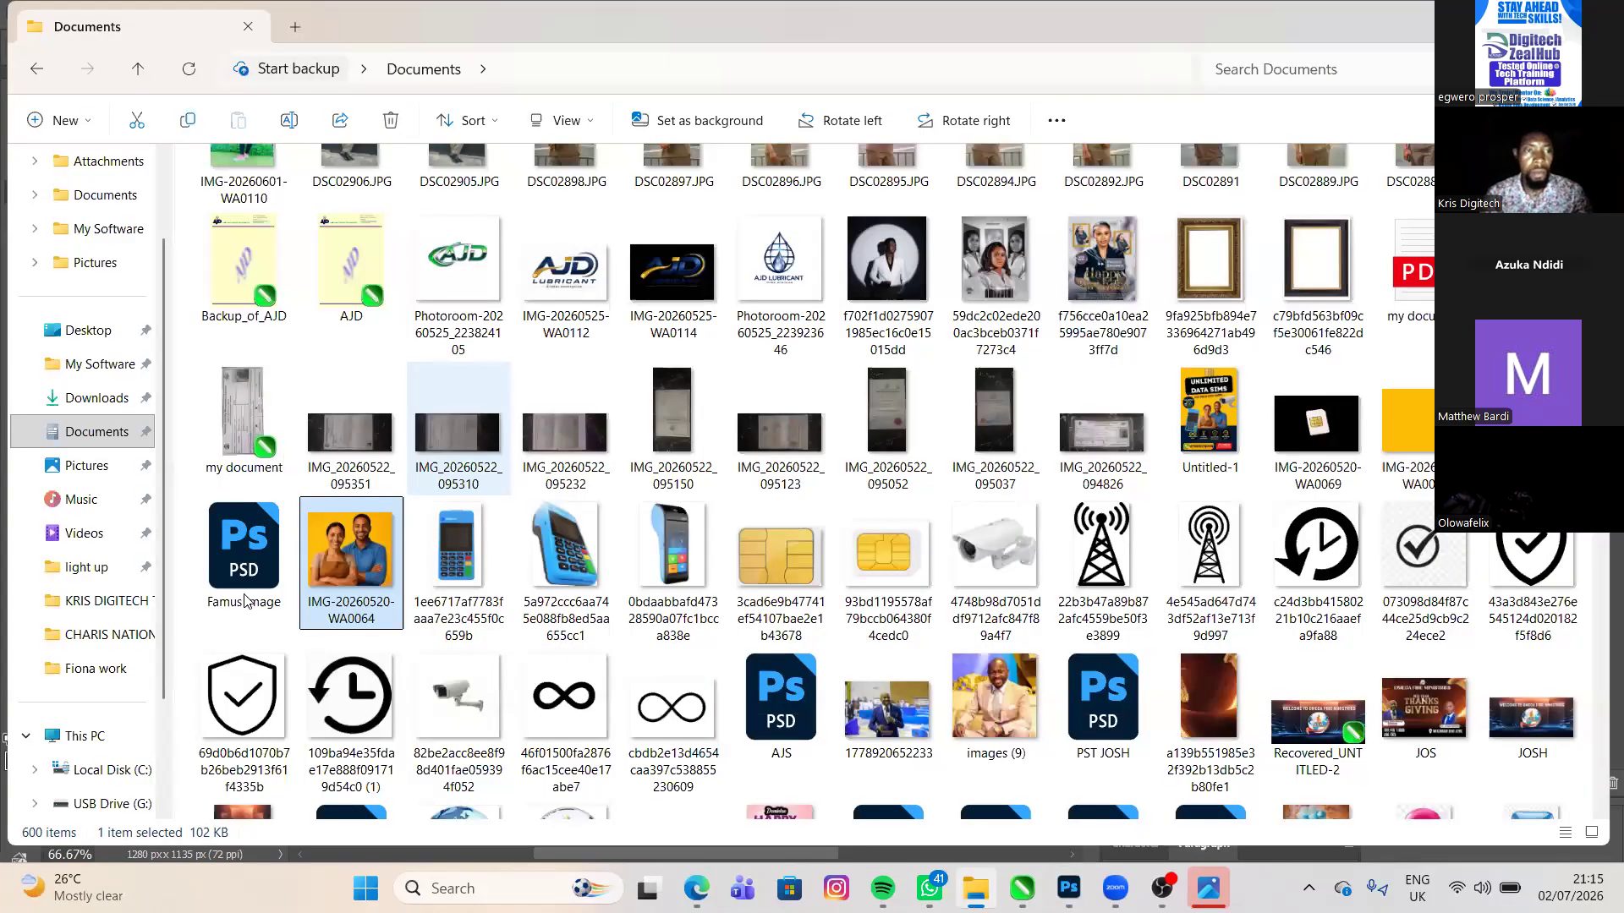
{"action": "scroll", "coordinate": [245, 598], "scroll_direction": "up", "scroll_amount": 3}
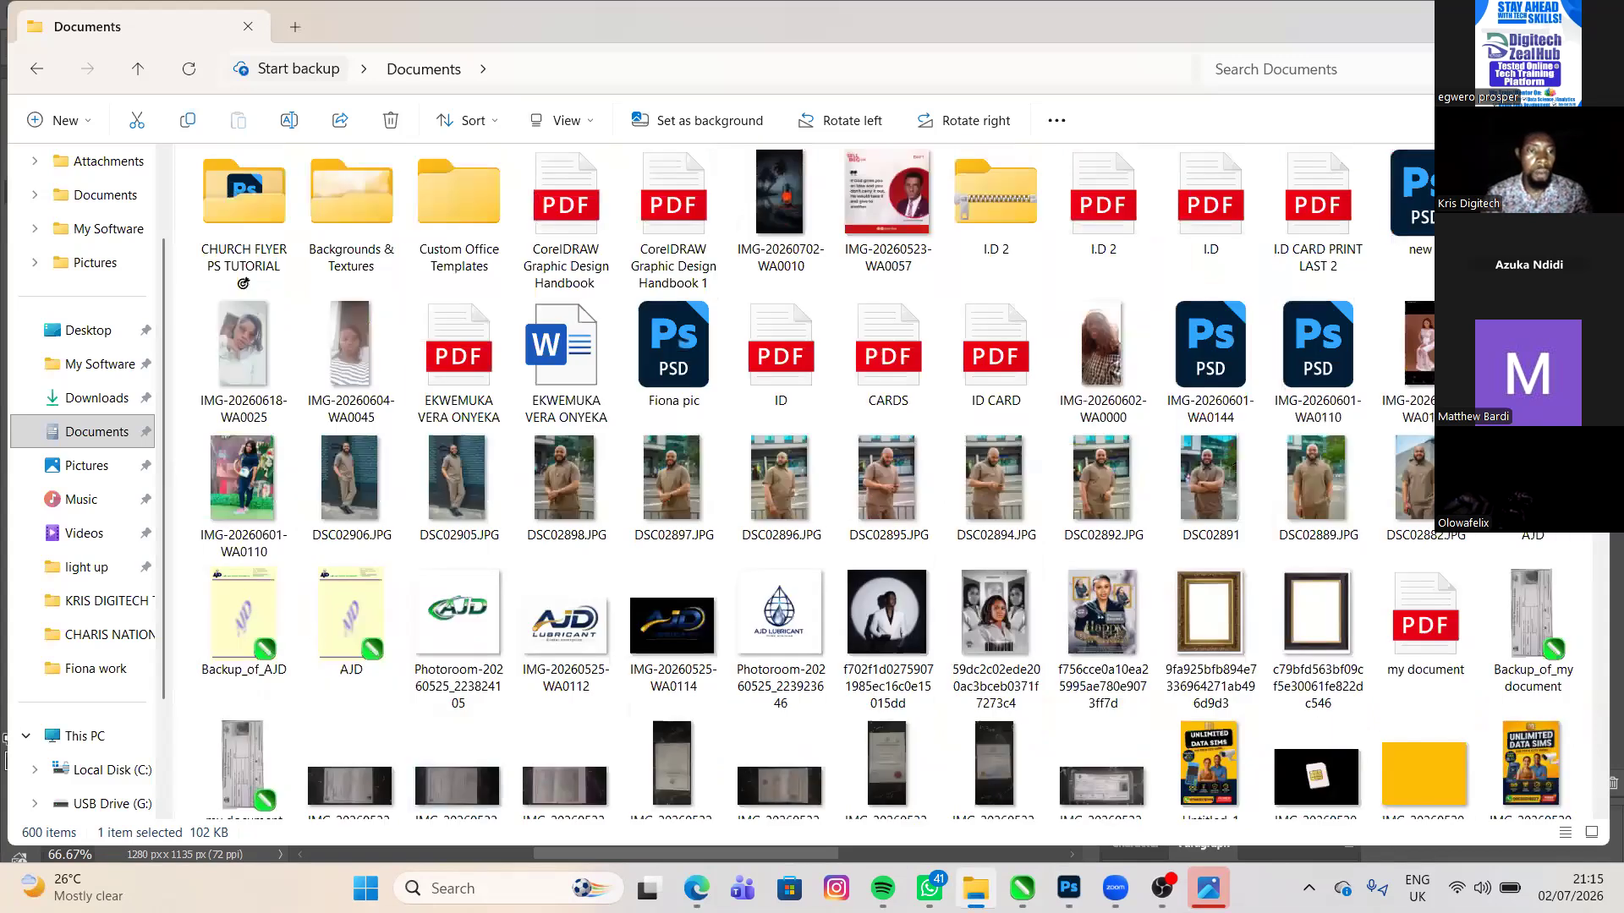
{"action": "scroll", "coordinate": [995, 584], "scroll_direction": "down", "scroll_amount": 6}
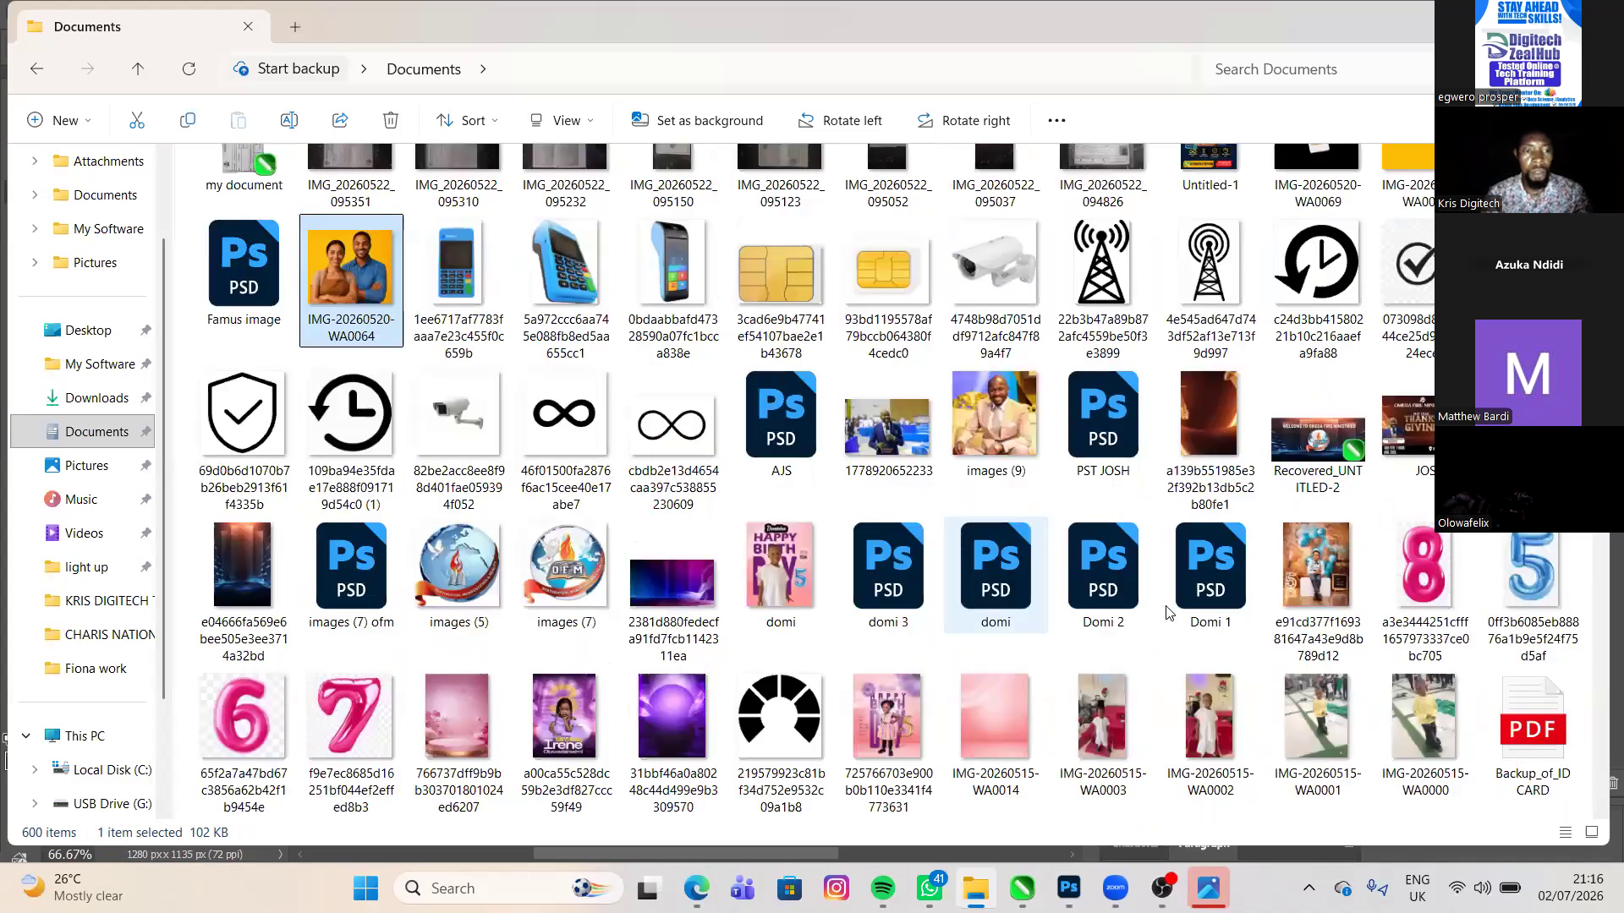
{"action": "scroll", "coordinate": [1387, 433], "scroll_direction": "down", "scroll_amount": 5}
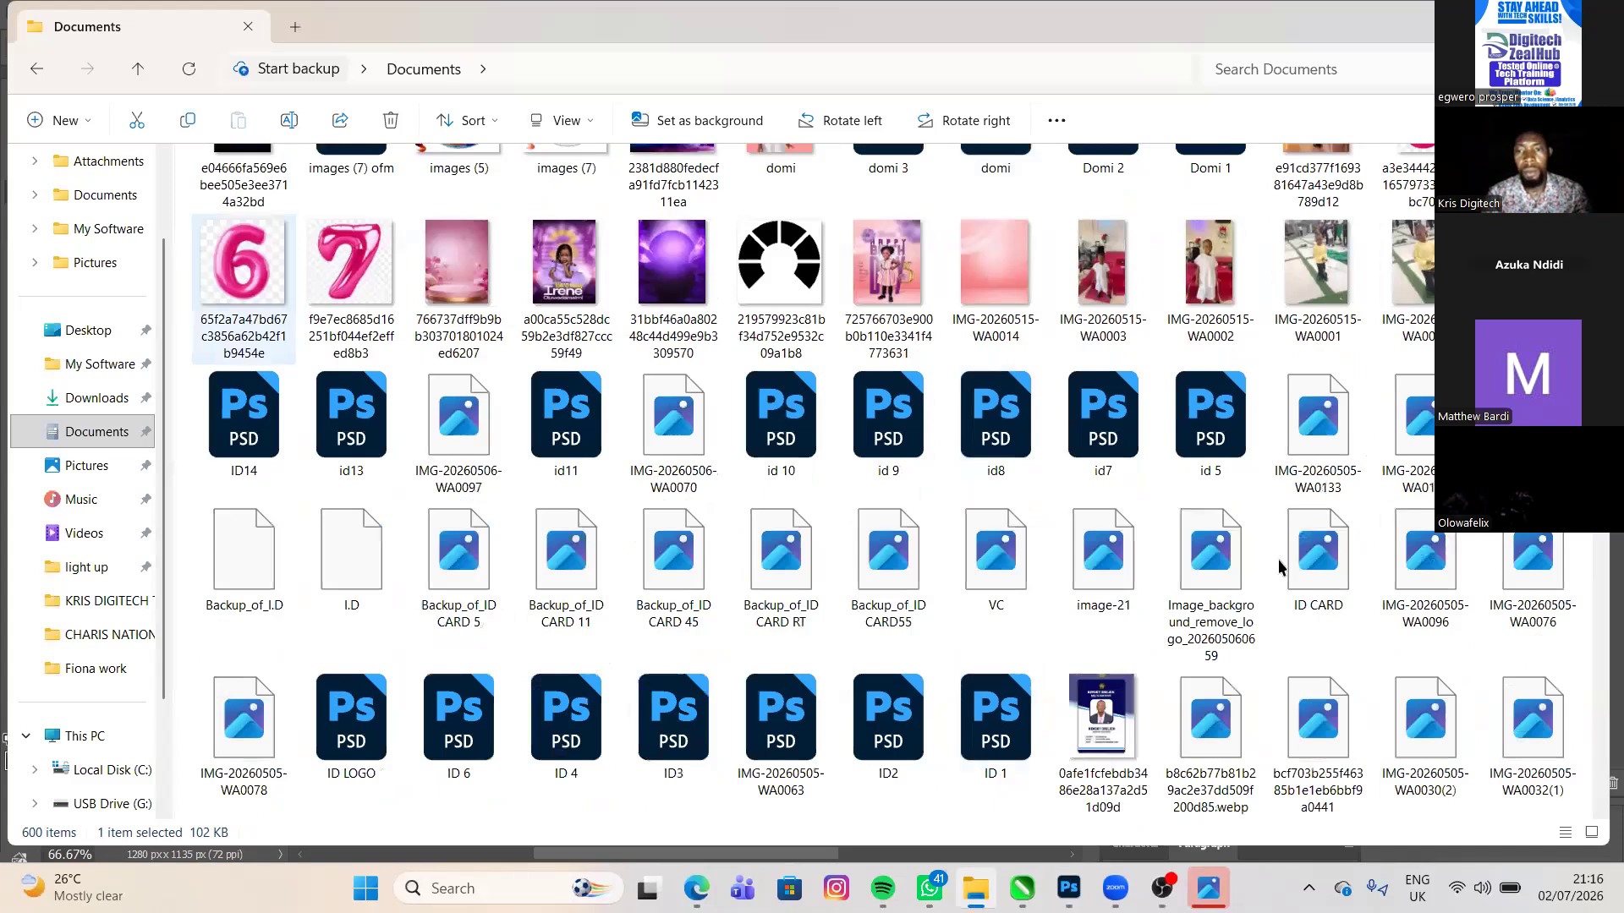
{"action": "scroll", "coordinate": [1078, 816], "scroll_direction": "up", "scroll_amount": 10}
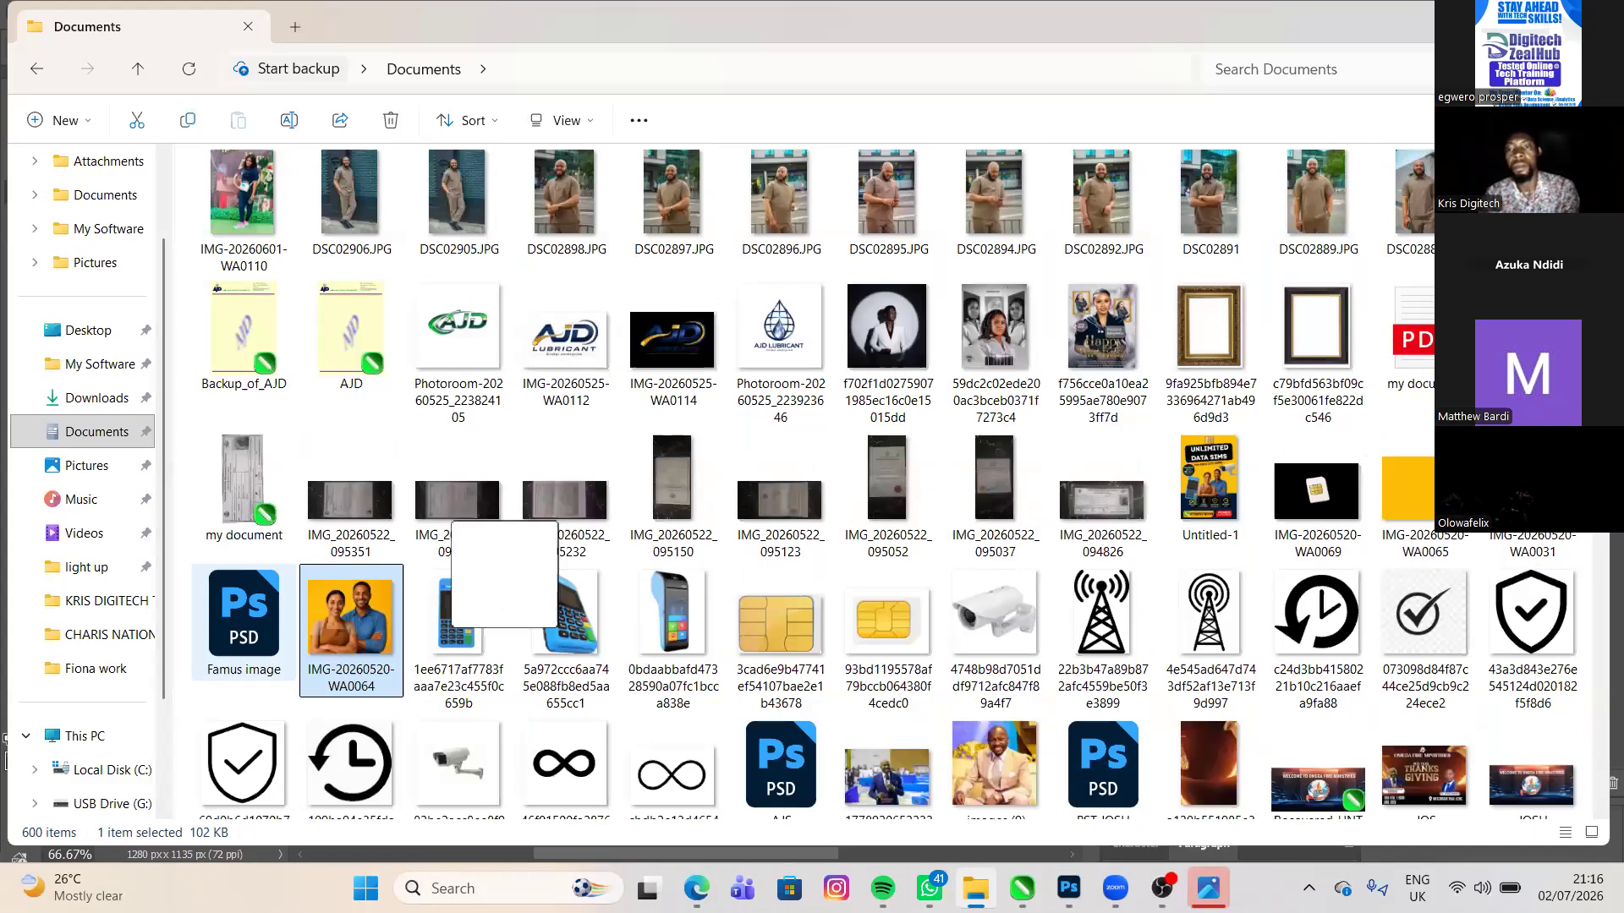
{"action": "left_click", "coordinate": [243, 624]}
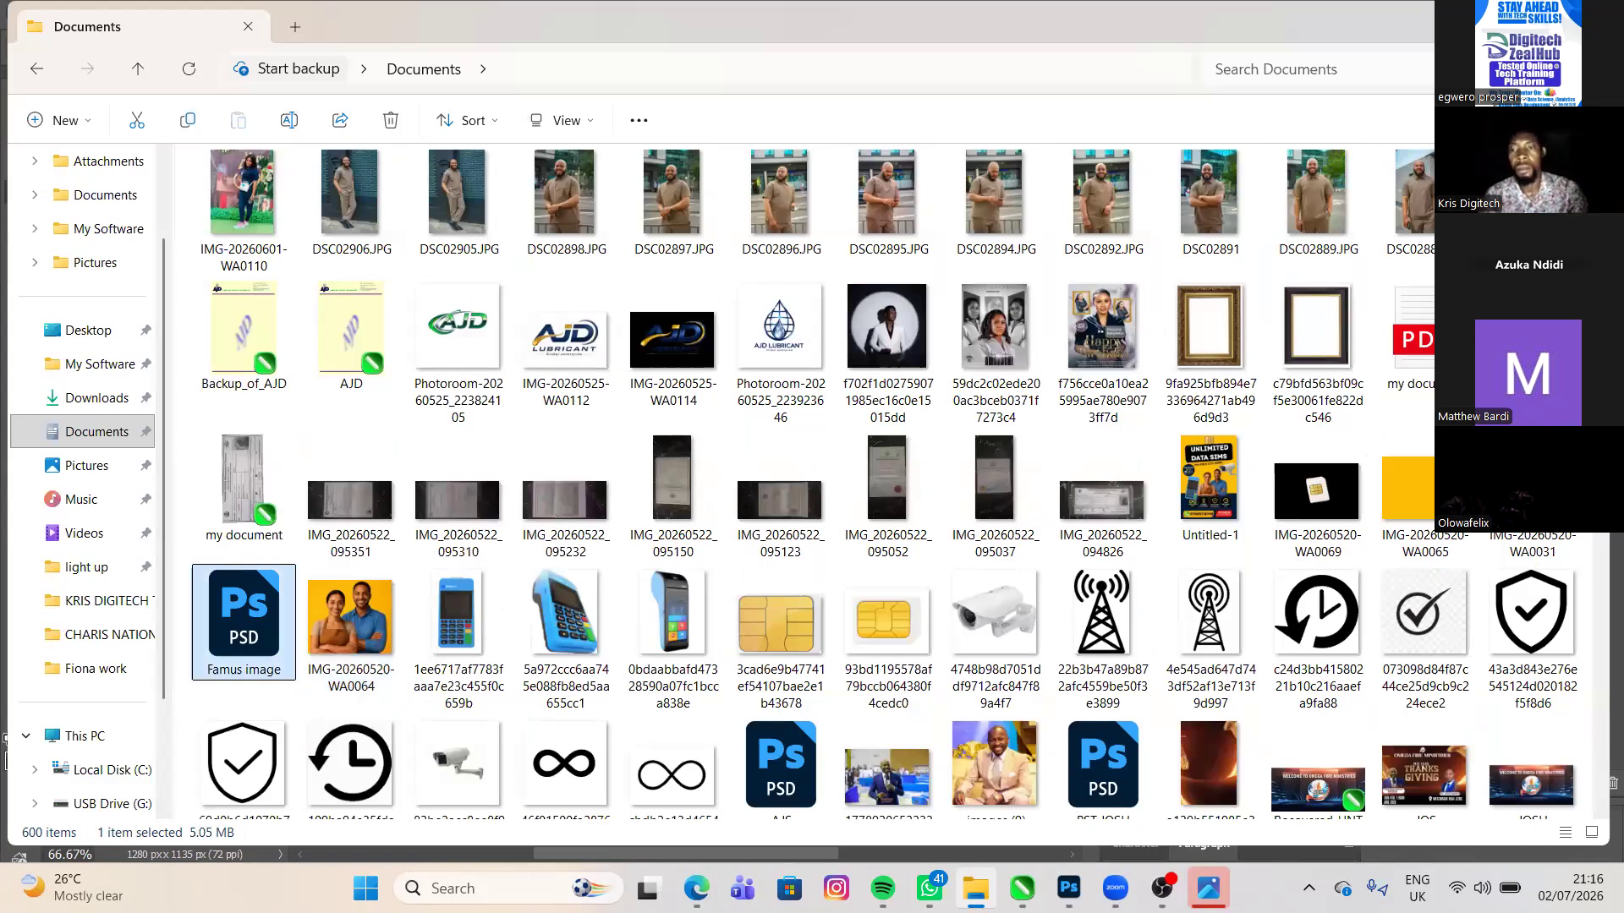
{"action": "left_click_drag", "start_coordinate": [243, 624], "coordinate": [1164, 888]}
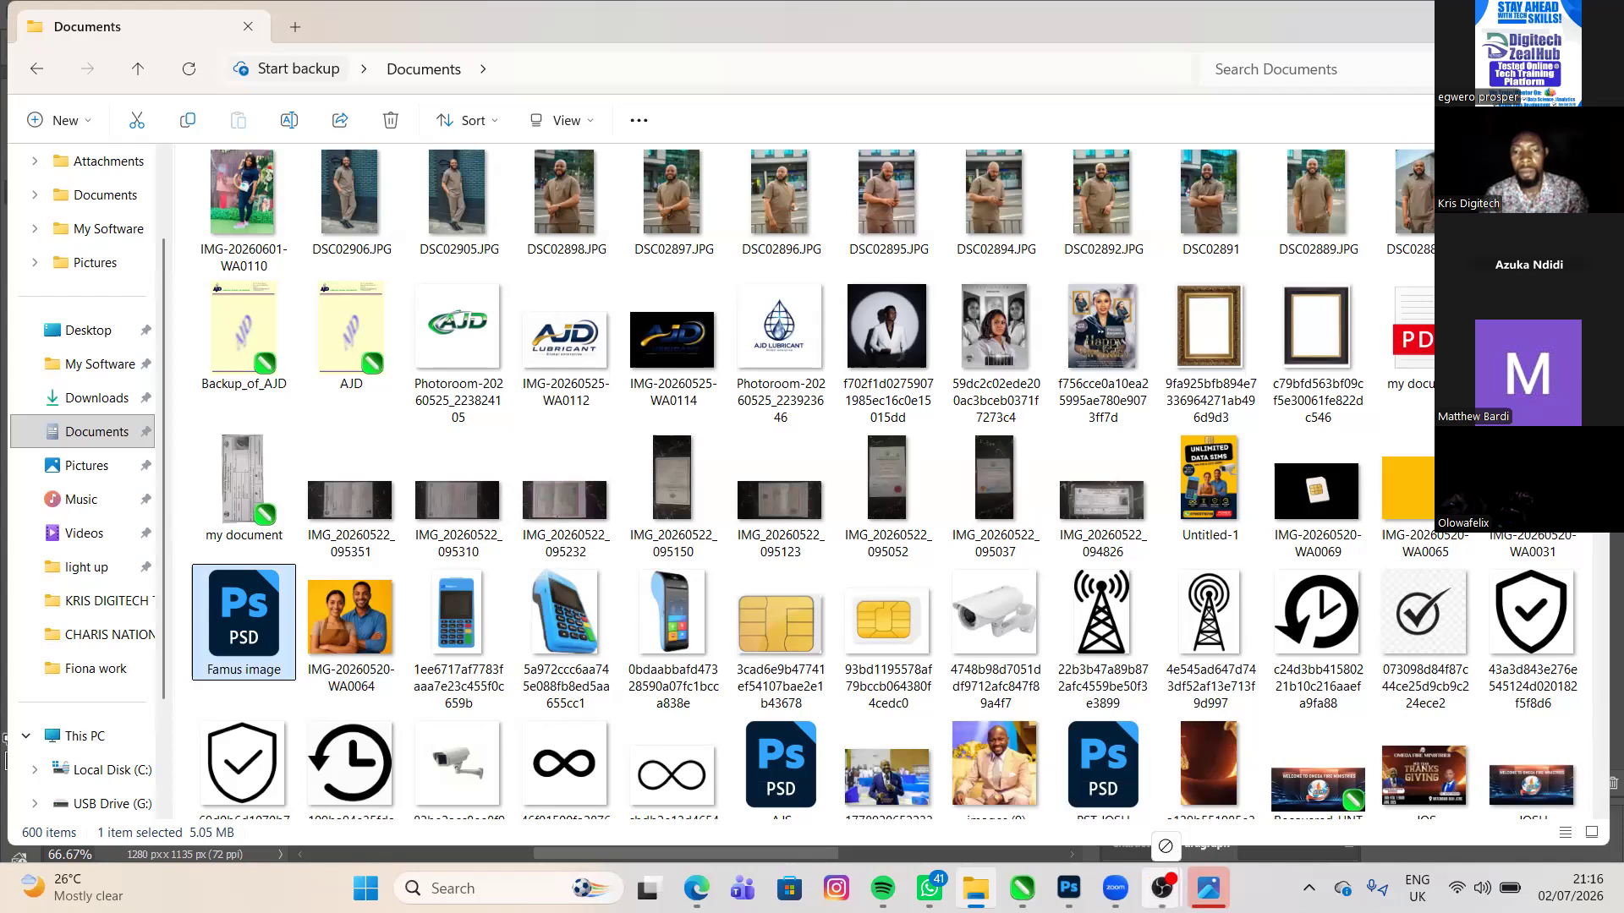
{"action": "left_click_drag", "start_coordinate": [1163, 886], "coordinate": [1022, 888]}
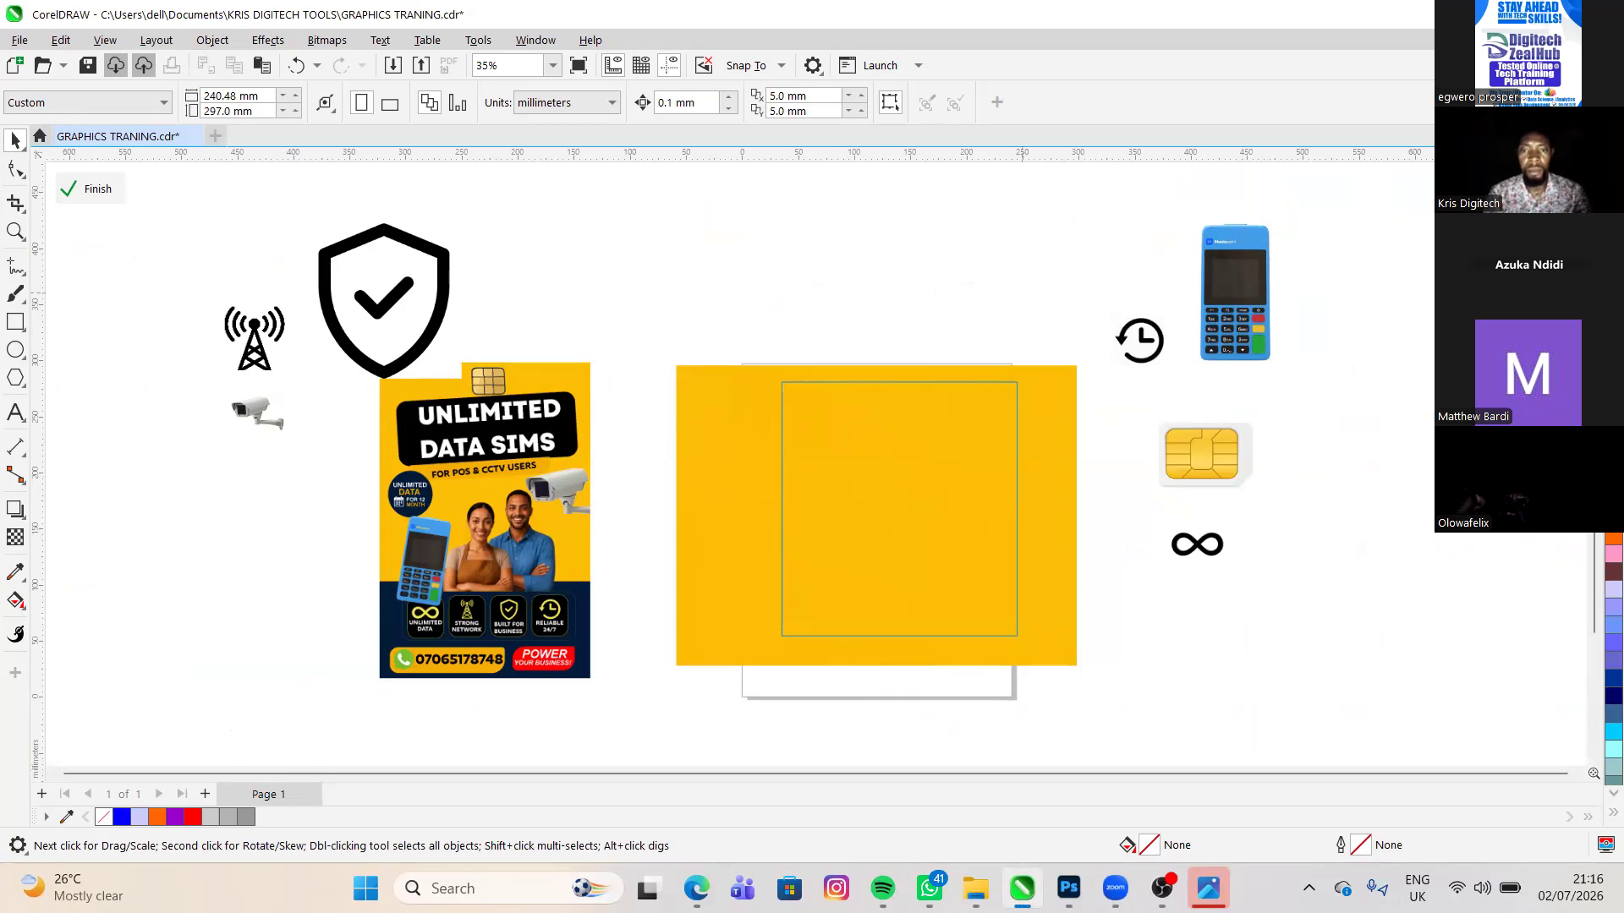
{"action": "left_click", "coordinate": [876, 507]}
{"action": "left_click", "coordinate": [138, 258]}
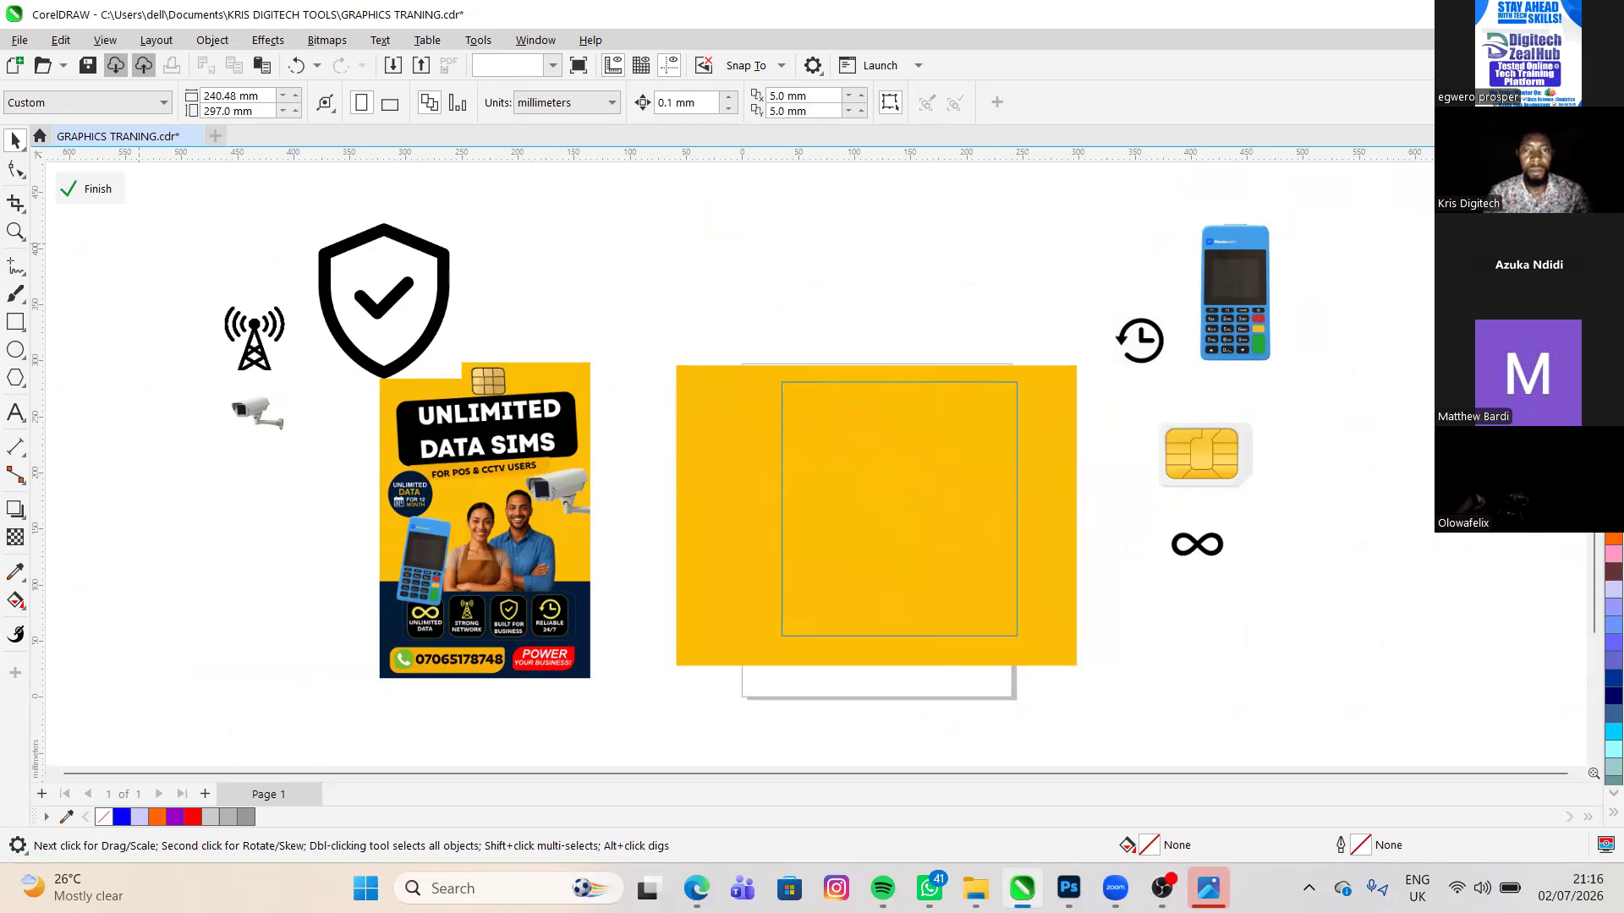
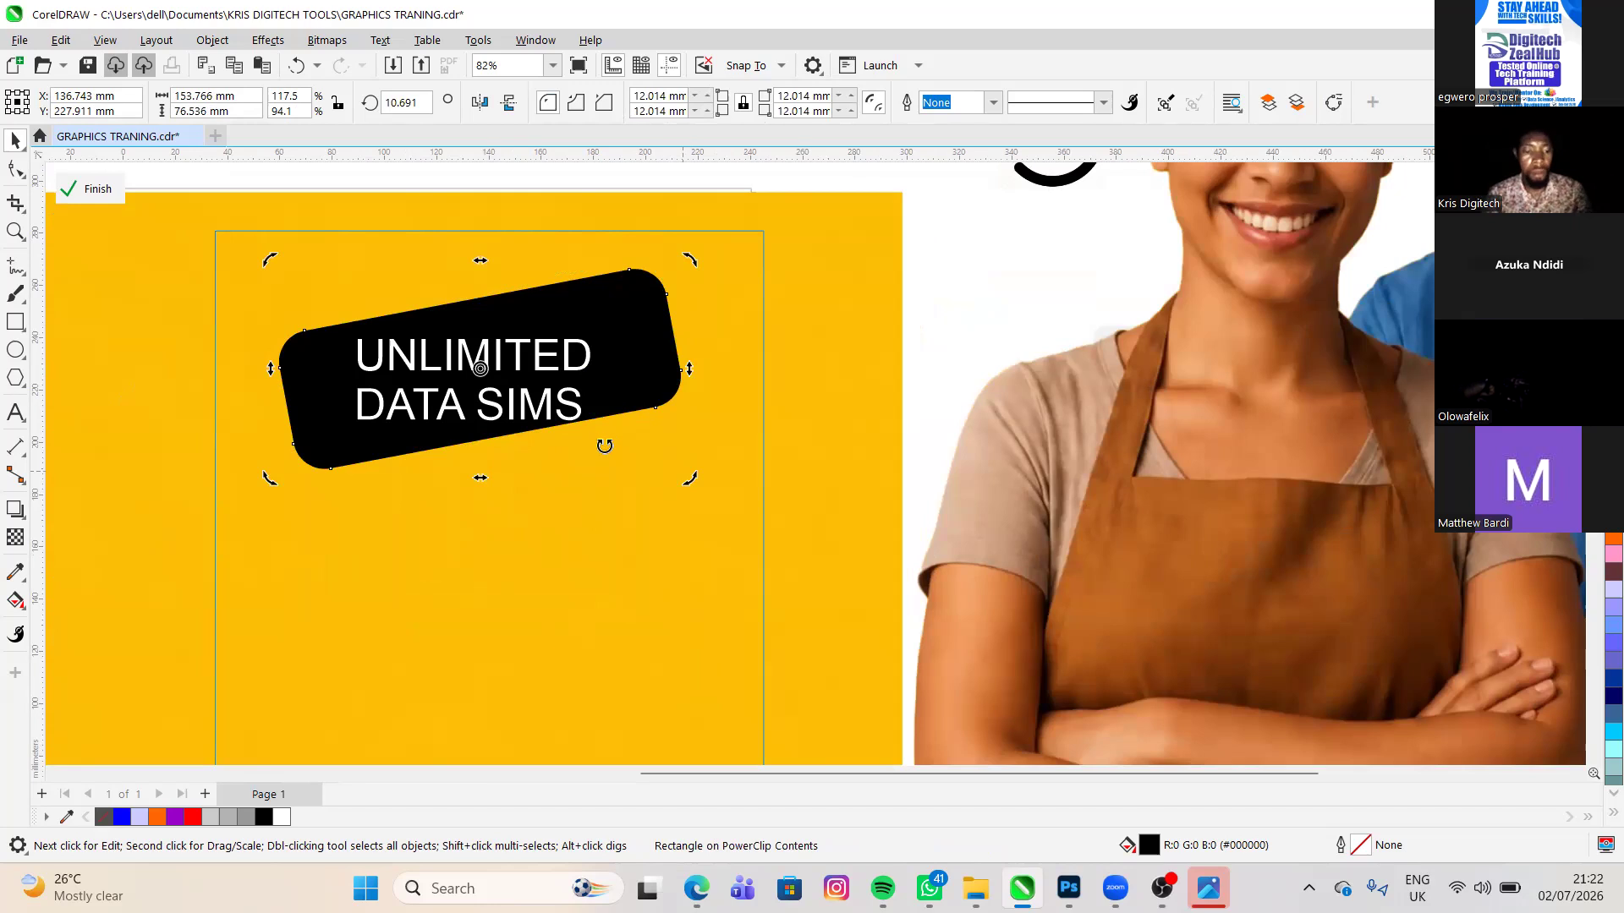
- Rotate the black rounded rectangle to about 7° and tilt the UNLIMITED DATA SIMS text to about 10.5°
{"action": "left_click_drag", "start_coordinate": [607, 452], "coordinate": [572, 453]}
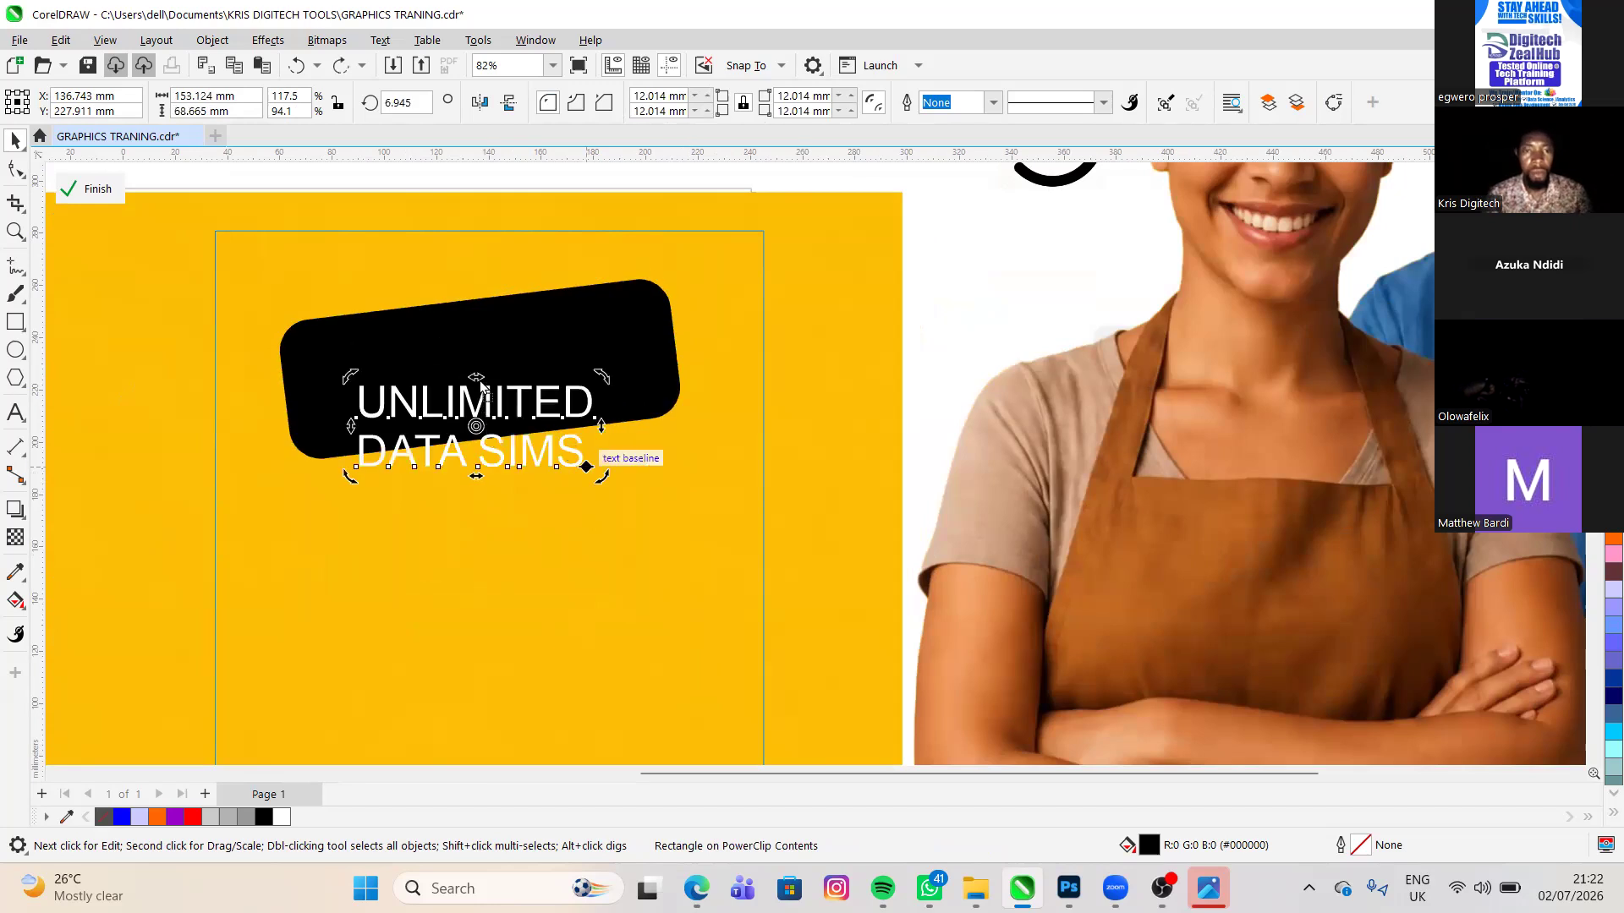
{"action": "left_click", "coordinate": [489, 426]}
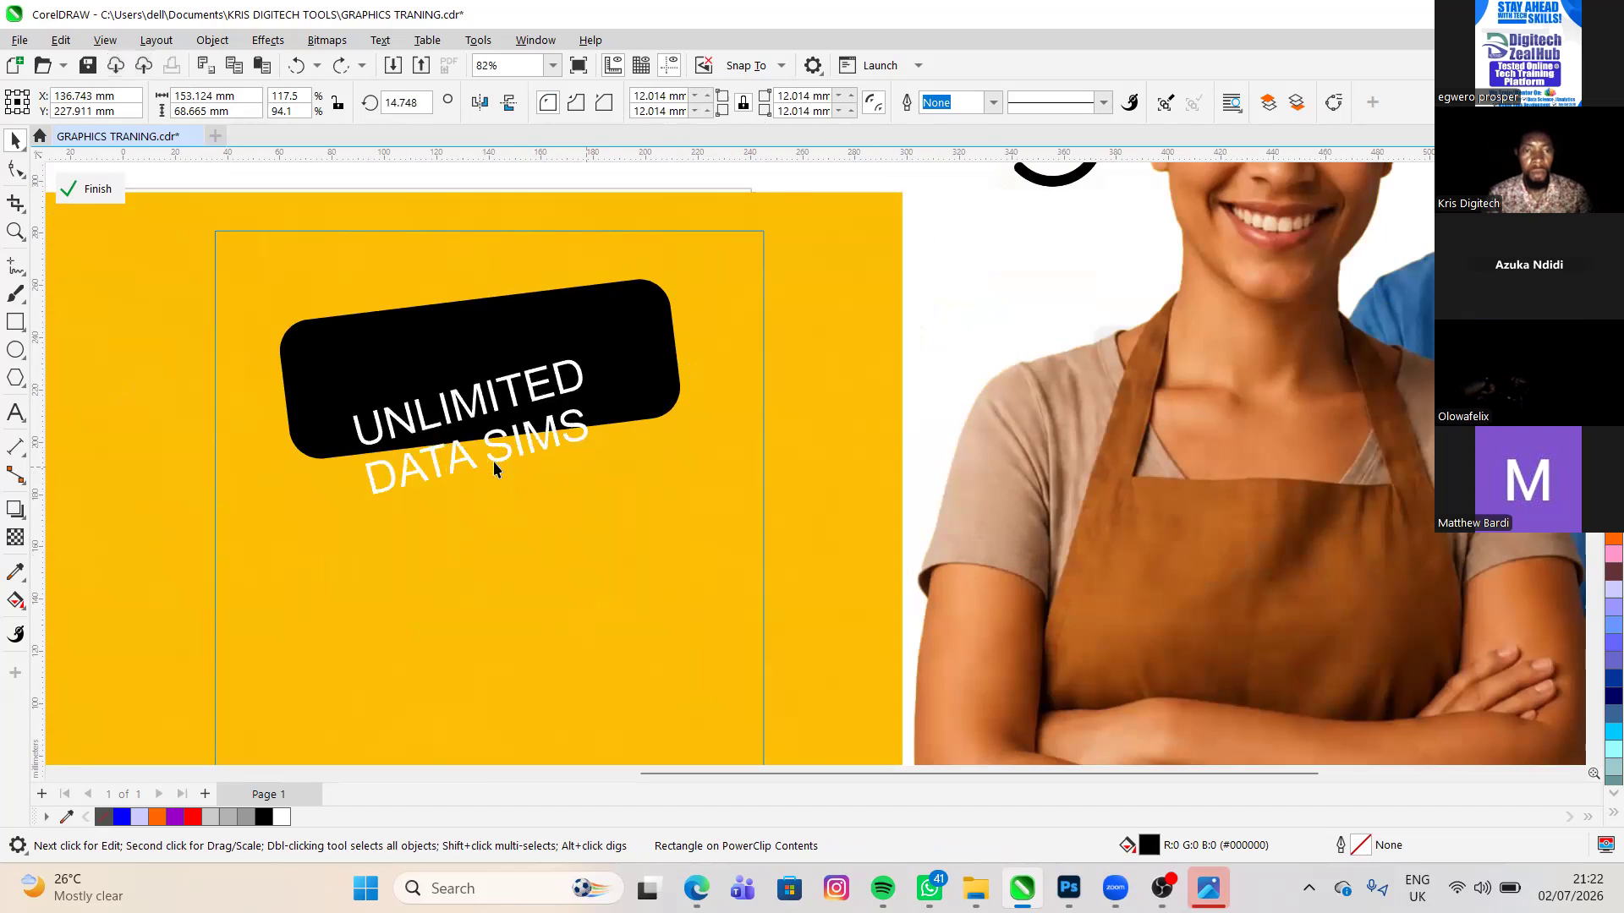
{"action": "left_click_drag", "start_coordinate": [453, 454], "coordinate": [454, 452]}
{"action": "left_click", "coordinate": [454, 461]}
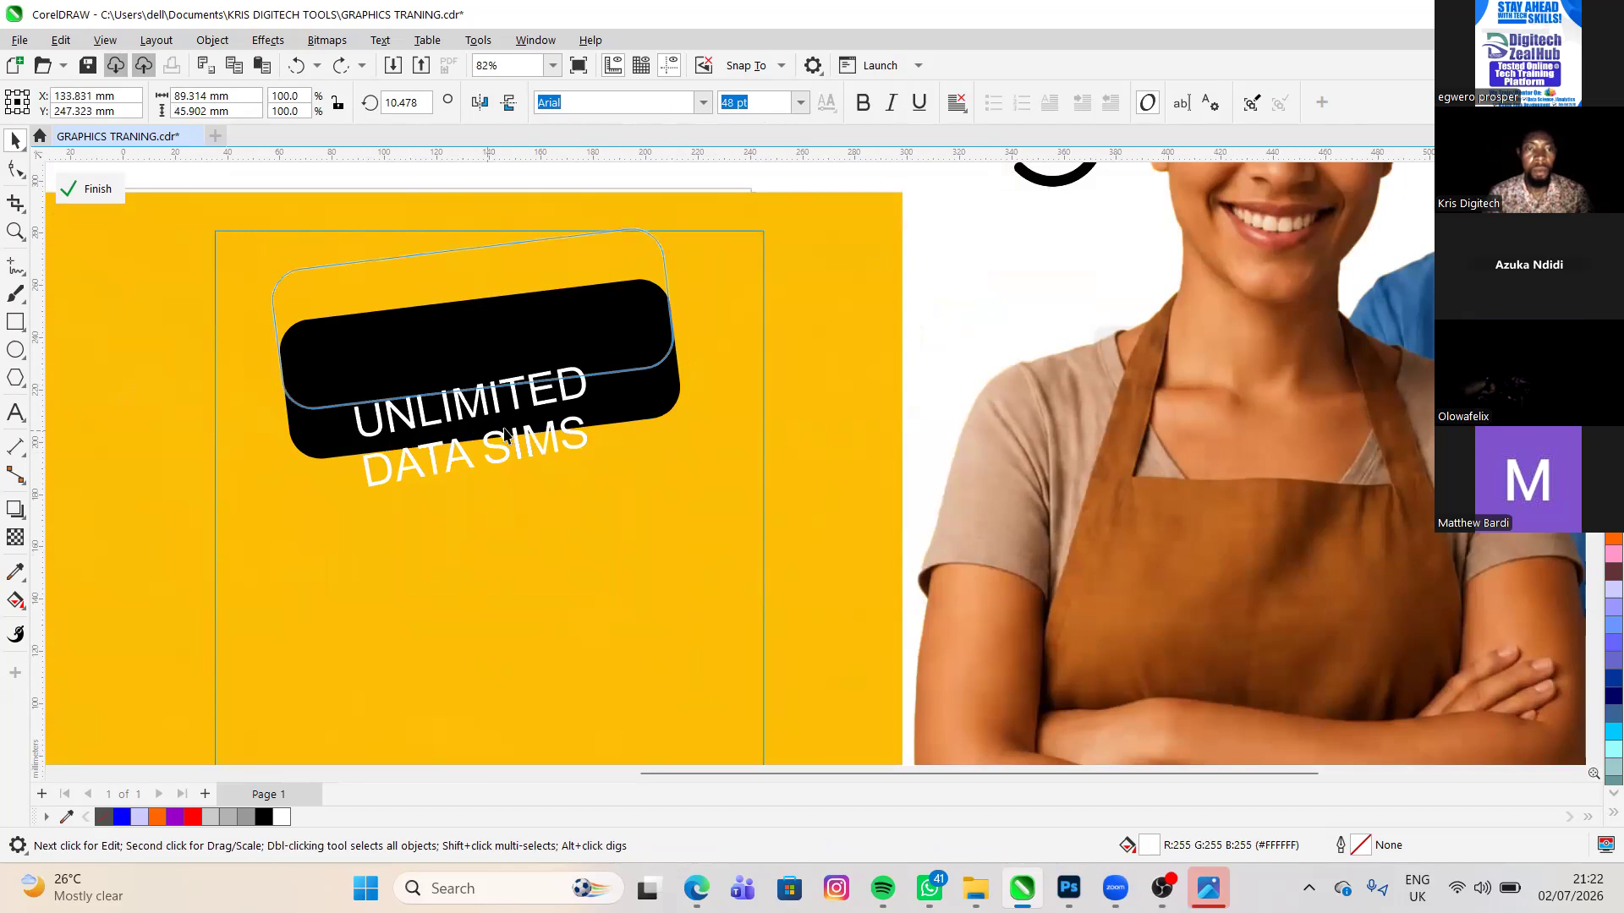
- Move the tilted UNLIMITED DATA SIMS text up onto the middle of the black rounded rectangle, leaving the rectangle in place
{"action": "left_click_drag", "start_coordinate": [414, 447], "coordinate": [397, 399]}
{"action": "key", "text": "ctrl+z"}
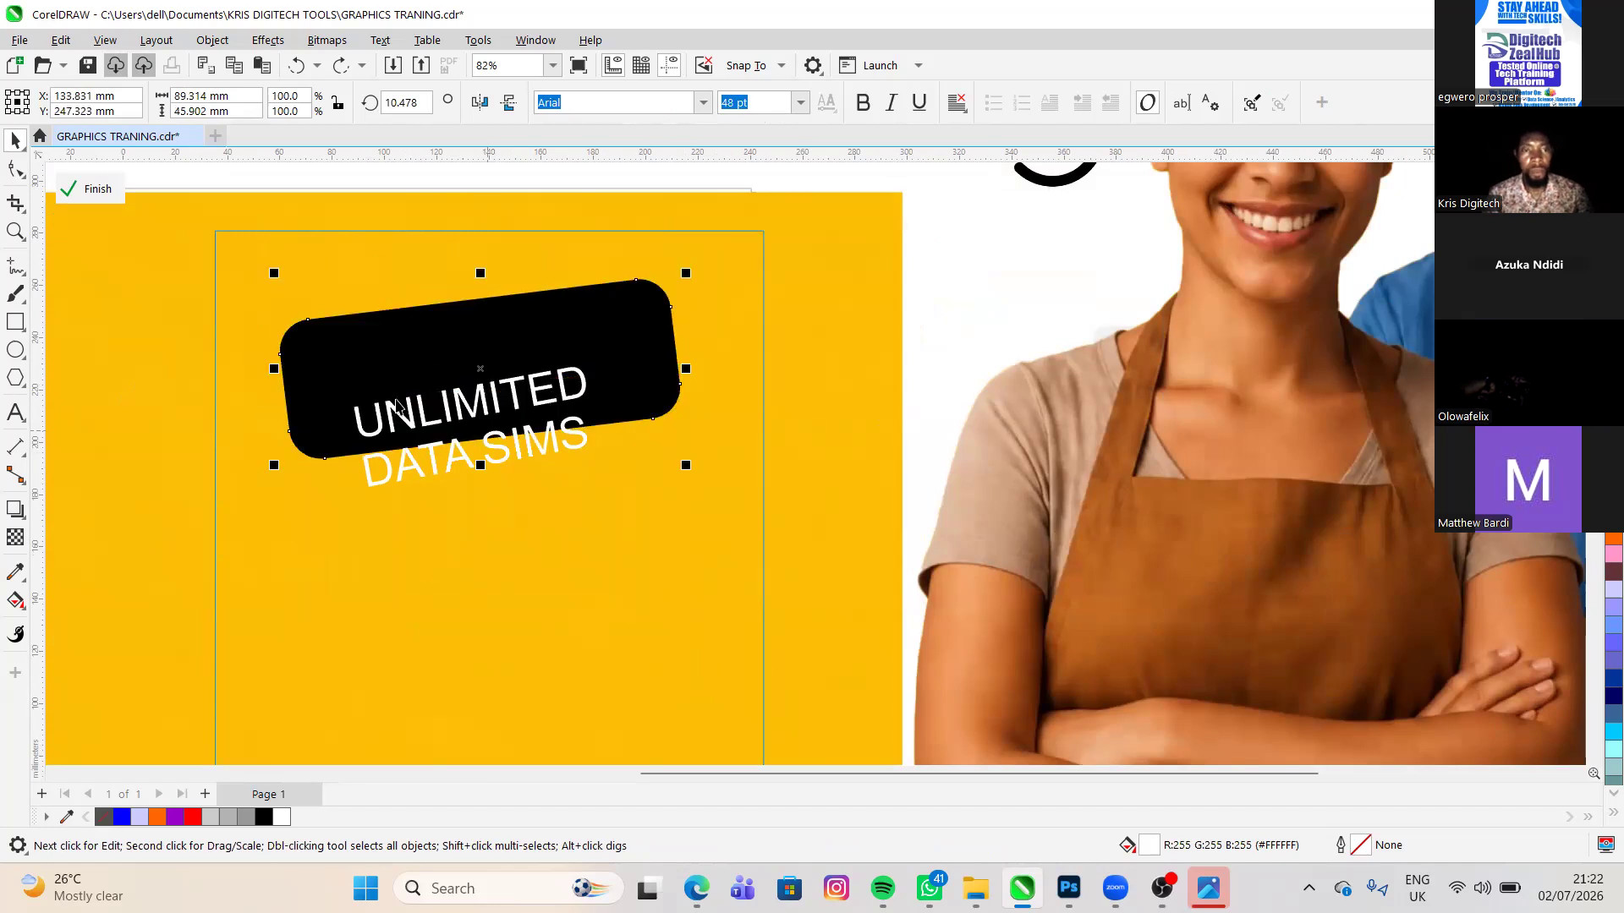
{"action": "left_click", "coordinate": [387, 420]}
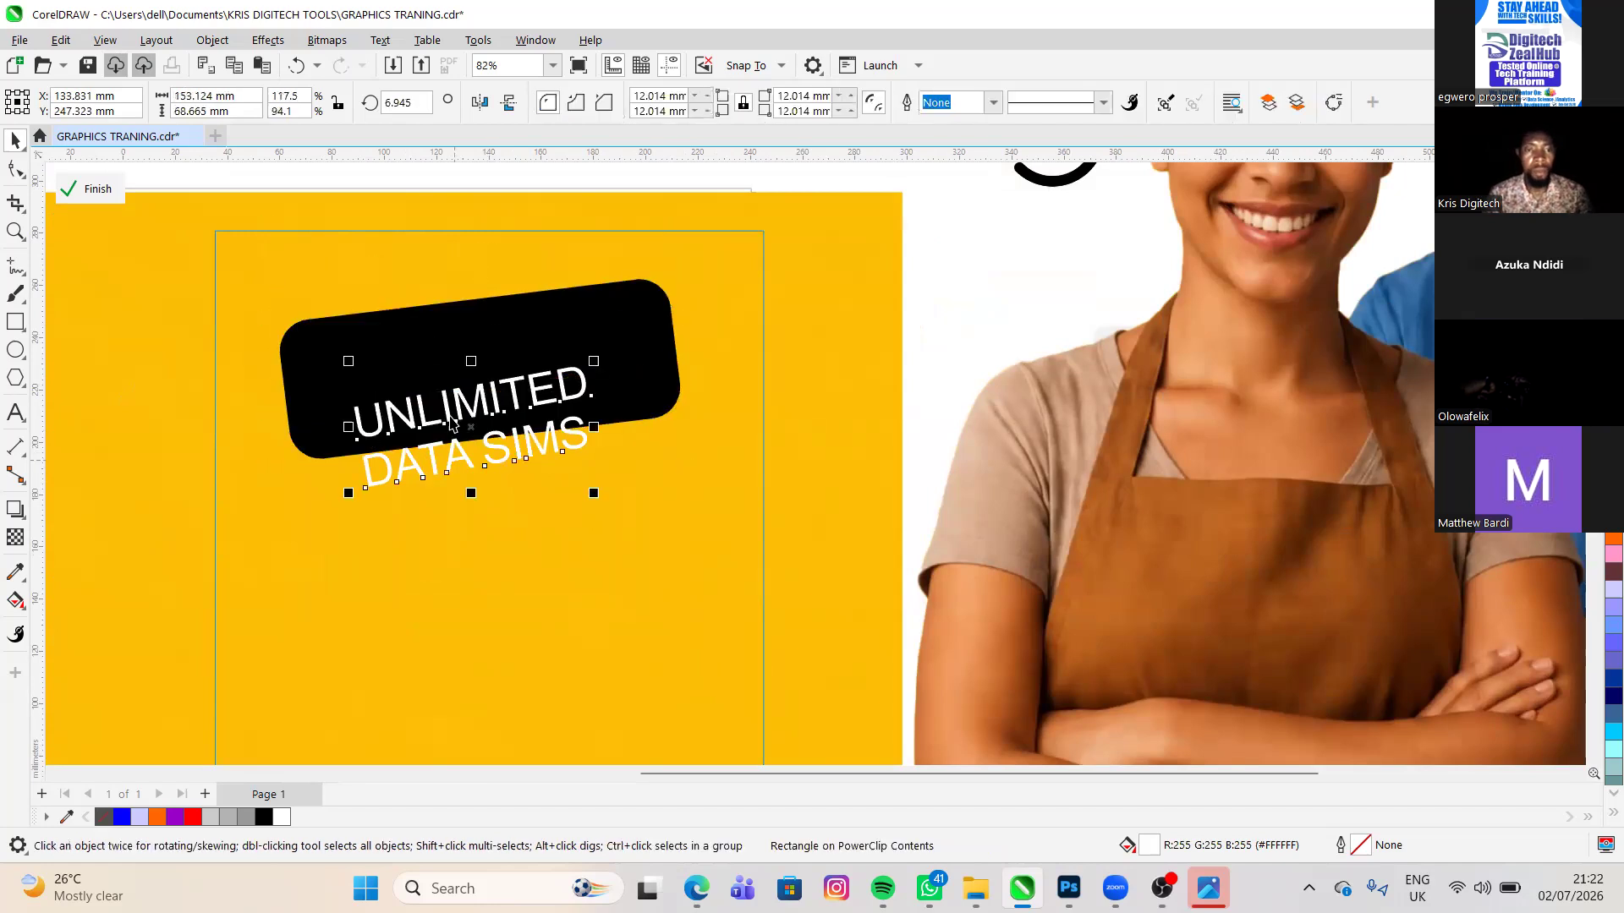
{"action": "left_click_drag", "start_coordinate": [446, 440], "coordinate": [453, 386]}
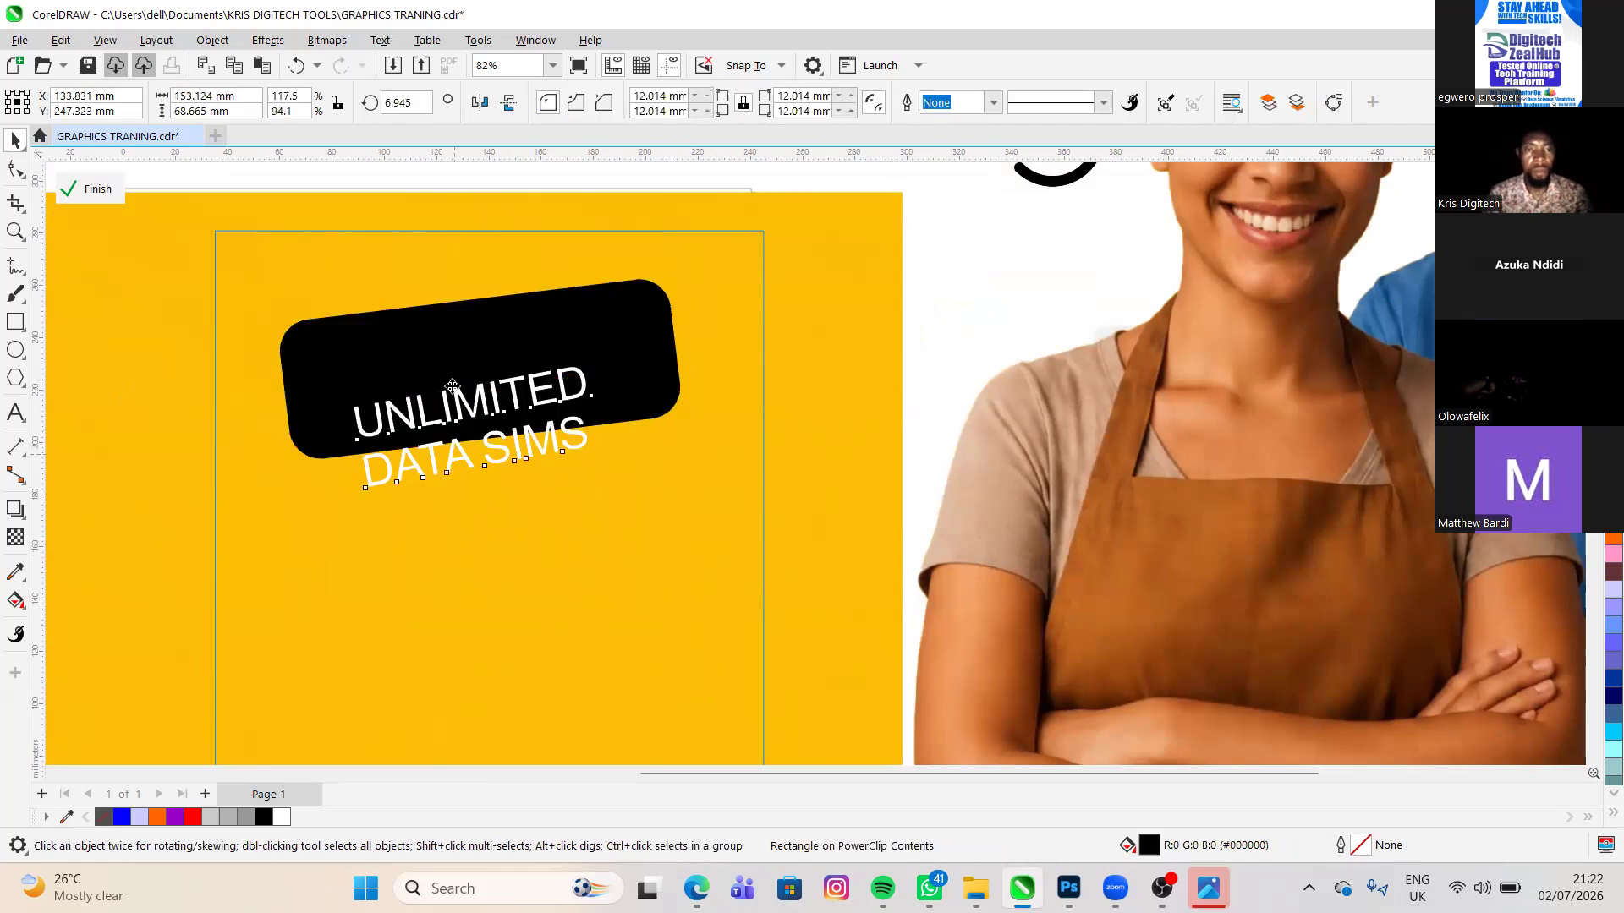
- Fine-tune the UNLIMITED DATA SIMS text's rotation to about 8.2° so it follows the slant of the black rectangle
{"action": "left_click", "coordinate": [448, 429]}
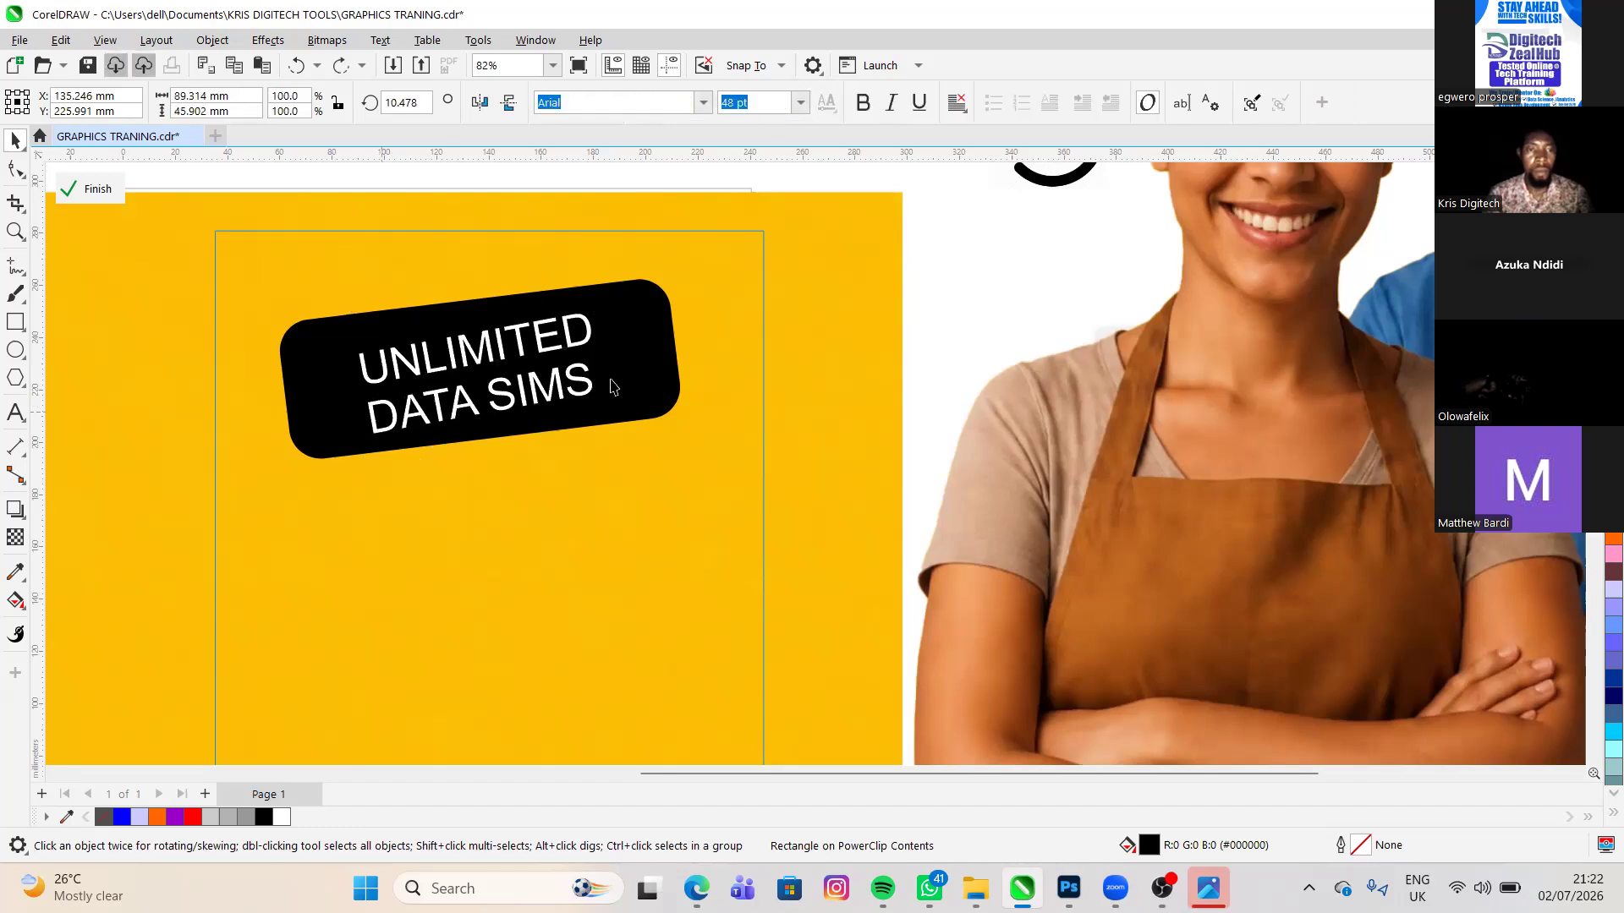
{"action": "scroll", "coordinate": [454, 397], "scroll_direction": "up", "scroll_amount": 1}
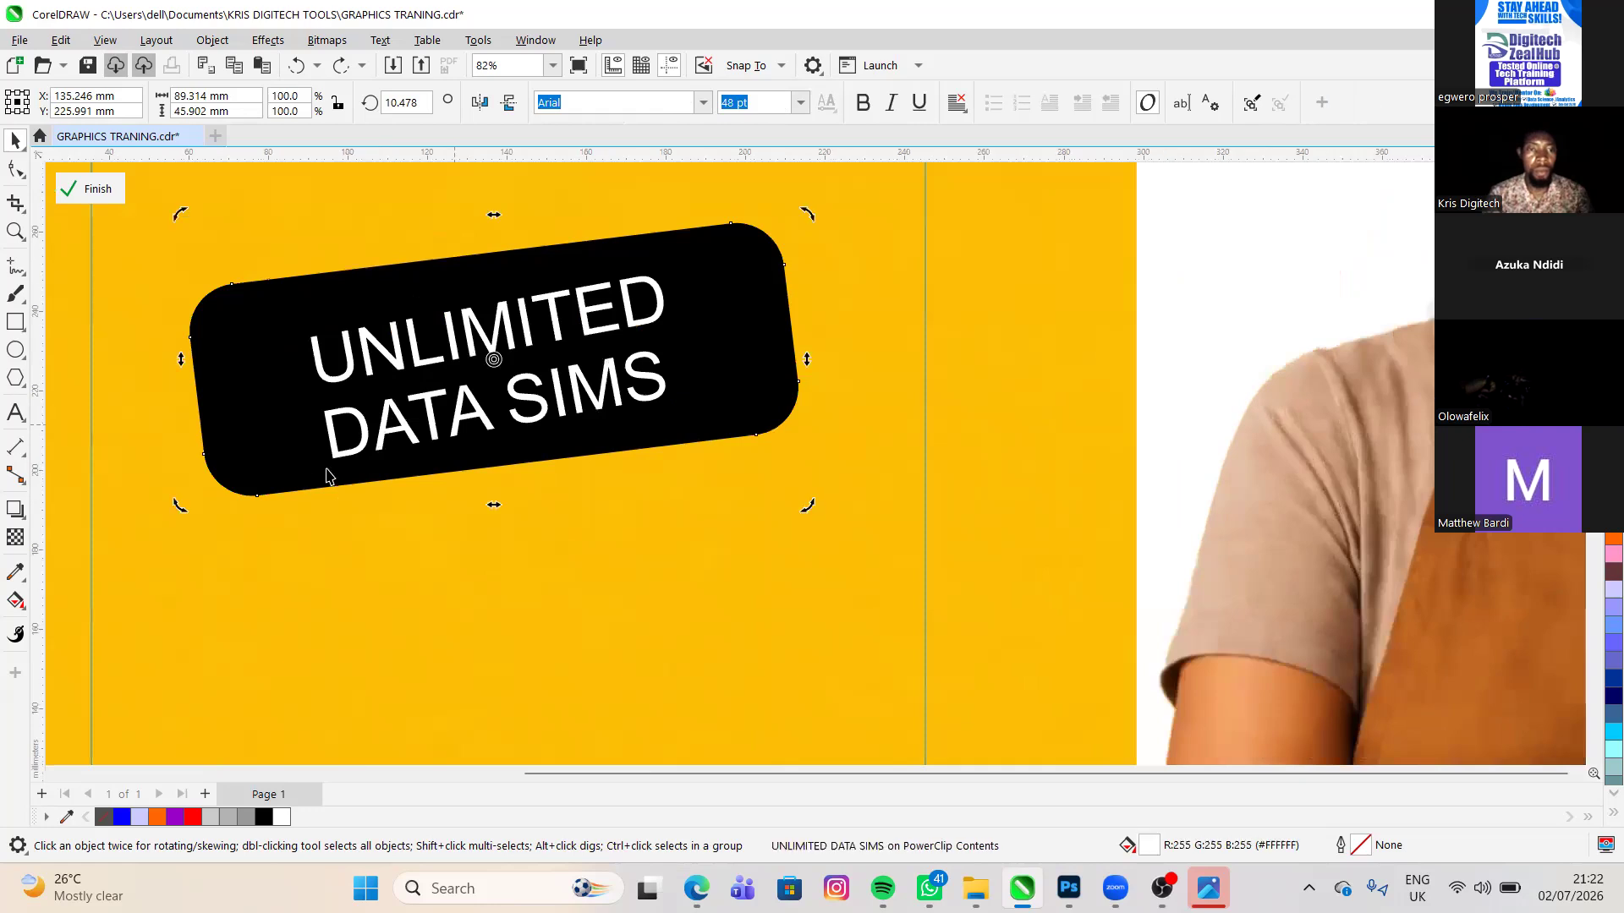
{"action": "left_click", "coordinate": [289, 457]}
{"action": "left_click", "coordinate": [288, 457]}
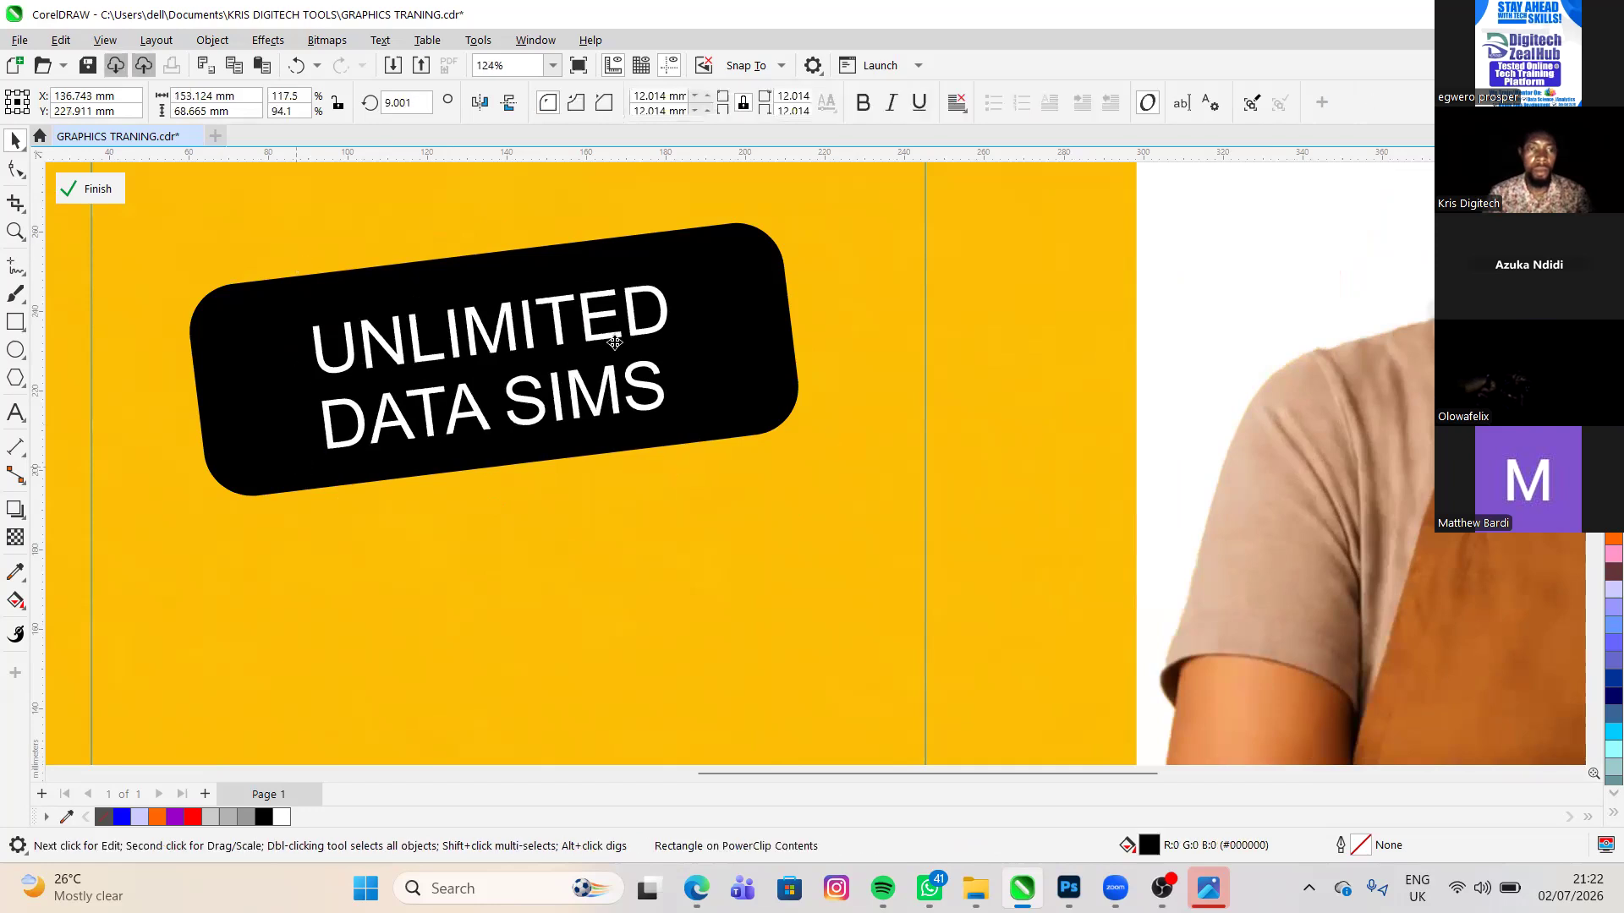
{"action": "left_click", "coordinate": [588, 406]}
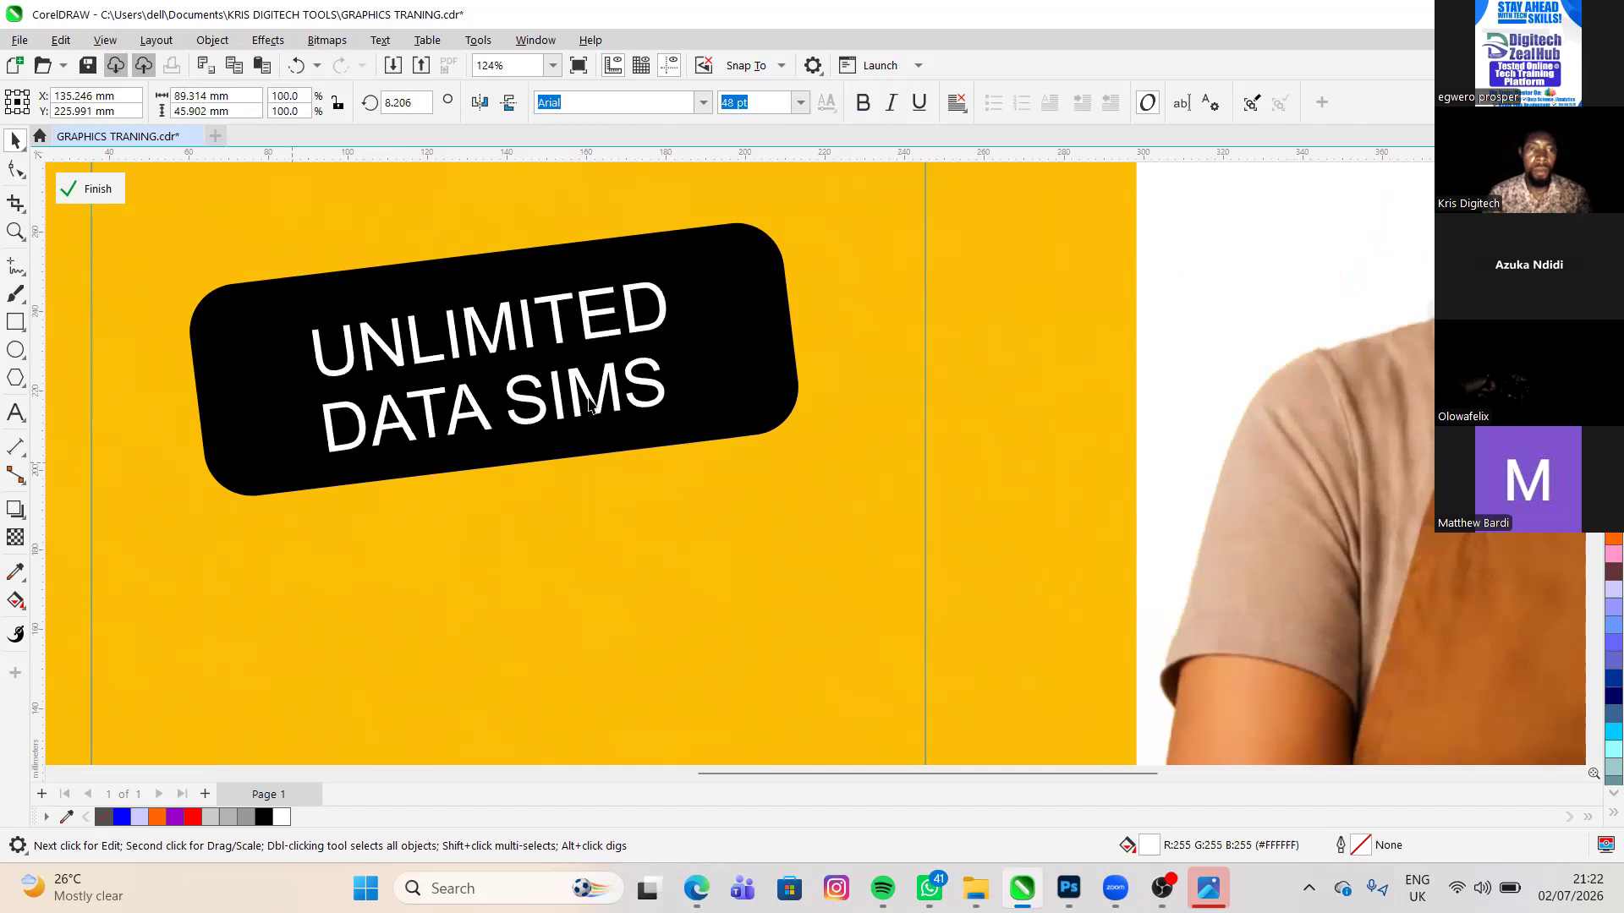
{"action": "left_click", "coordinate": [605, 406]}
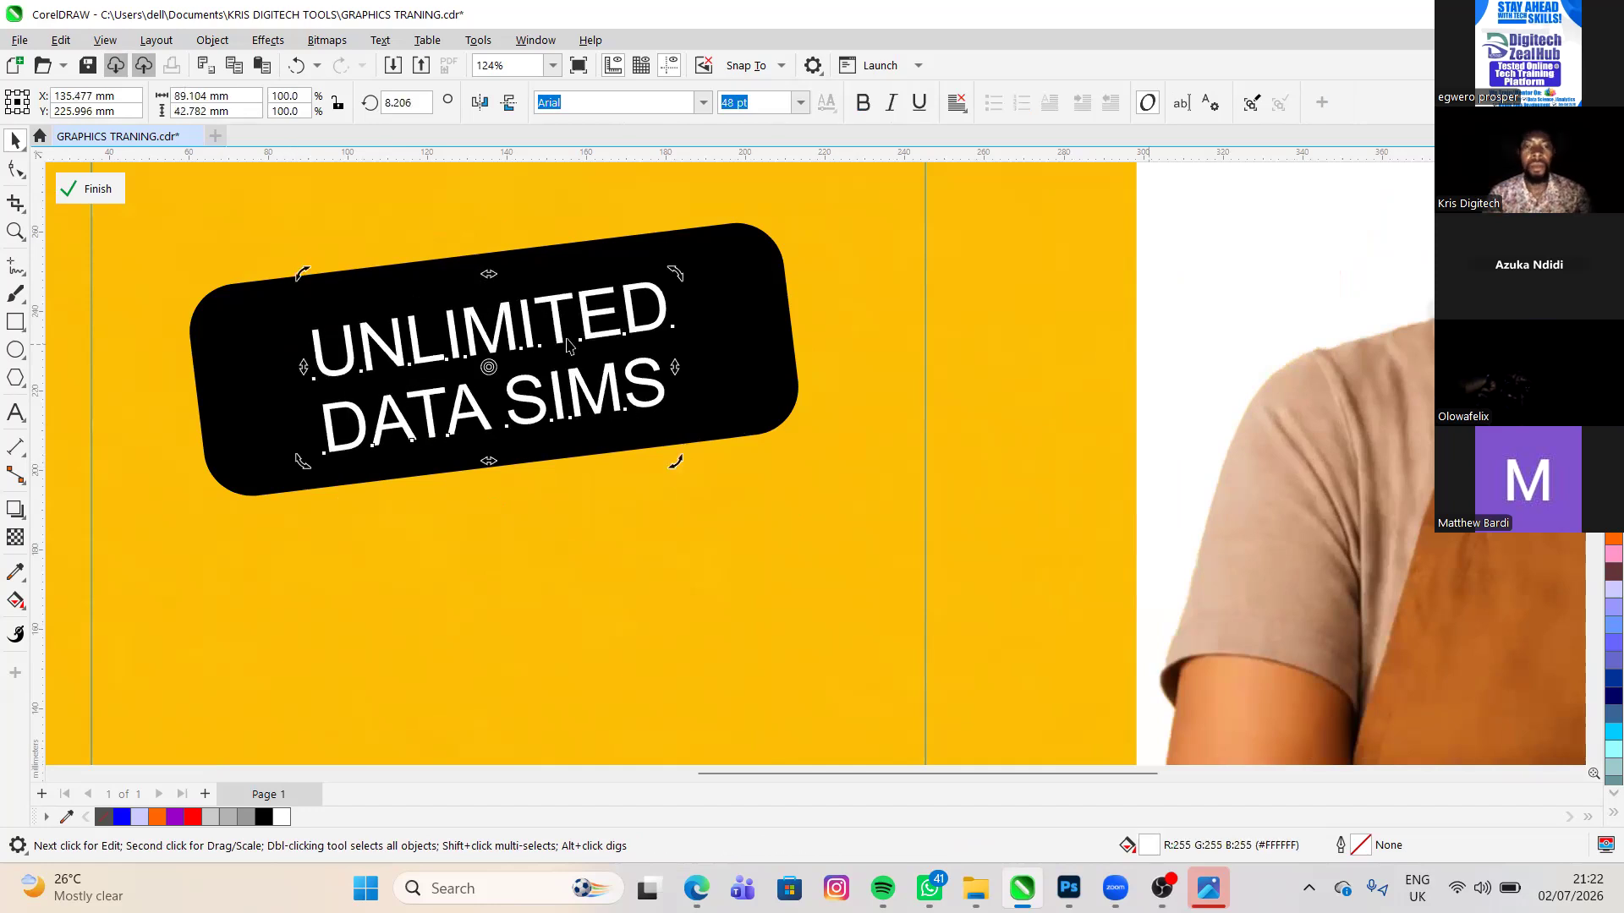
{"action": "left_click", "coordinate": [178, 367]}
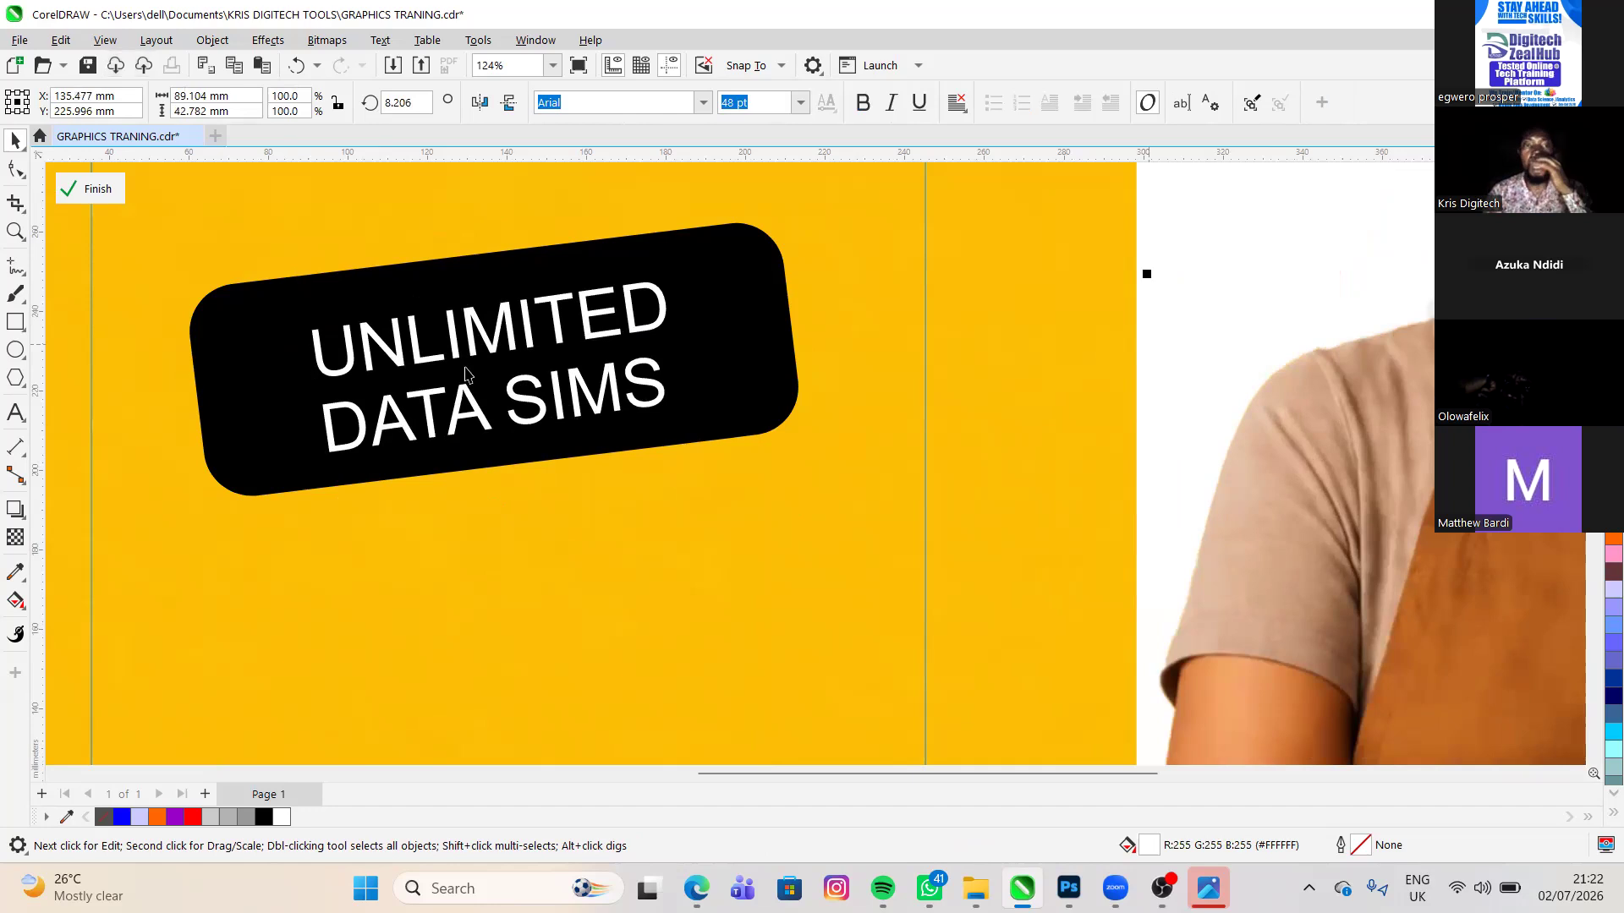
- Make the UNLIMITED DATA SIMS text on the black rectangle bold, using the reference flyer as a guide
{"action": "scroll", "coordinate": [475, 369], "scroll_direction": "down", "scroll_amount": 2}
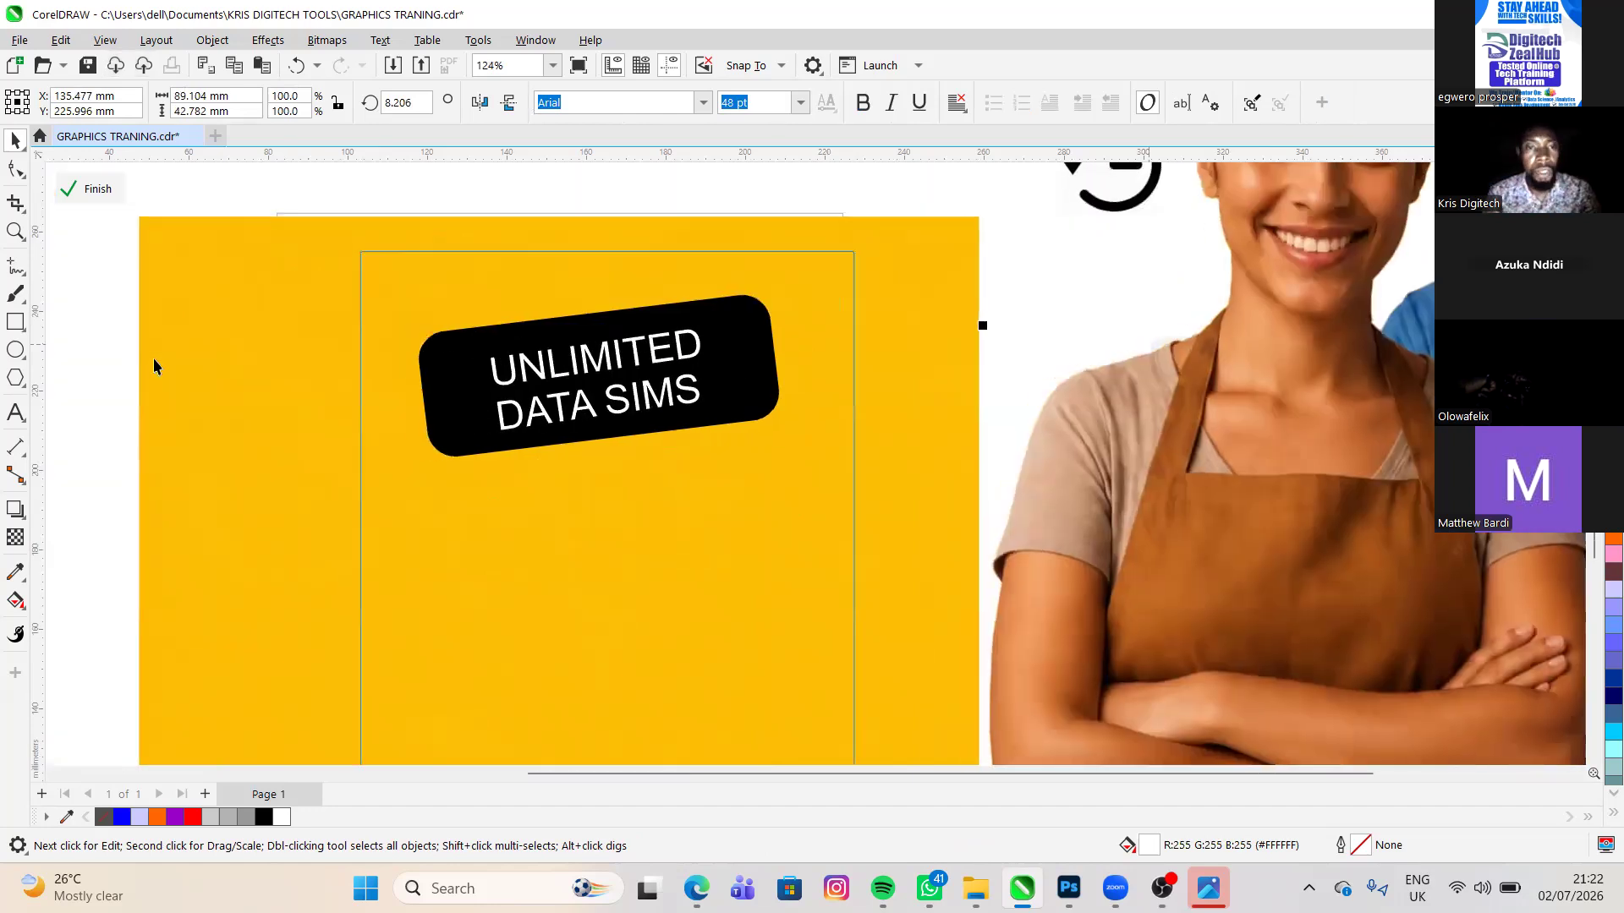
{"action": "scroll", "coordinate": [130, 374], "scroll_direction": "down", "scroll_amount": 1}
{"action": "scroll", "coordinate": [157, 378], "scroll_direction": "down", "scroll_amount": 1}
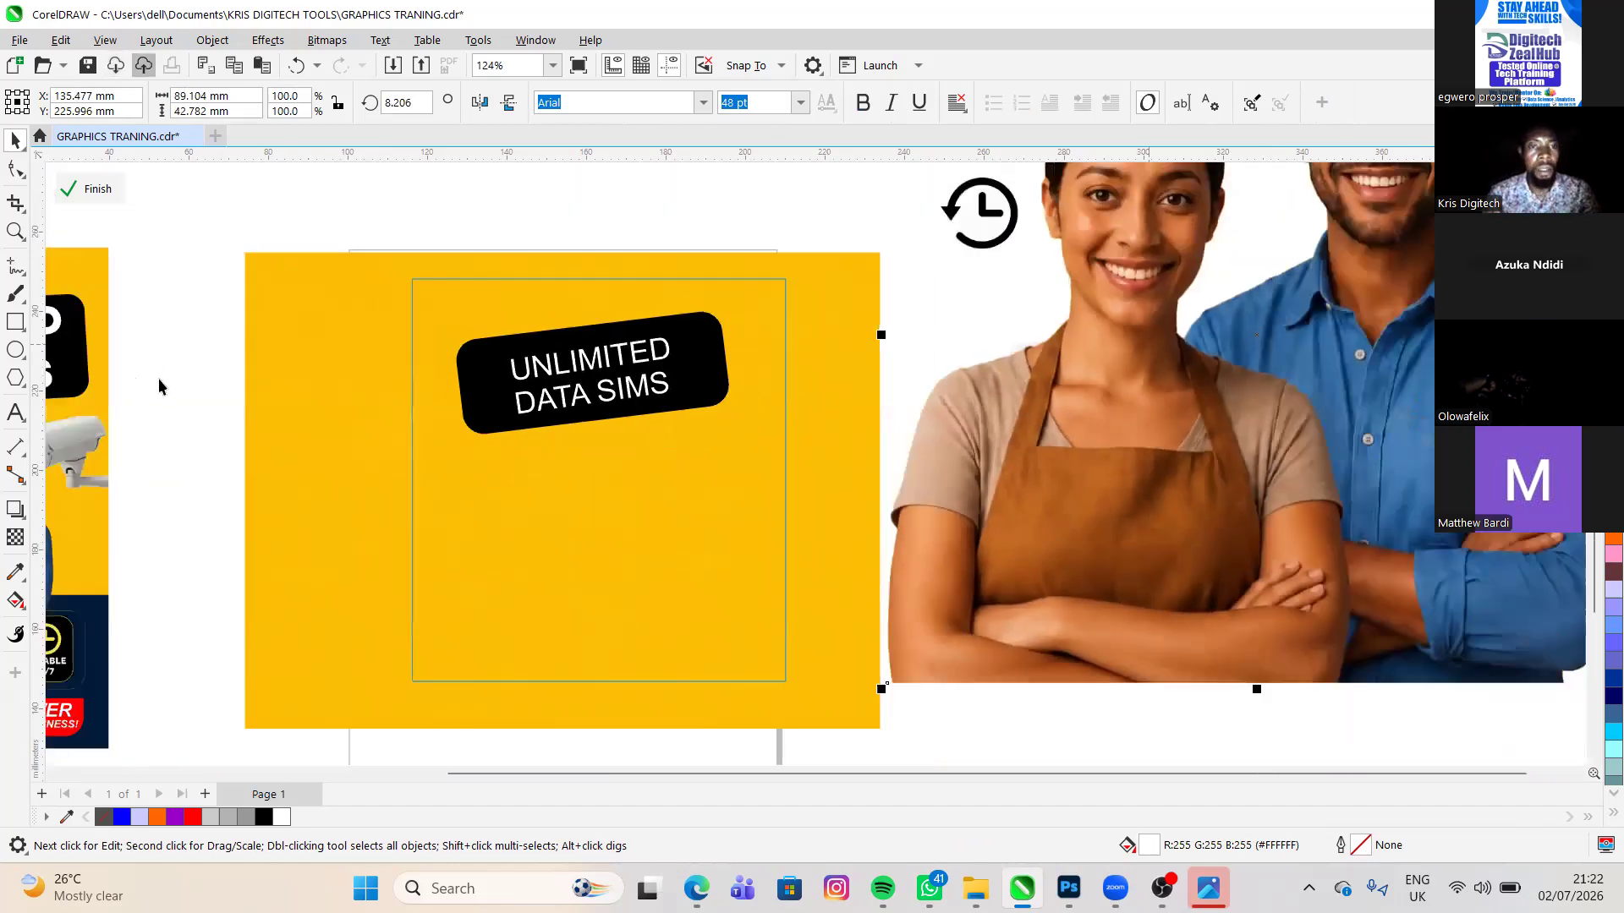
{"action": "scroll", "coordinate": [159, 378], "scroll_direction": "down", "scroll_amount": 1}
{"action": "scroll", "coordinate": [489, 376], "scroll_direction": "right", "scroll_amount": 1}
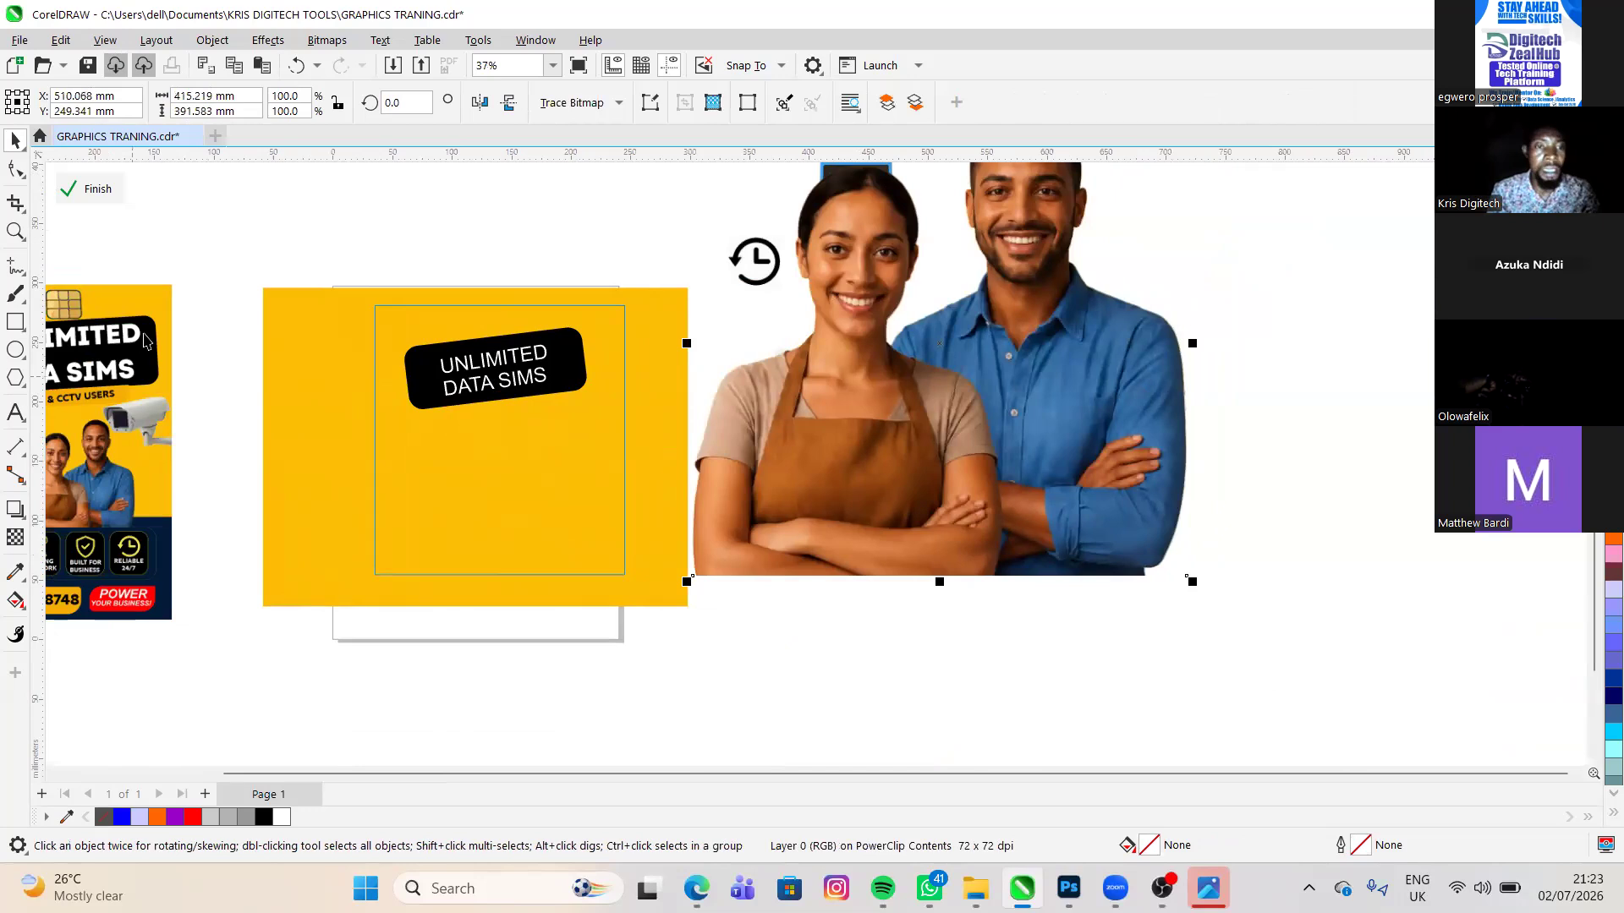
{"action": "scroll", "coordinate": [451, 365], "scroll_direction": "up", "scroll_amount": 1}
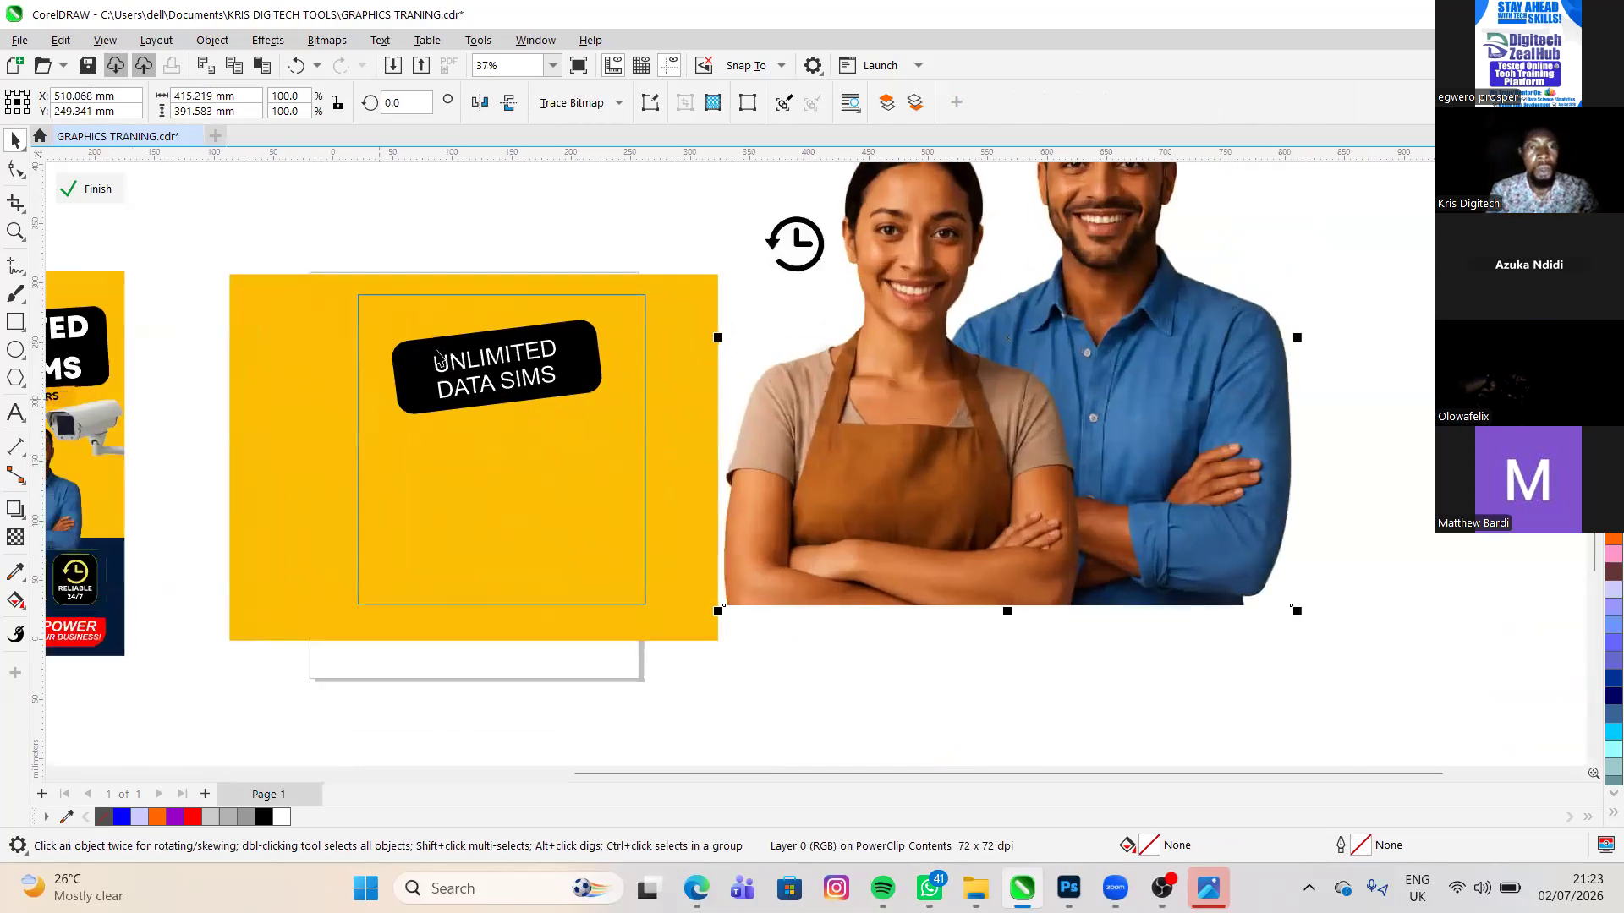
{"action": "scroll", "coordinate": [487, 381], "scroll_direction": "up", "scroll_amount": 2}
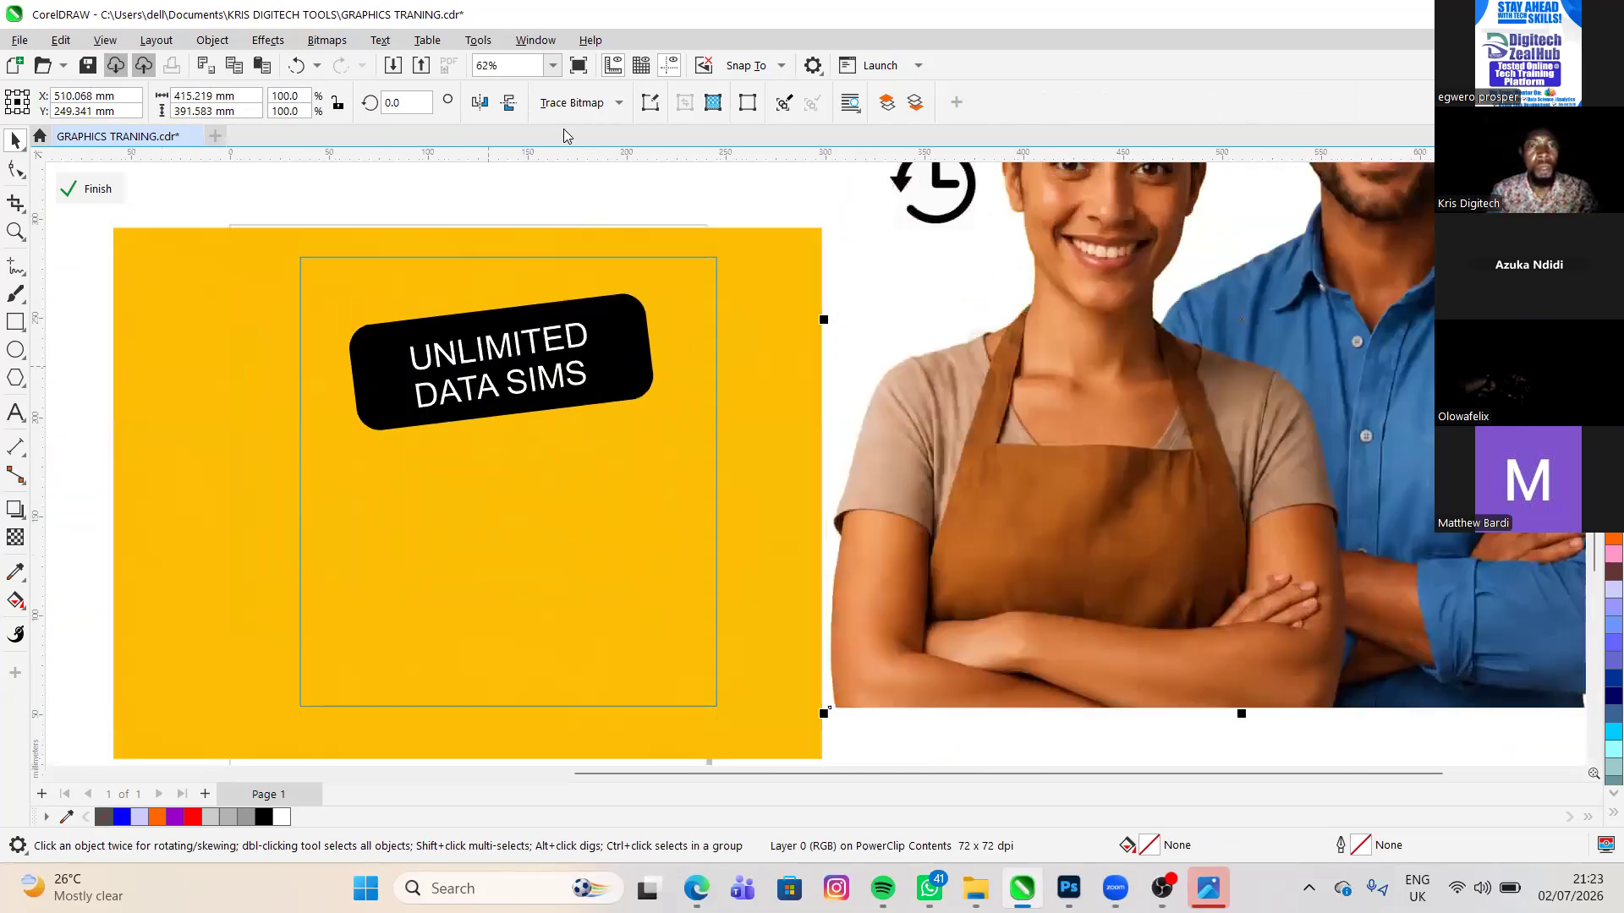
{"action": "left_click", "coordinate": [571, 320]}
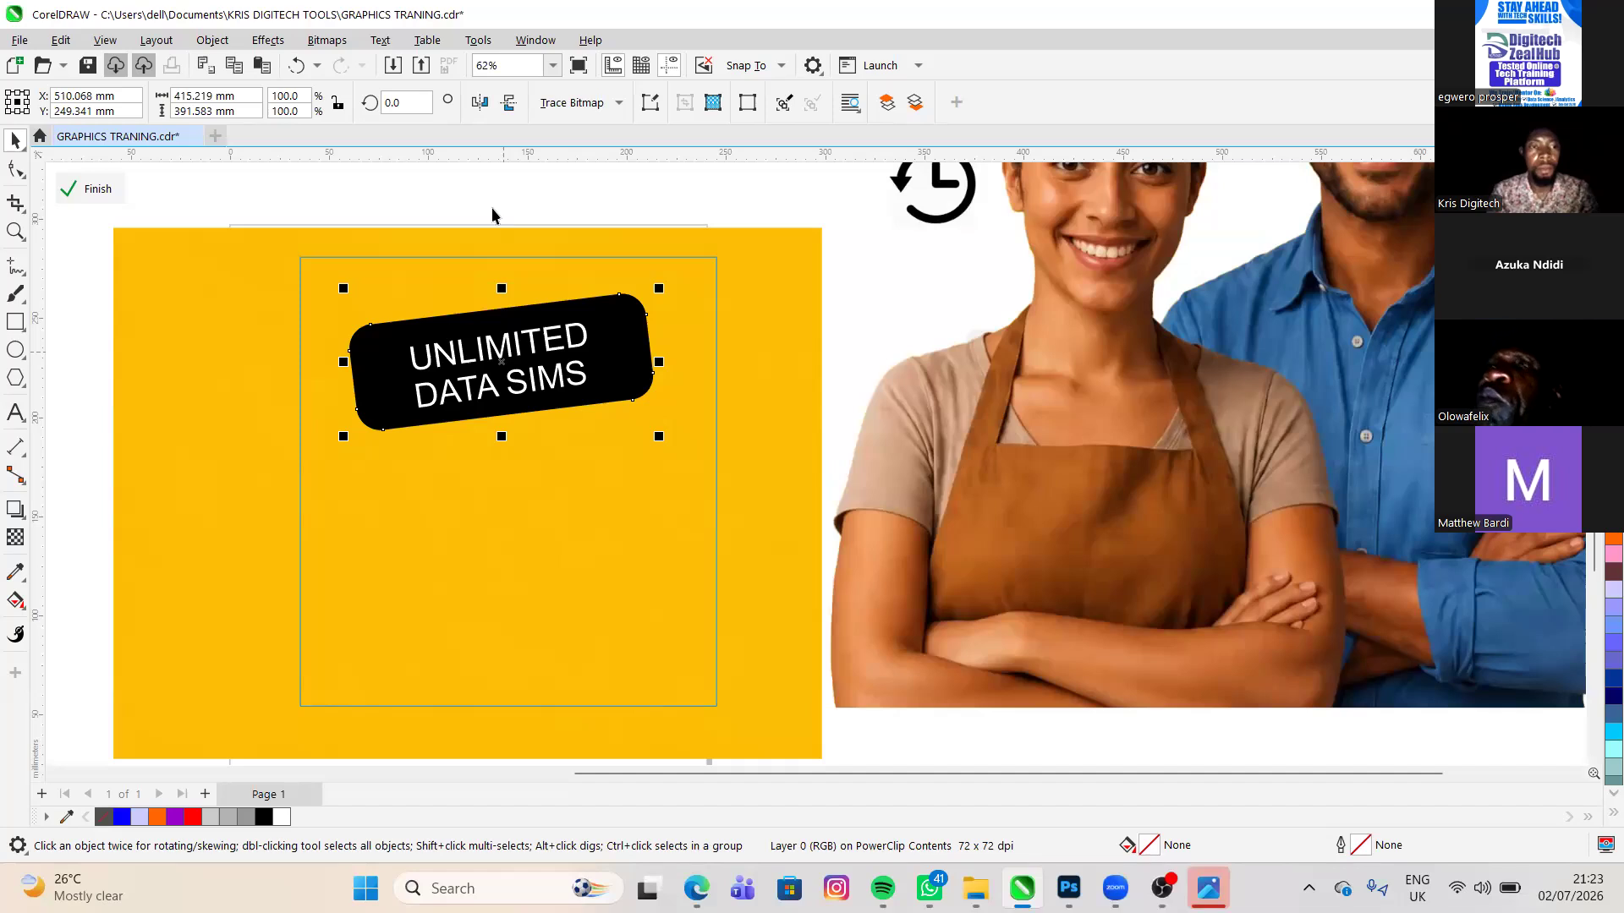
{"action": "left_click", "coordinate": [433, 195]}
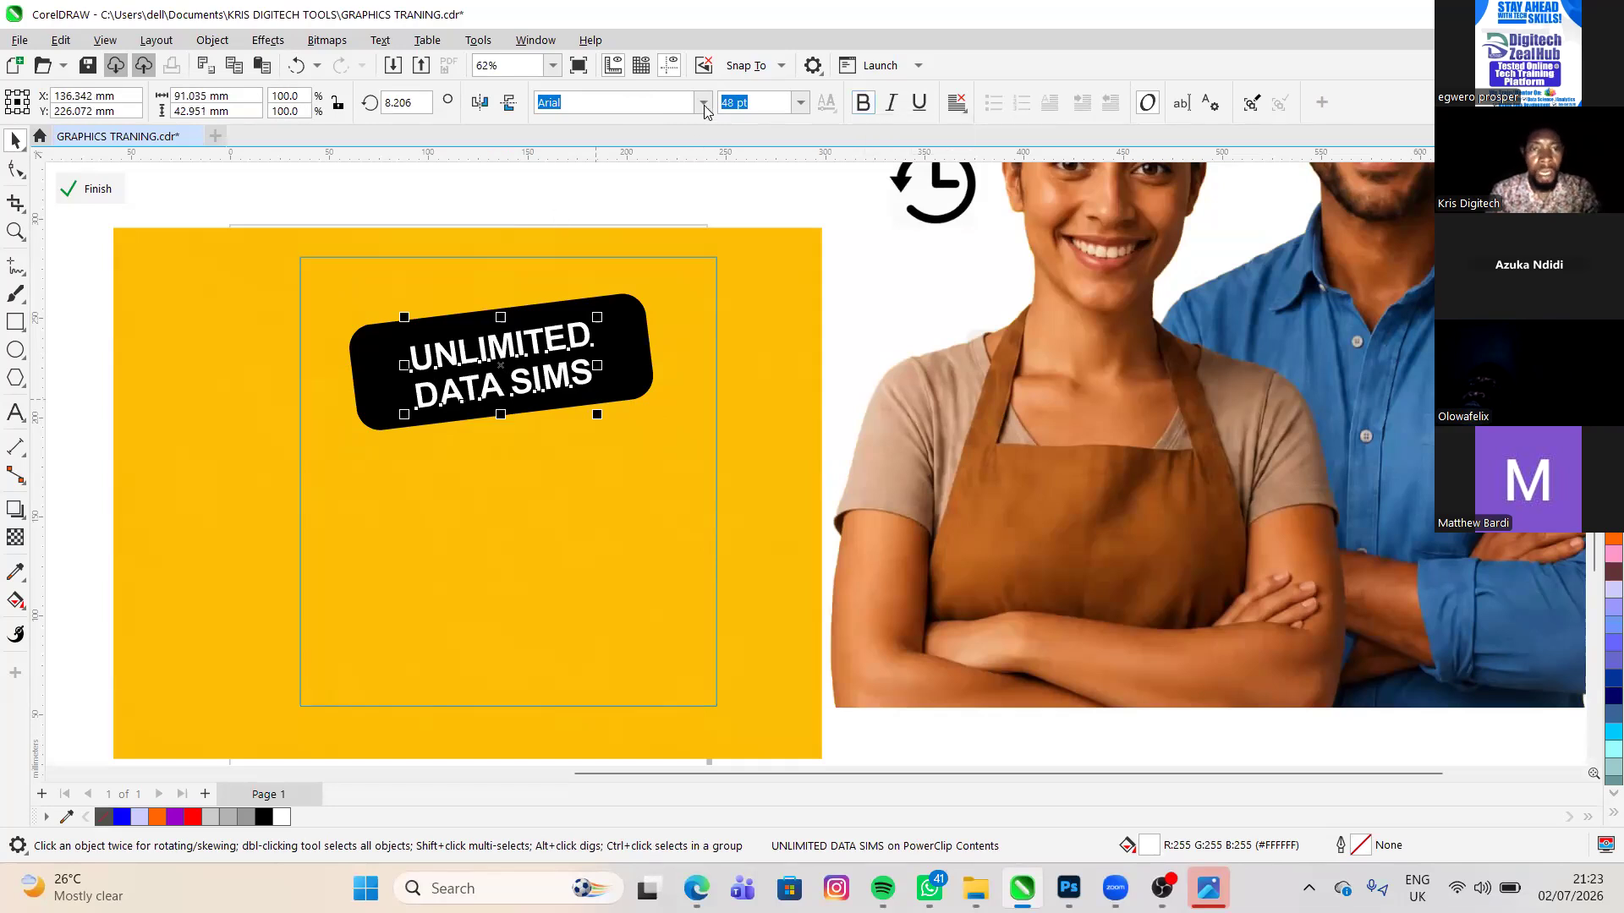
{"action": "scroll", "coordinate": [705, 110], "scroll_direction": "down", "scroll_amount": 1}
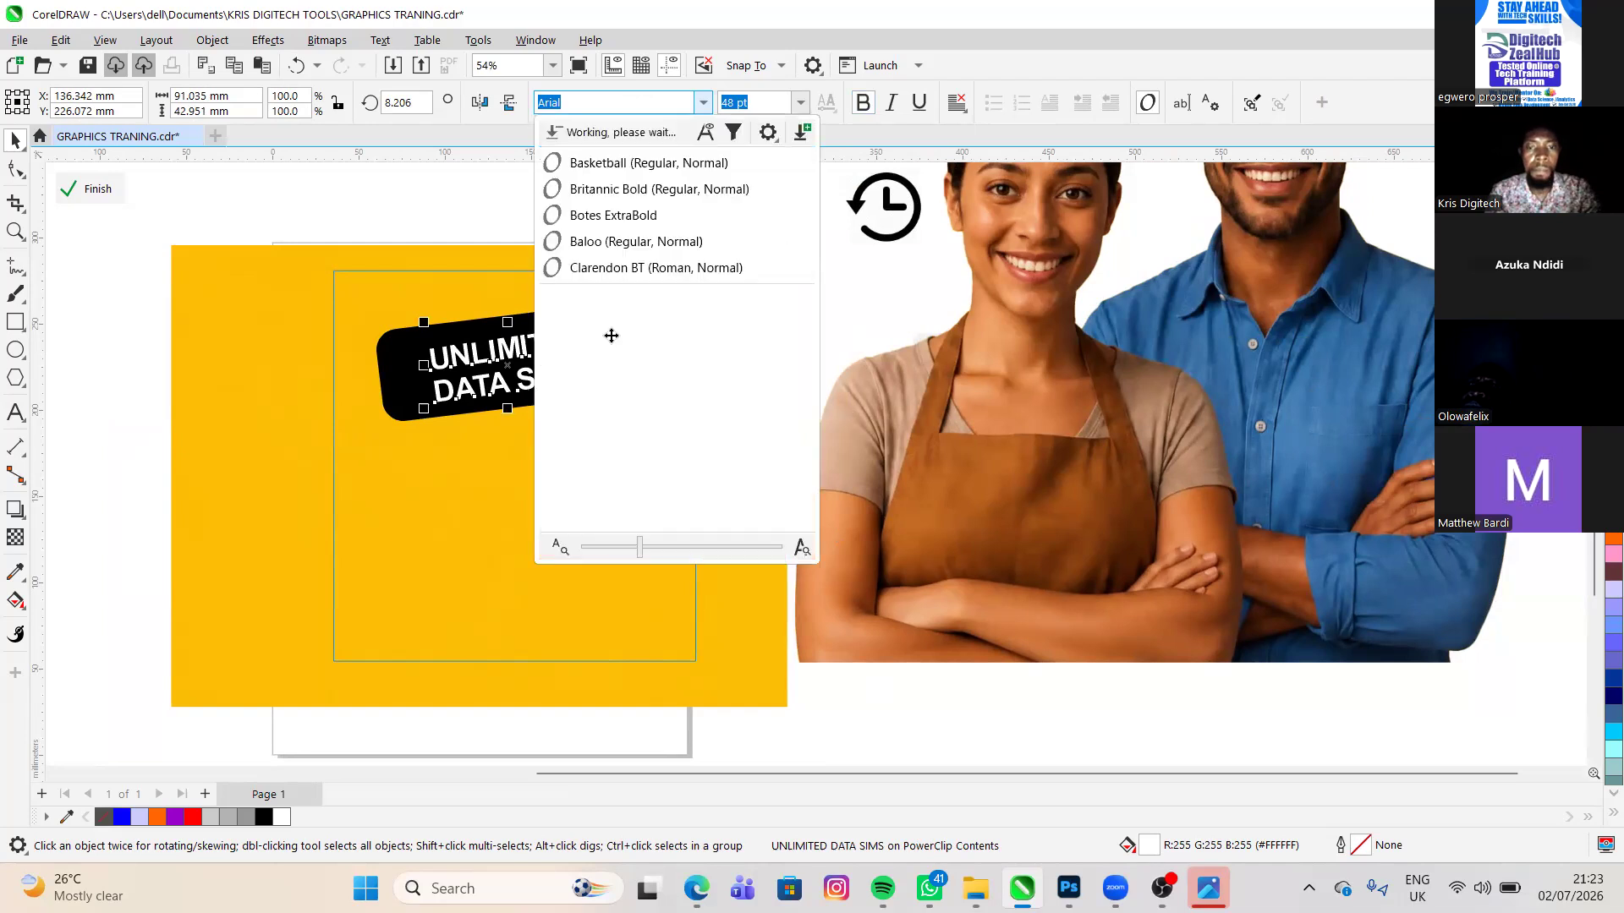
{"action": "left_click", "coordinate": [842, 303]}
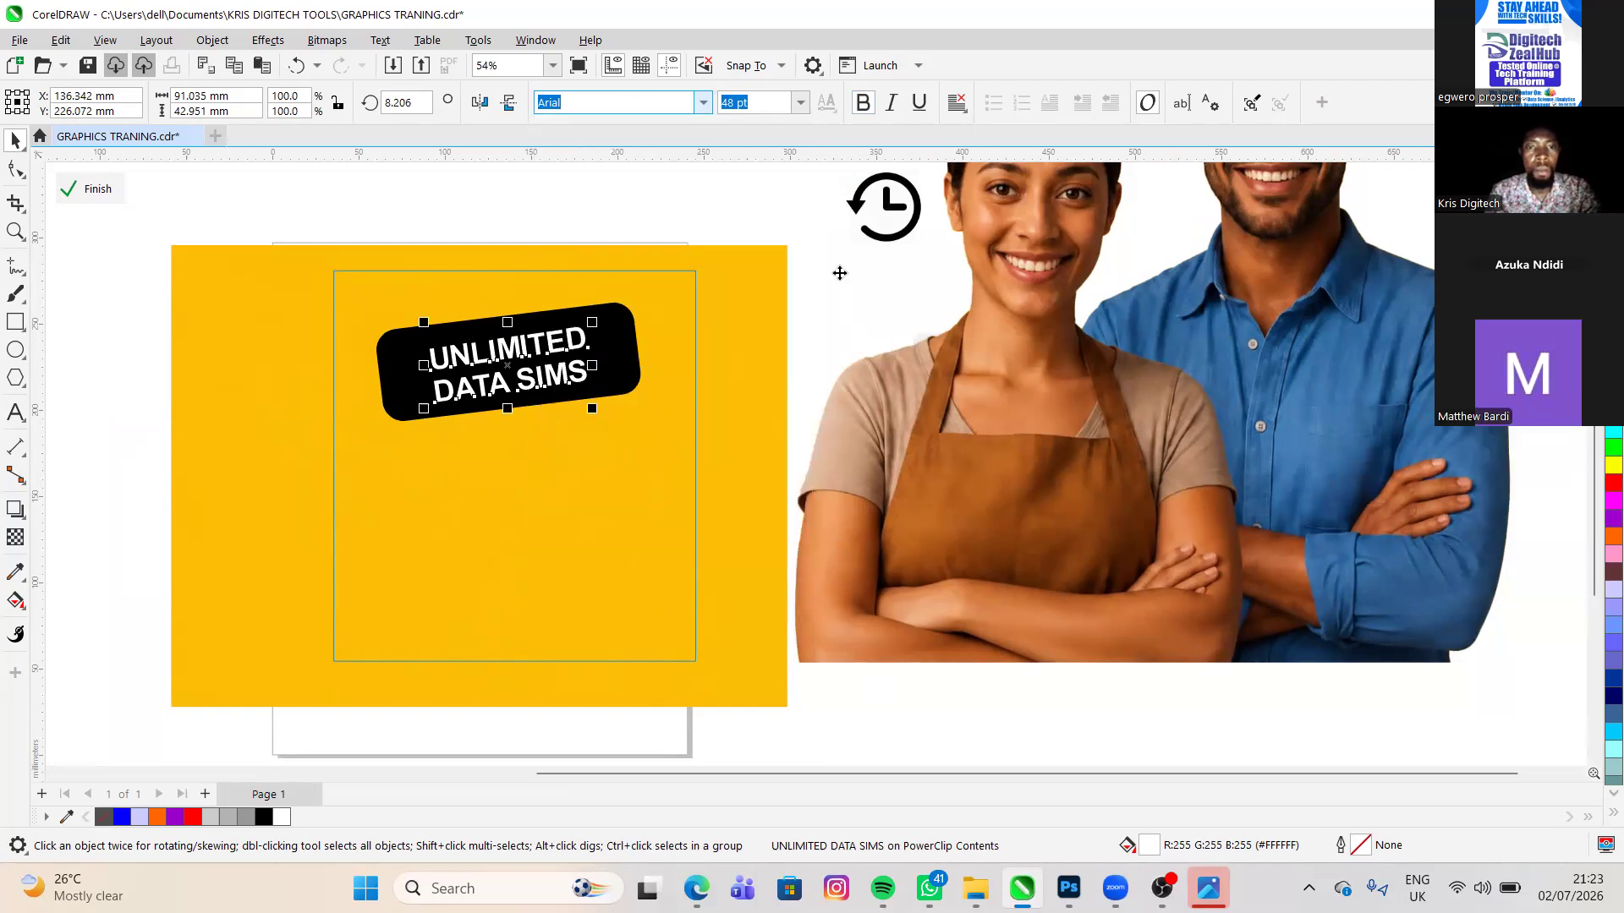
{"action": "left_click", "coordinate": [792, 297]}
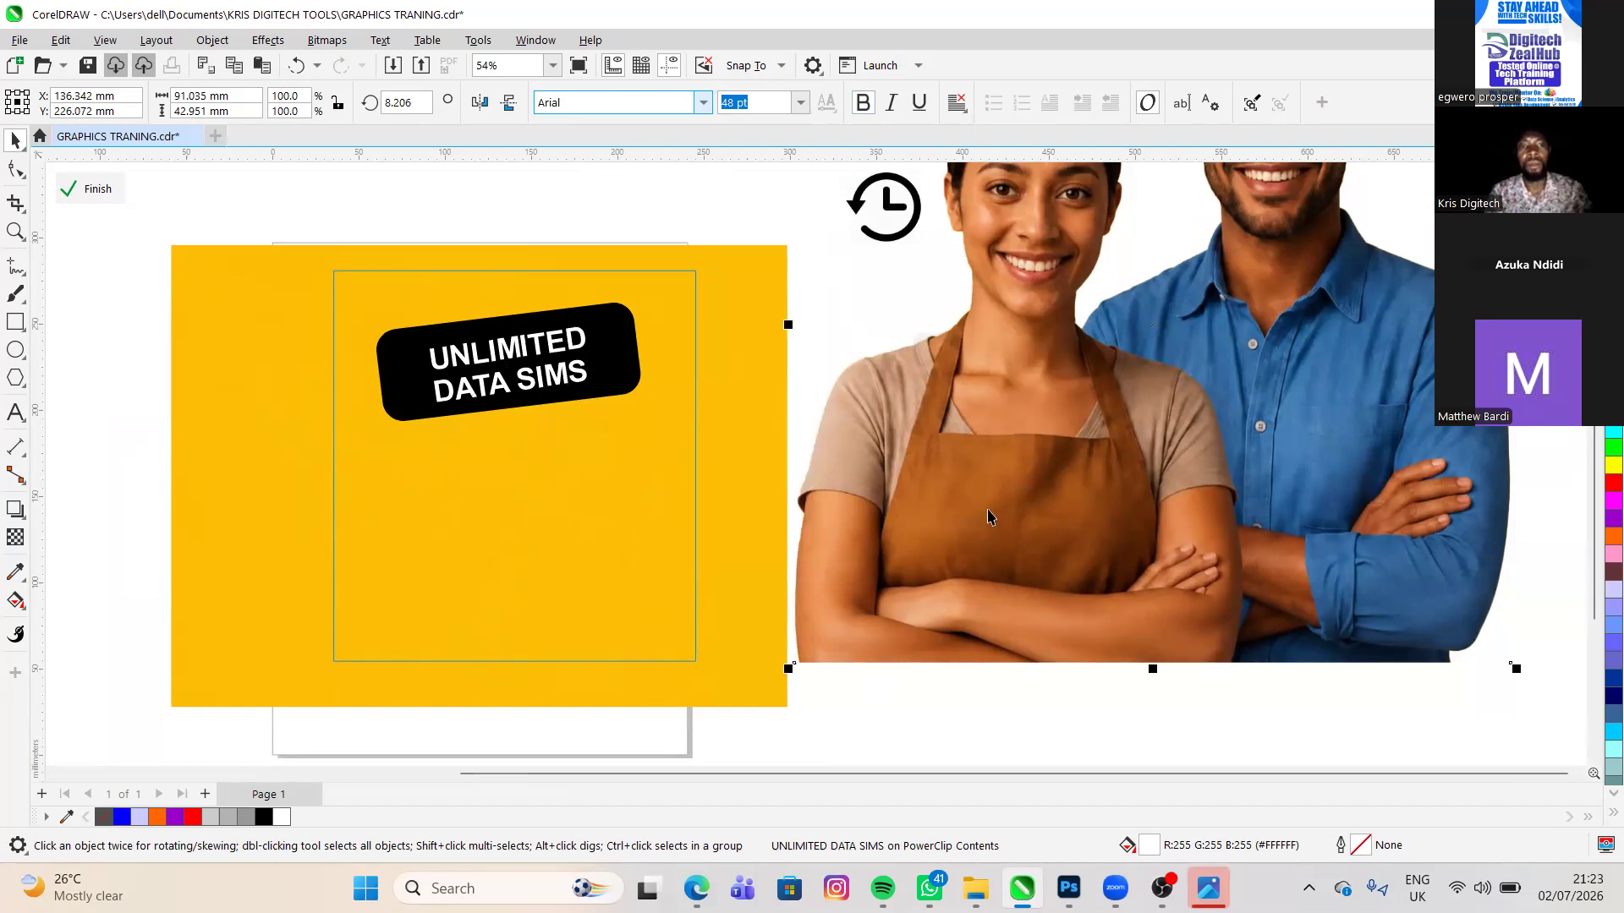
{"action": "scroll", "coordinate": [978, 512], "scroll_direction": "down", "scroll_amount": 2}
{"action": "scroll", "coordinate": [681, 507], "scroll_direction": "up", "scroll_amount": 3}
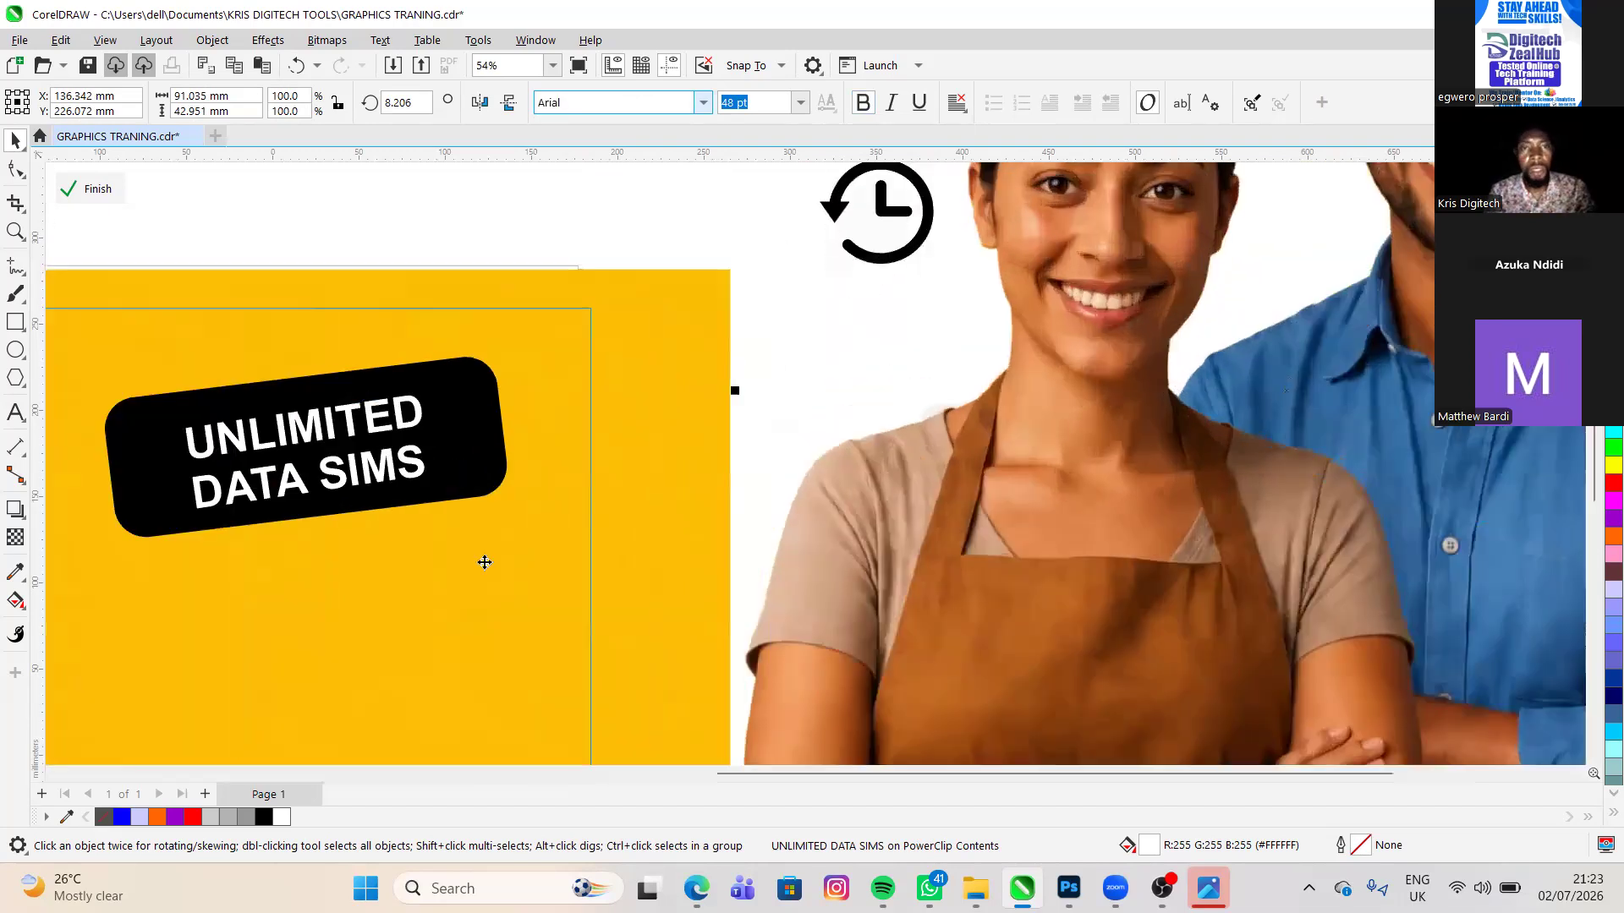
{"action": "scroll", "coordinate": [388, 460], "scroll_direction": "up", "scroll_amount": 3}
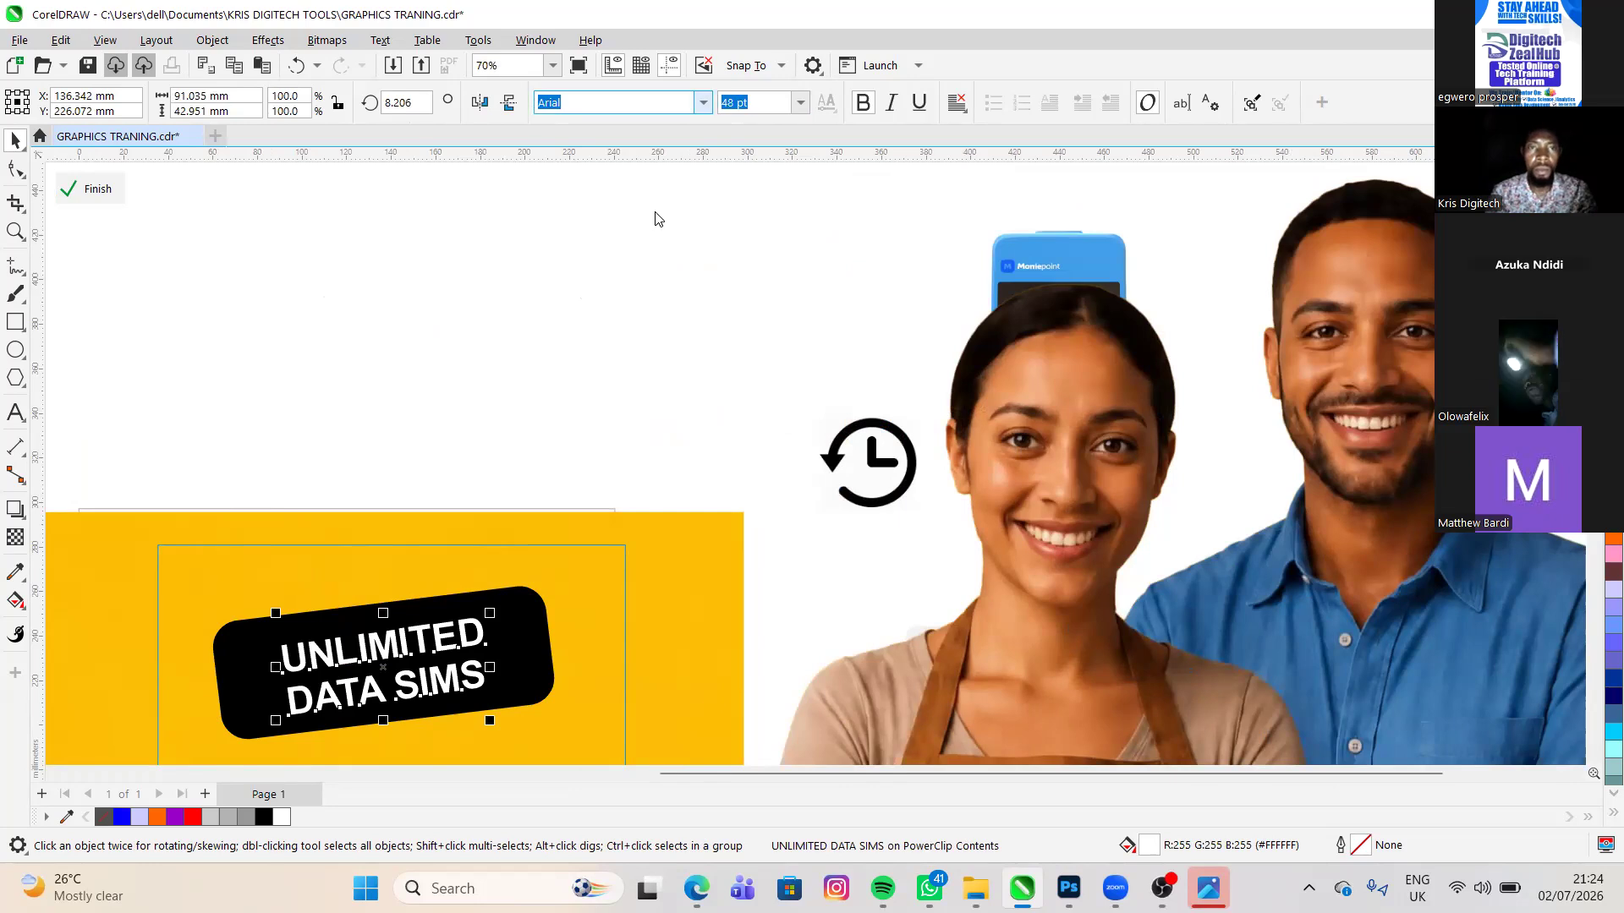
- Preview fonts on the UNLIMITED DATA SIMS text and set it in Britannic Bold
{"action": "key", "text": "Down"}
{"action": "key", "text": "Down"}
{"action": "key", "text": "Down"}
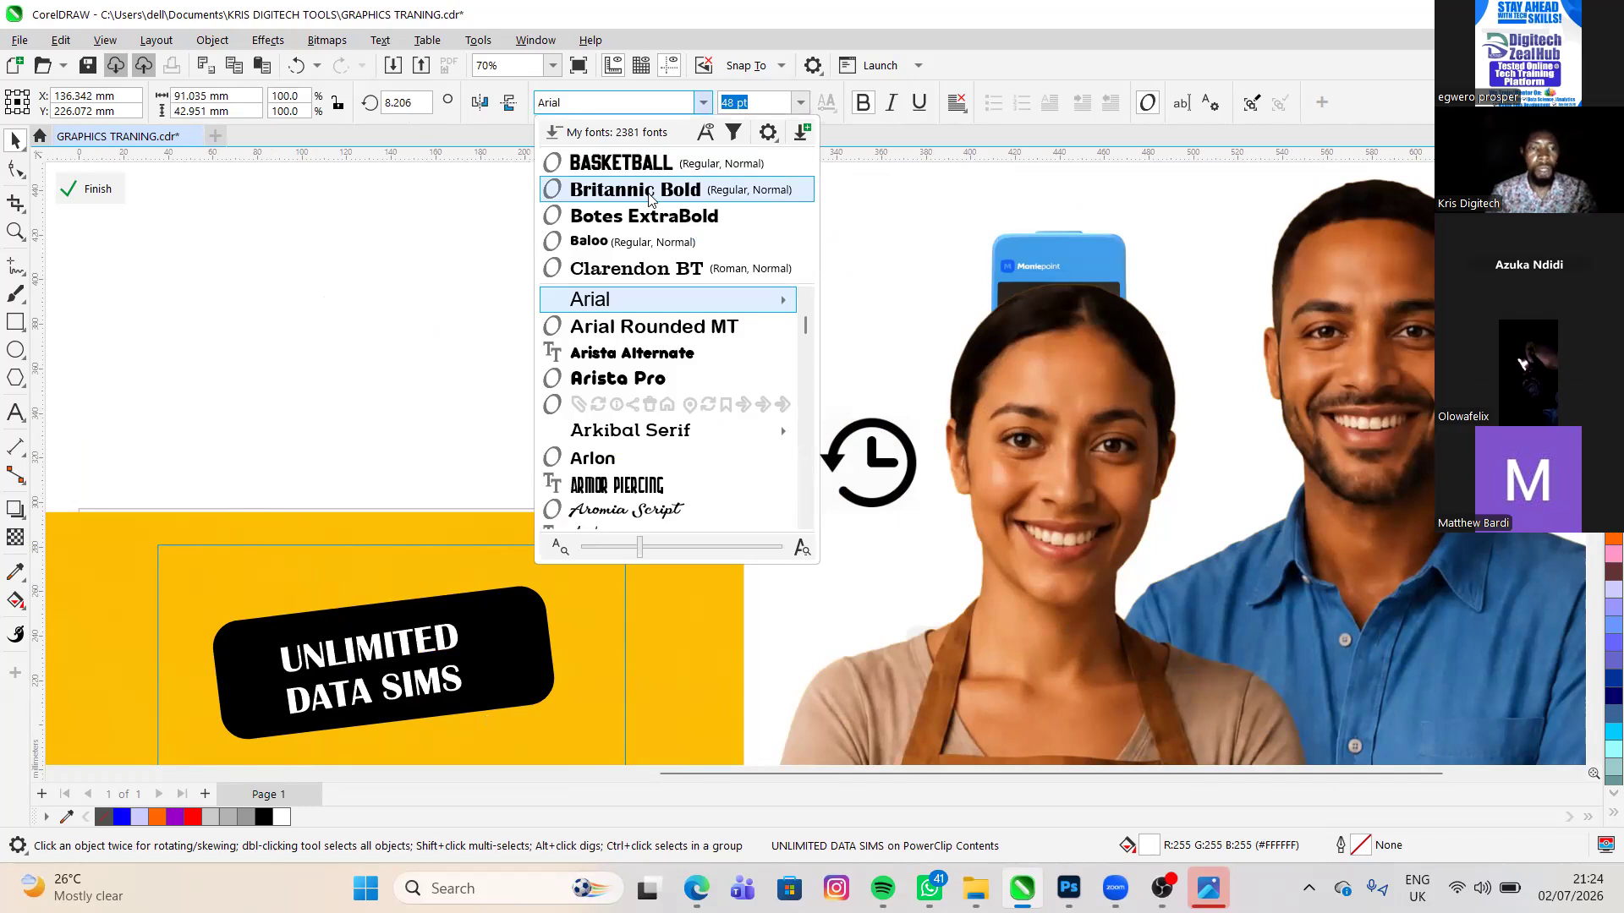
{"action": "key", "text": "Down"}
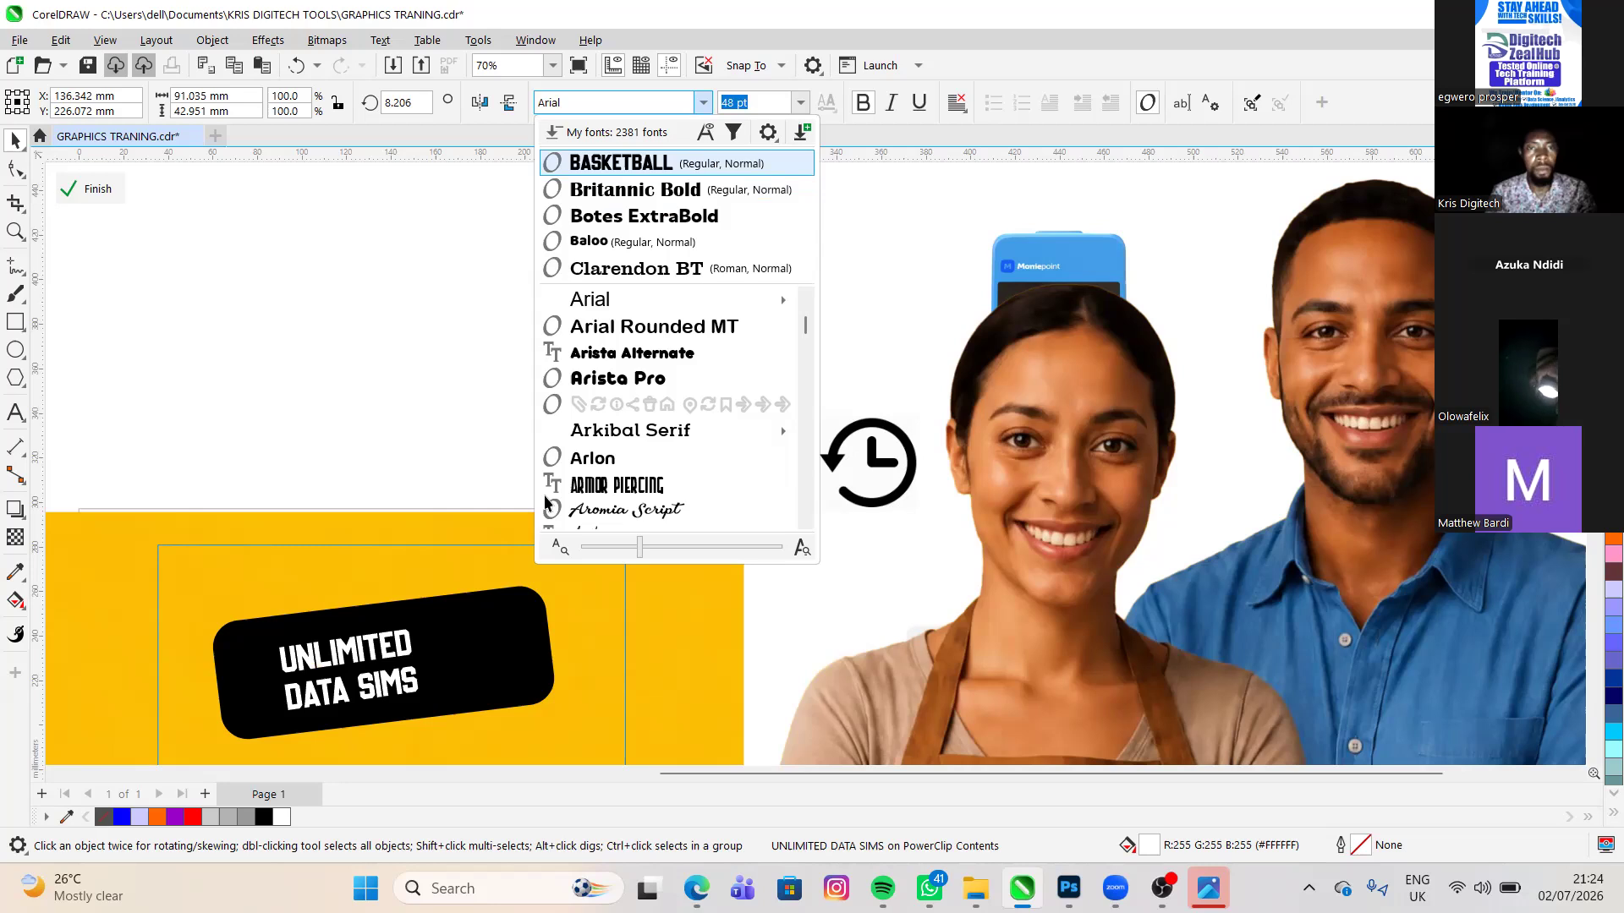
{"action": "key", "text": "Escape"}
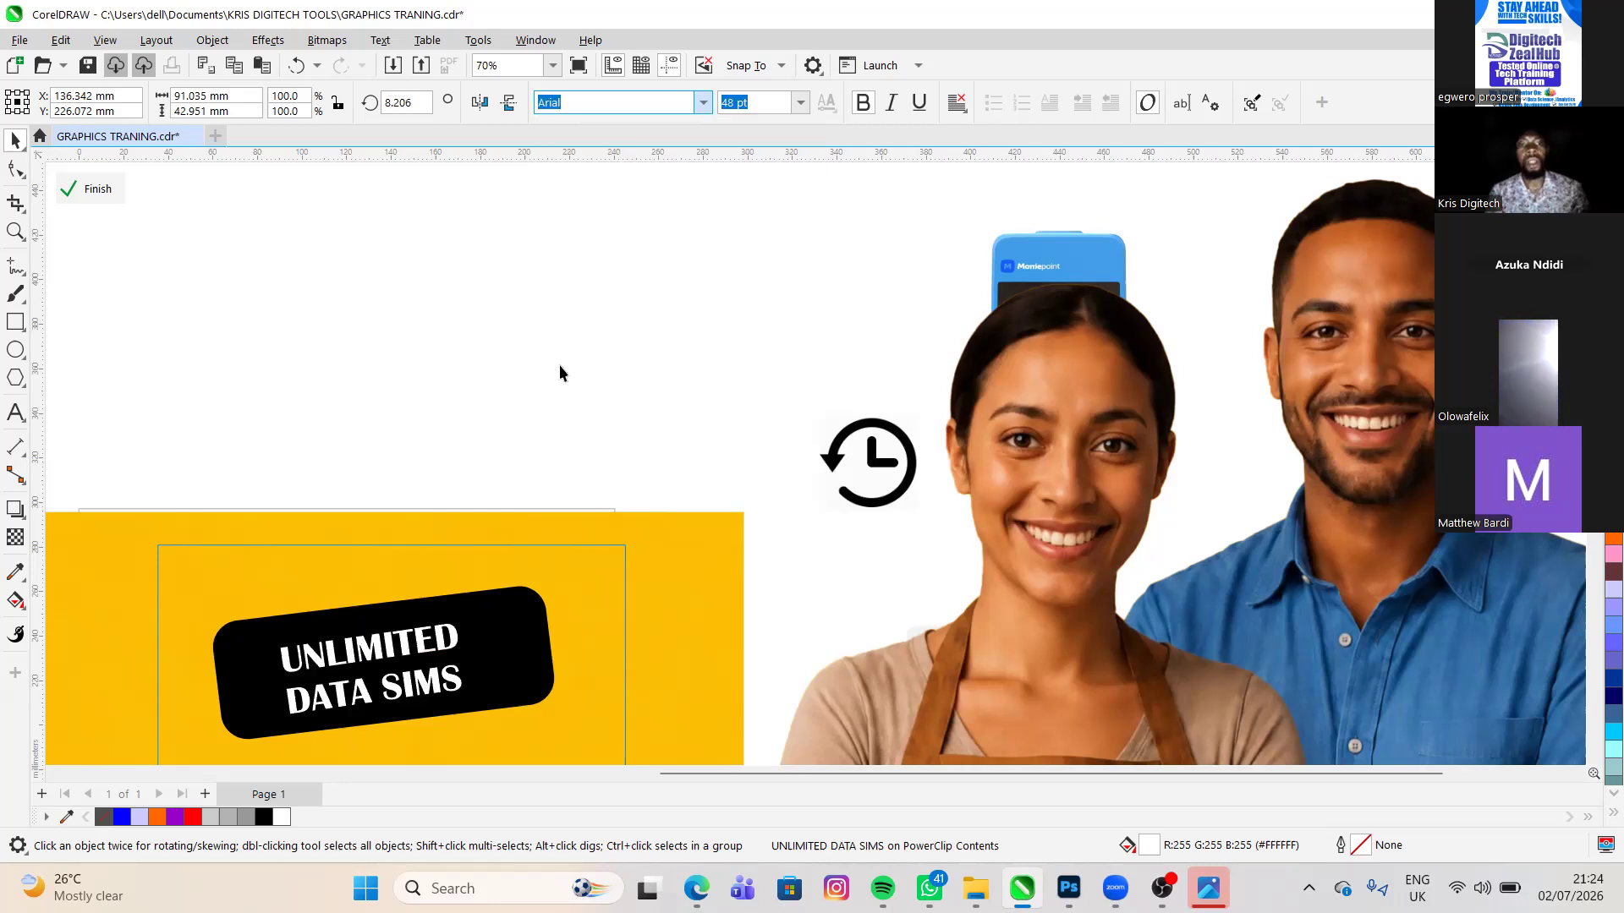
- Enlarge the UNLIMITED DATA SIMS text to about 56.6 pt within the black rectangle
{"action": "scroll", "coordinate": [697, 368], "scroll_direction": "down", "scroll_amount": 1}
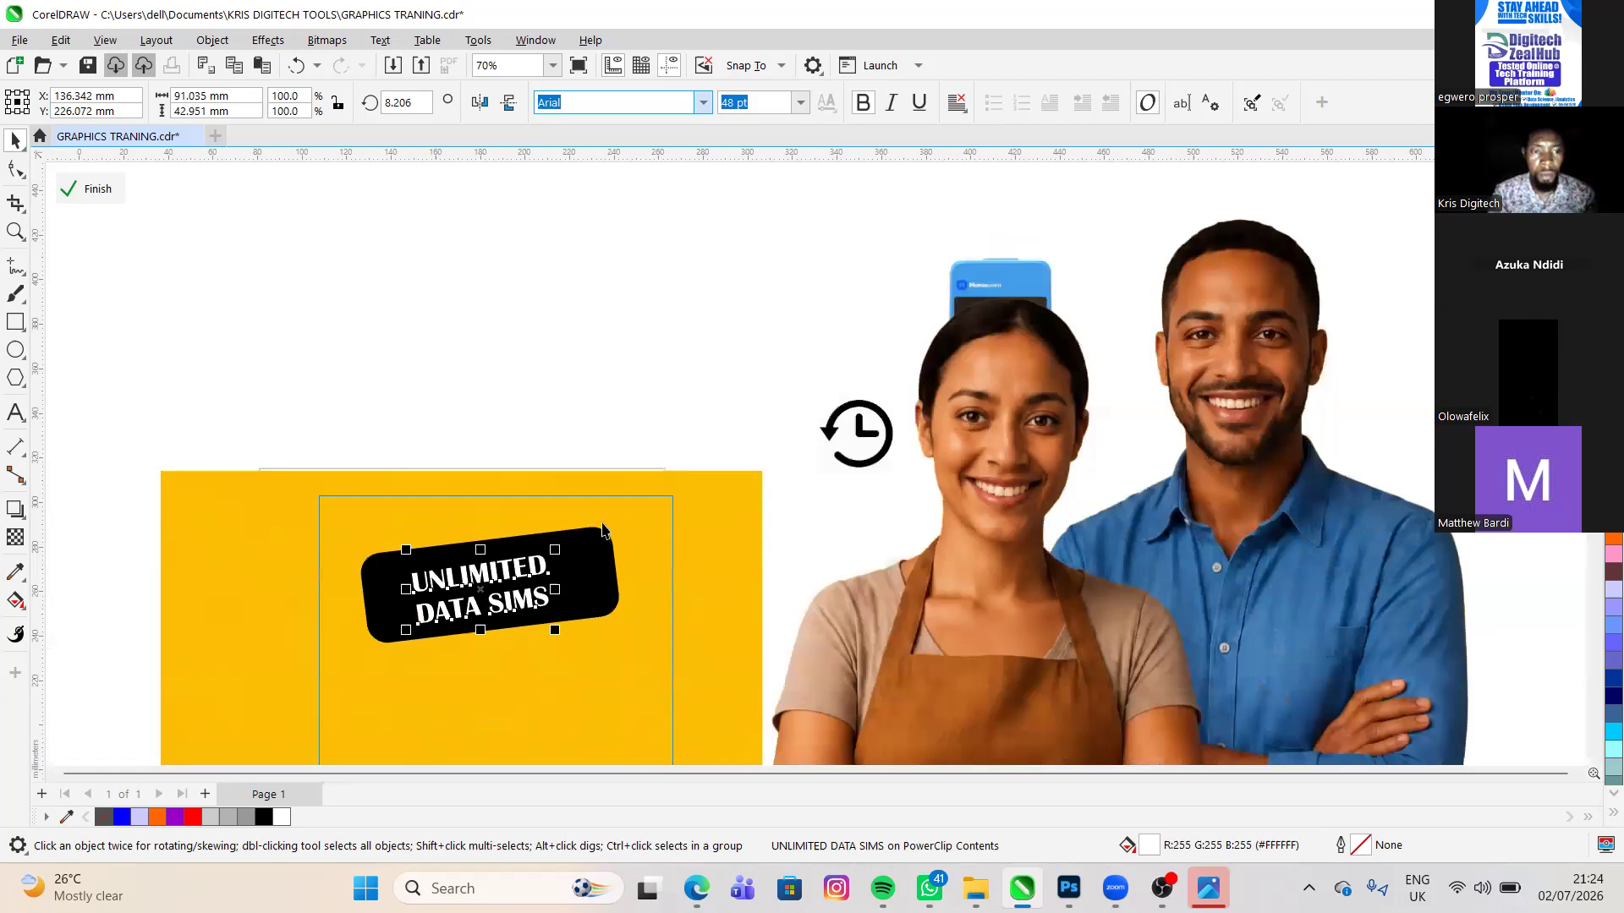
{"action": "scroll", "coordinate": [602, 530], "scroll_direction": "down", "scroll_amount": 1}
{"action": "scroll", "coordinate": [605, 530], "scroll_direction": "down", "scroll_amount": 1}
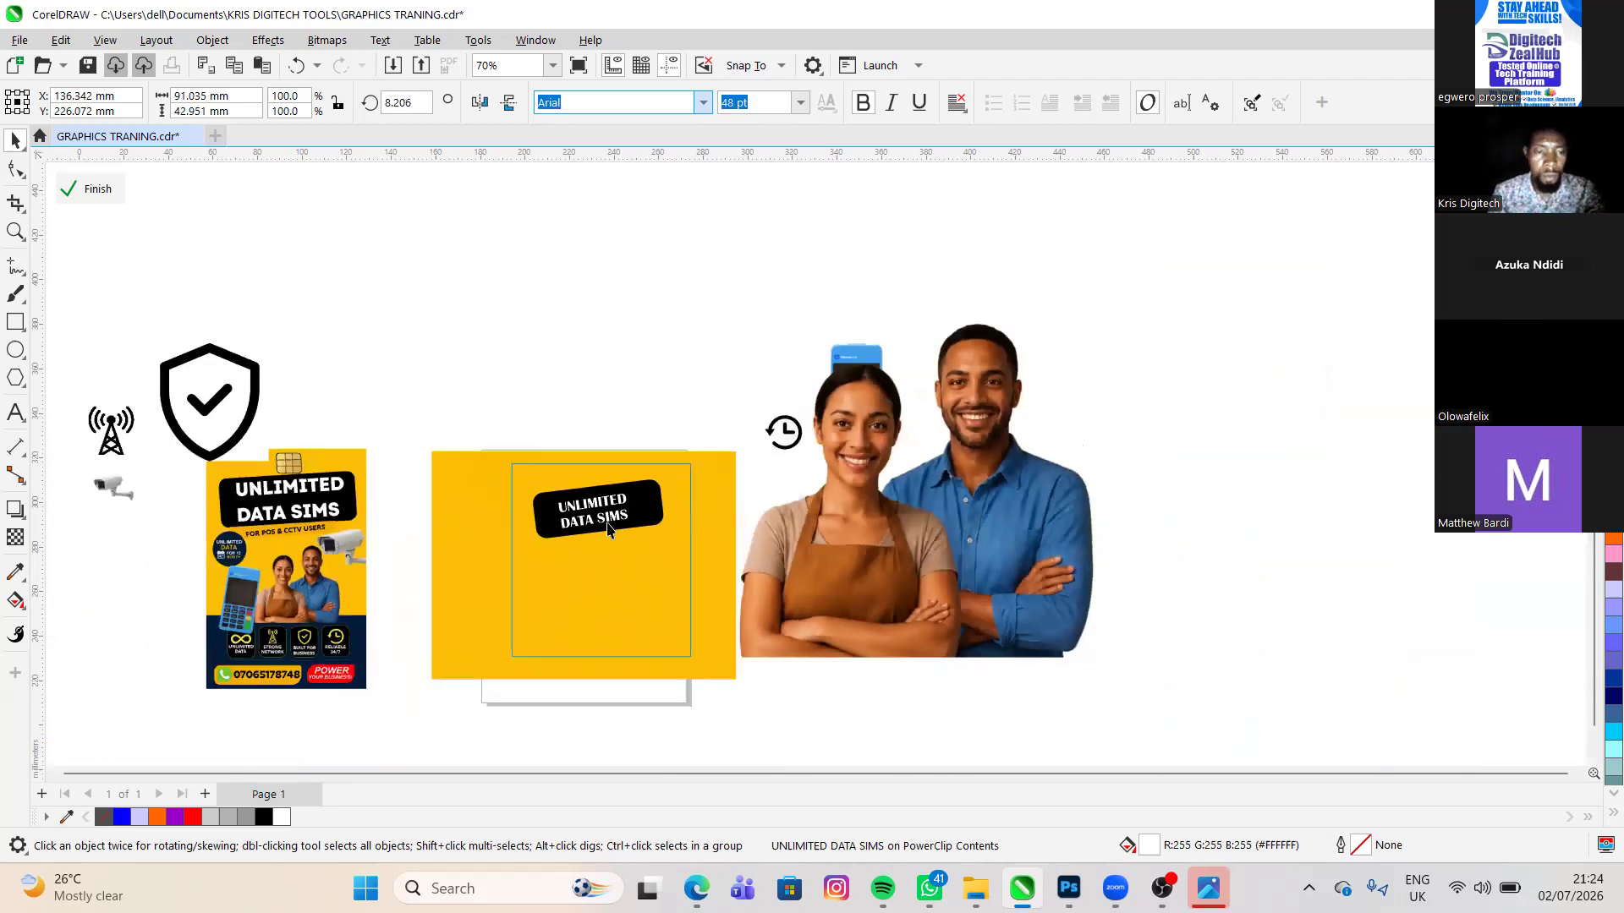
{"action": "scroll", "coordinate": [596, 512], "scroll_direction": "down", "scroll_amount": 3}
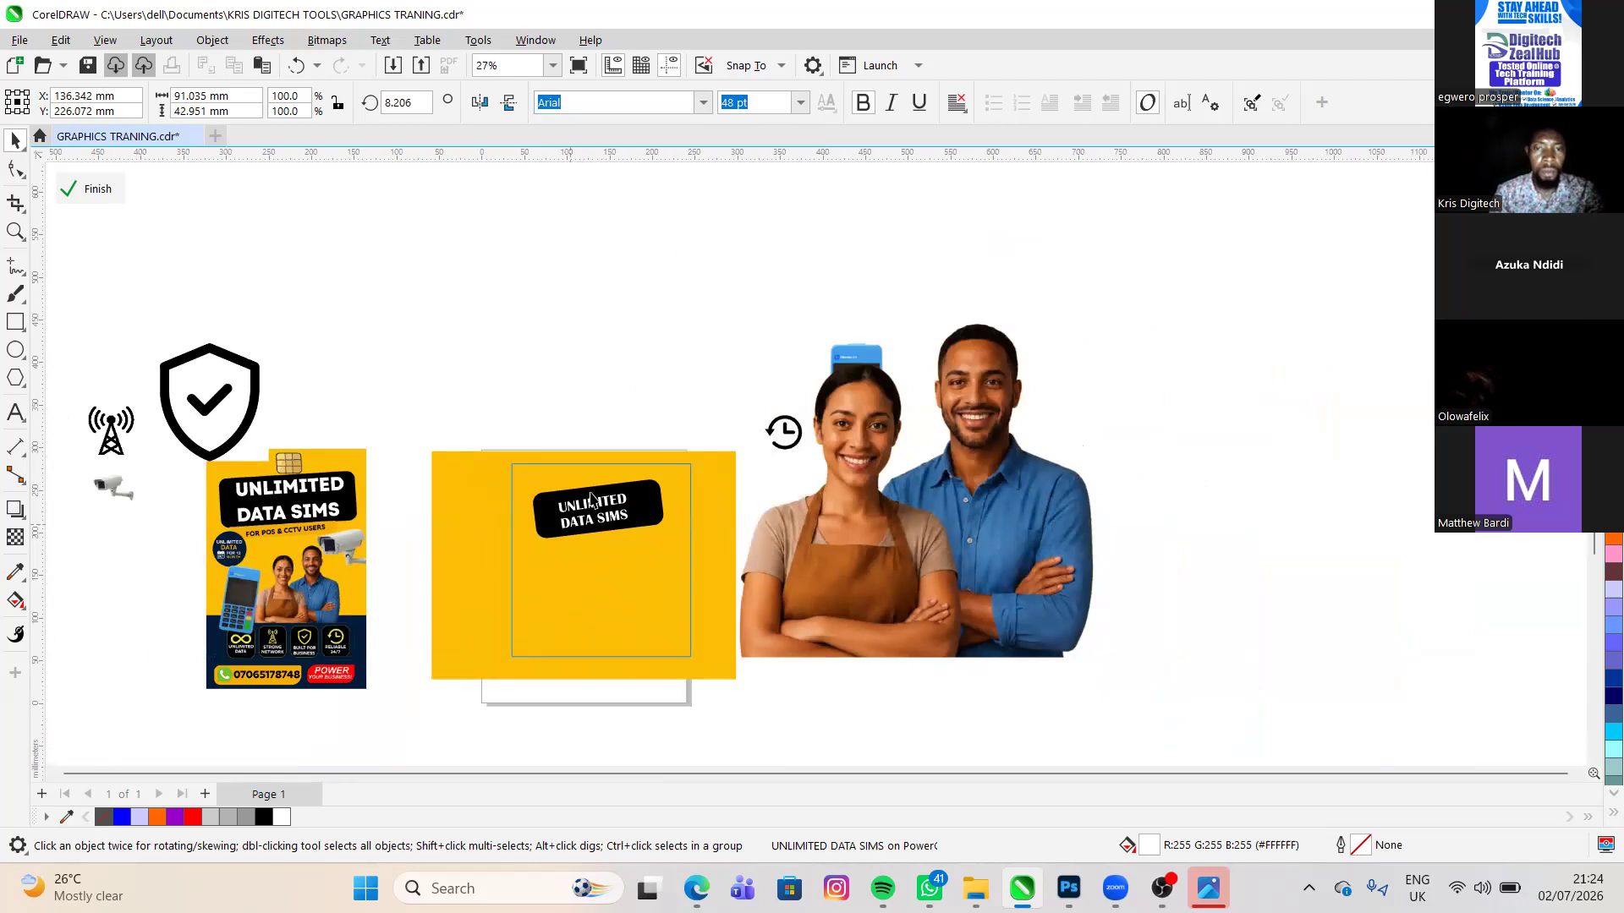
{"action": "left_click", "coordinate": [701, 477]}
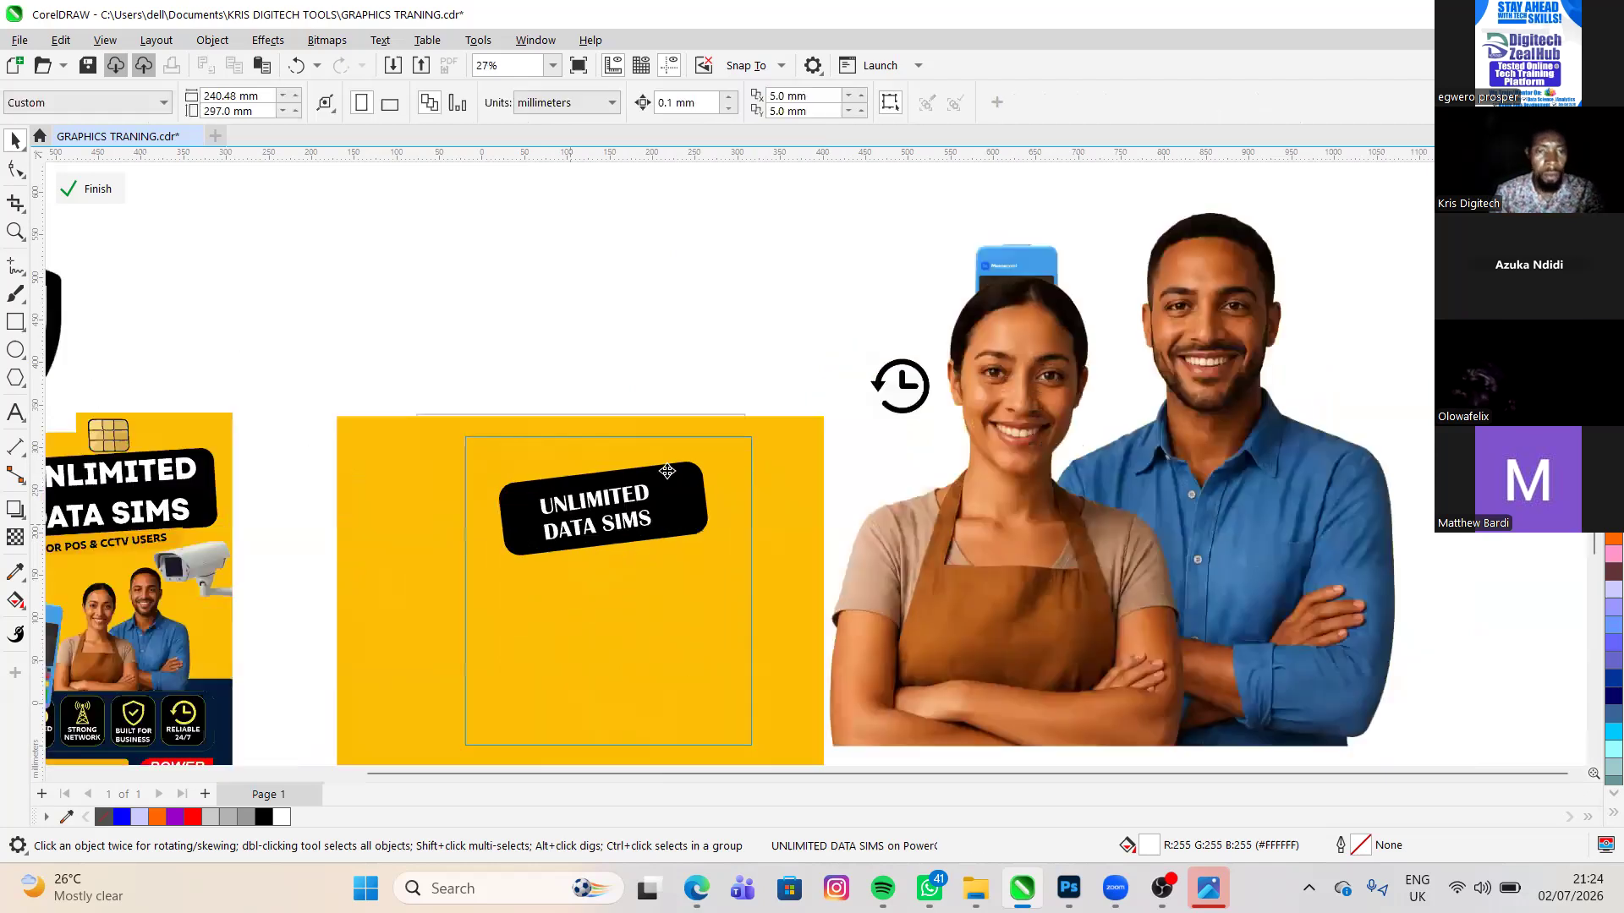
{"action": "scroll", "coordinate": [685, 461], "scroll_direction": "up", "scroll_amount": 3}
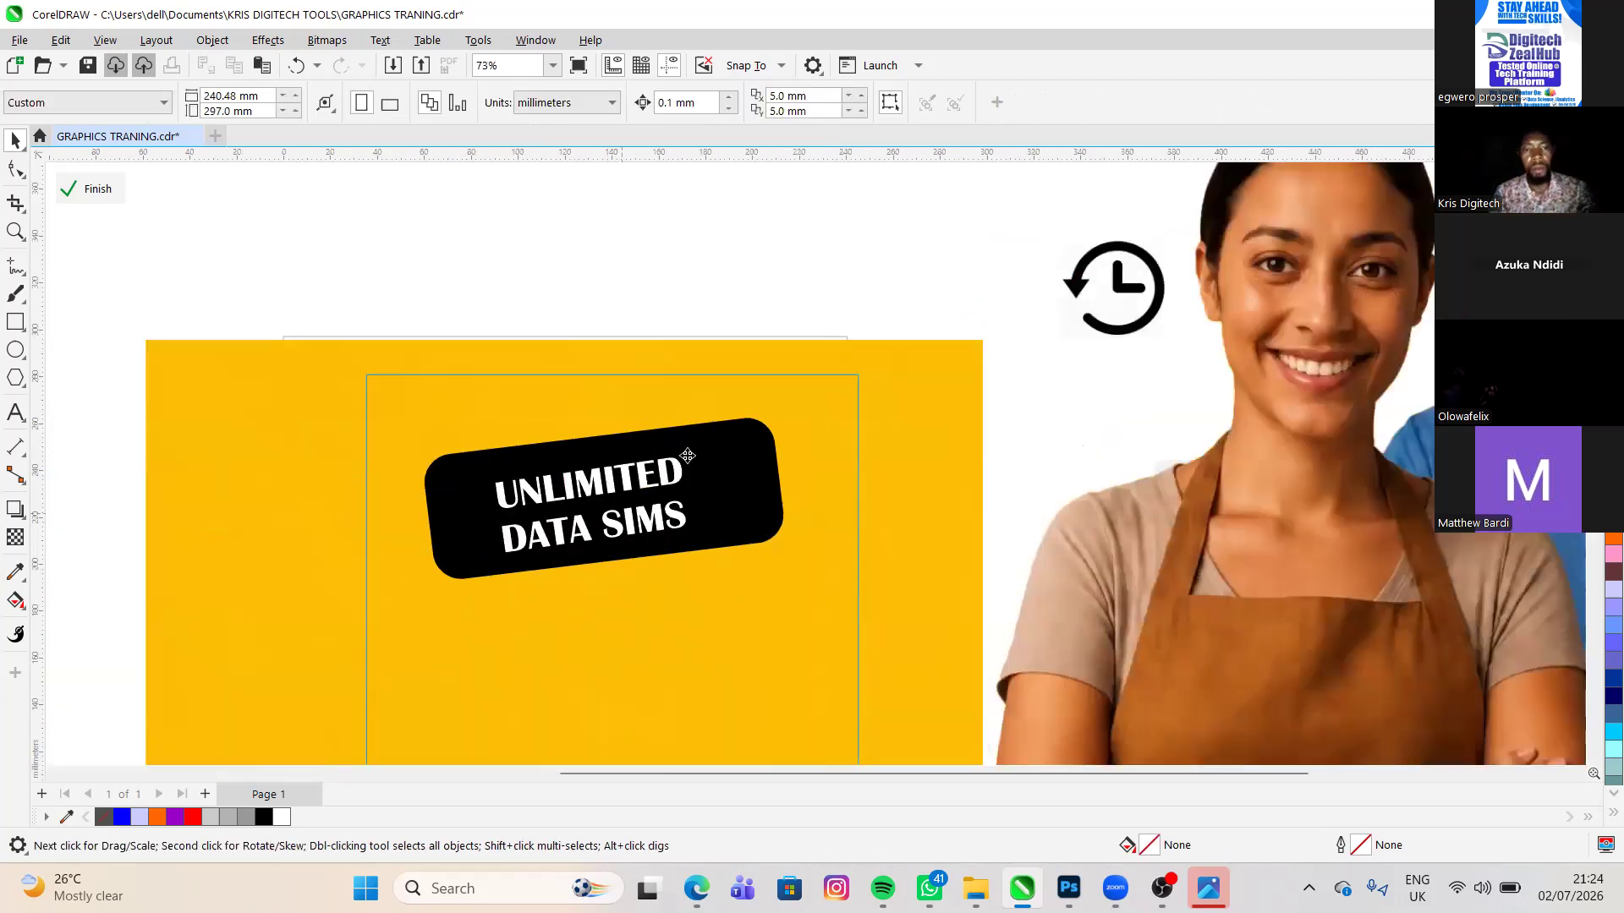
{"action": "left_click", "coordinate": [715, 438]}
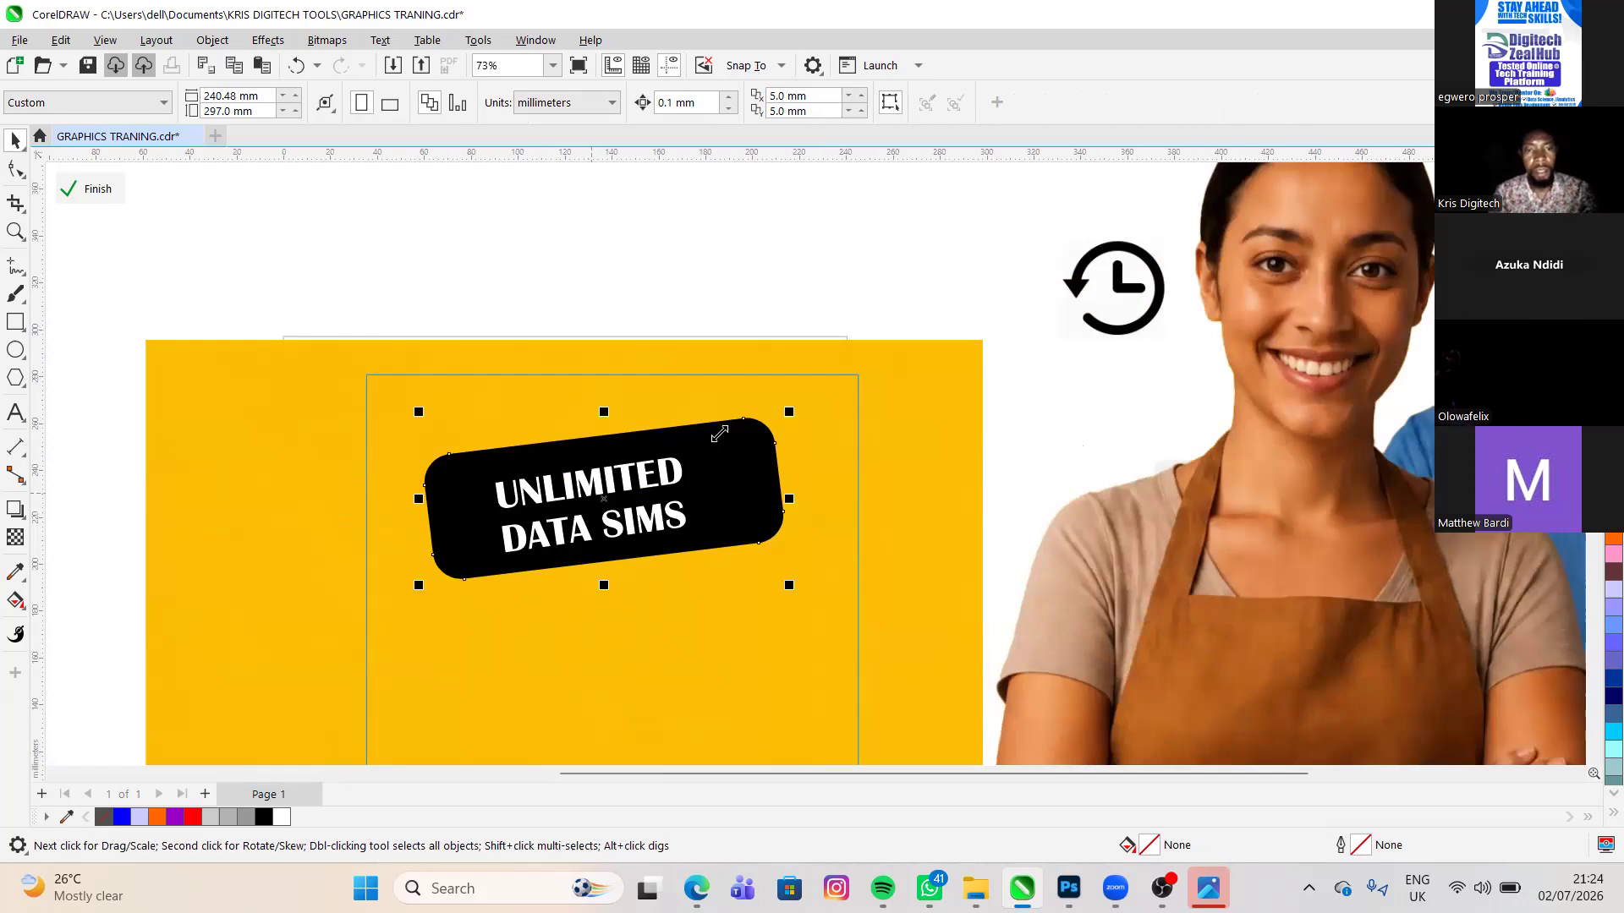
{"action": "left_click", "coordinate": [592, 493]}
{"action": "left_click_drag", "start_coordinate": [691, 452], "coordinate": [725, 383]}
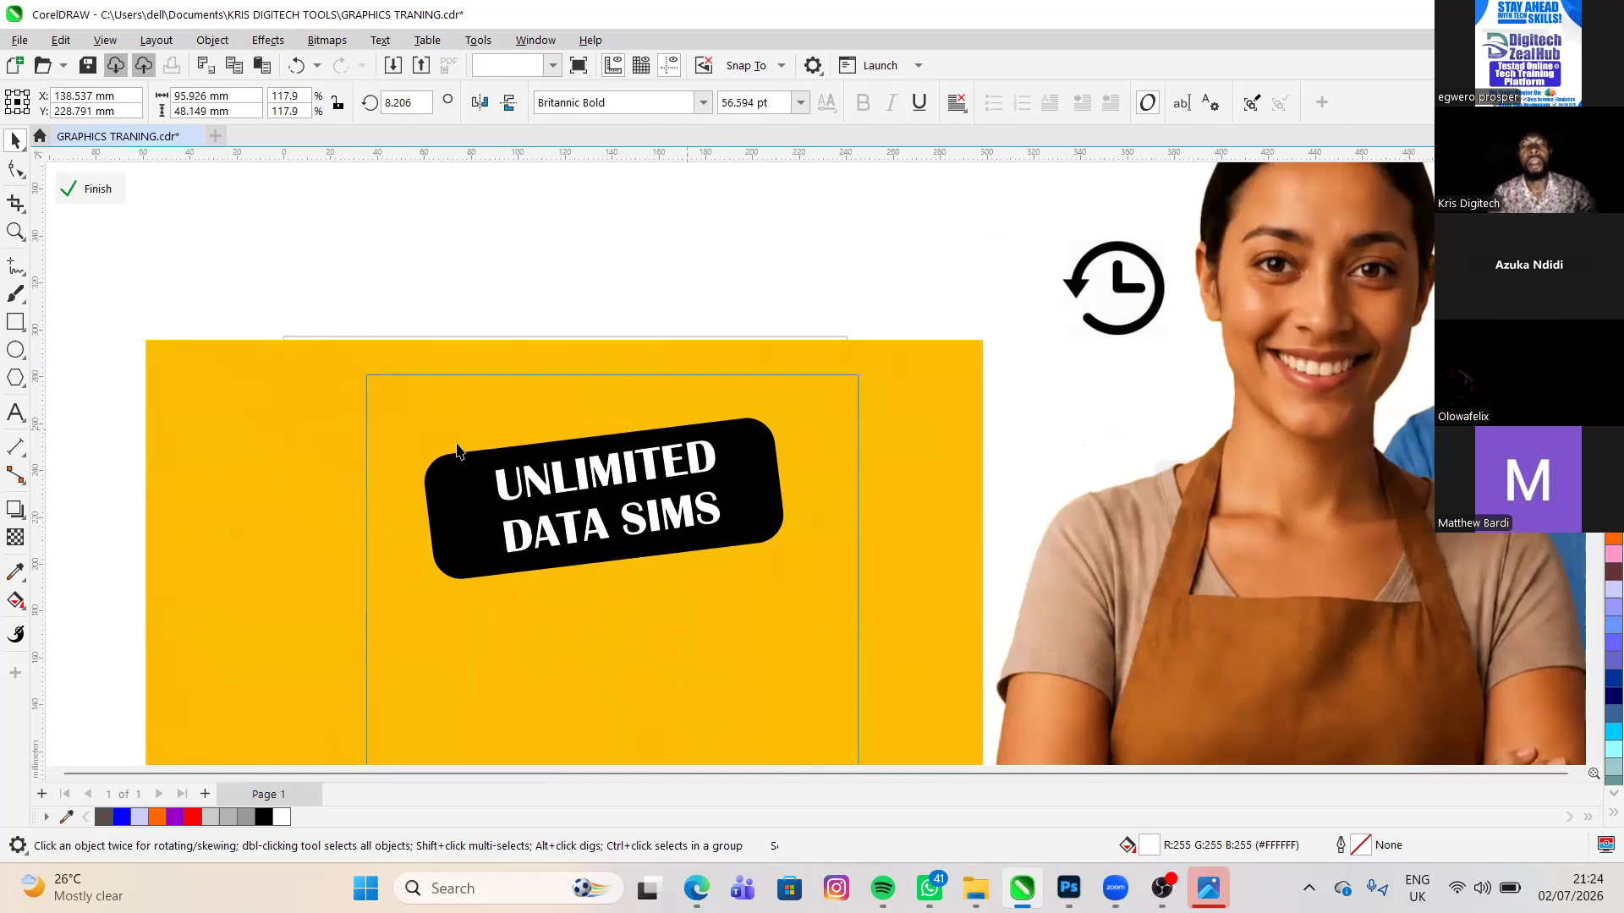
{"action": "left_click", "coordinate": [465, 383]}
{"action": "scroll", "coordinate": [466, 383], "scroll_direction": "down", "scroll_amount": 2}
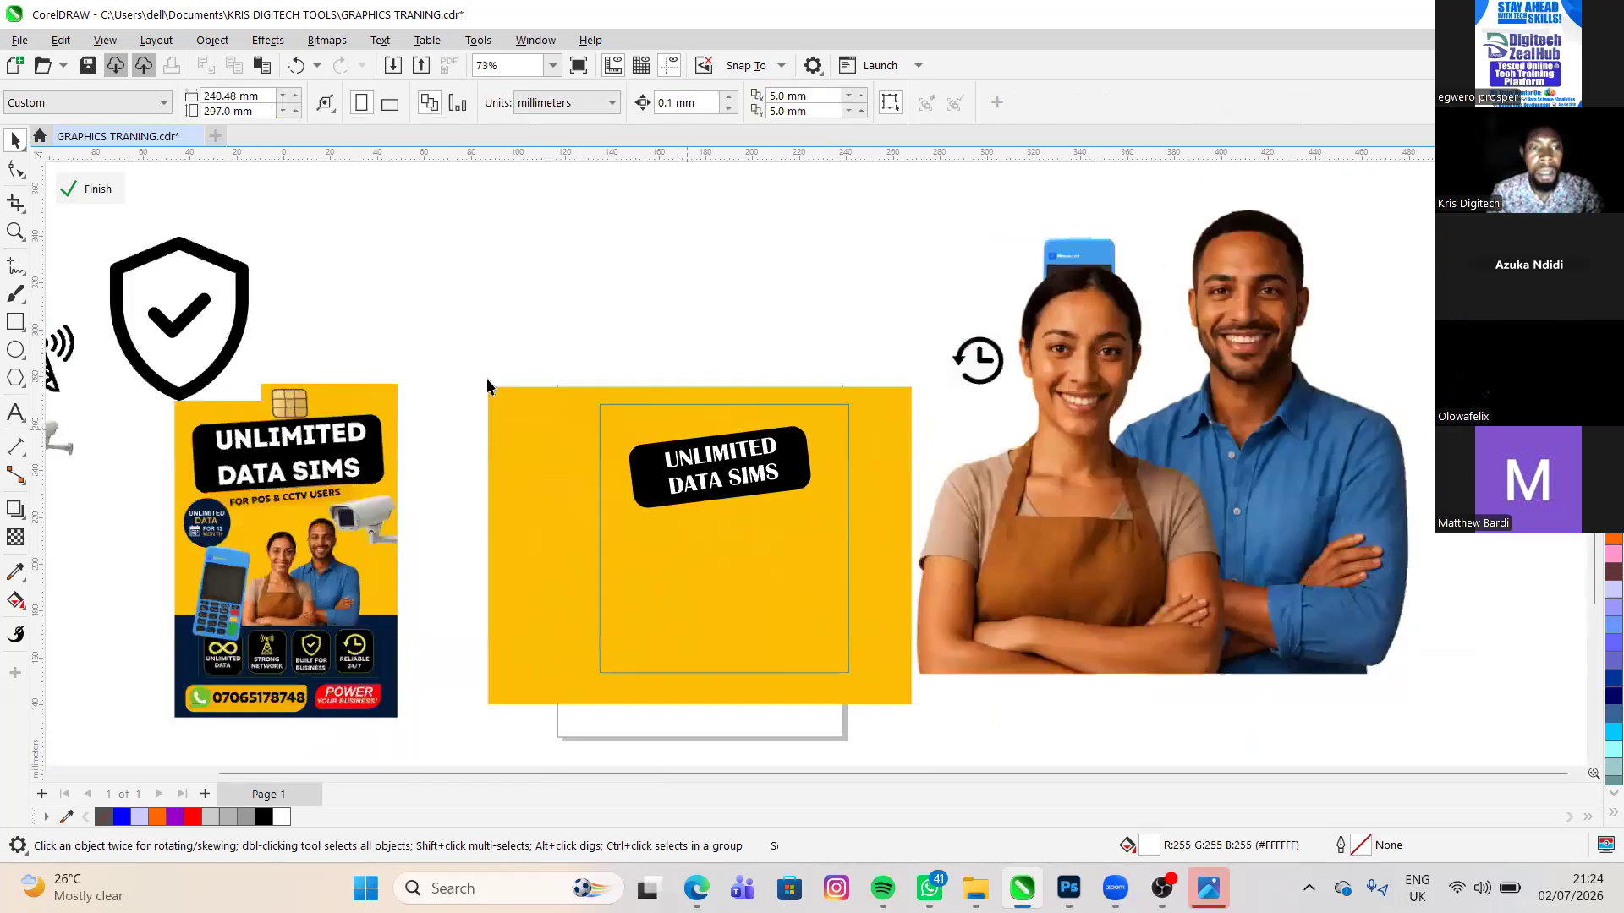
- Compare the UNLIMITED DATA SIMS badge with the reference flyer and look over the gathered images and icons around the page
{"action": "scroll", "coordinate": [487, 386], "scroll_direction": "down", "scroll_amount": 1}
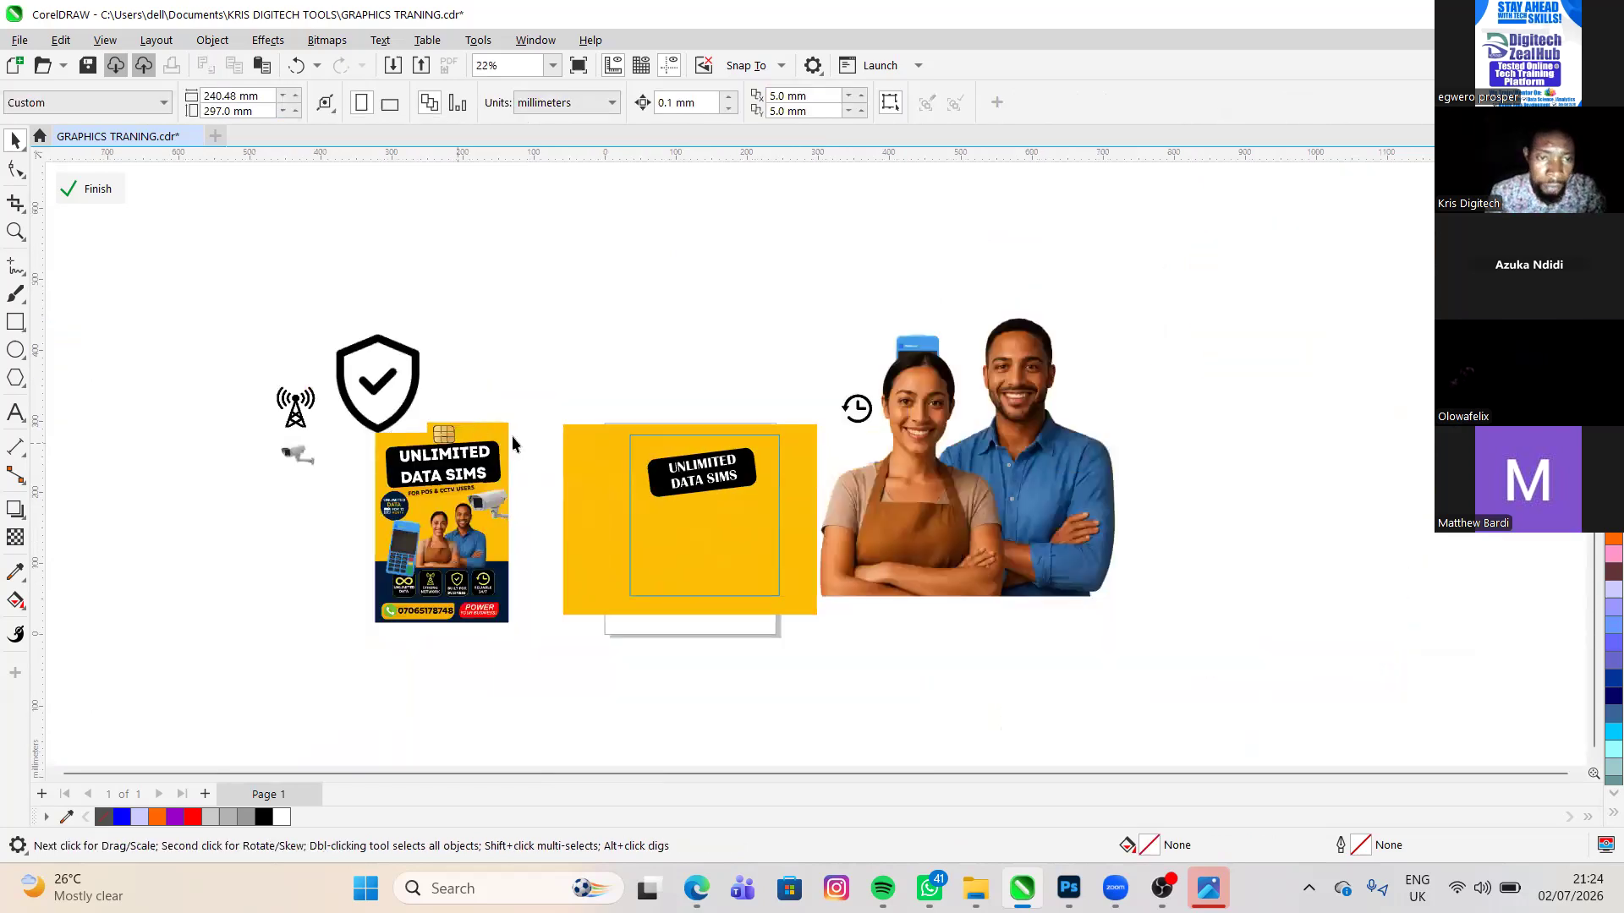
{"action": "scroll", "coordinate": [638, 445], "scroll_direction": "up", "scroll_amount": 3}
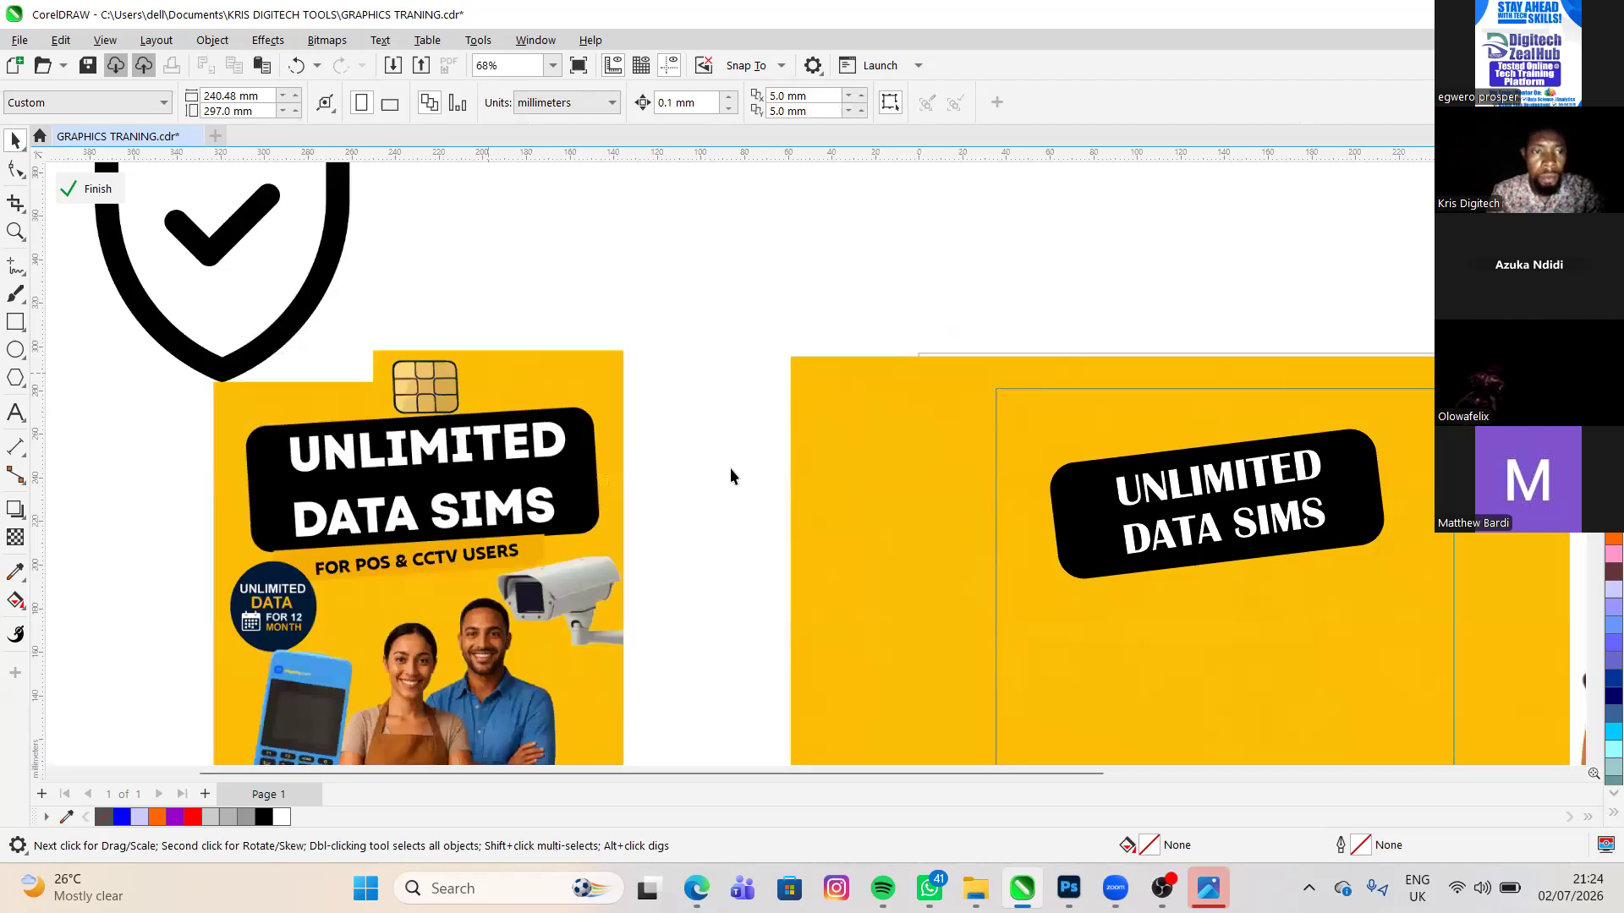
{"action": "scroll", "coordinate": [743, 459], "scroll_direction": "down", "scroll_amount": 2}
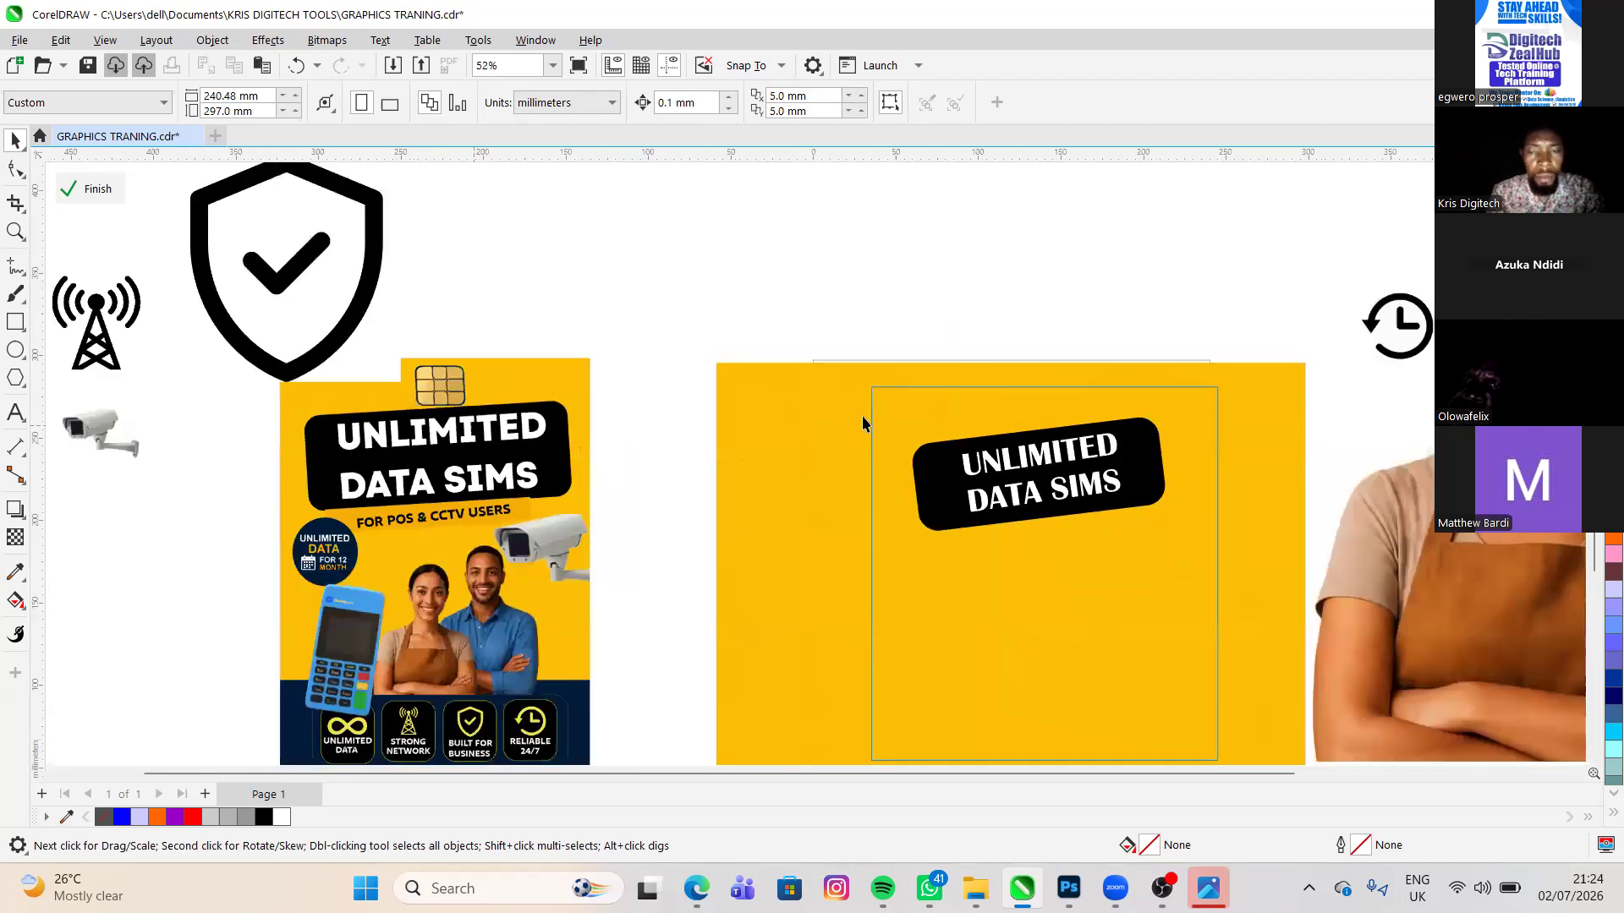
{"action": "scroll", "coordinate": [863, 422], "scroll_direction": "down", "scroll_amount": 2}
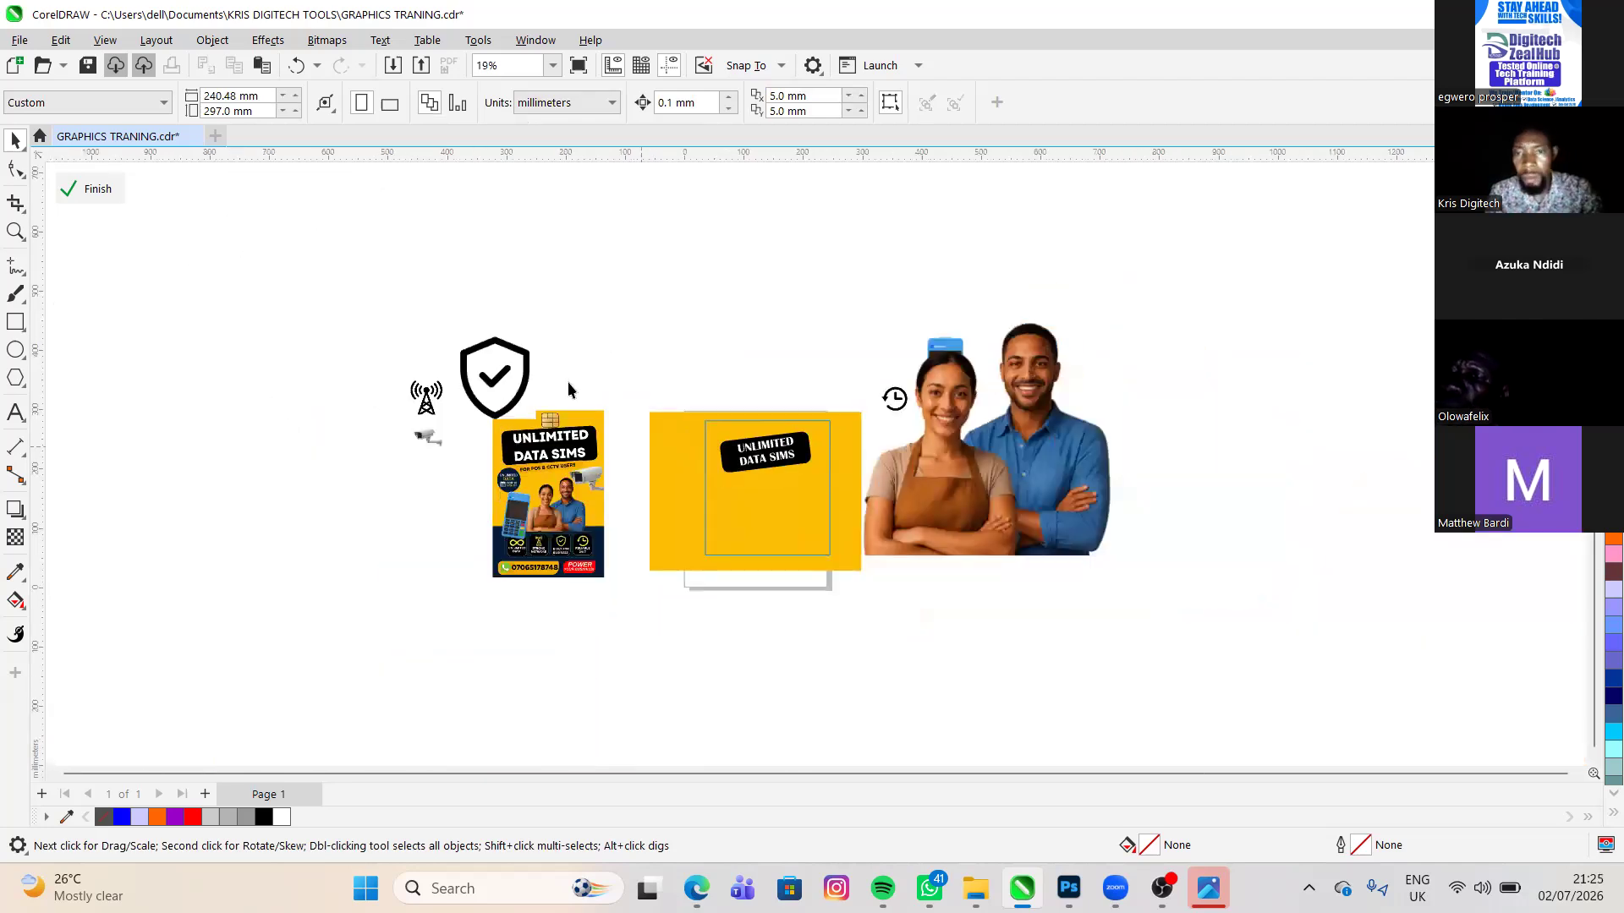
{"action": "scroll", "coordinate": [450, 358], "scroll_direction": "down", "scroll_amount": 2}
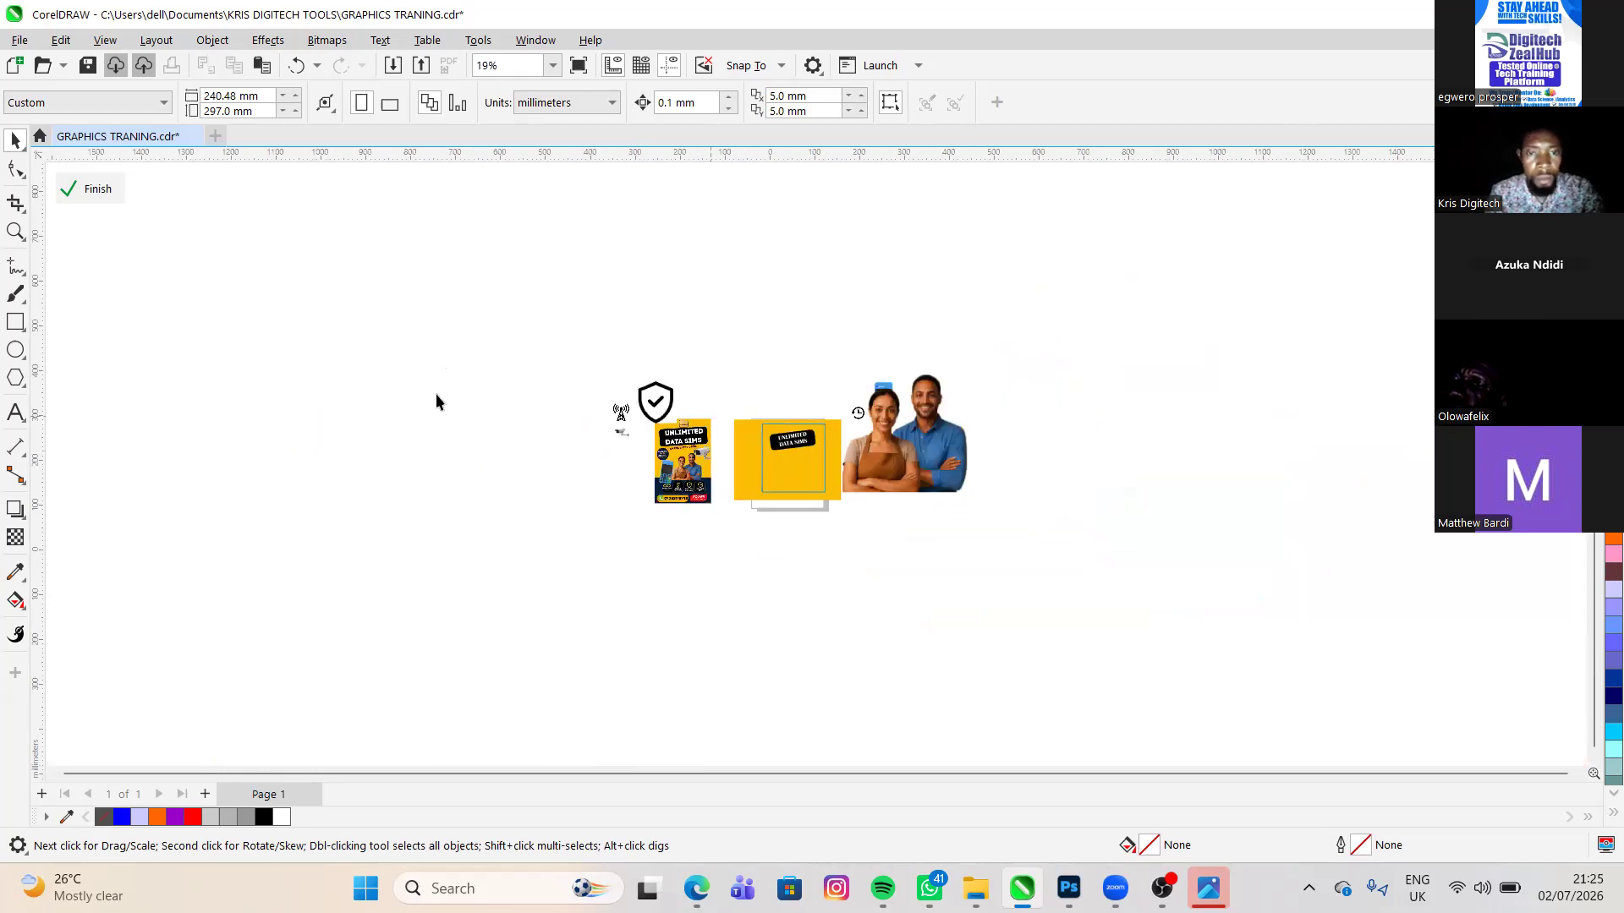
{"action": "scroll", "coordinate": [848, 455], "scroll_direction": "down", "scroll_amount": 2}
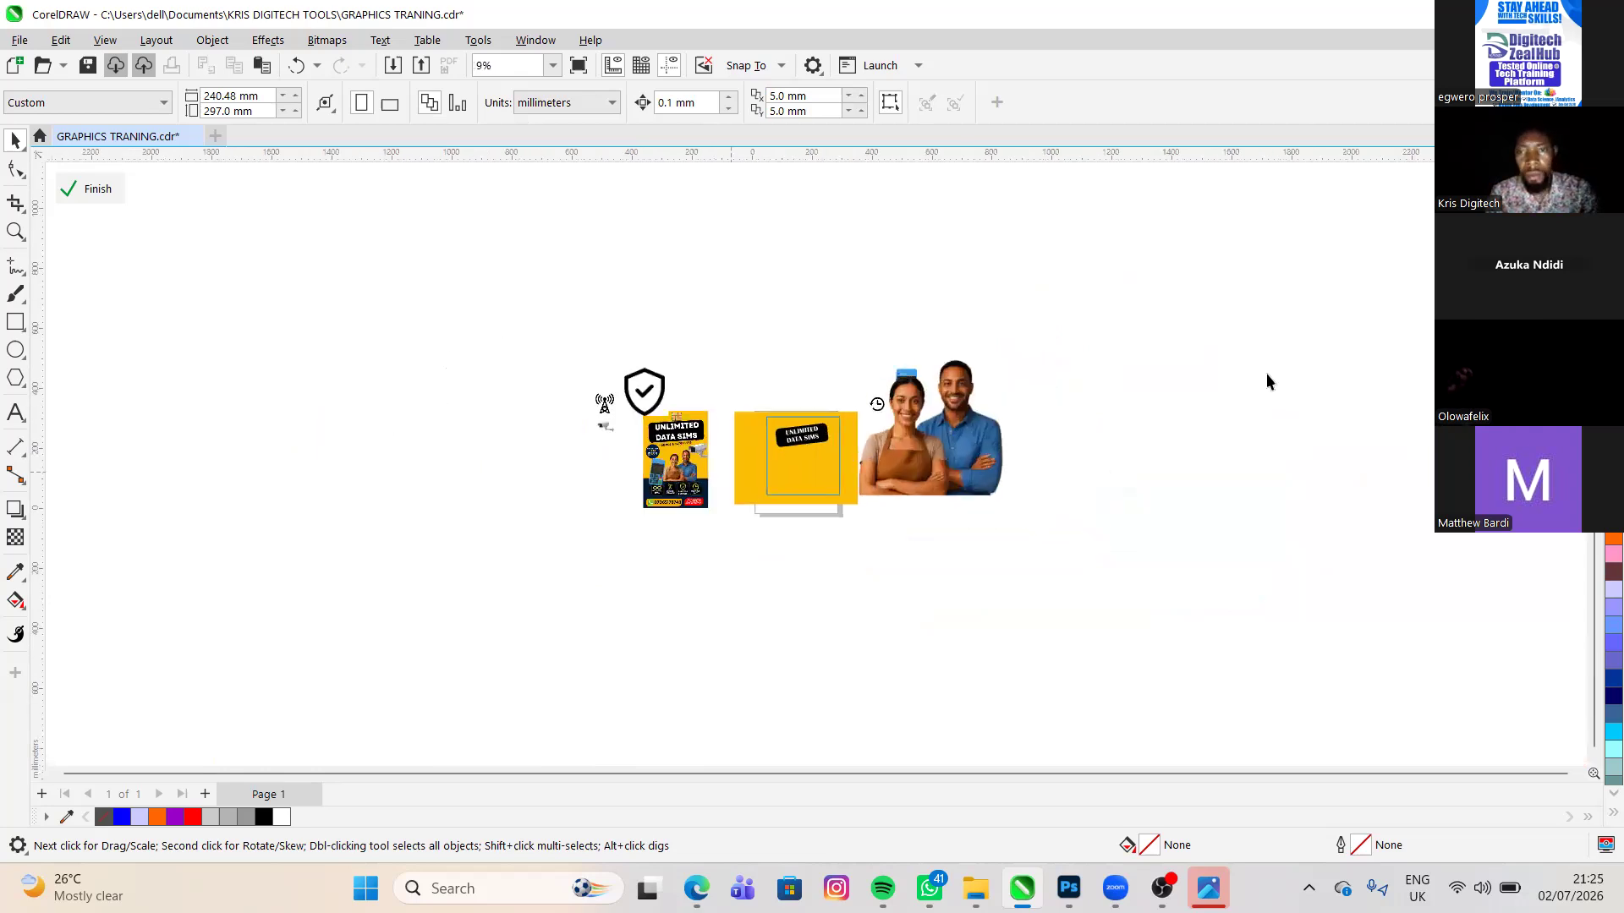
{"action": "scroll", "coordinate": [1266, 373], "scroll_direction": "up", "scroll_amount": 3}
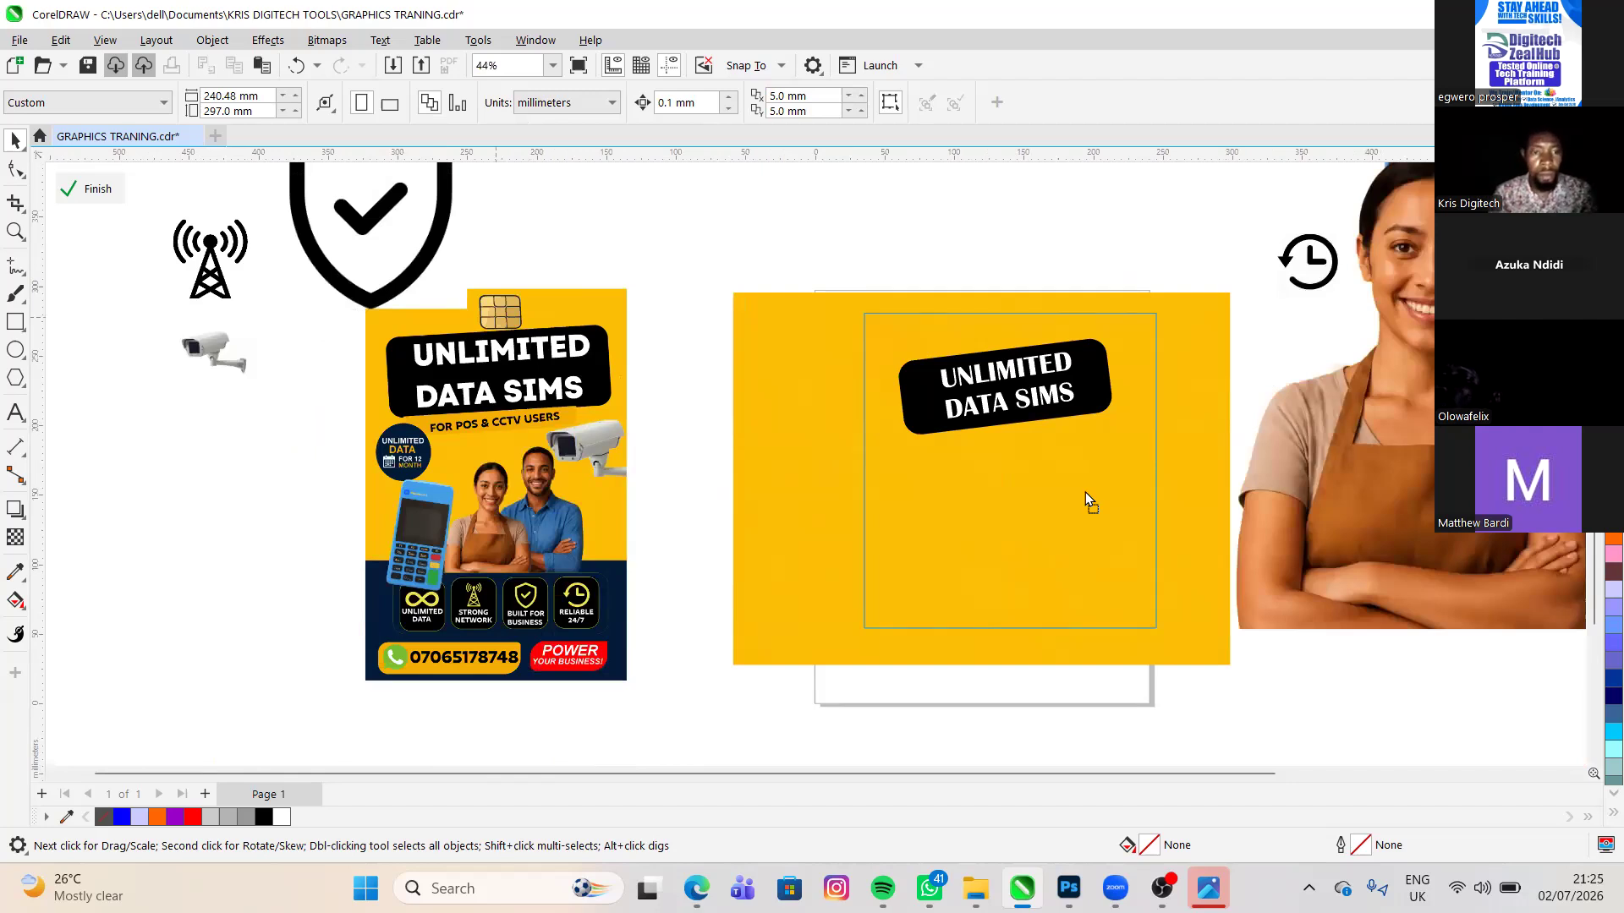
{"action": "scroll", "coordinate": [1032, 511], "scroll_direction": "up", "scroll_amount": 1}
{"action": "scroll", "coordinate": [1033, 511], "scroll_direction": "down", "scroll_amount": 2}
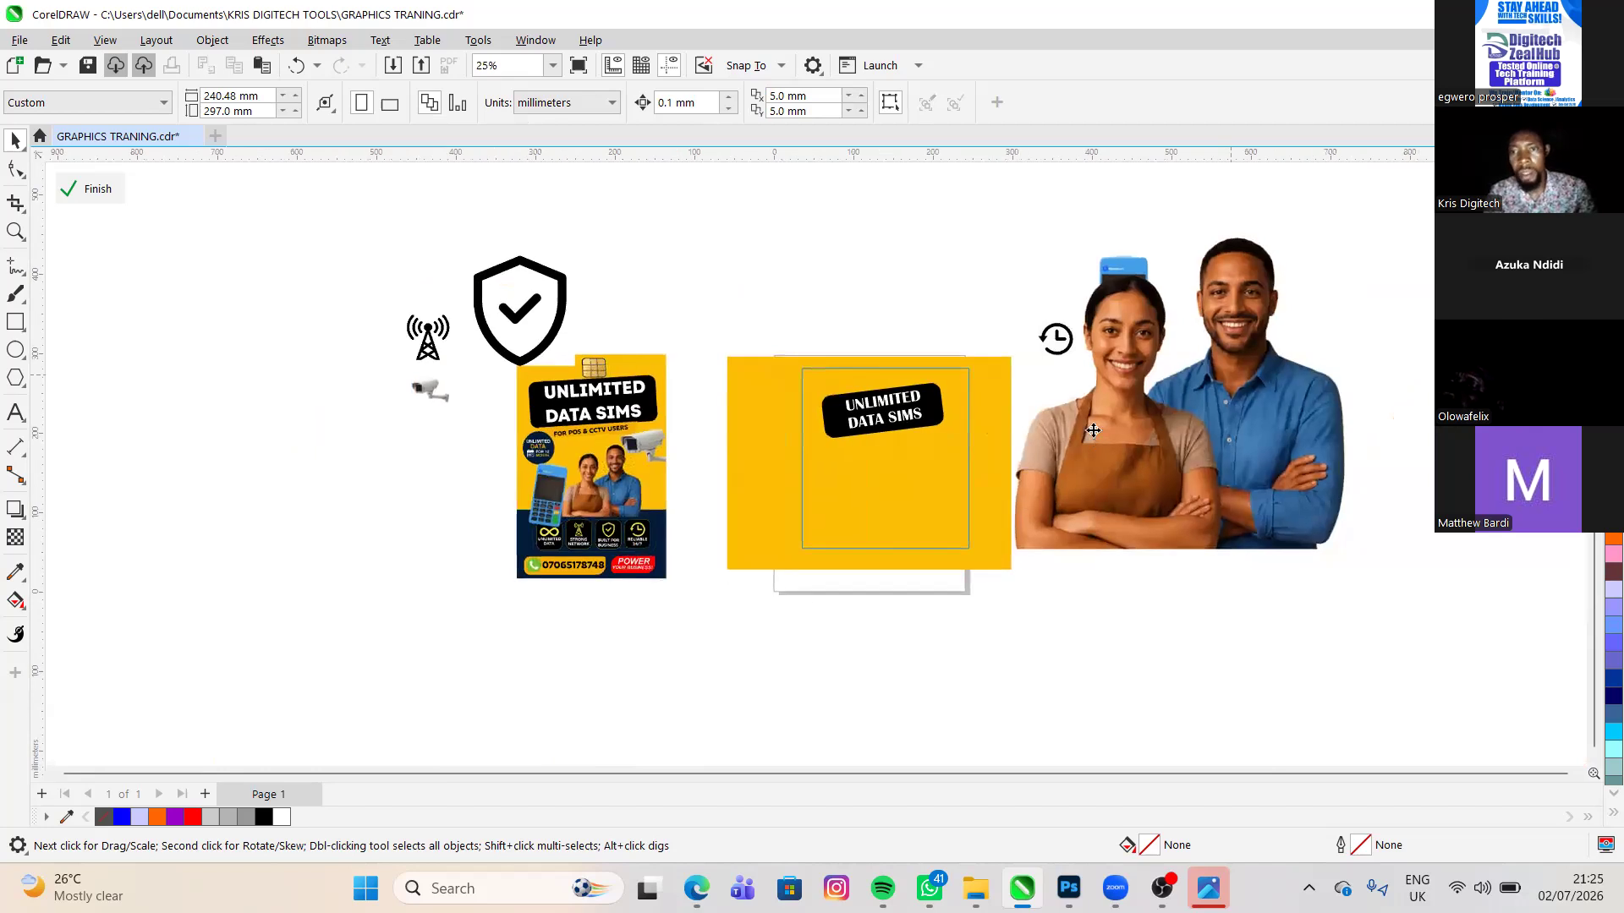
- Move the couple photo left of the reference flyer, and try the SIM chip image on the yellow background before setting it beside the infinity icon
{"action": "left_click_drag", "start_coordinate": [1107, 425], "coordinate": [109, 545]}
{"action": "left_click_drag", "start_coordinate": [1094, 422], "coordinate": [804, 509]}
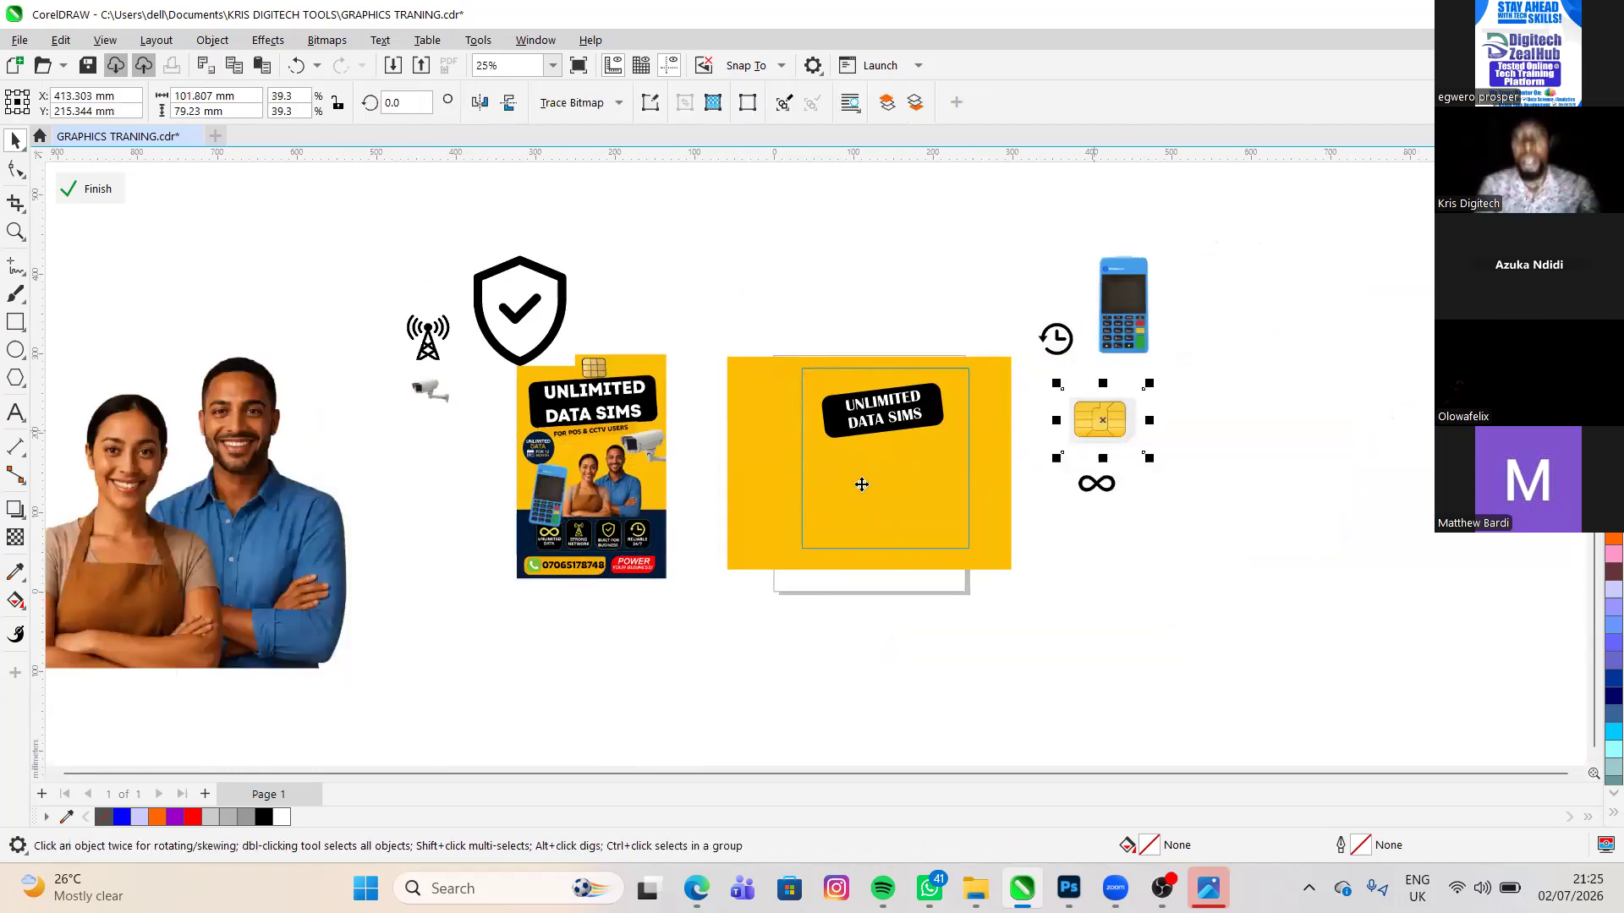
{"action": "mouse_move", "coordinate": [861, 485]}
{"action": "left_mouse_down"}
{"action": "mouse_move", "coordinate": [847, 492]}
{"action": "mouse_move", "coordinate": [860, 511]}
{"action": "mouse_move", "coordinate": [862, 493]}
{"action": "left_mouse_up"}
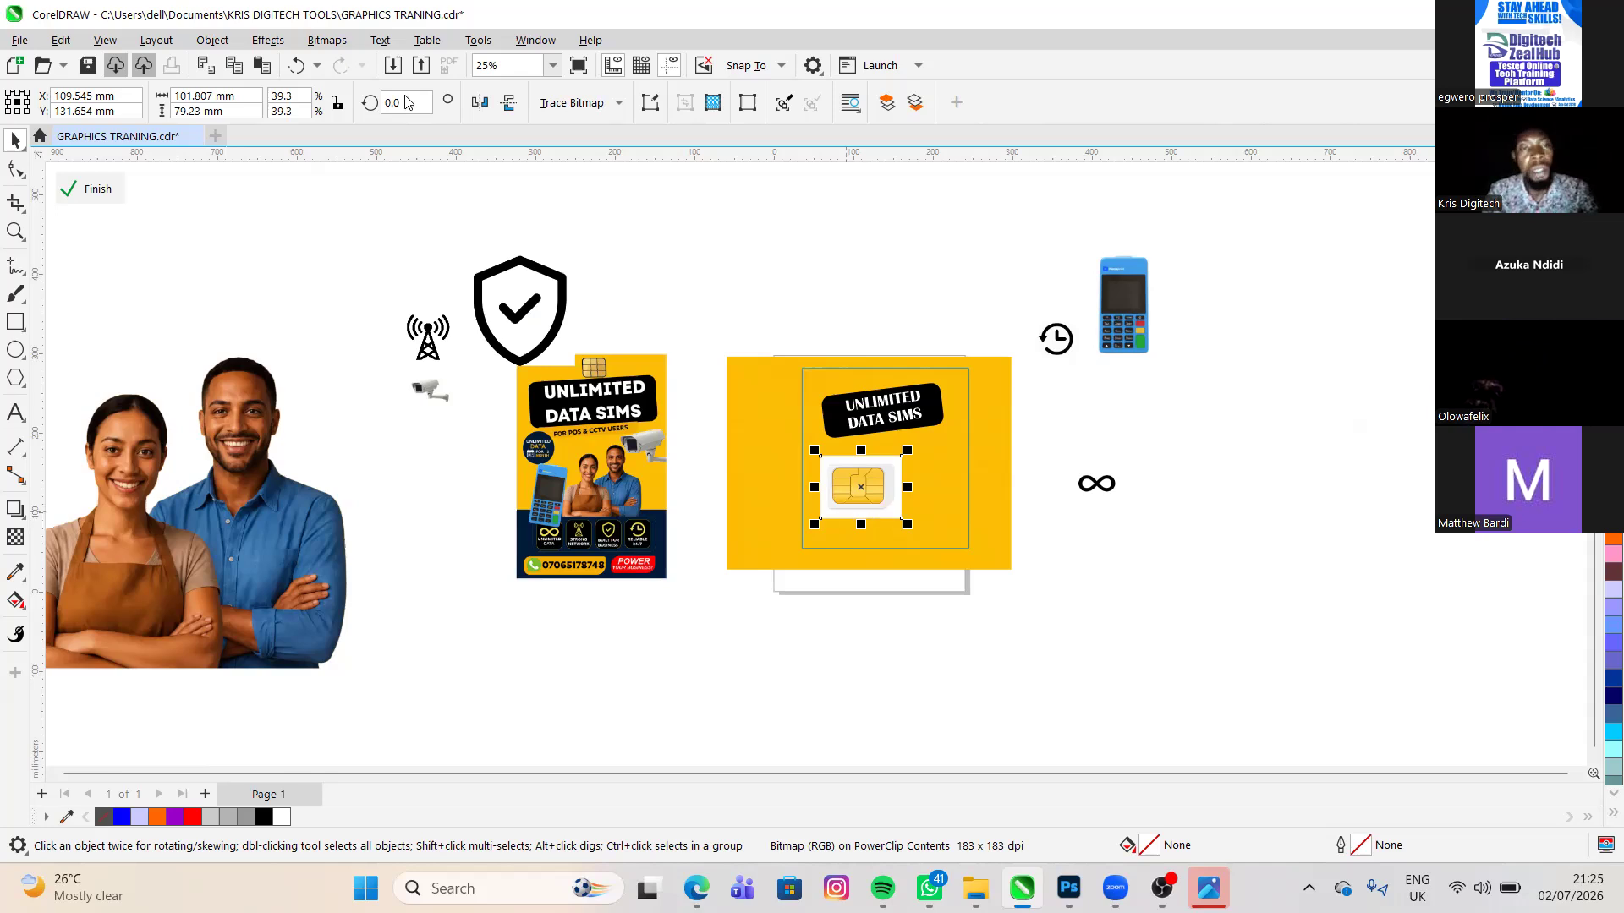
{"action": "left_click_drag", "start_coordinate": [894, 493], "coordinate": [1233, 456]}
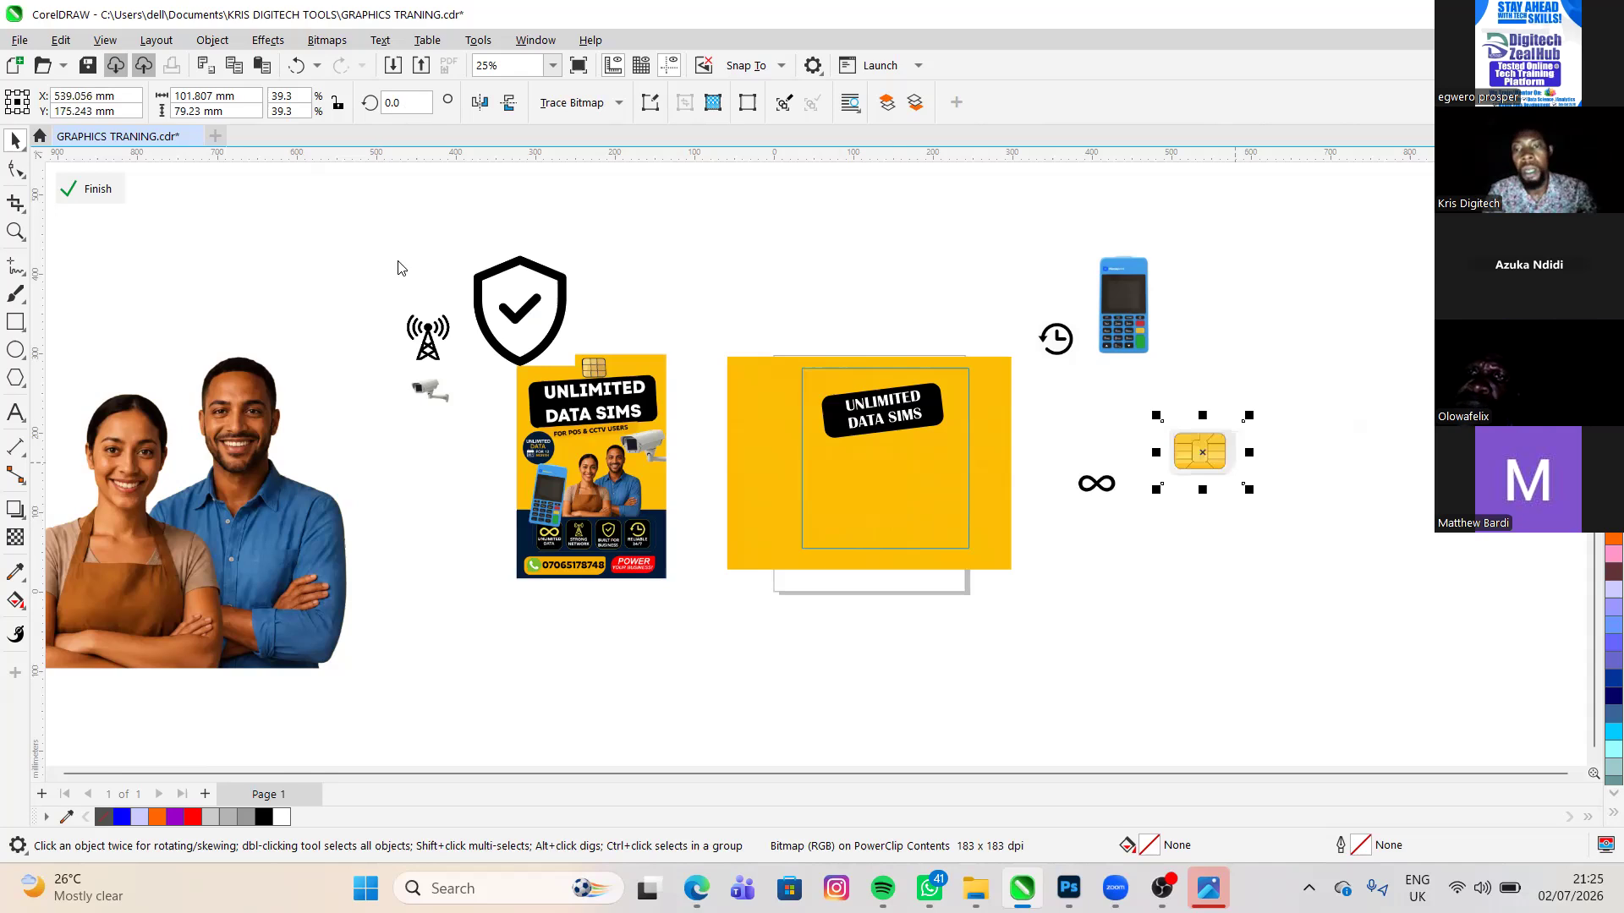
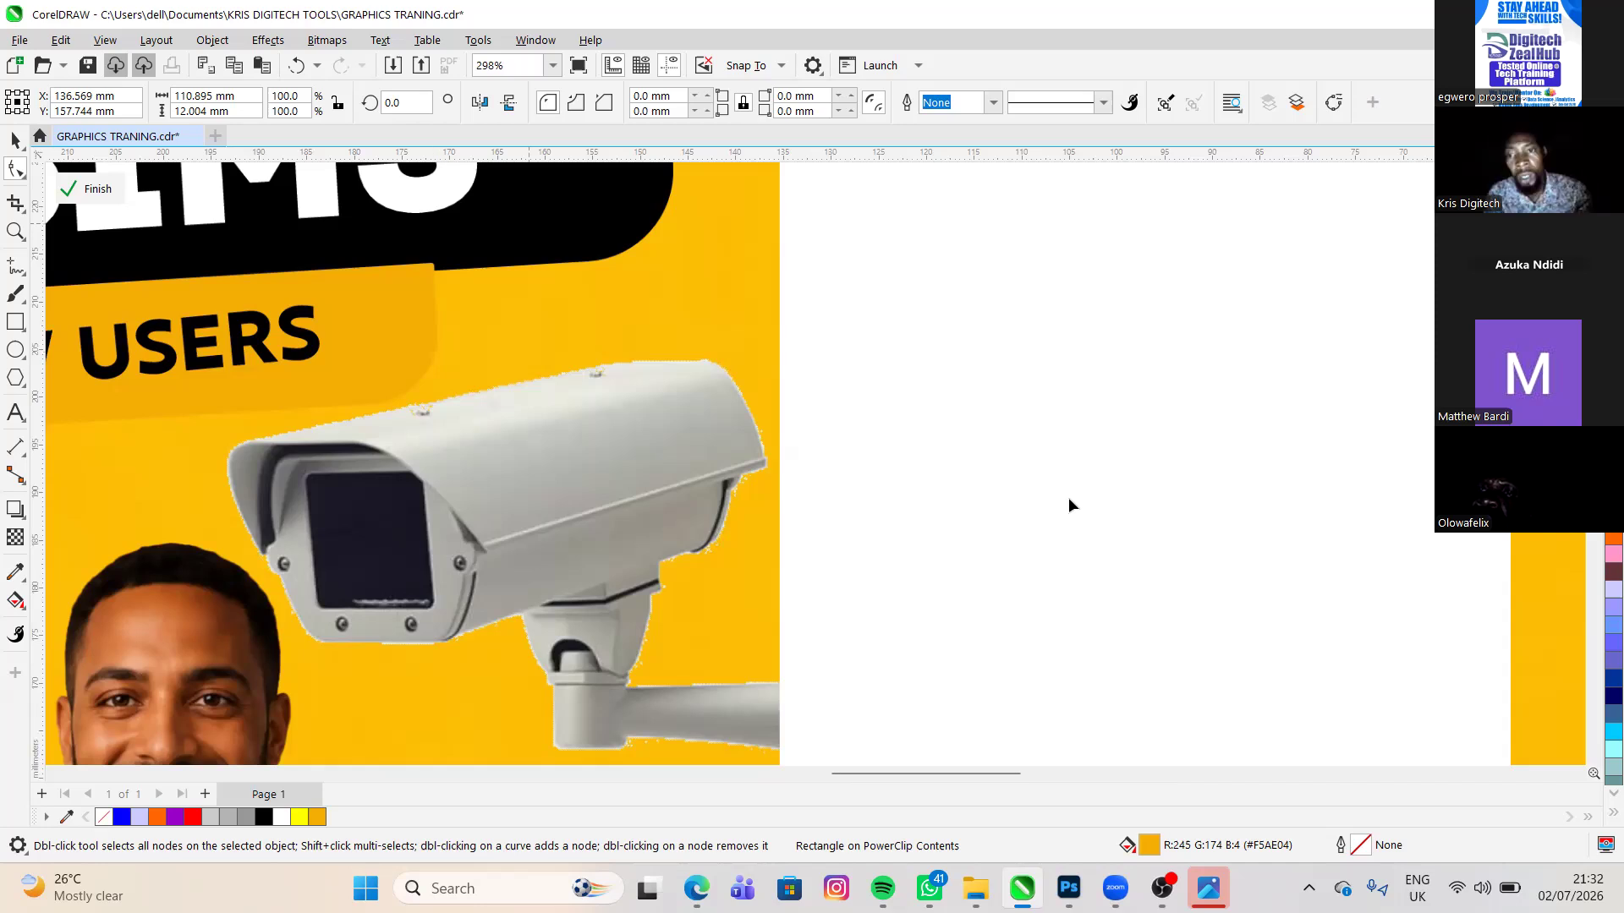
- Round only the lower-right corner of the orange bar to about 6 mm, following the bar on the reference flyer
{"action": "scroll", "coordinate": [1068, 504], "scroll_direction": "down", "scroll_amount": 3}
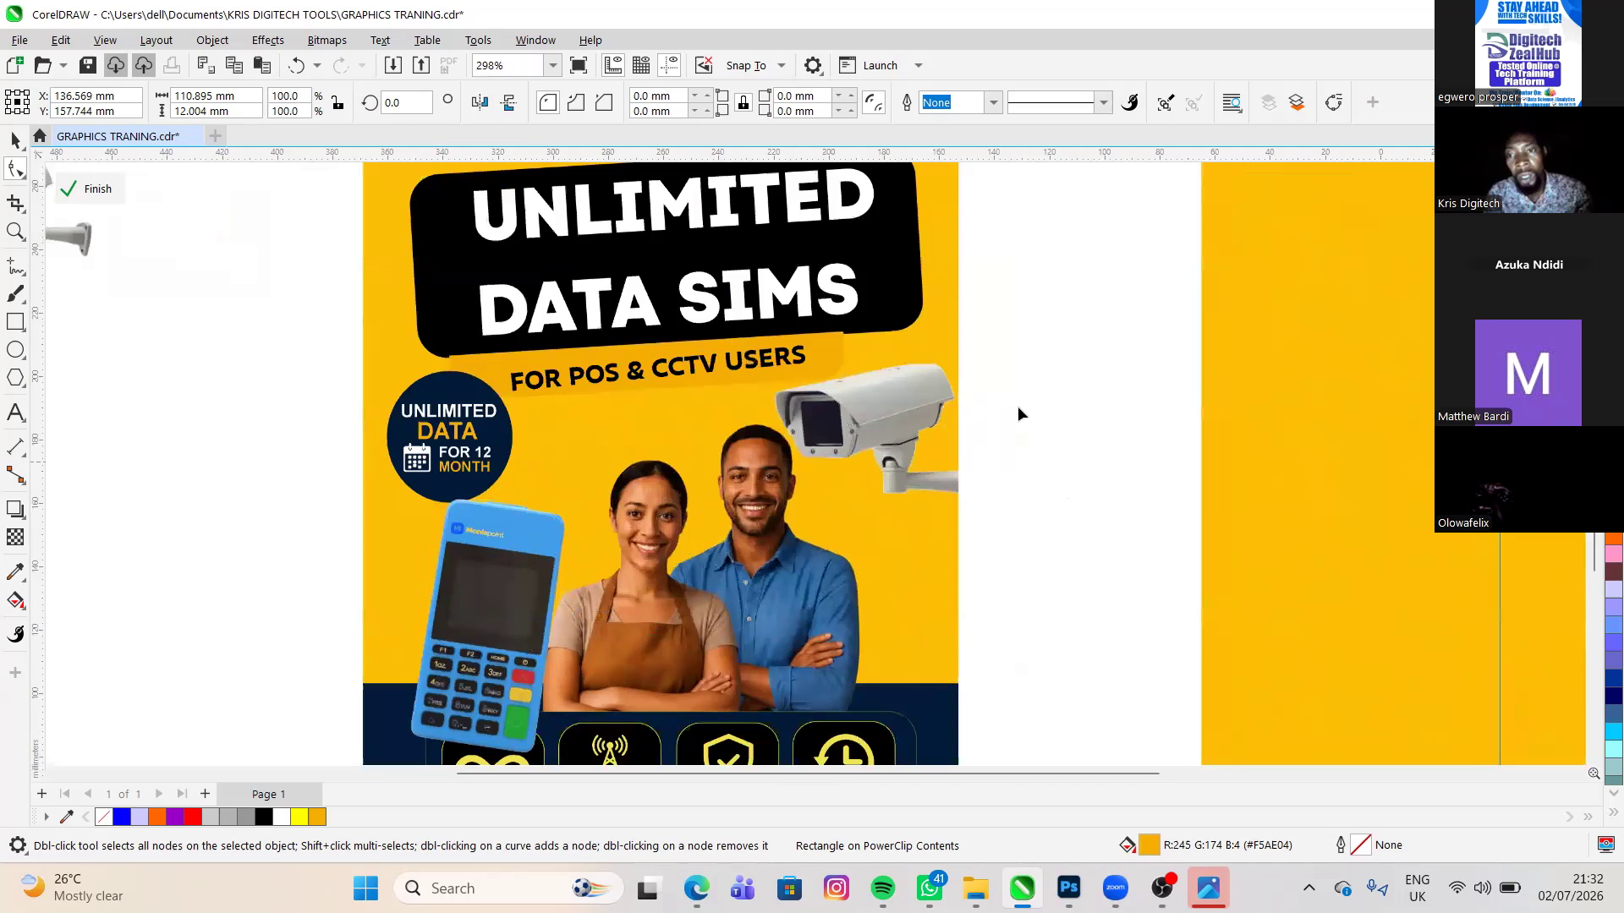
{"action": "scroll", "coordinate": [1018, 406], "scroll_direction": "down", "scroll_amount": 1}
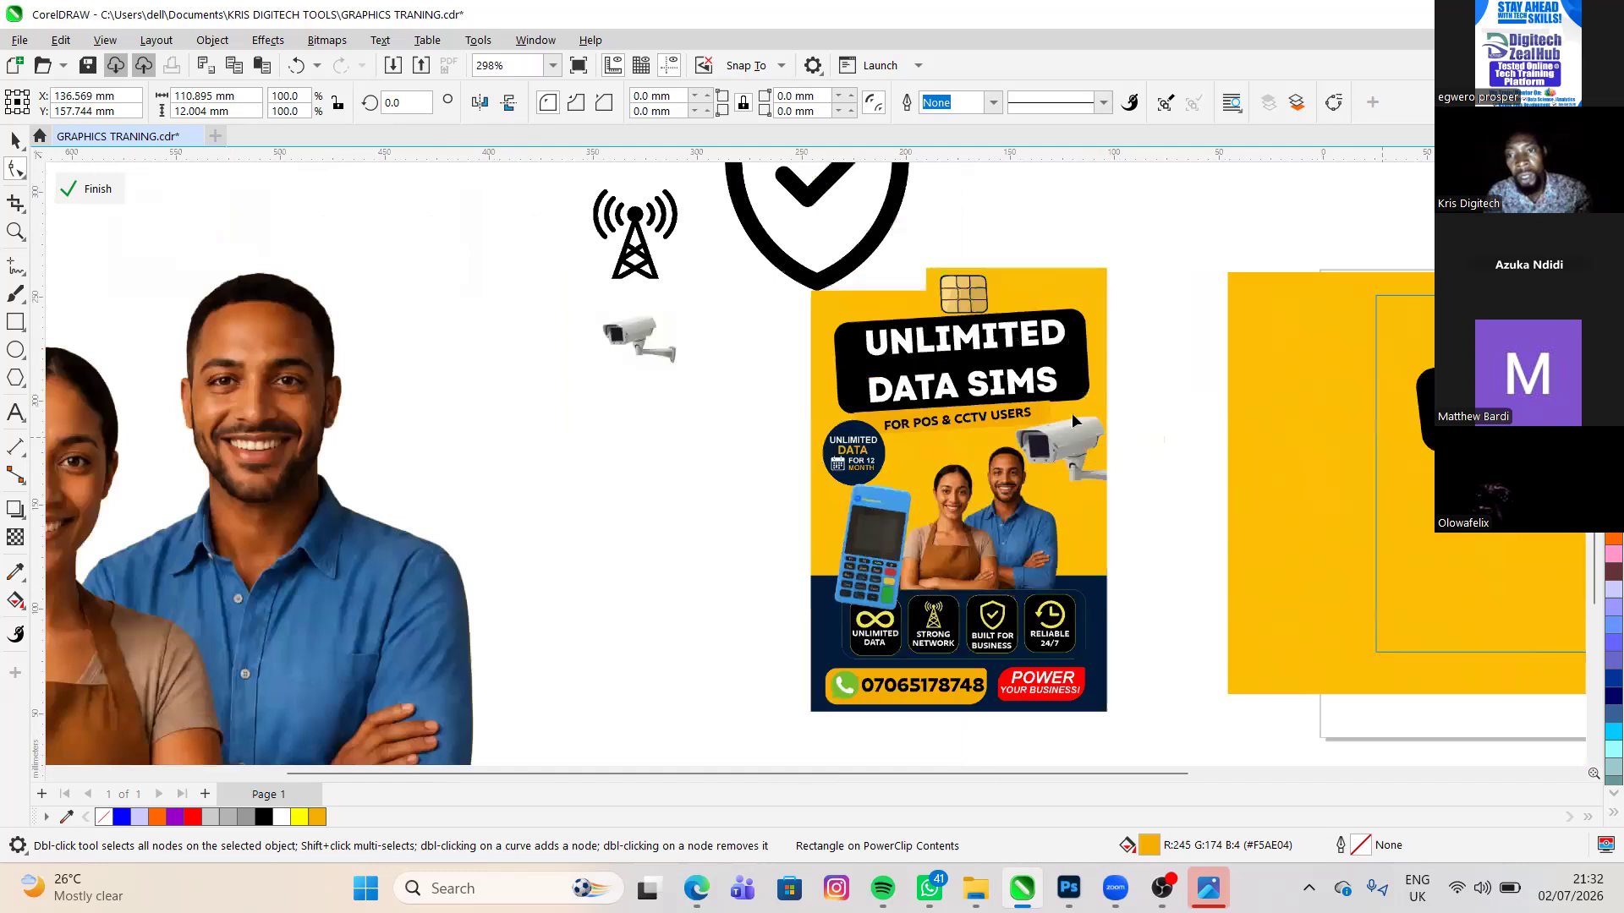
{"action": "scroll", "coordinate": [1079, 413], "scroll_direction": "up", "scroll_amount": 3}
{"action": "left_click_drag", "start_coordinate": [1091, 447], "coordinate": [1090, 400]}
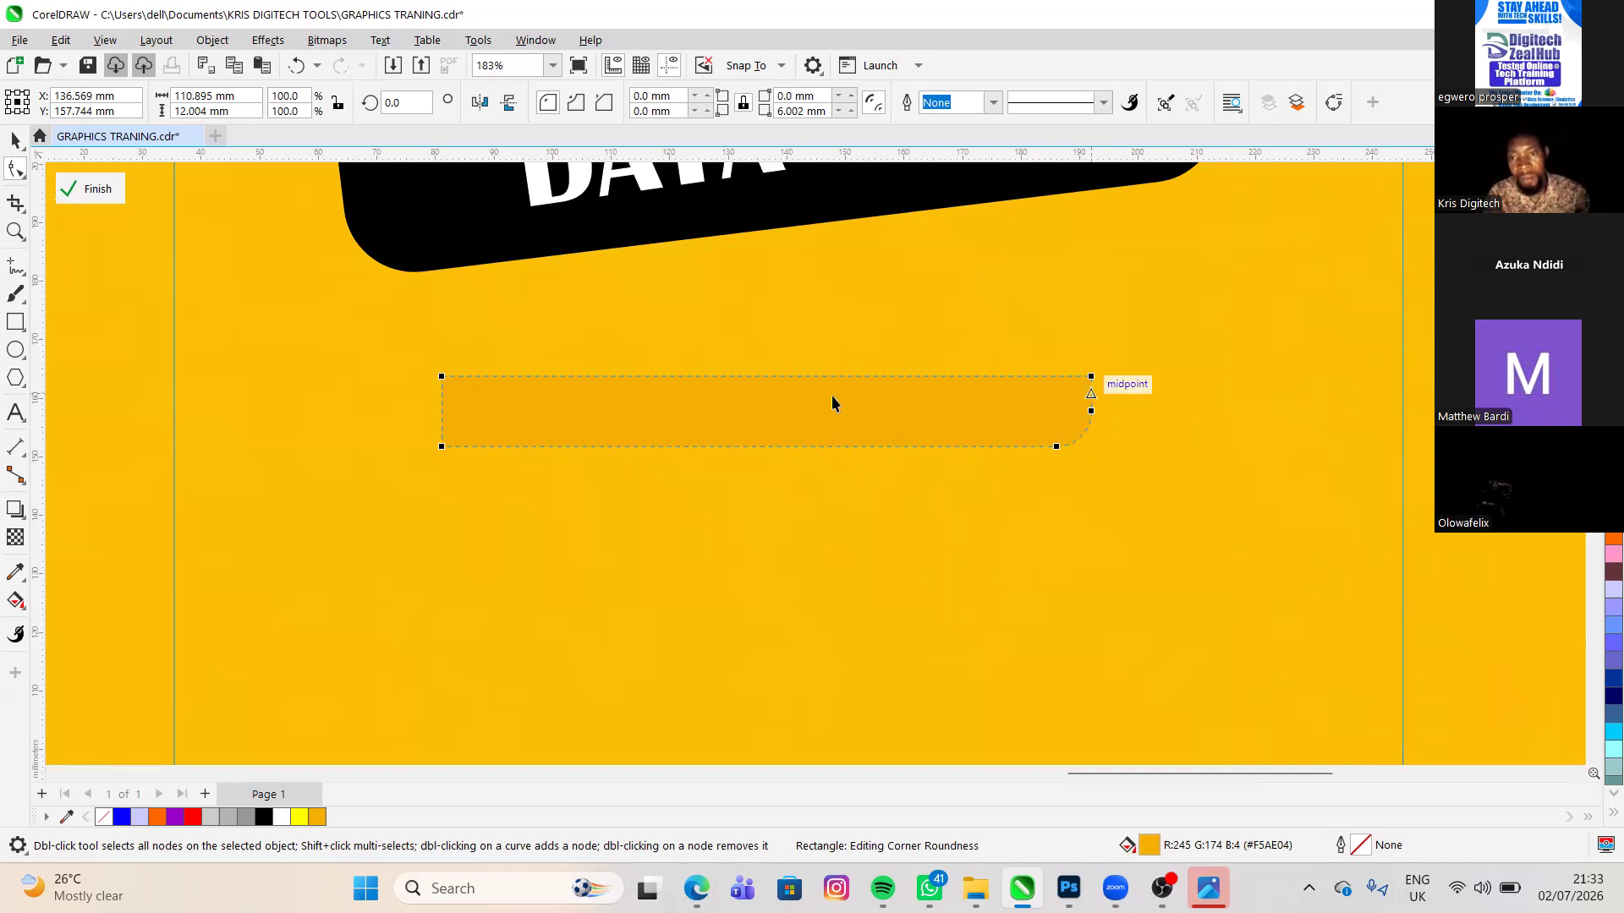
{"action": "key", "text": "space"}
{"action": "scroll", "coordinate": [812, 362], "scroll_direction": "down", "scroll_amount": 1}
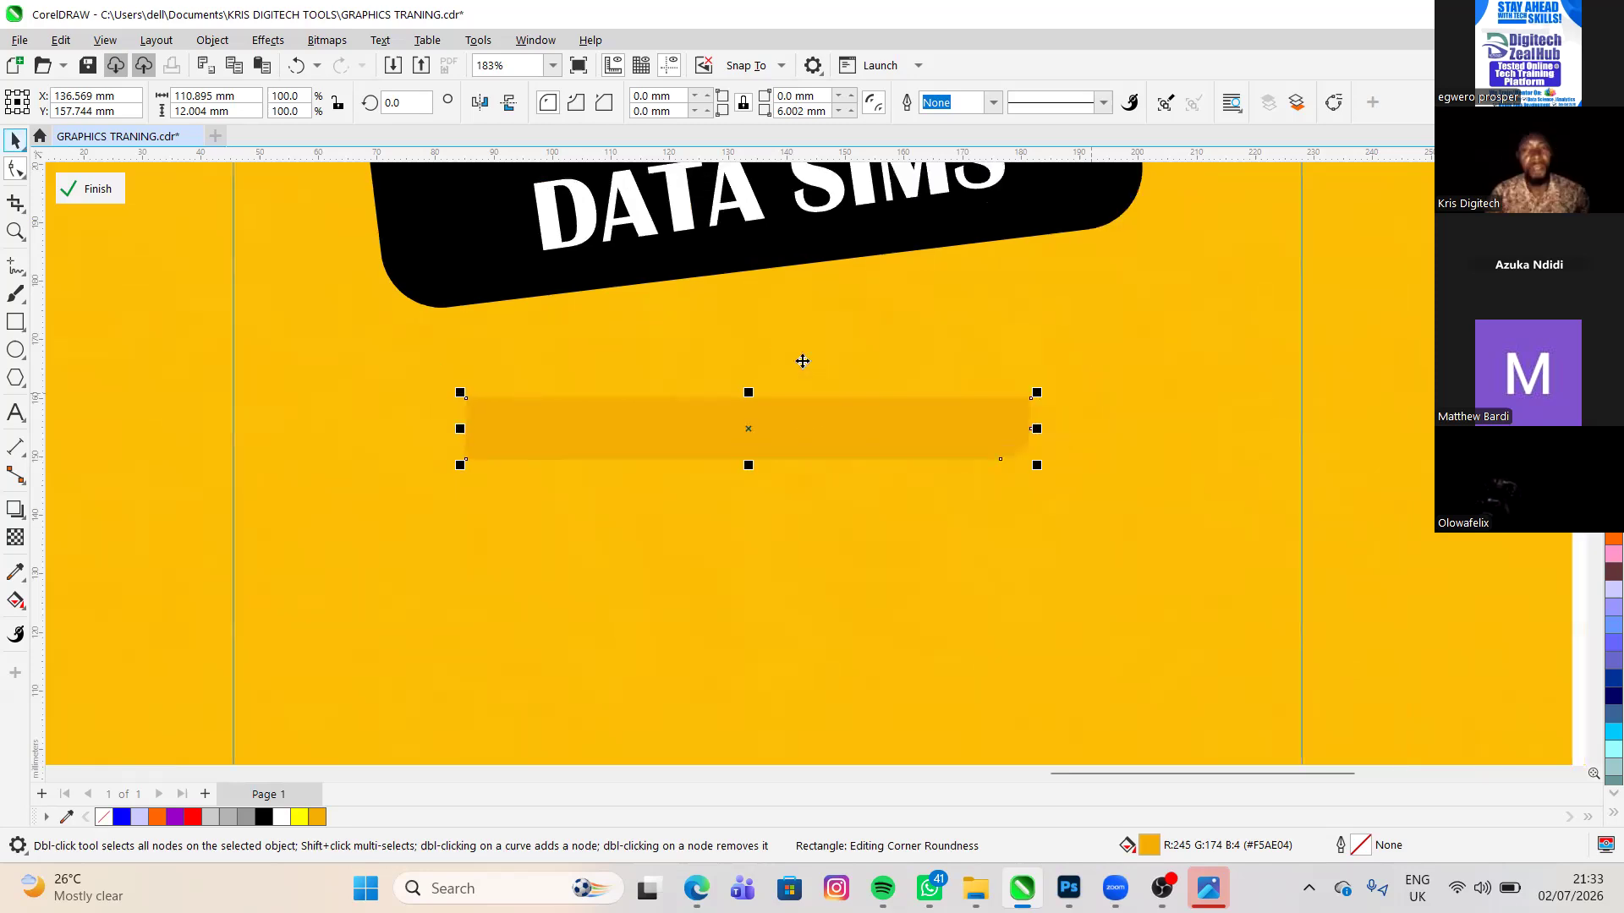
{"action": "scroll", "coordinate": [823, 354], "scroll_direction": "down", "scroll_amount": 1}
{"action": "scroll", "coordinate": [823, 355], "scroll_direction": "up", "scroll_amount": 1}
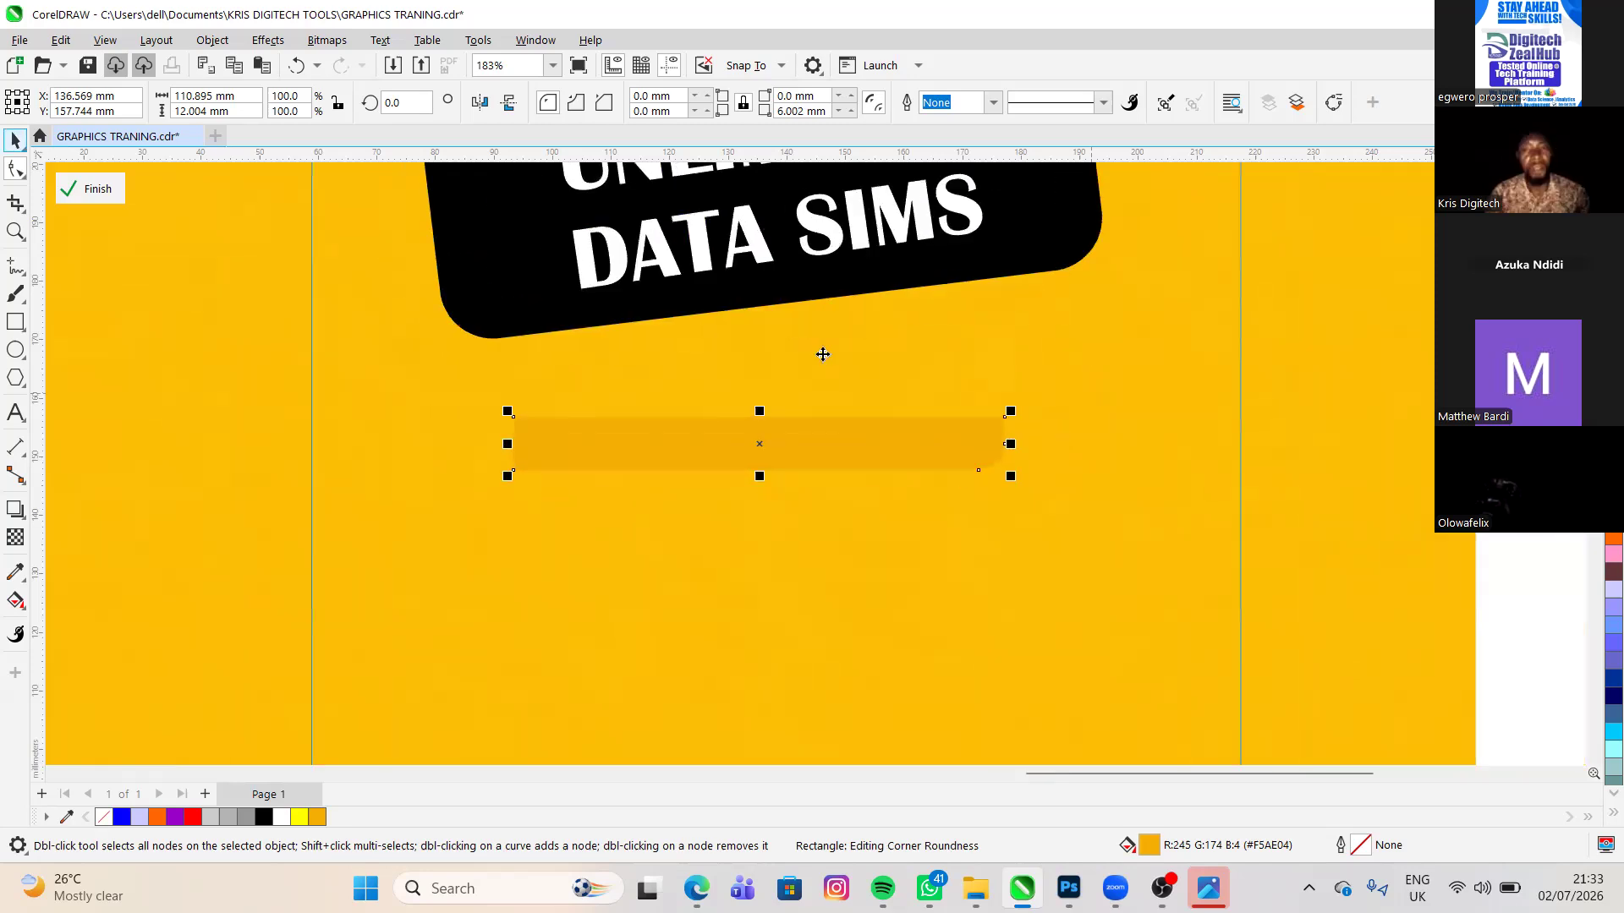
- Move the orange bar up to the lower edge of the black headline rectangle
{"action": "left_click_drag", "start_coordinate": [948, 368], "coordinate": [948, 367]}
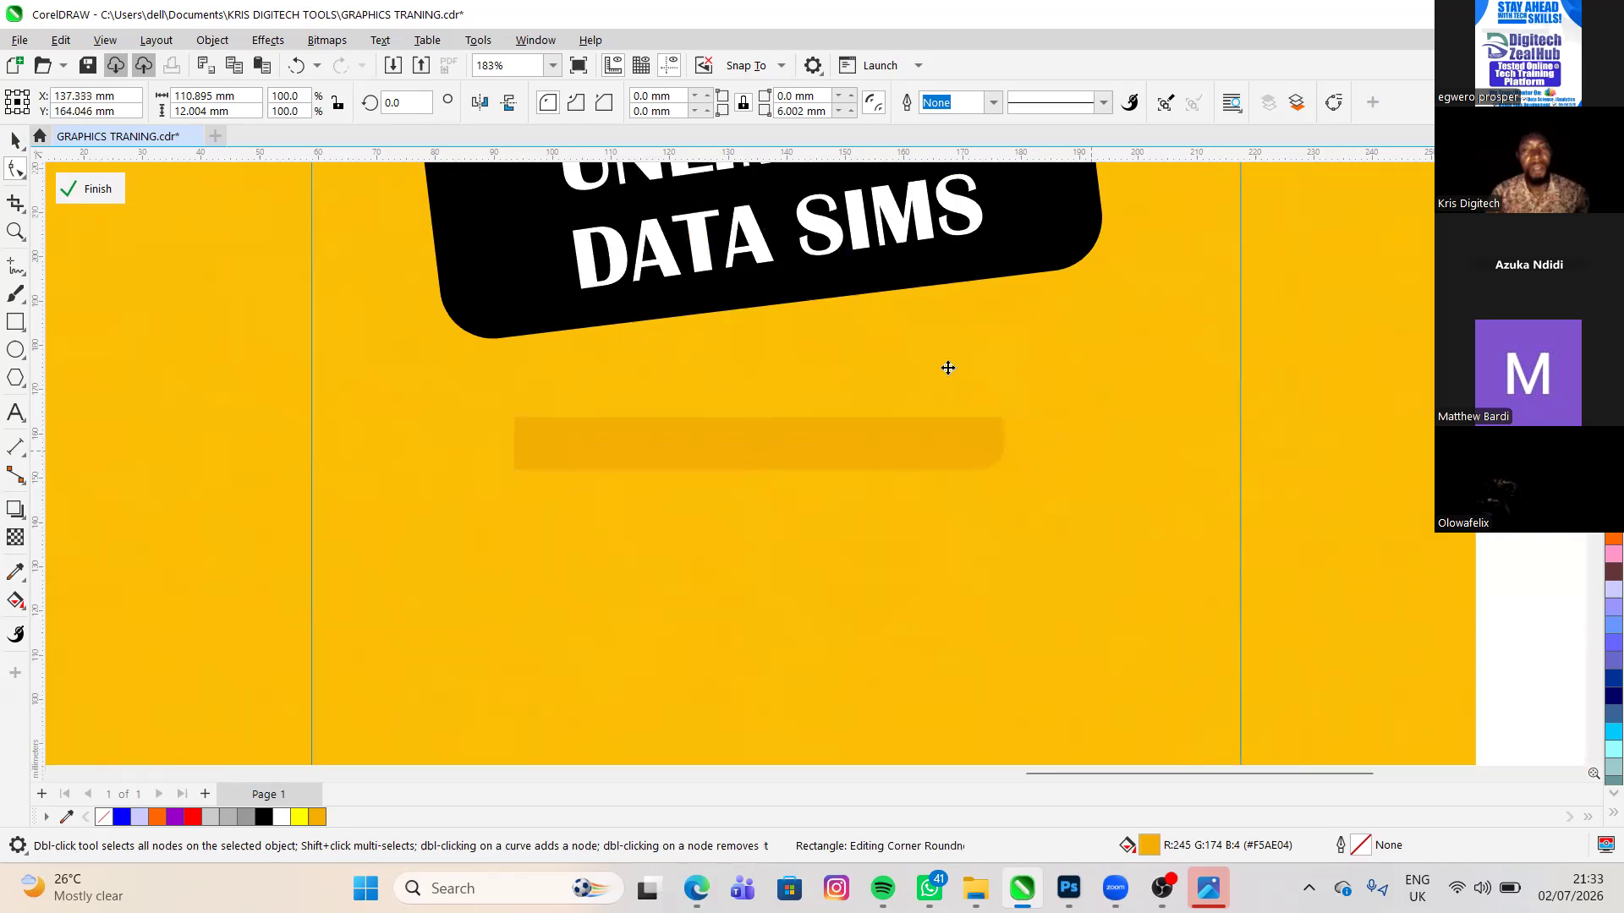
{"action": "left_click_drag", "start_coordinate": [1033, 395], "coordinate": [1037, 363]}
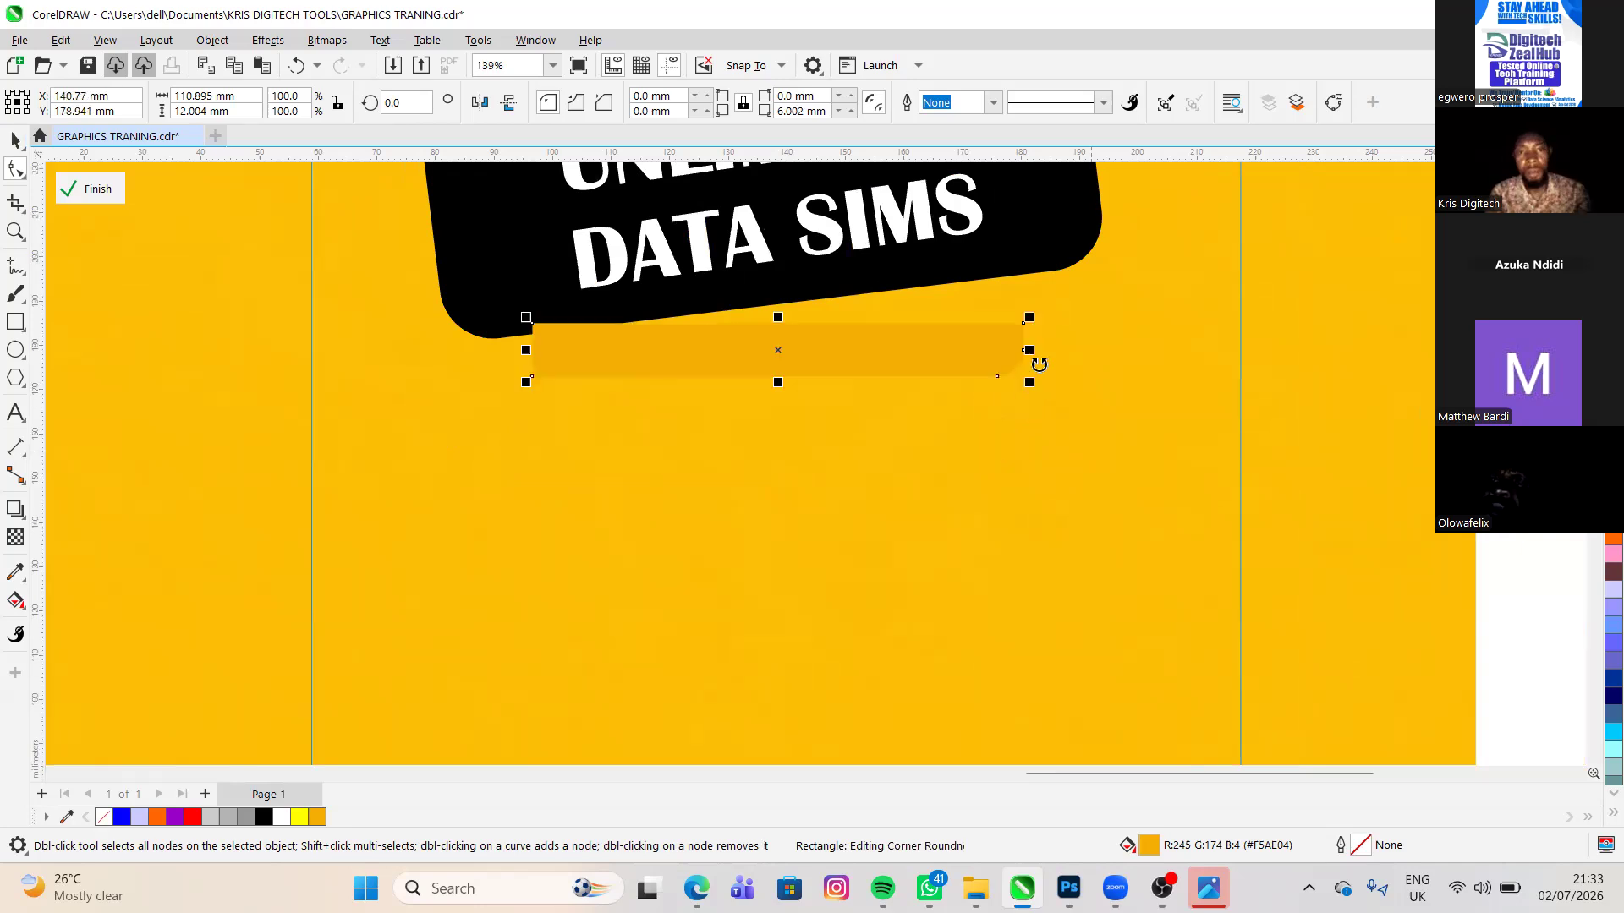
{"action": "key", "text": "space"}
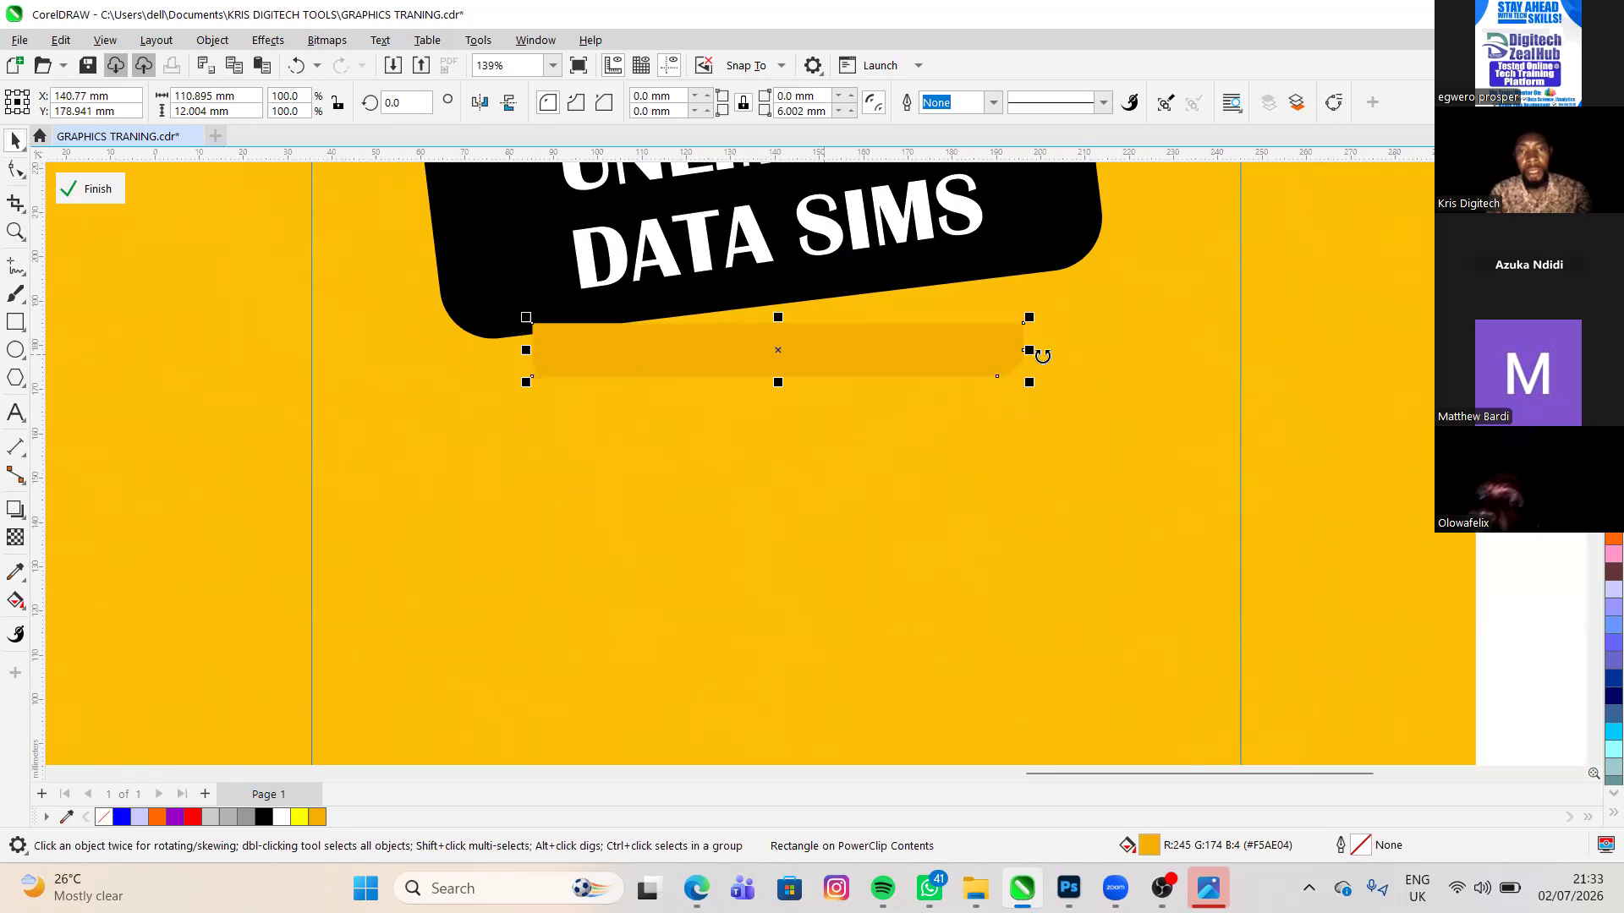
- Rotate the orange bar about 6.7° to match the tilt of the black rectangle and set it flush under that rectangle's lower edge
{"action": "left_click", "coordinate": [824, 355]}
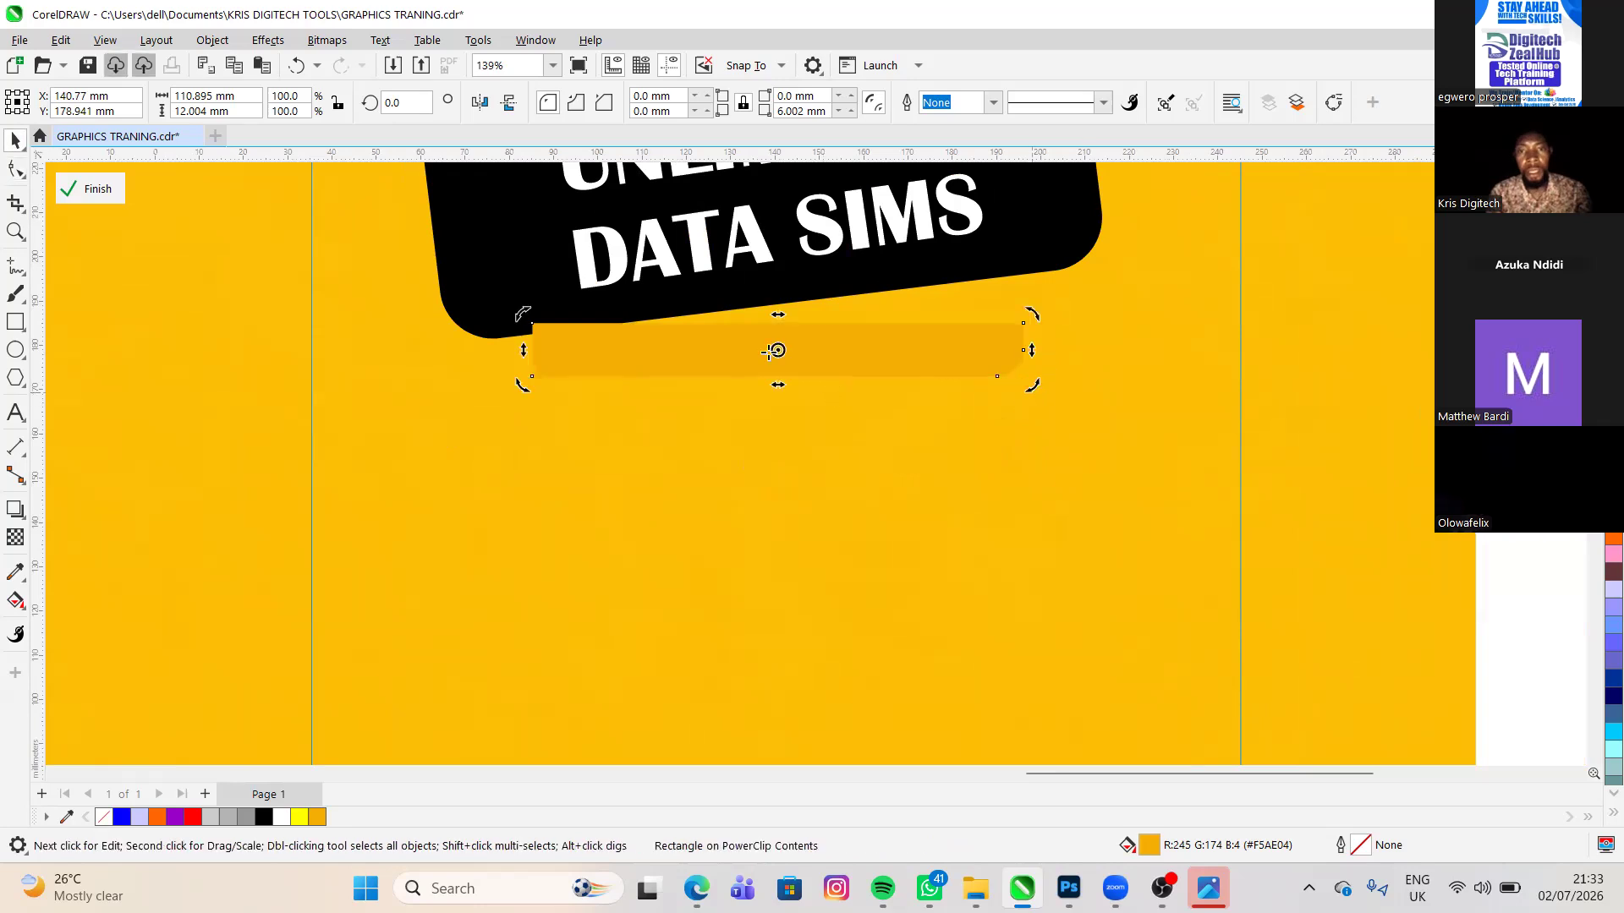
{"action": "left_click_drag", "start_coordinate": [769, 352], "coordinate": [757, 346]}
{"action": "left_click_drag", "start_coordinate": [1034, 380], "coordinate": [1041, 355]}
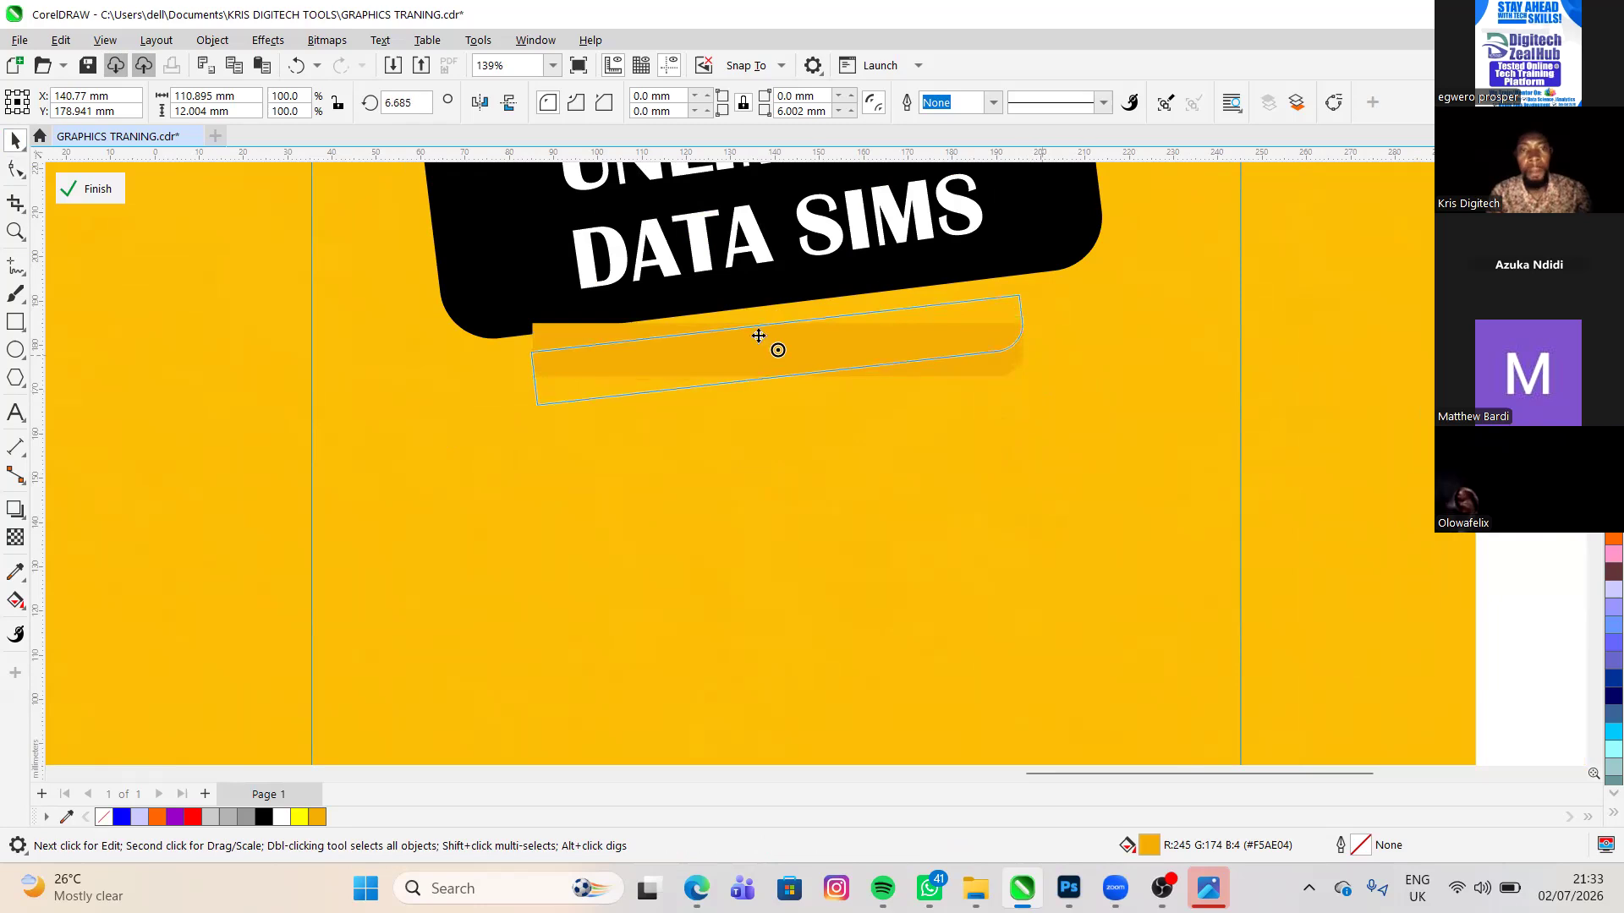
{"action": "left_click_drag", "start_coordinate": [759, 335], "coordinate": [765, 339]}
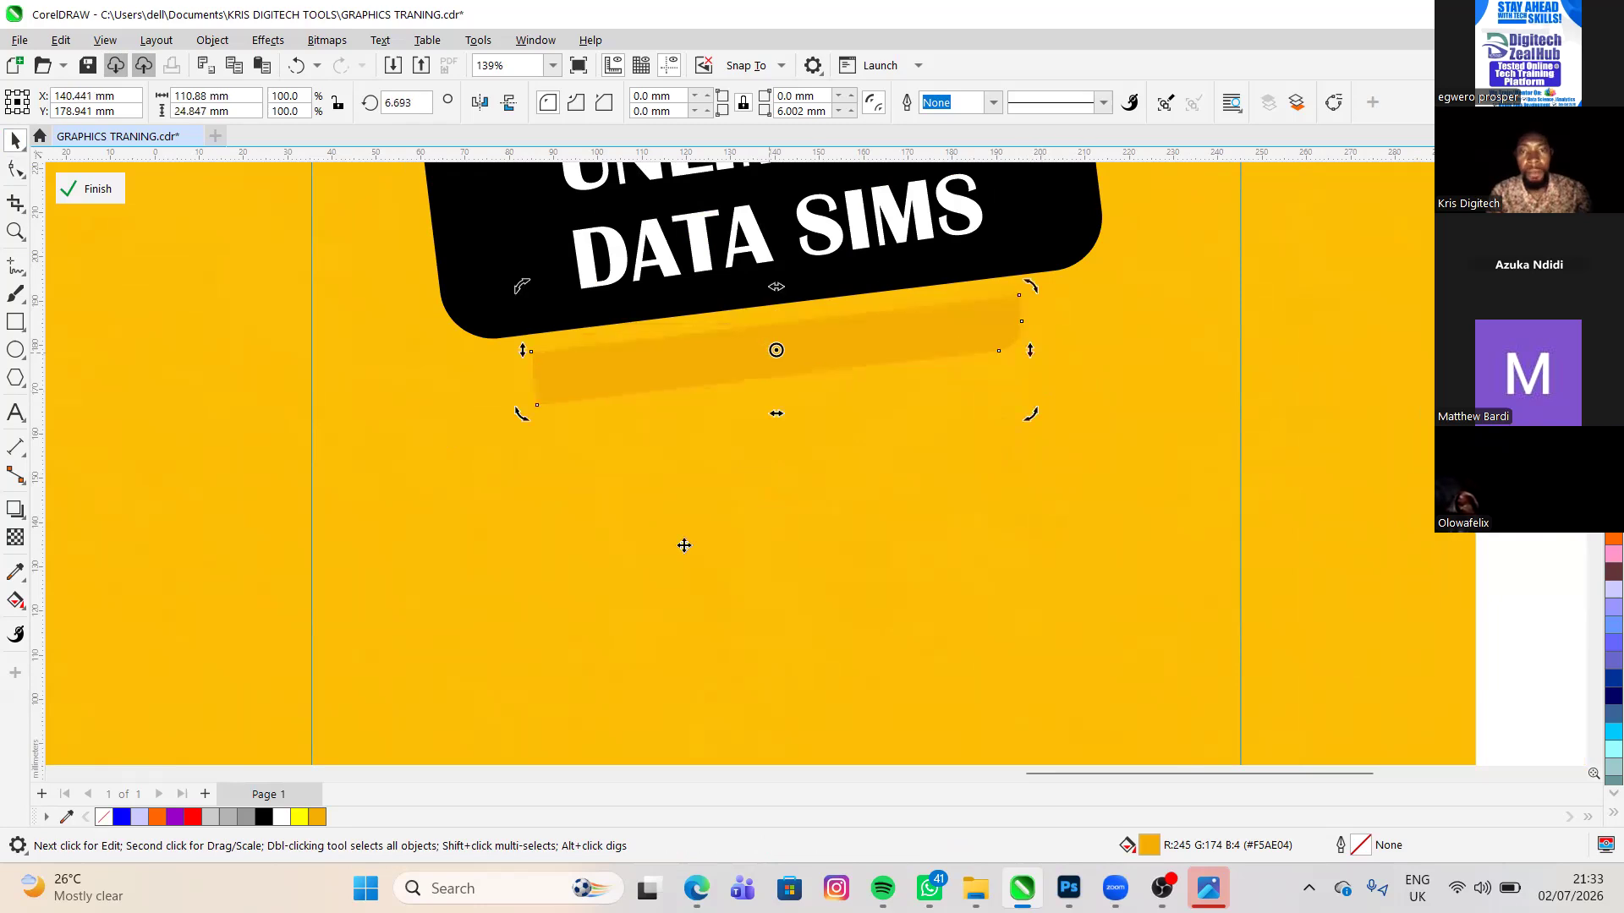
{"action": "left_click_drag", "start_coordinate": [681, 549], "coordinate": [674, 599]}
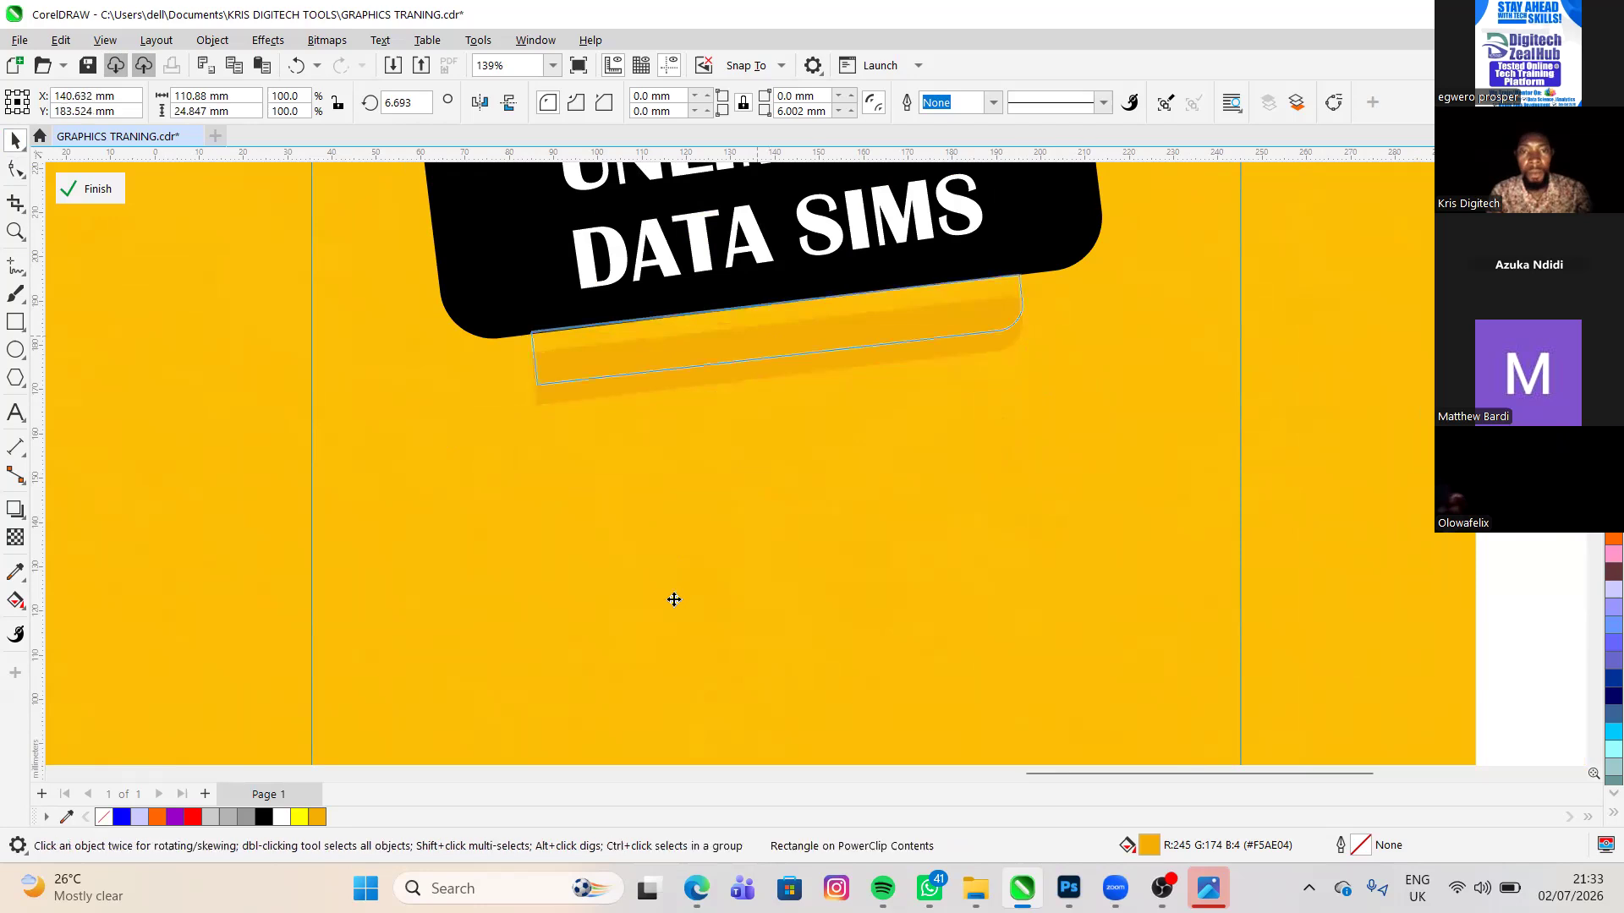
{"action": "left_click", "coordinate": [824, 494]}
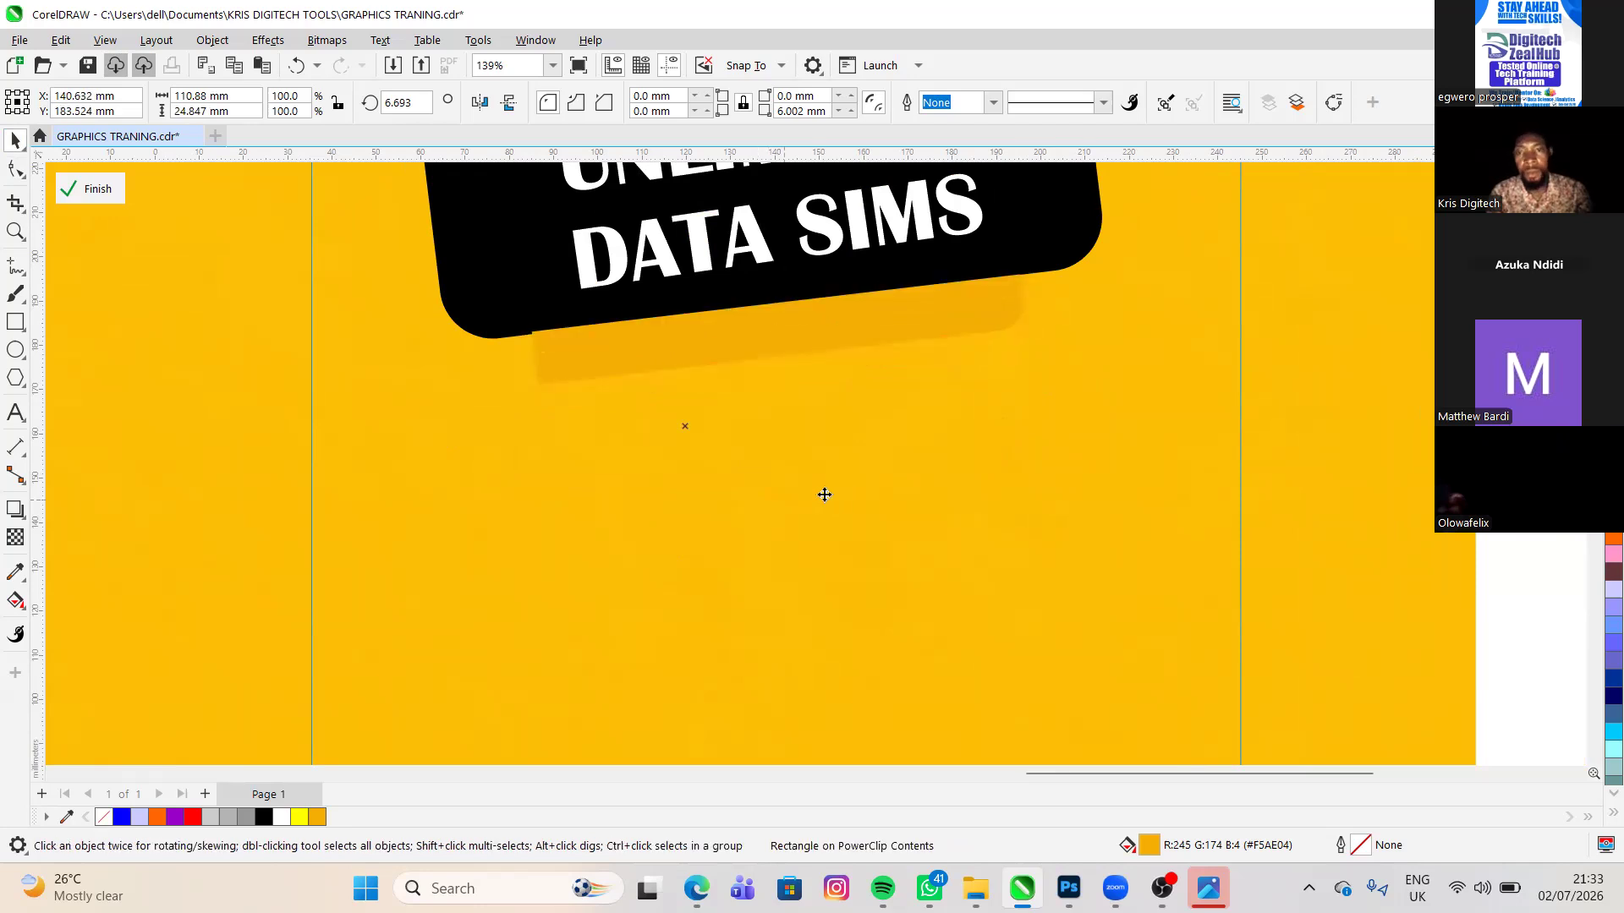
{"action": "scroll", "coordinate": [722, 443], "scroll_direction": "down", "scroll_amount": 1}
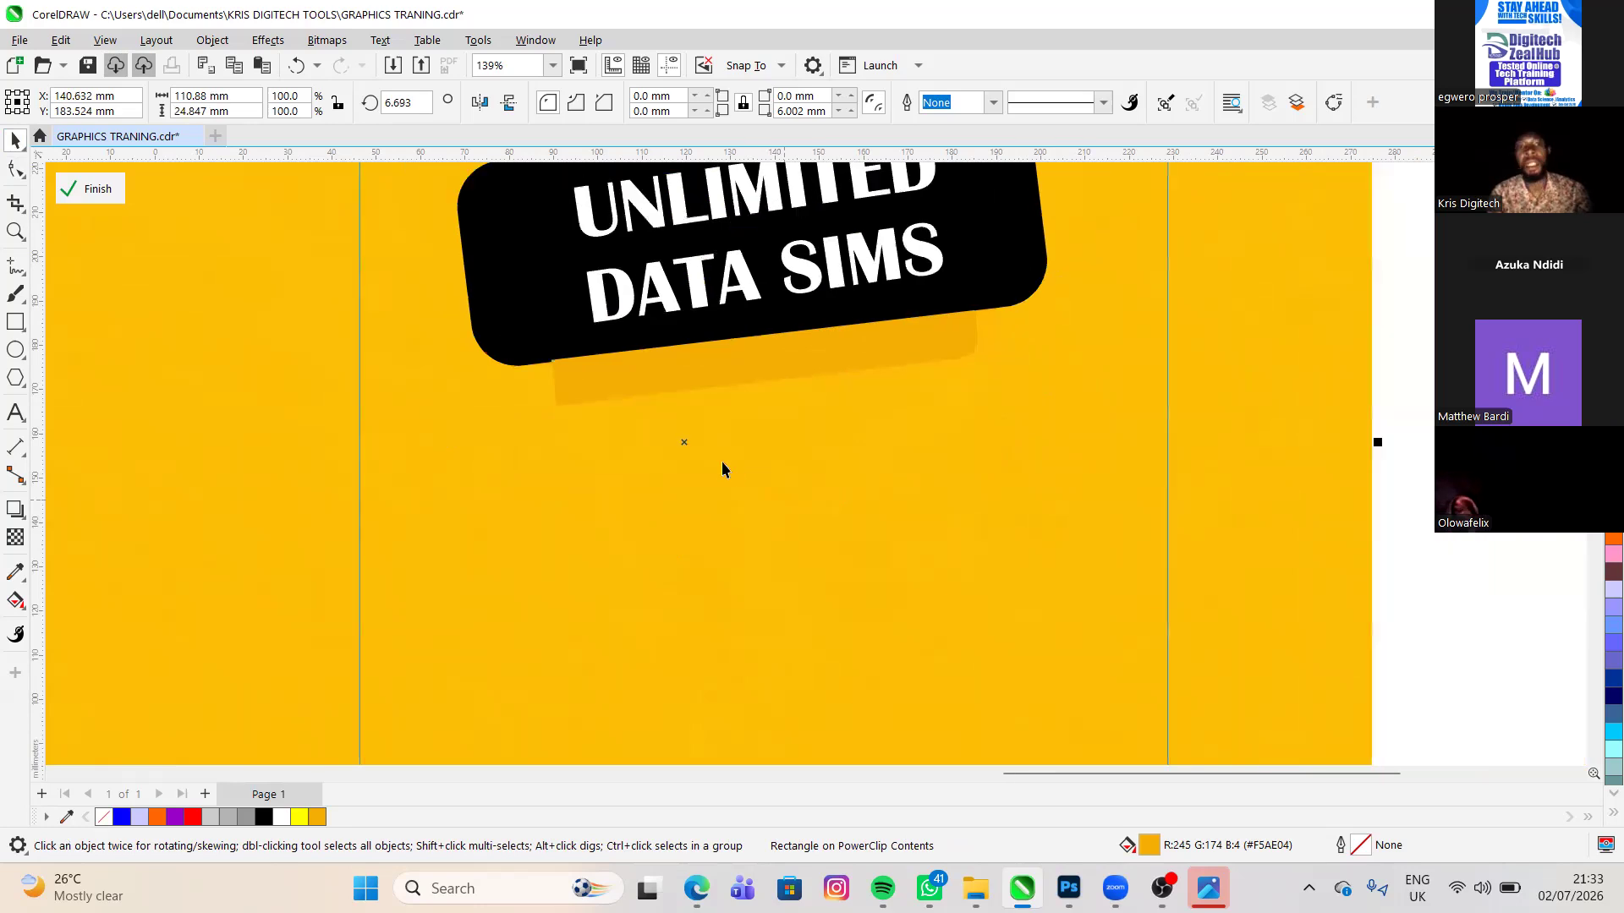
{"action": "scroll", "coordinate": [683, 464], "scroll_direction": "down", "scroll_amount": 2}
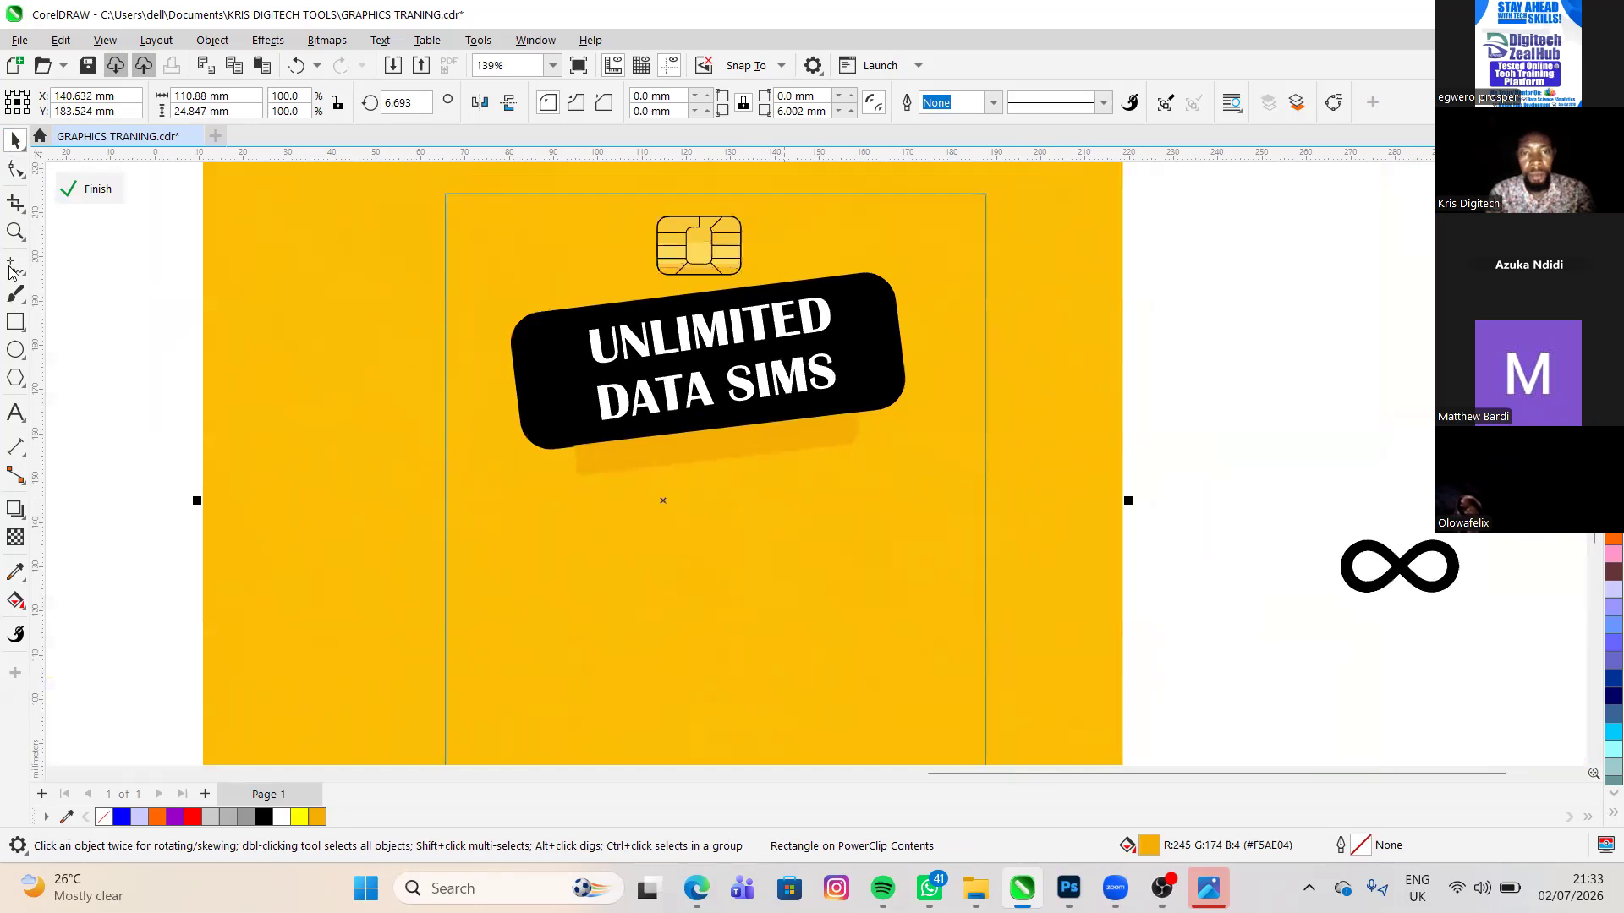
- Add the artistic text FOR POS & CCTV USERS on the yellow background below the orange bar
{"action": "left_click", "coordinate": [15, 416]}
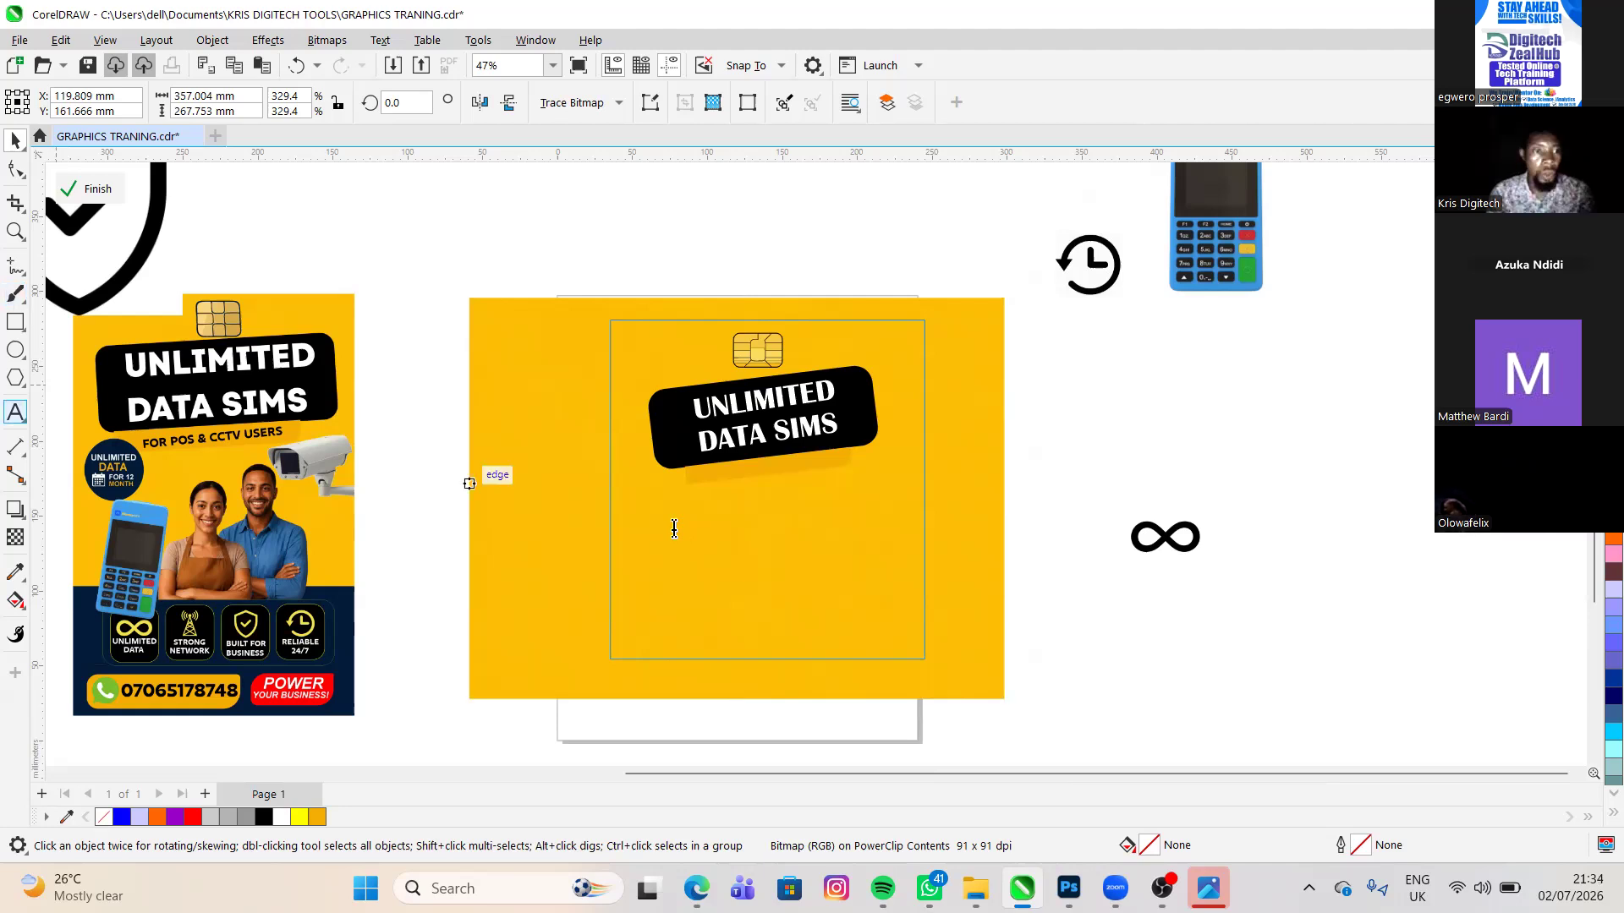
{"action": "left_click", "coordinate": [674, 527]}
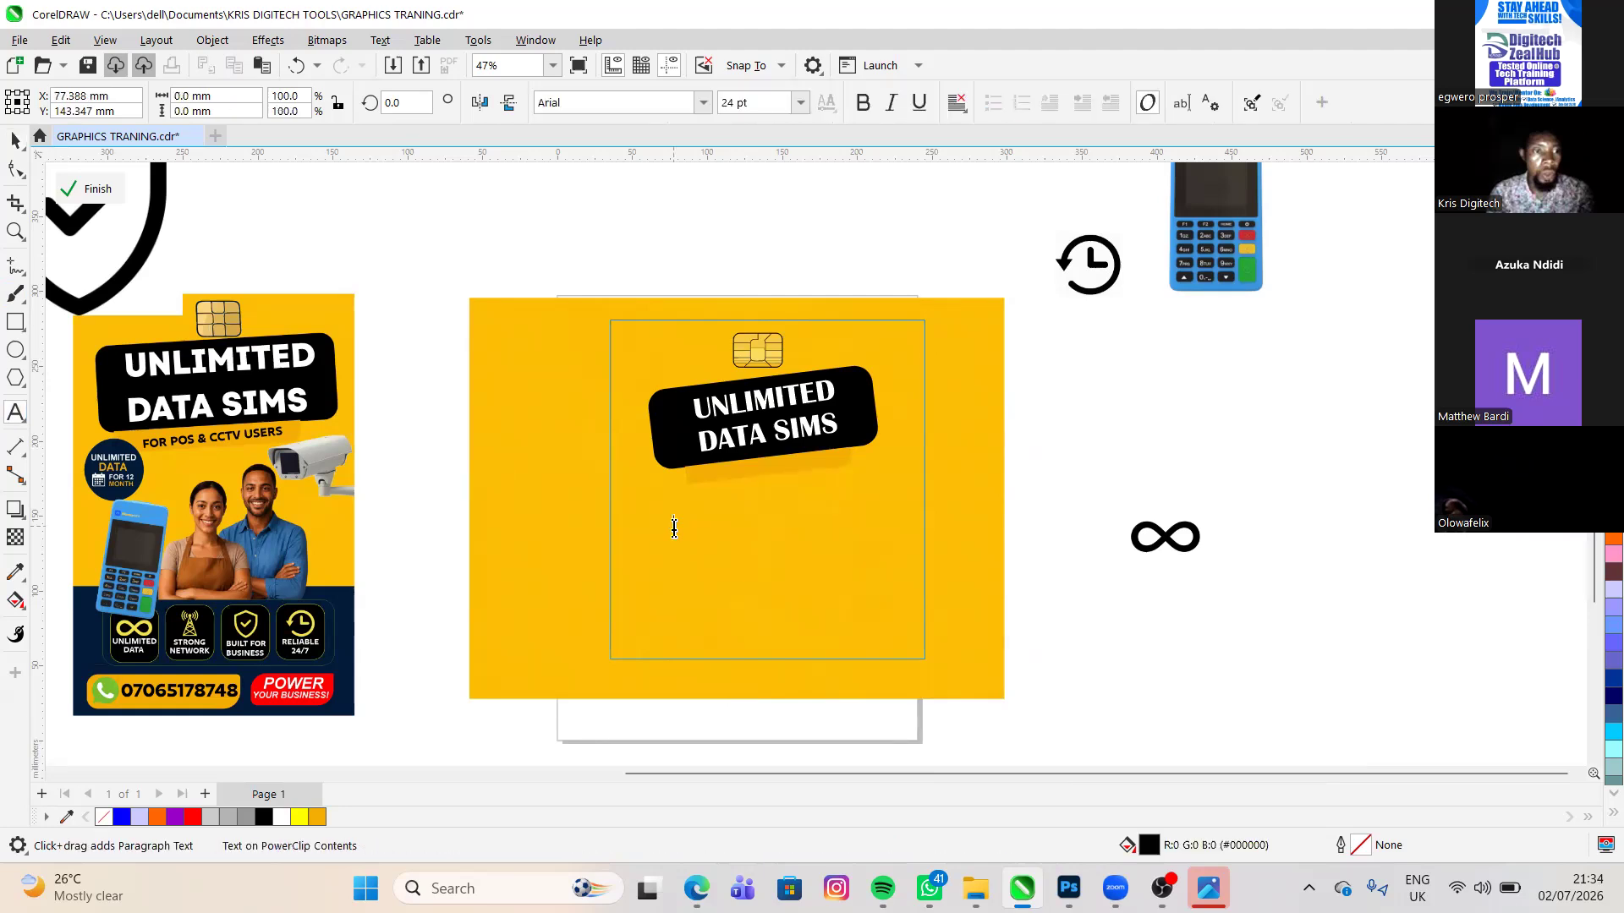
{"action": "type", "text": "FORB"}
{"action": "key", "text": "BackSpace"}
{"action": "key", "text": "Escape"}
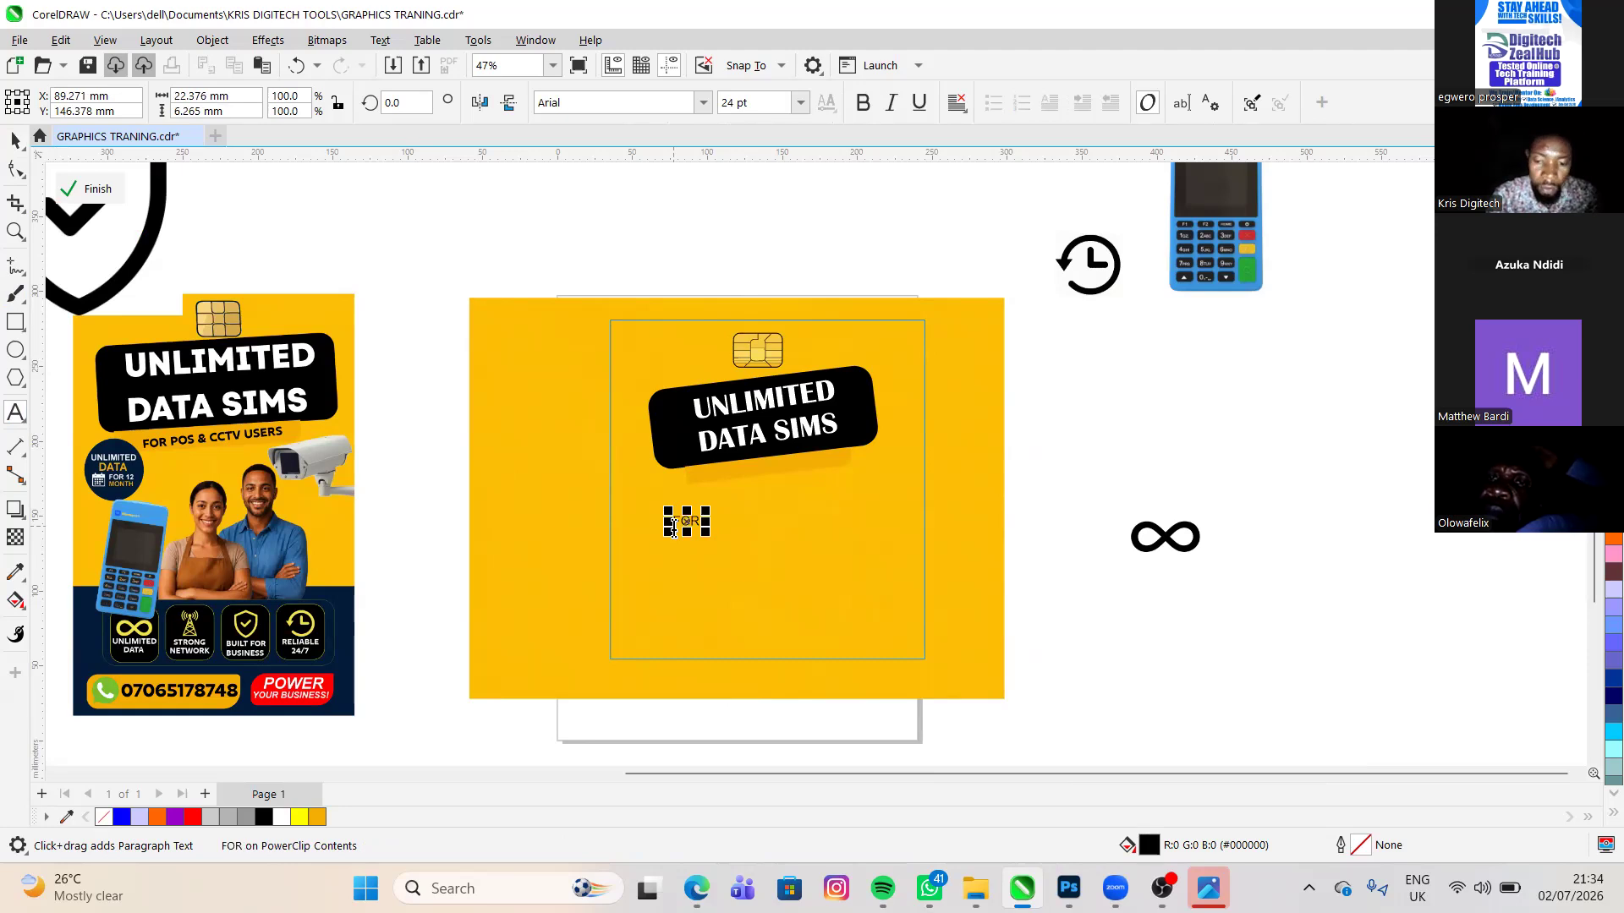
{"action": "type", "text": "POS"}
{"action": "key", "text": "Escape"}
{"action": "left_click", "coordinate": [672, 527]}
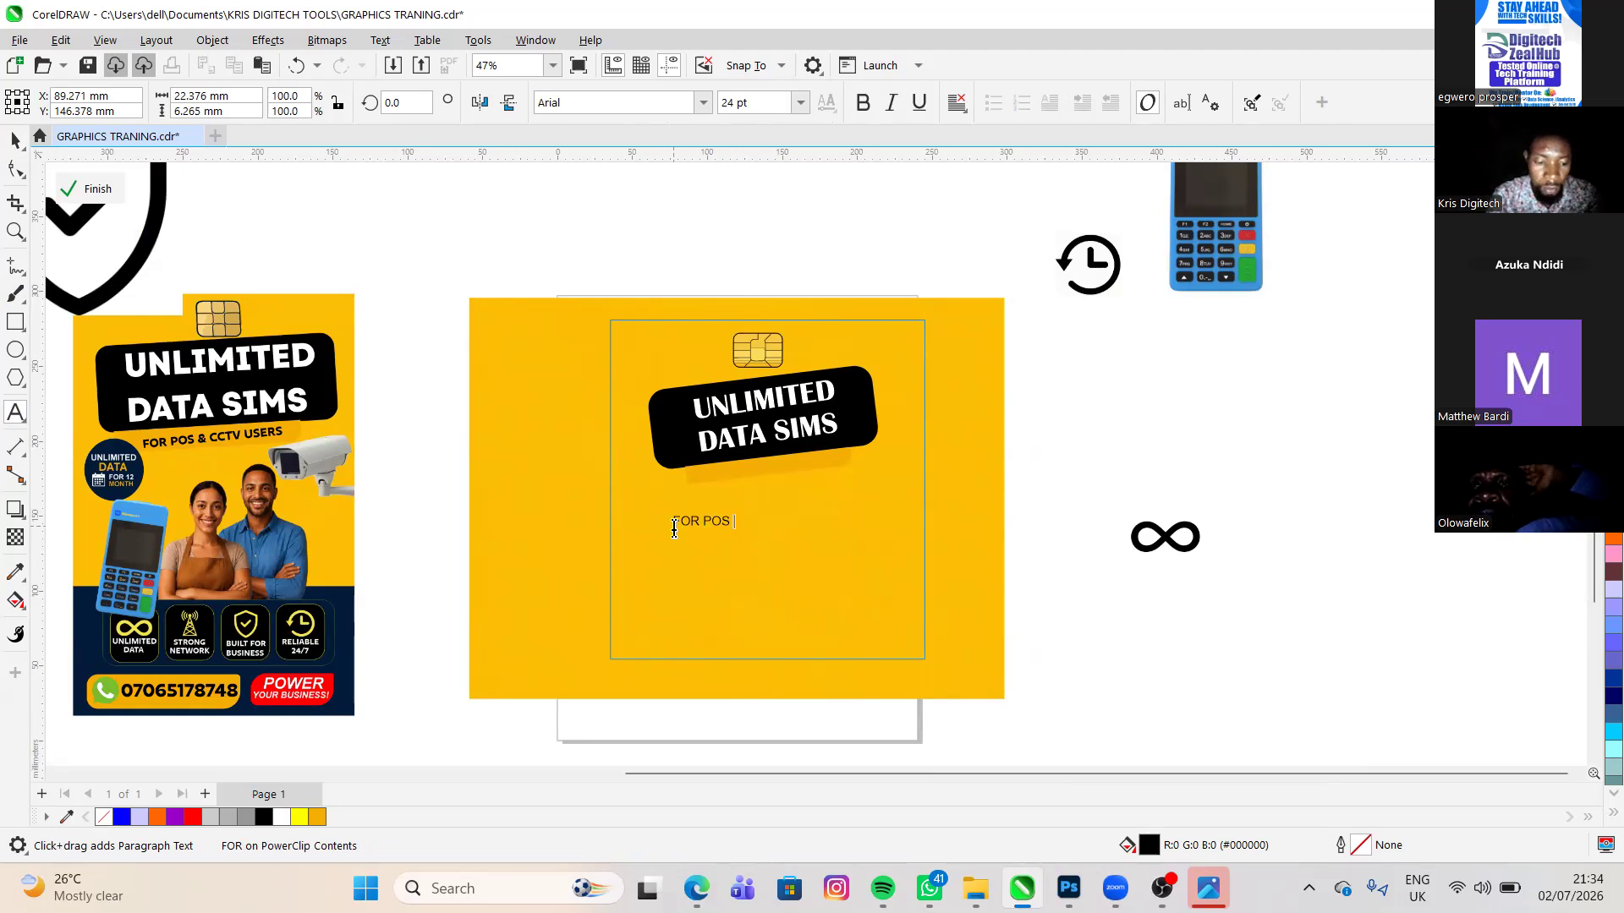
{"action": "type", "text": "&"}
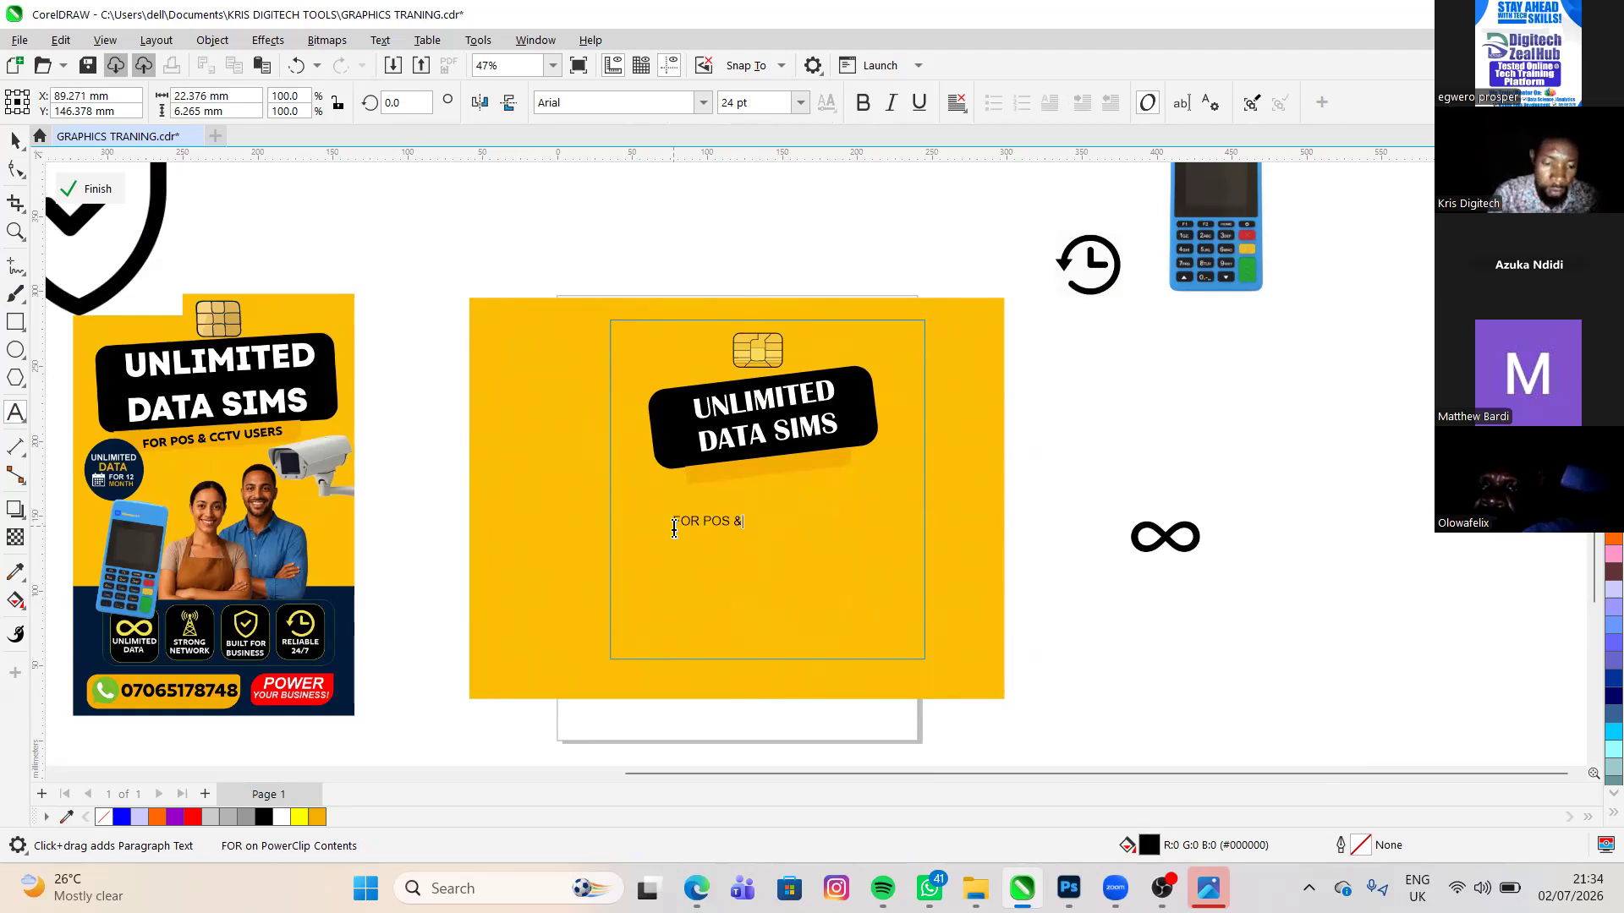
{"action": "key", "text": "Escape"}
{"action": "left_click", "coordinate": [674, 528]}
{"action": "type", "text": "CCTV US"}
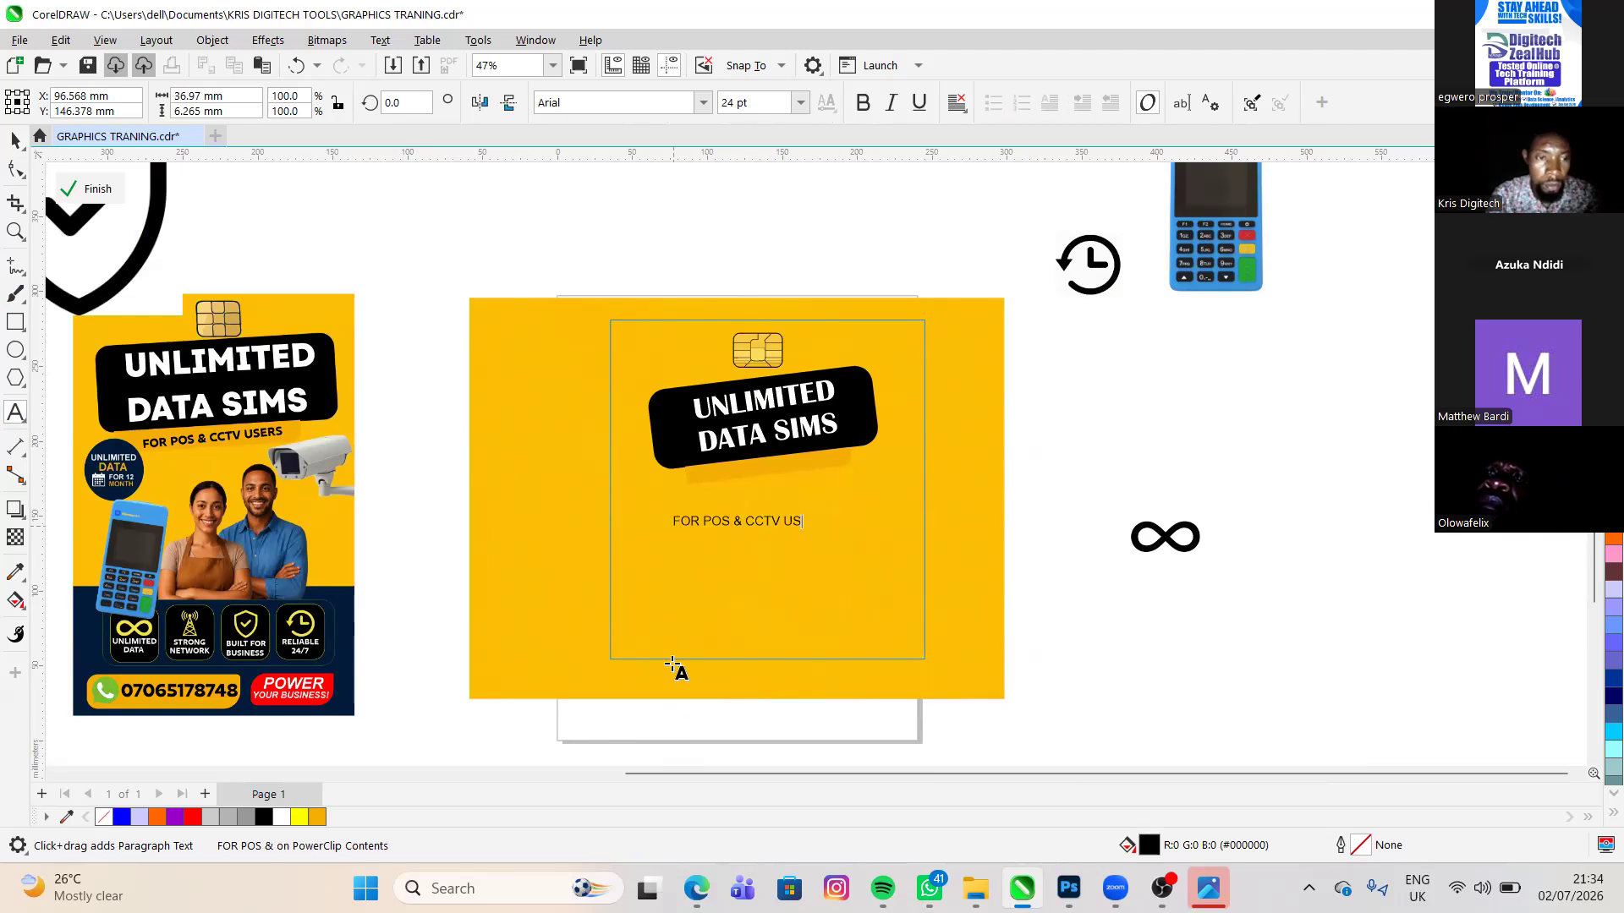
{"action": "type", "text": "ERS"}
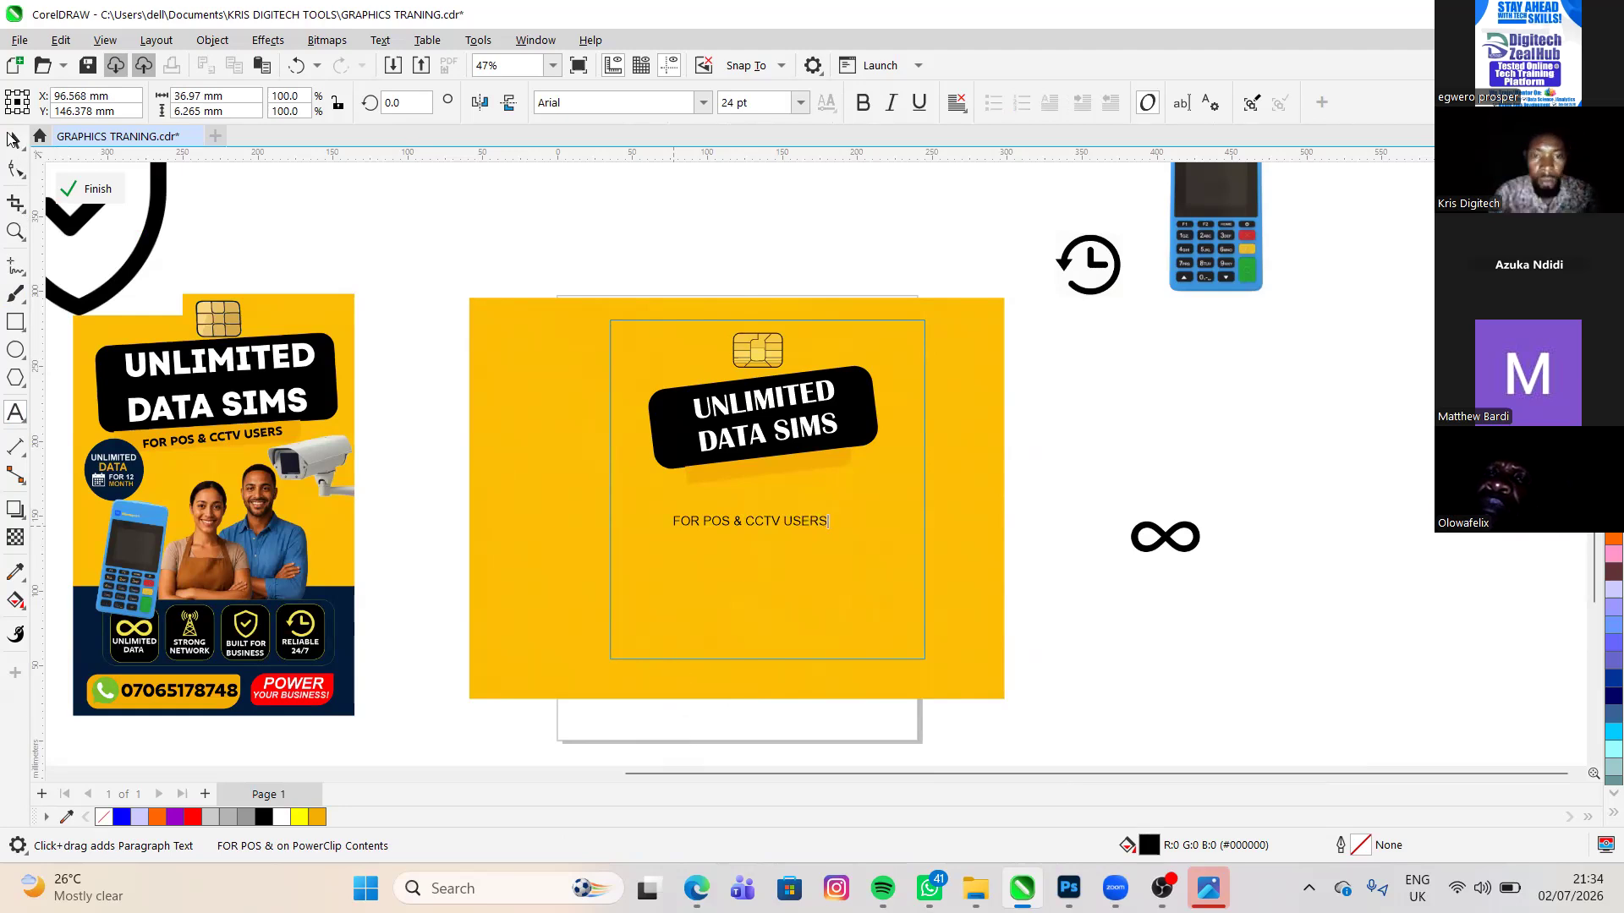
{"action": "left_click", "coordinate": [13, 139]}
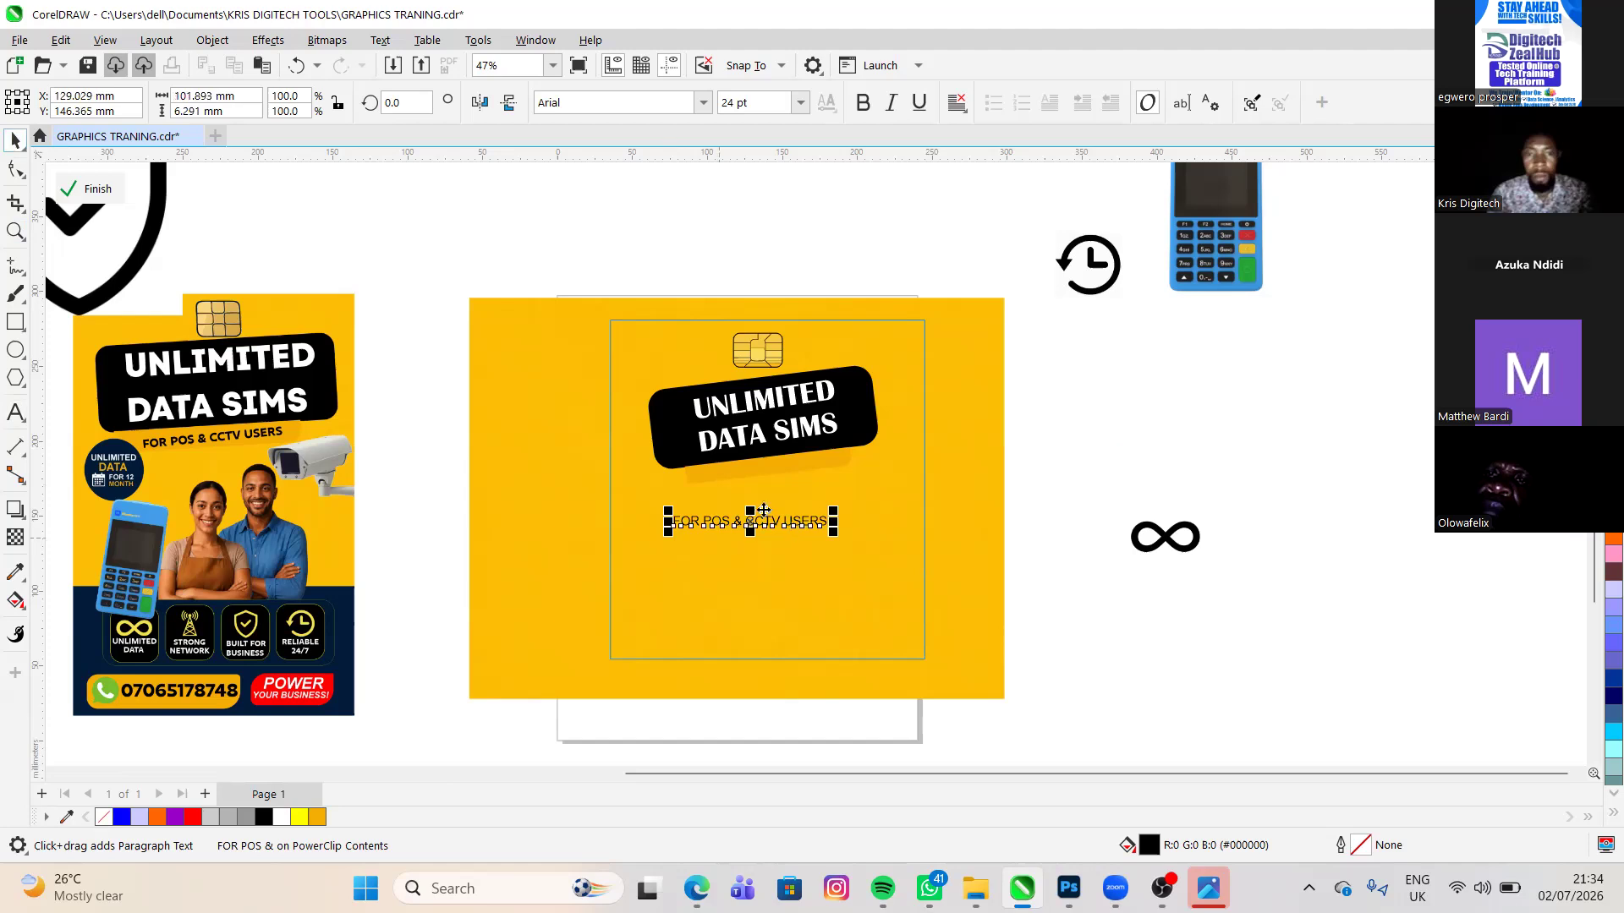
- Move the FOR POS & CCTV USERS text onto the orange bar and shrink it to about 22.6 pt
{"action": "scroll", "coordinate": [735, 525], "scroll_direction": "up", "scroll_amount": 2}
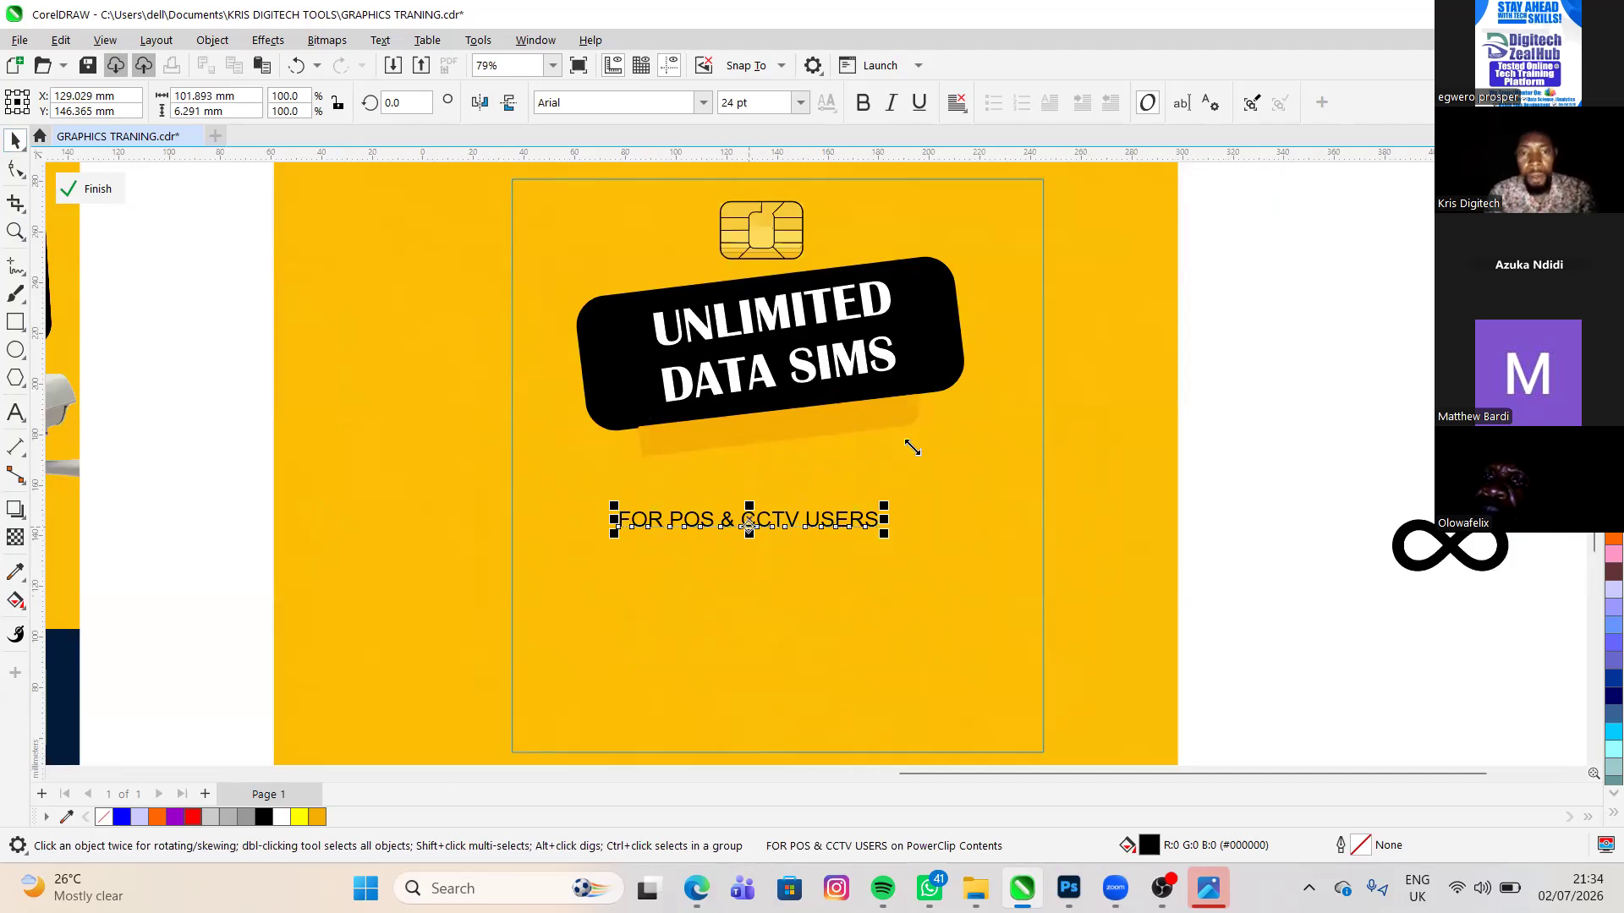
{"action": "left_click_drag", "start_coordinate": [902, 443], "coordinate": [967, 458]}
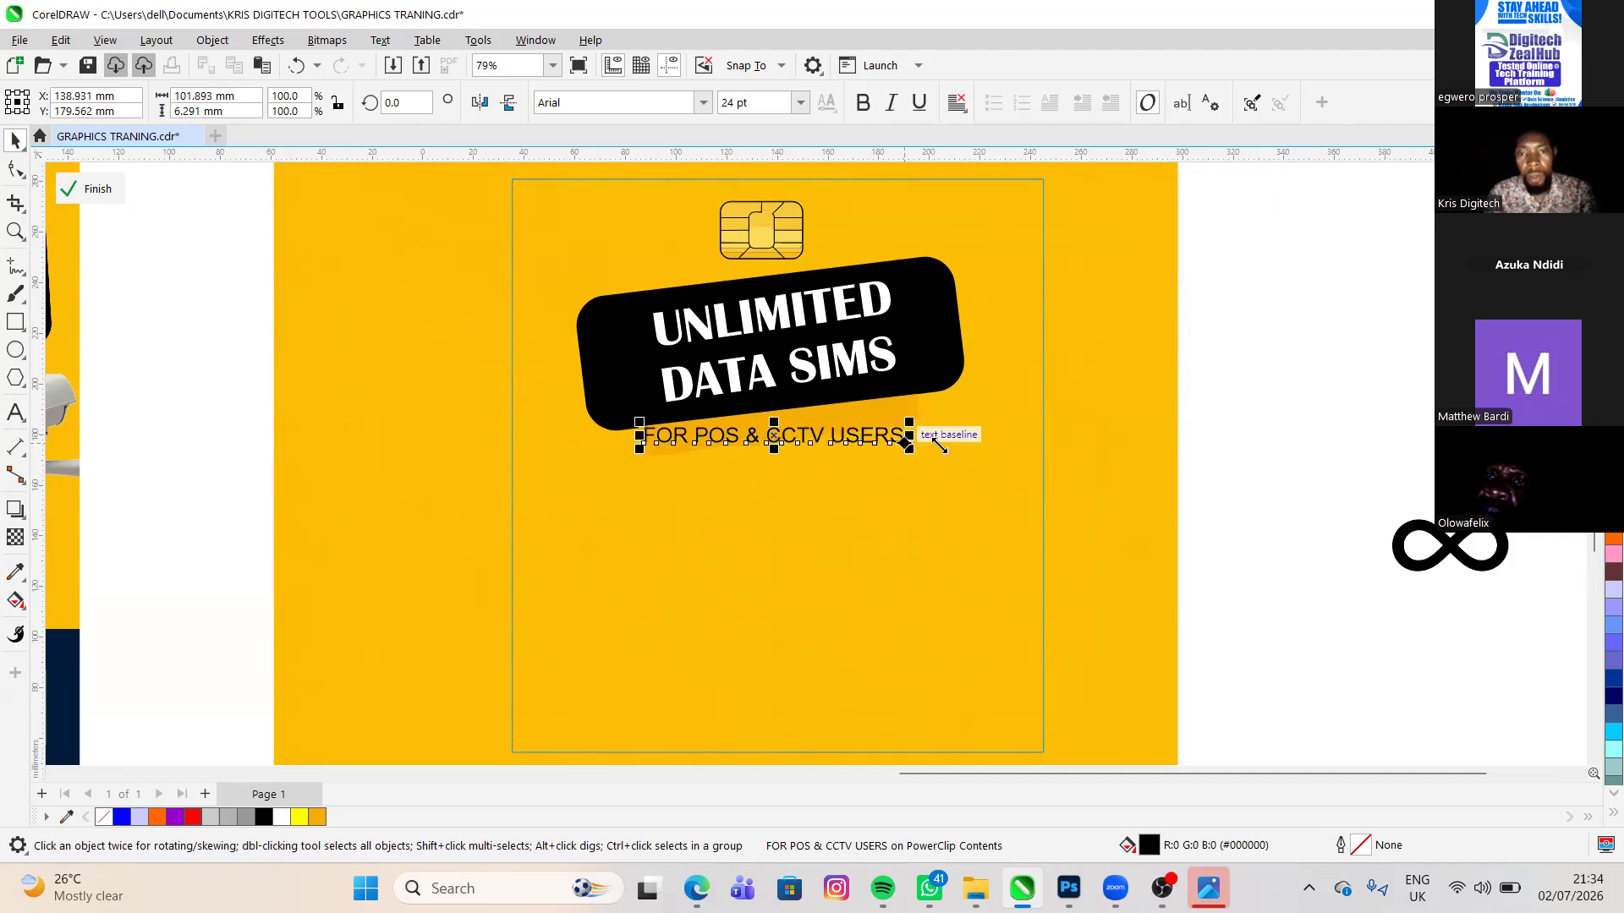
{"action": "left_click_drag", "start_coordinate": [940, 445], "coordinate": [898, 438]}
- Rotate the FOR POS & CCTV USERS text about 5.7° and nudge it about 3 mm up and right within the orange bar
{"action": "left_click", "coordinate": [898, 438]}
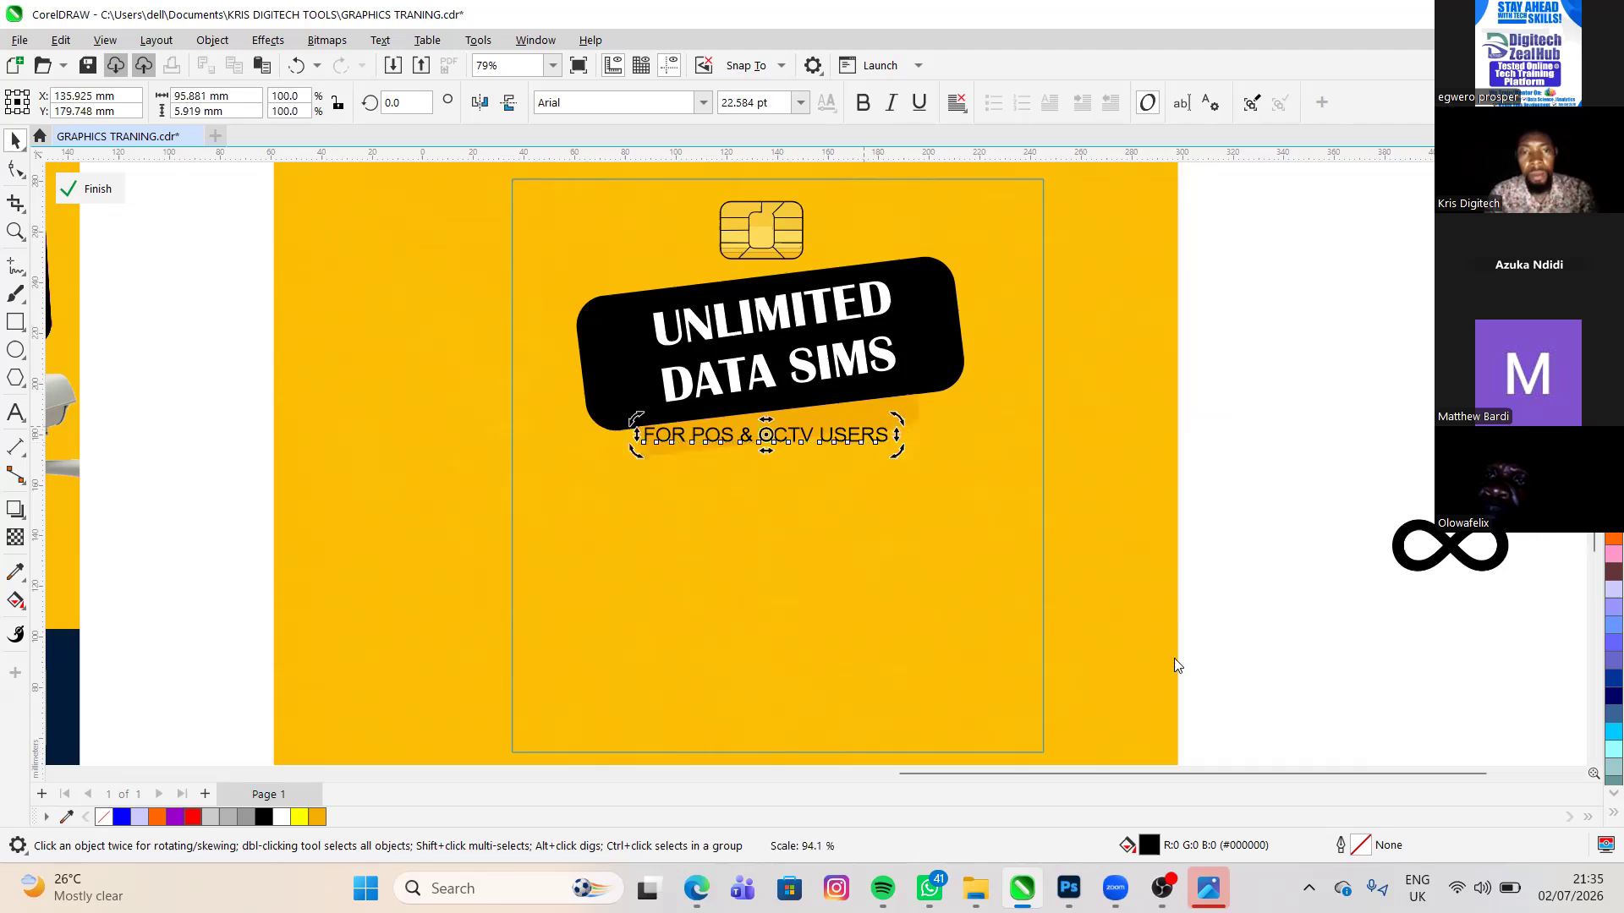
{"action": "left_click_drag", "start_coordinate": [898, 457], "coordinate": [899, 444]}
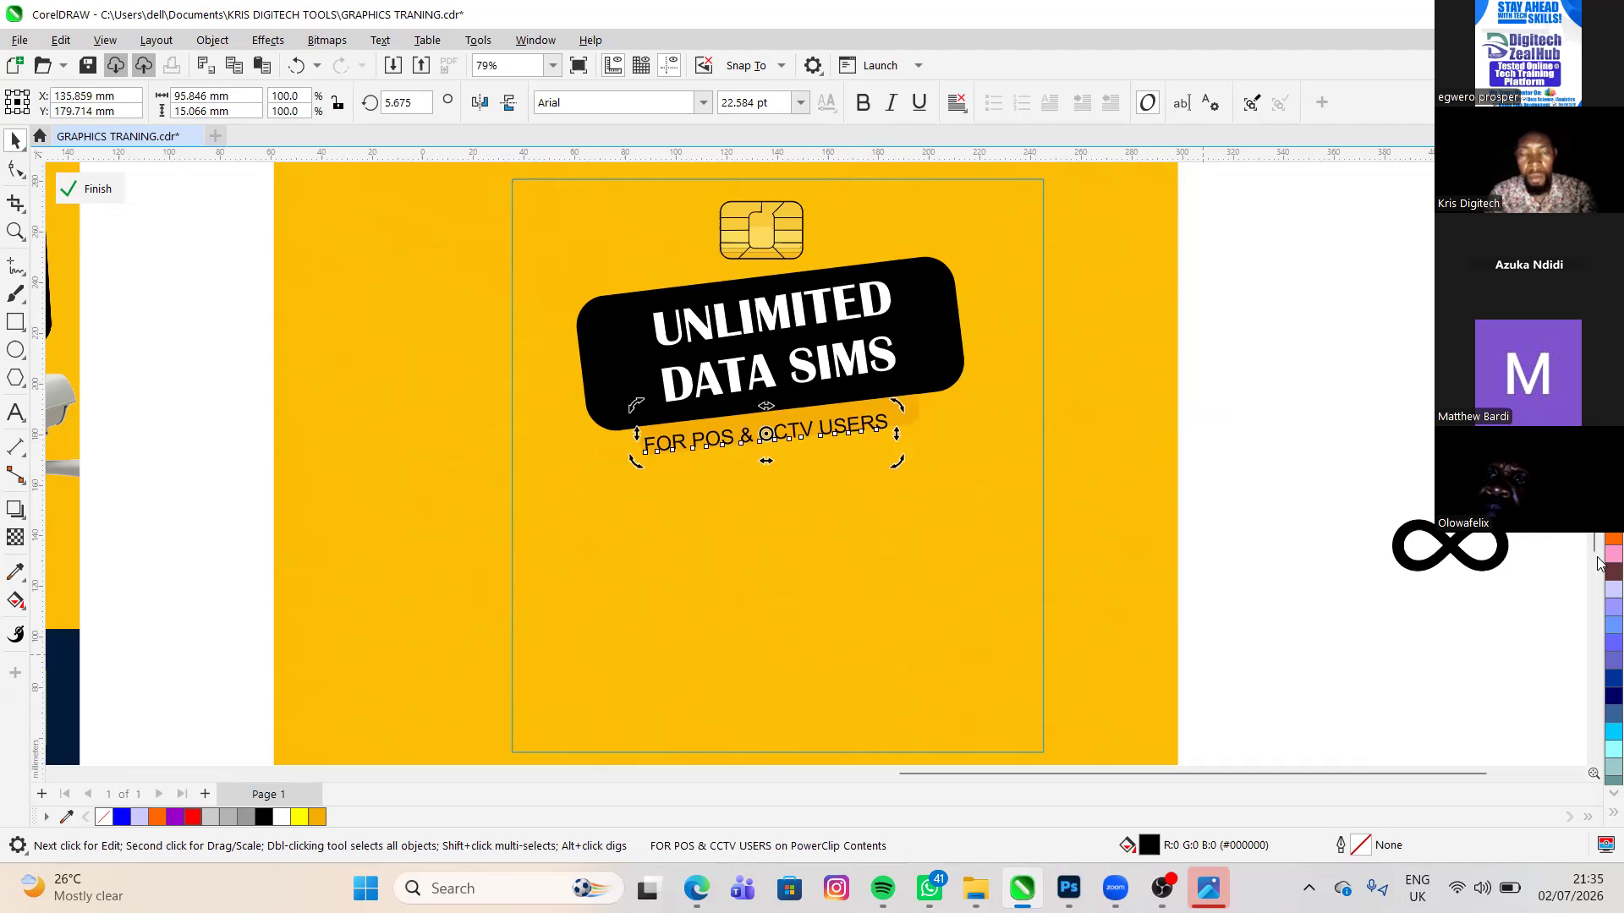
{"action": "key", "text": "Up"}
{"action": "key", "text": "Up"}
{"action": "key", "text": "Up"}
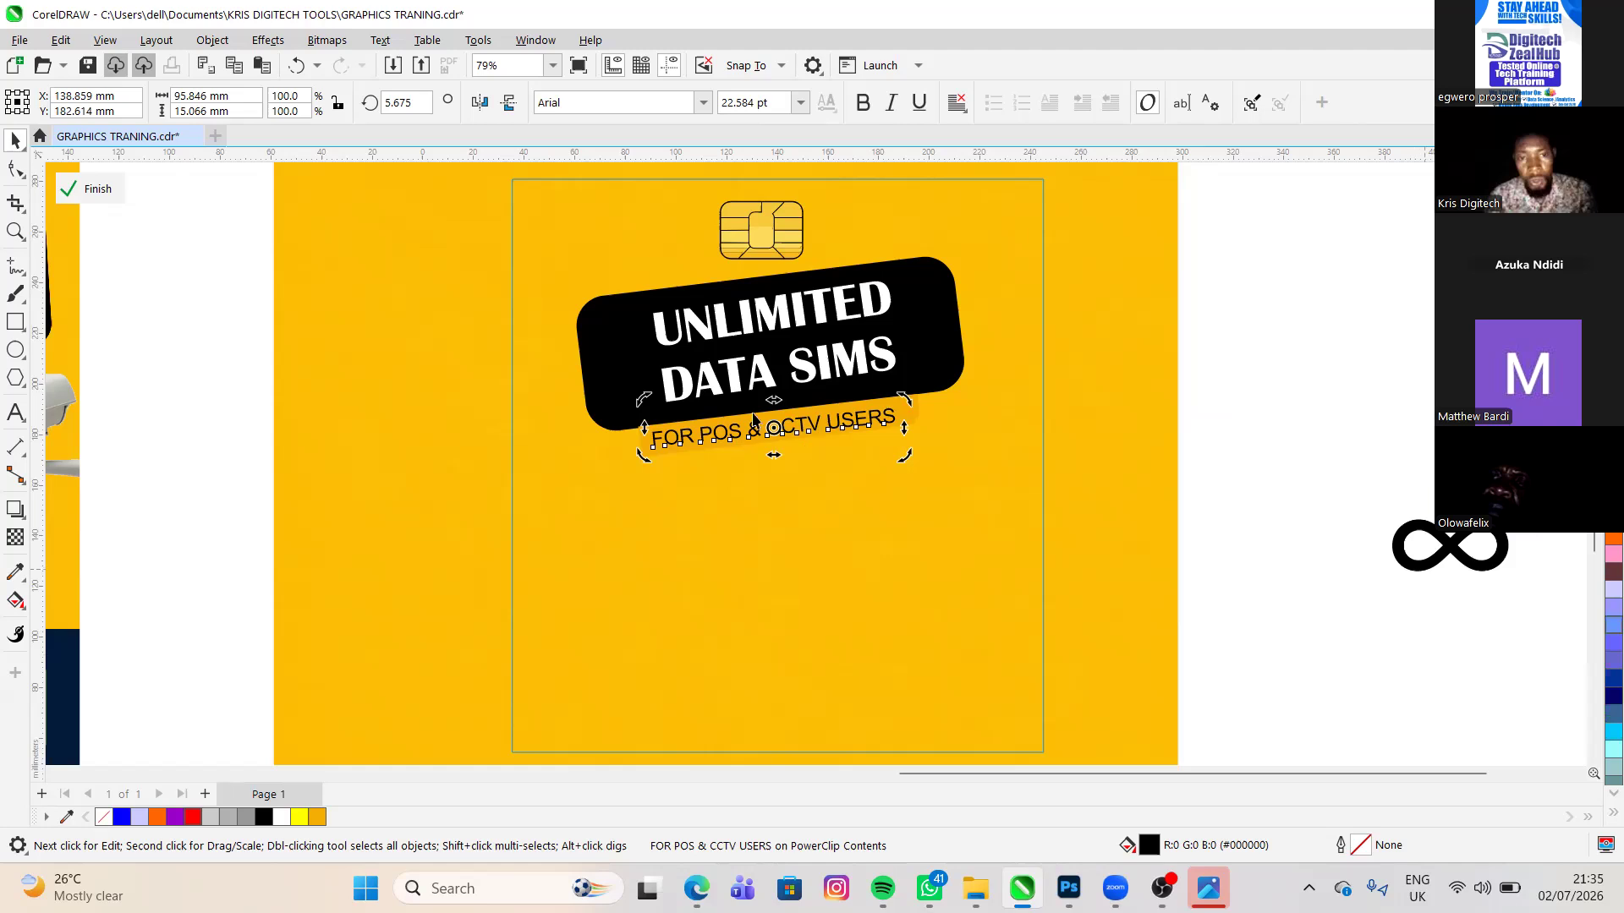
- Make the FOR POS & CCTV USERS text bold
{"action": "left_click", "coordinate": [645, 436]}
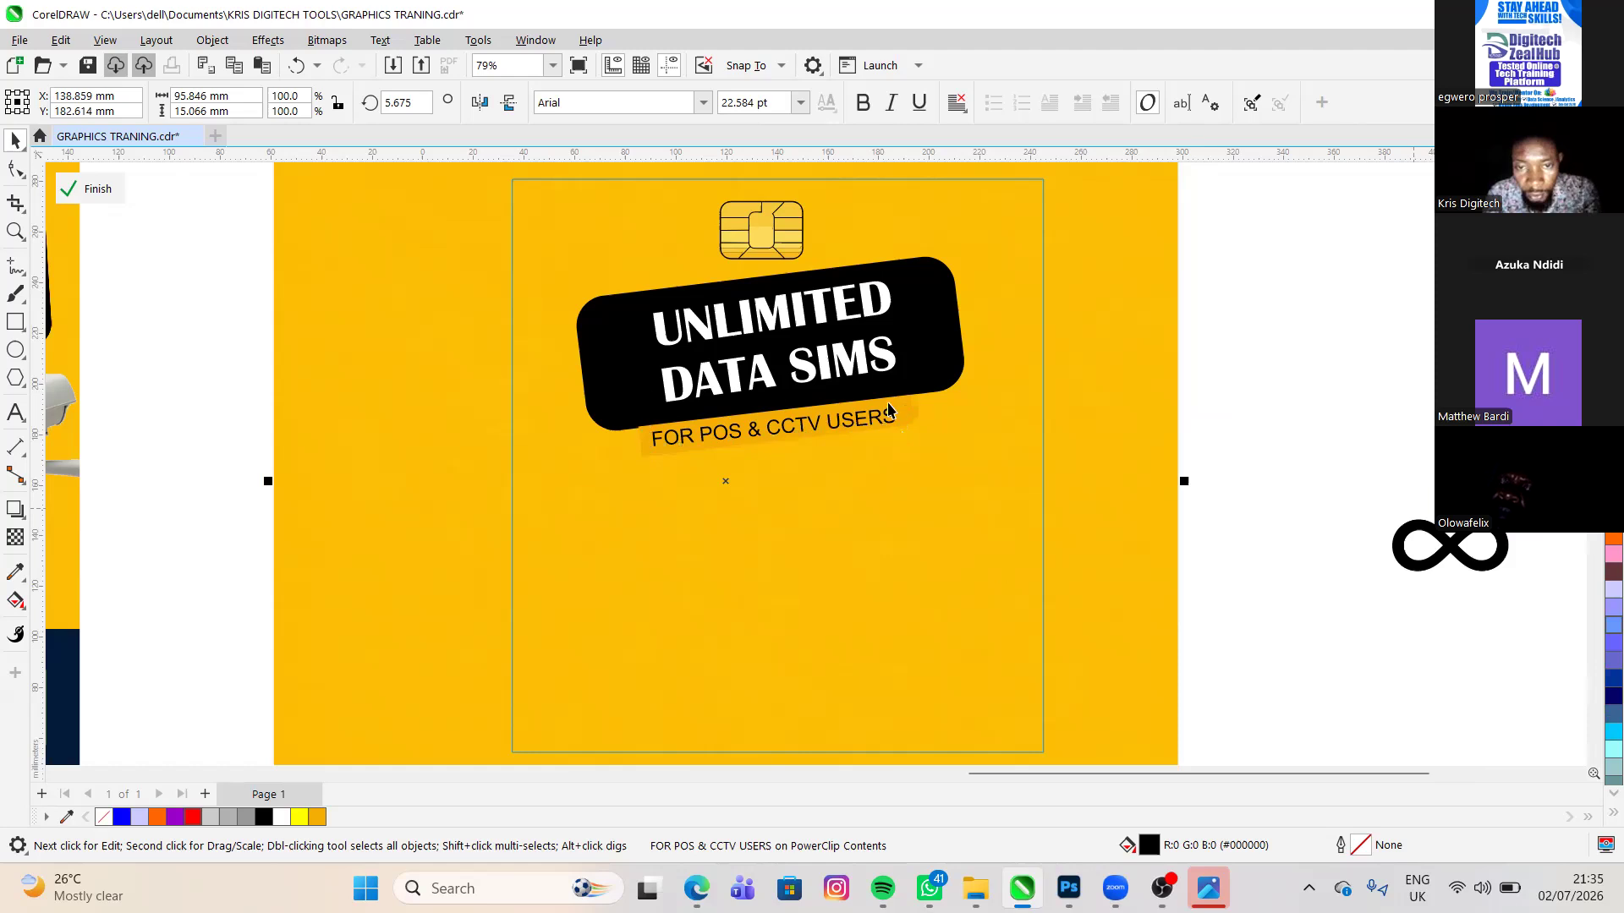
{"action": "scroll", "coordinate": [888, 411], "scroll_direction": "up", "scroll_amount": 3}
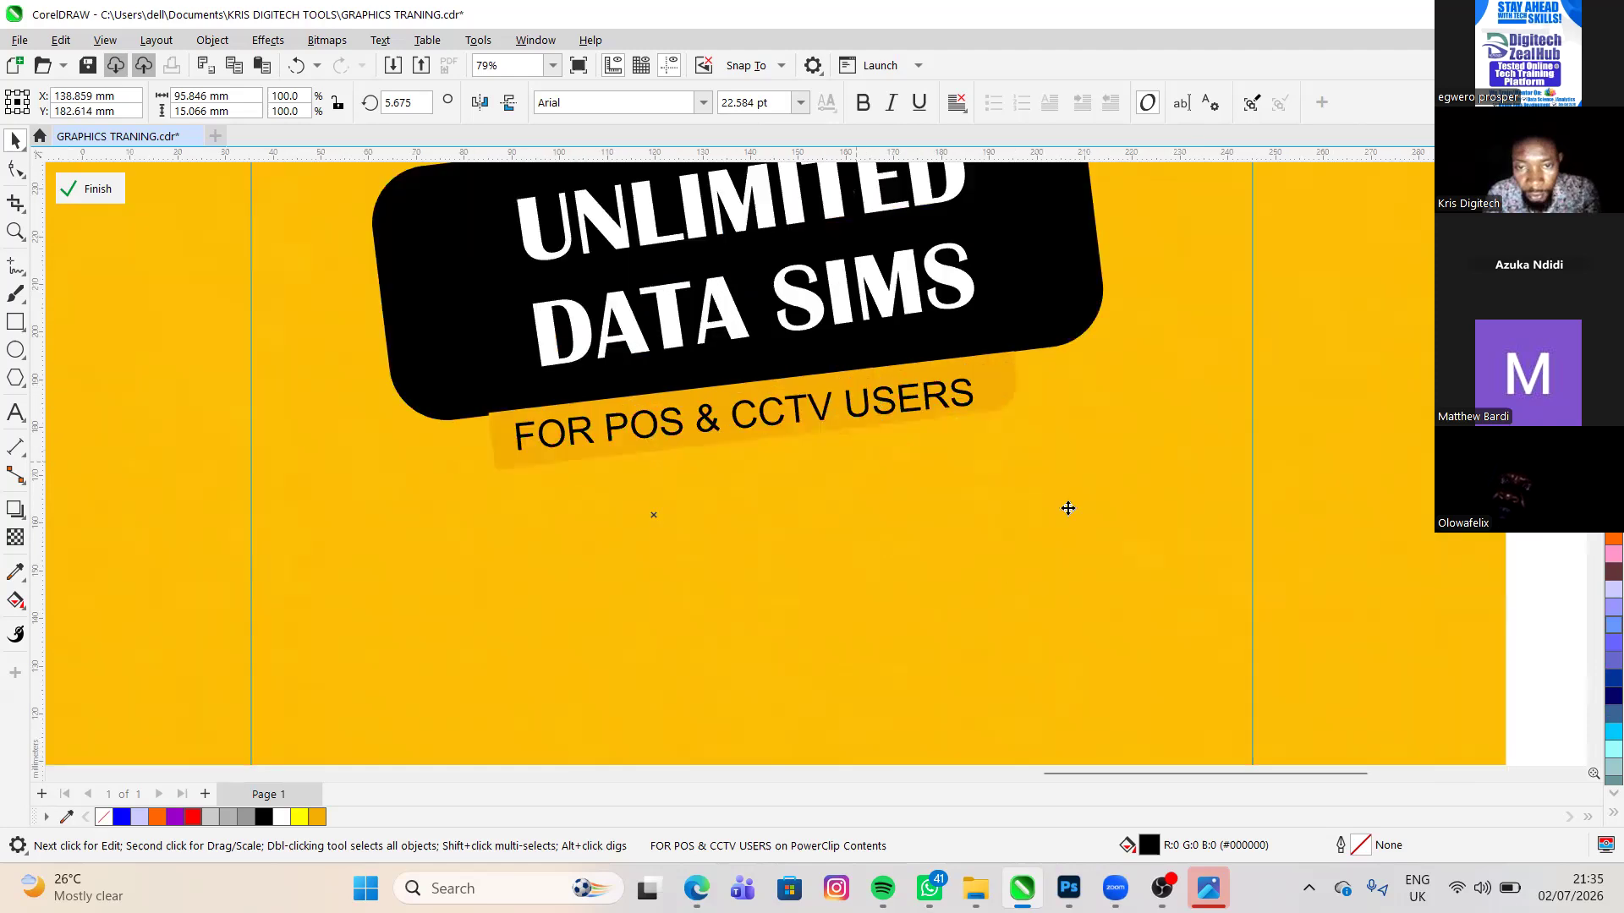
{"action": "left_click", "coordinate": [897, 402]}
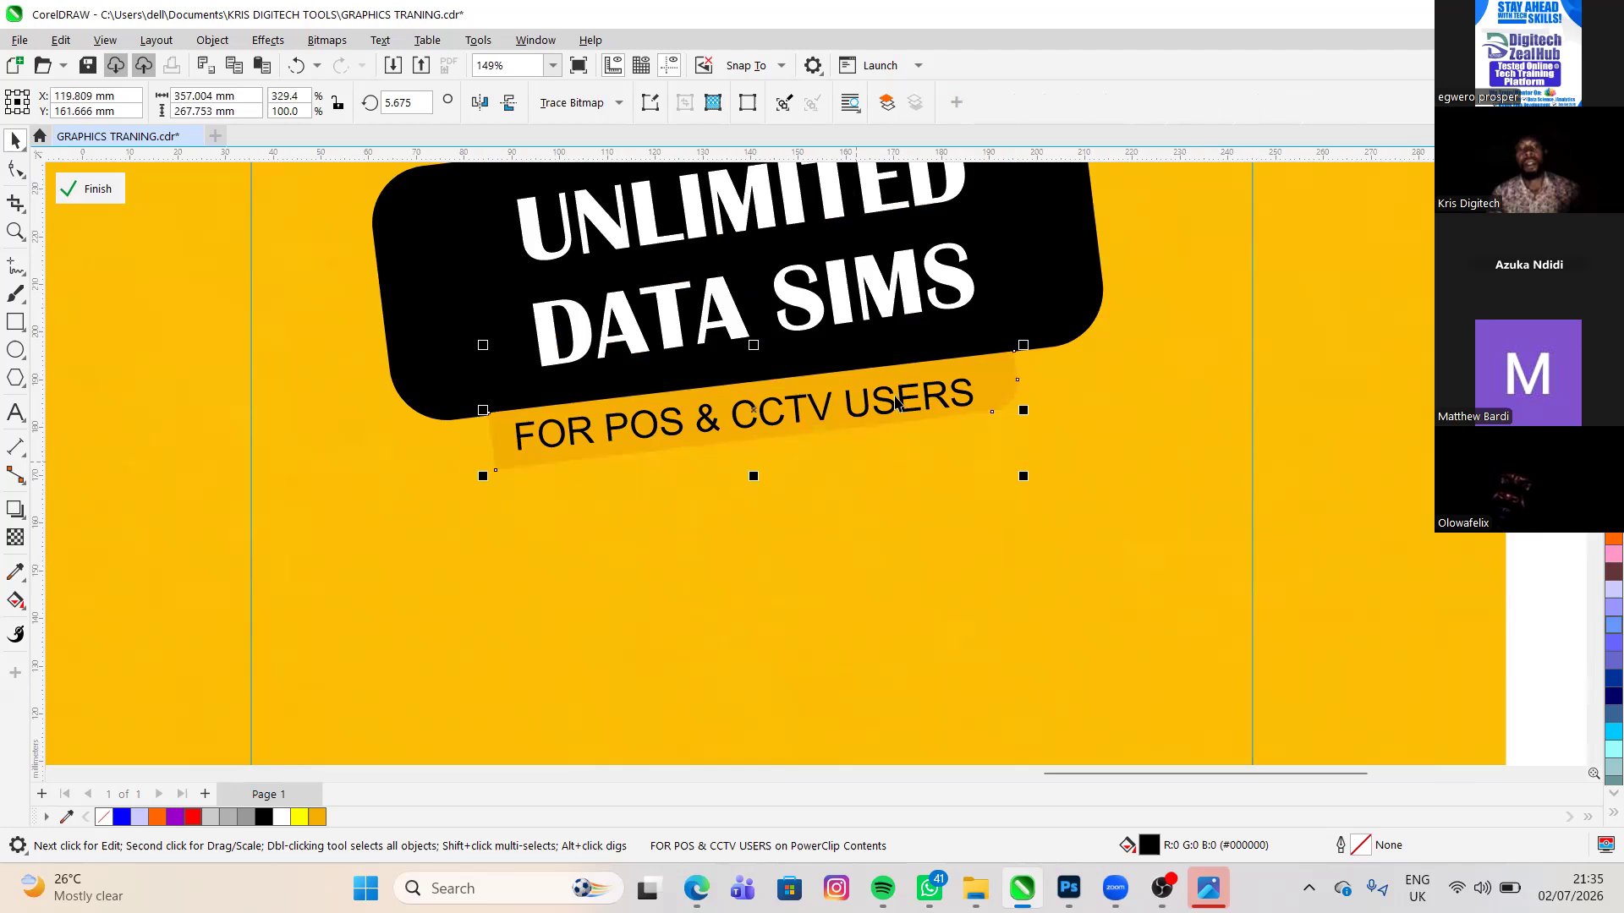
{"action": "left_click", "coordinate": [893, 401]}
{"action": "left_click_drag", "start_coordinate": [887, 401], "coordinate": [849, 294]}
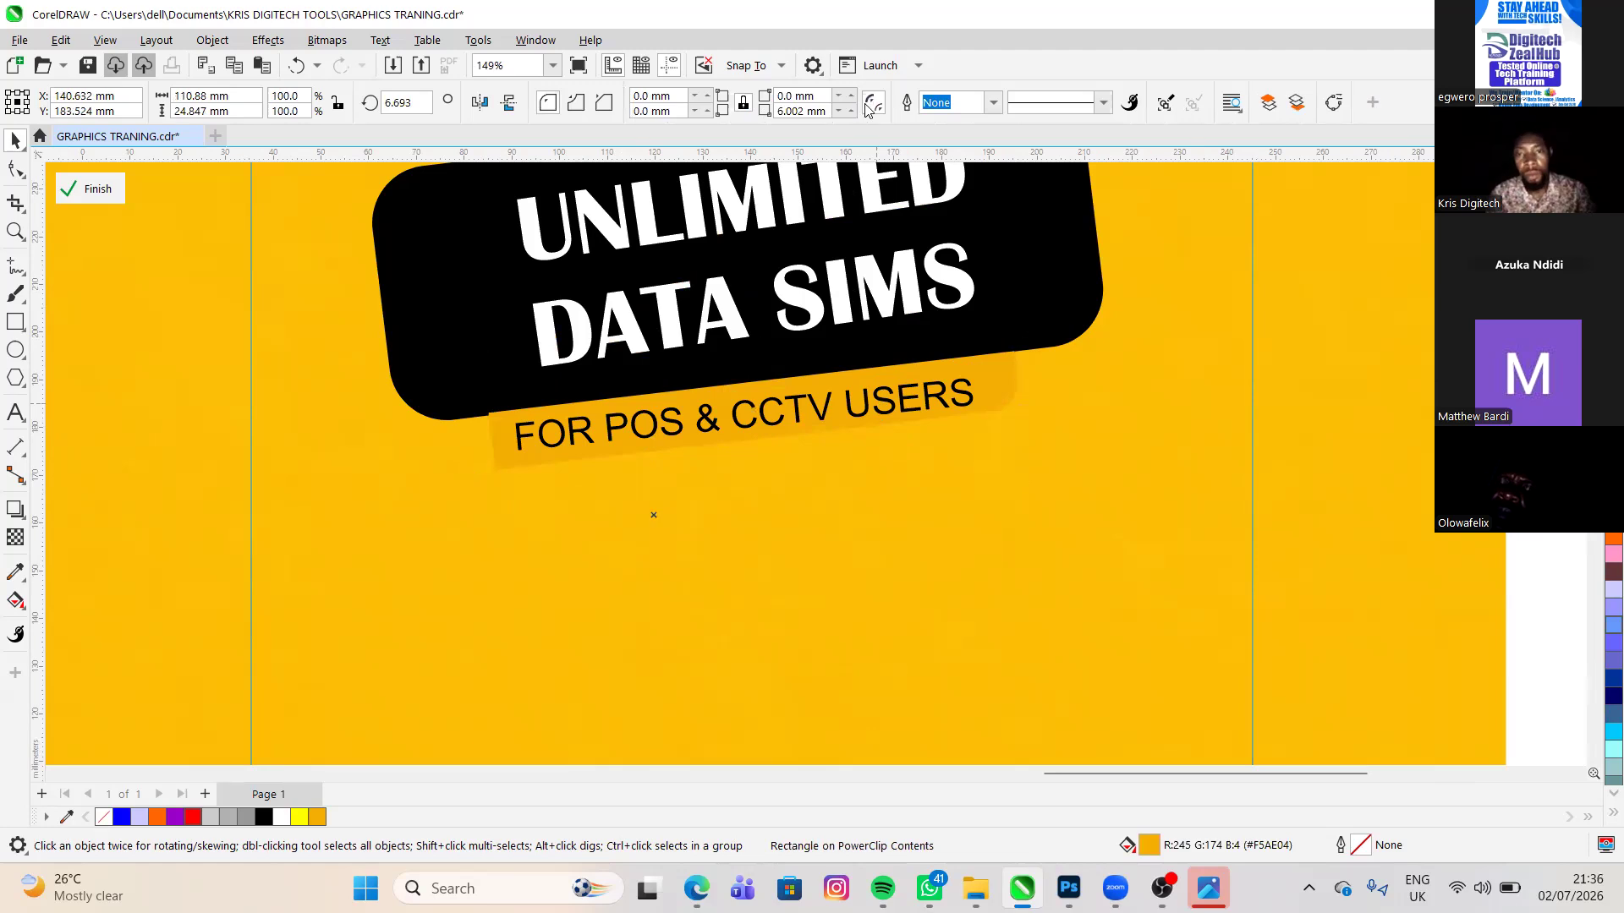
{"action": "scroll", "coordinate": [962, 389], "scroll_direction": "up", "scroll_amount": 1}
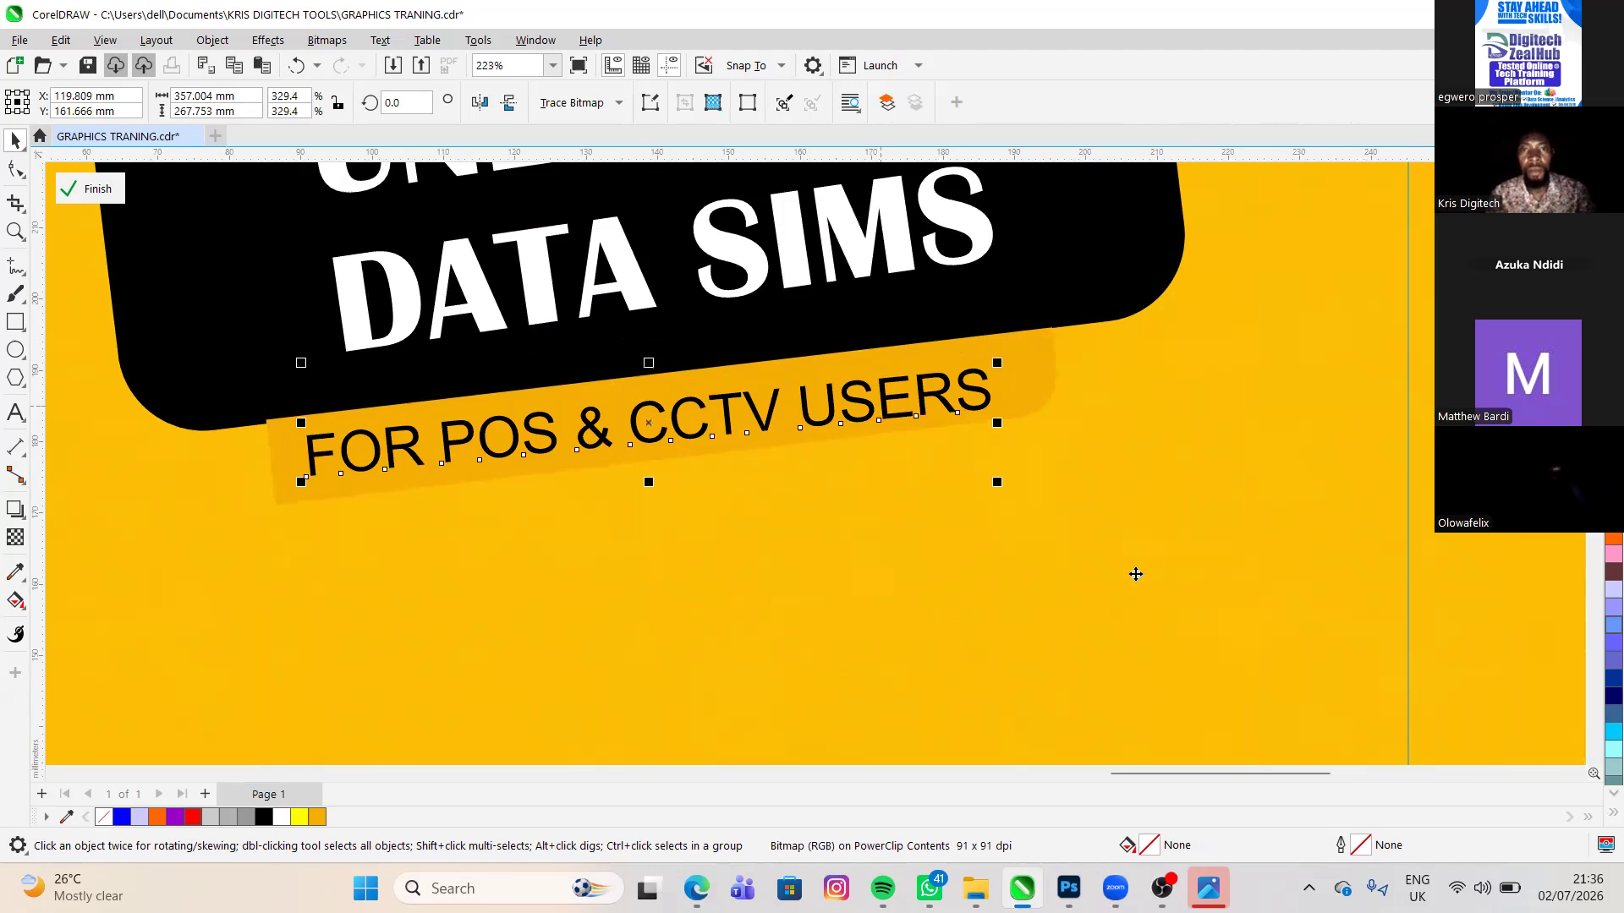
{"action": "key", "text": "Tab"}
{"action": "key", "text": "ctrl+b"}
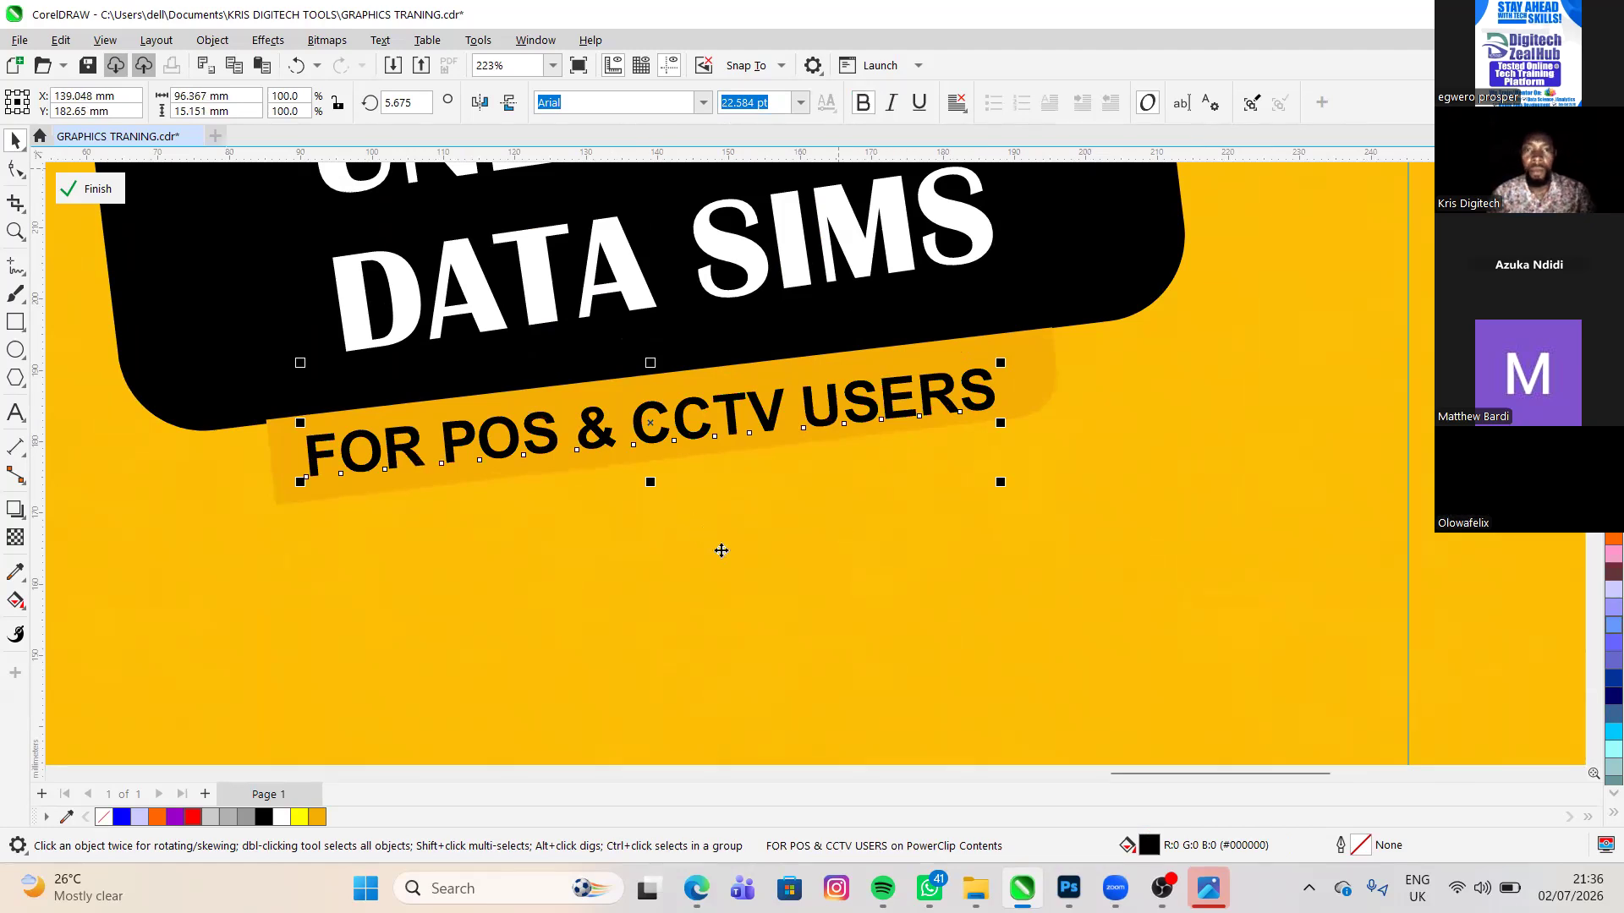
{"action": "scroll", "coordinate": [721, 551], "scroll_direction": "down", "scroll_amount": 1}
{"action": "scroll", "coordinate": [723, 558], "scroll_direction": "down", "scroll_amount": 1}
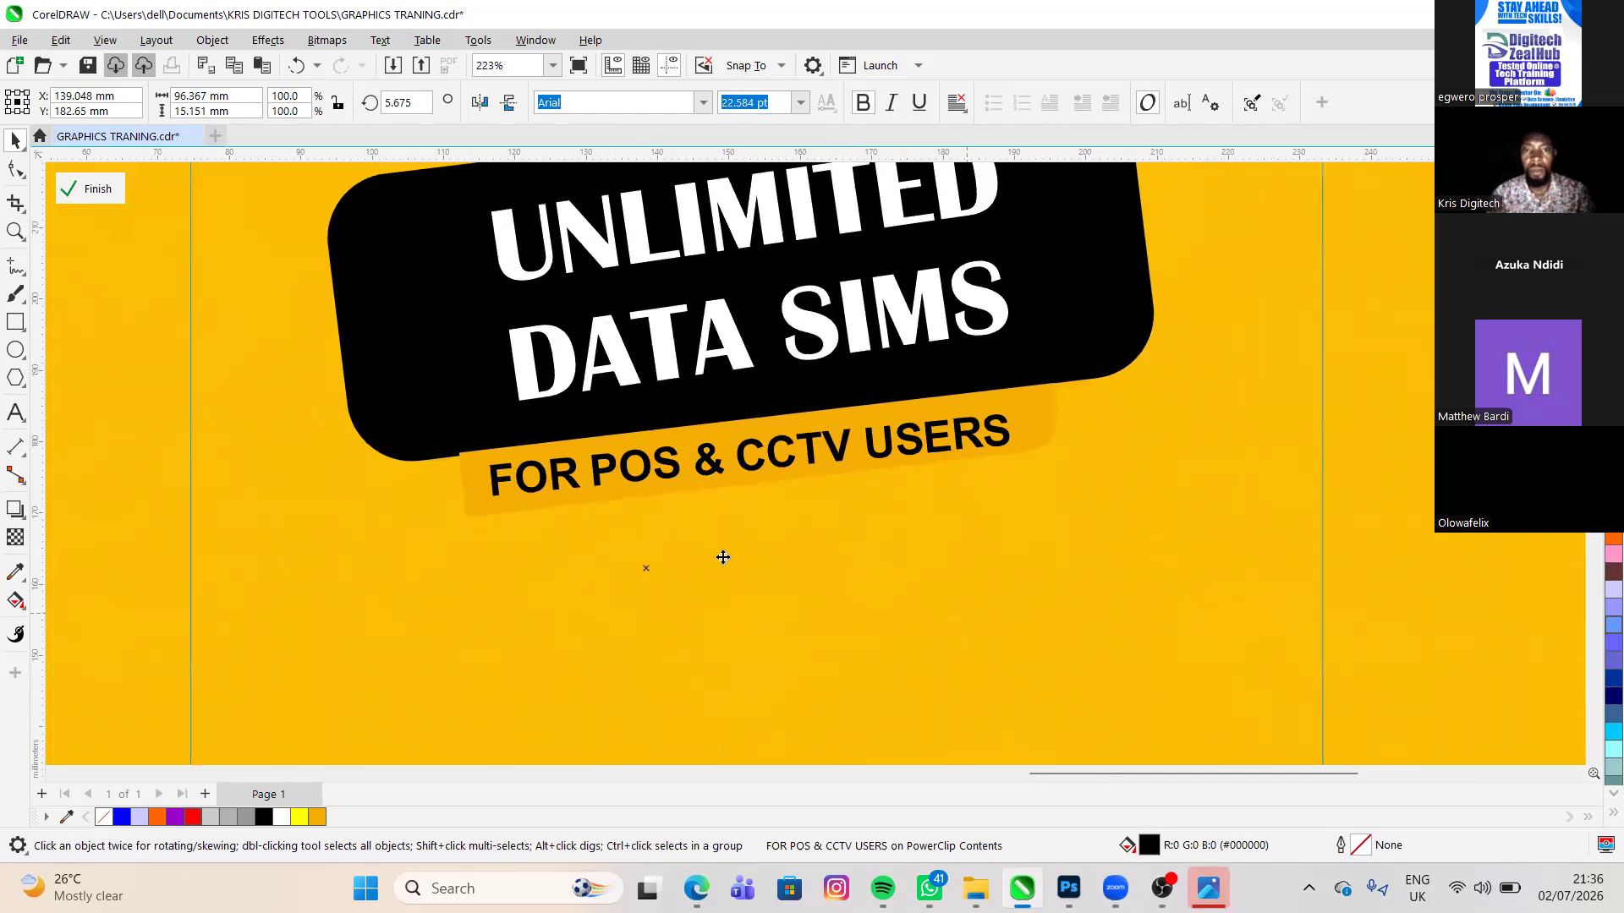
- Move the CCTV camera image from beside the reference flyer to the blank canvas beyond the POS terminal
{"action": "scroll", "coordinate": [723, 558], "scroll_direction": "down", "scroll_amount": 2}
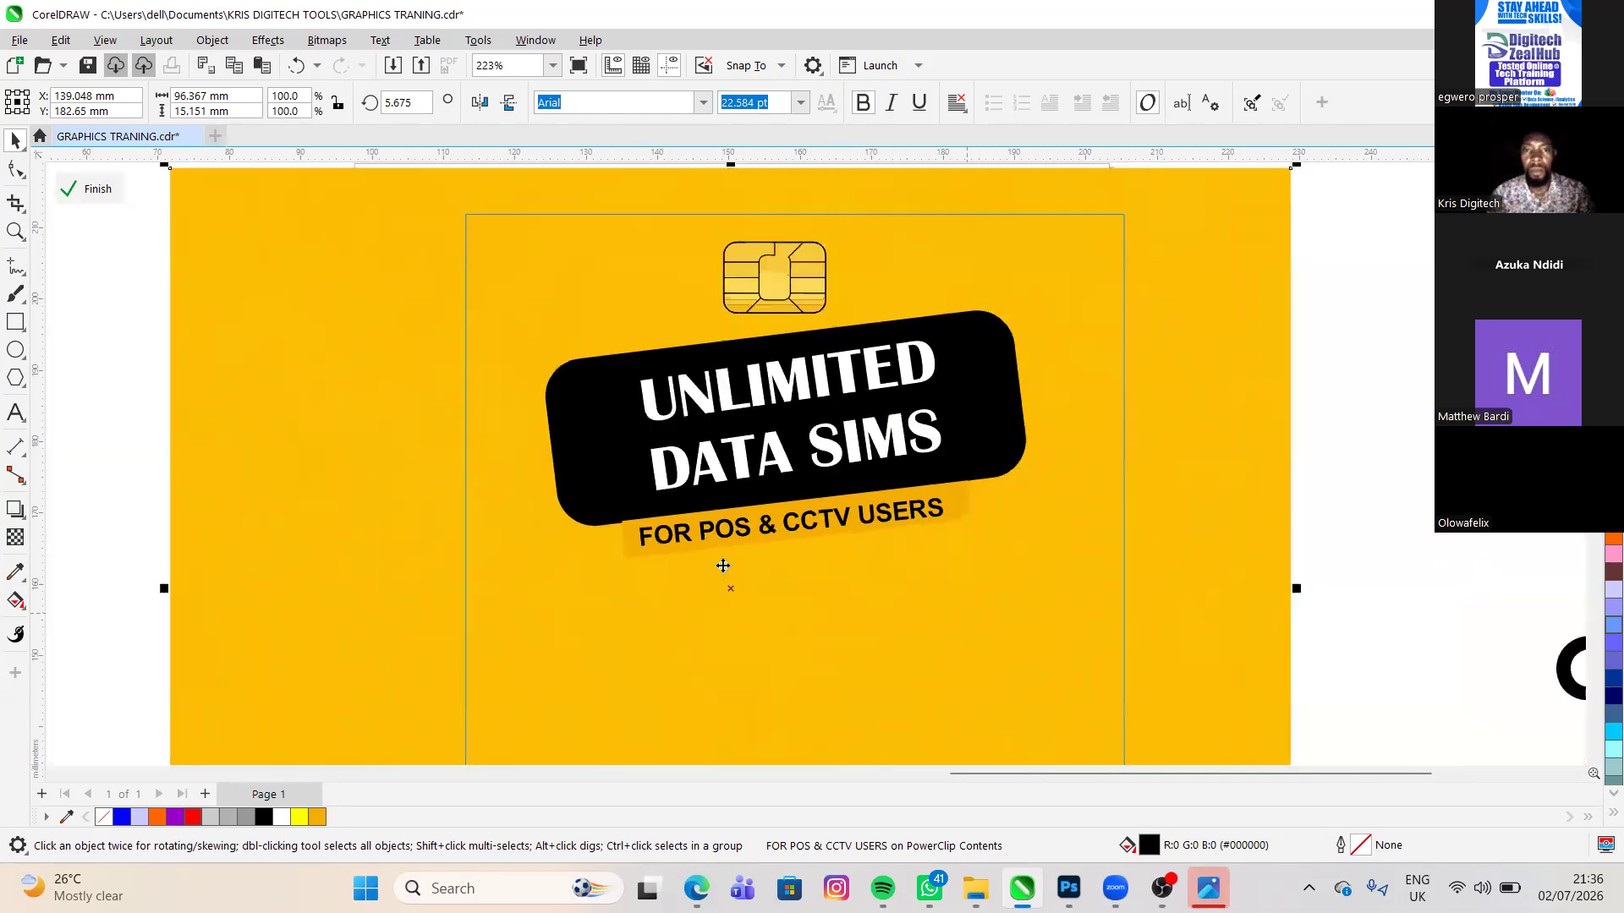
{"action": "scroll", "coordinate": [723, 566], "scroll_direction": "down", "scroll_amount": 1}
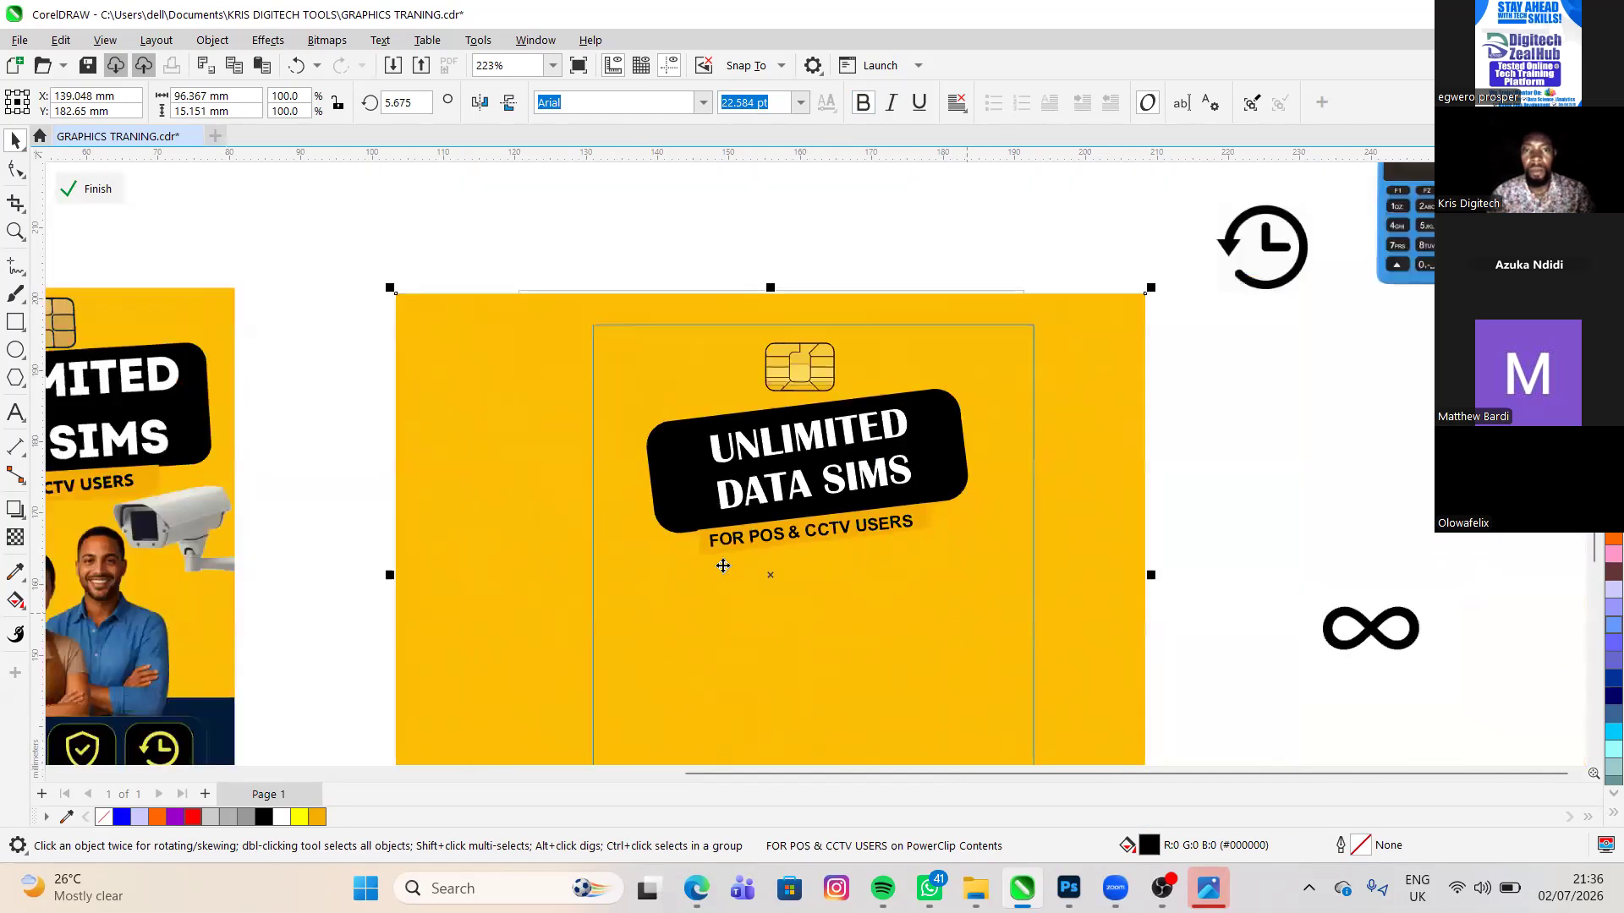
{"action": "scroll", "coordinate": [723, 566], "scroll_direction": "down", "scroll_amount": 1}
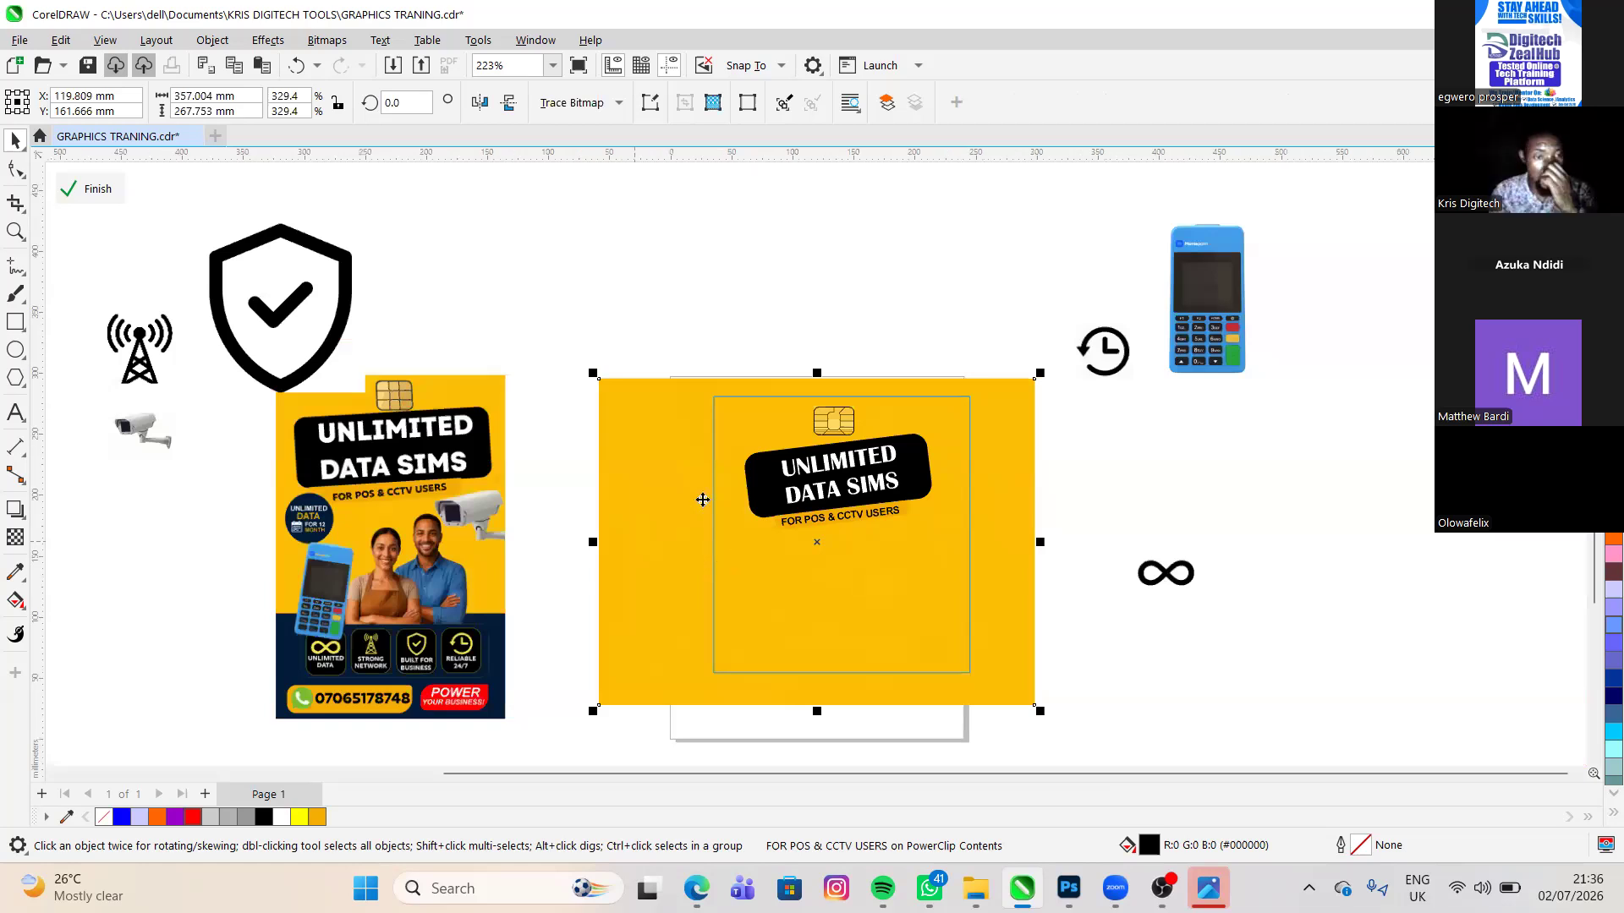
{"action": "scroll", "coordinate": [777, 358], "scroll_direction": "up", "scroll_amount": 1}
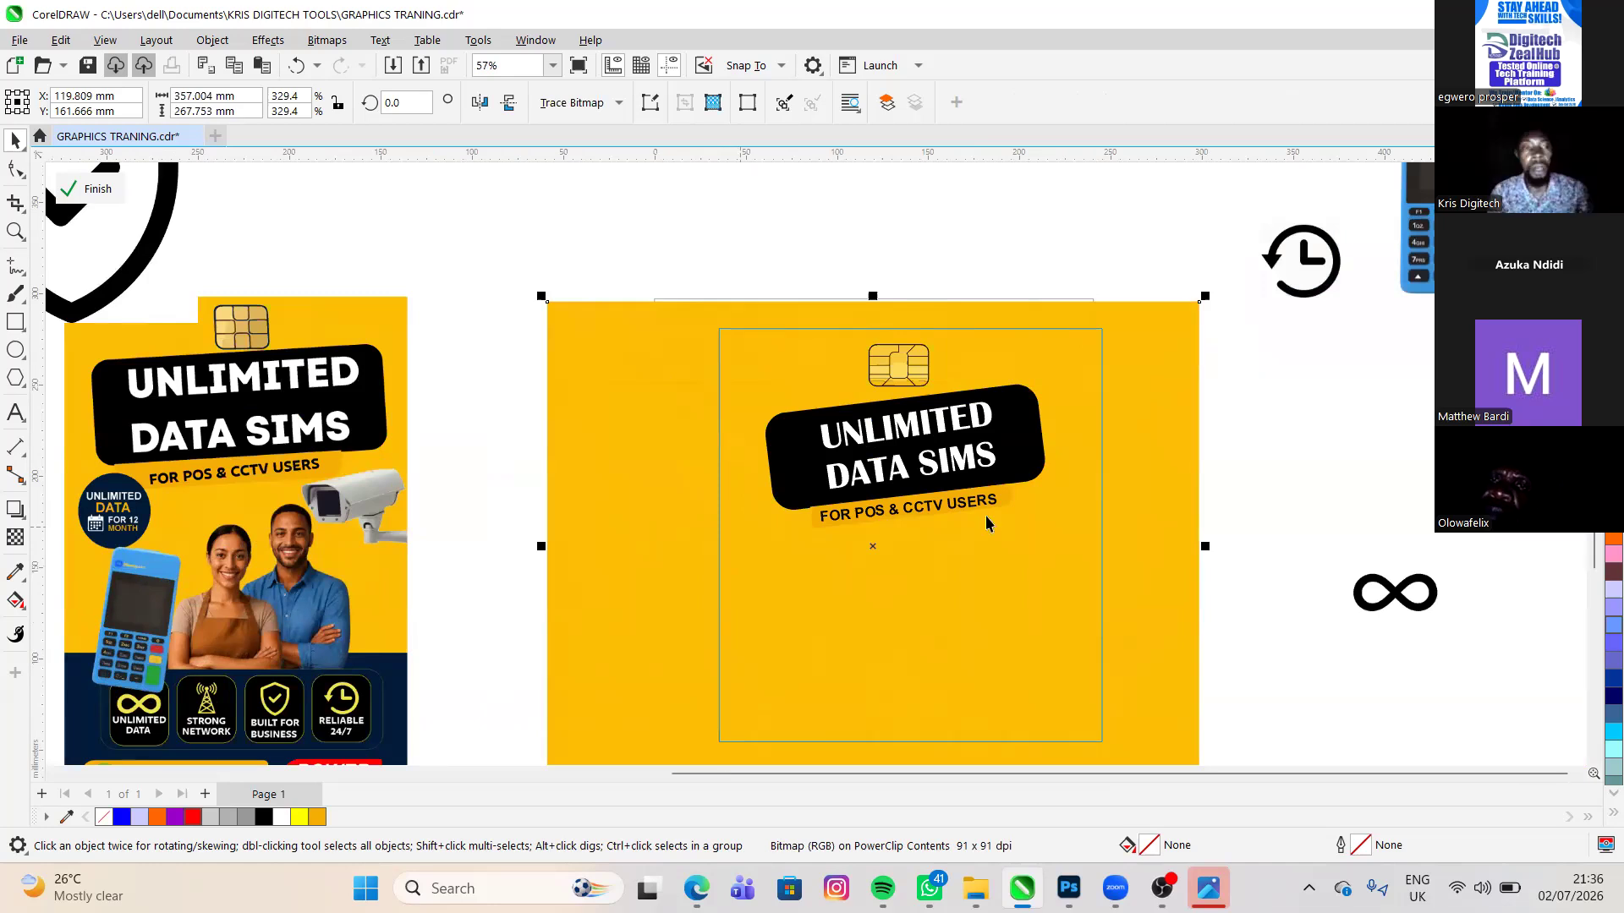
{"action": "scroll", "coordinate": [1018, 384], "scroll_direction": "down", "scroll_amount": 4}
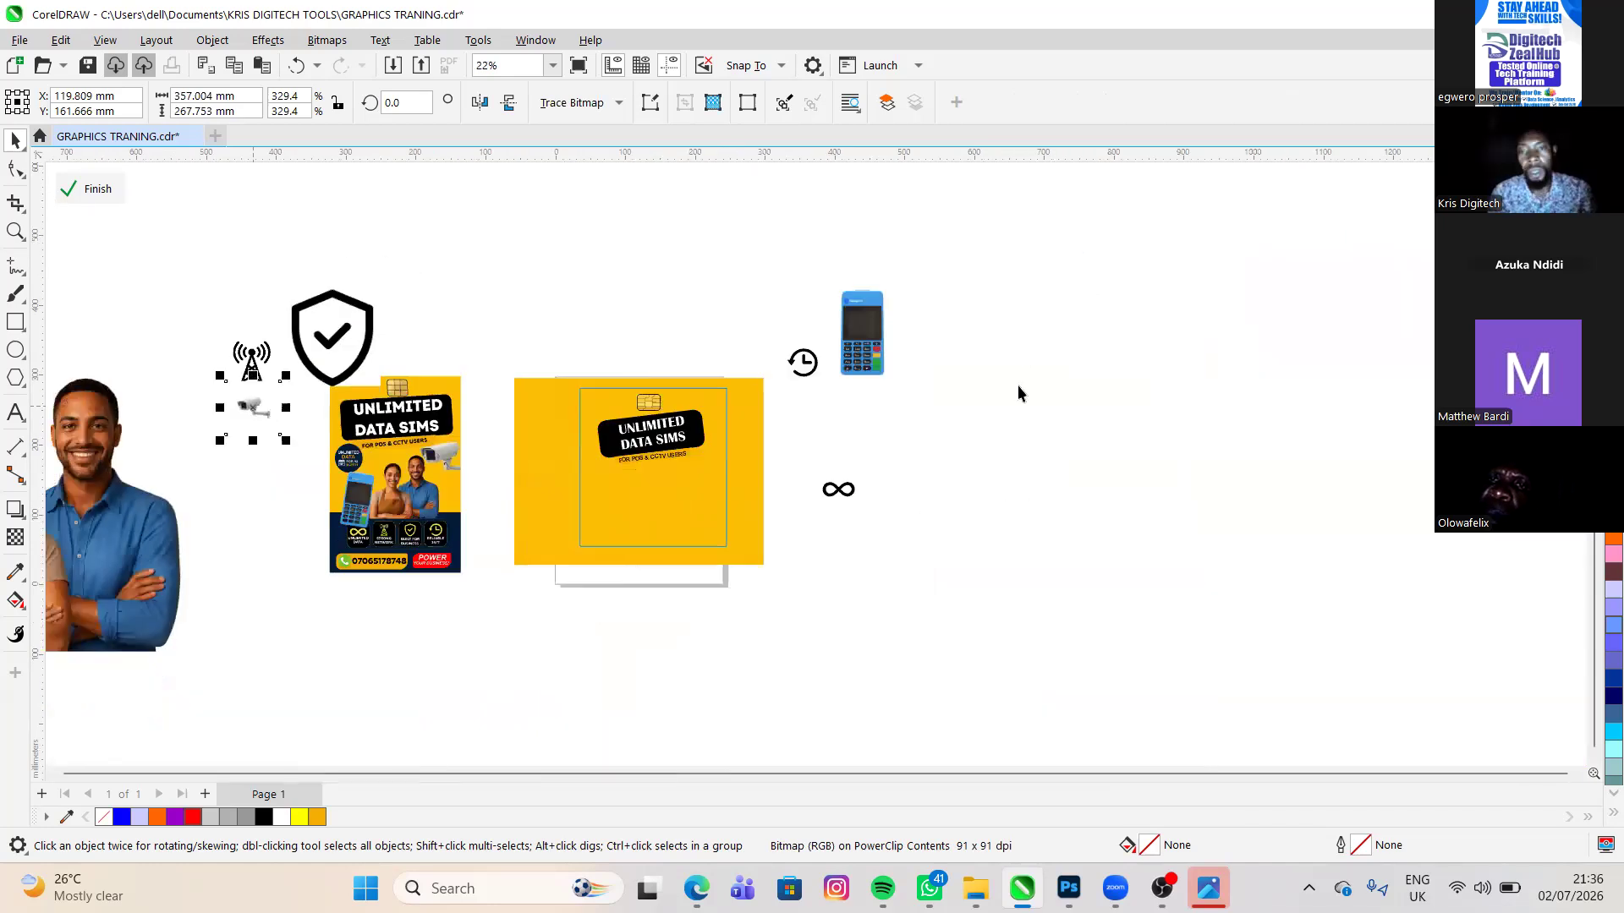
{"action": "left_click_drag", "start_coordinate": [253, 407], "coordinate": [1072, 355]}
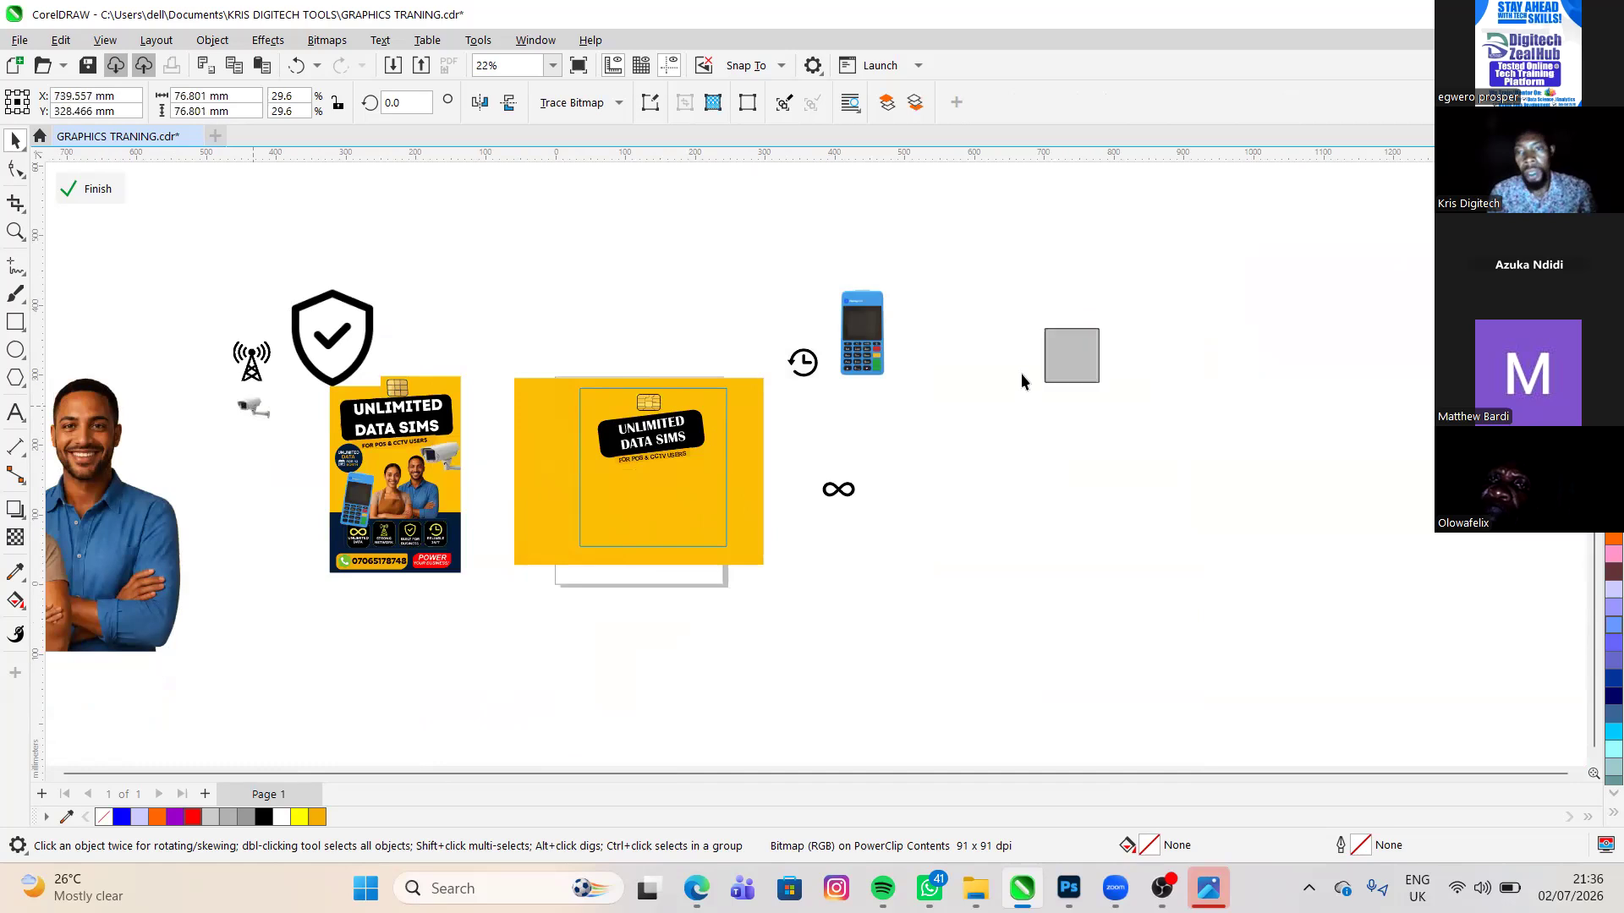
{"action": "scroll", "coordinate": [1022, 373], "scroll_direction": "up", "scroll_amount": 1}
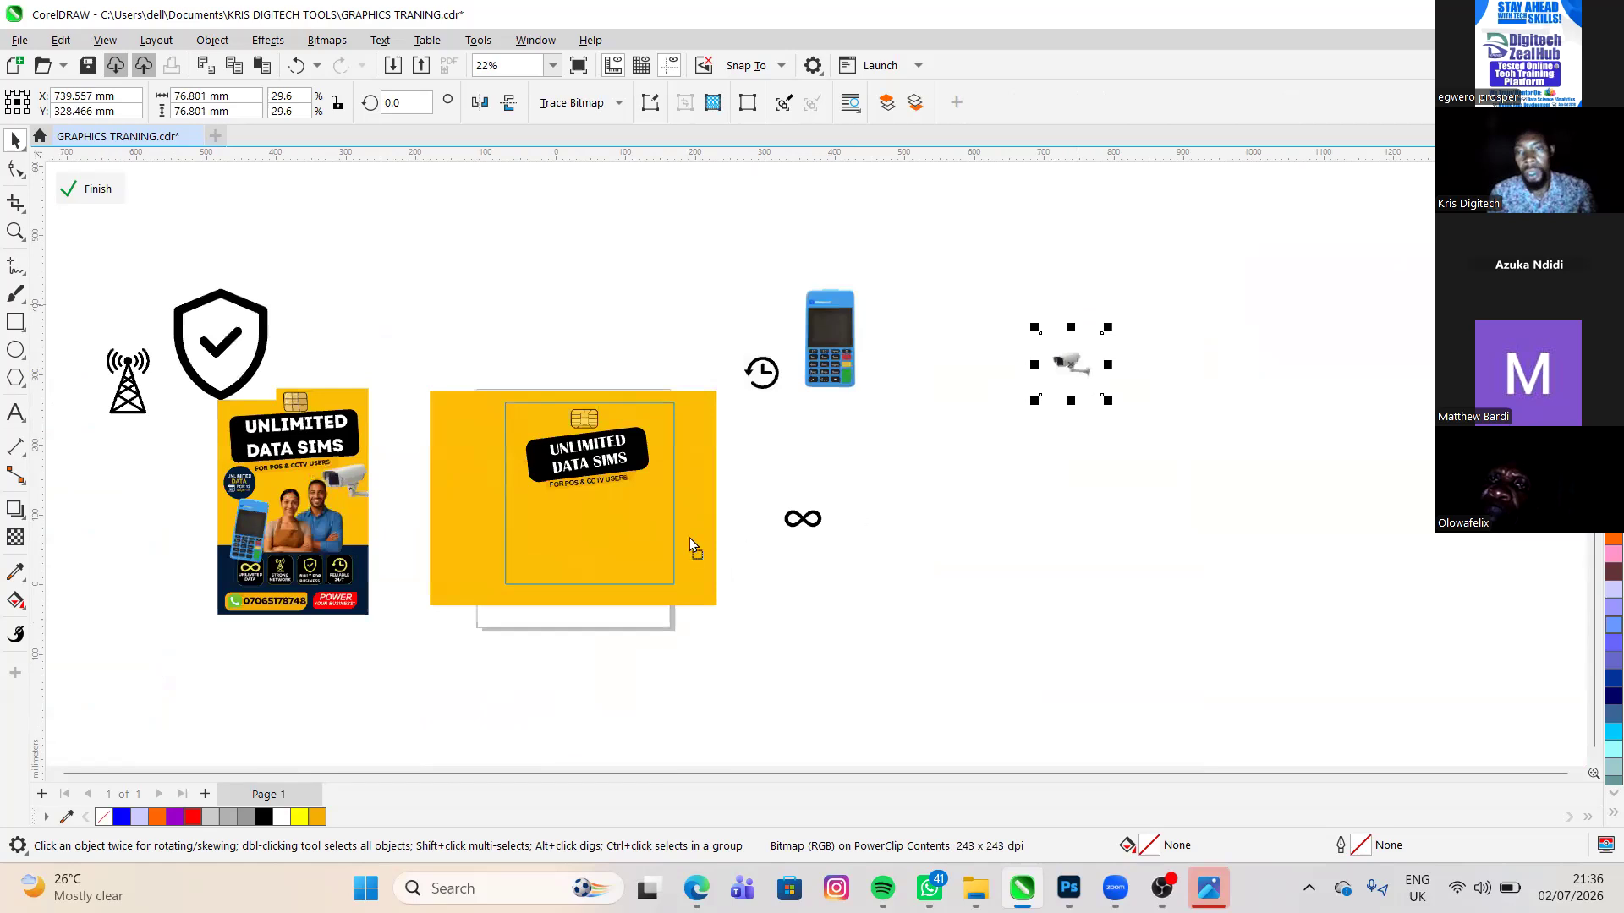
{"action": "scroll", "coordinate": [685, 535], "scroll_direction": "up", "scroll_amount": 1}
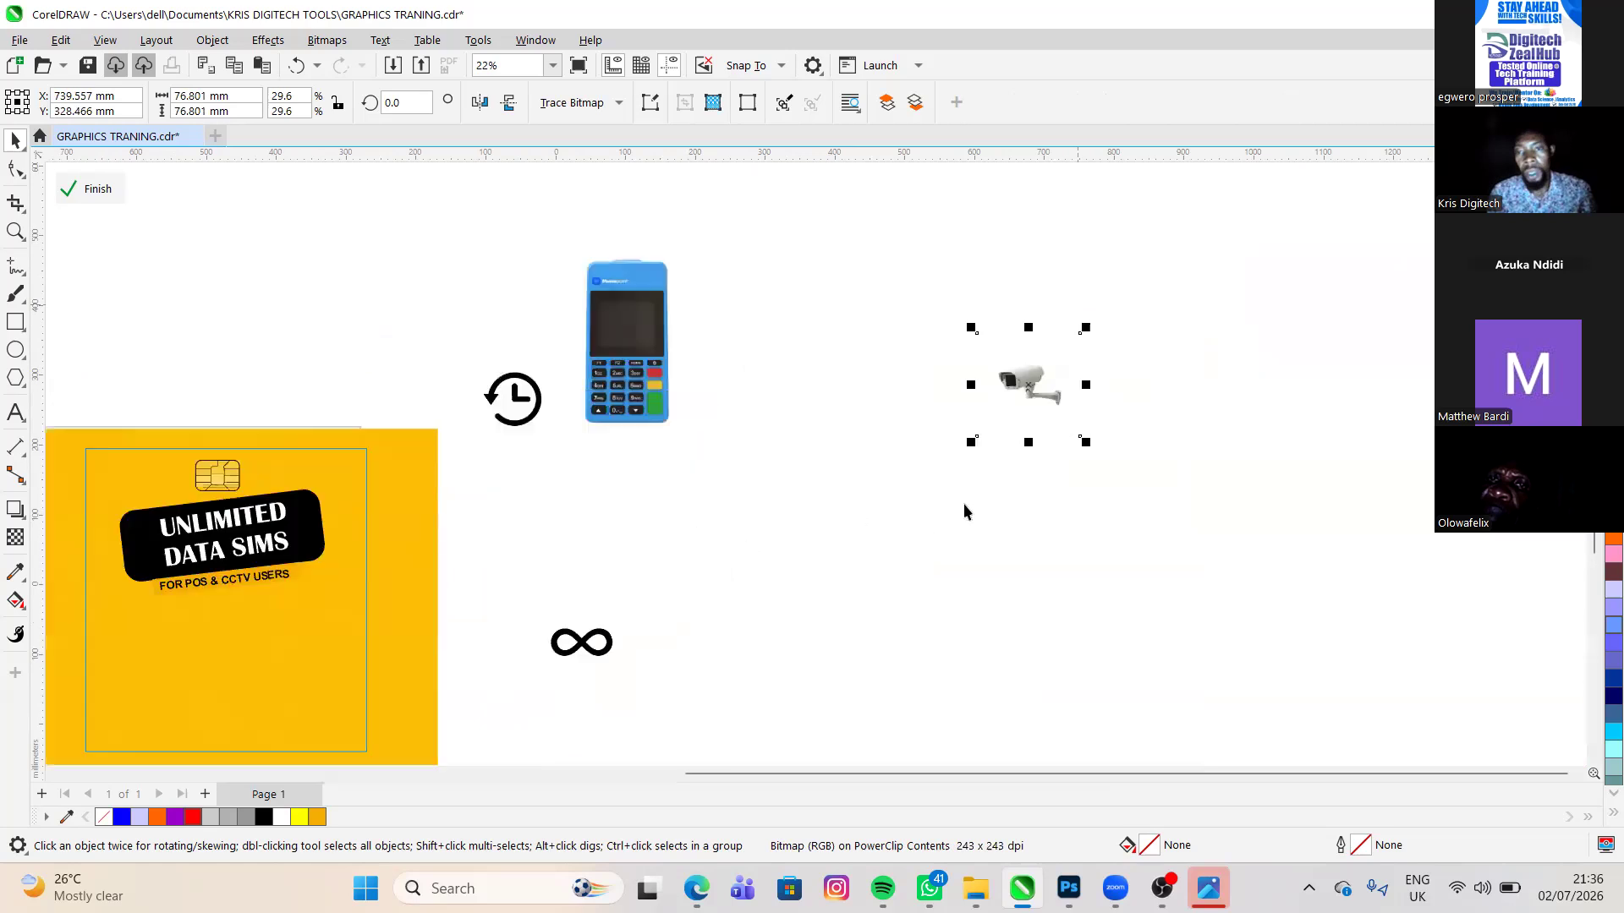
{"action": "scroll", "coordinate": [962, 504], "scroll_direction": "up", "scroll_amount": 1}
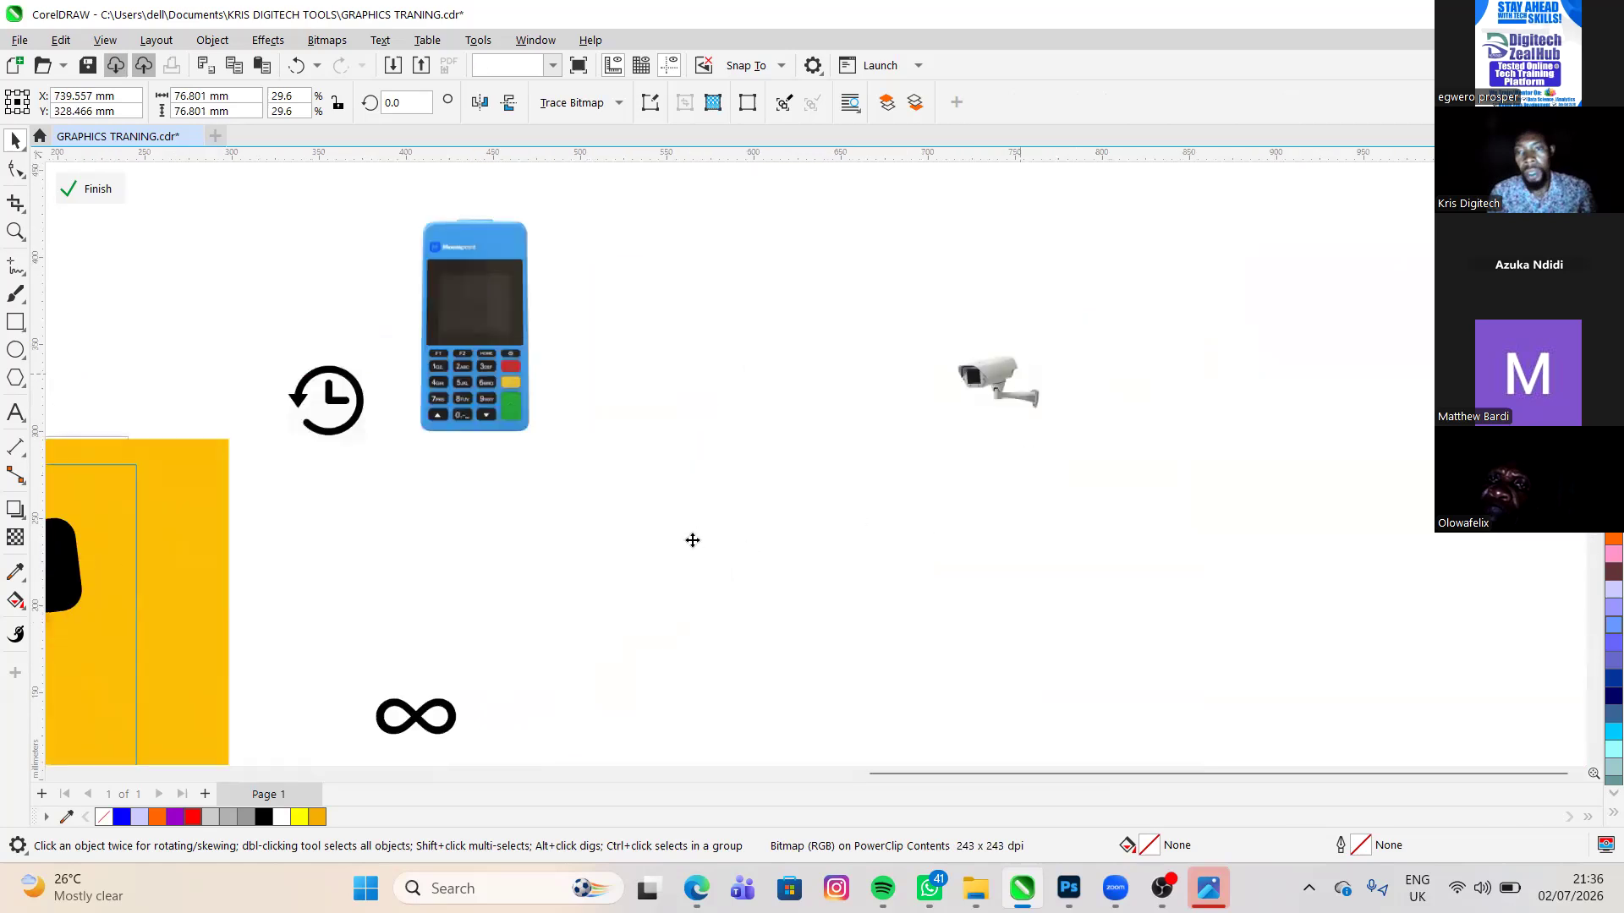
- Try the CCTV camera image on the yellow flyer below the subheading and move it back off onto the blank canvas
{"action": "scroll", "coordinate": [1020, 374], "scroll_direction": "down", "scroll_amount": 2}
{"action": "left_click_drag", "start_coordinate": [1097, 386], "coordinate": [682, 526]}
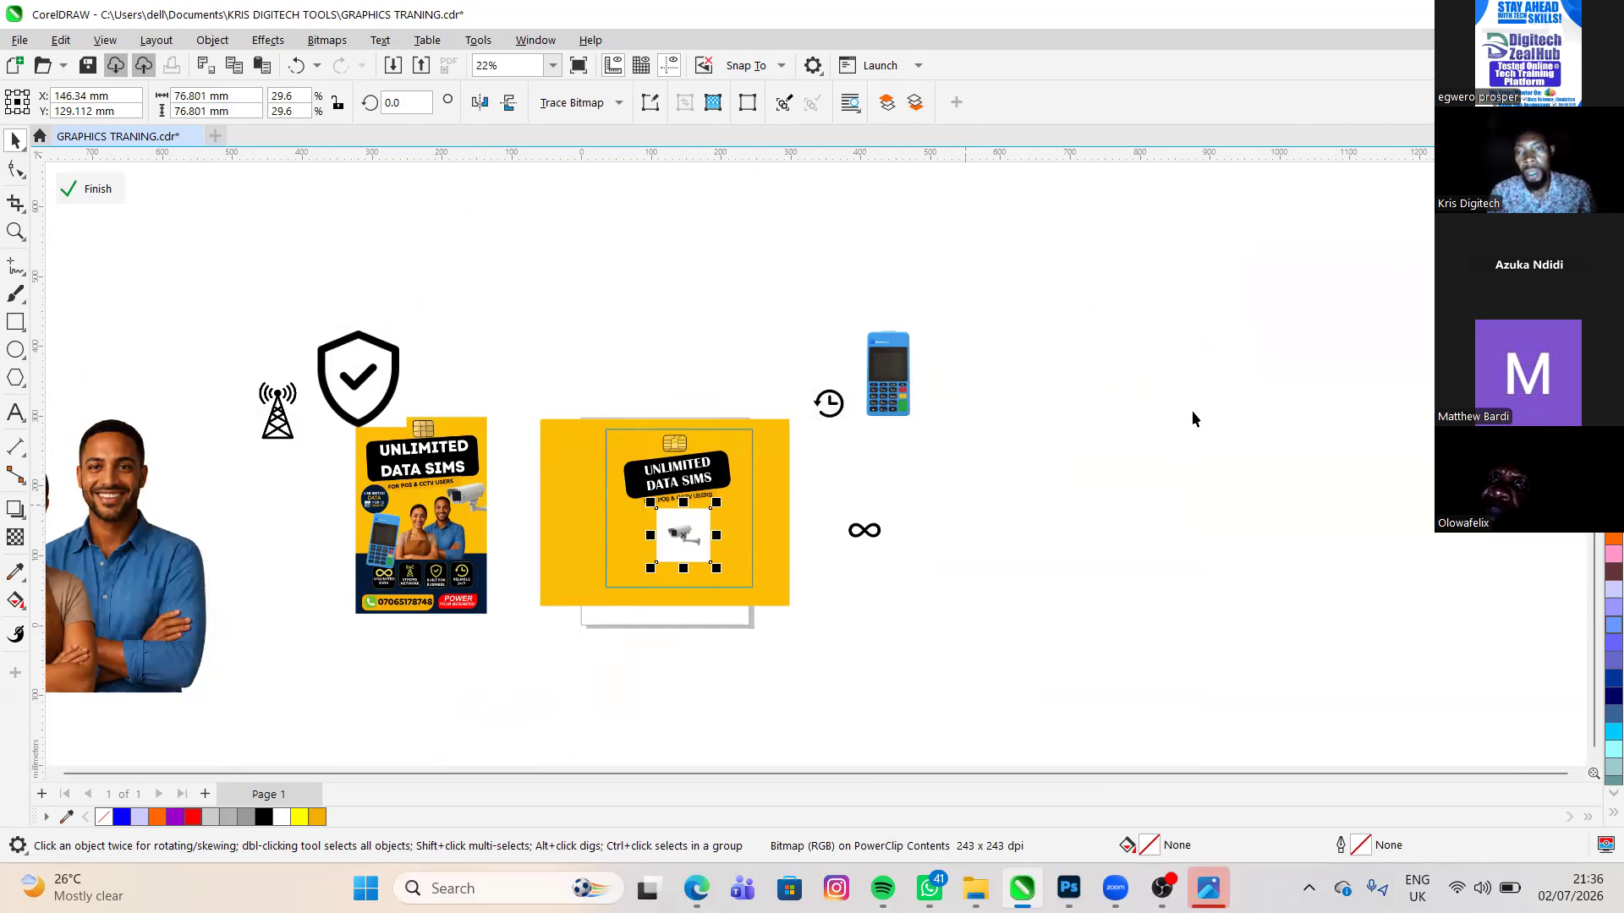
{"action": "scroll", "coordinate": [1153, 449], "scroll_direction": "up", "scroll_amount": 2}
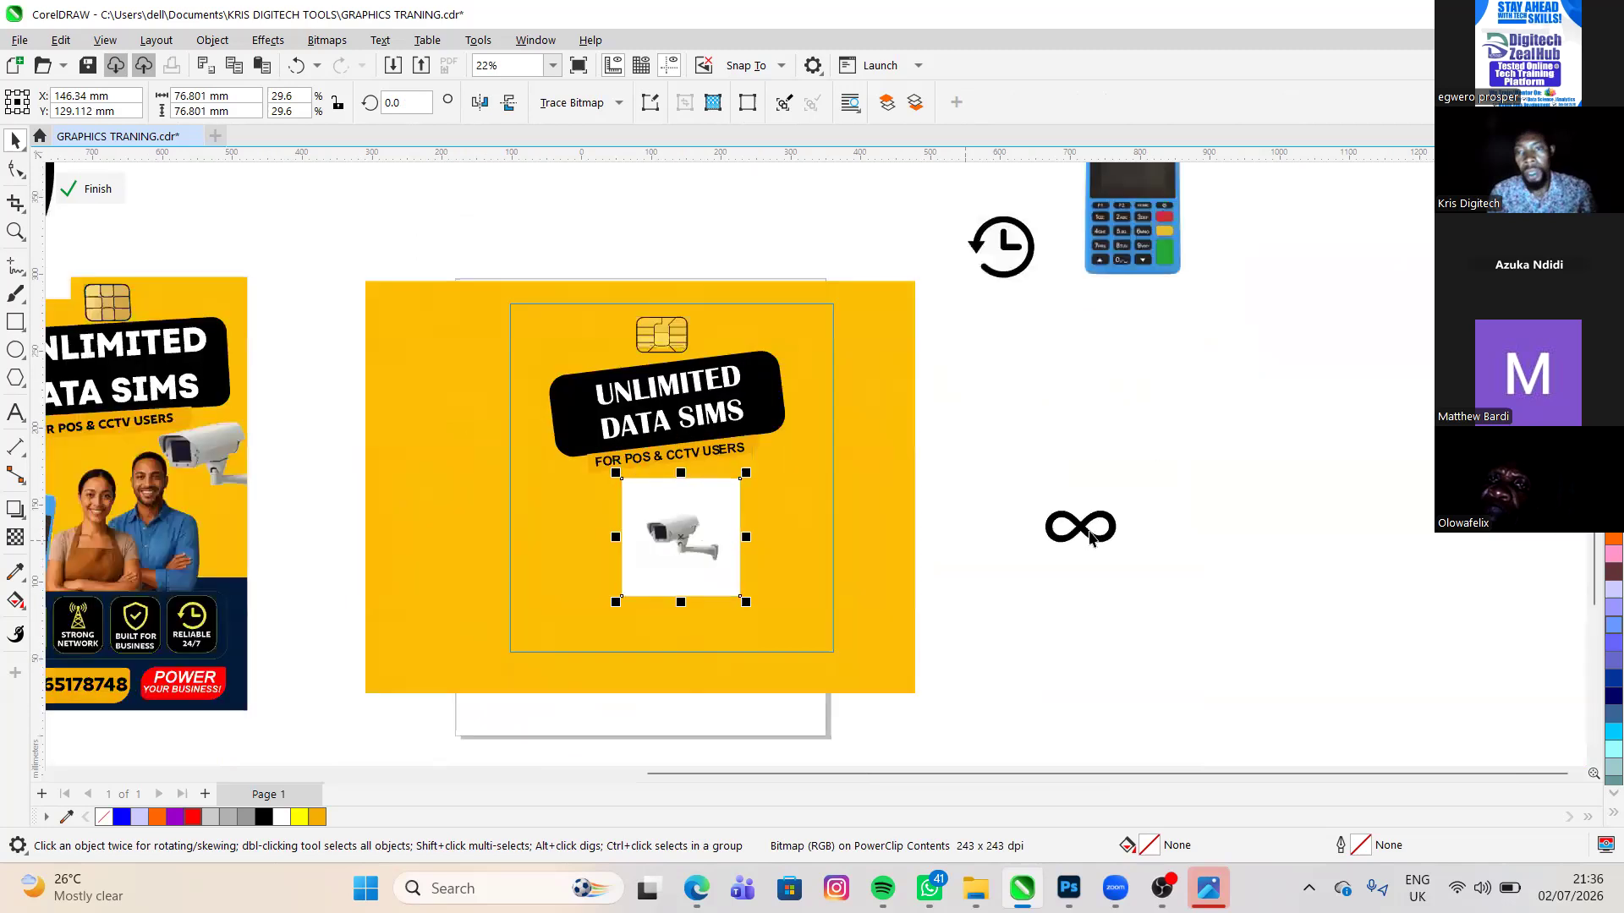
{"action": "left_click_drag", "start_coordinate": [680, 537], "coordinate": [760, 534]}
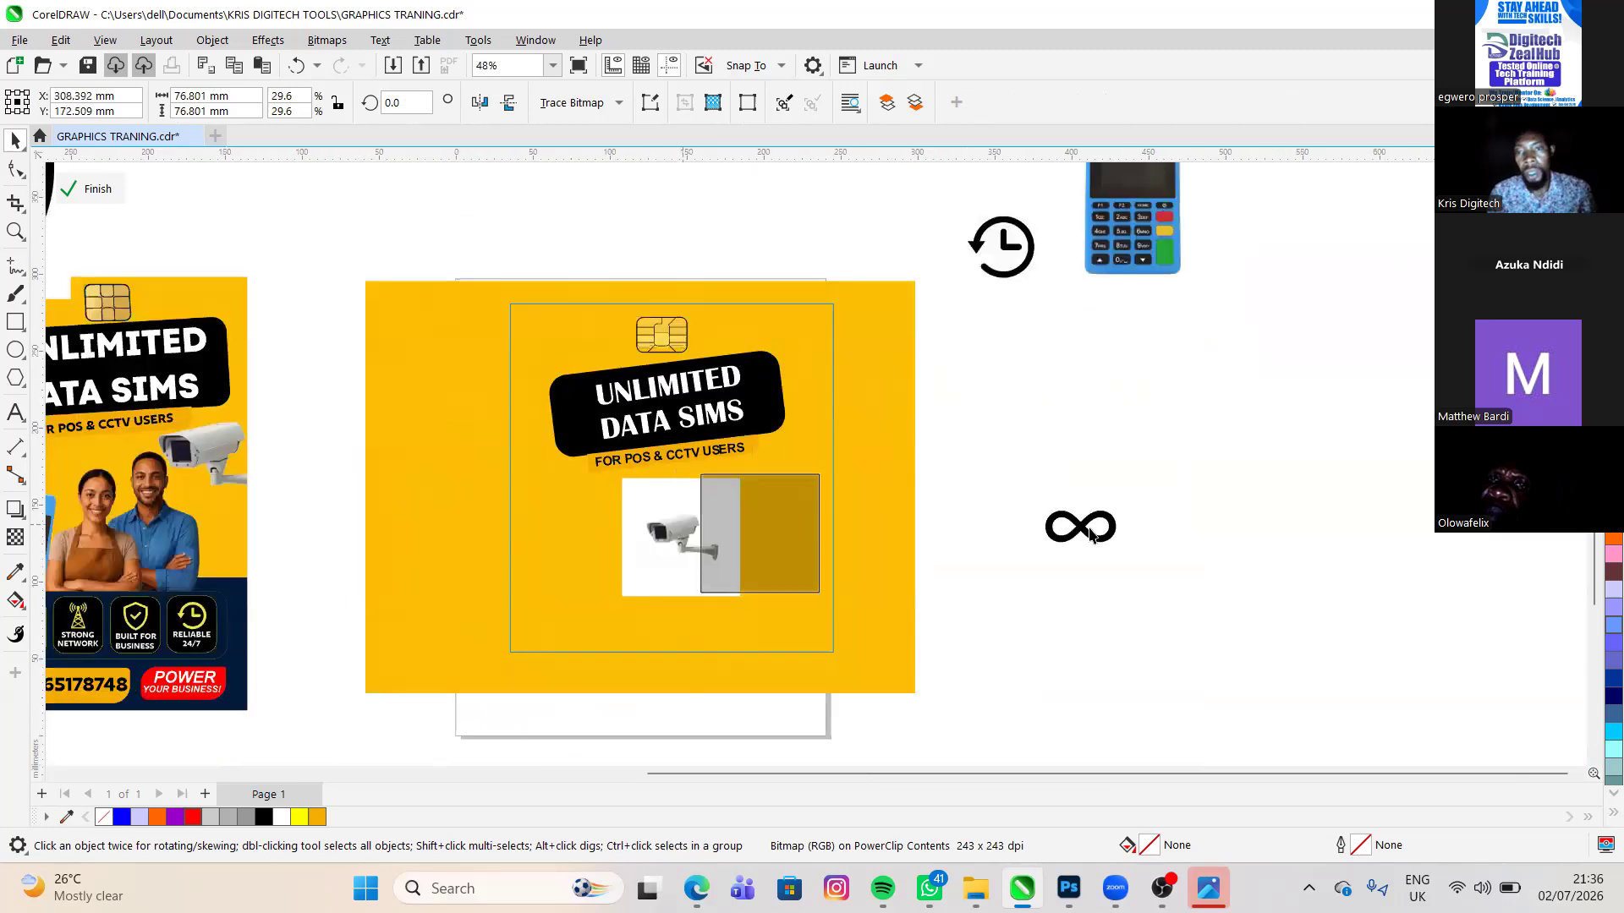
{"action": "left_click_drag", "start_coordinate": [1091, 533], "coordinate": [1202, 381]}
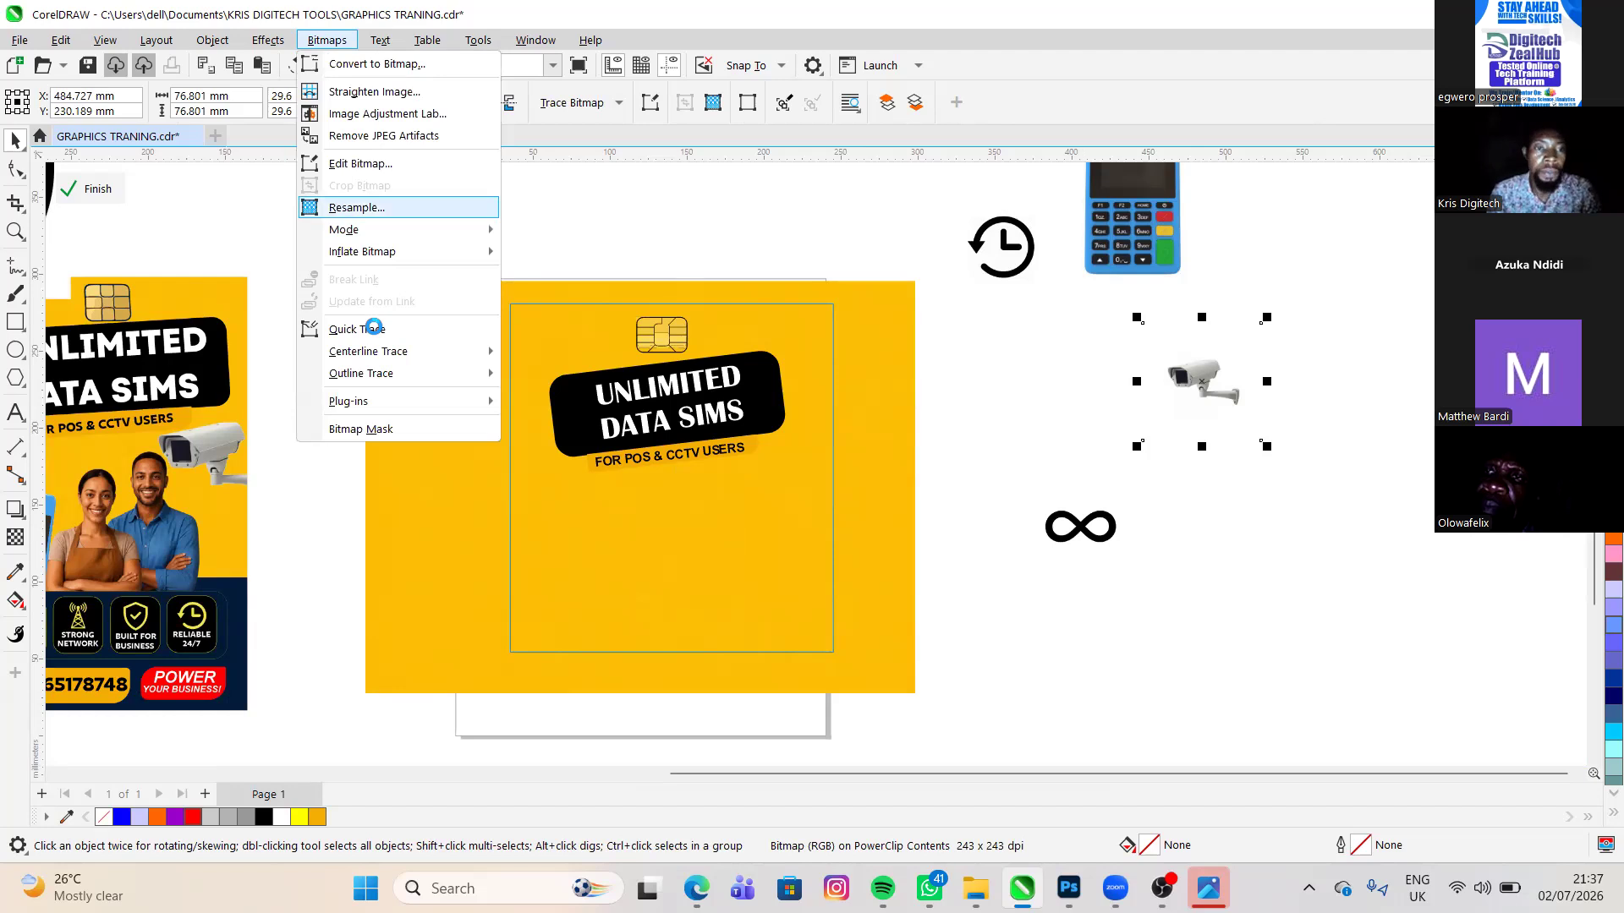
- Quick Trace the CCTV camera image, then ungroup the tracing and move it below the original bitmap
{"action": "left_click", "coordinate": [375, 330]}
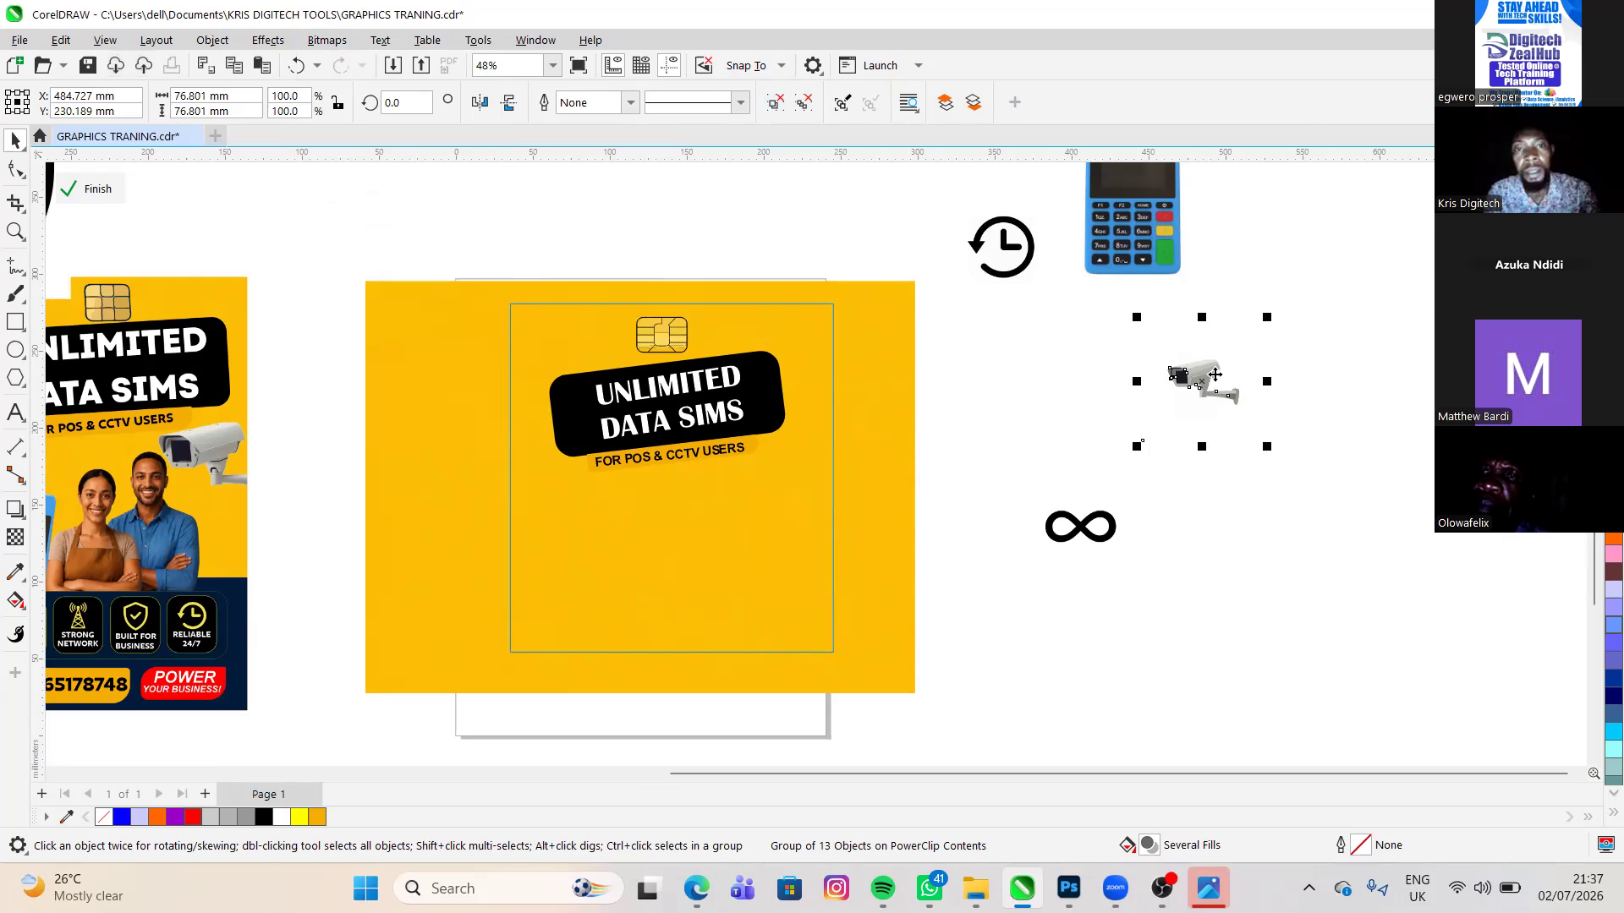
{"action": "key", "text": "ctrl+u"}
{"action": "mouse_move", "coordinate": [1216, 374]}
{"action": "left_mouse_down"}
{"action": "mouse_move", "coordinate": [1275, 540]}
{"action": "mouse_move", "coordinate": [1251, 627]}
{"action": "mouse_move", "coordinate": [1269, 574]}
{"action": "mouse_move", "coordinate": [1240, 592]}
{"action": "left_mouse_up"}
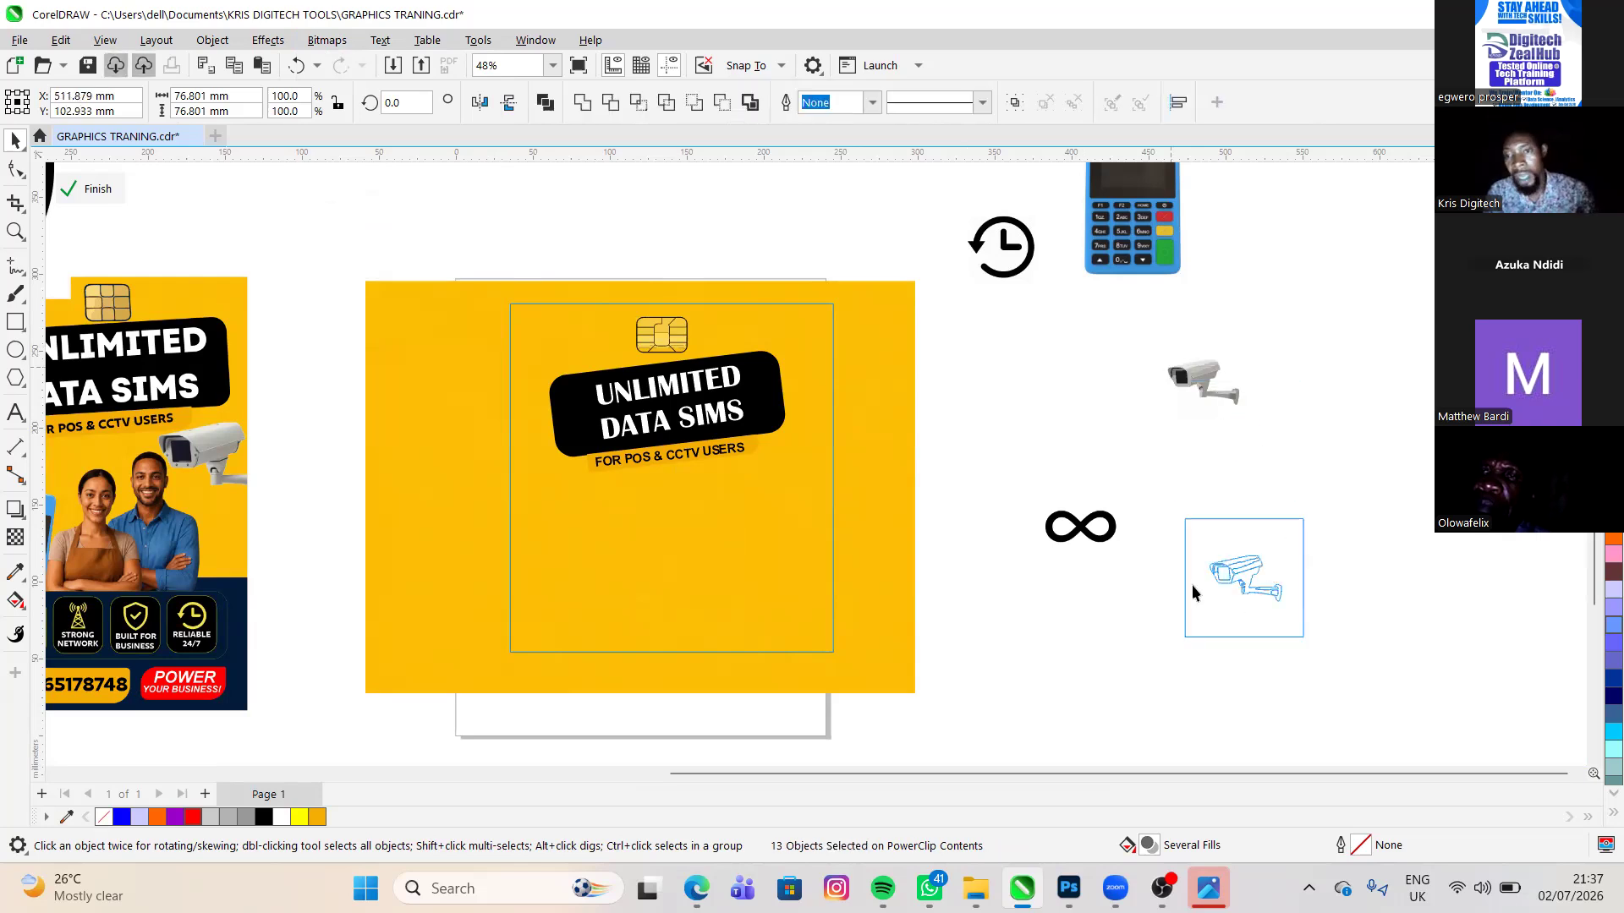
- Delete the original CCTV camera bitmap and inspect the detail of the traced camera up close
{"action": "key", "text": "Escape"}
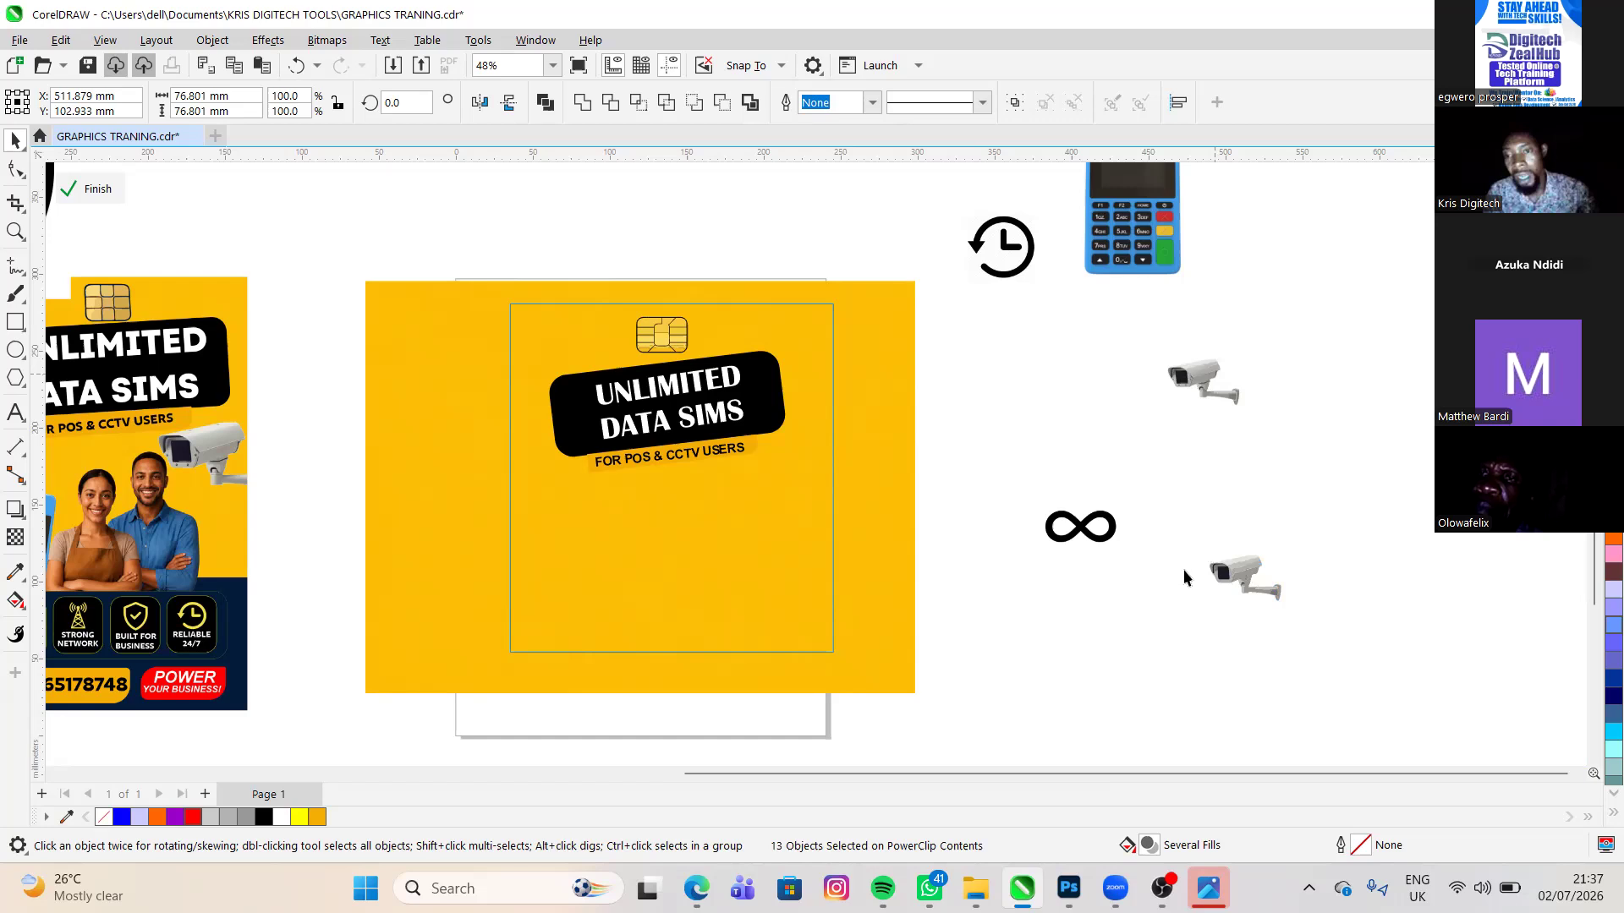
{"action": "key", "text": "Delete"}
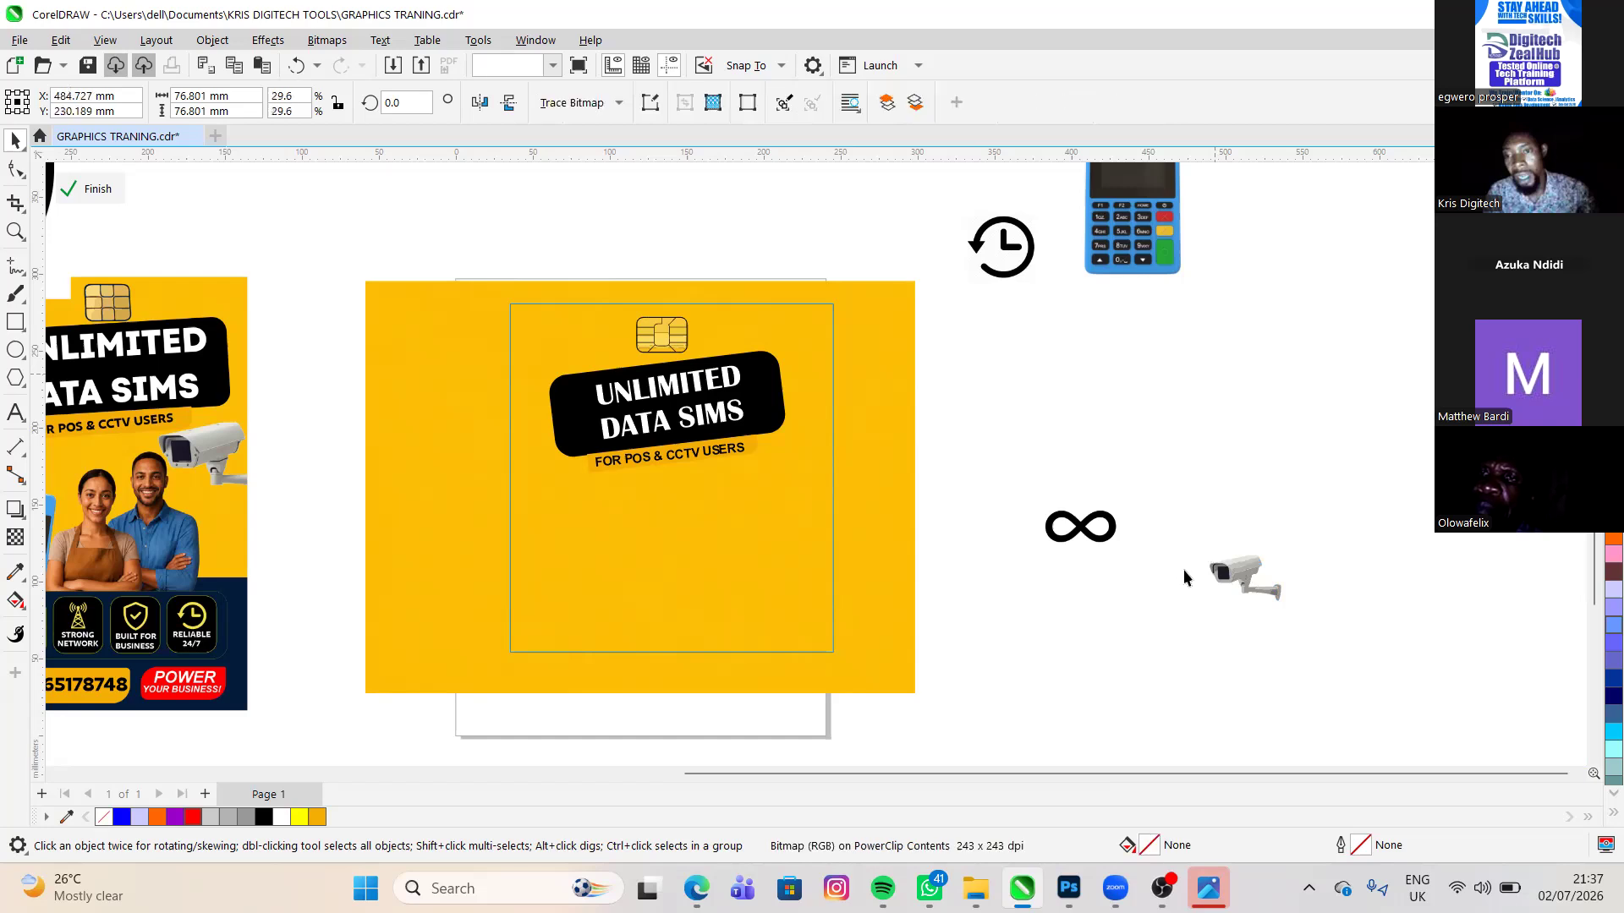
{"action": "scroll", "coordinate": [1184, 570], "scroll_direction": "up", "scroll_amount": 3}
{"action": "scroll", "coordinate": [1156, 554], "scroll_direction": "up", "scroll_amount": 3}
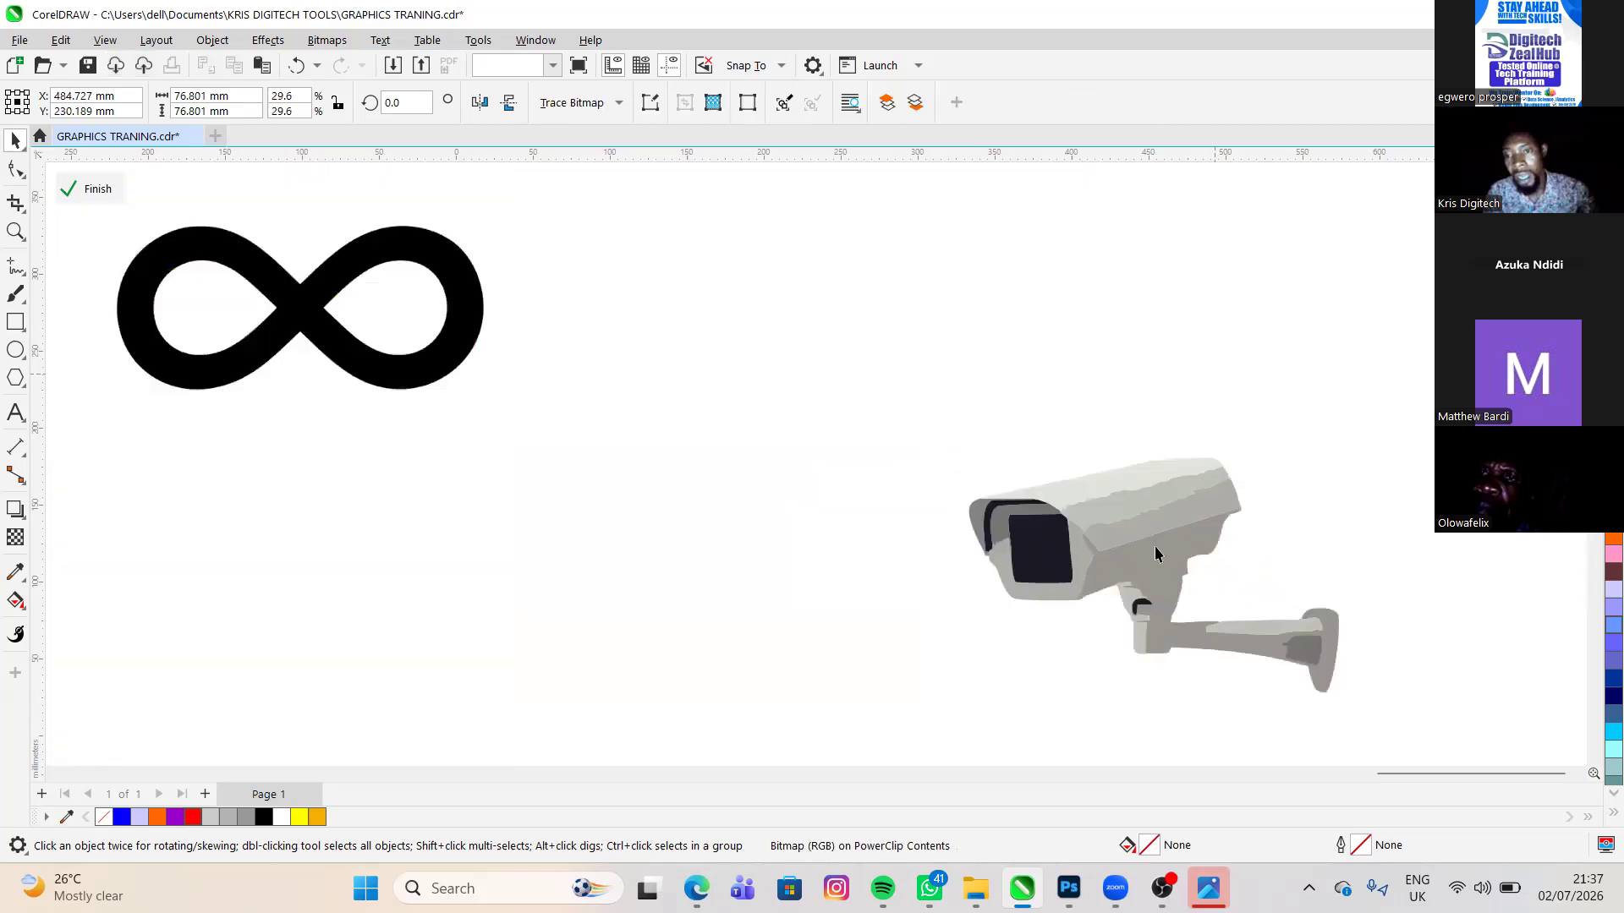
{"action": "scroll", "coordinate": [1157, 554], "scroll_direction": "up", "scroll_amount": 1}
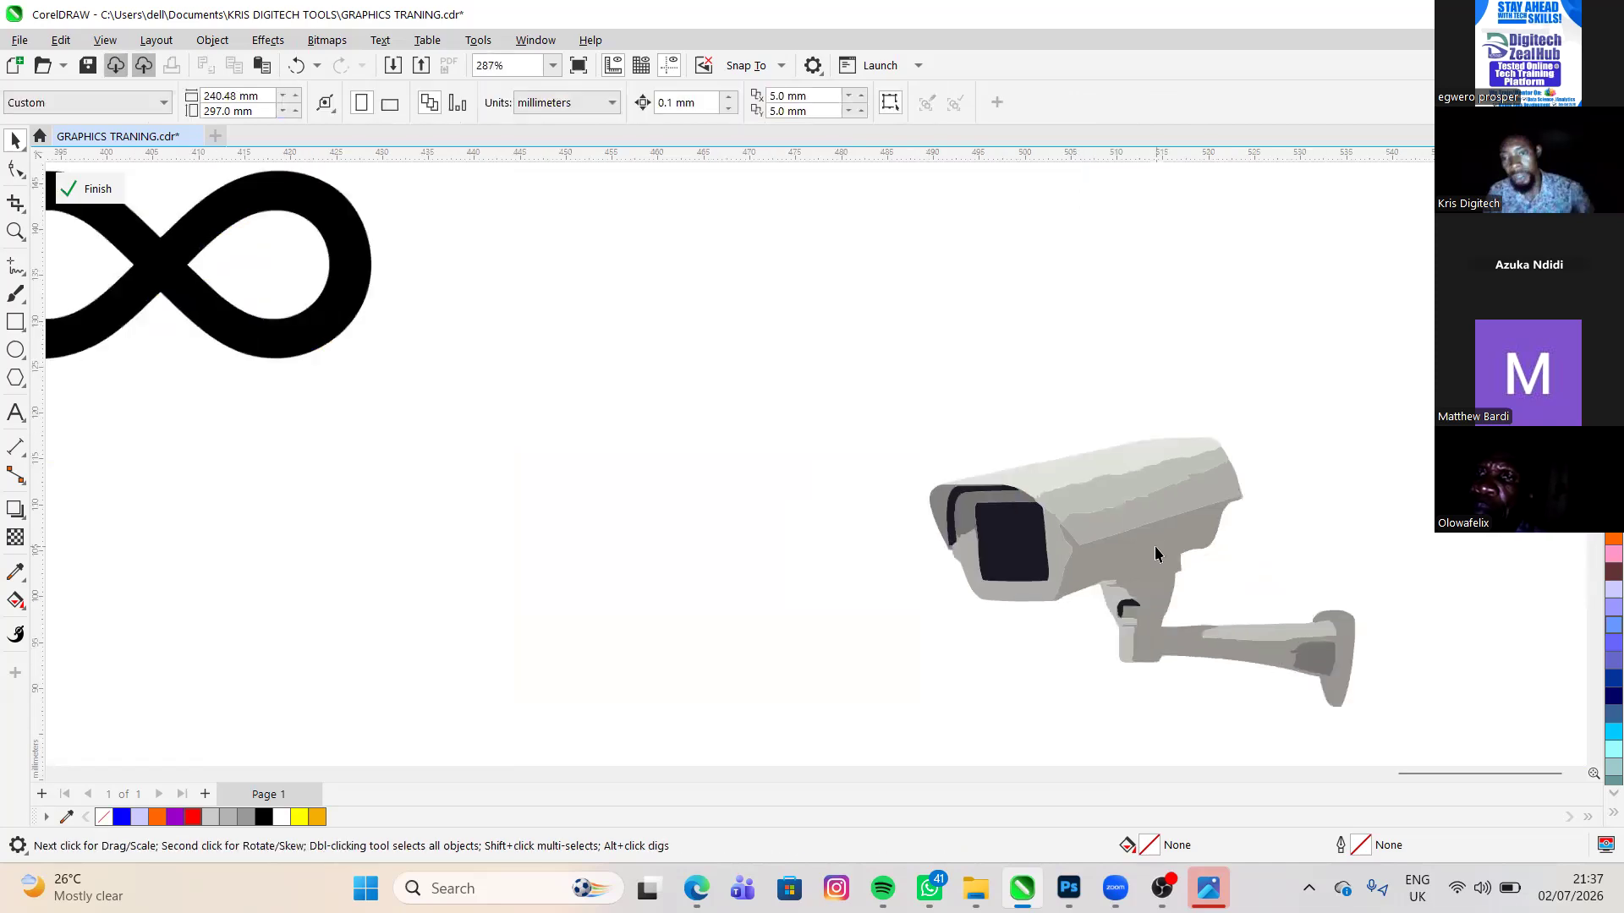
{"action": "scroll", "coordinate": [1157, 554], "scroll_direction": "up", "scroll_amount": 1}
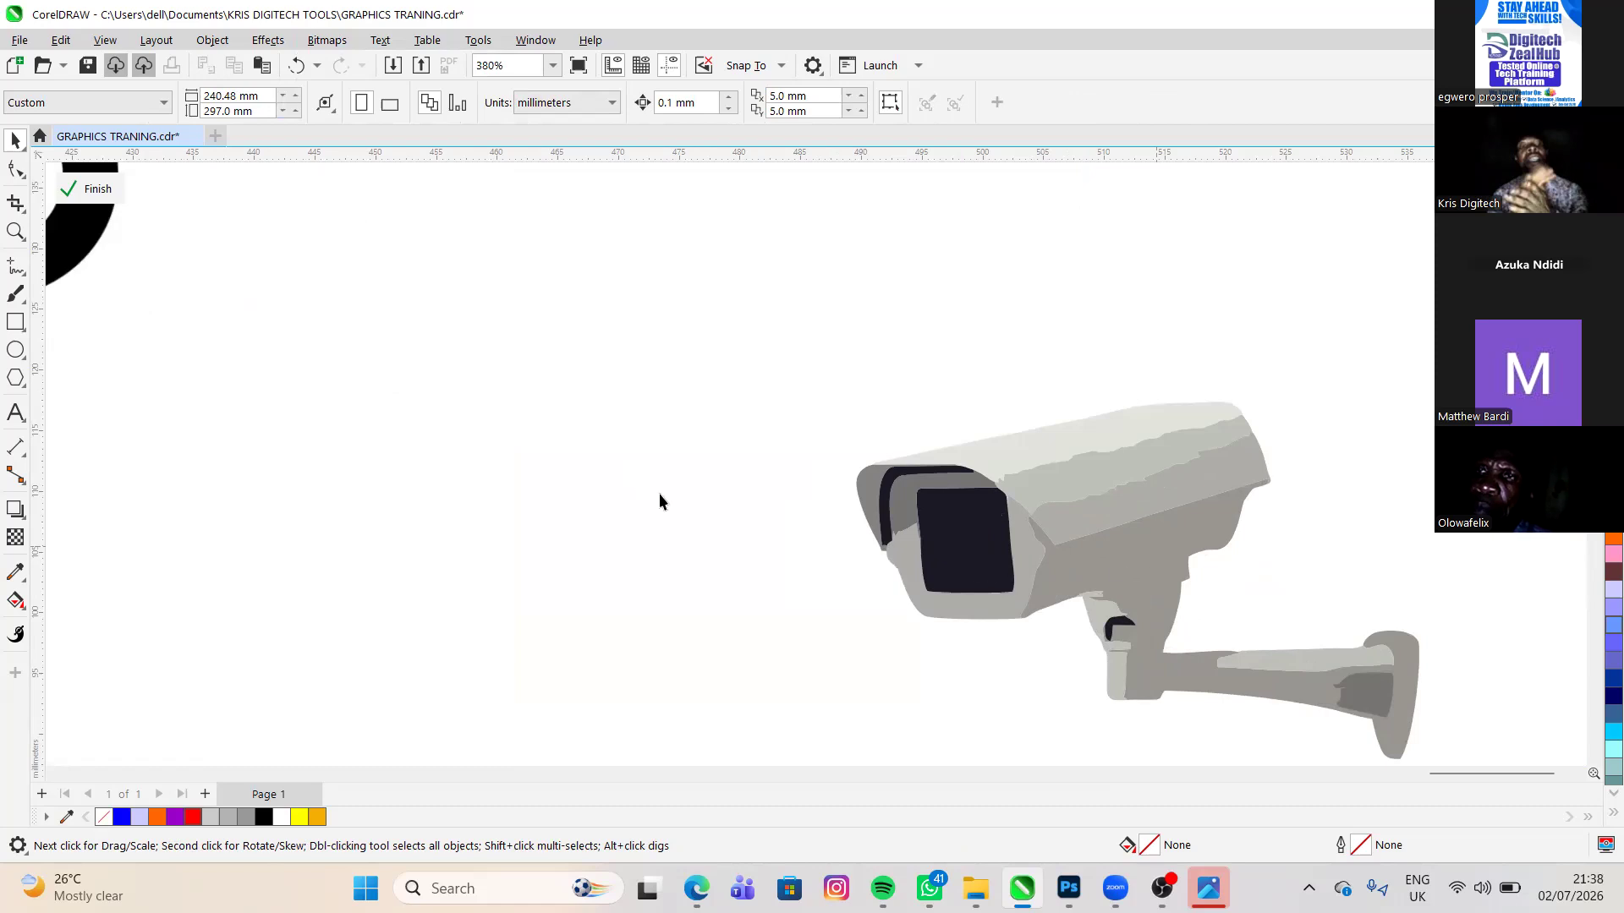
- Undo the deletion of the original CCTV camera bitmap and the tracing made from it
{"action": "scroll", "coordinate": [967, 560], "scroll_direction": "down", "scroll_amount": 1}
{"action": "key", "text": "ctrl+z"}
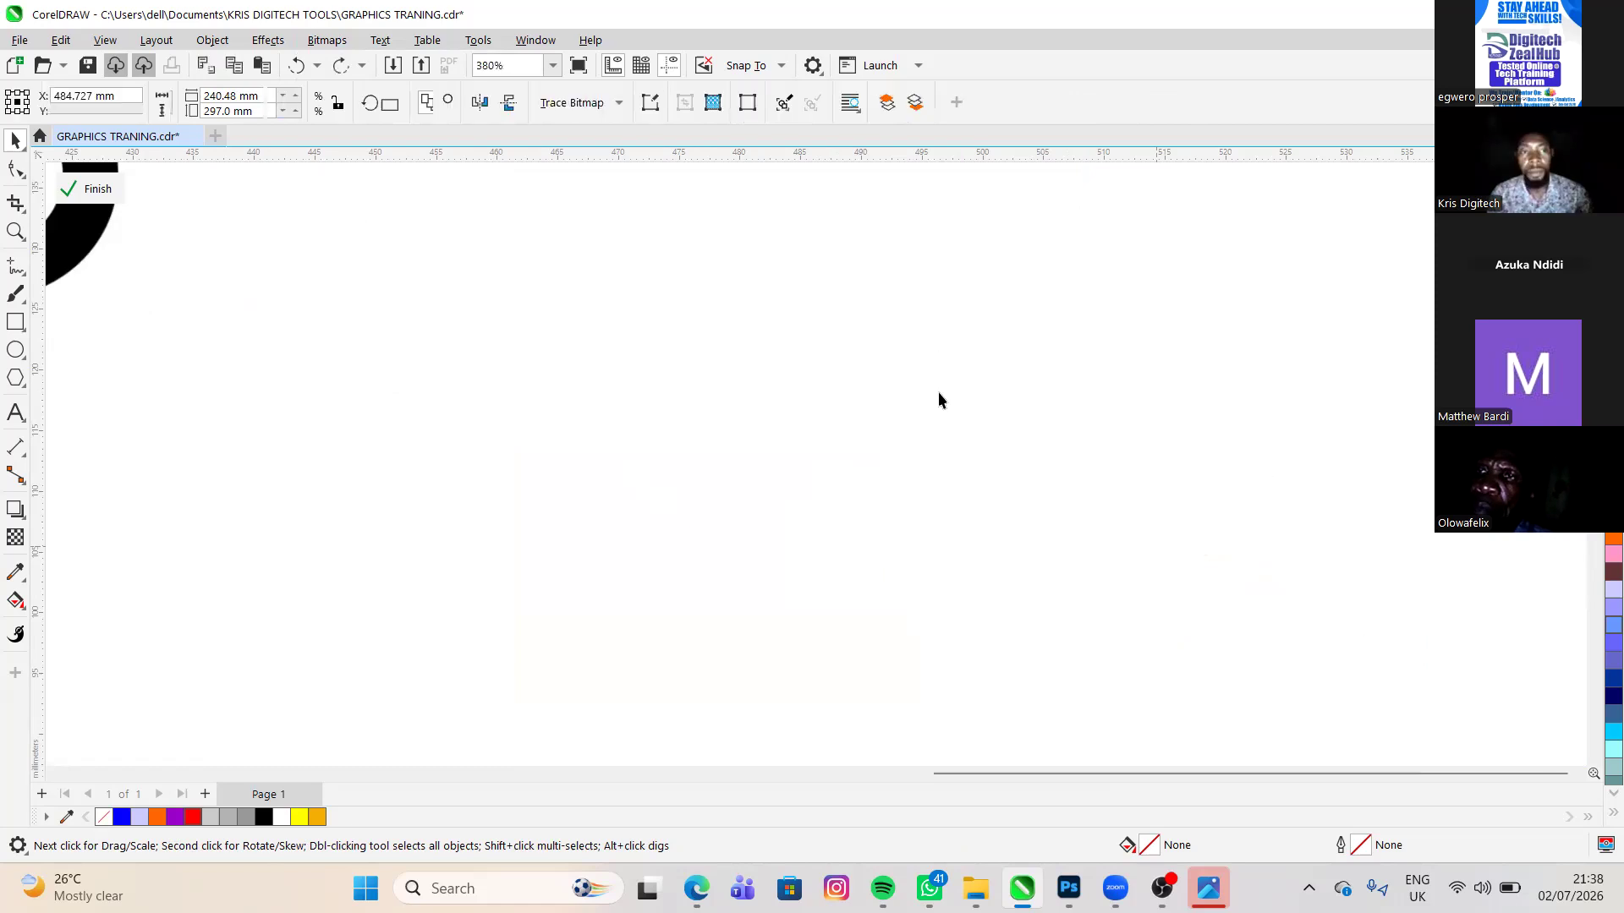
{"action": "key", "text": "ctrl+z"}
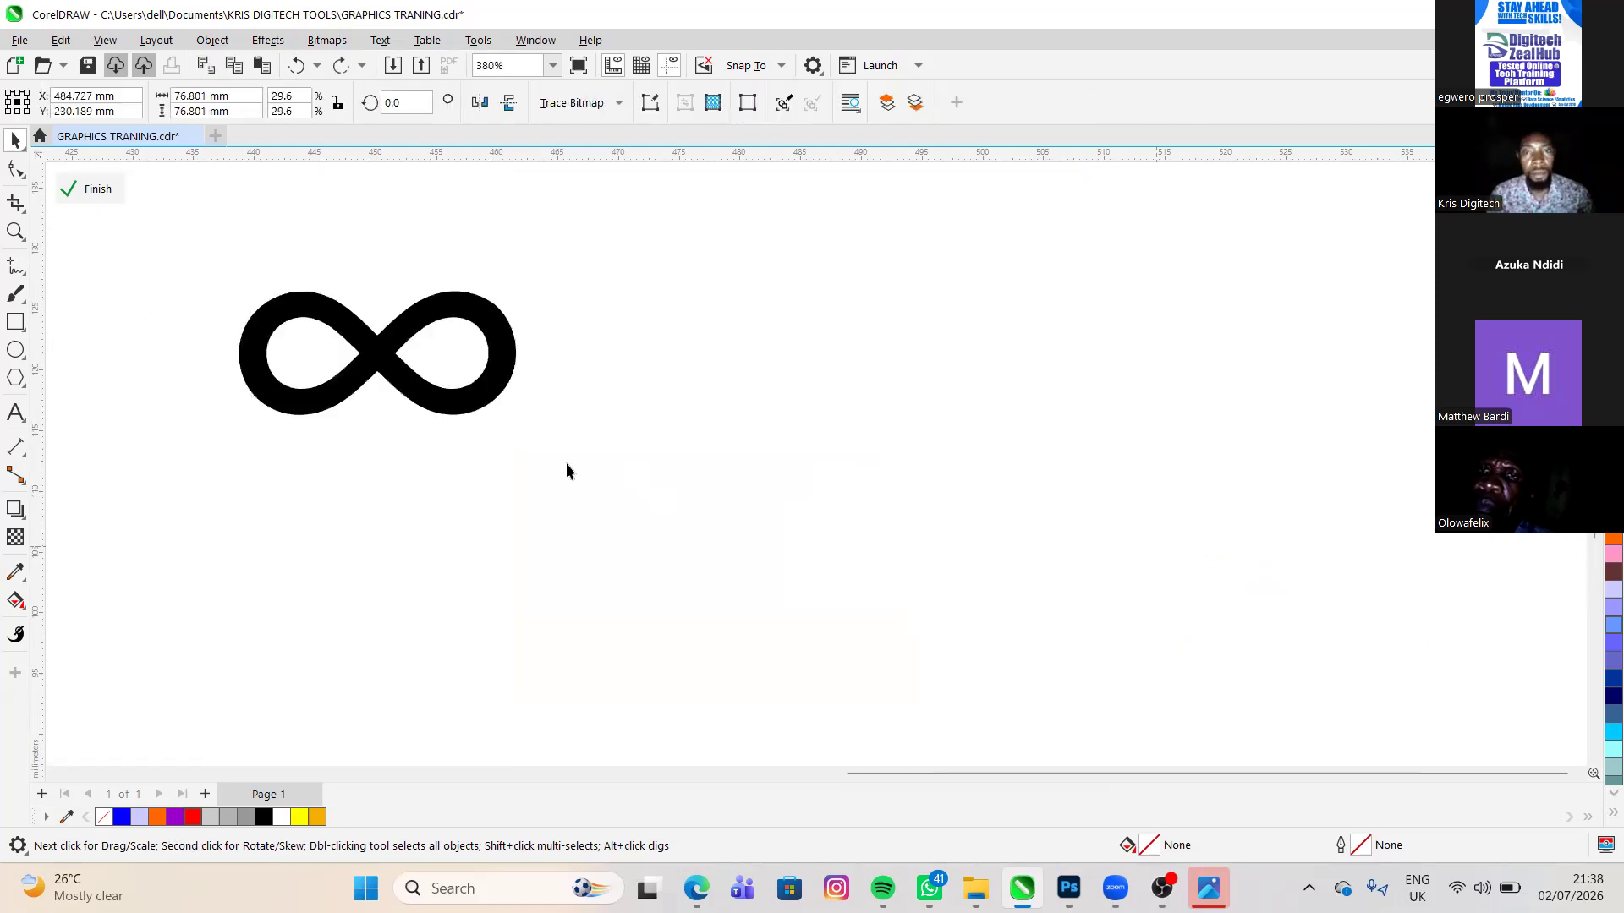
{"action": "scroll", "coordinate": [718, 519], "scroll_direction": "down", "scroll_amount": 1}
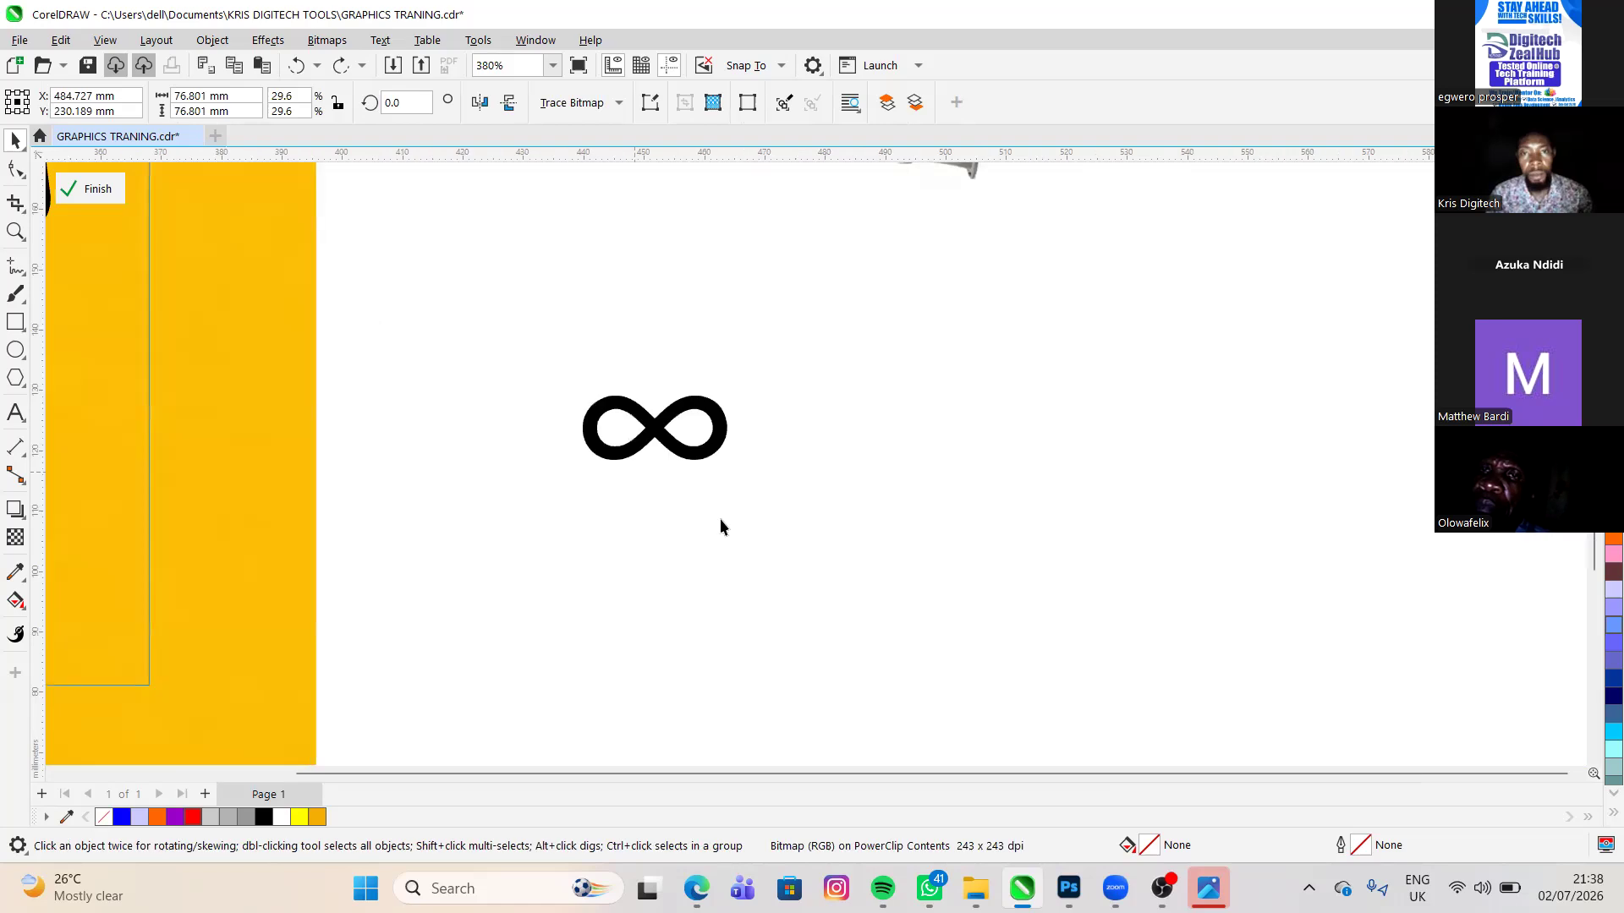
{"action": "scroll", "coordinate": [721, 526], "scroll_direction": "down", "scroll_amount": 1}
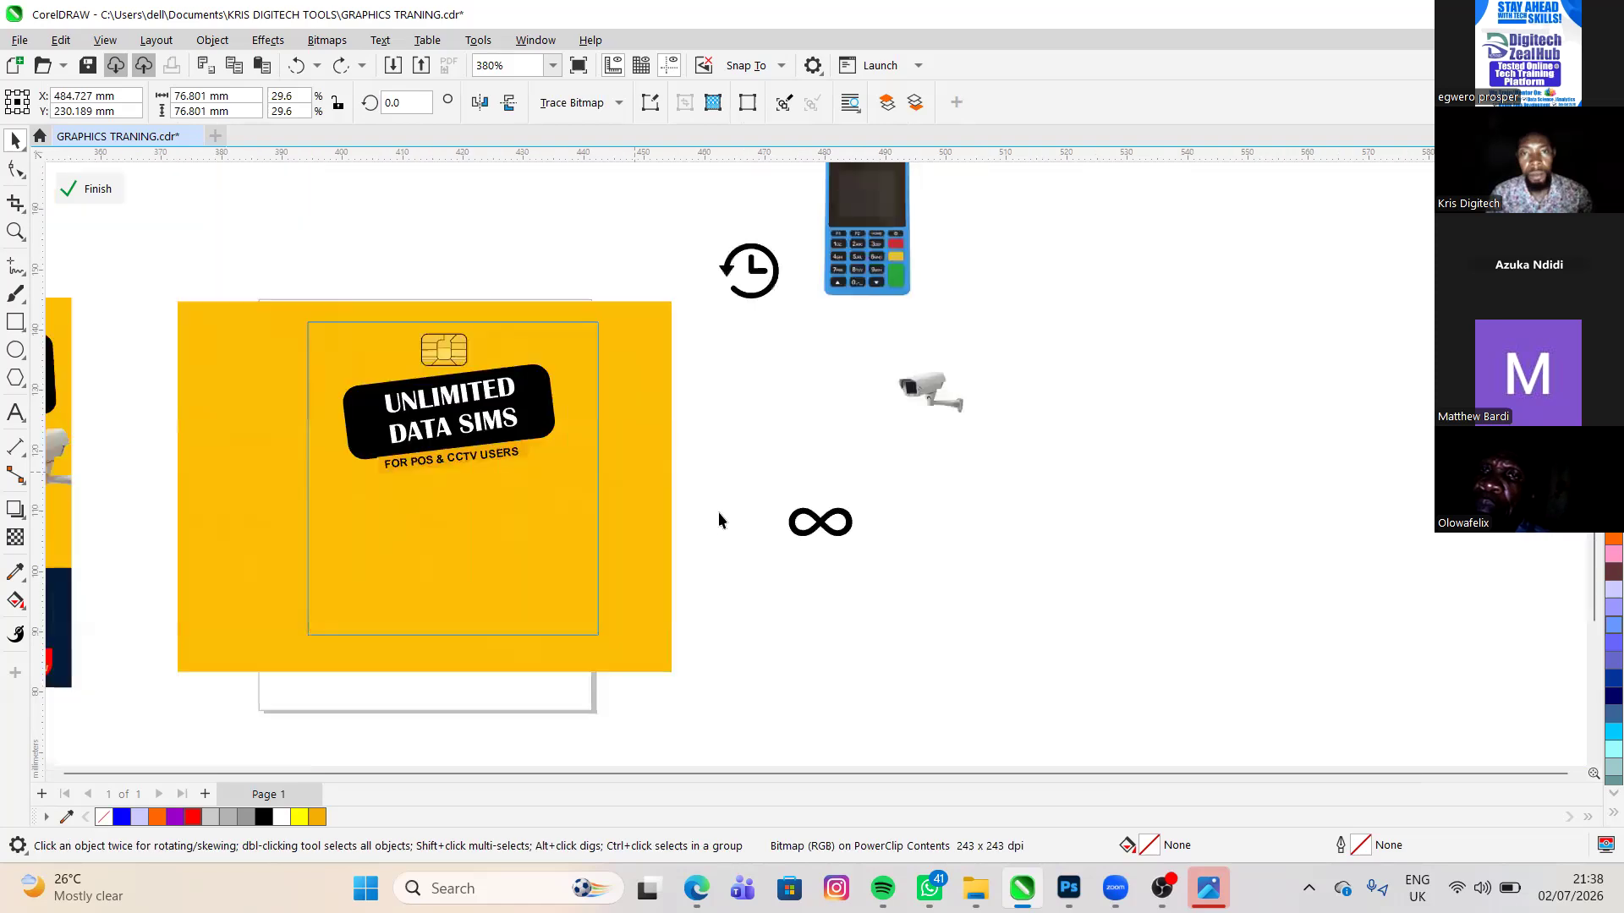
{"action": "scroll", "coordinate": [686, 497], "scroll_direction": "up", "scroll_amount": 1}
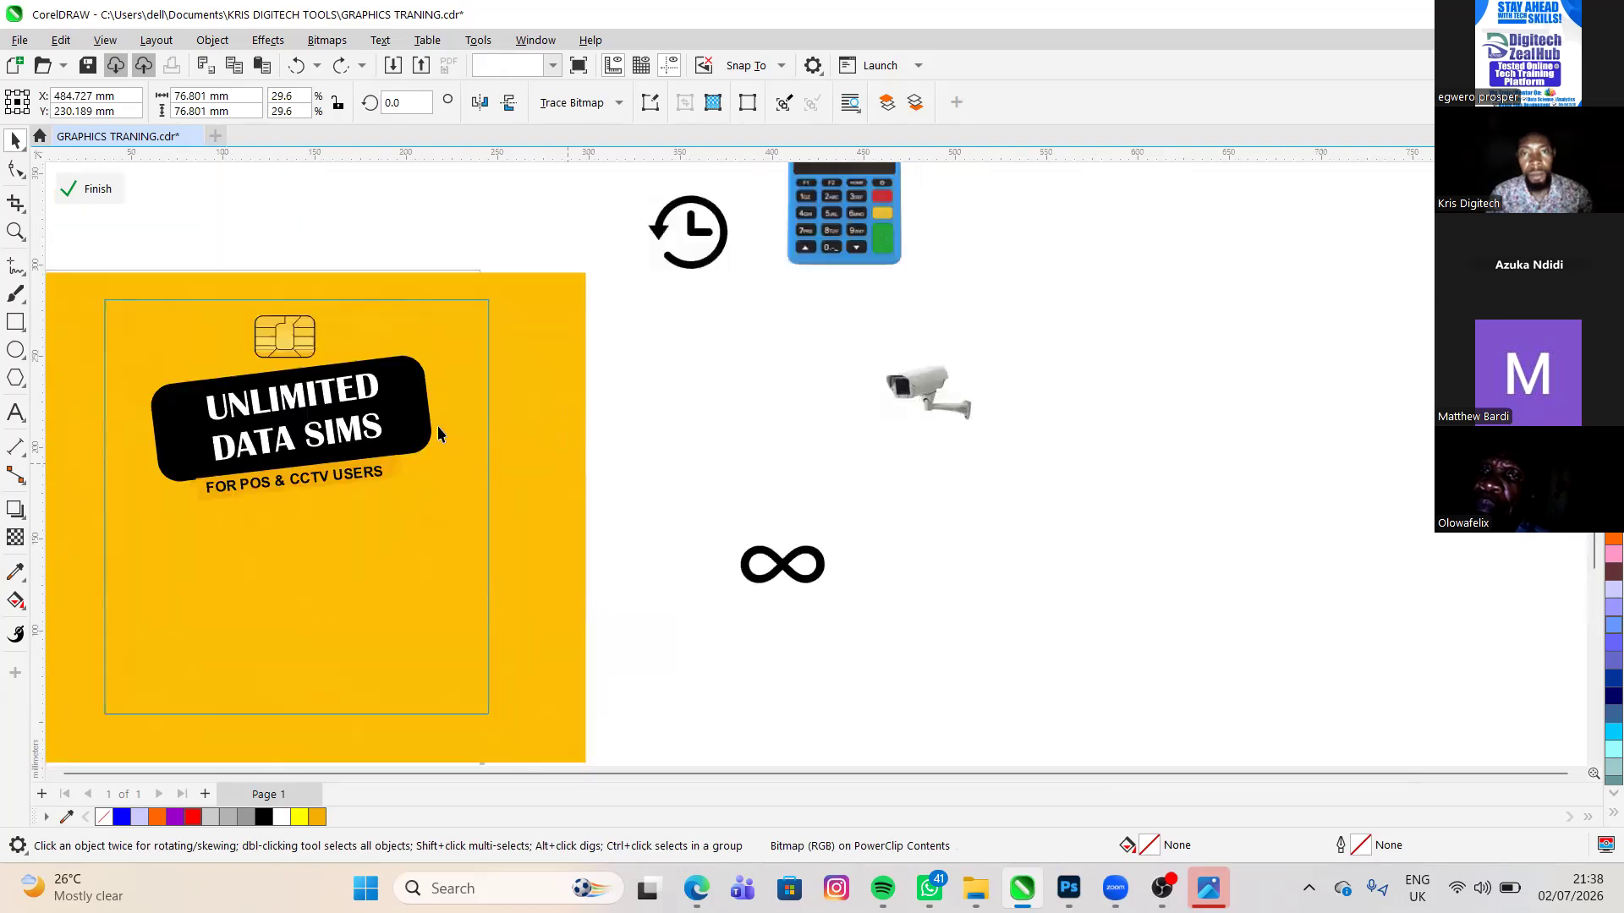
- Draw a blue (#0000FF) rectangle about 167 × 89 mm on the blank canvas beside the CCTV camera image and place the camera image on it
{"action": "left_click", "coordinate": [412, 403]}
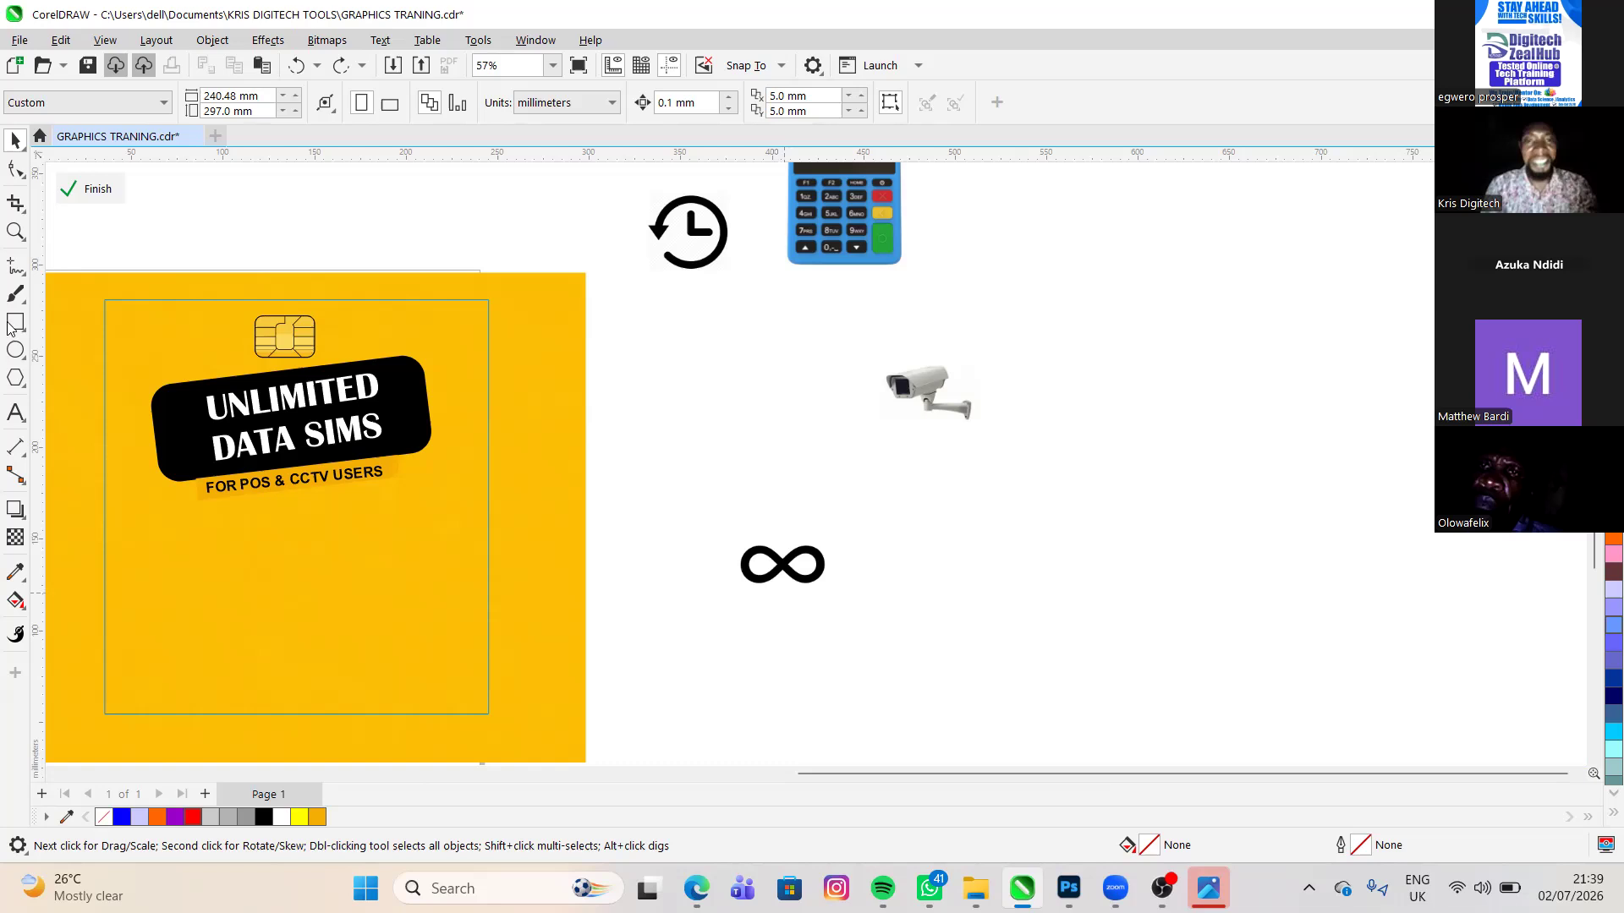
{"action": "left_click", "coordinate": [892, 306]}
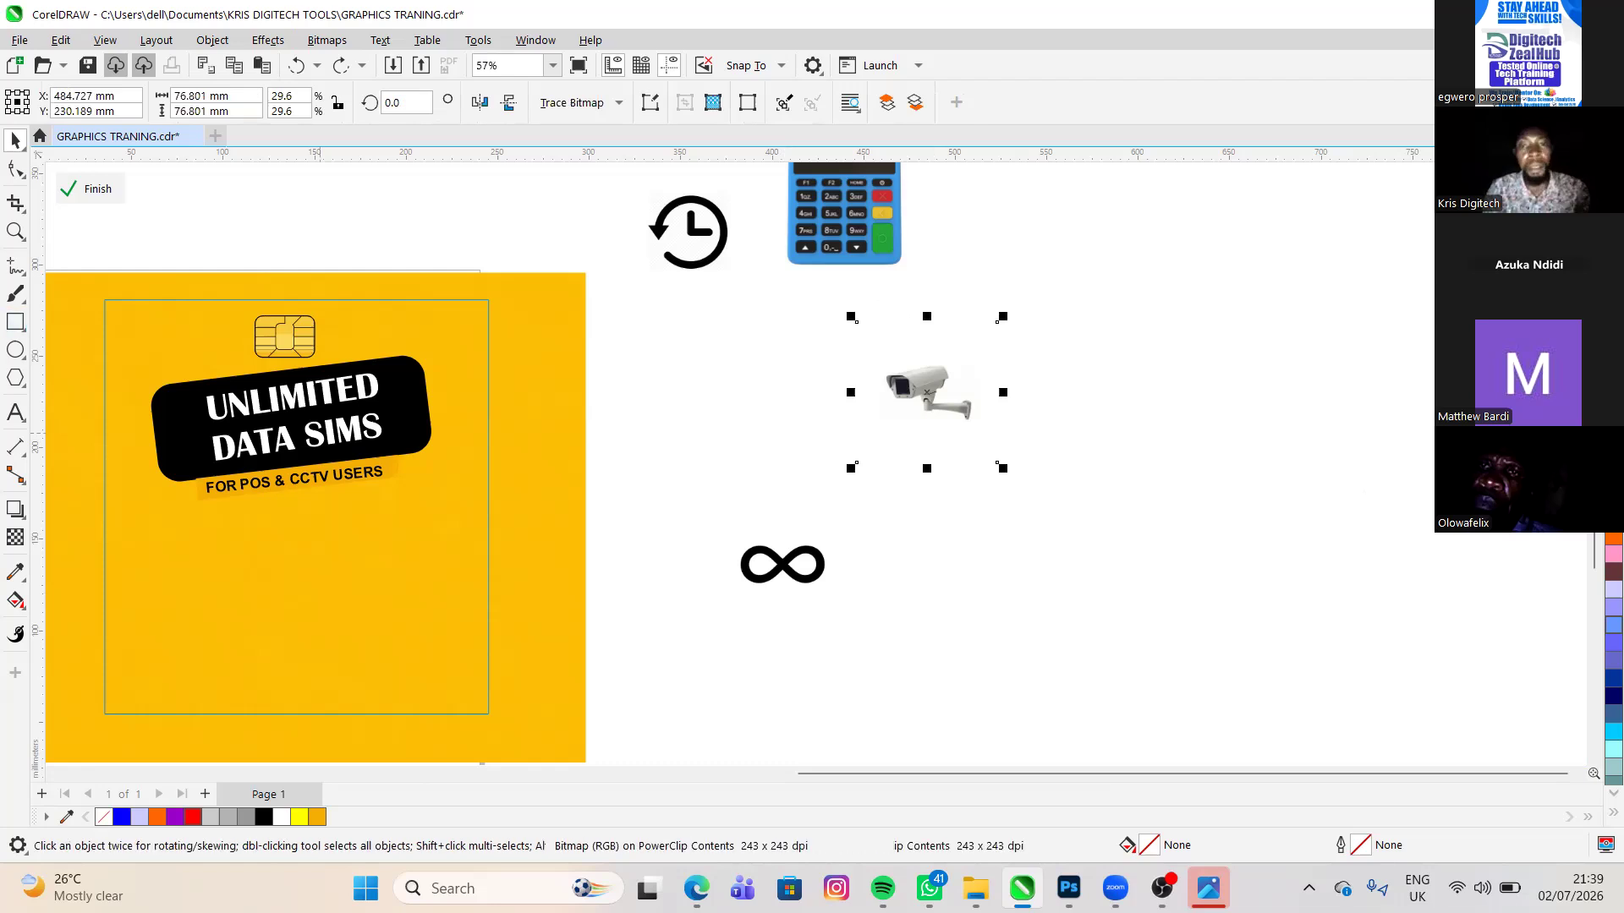
{"action": "left_click", "coordinate": [15, 322]}
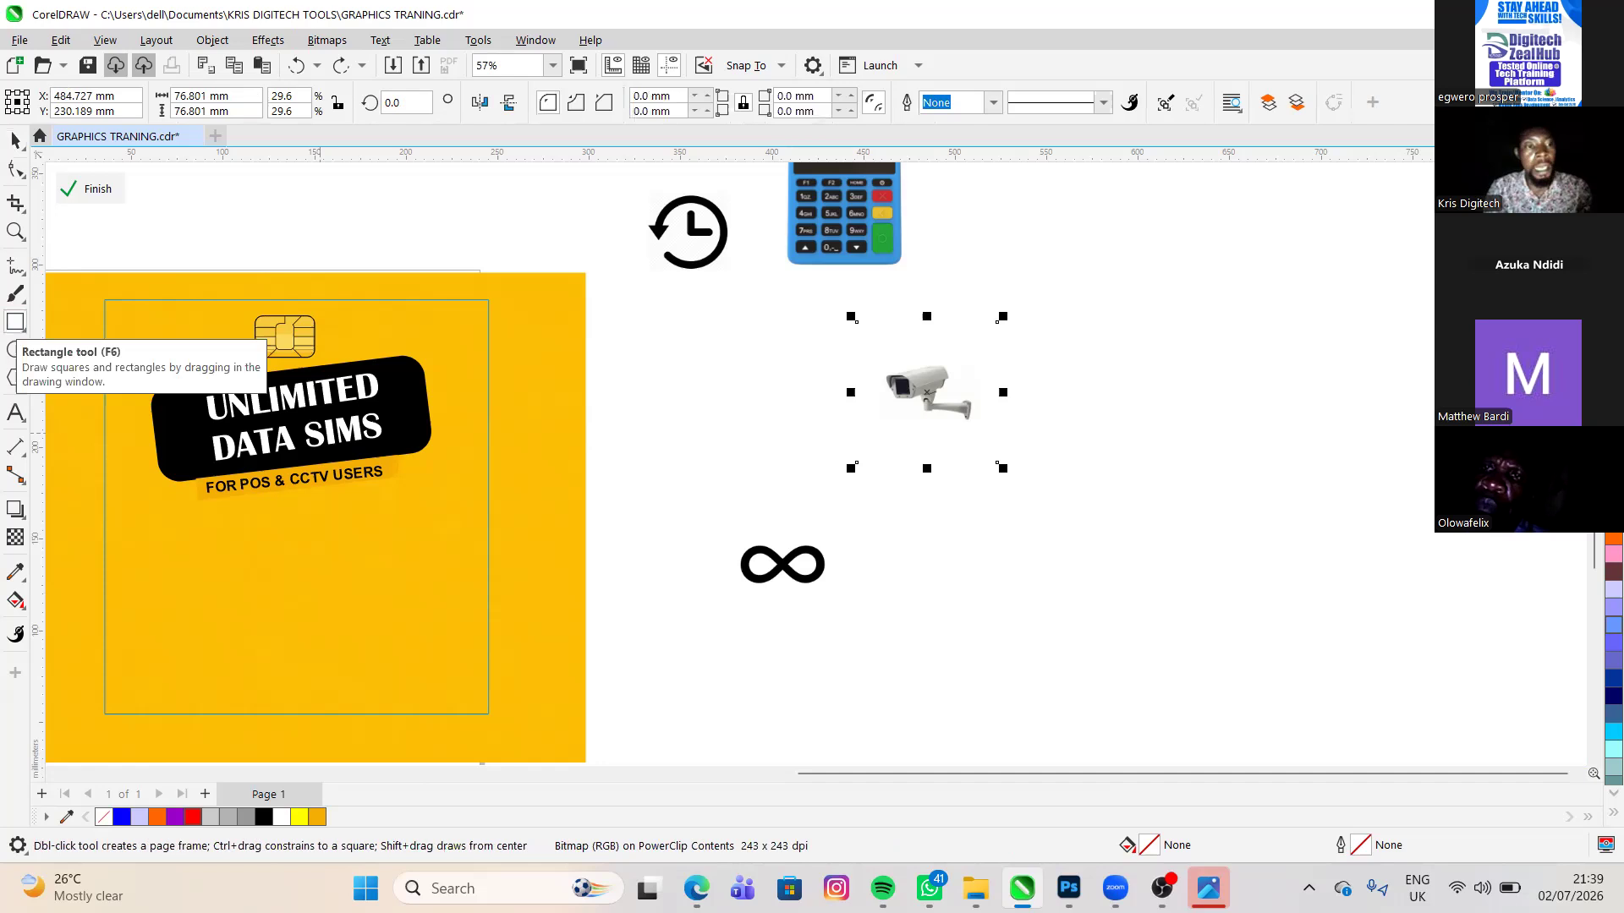
{"action": "left_click_drag", "start_coordinate": [1146, 281], "coordinate": [1458, 446]}
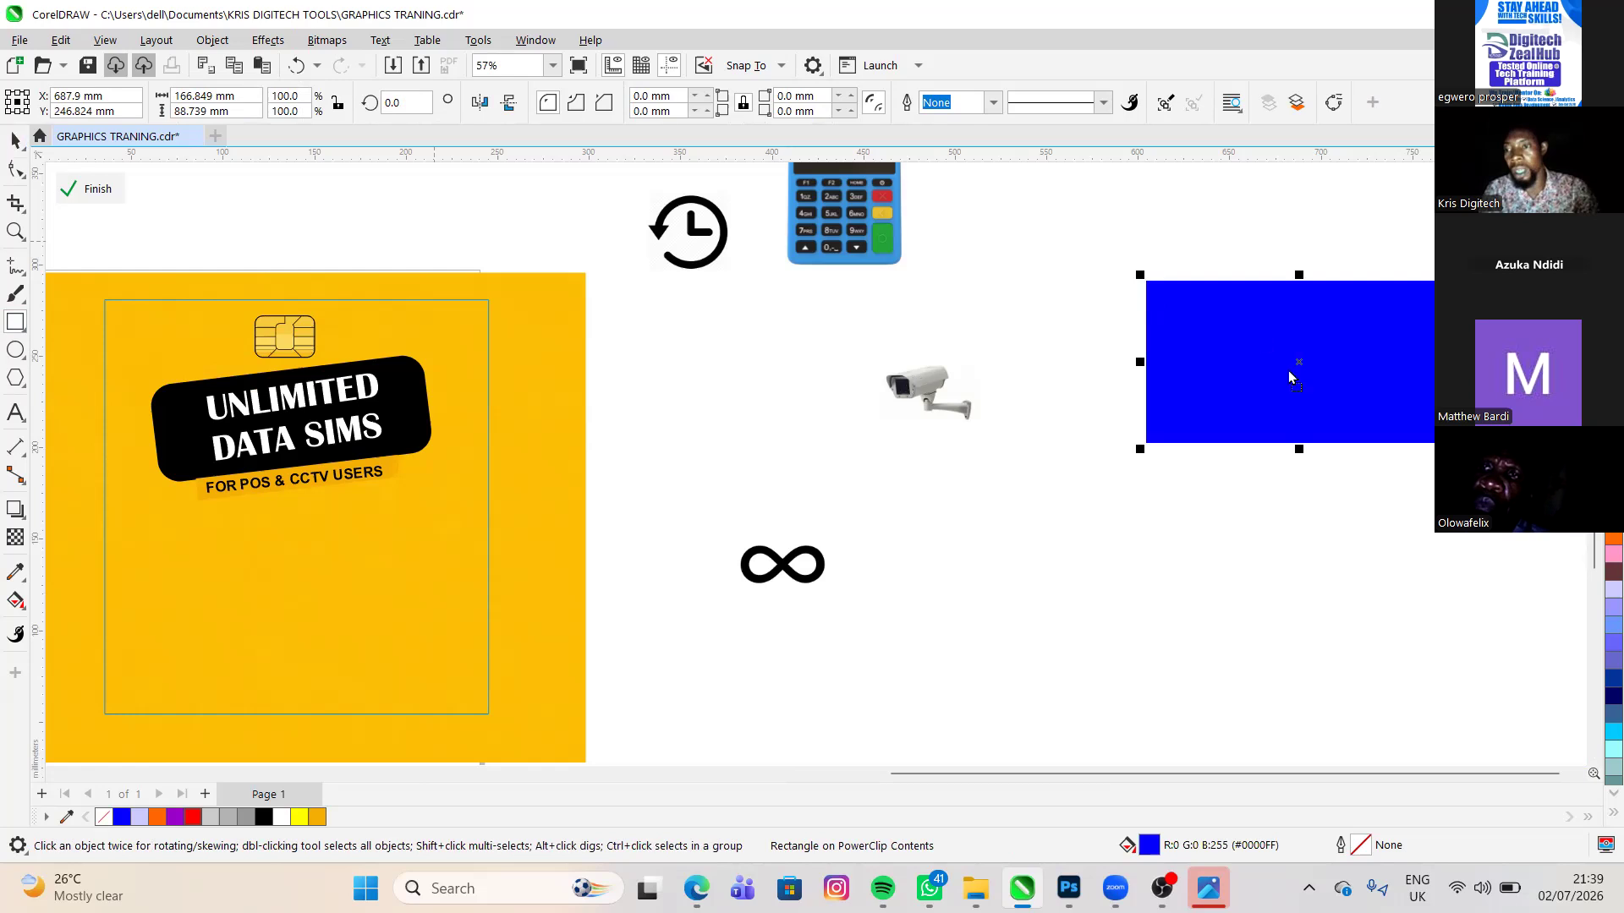
{"action": "key", "text": "Tab"}
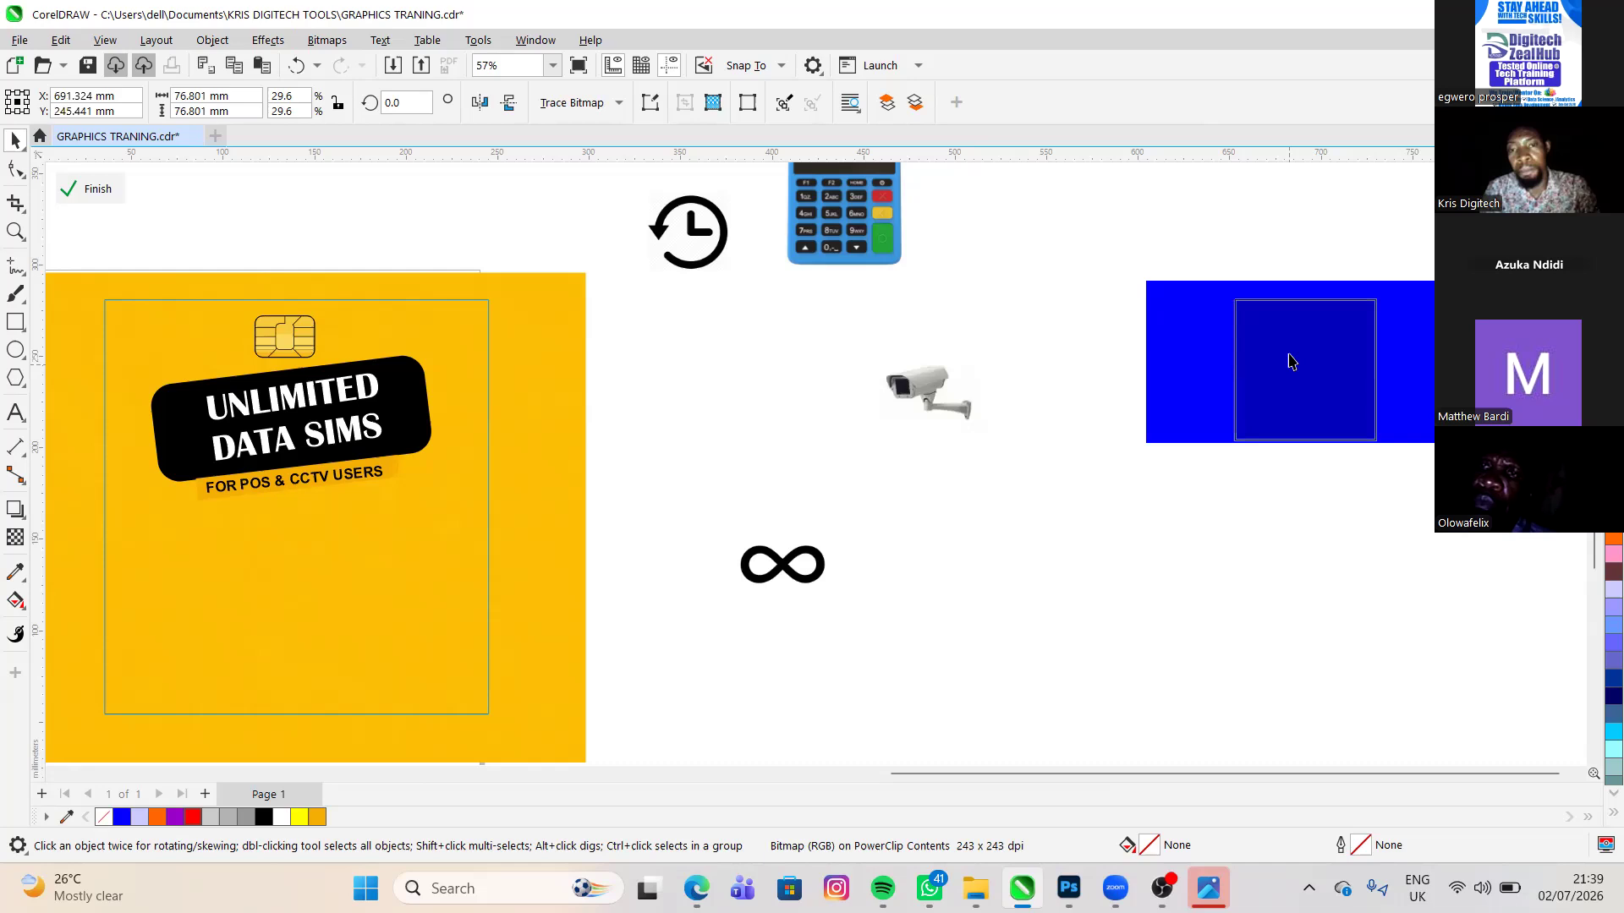
{"action": "left_click_drag", "start_coordinate": [1290, 362], "coordinate": [1290, 362]}
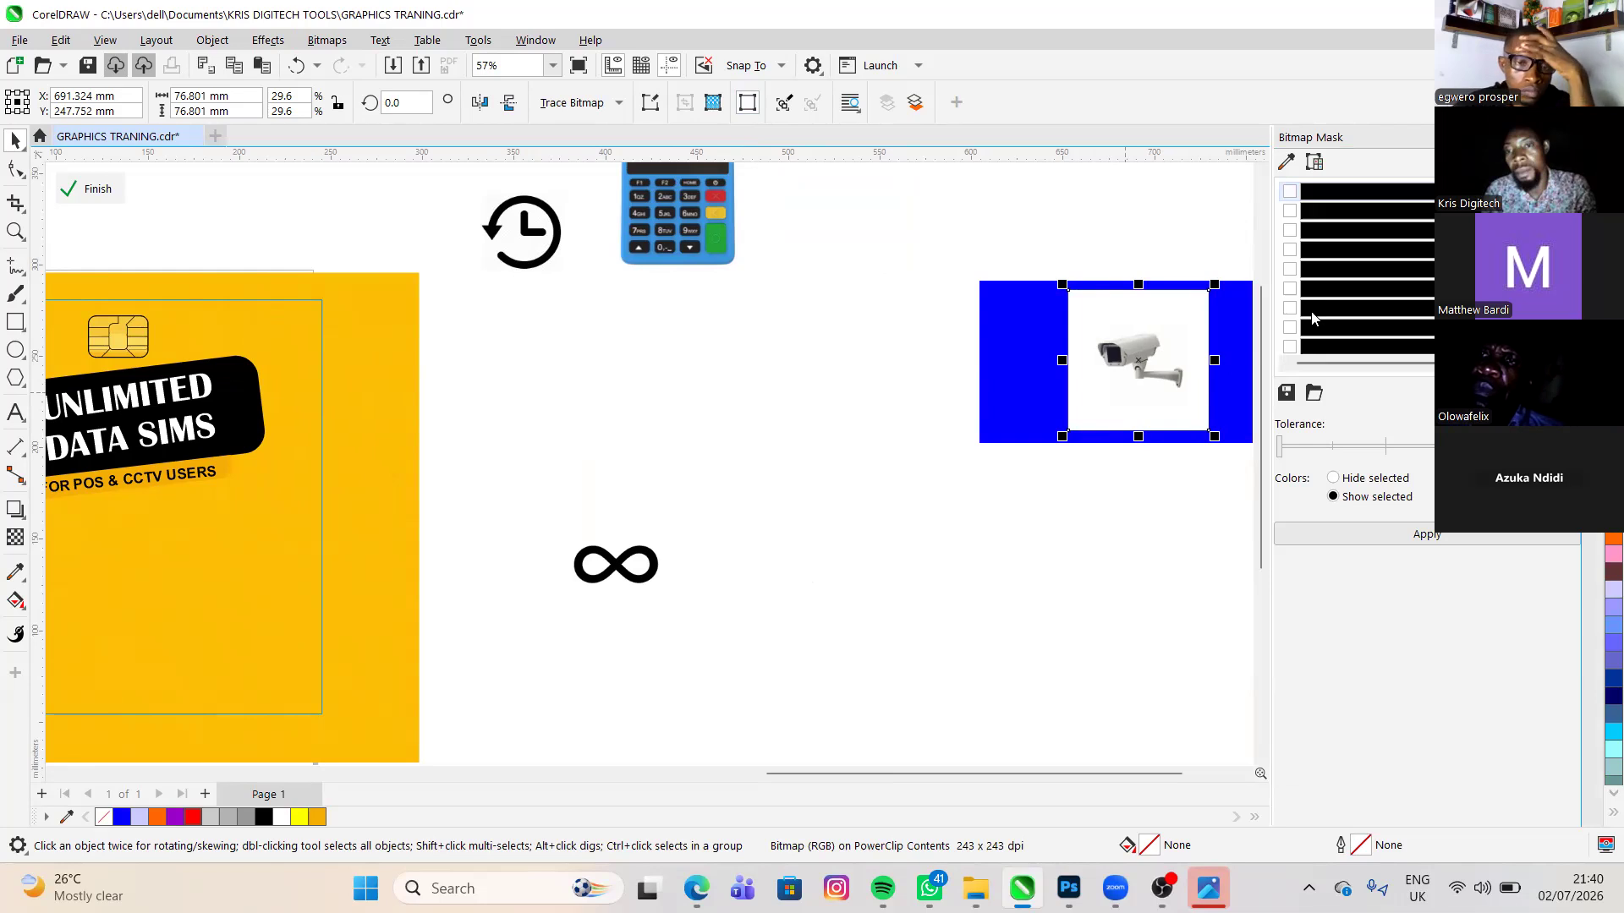
- Sample the white background of the CCTV camera image as a bitmap mask colour, raise the tolerance, and apply the mask with Hide selected
{"action": "left_click", "coordinate": [1285, 164]}
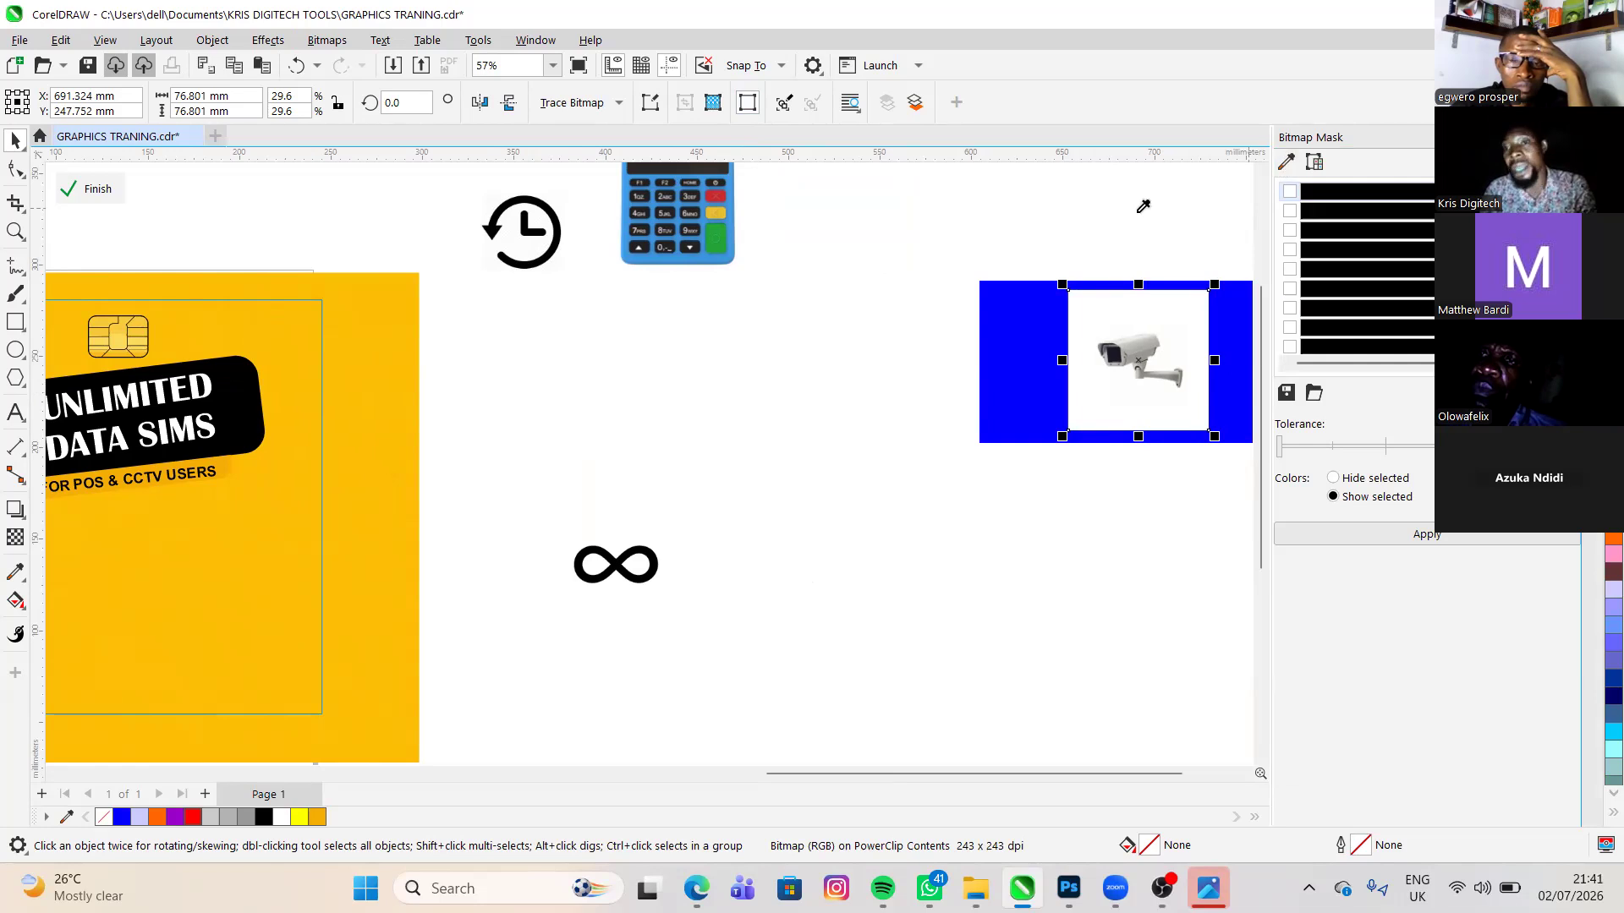
{"action": "left_click", "coordinate": [1286, 162]}
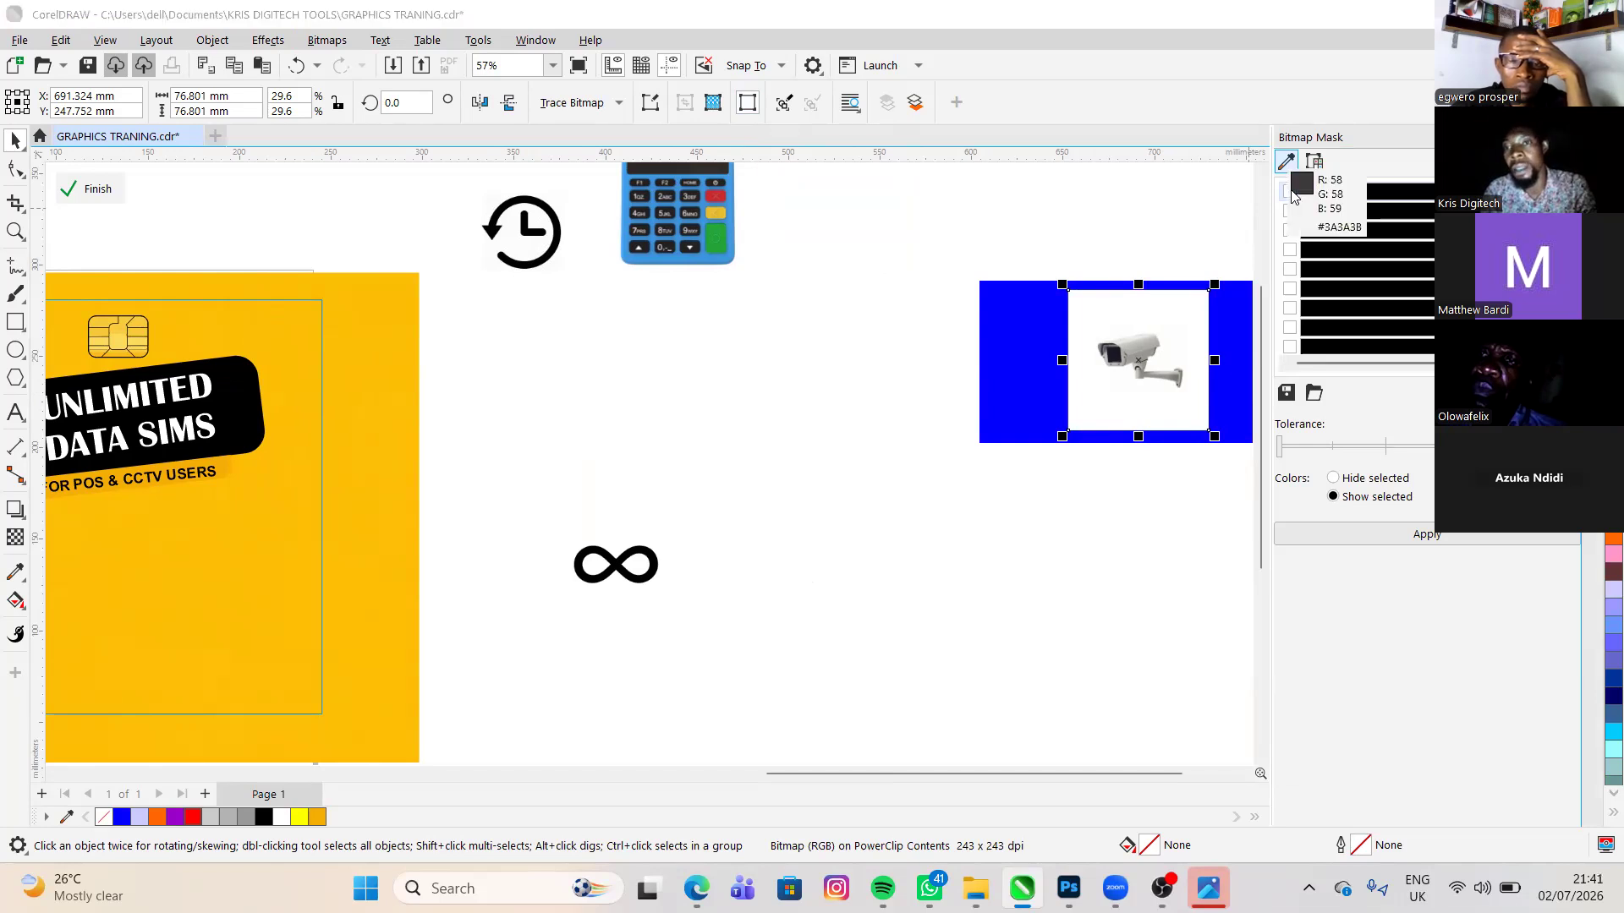
{"action": "left_click", "coordinate": [1148, 216]}
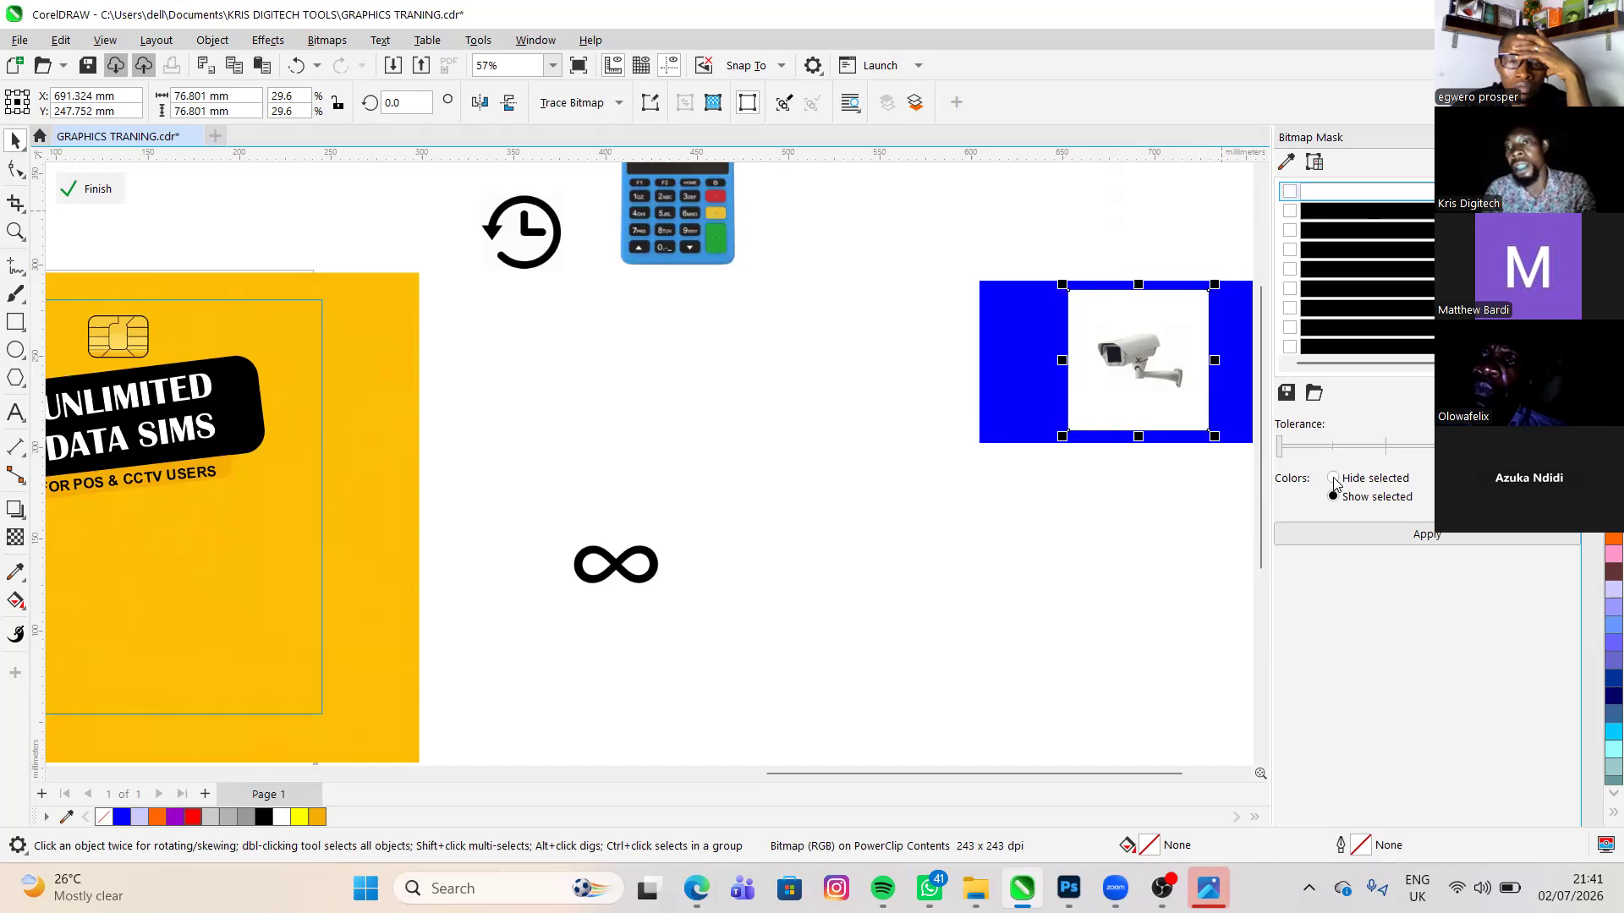
{"action": "left_click", "coordinate": [1290, 192]}
{"action": "left_click", "coordinate": [1294, 480]}
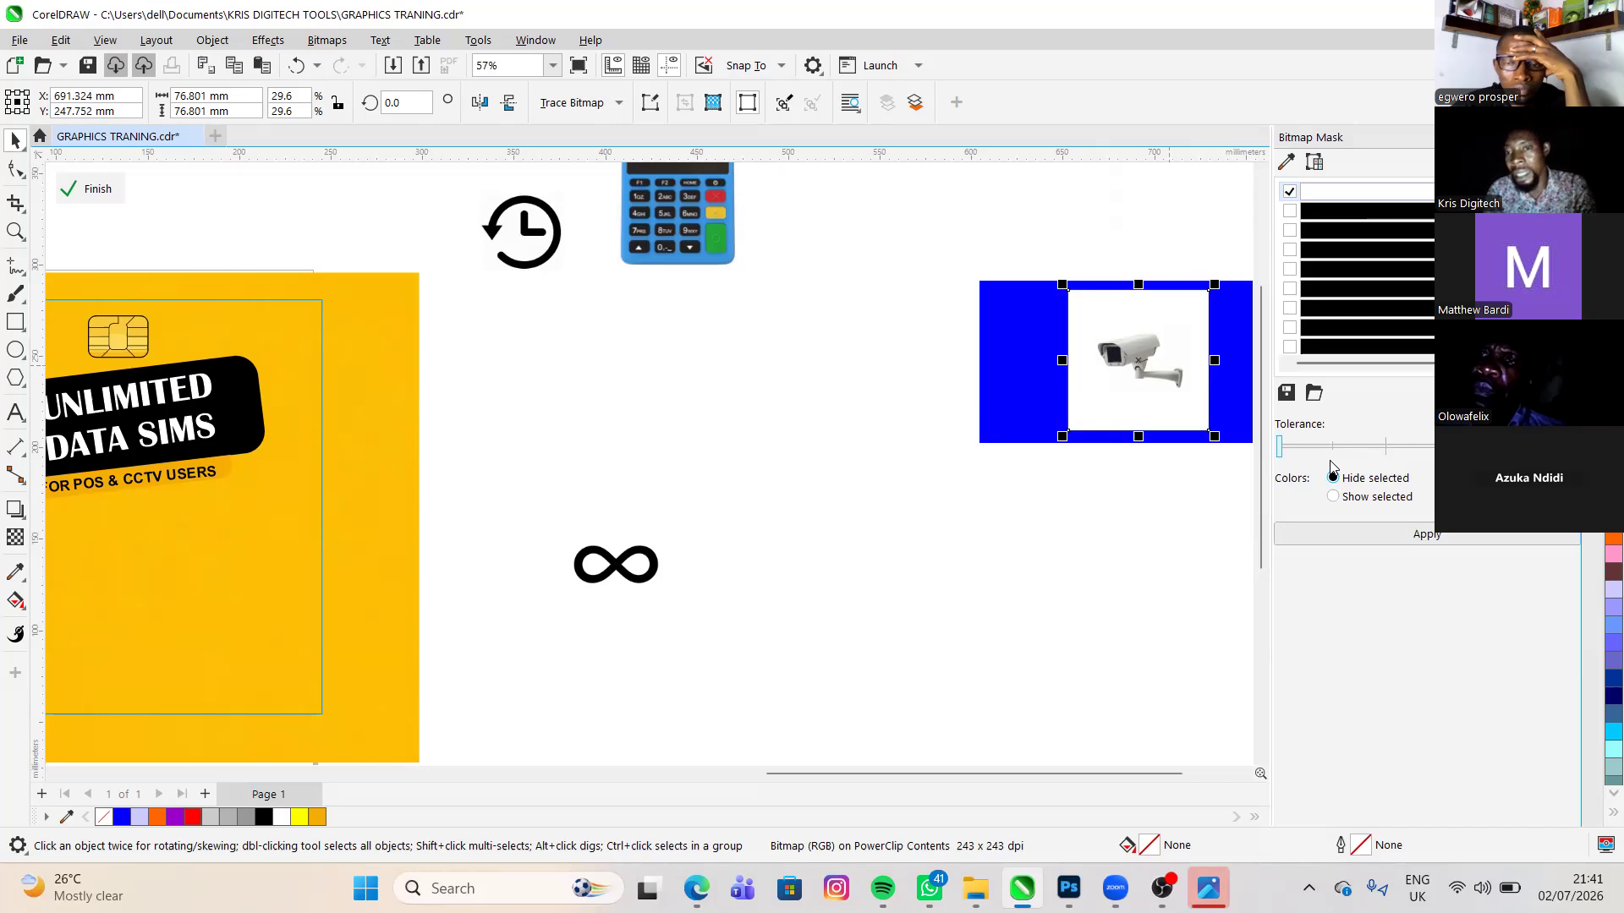
{"action": "left_click", "coordinate": [1375, 534]}
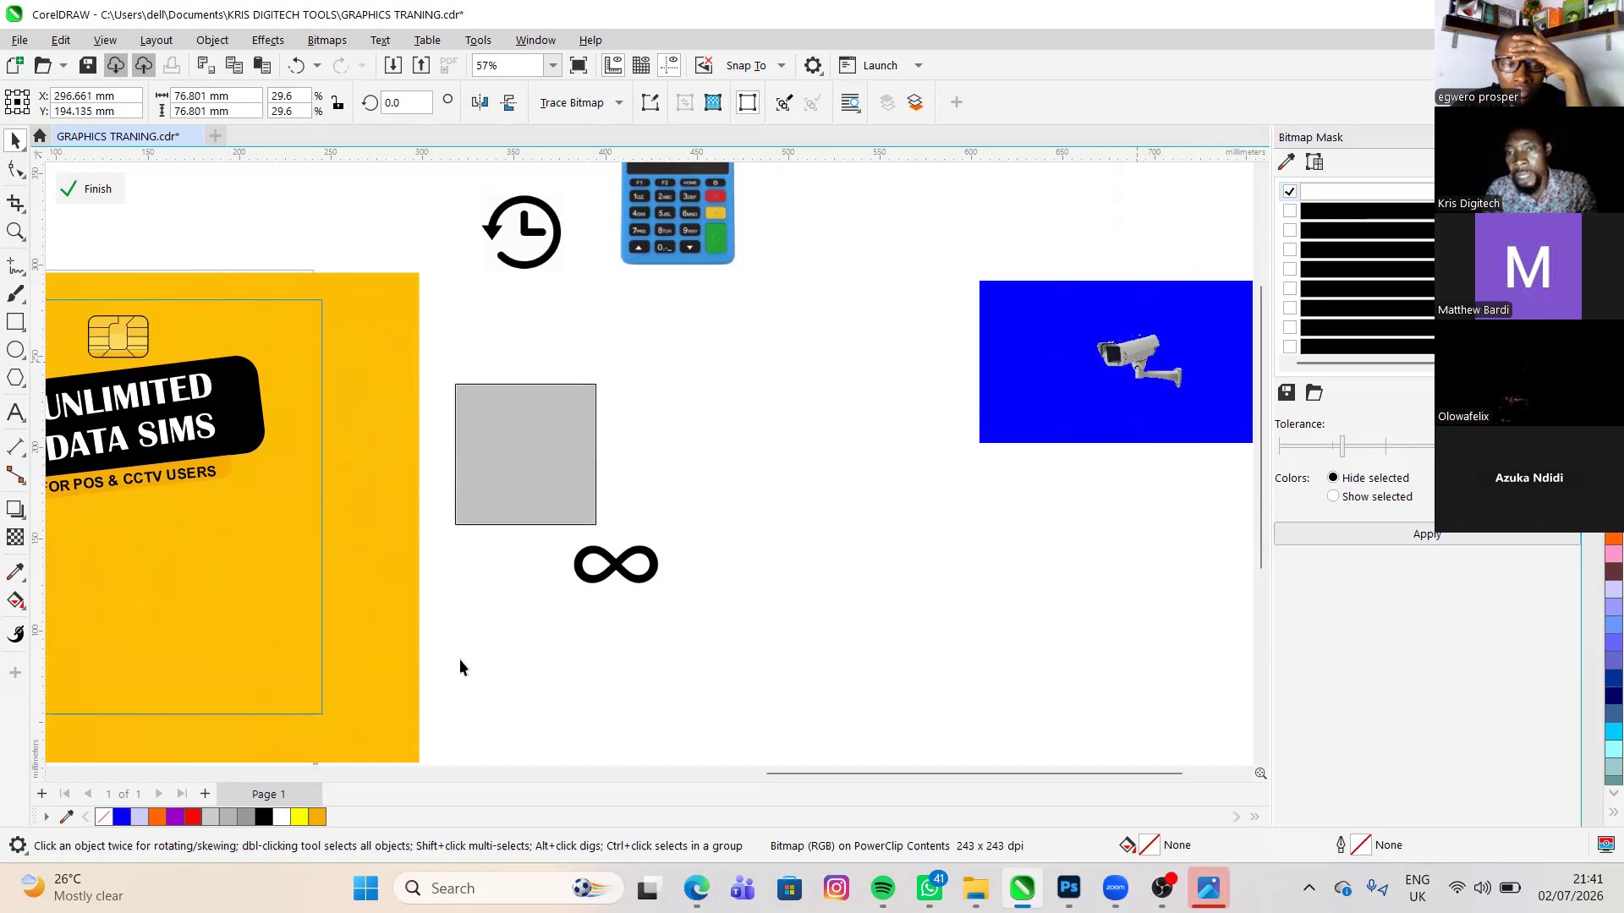
- Try the masked camera on the yellow flyer background, inspect its edges up close, and undo the move
{"action": "left_click_drag", "start_coordinate": [459, 658], "coordinate": [151, 609]}
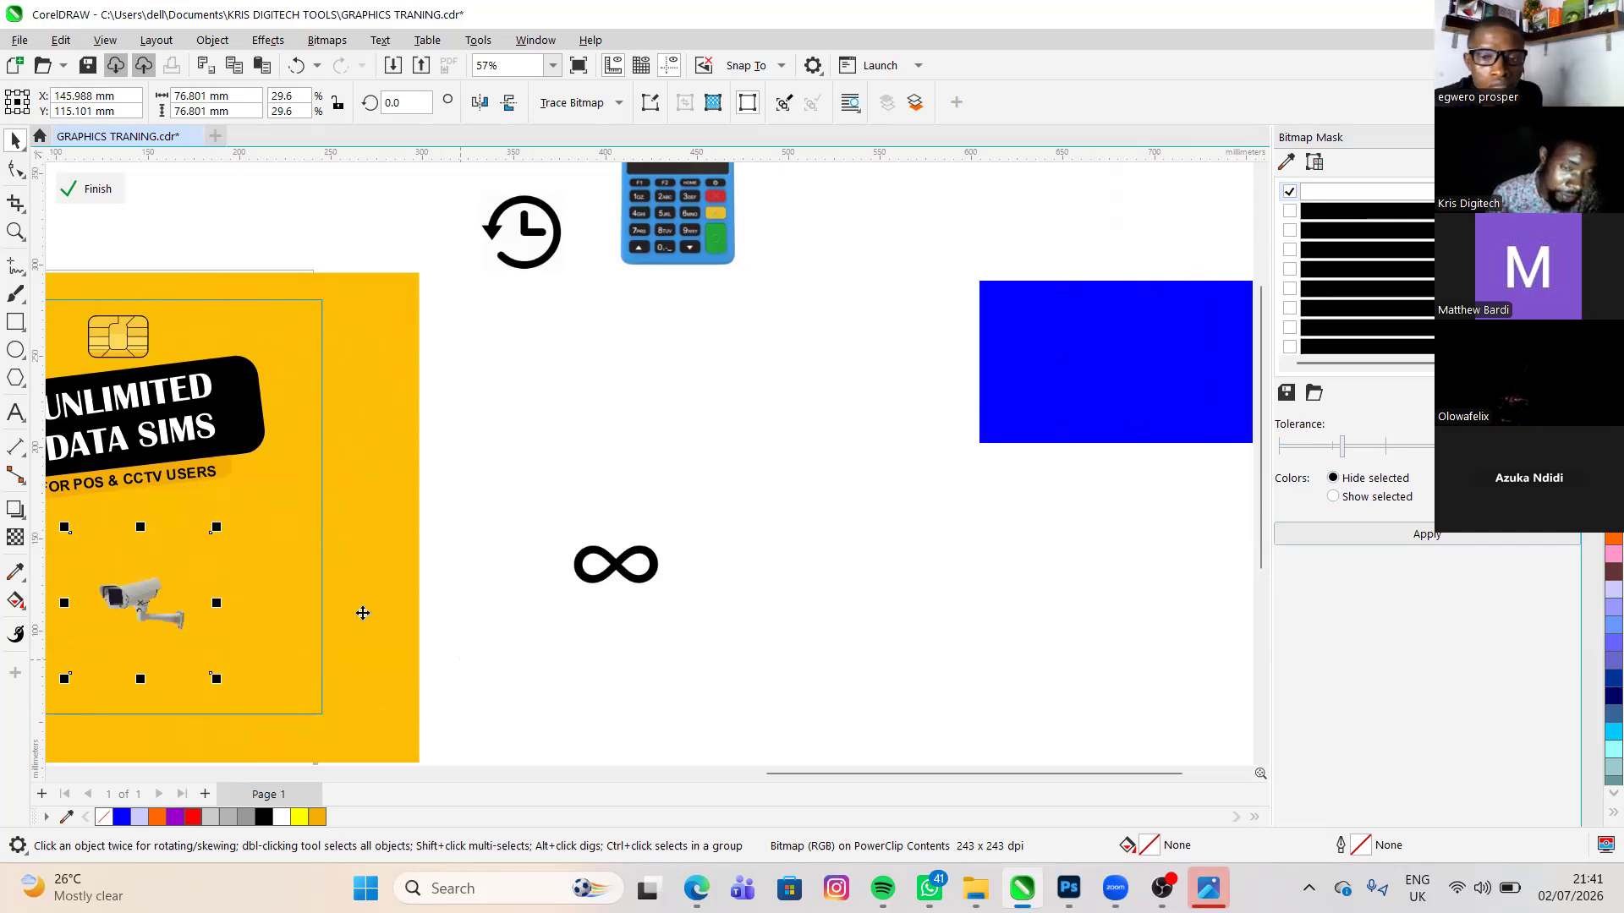
{"action": "scroll", "coordinate": [363, 613], "scroll_direction": "up", "scroll_amount": 2}
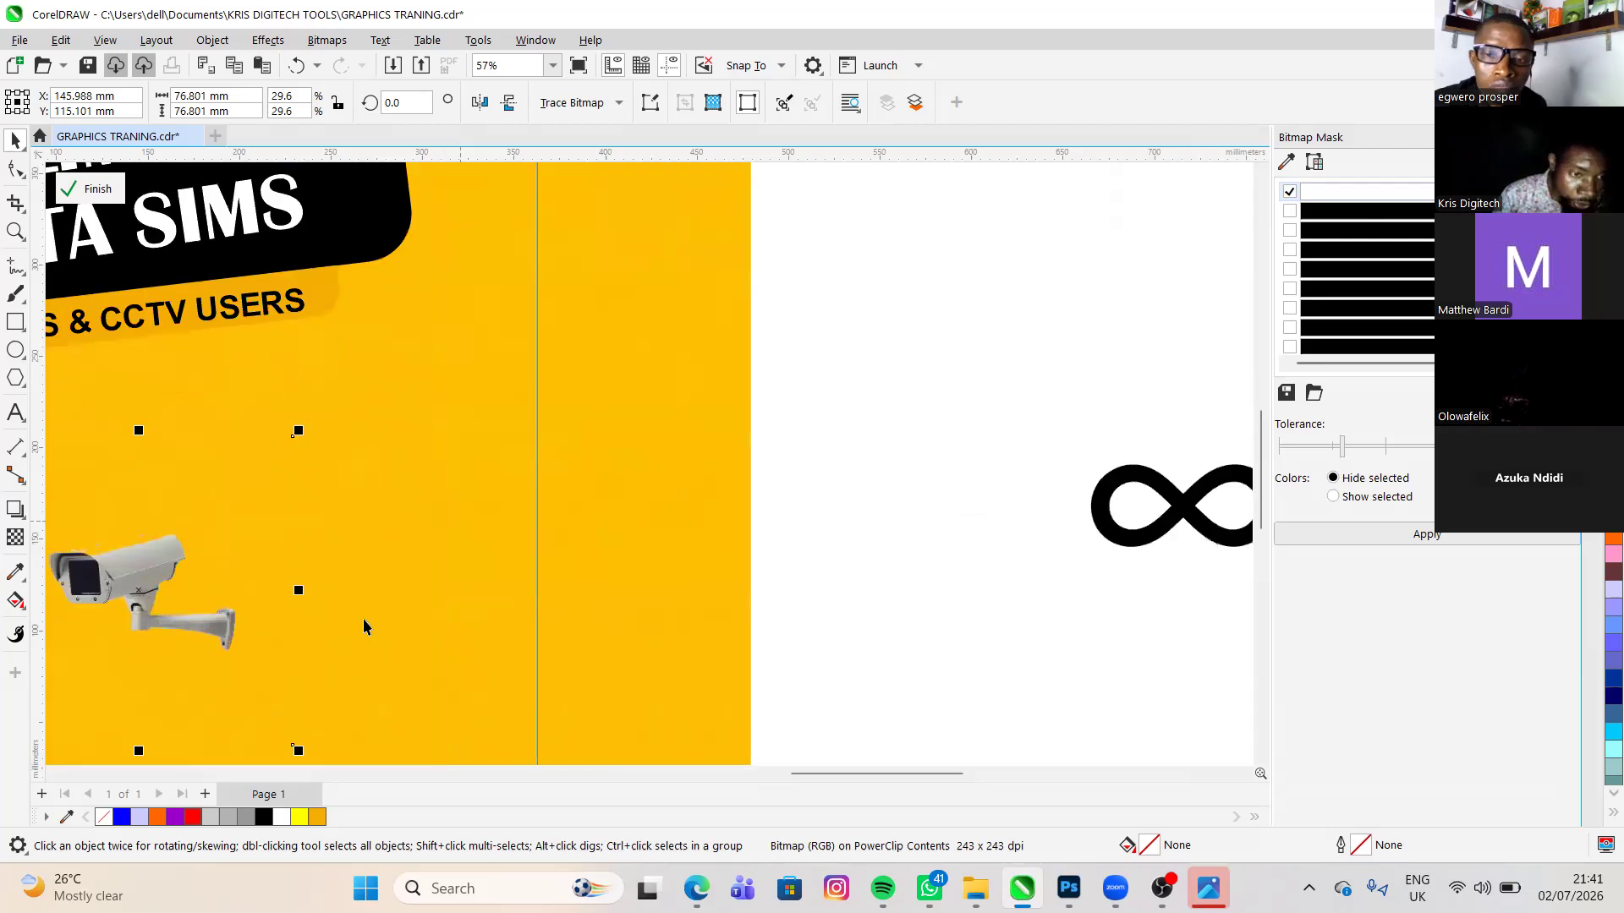
{"action": "scroll", "coordinate": [696, 550], "scroll_direction": "up", "scroll_amount": 3}
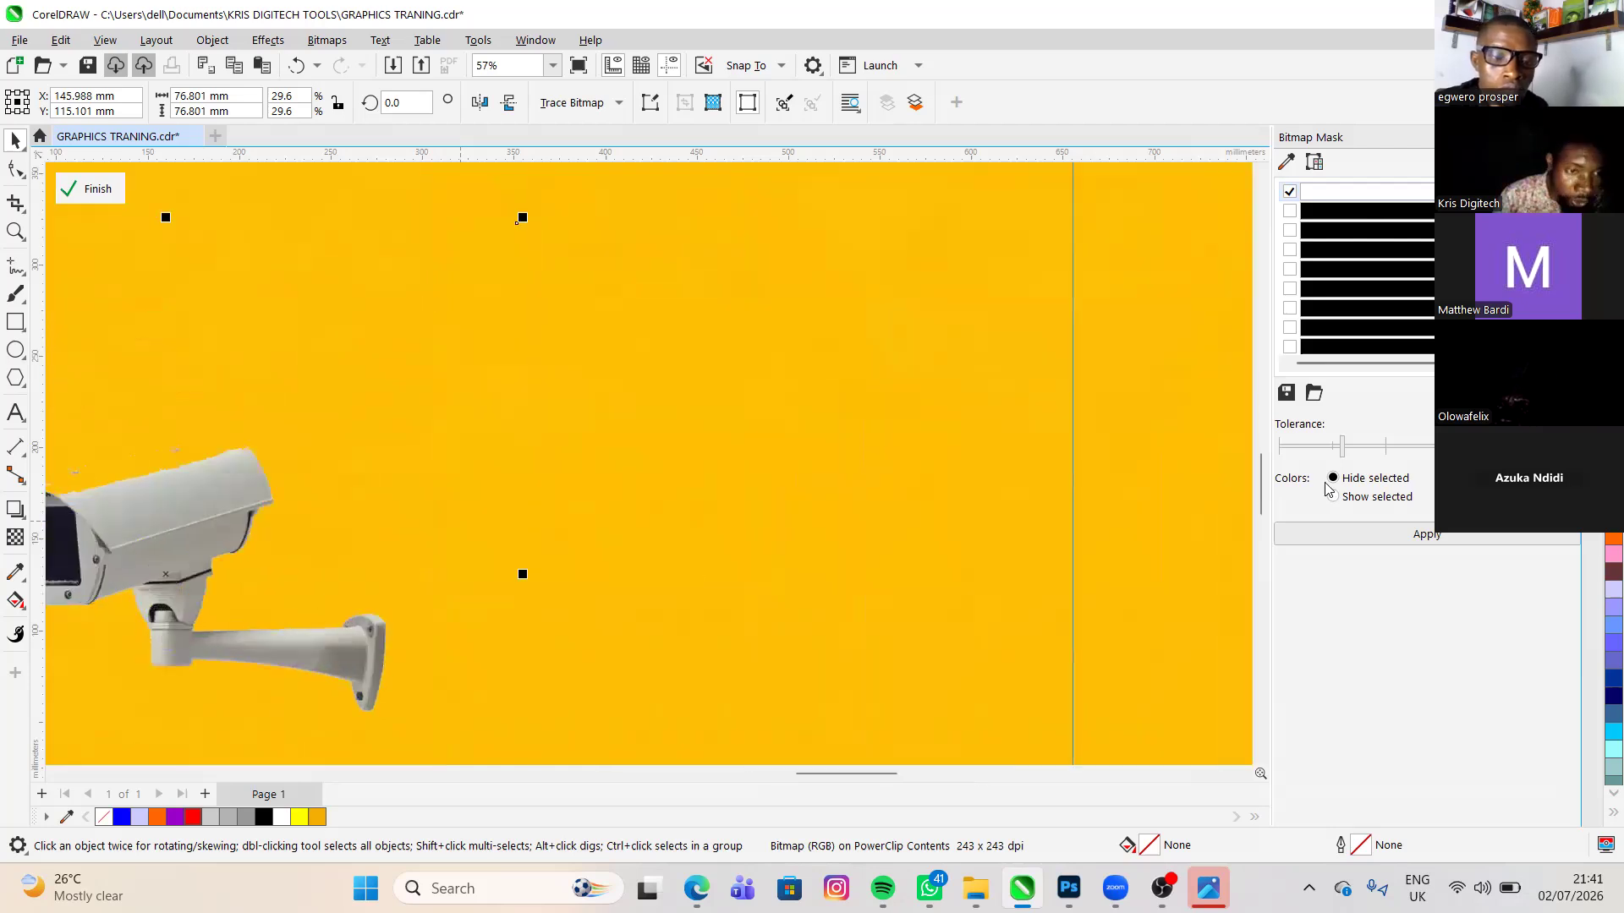
{"action": "scroll", "coordinate": [1149, 502], "scroll_direction": "down", "scroll_amount": 1}
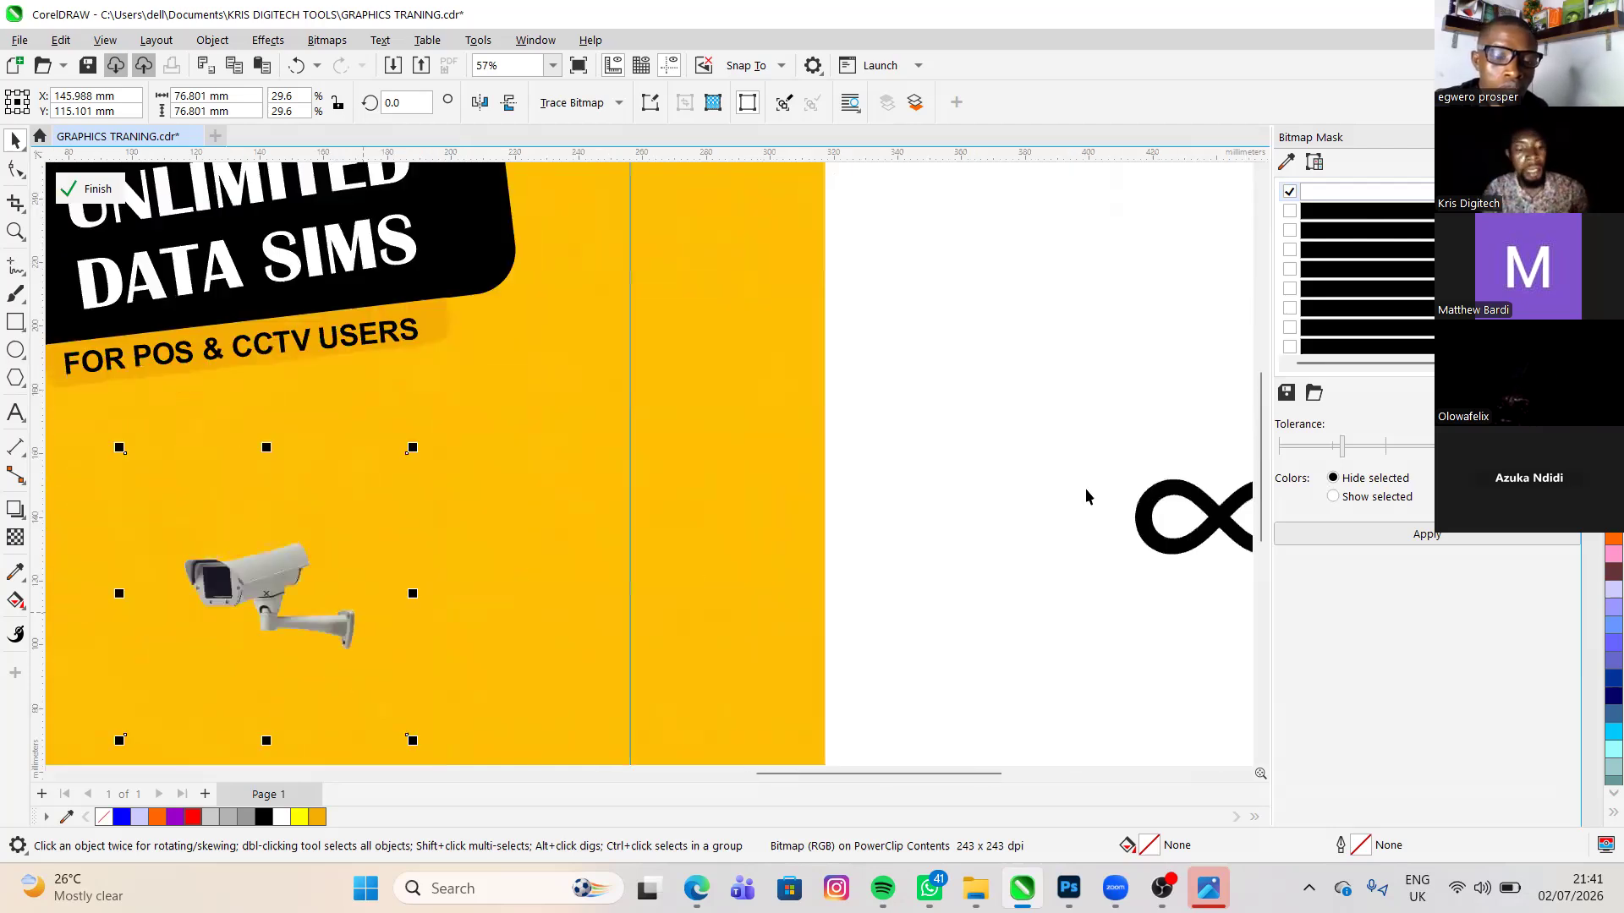
{"action": "key", "text": "ctrl+z"}
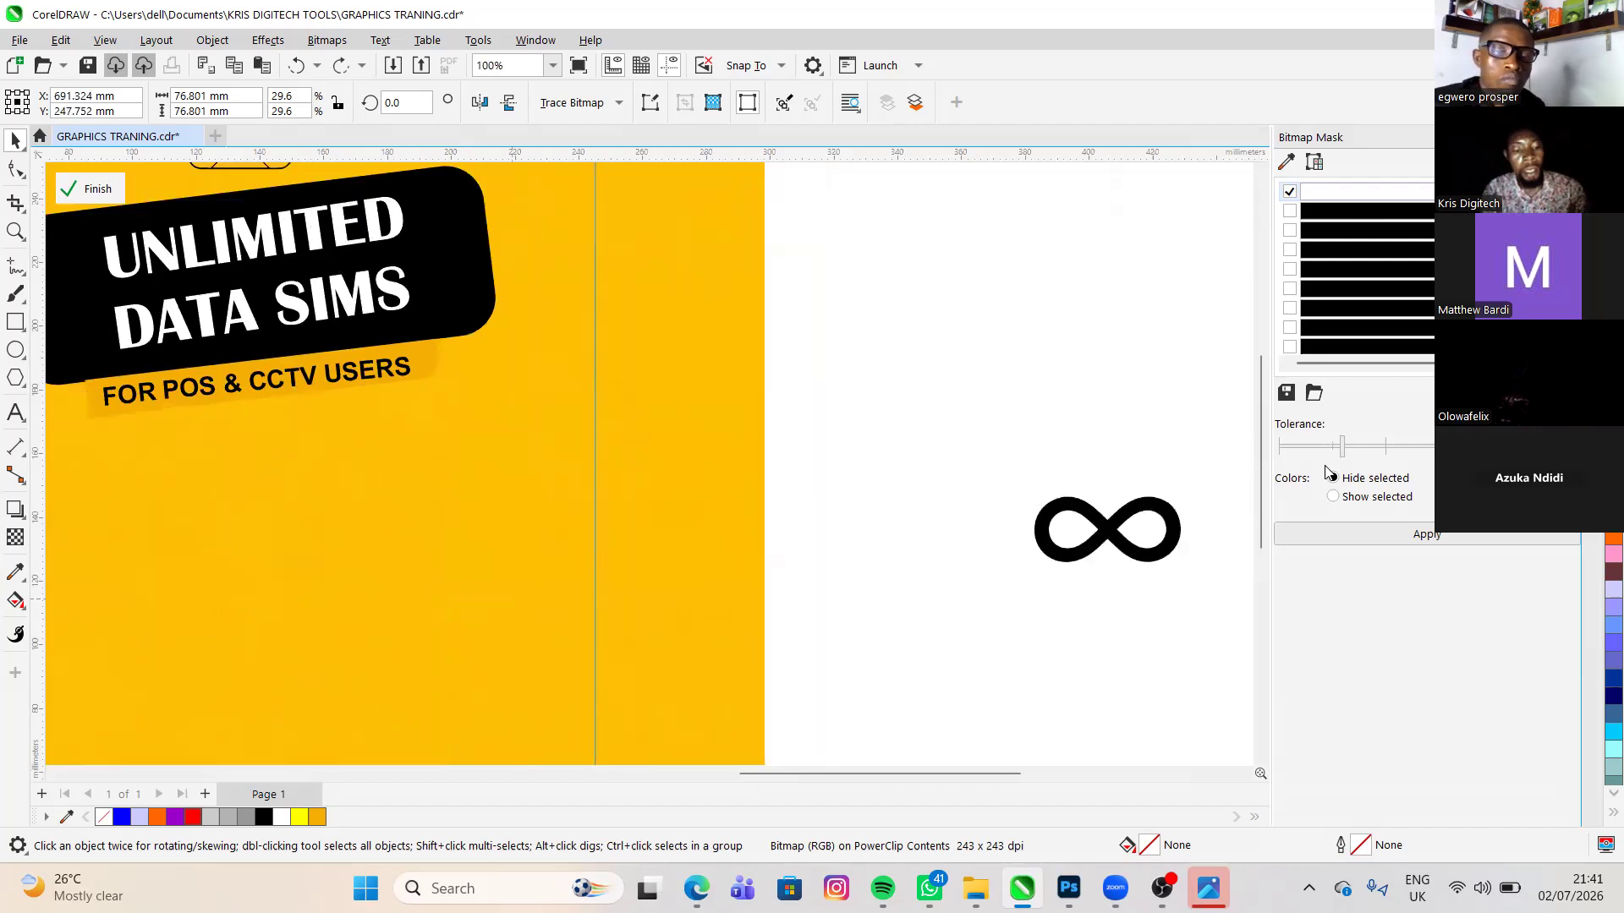
- Lower the bitmap mask tolerance to 15% and reapply the mask to the camera image
{"action": "left_click", "coordinate": [1356, 528]}
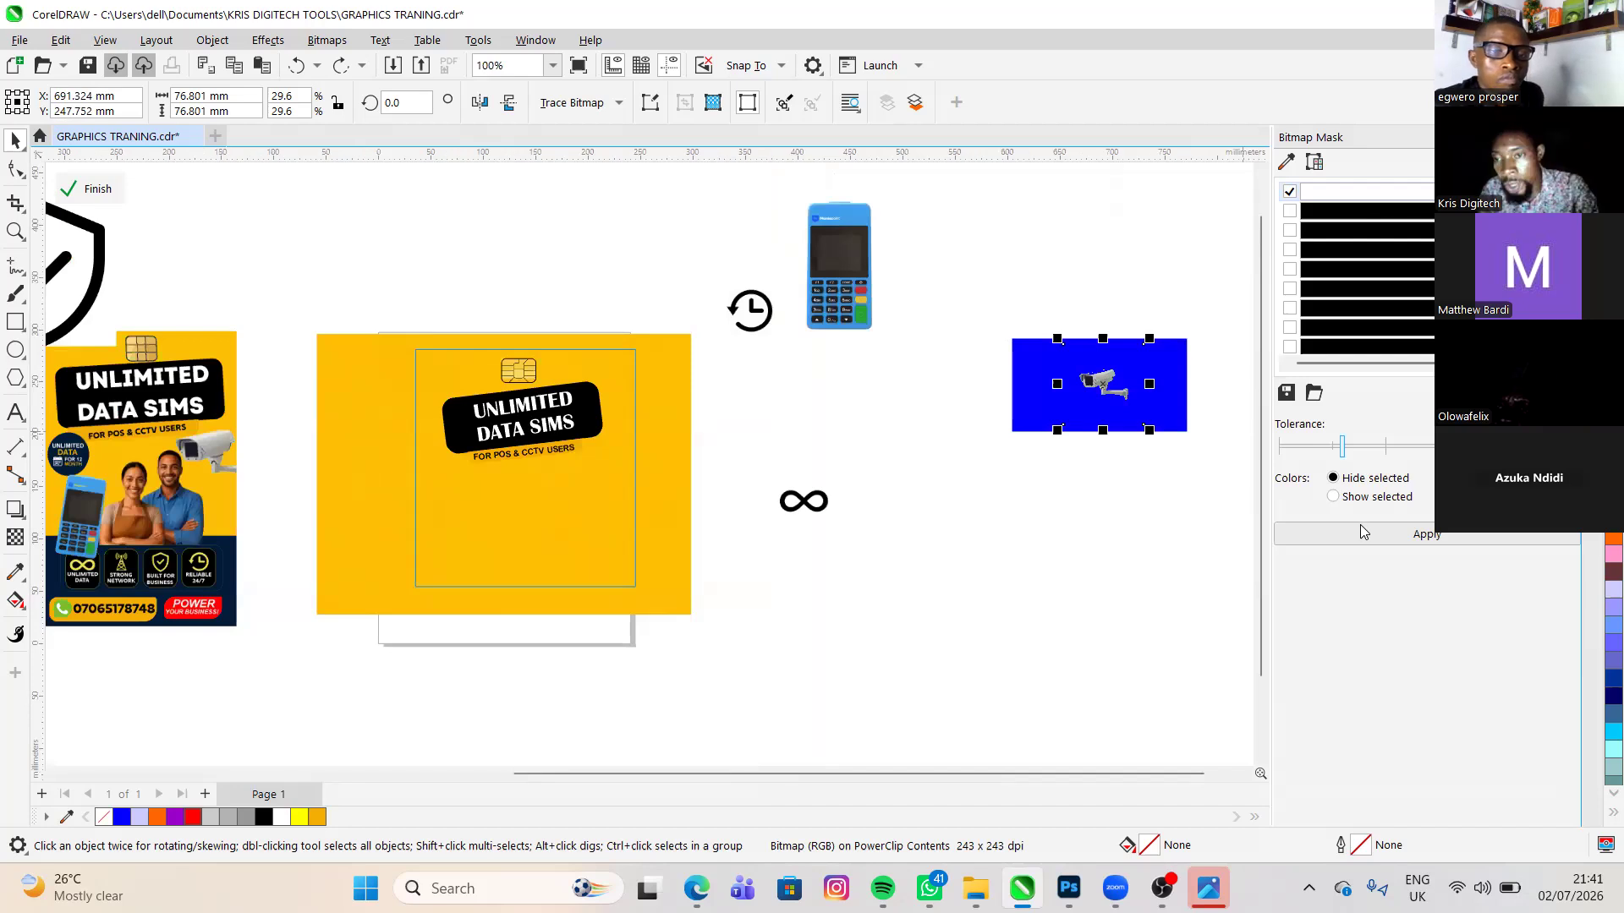
{"action": "left_click", "coordinate": [1312, 448]}
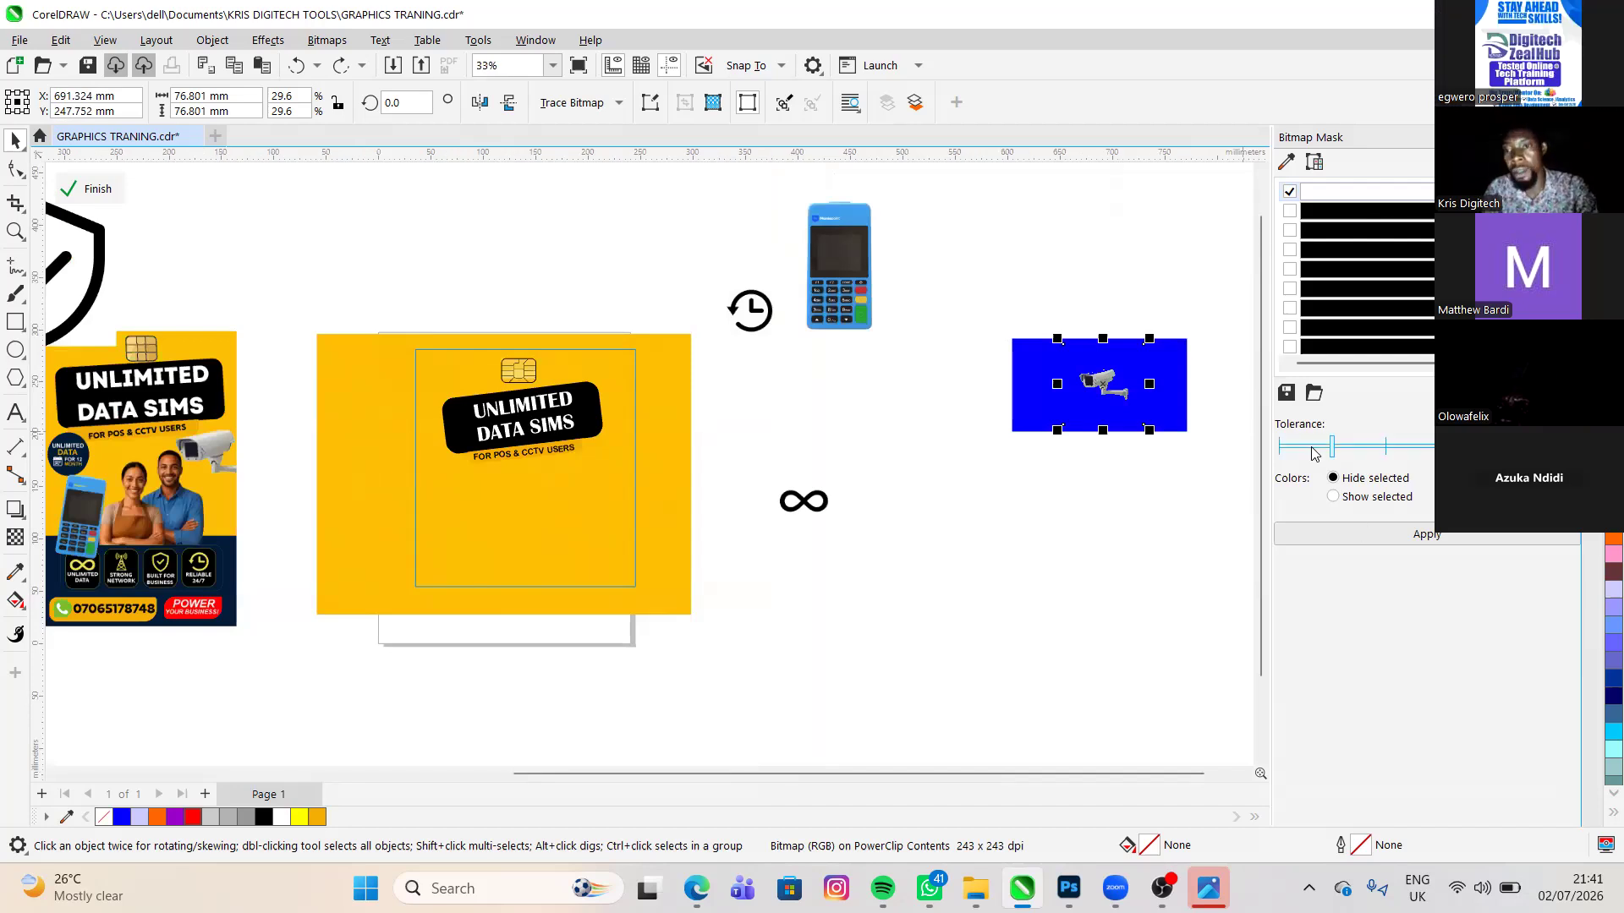
{"action": "left_click", "coordinate": [1328, 531]}
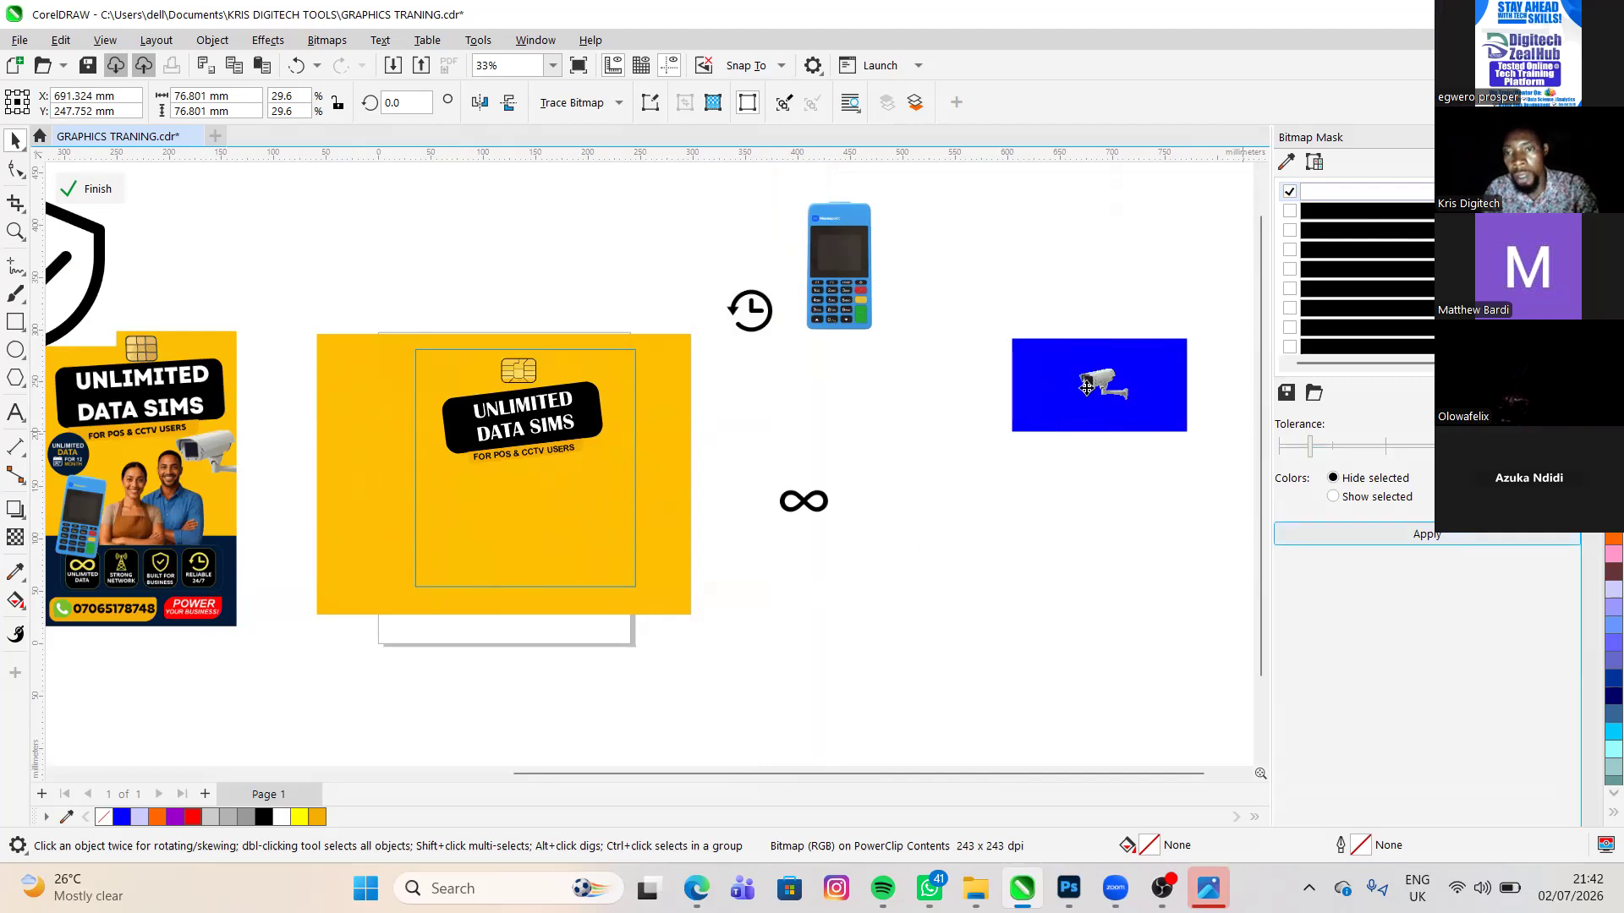
- Move the masked camera onto the yellow flyer background below the headline and delete the blue rectangle
{"action": "left_click_drag", "start_coordinate": [1087, 395], "coordinate": [610, 438]}
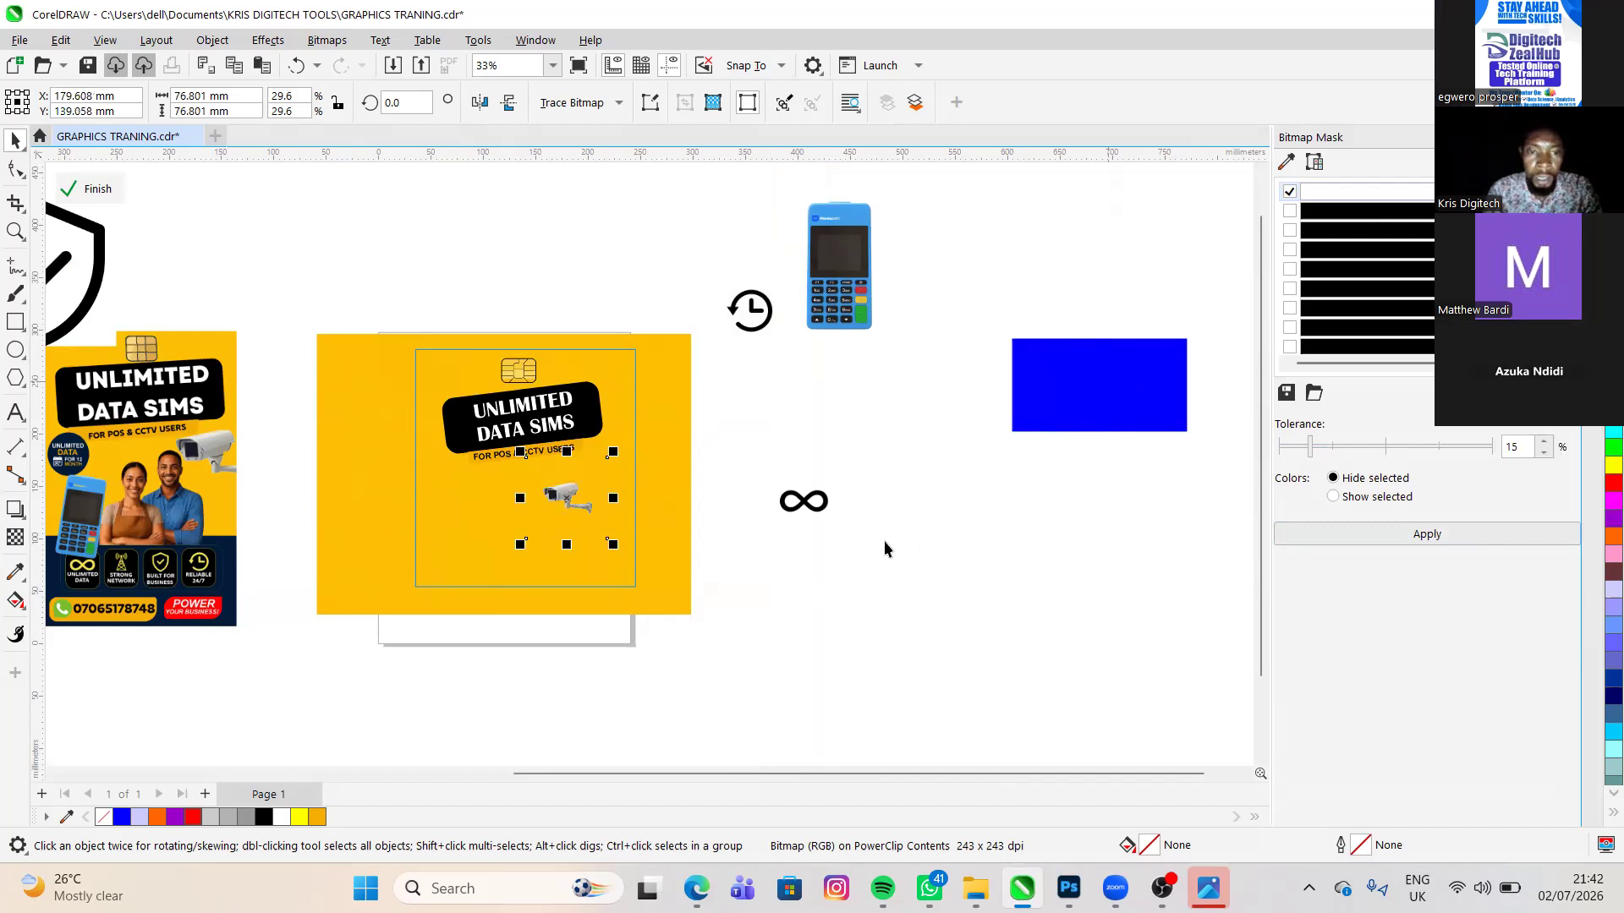
{"action": "left_click", "coordinate": [1086, 391]}
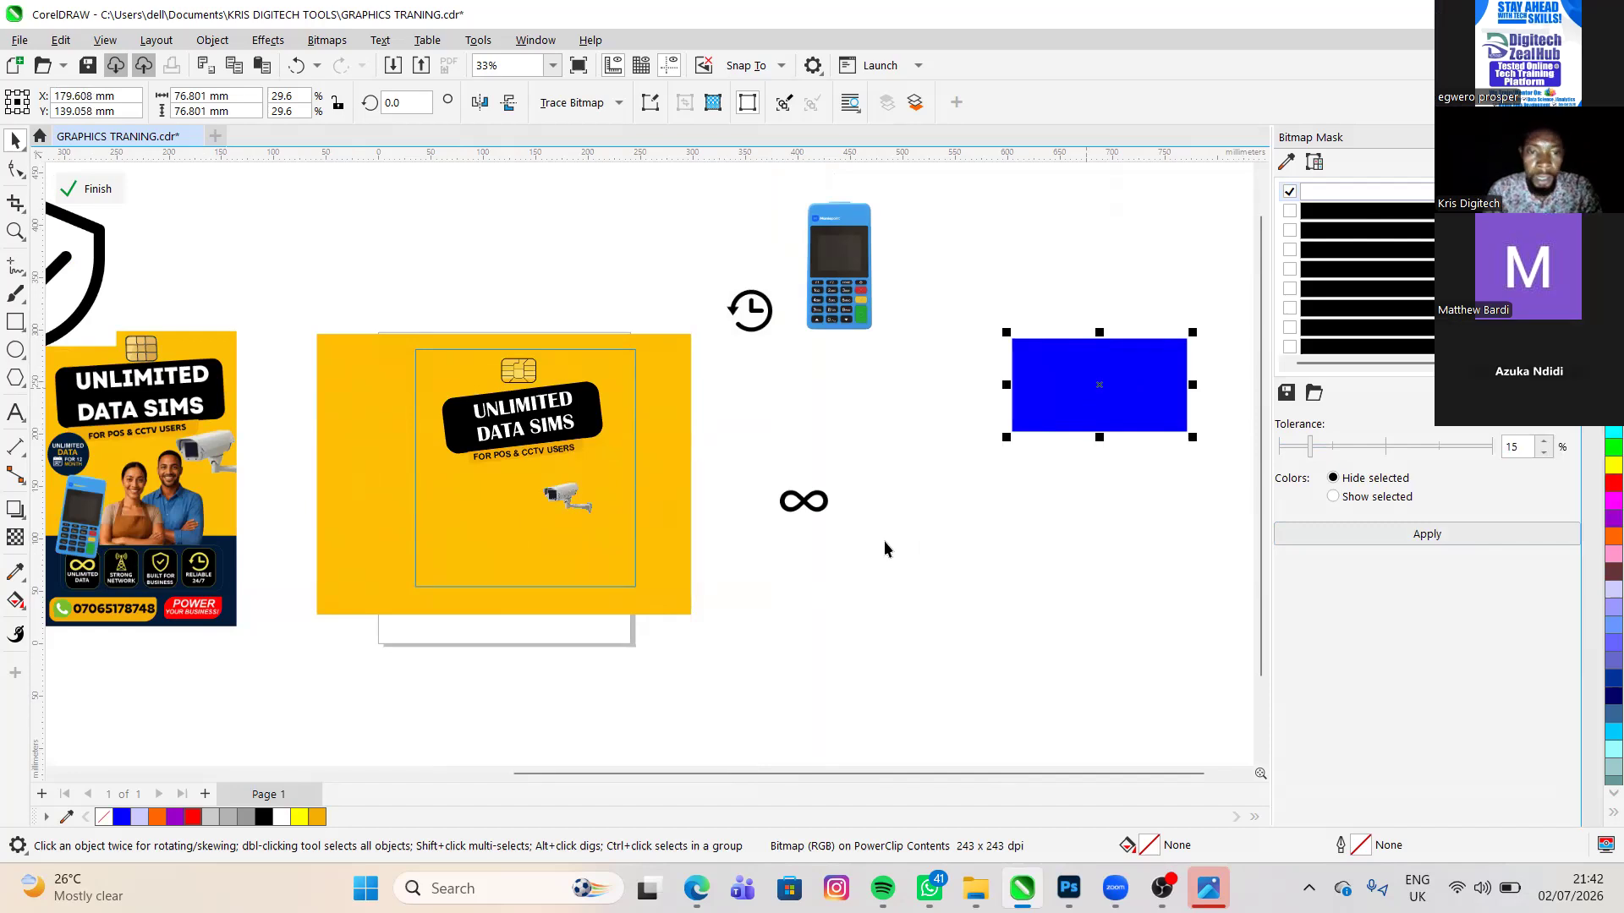
{"action": "key", "text": "Delete"}
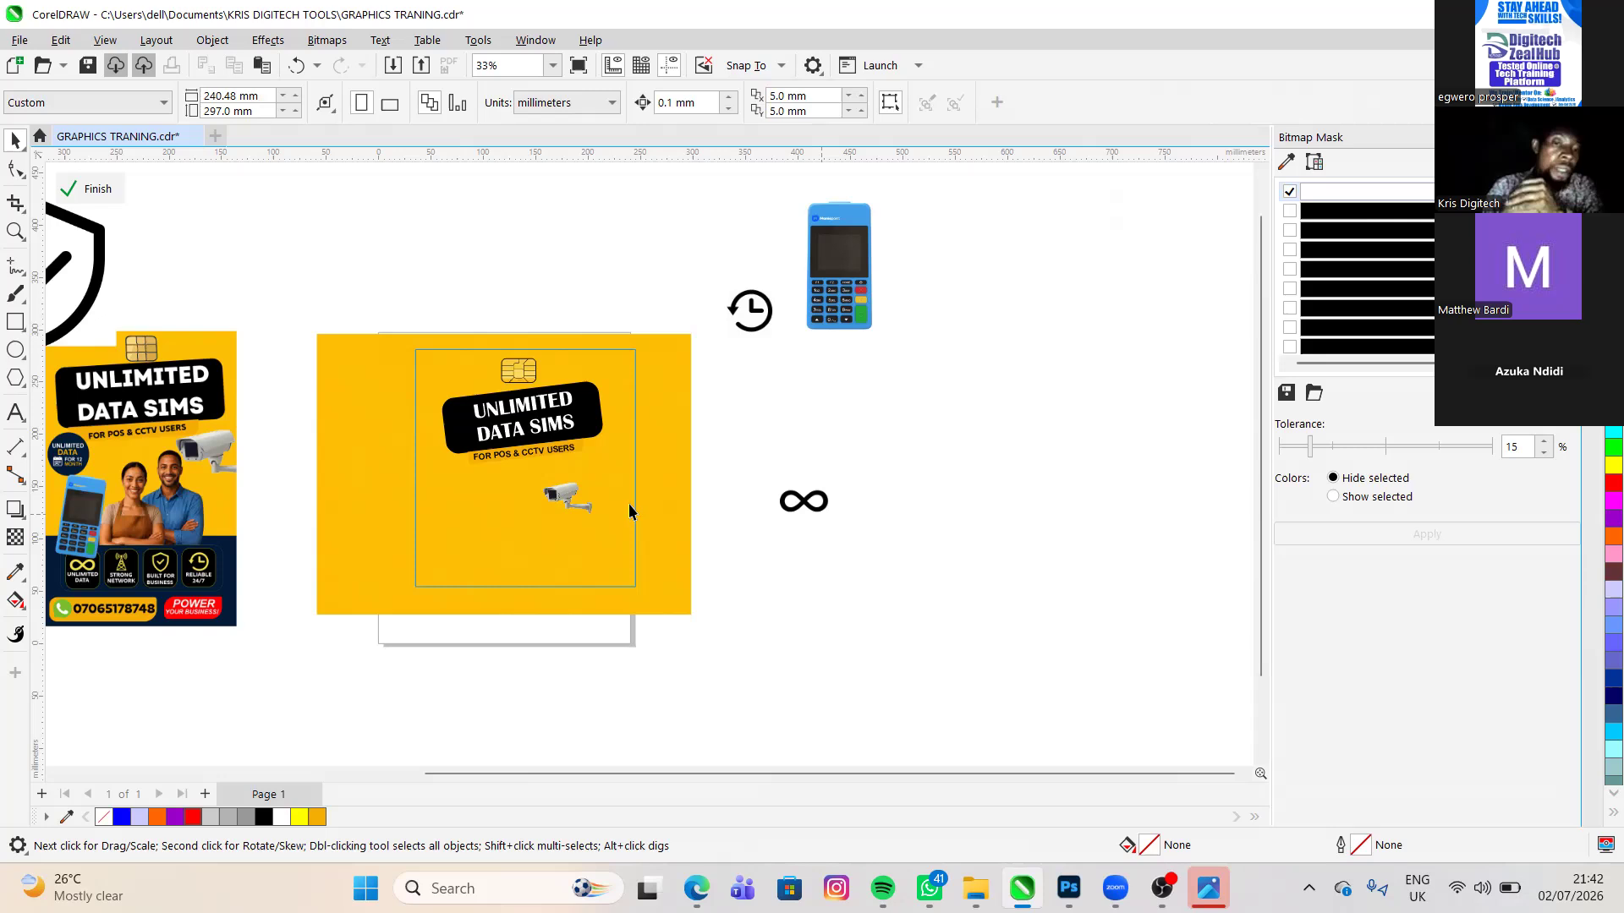
- Enlarge the camera image to about 152 × 152 mm and place it below the headline, overlapping the flyer frame's right edge
{"action": "scroll", "coordinate": [718, 583], "scroll_direction": "up", "scroll_amount": 1}
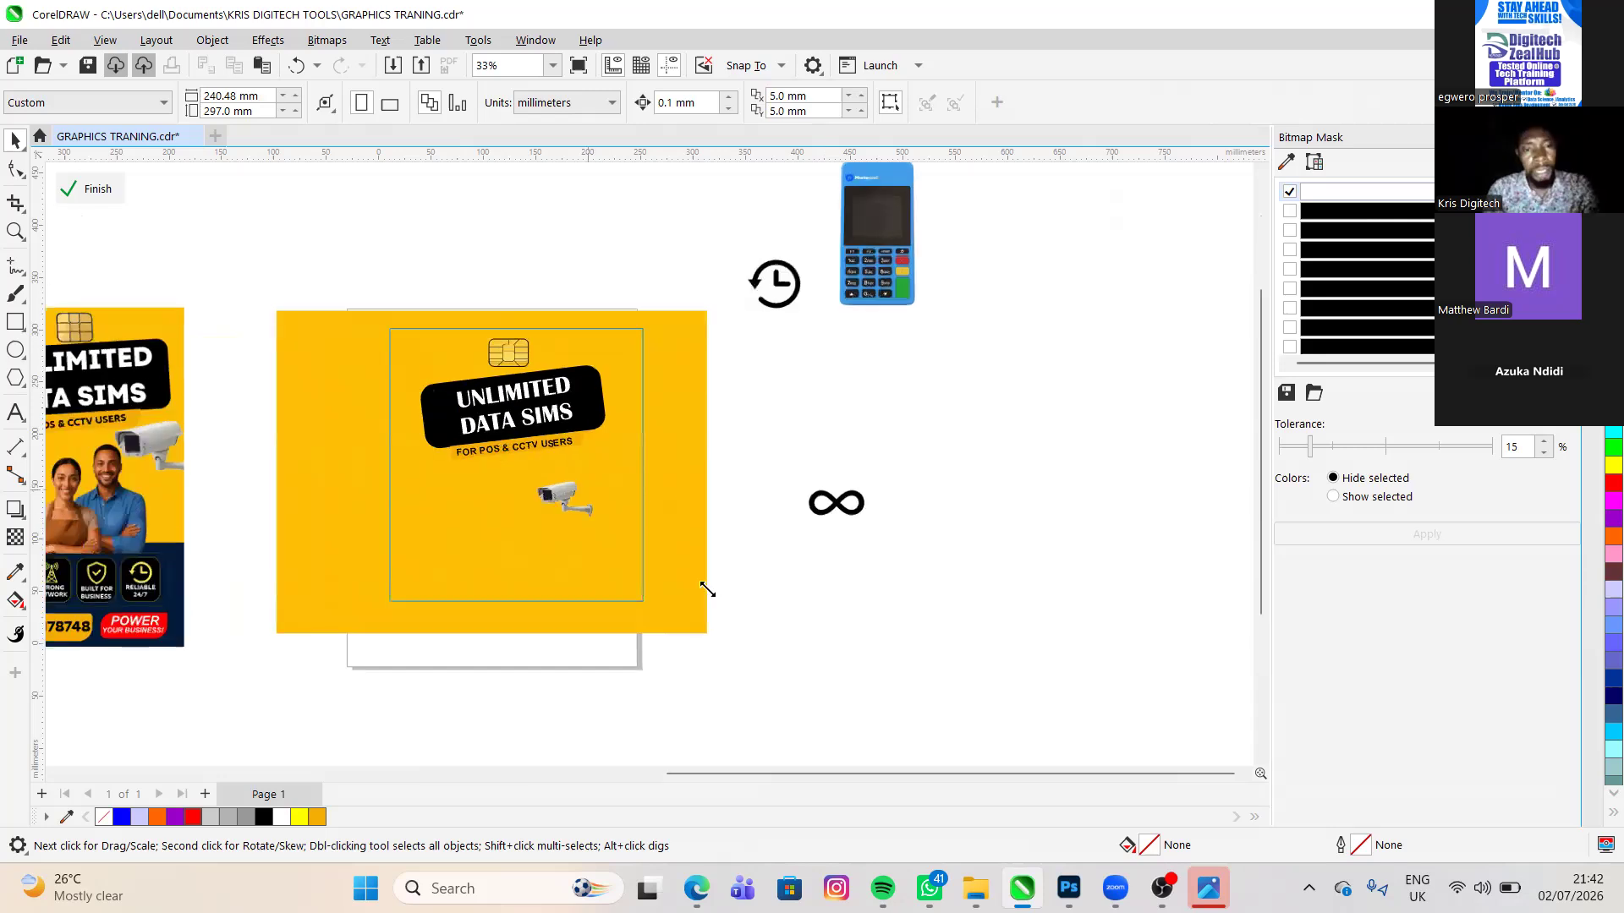
{"action": "scroll", "coordinate": [719, 592], "scroll_direction": "up", "scroll_amount": 3}
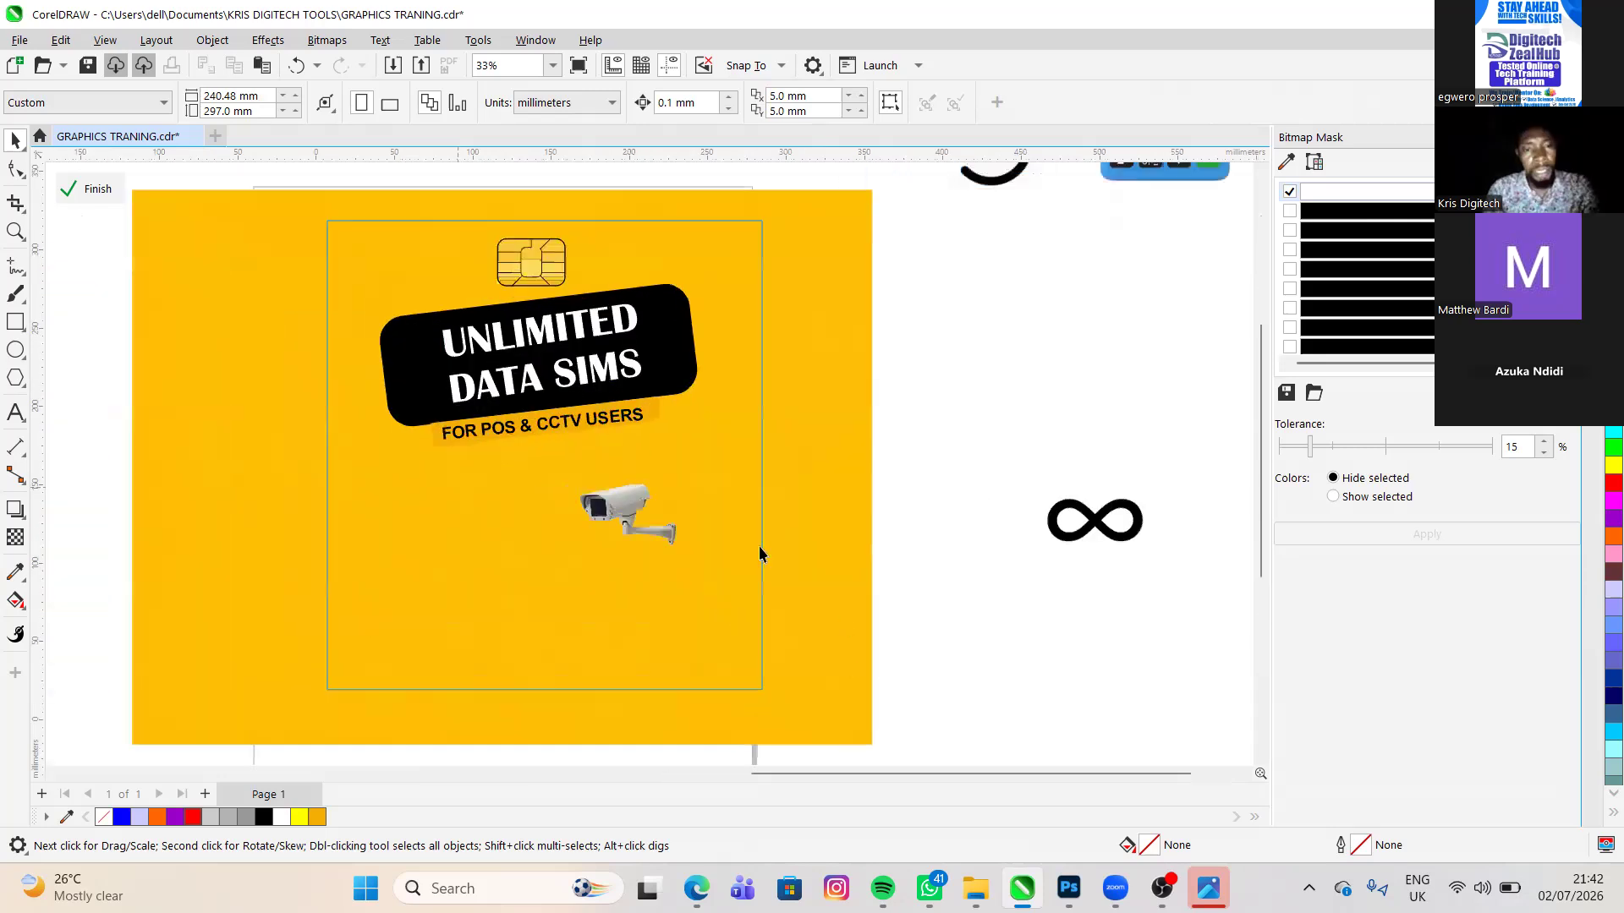
{"action": "left_click", "coordinate": [668, 557]}
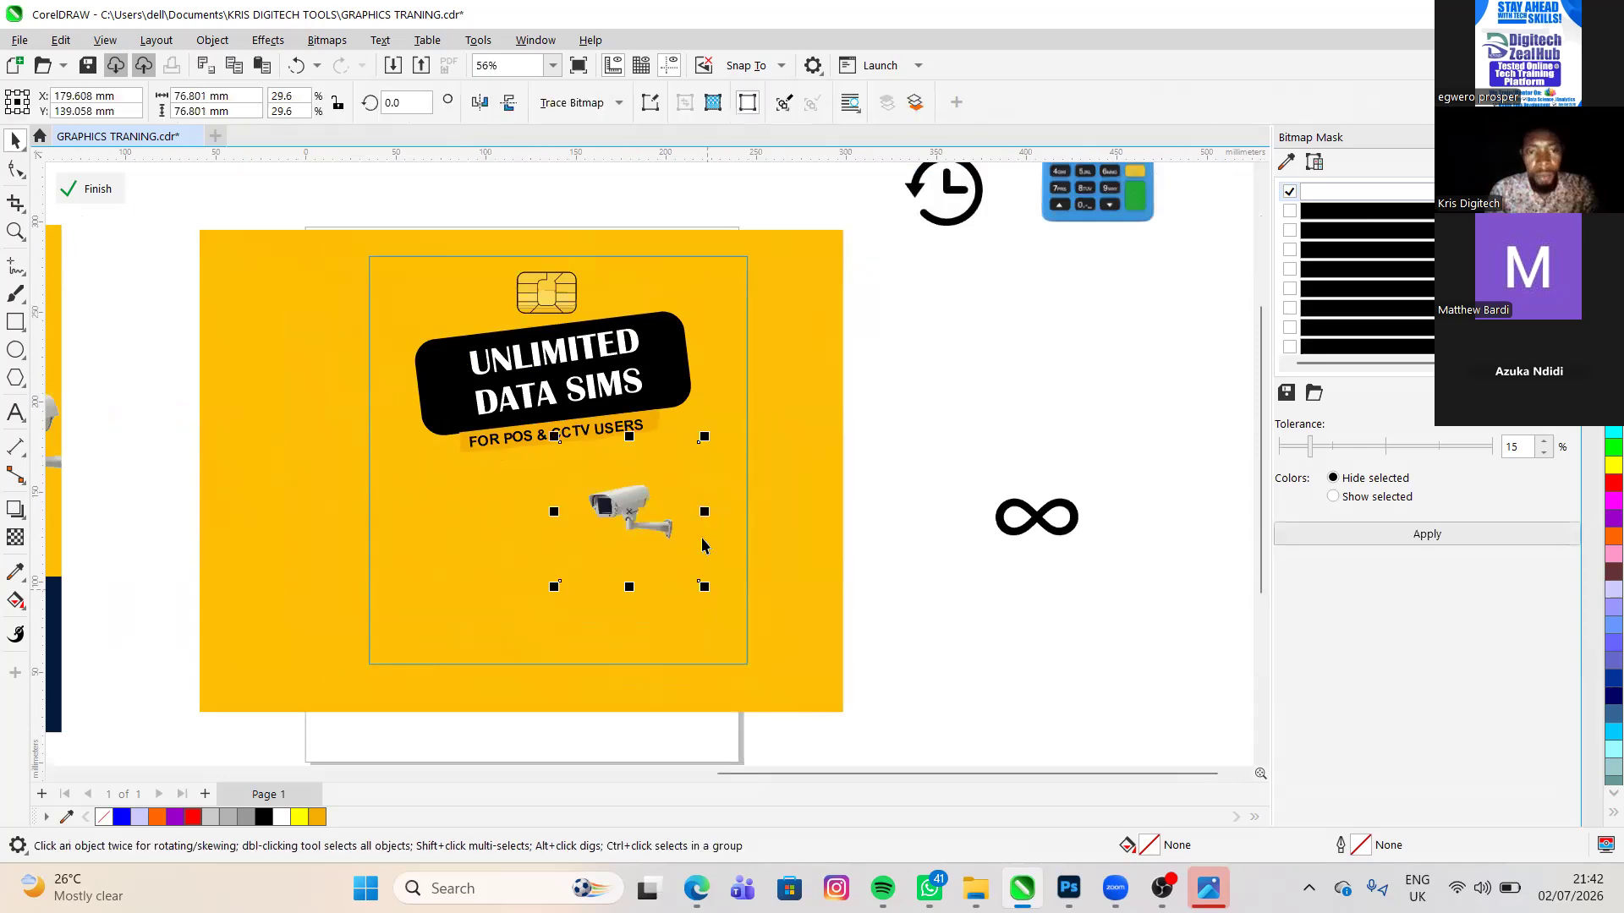
{"action": "left_click", "coordinate": [711, 493]}
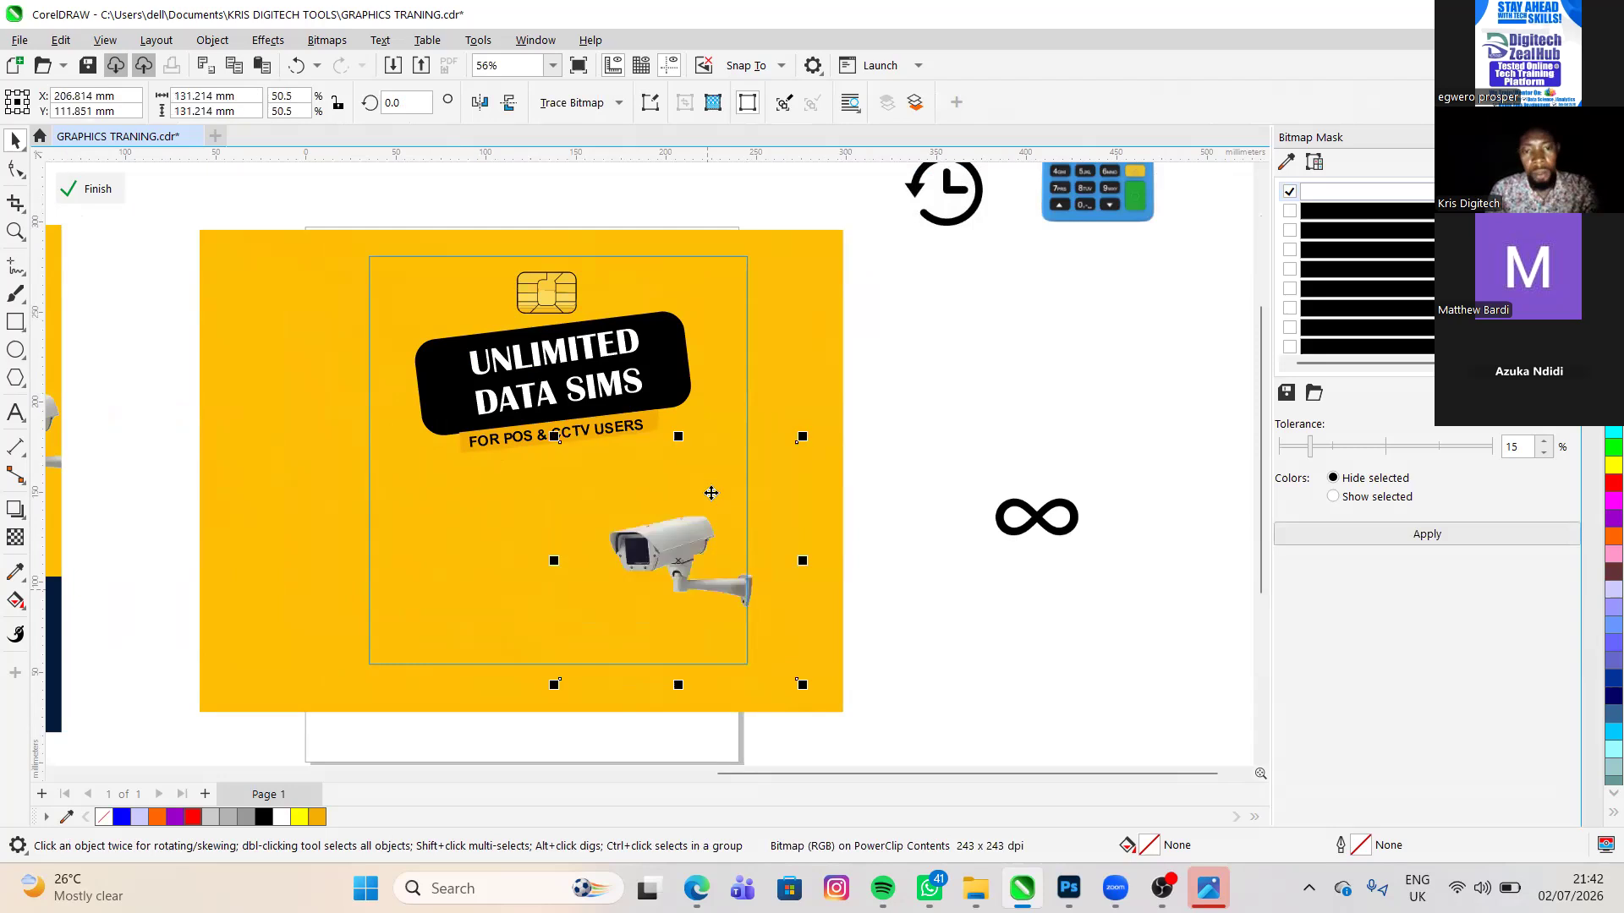
{"action": "left_click_drag", "start_coordinate": [696, 484], "coordinate": [700, 482]}
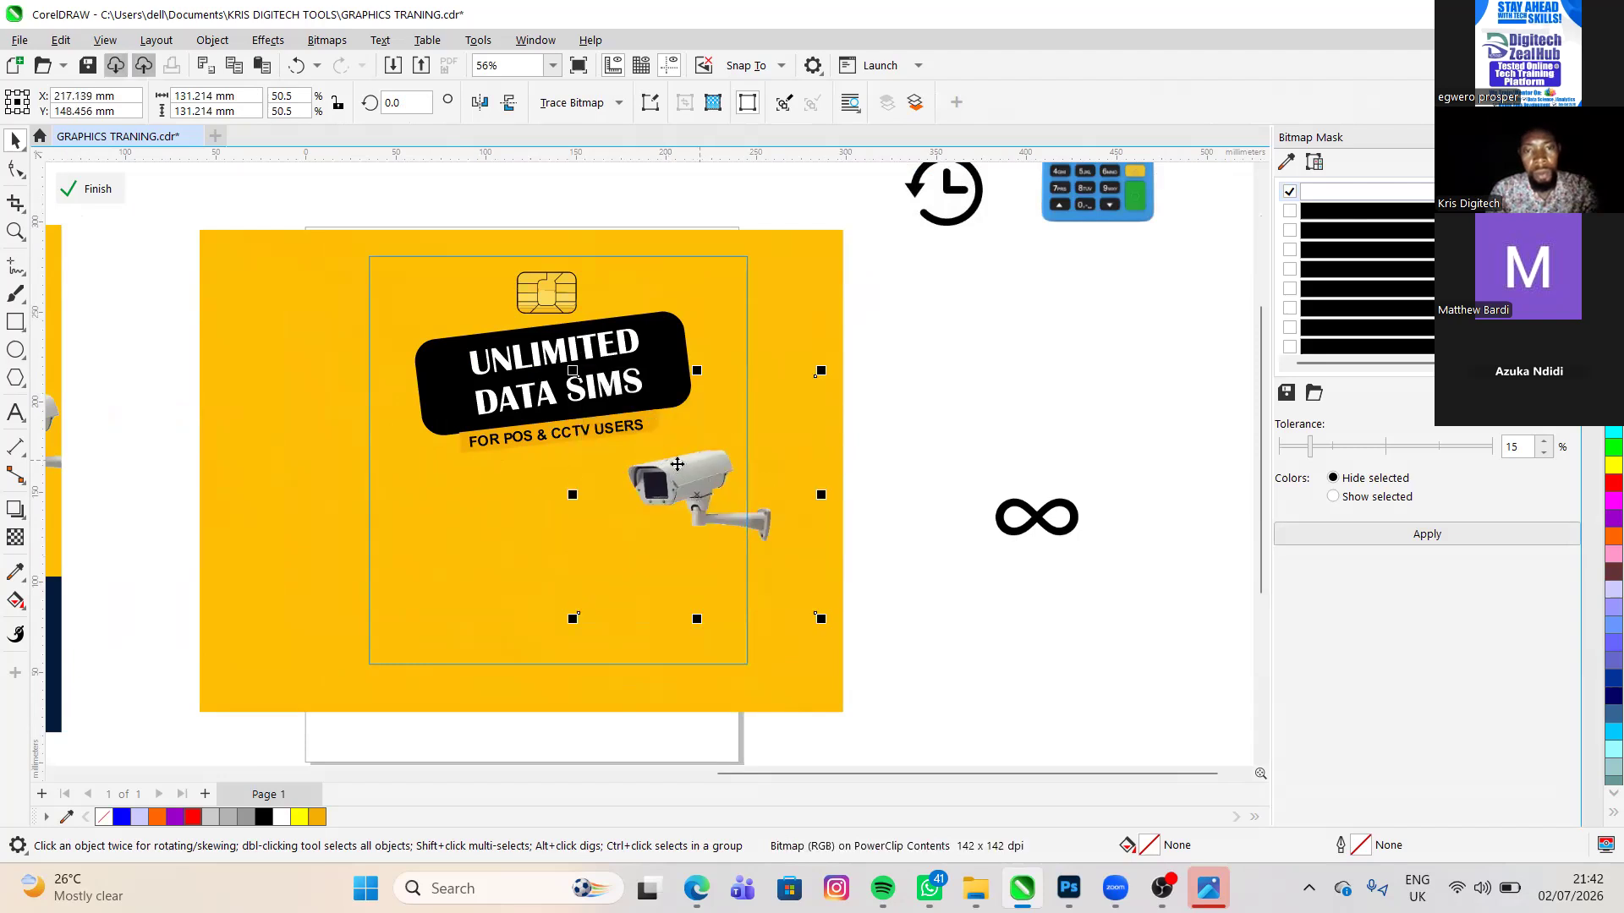
{"action": "left_click_drag", "start_coordinate": [678, 461], "coordinate": [718, 461]}
{"action": "left_click_drag", "start_coordinate": [717, 460], "coordinate": [786, 455]}
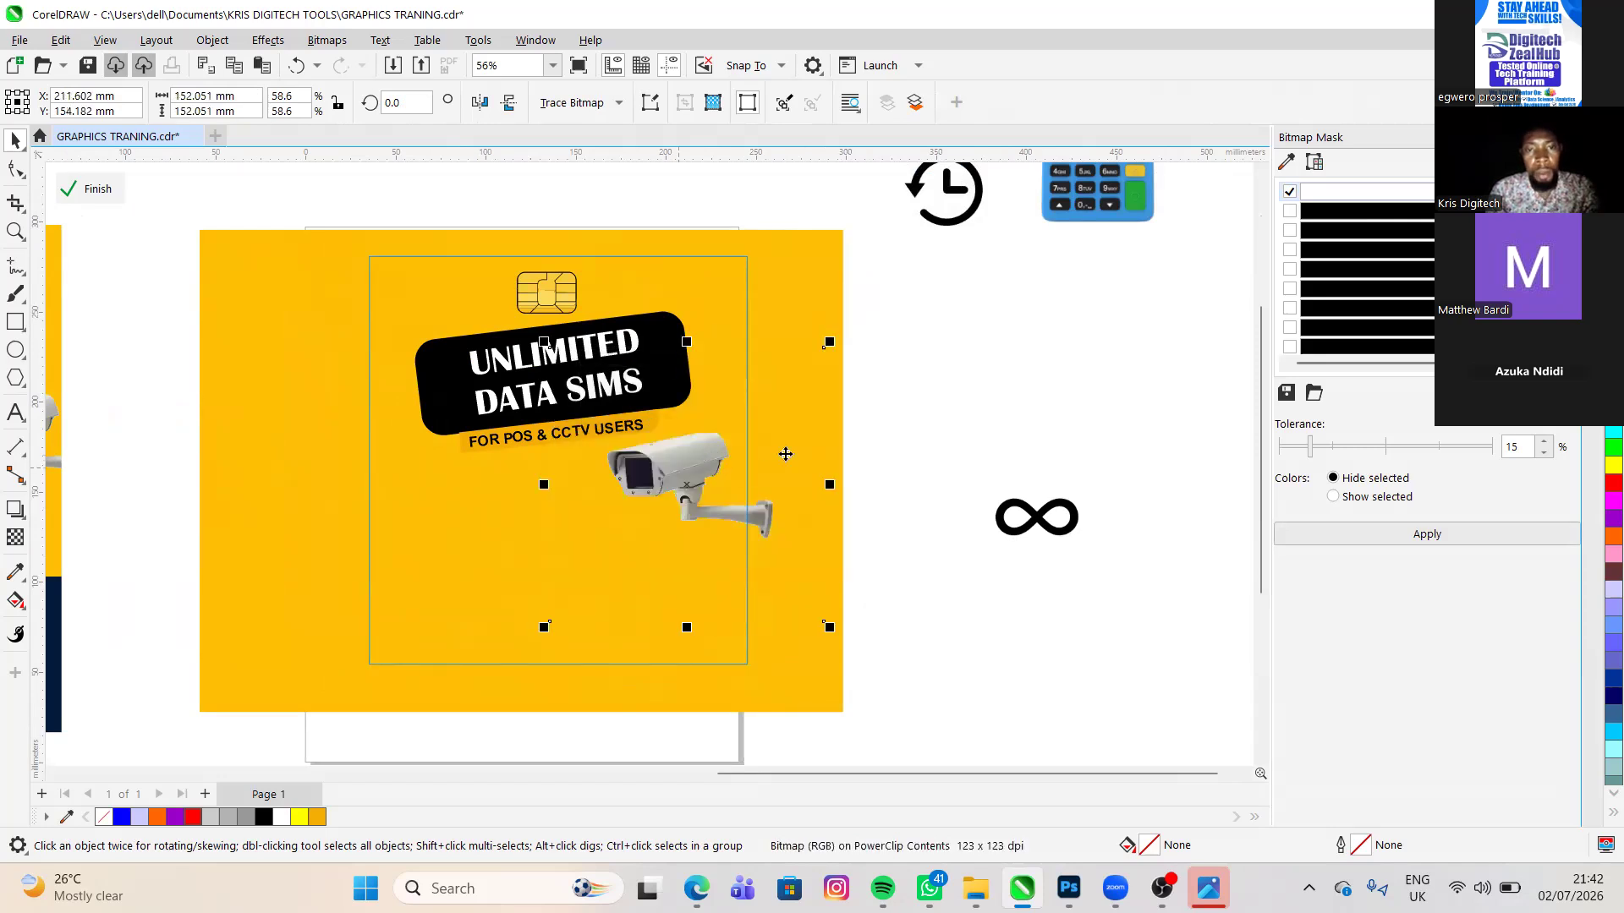
{"action": "left_click", "coordinate": [786, 454]}
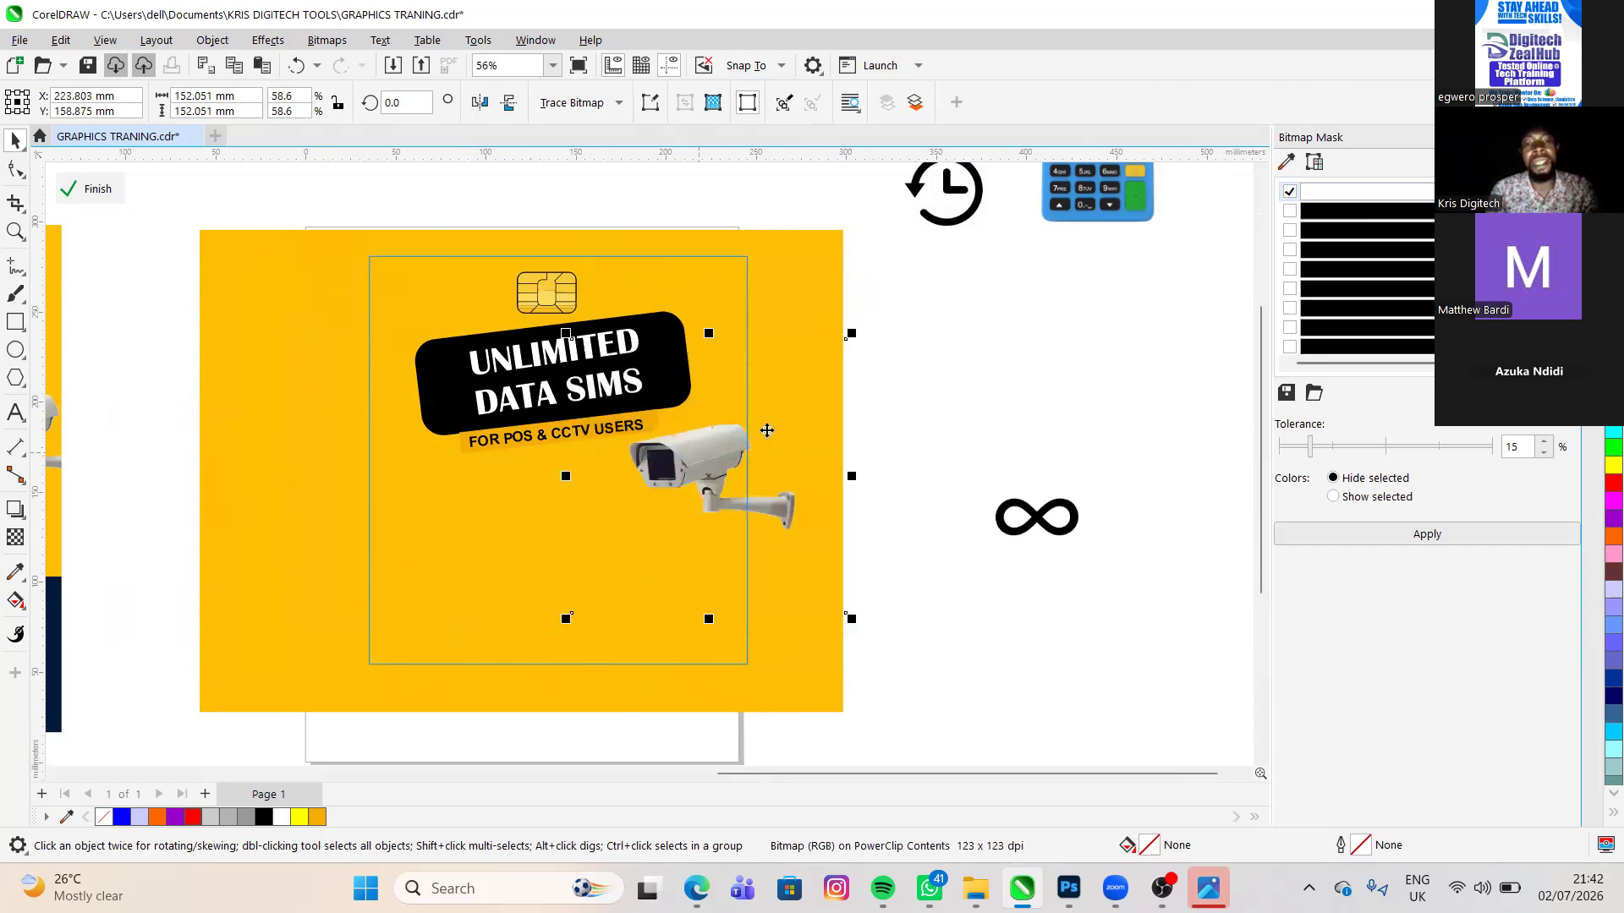
- Shift the camera farther across the PowerClip frame's right edge, finish editing to check the cropping, and reopen the frame's contents
{"action": "left_click_drag", "start_coordinate": [733, 469], "coordinate": [762, 485]}
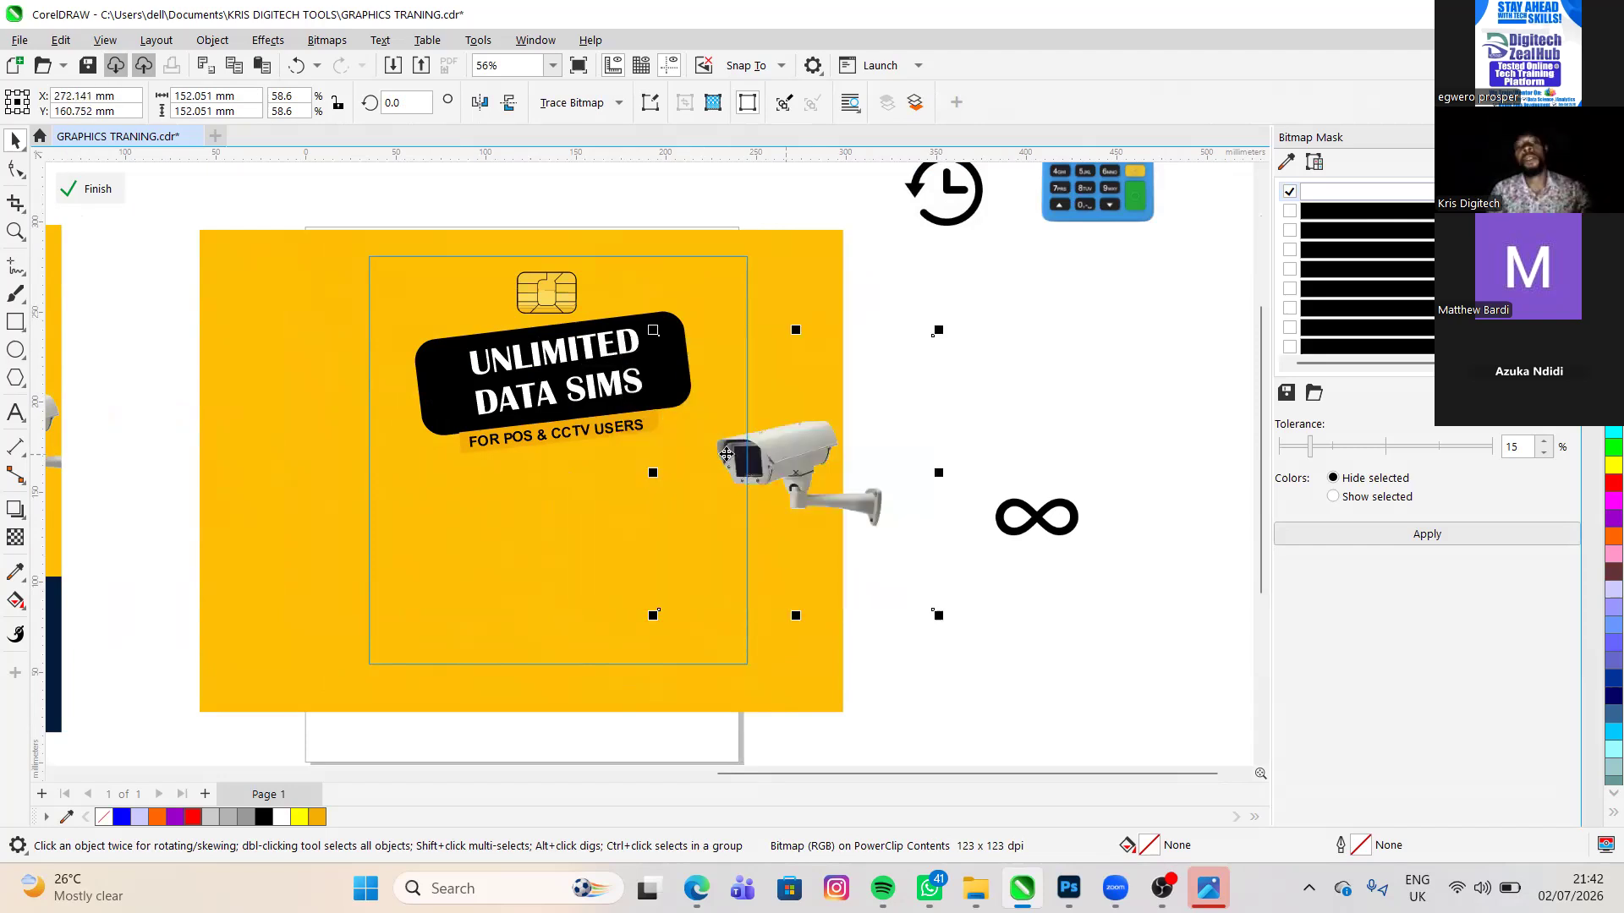
{"action": "left_click", "coordinate": [86, 192]}
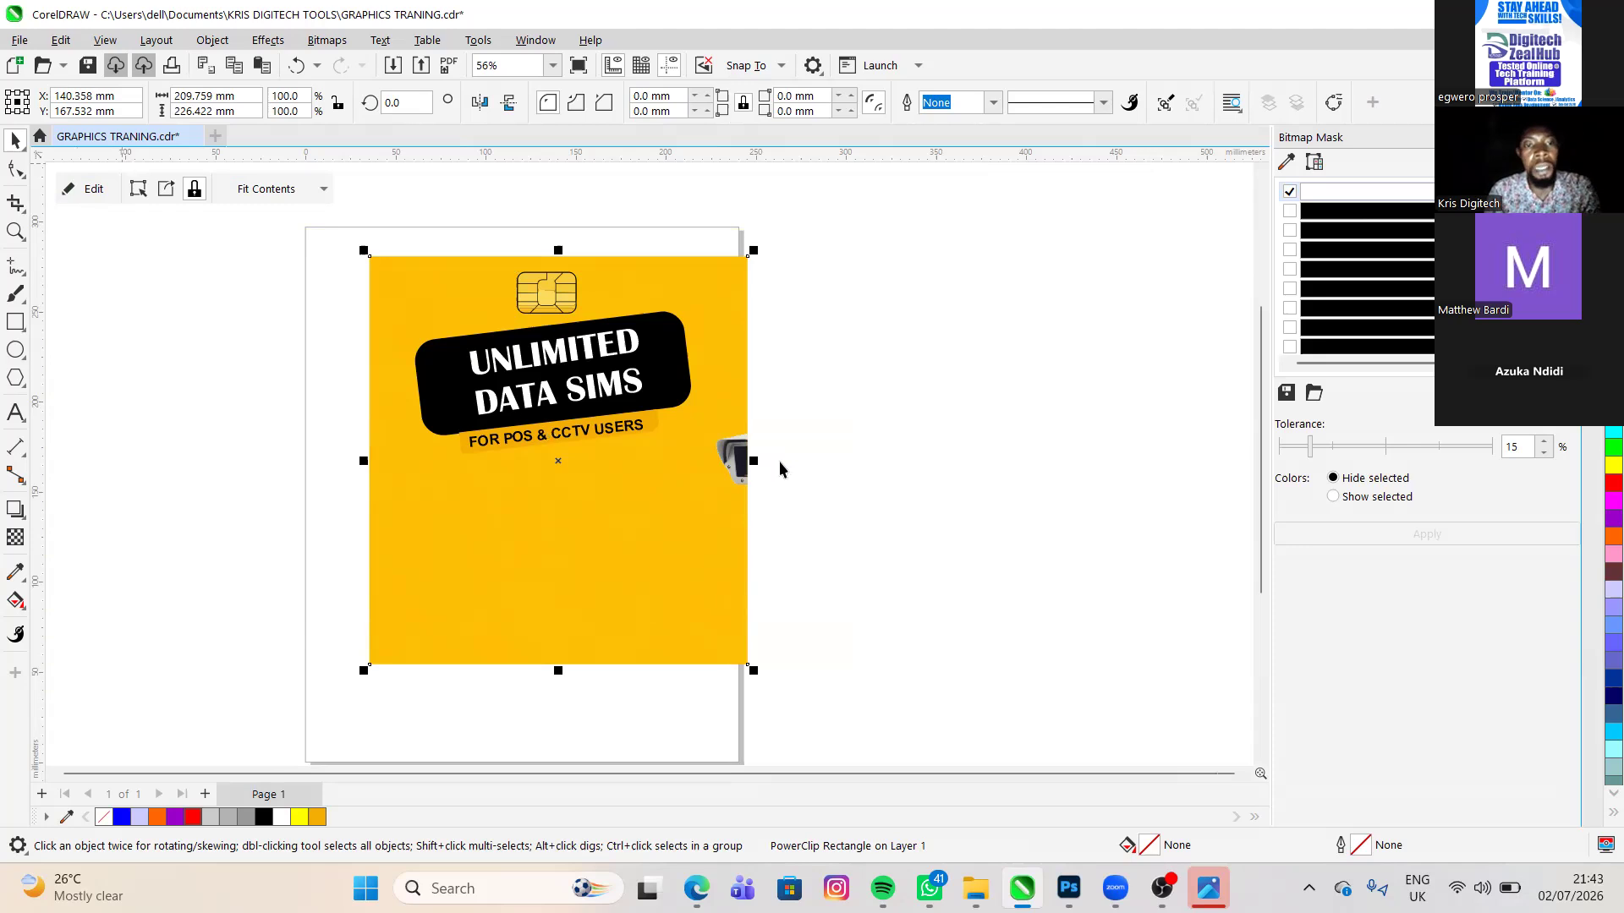
{"action": "right_click", "coordinate": [475, 412]}
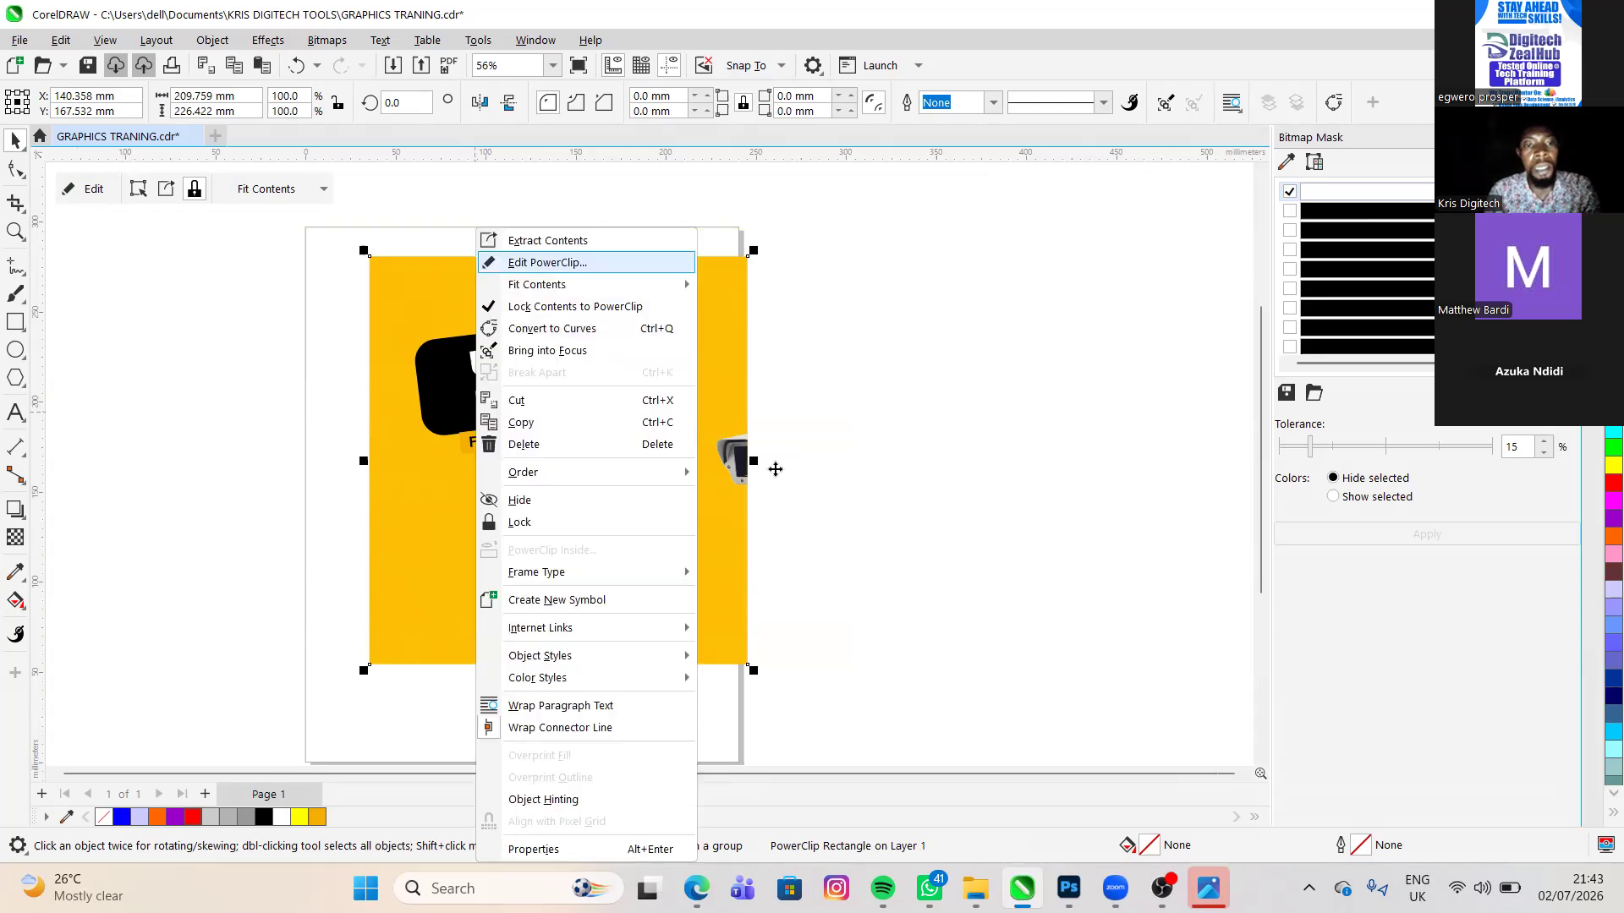
{"action": "left_click", "coordinate": [545, 261]}
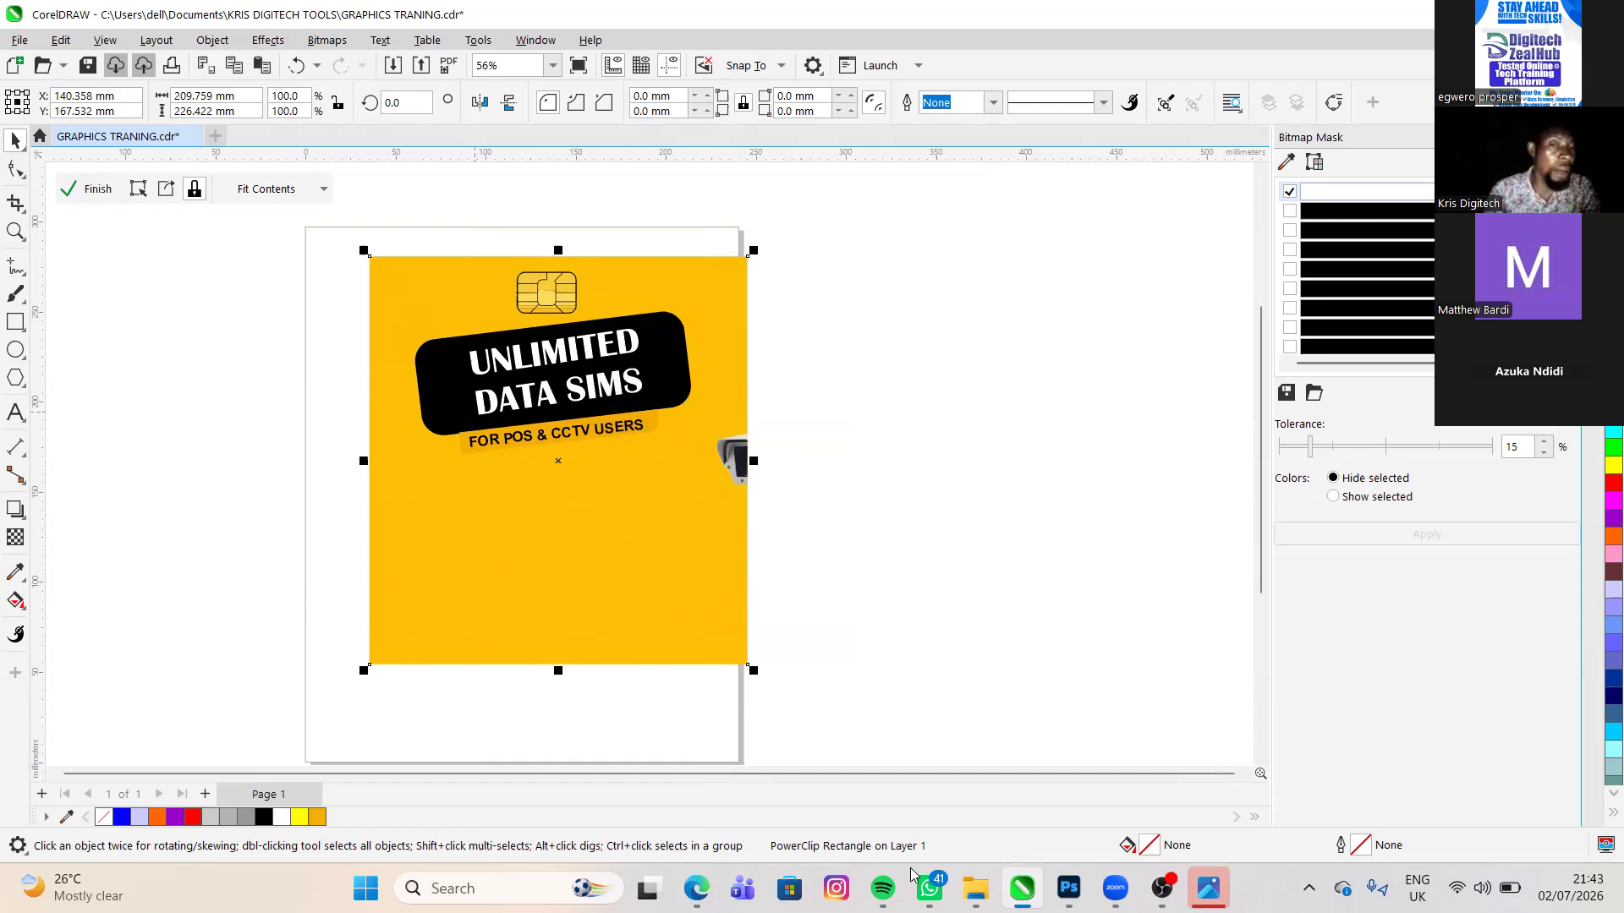
{"action": "left_click", "coordinate": [780, 462]}
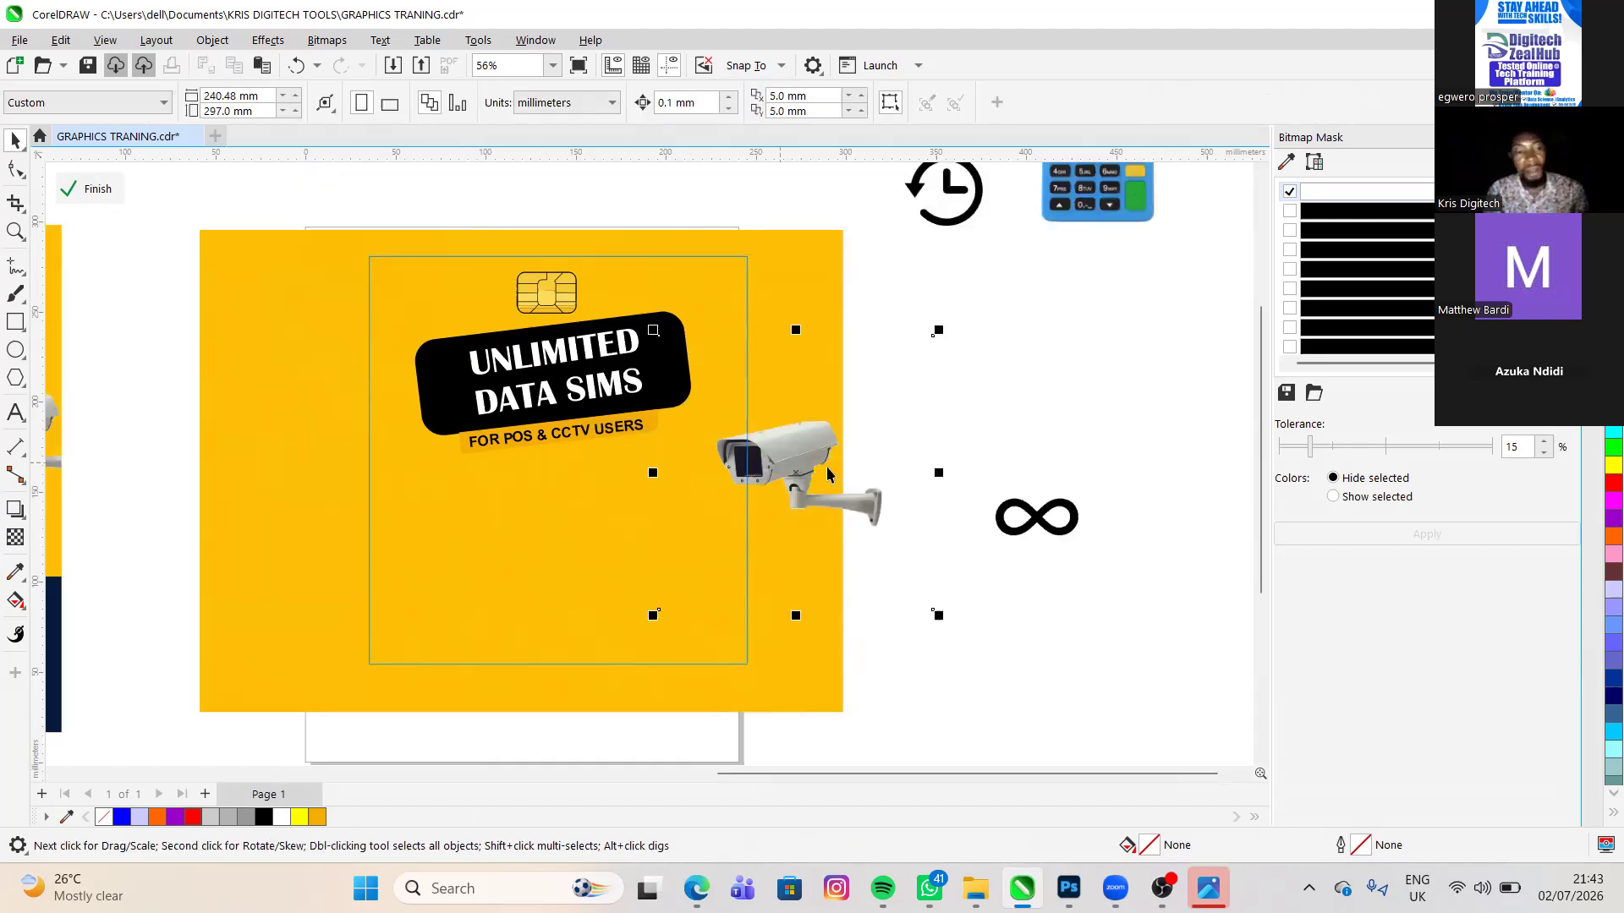
{"action": "left_click", "coordinate": [828, 474]}
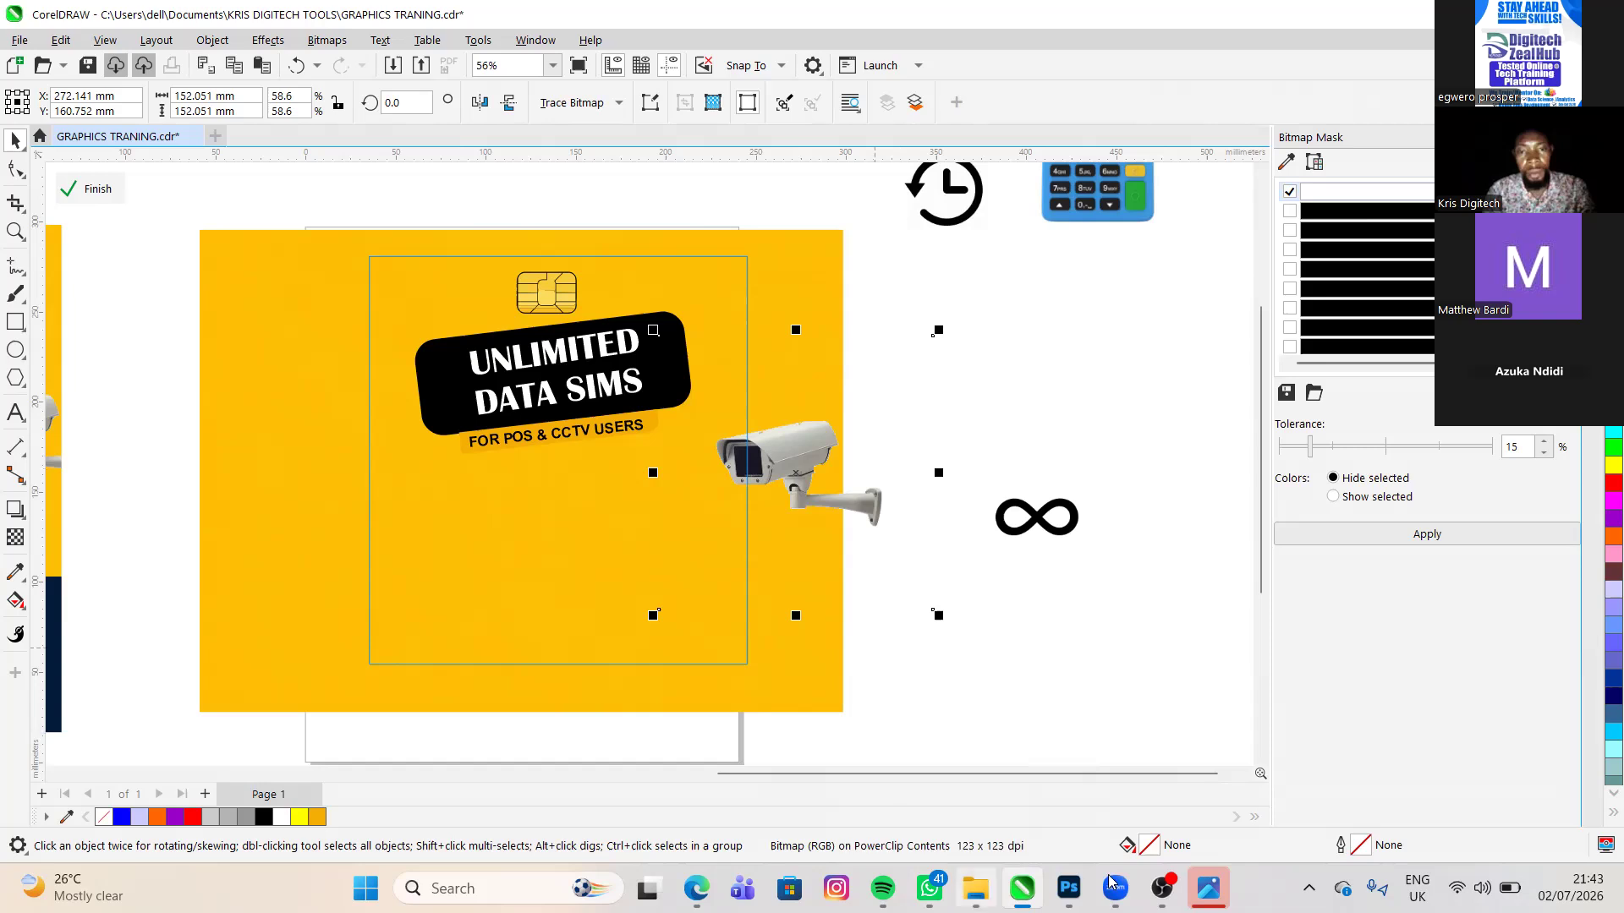
{"action": "mouse_move", "coordinate": [1115, 888]}
{"action": "left_click", "coordinate": [1049, 814]}
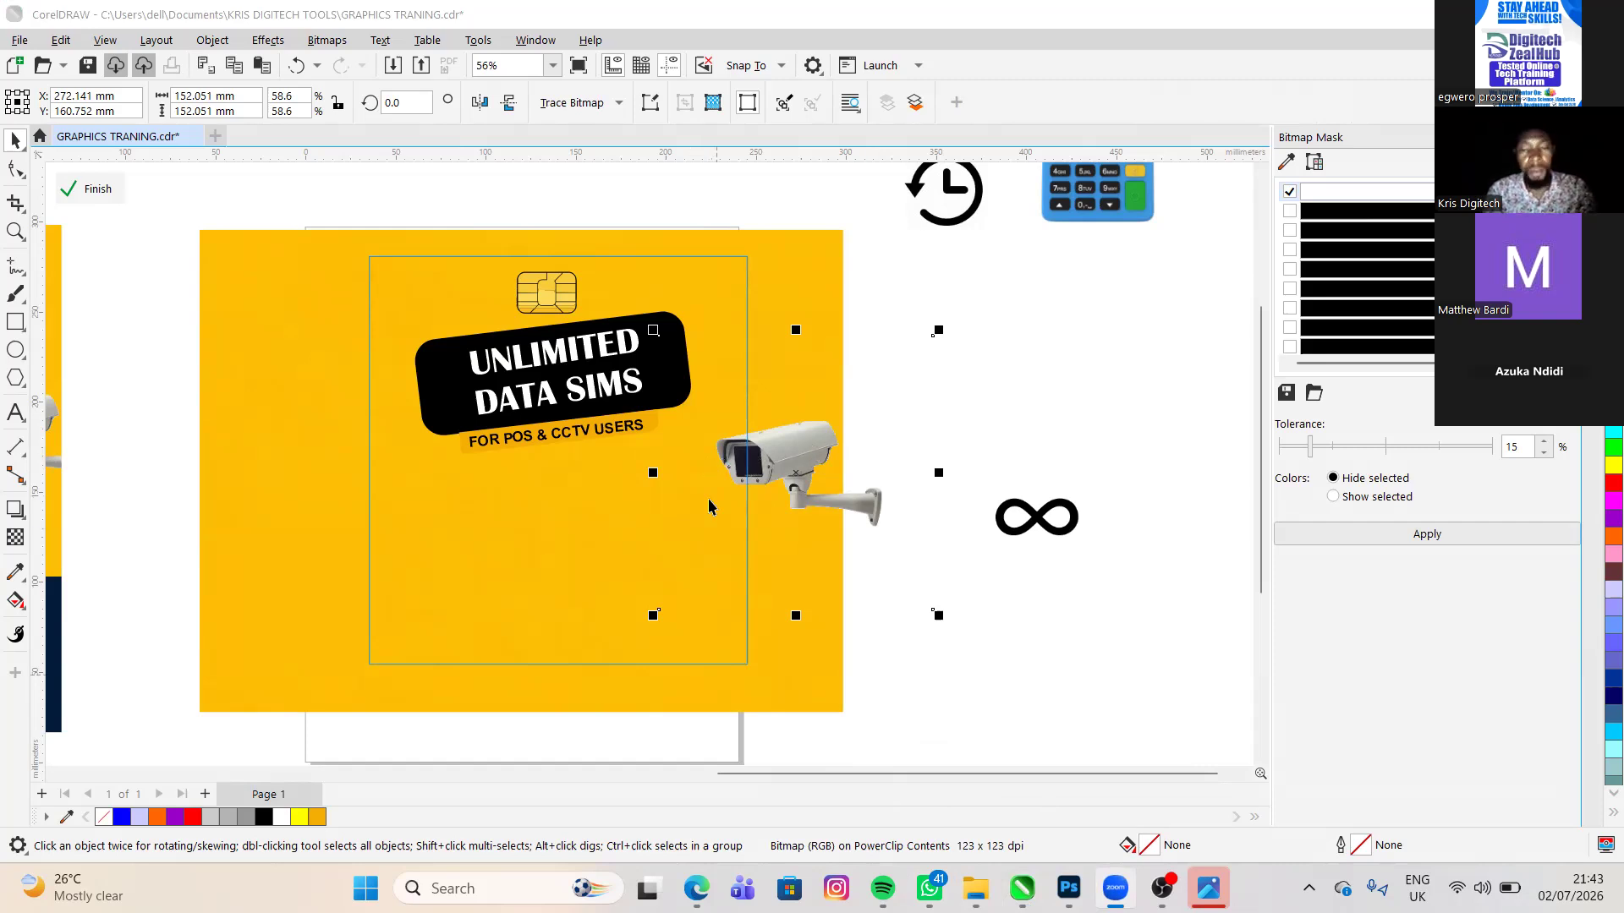
- Reposition the camera just below the tagline so only its wall mount crosses the flyer frame's right edge, and deselect it
{"action": "left_click", "coordinate": [658, 477]}
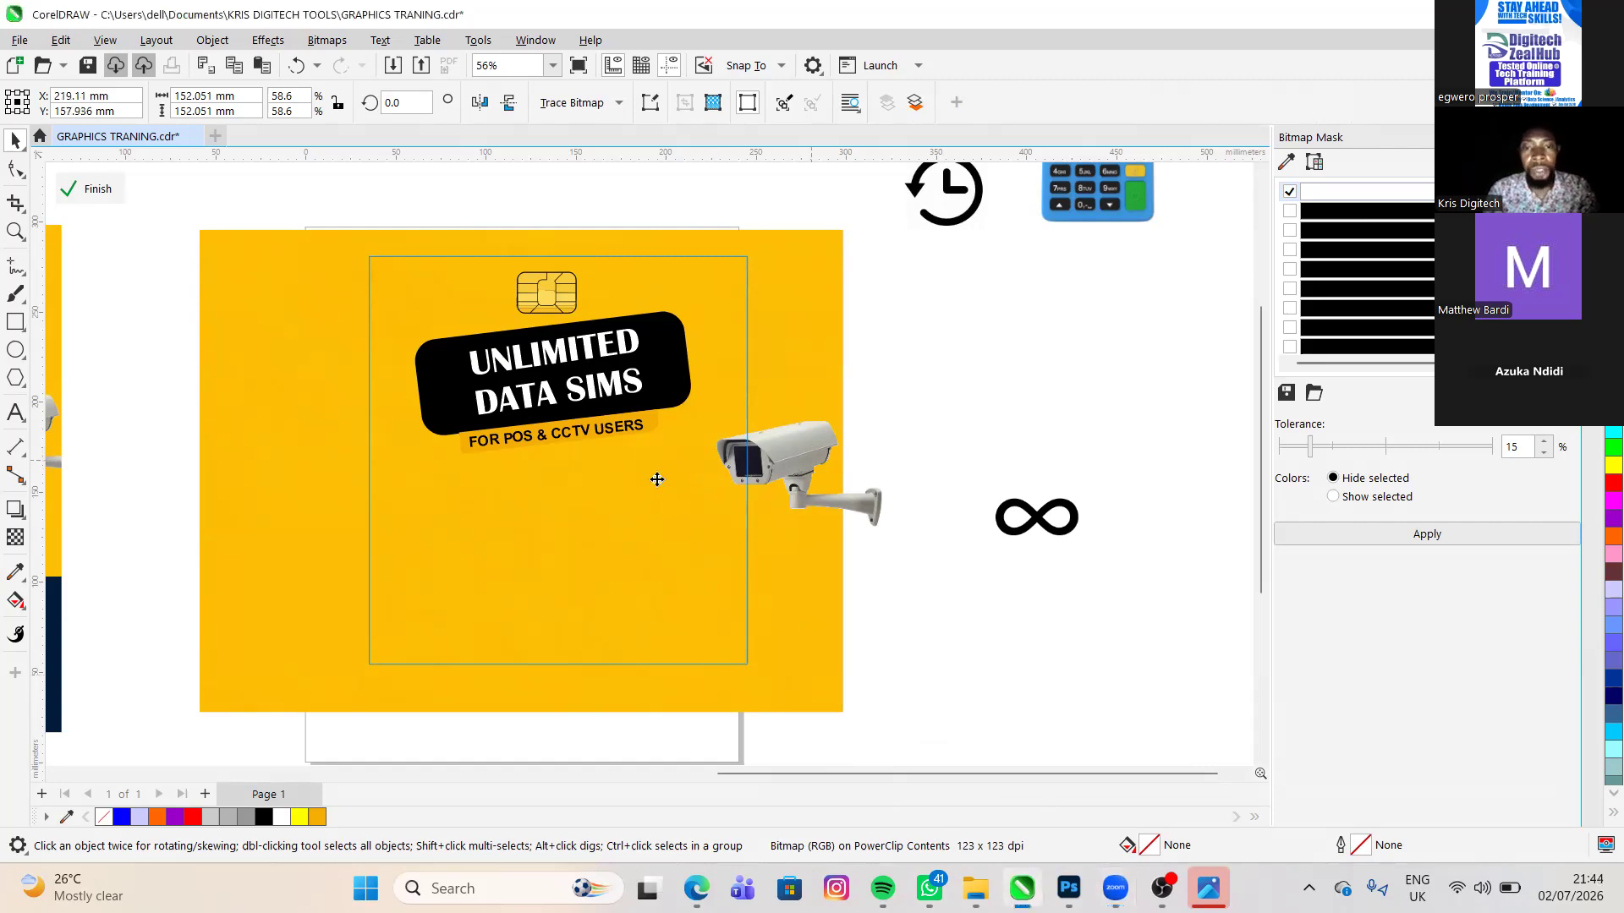
{"action": "left_click_drag", "start_coordinate": [698, 481], "coordinate": [722, 477]}
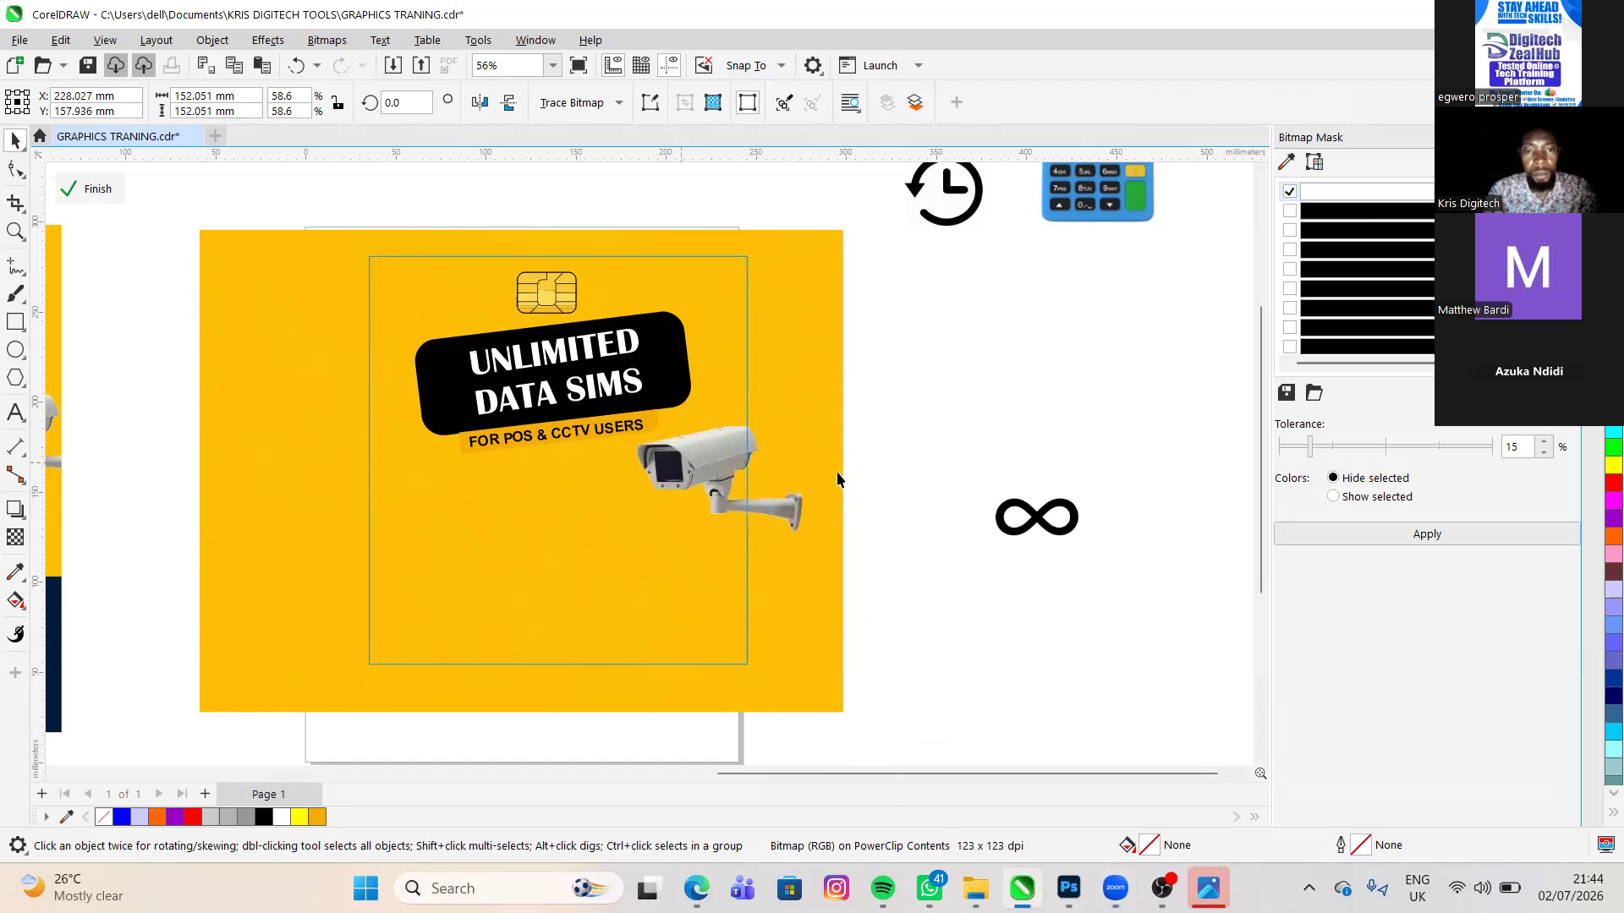
{"action": "left_click_drag", "start_coordinate": [850, 459], "coordinate": [697, 481]}
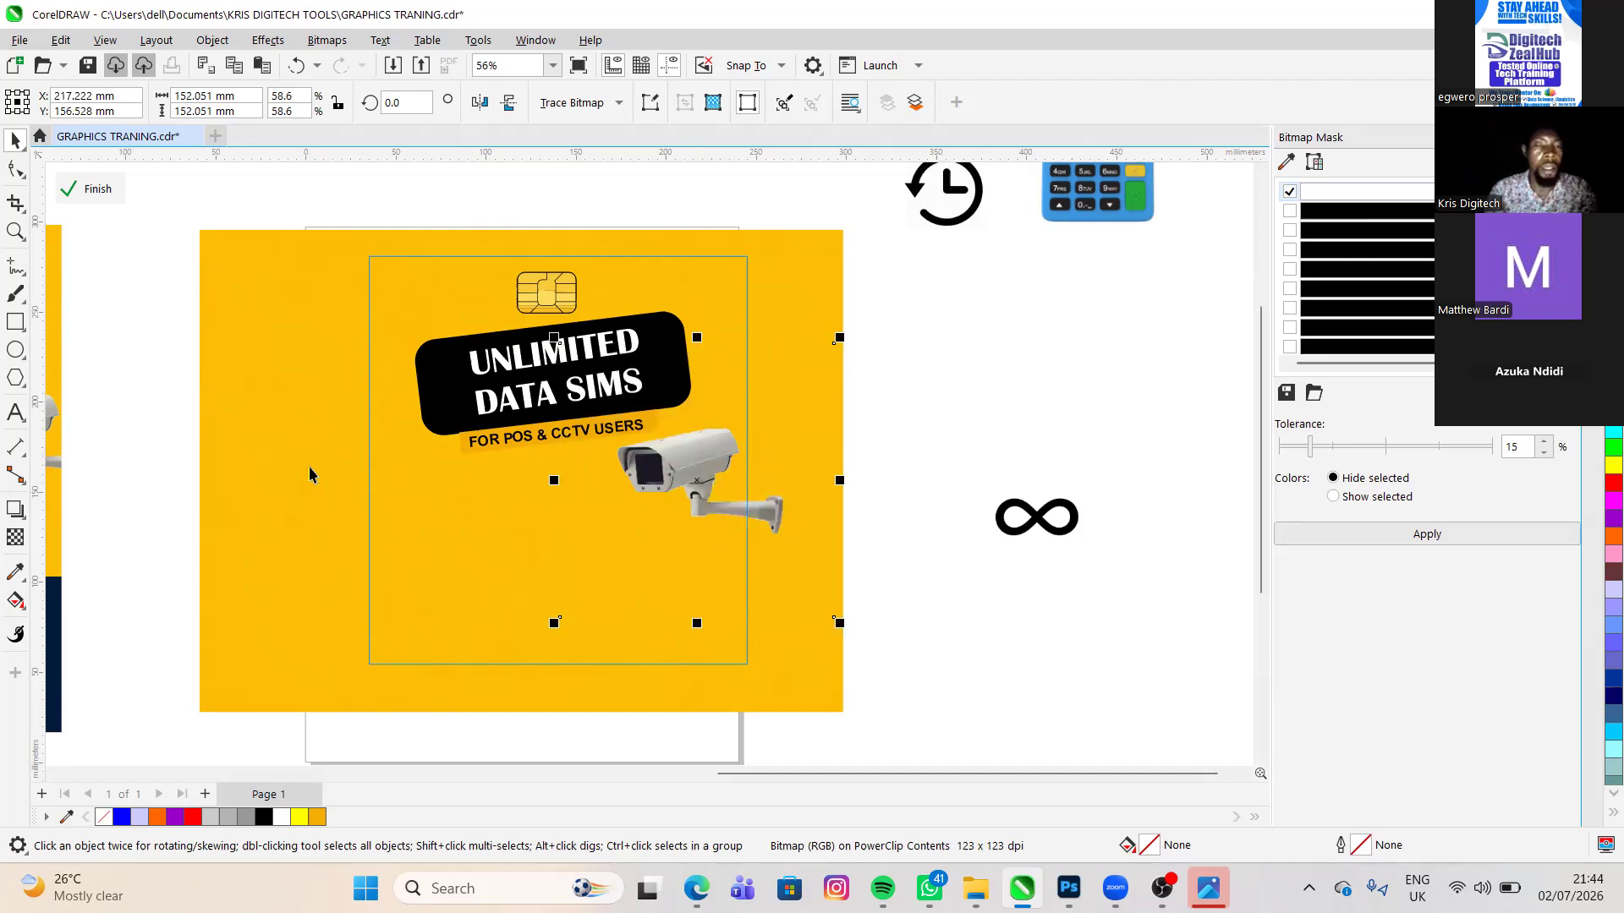
{"action": "scroll", "coordinate": [272, 470], "scroll_direction": "down", "scroll_amount": 2}
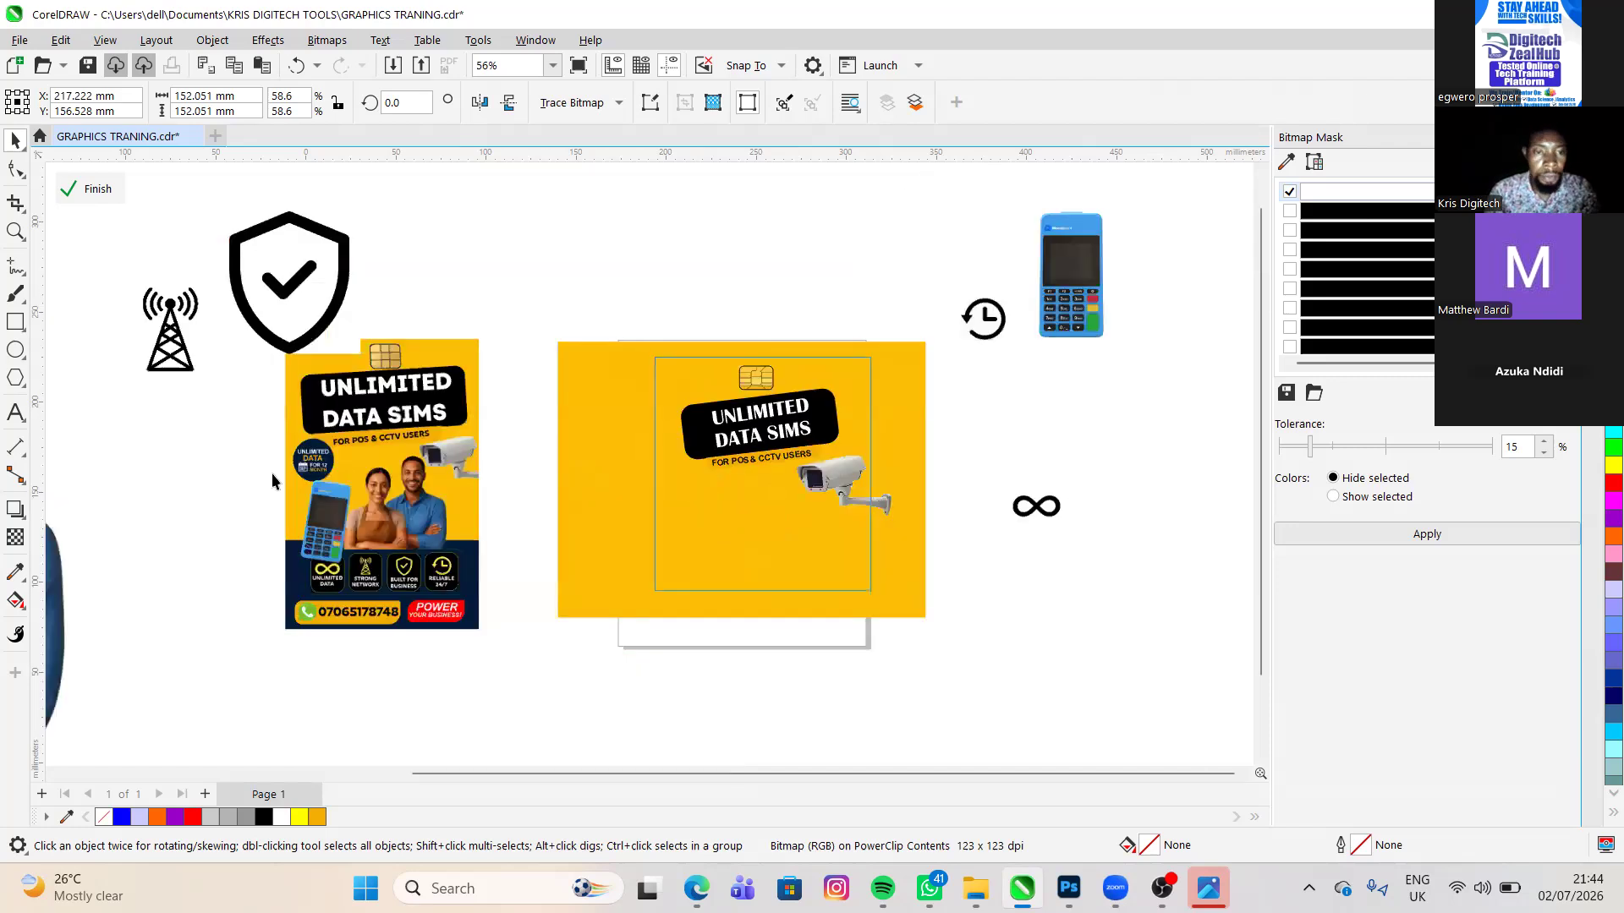
{"action": "left_click", "coordinate": [272, 474]}
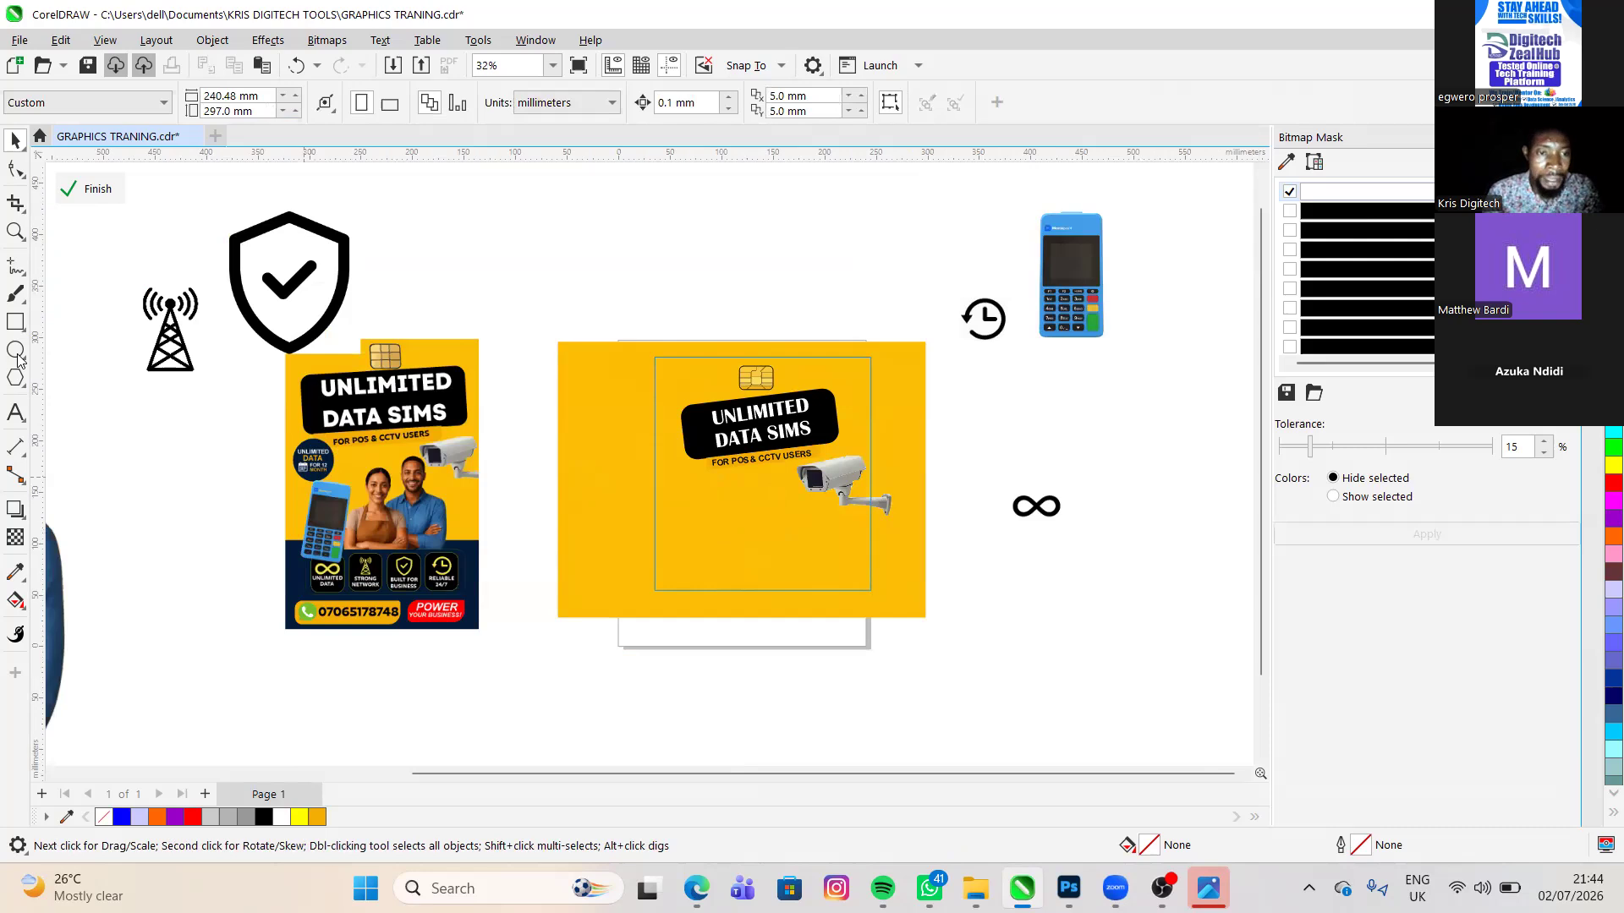
- Draw a circle about 62 mm in diameter below the tagline, inside the flyer's PowerClip frame
{"action": "scroll", "coordinate": [310, 468], "scroll_direction": "up", "scroll_amount": 2}
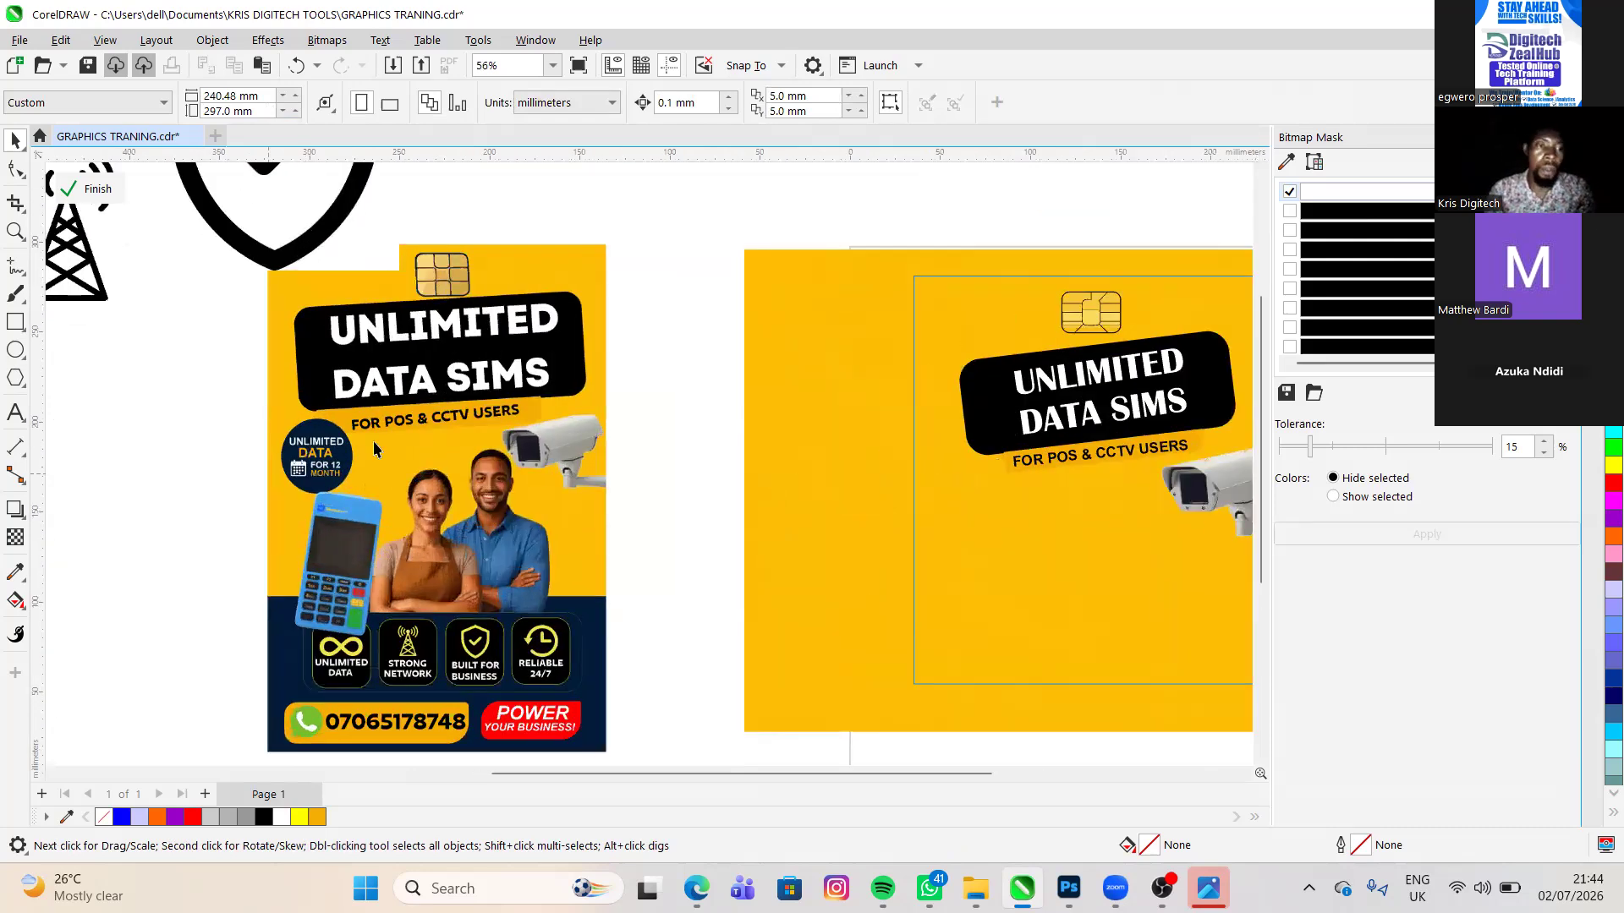
{"action": "key", "text": "F7"}
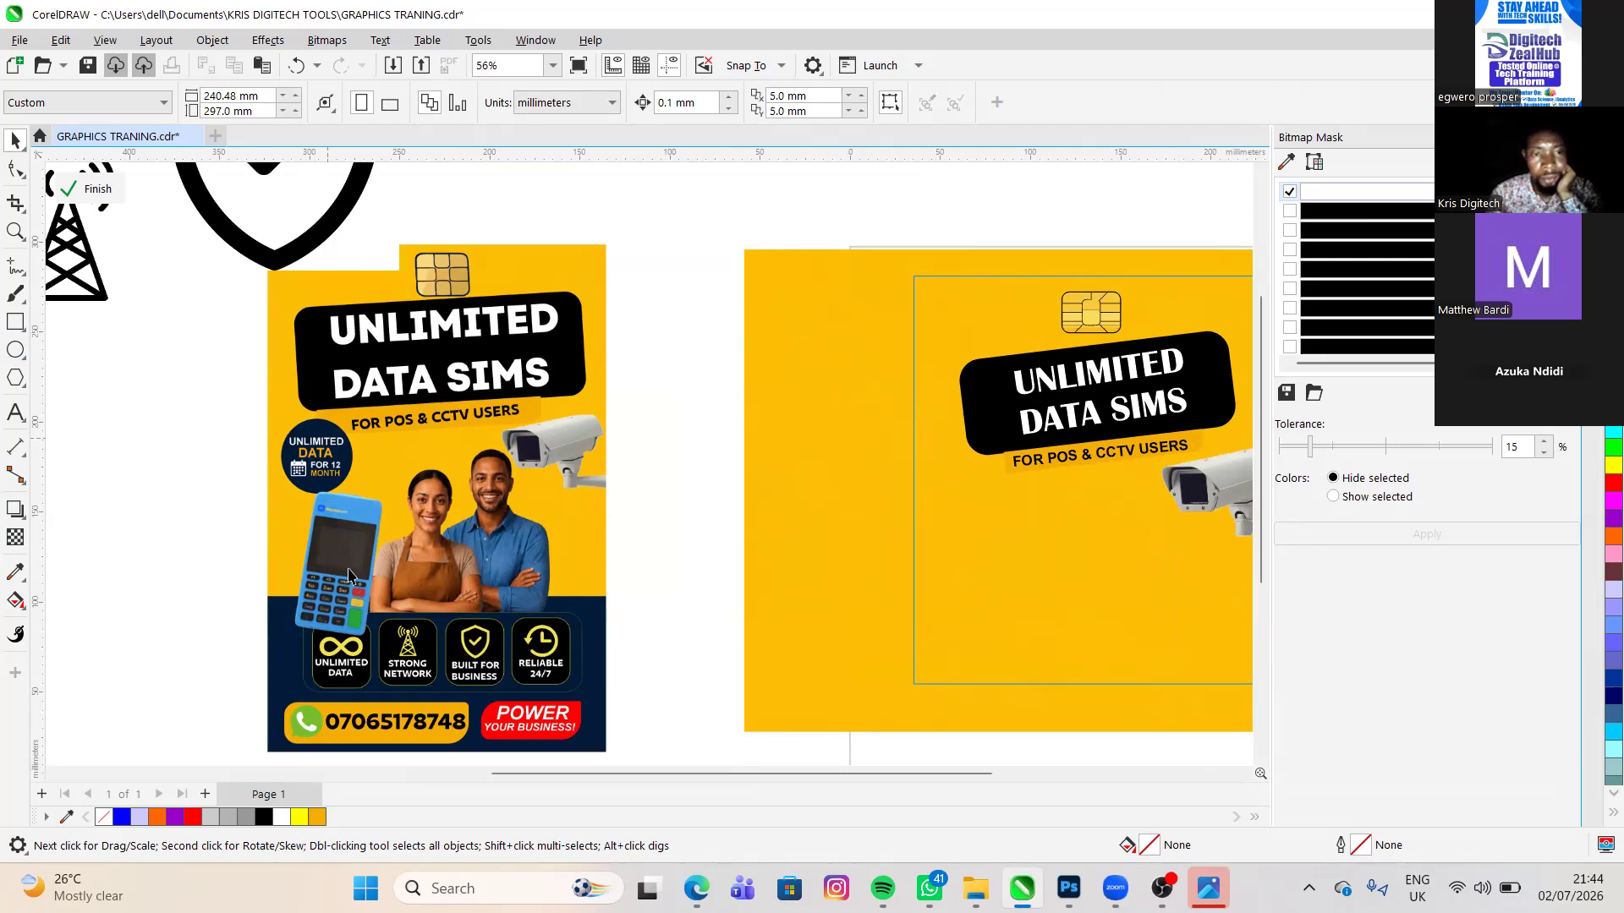
{"action": "left_click", "coordinate": [14, 351]}
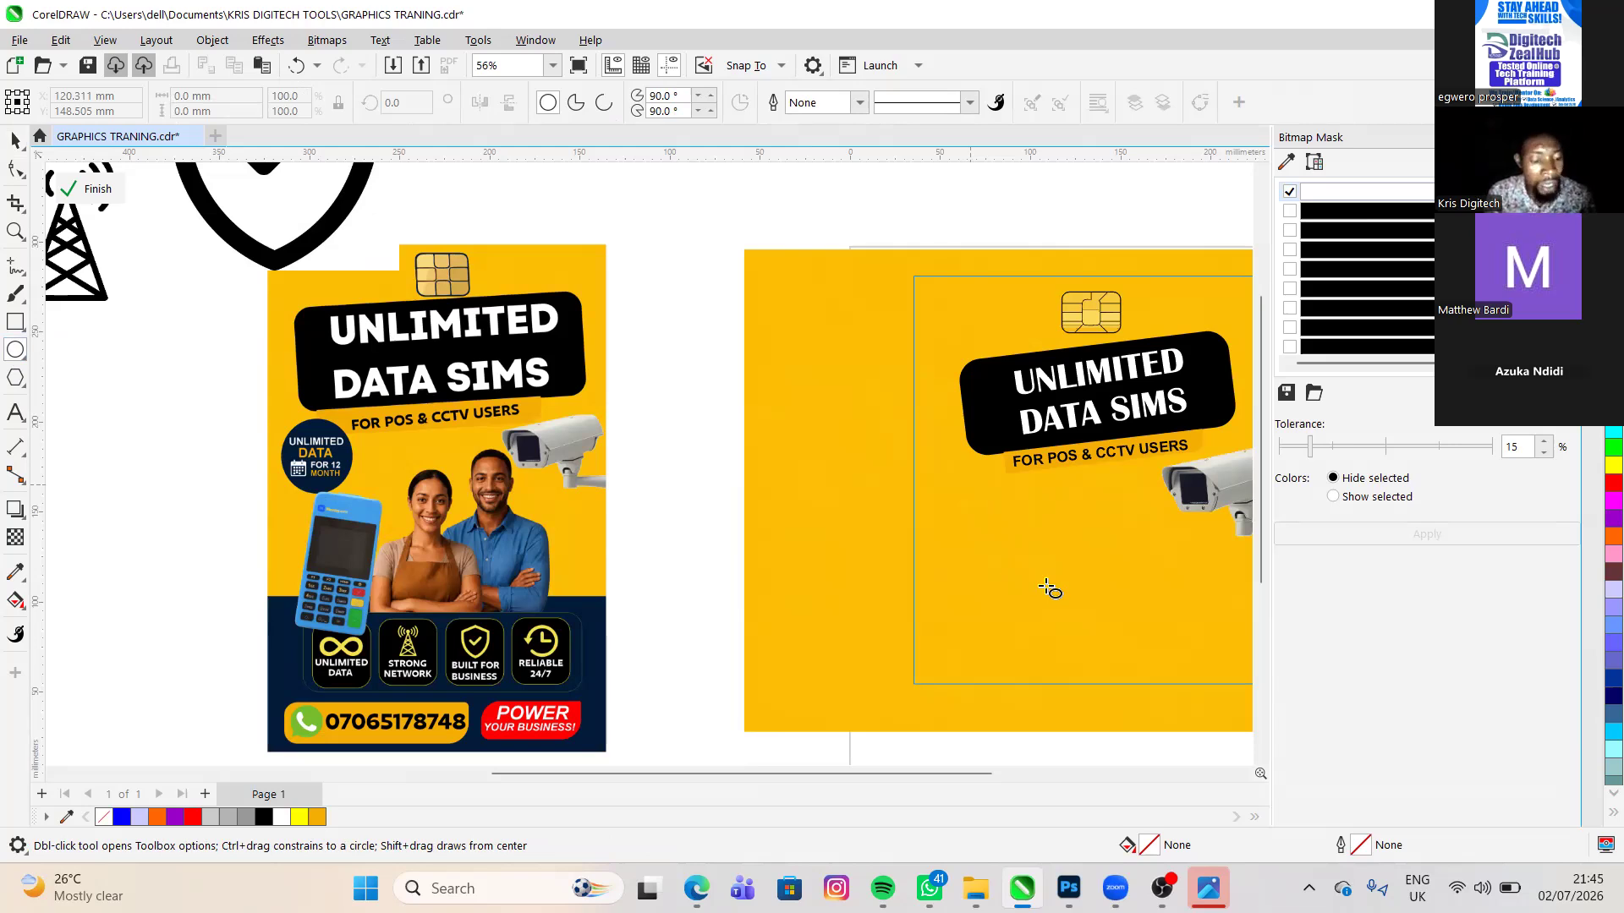
{"action": "mouse_move", "coordinate": [1078, 603]}
{"action": "left_mouse_down"}
{"action": "mouse_move", "coordinate": [1042, 604]}
{"action": "mouse_move", "coordinate": [1042, 674]}
{"action": "mouse_move", "coordinate": [1042, 575]}
{"action": "mouse_move", "coordinate": [988, 548]}
{"action": "mouse_move", "coordinate": [959, 495]}
{"action": "mouse_move", "coordinate": [1045, 577]}
{"action": "left_mouse_up"}
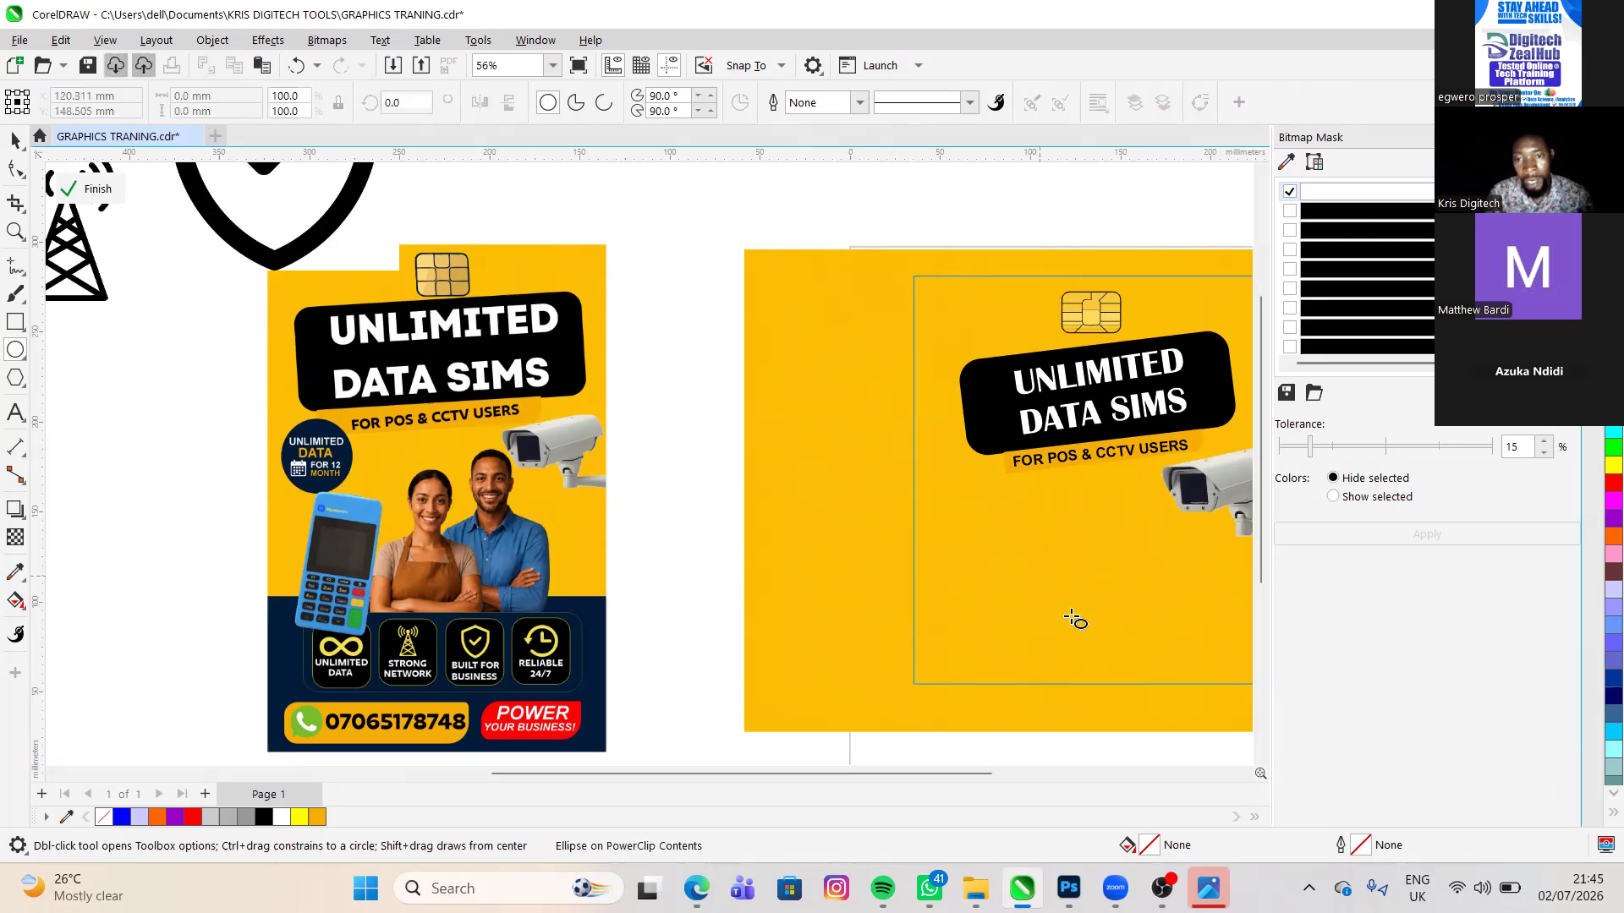
{"action": "left_click_drag", "start_coordinate": [958, 493], "coordinate": [1068, 603]}
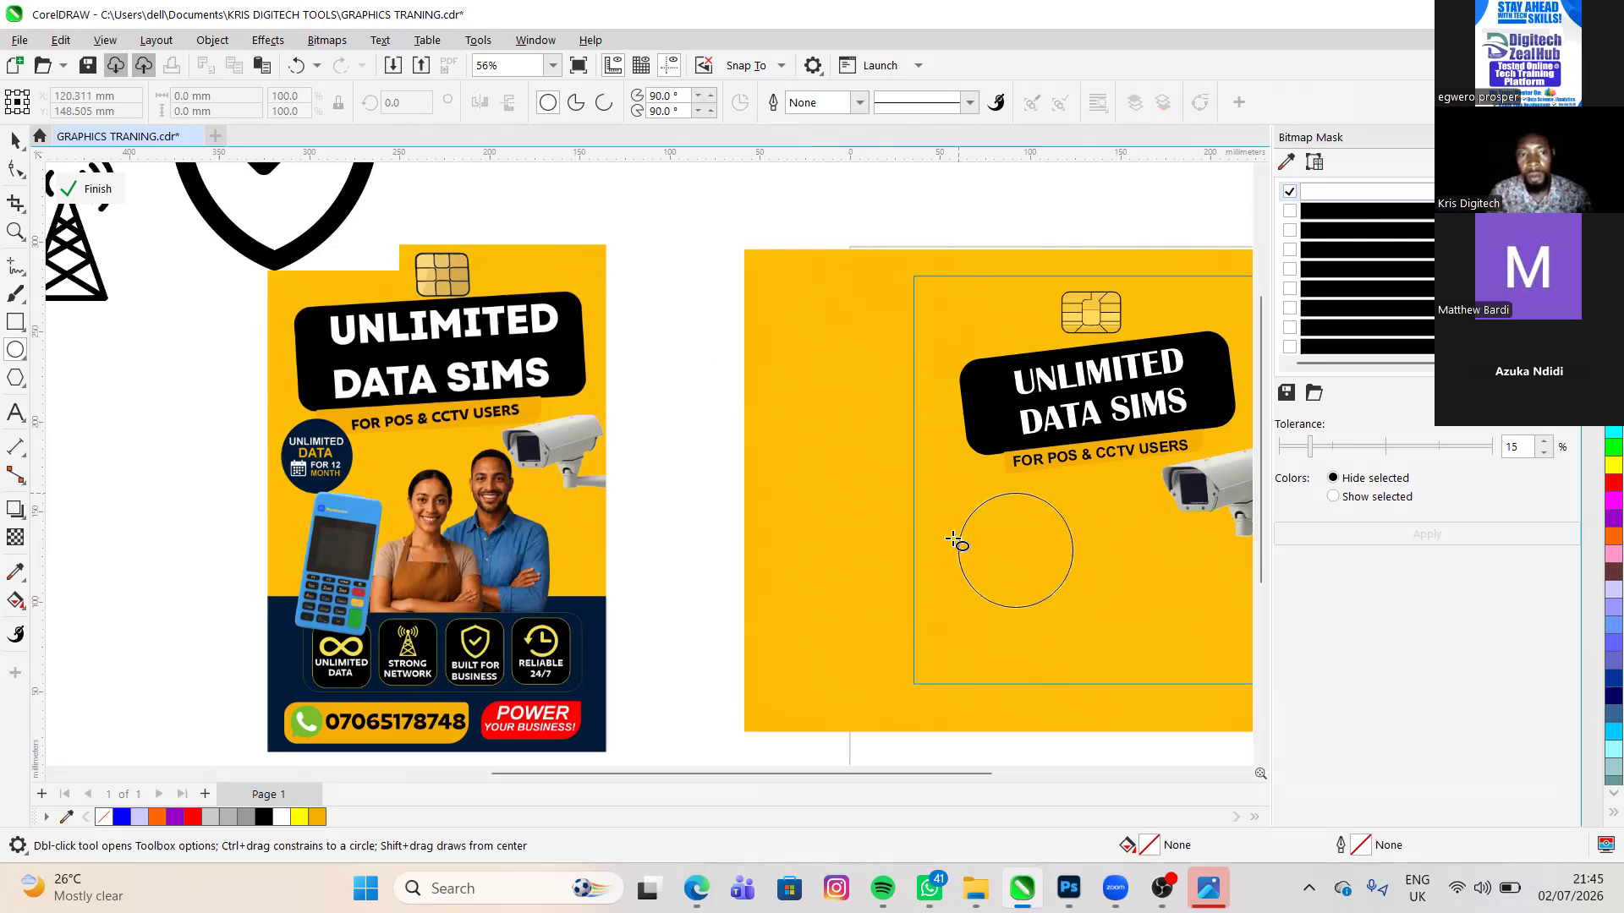
{"action": "left_click_drag", "start_coordinate": [959, 493], "coordinate": [711, 370]}
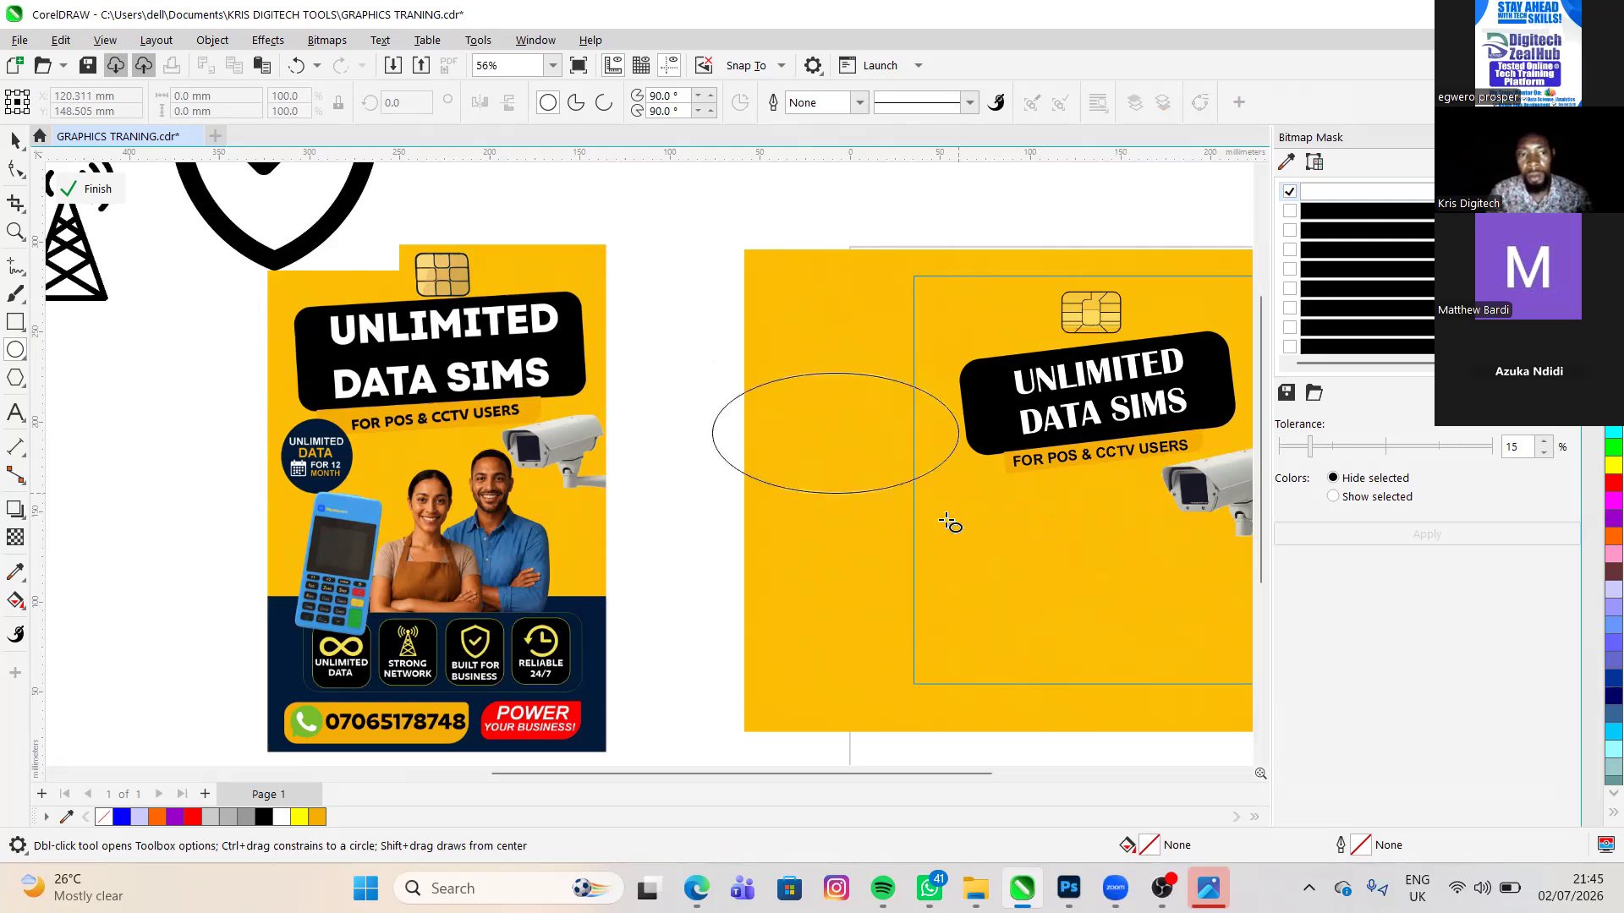
{"action": "left_click_drag", "start_coordinate": [1002, 600], "coordinate": [1028, 625]}
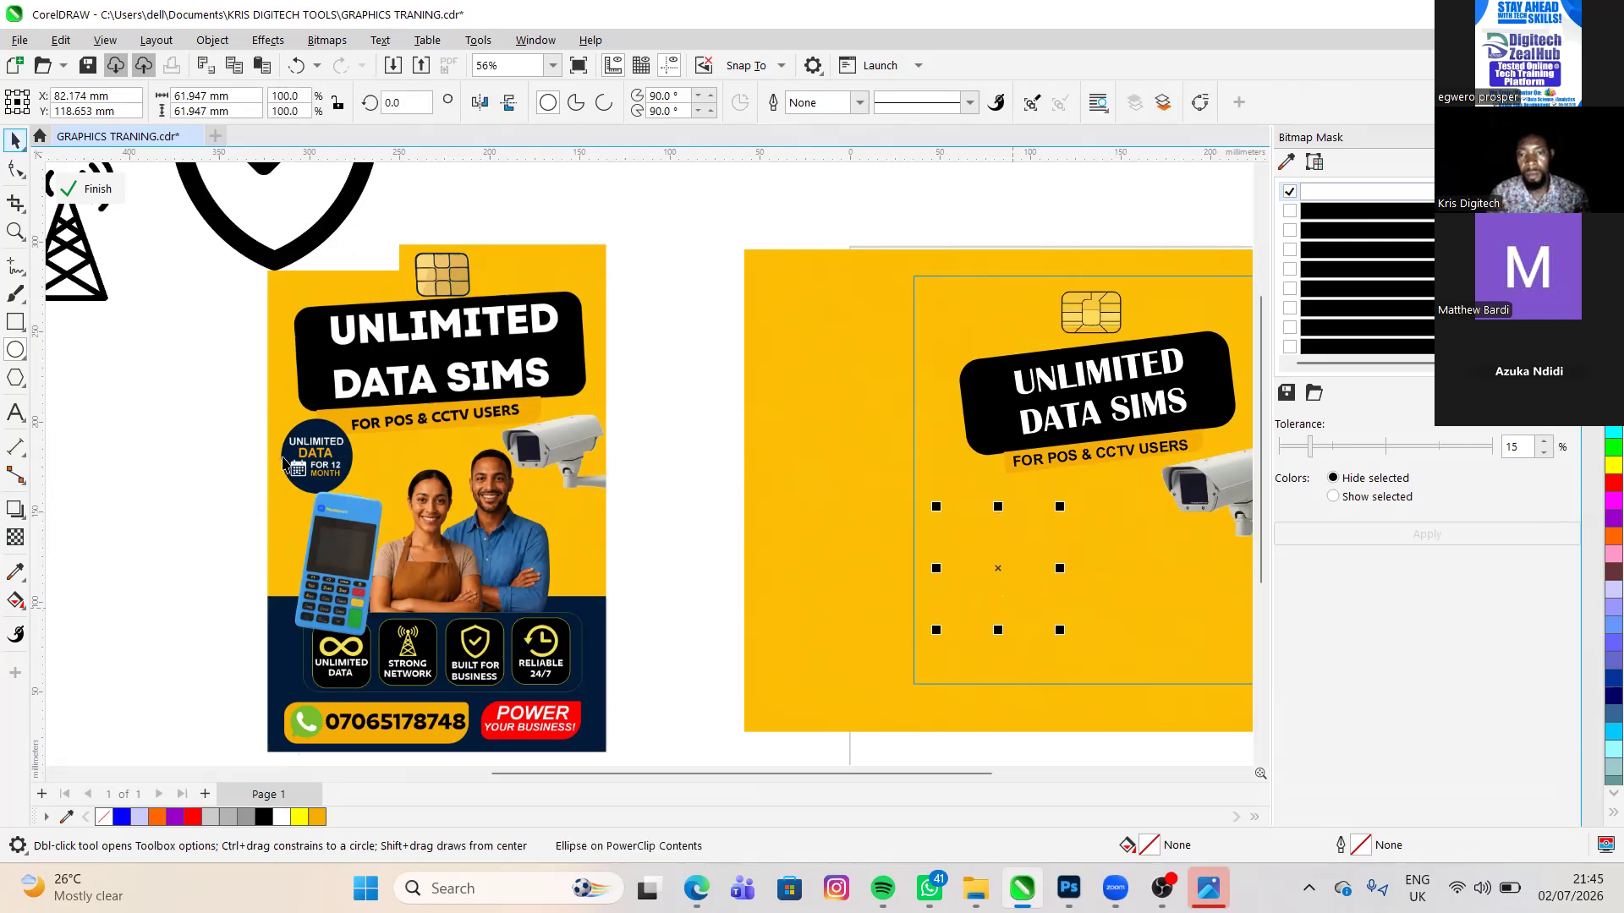
- Fill the circle with the dark navy #011B36 sampled from the reference flyer's round badge, and keep the circle selected
{"action": "left_click", "coordinate": [15, 141]}
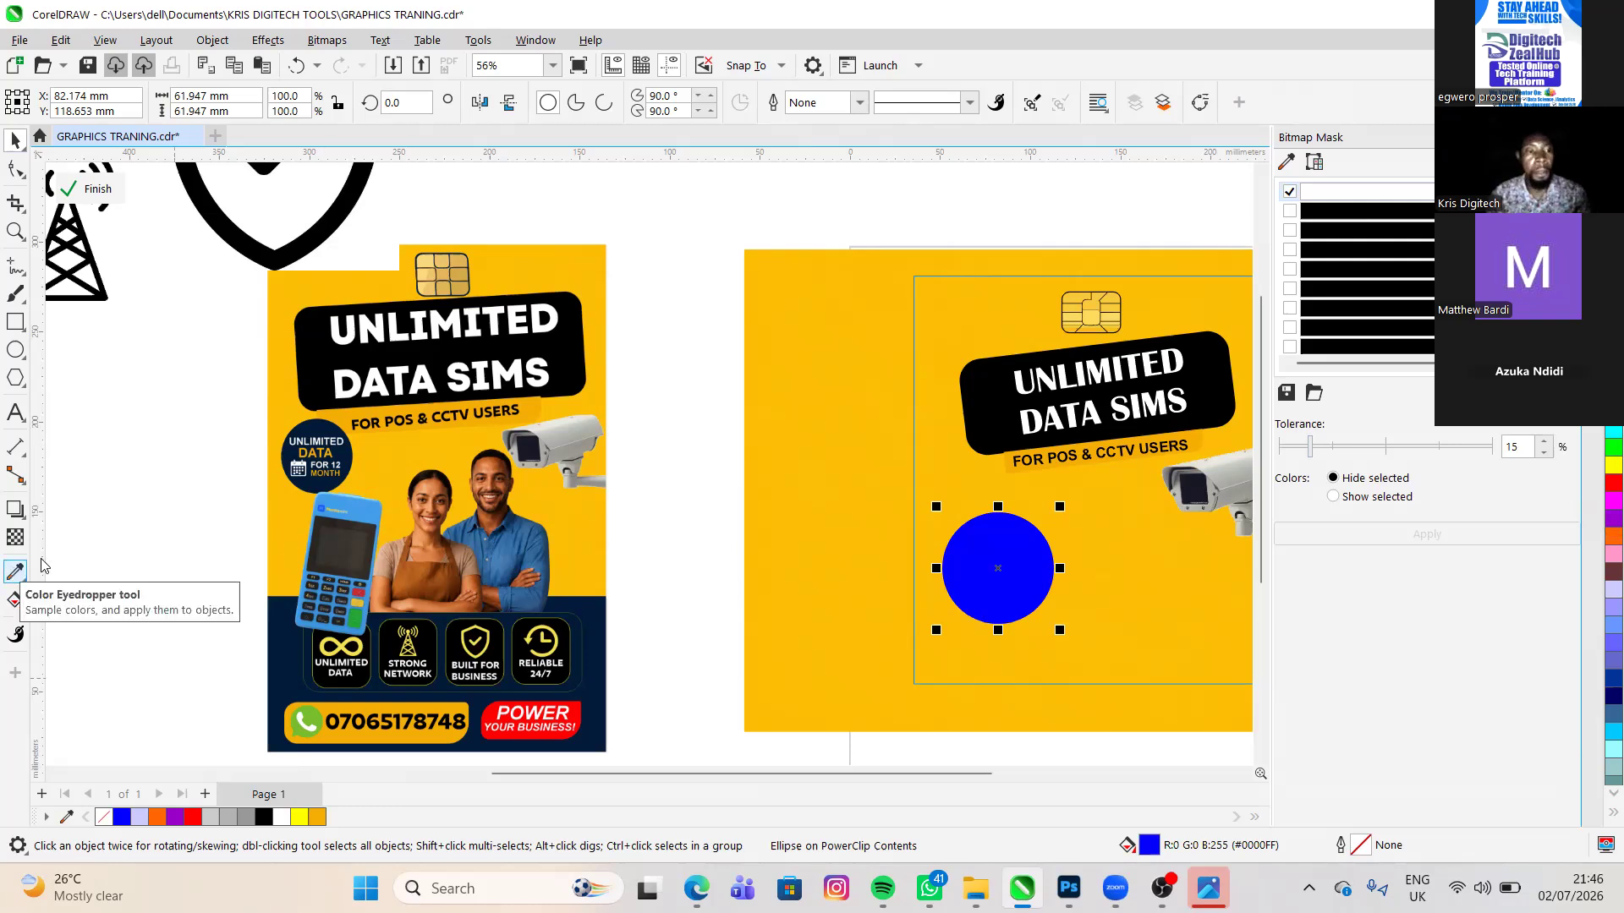
{"action": "left_click", "coordinate": [338, 463]}
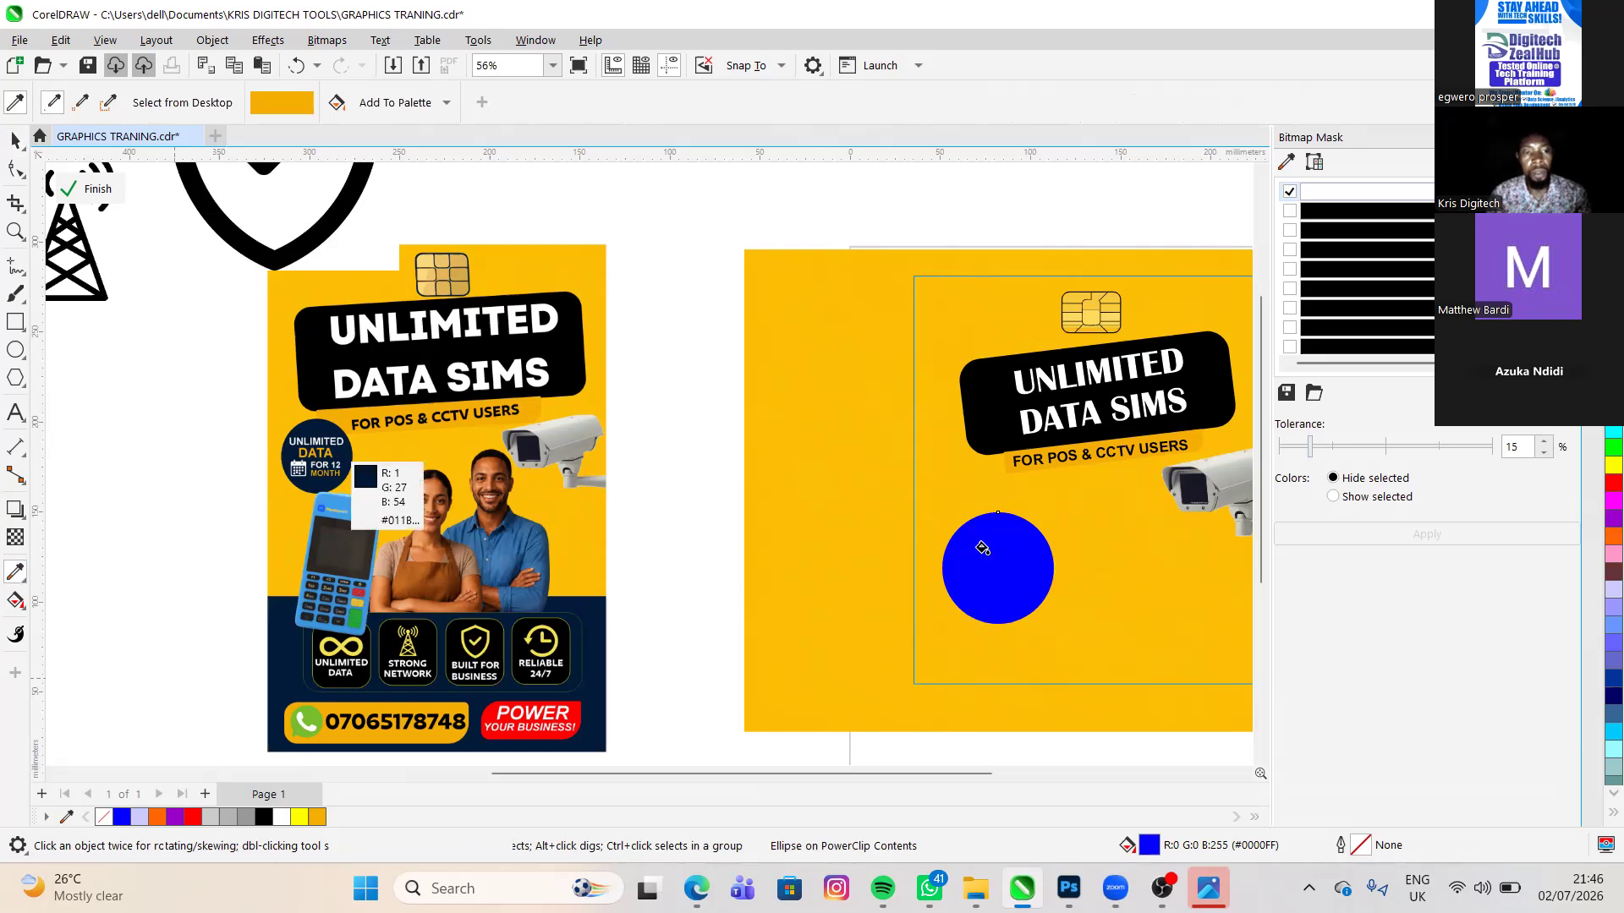
{"action": "left_click", "coordinate": [17, 141]}
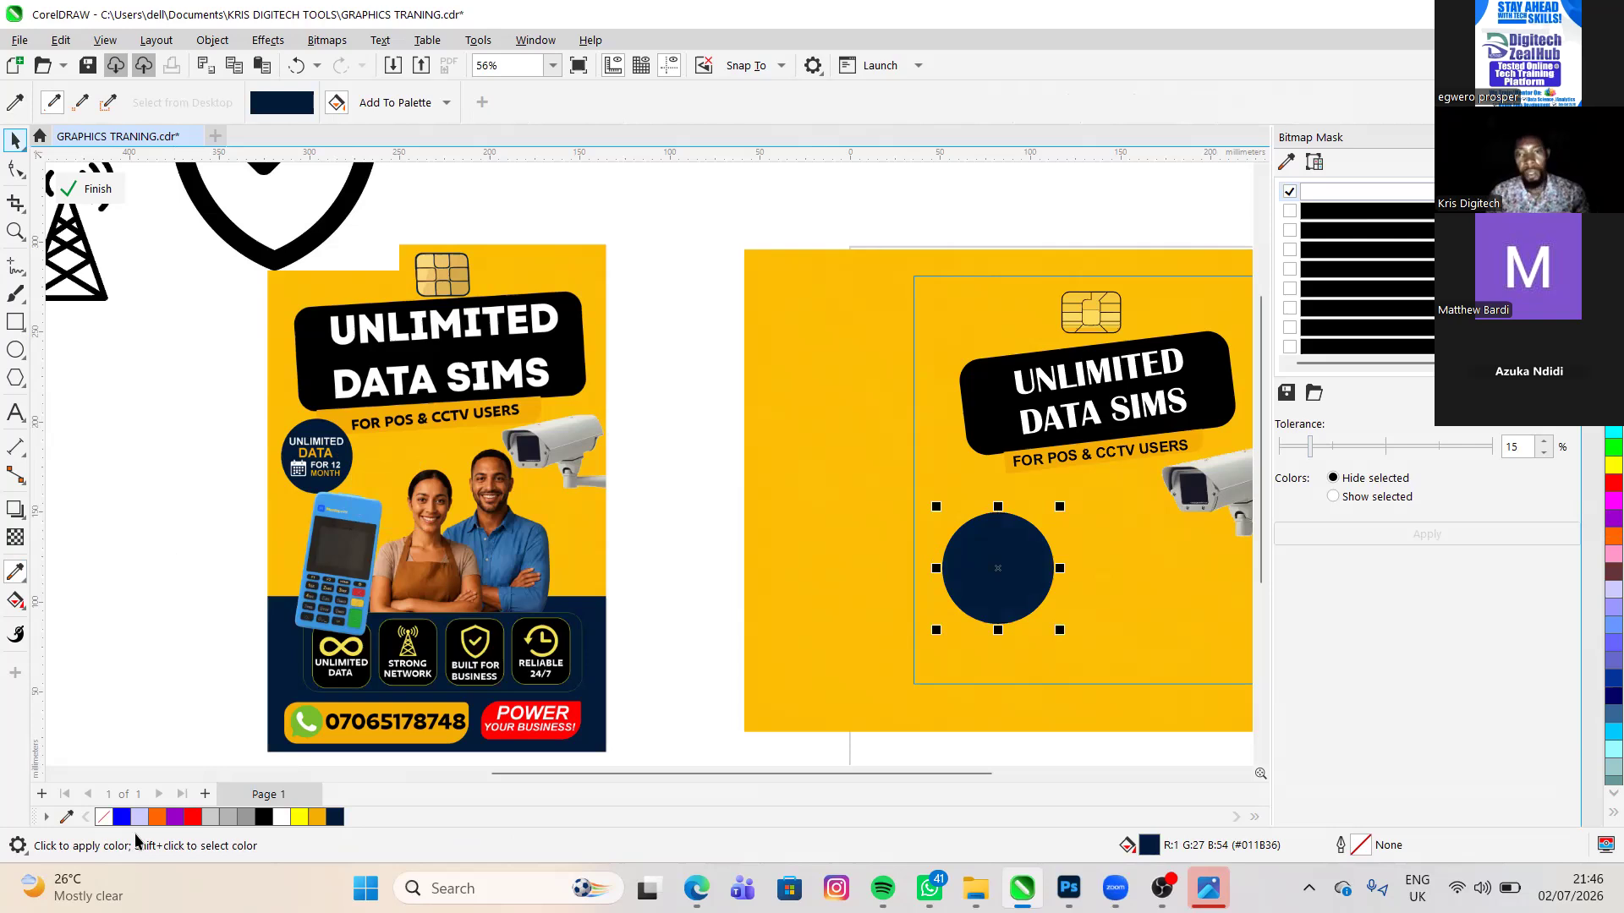
{"action": "key", "text": "space"}
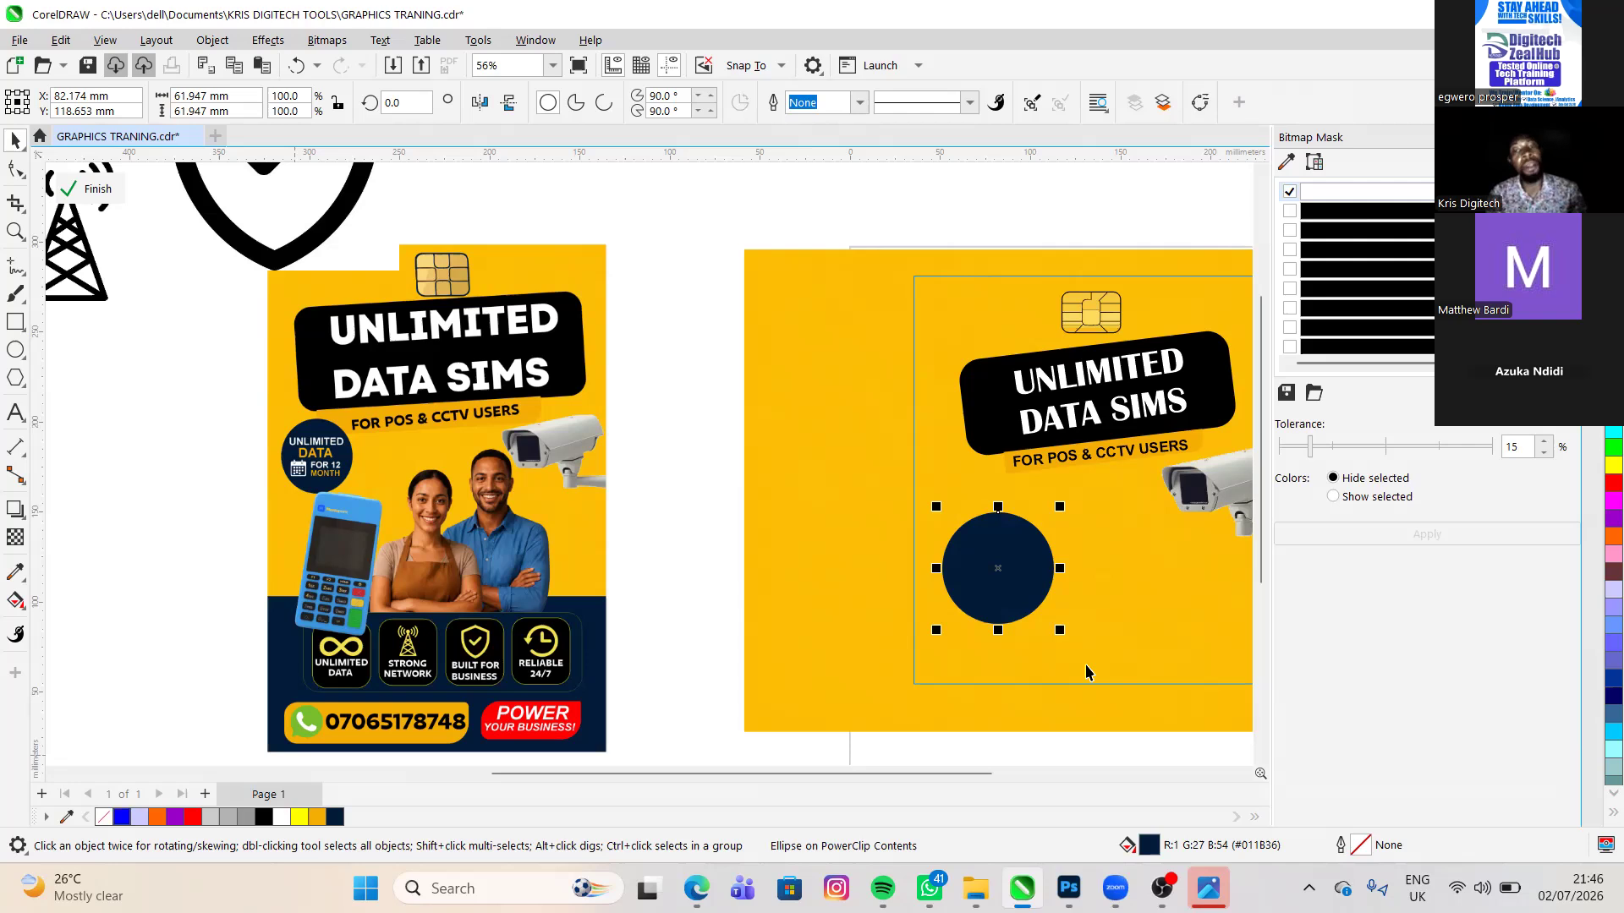
- Shrink the navy circle to about 47 mm in diameter and move it just below the headline box's left end
{"action": "left_click_drag", "start_coordinate": [1063, 630], "coordinate": [1039, 602]}
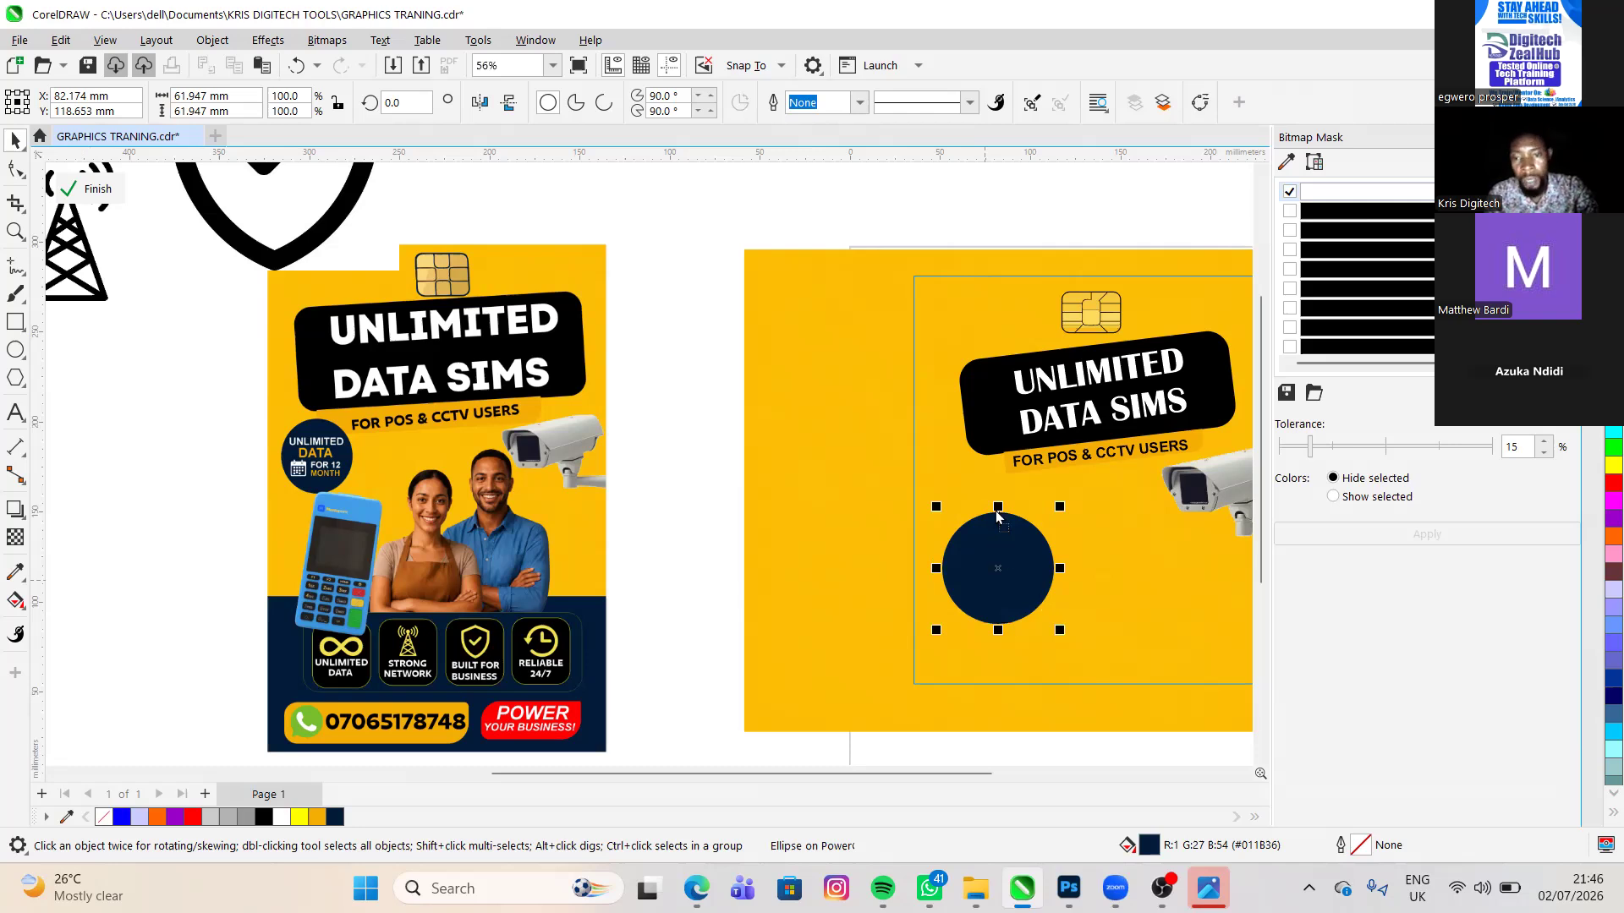
{"action": "left_click", "coordinate": [990, 451]}
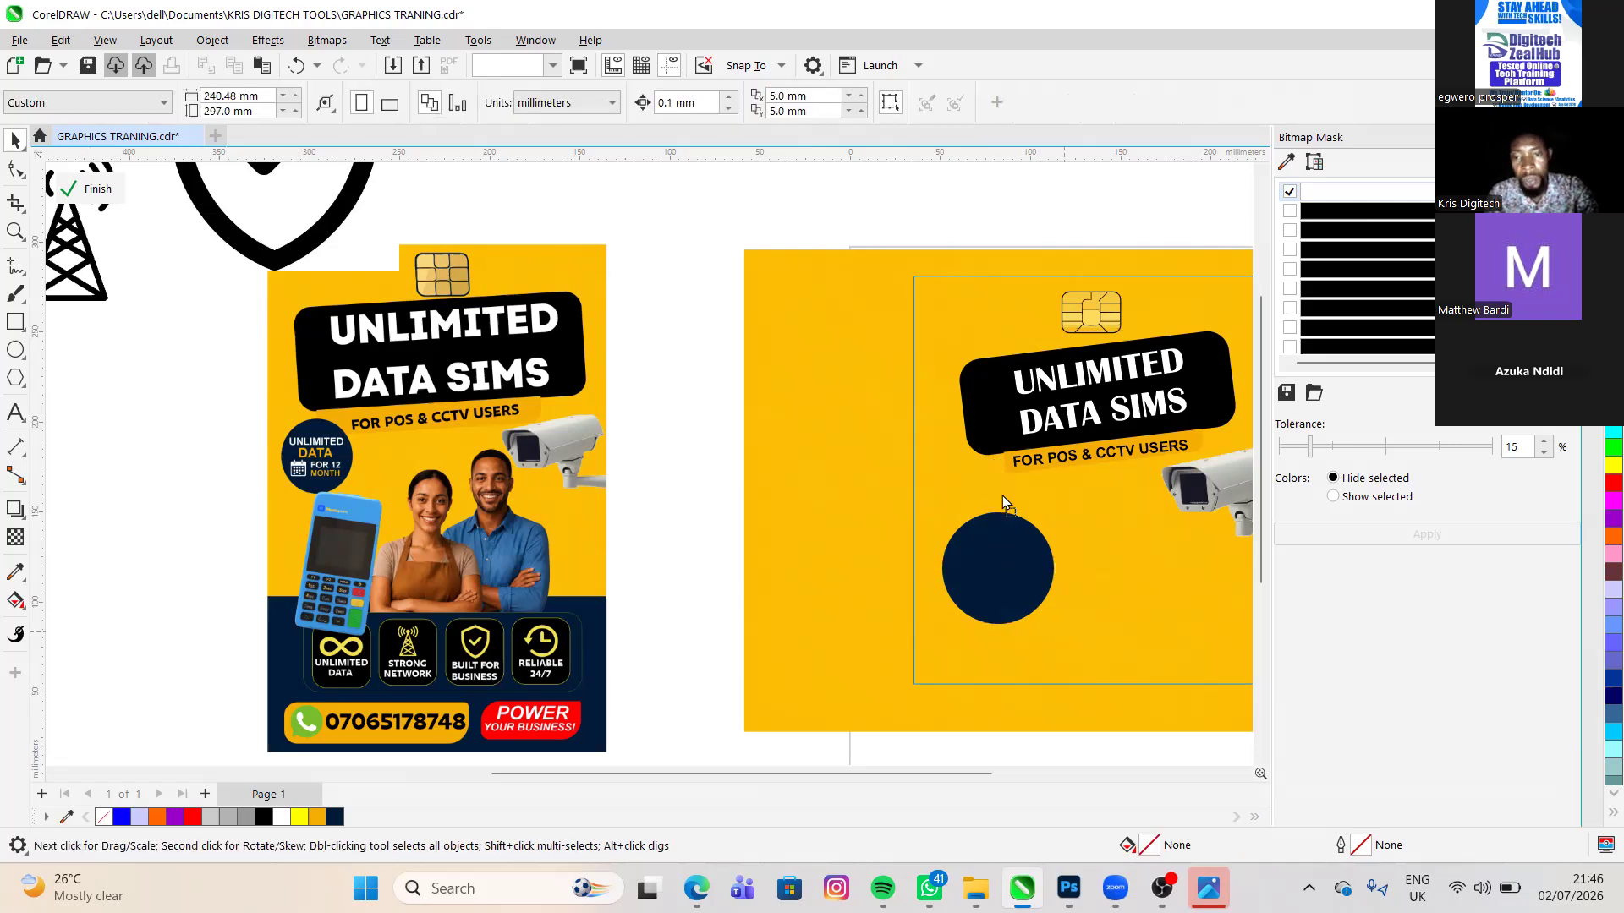
{"action": "left_click_drag", "start_coordinate": [1002, 495], "coordinate": [1002, 495]}
{"action": "left_click_drag", "start_coordinate": [992, 576], "coordinate": [974, 521]}
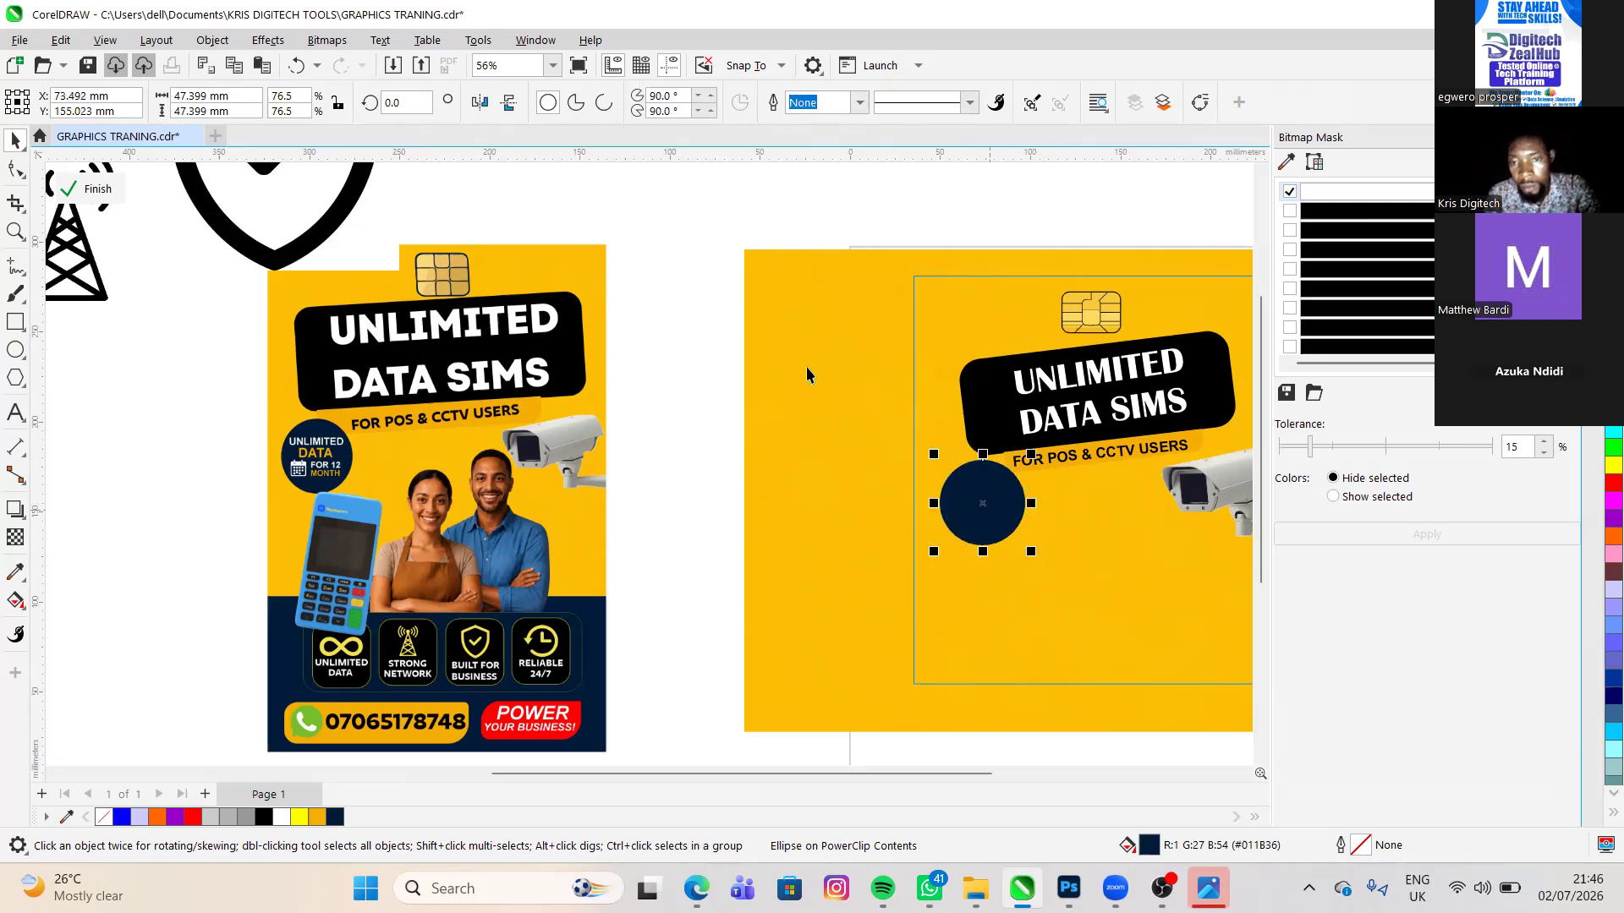
{"action": "left_click", "coordinate": [1153, 421]}
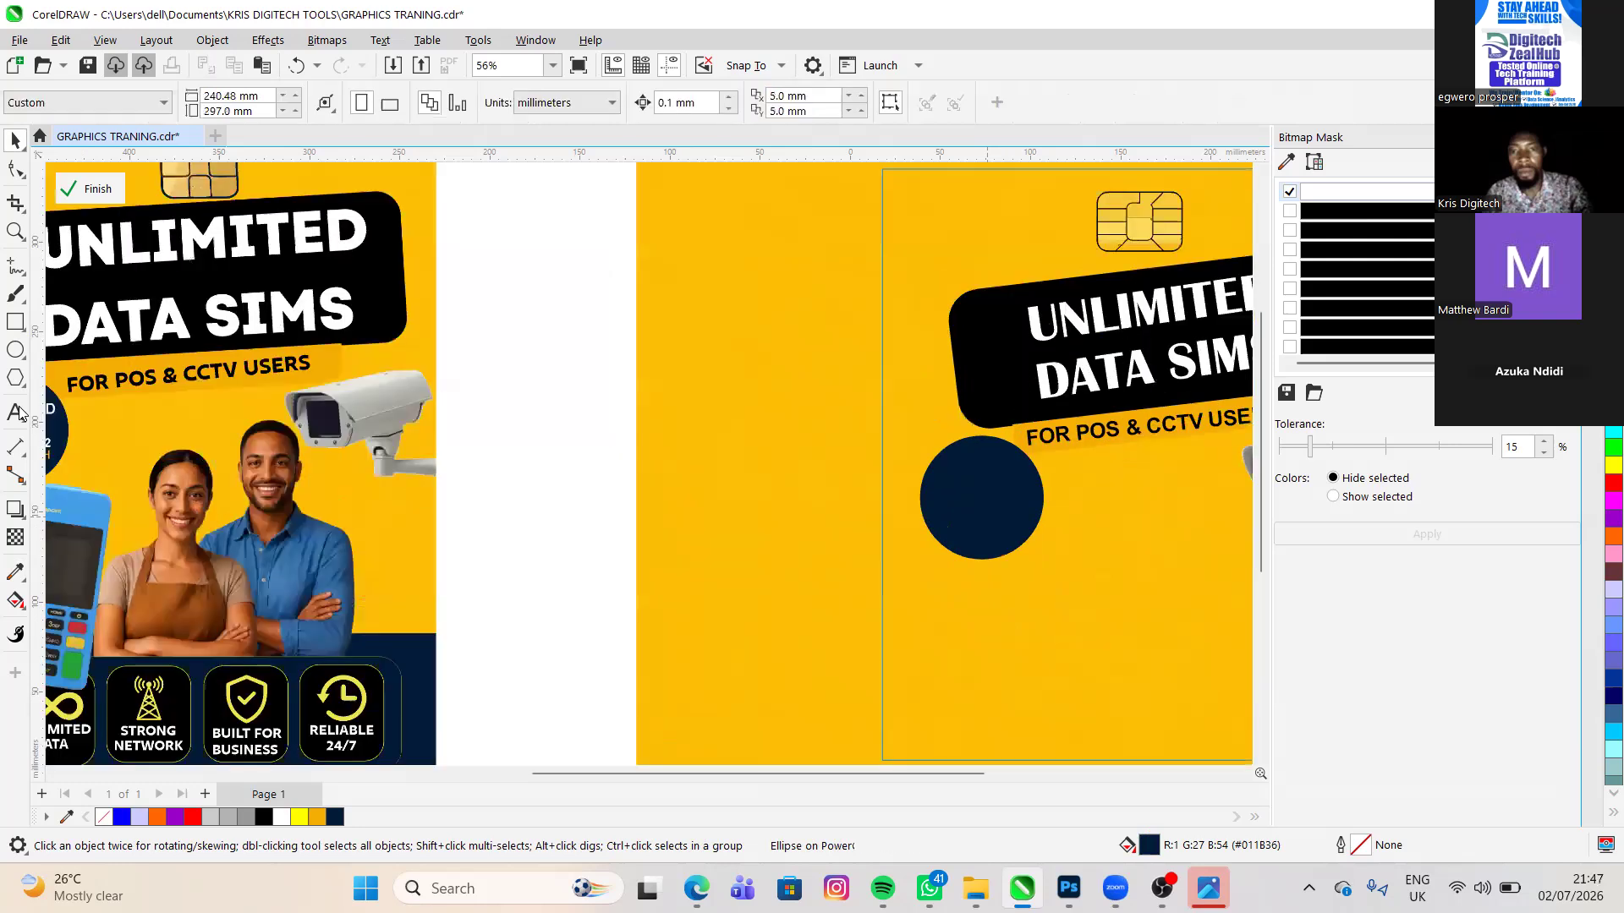
- Add the words UNLIMITED and DATA as two separate Arial text objects on the yellow area beside the flyer frame
{"action": "left_click", "coordinate": [17, 412]}
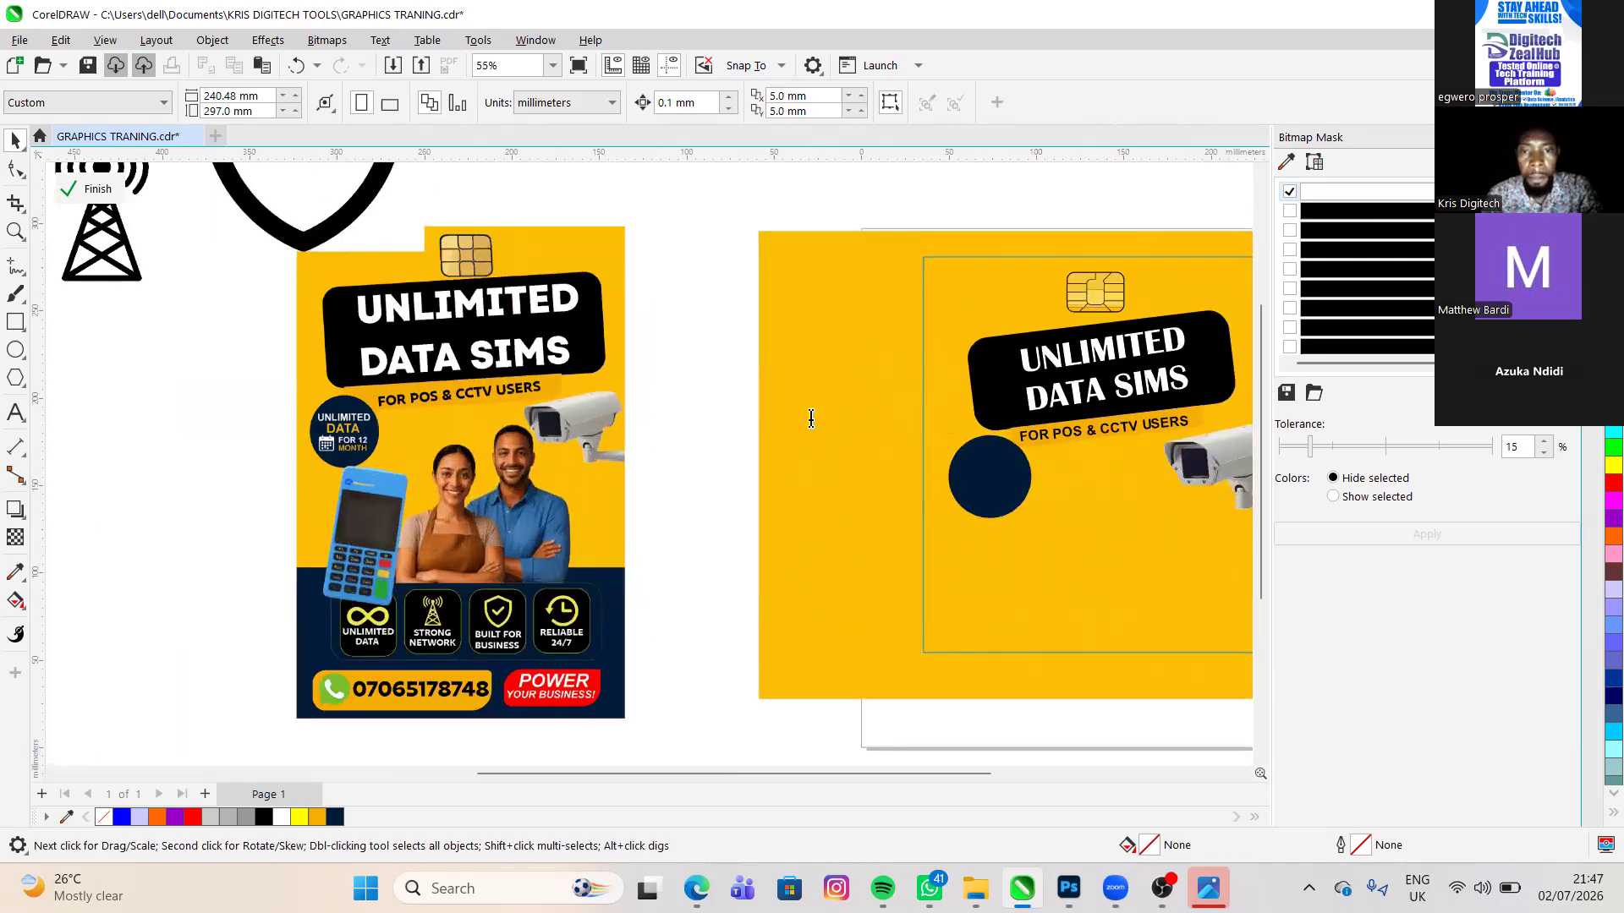
{"action": "key", "text": "F8"}
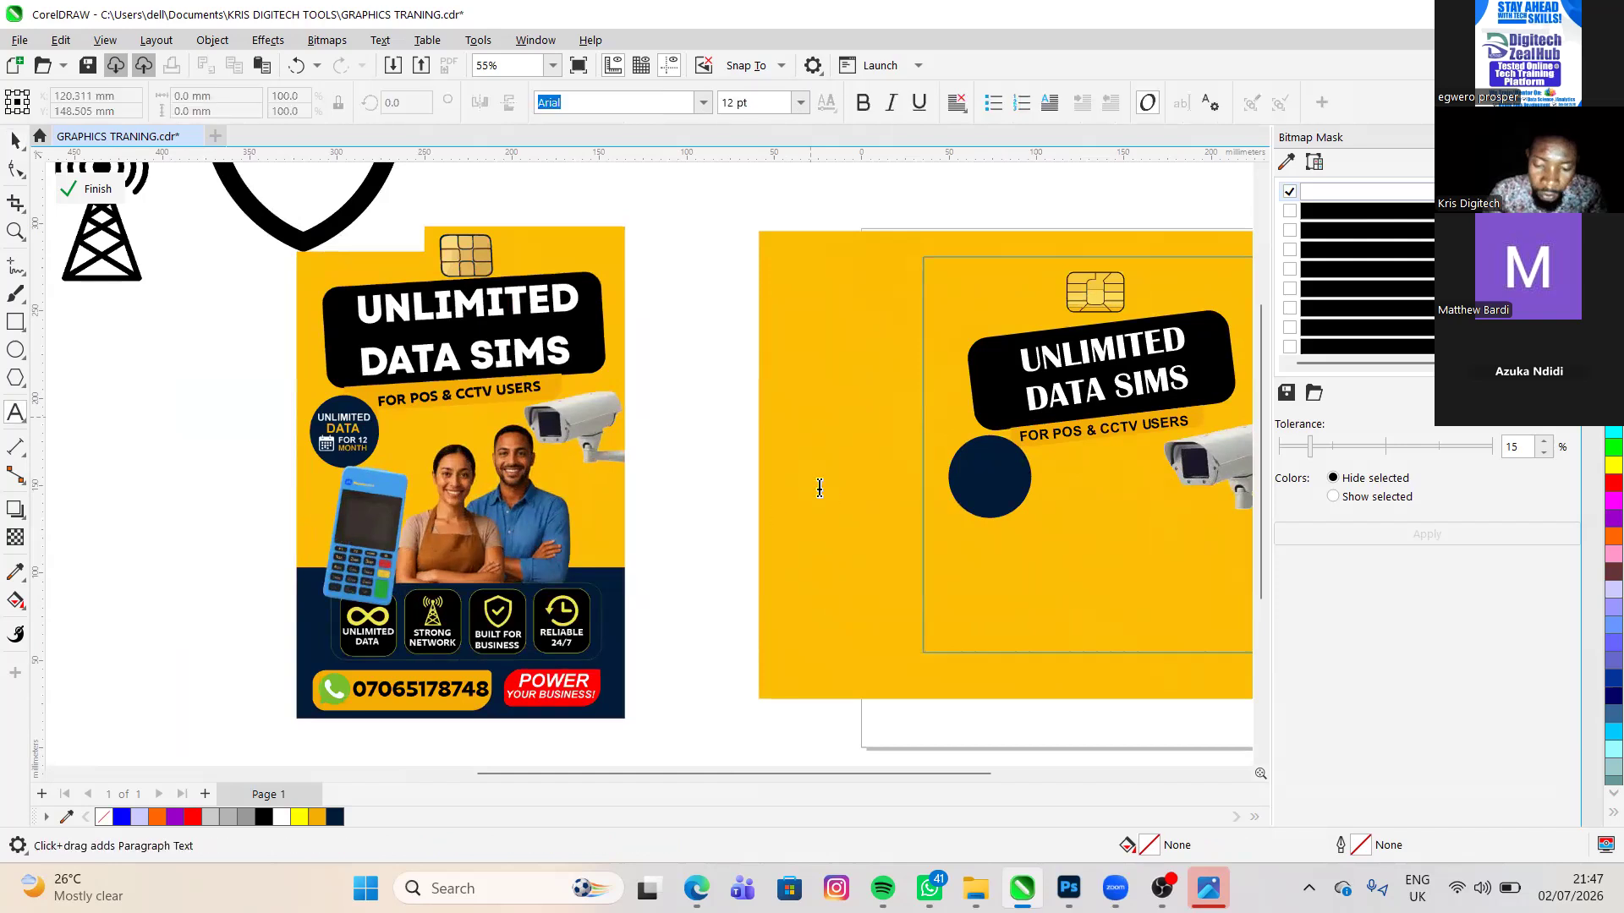
{"action": "type", "text": "UNLIMITED"}
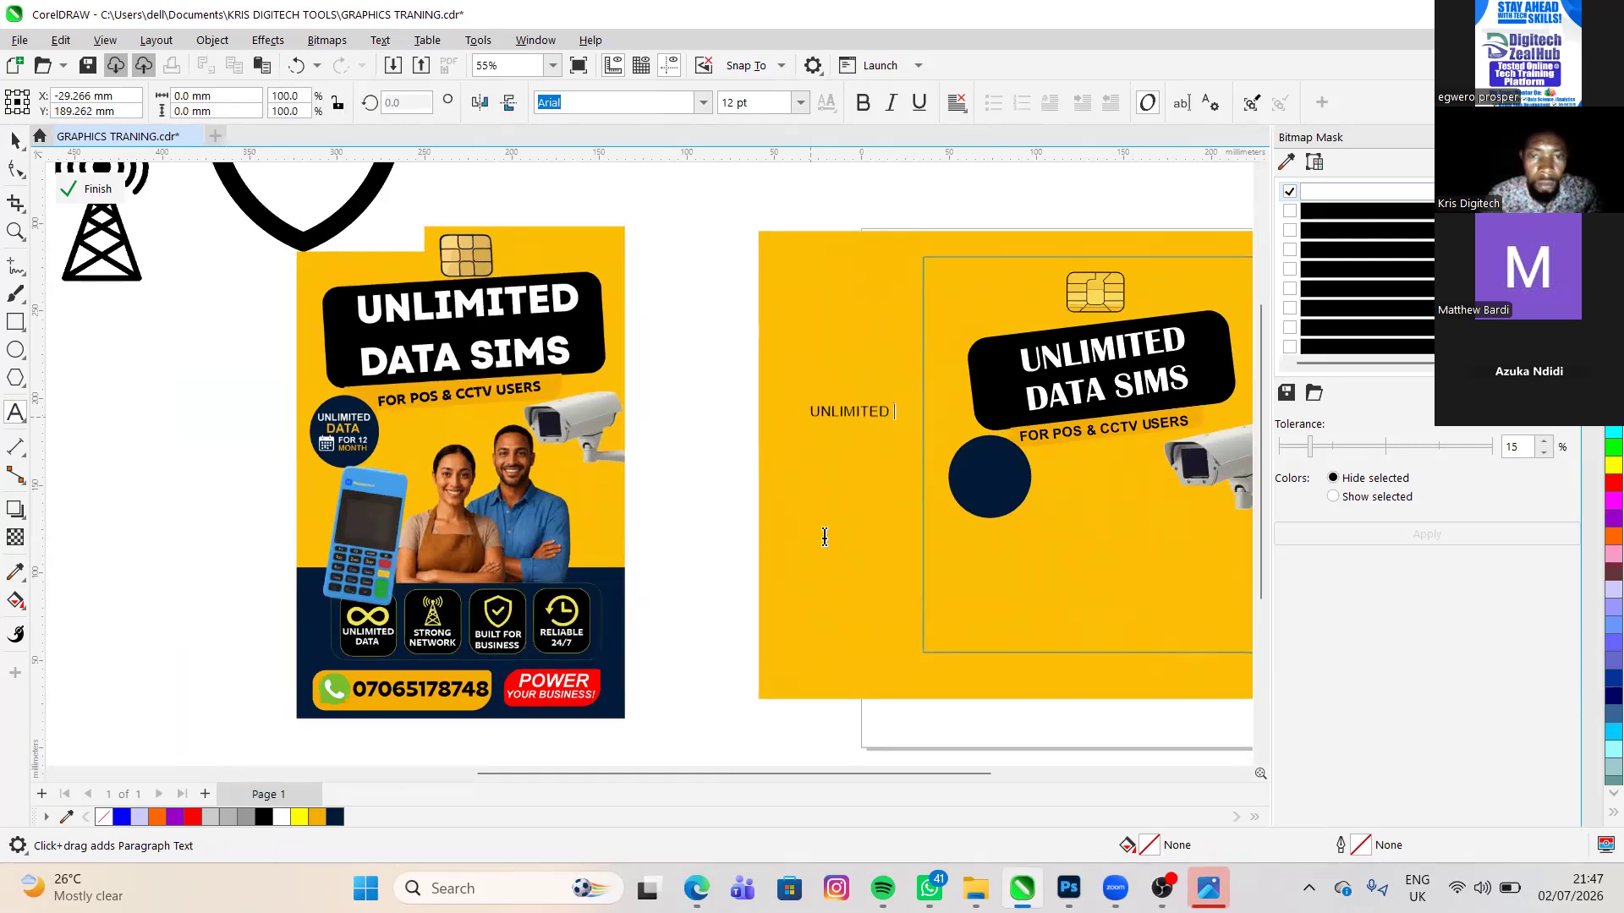
{"action": "key", "text": "ctrl+space"}
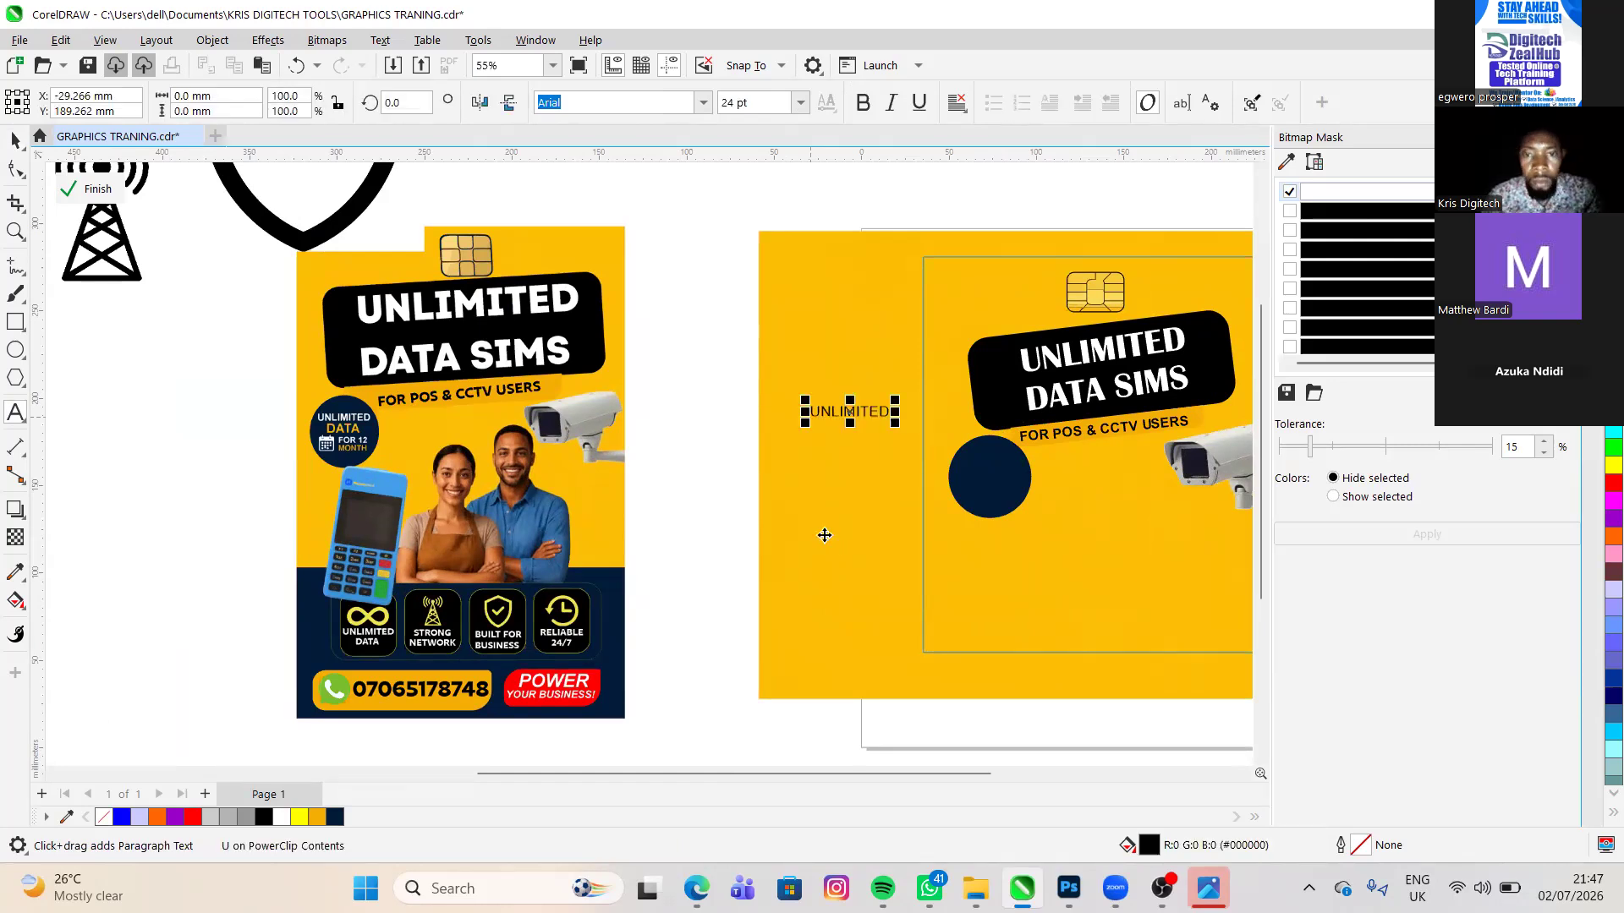
{"action": "left_click", "coordinate": [825, 535]}
{"action": "type", "text": "DATA "}
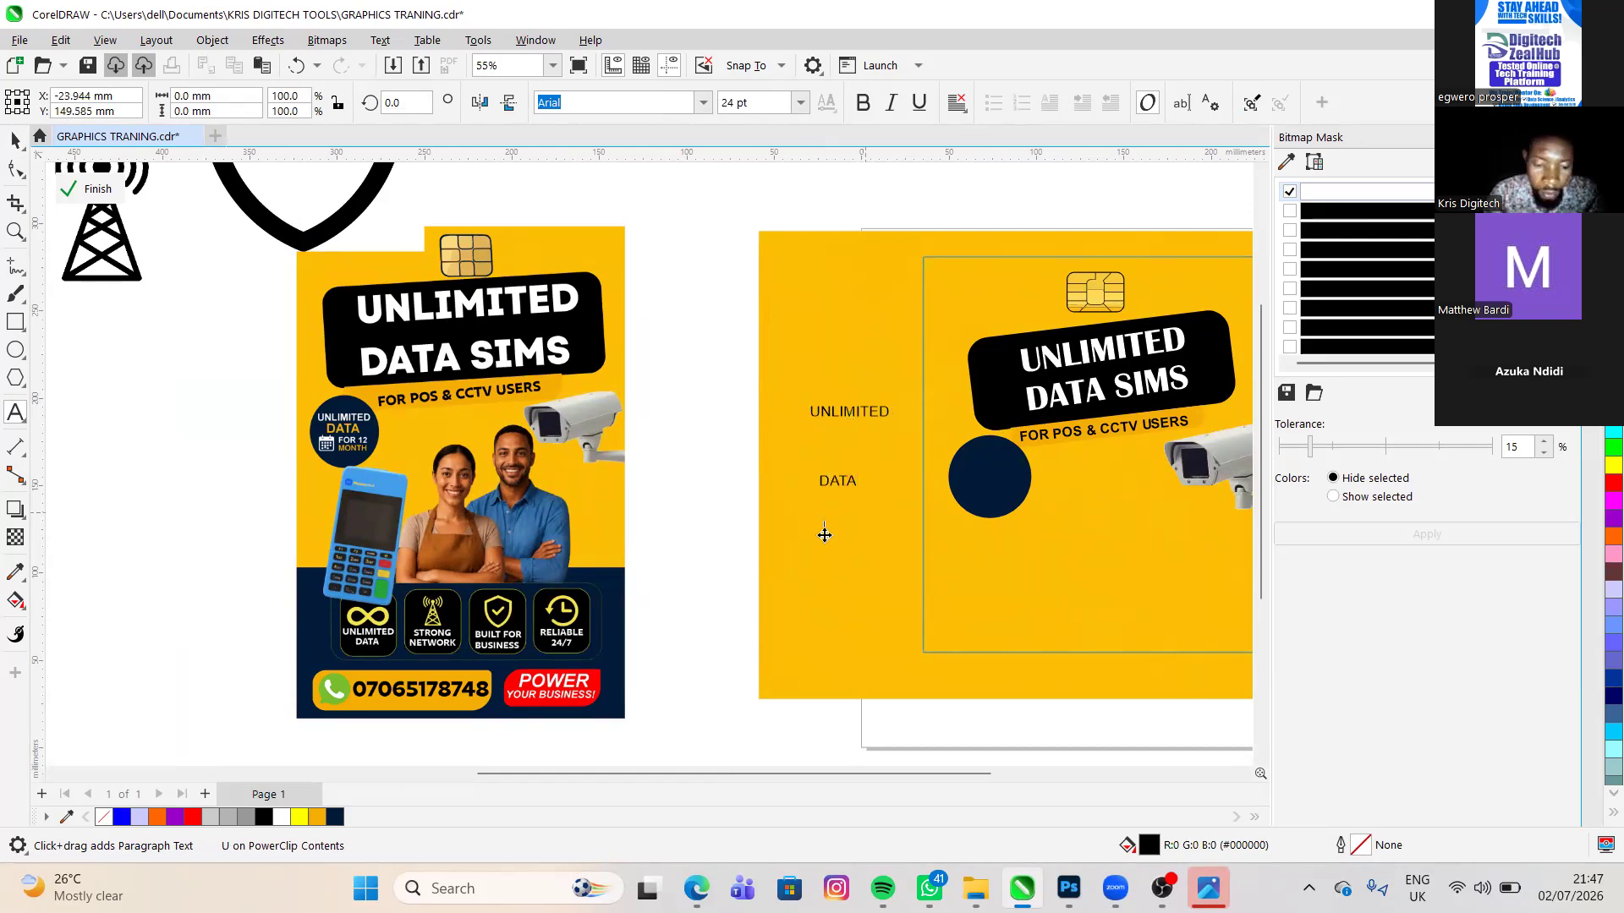
{"action": "type", "text": "FOR"}
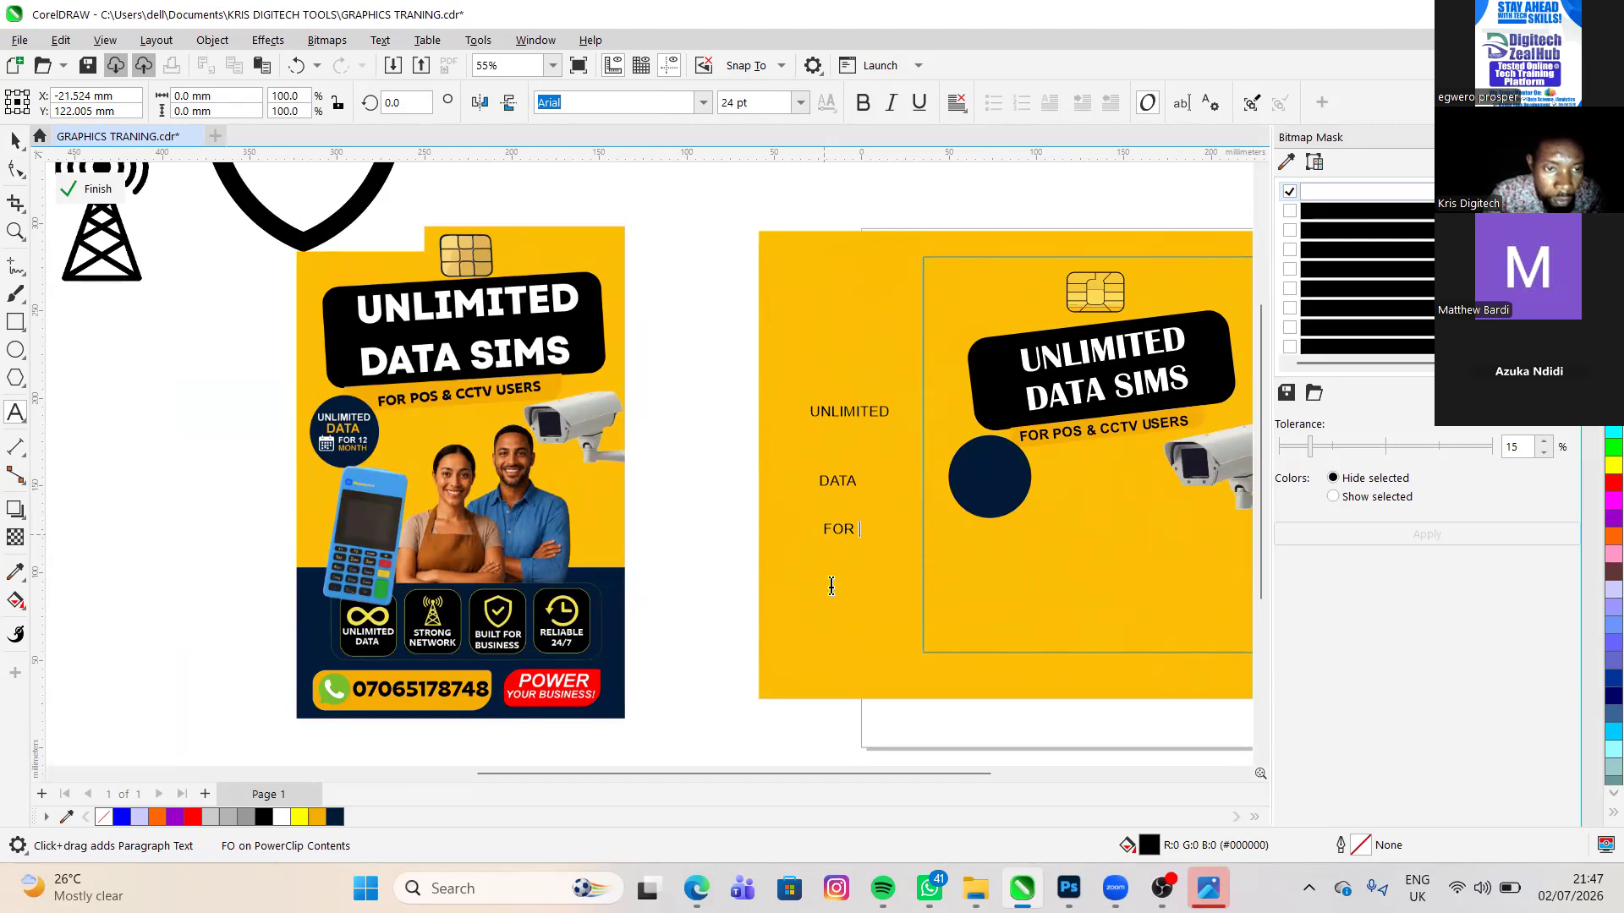
- Add FOR 12 and MONTH as two more separate text objects below the word DATA
{"action": "type", "text": "12"}
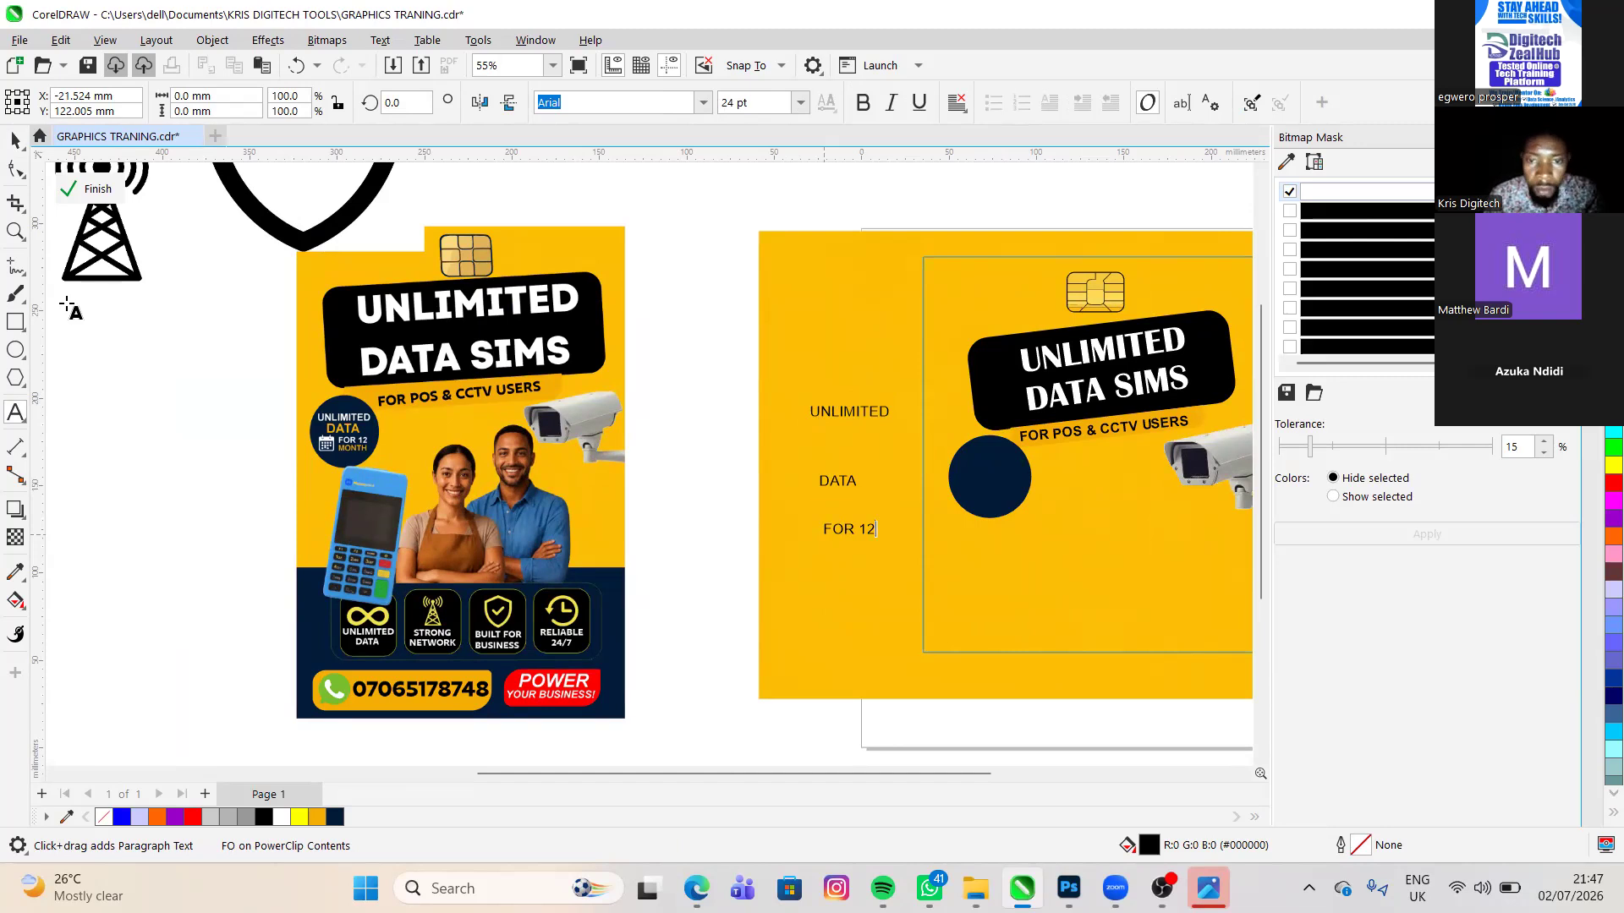
{"action": "left_click", "coordinate": [12, 136]}
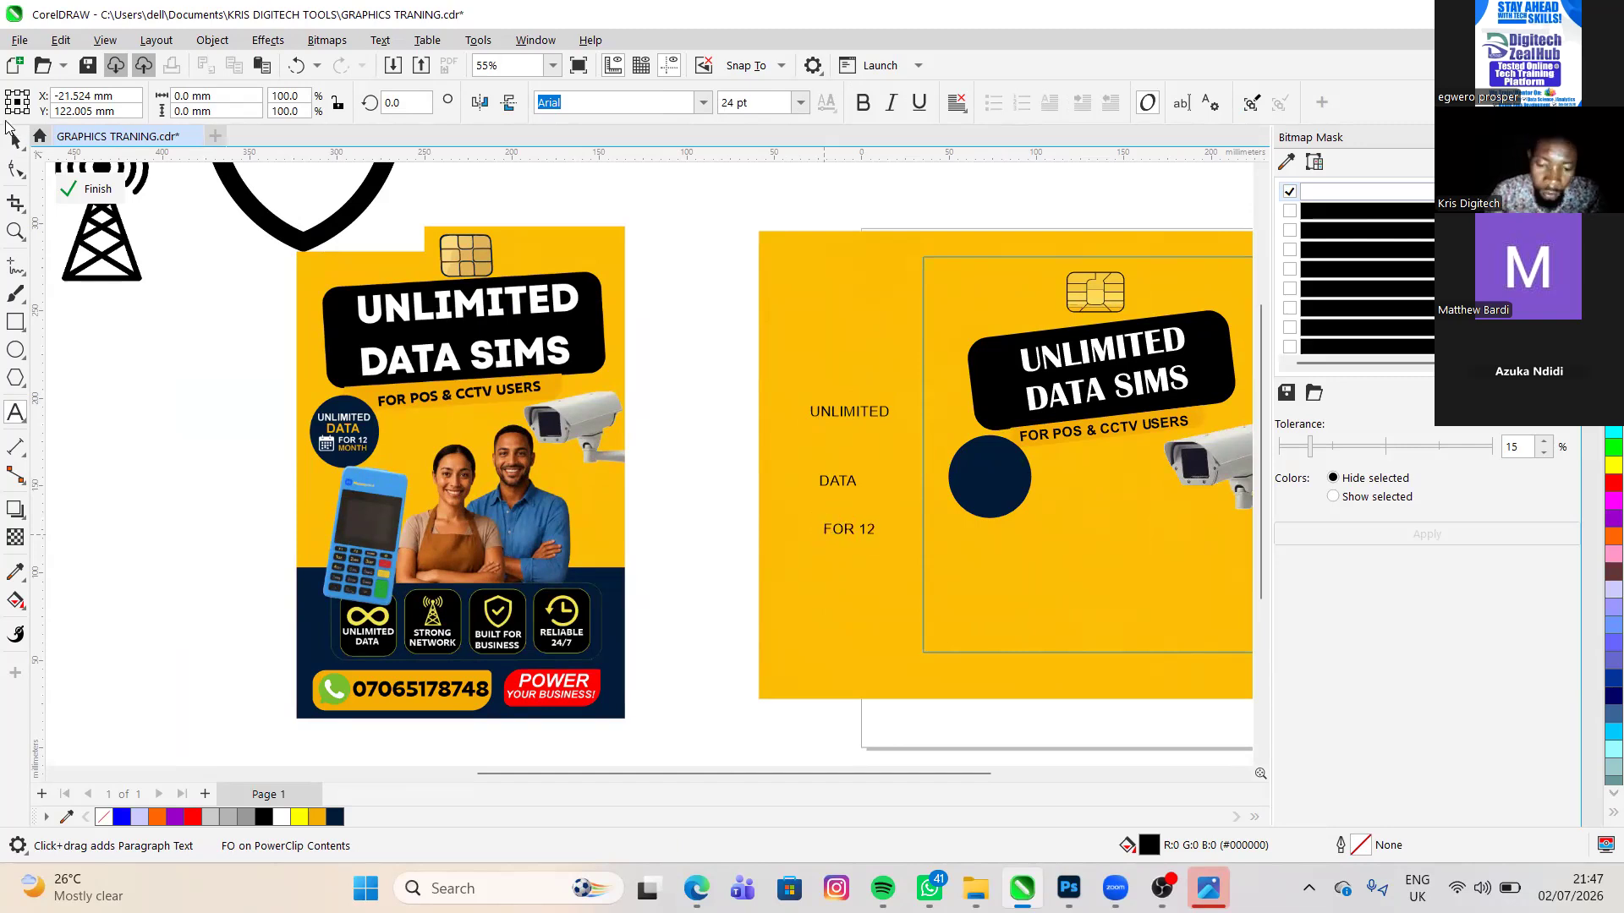
{"action": "type", "text": "MO"}
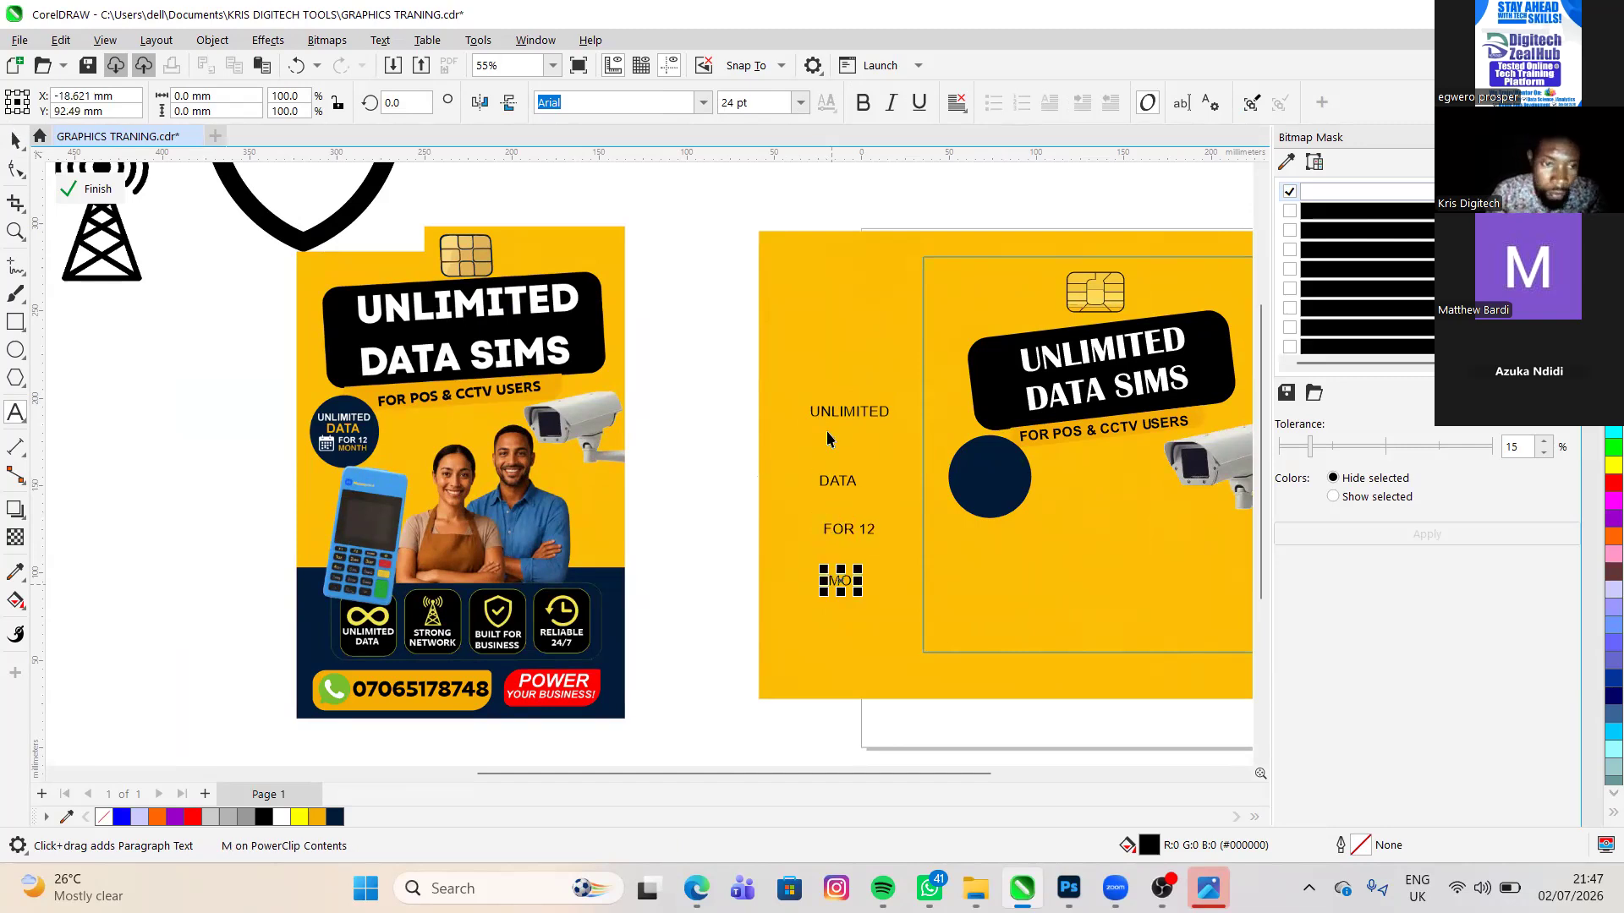
{"action": "type", "text": "NTH"}
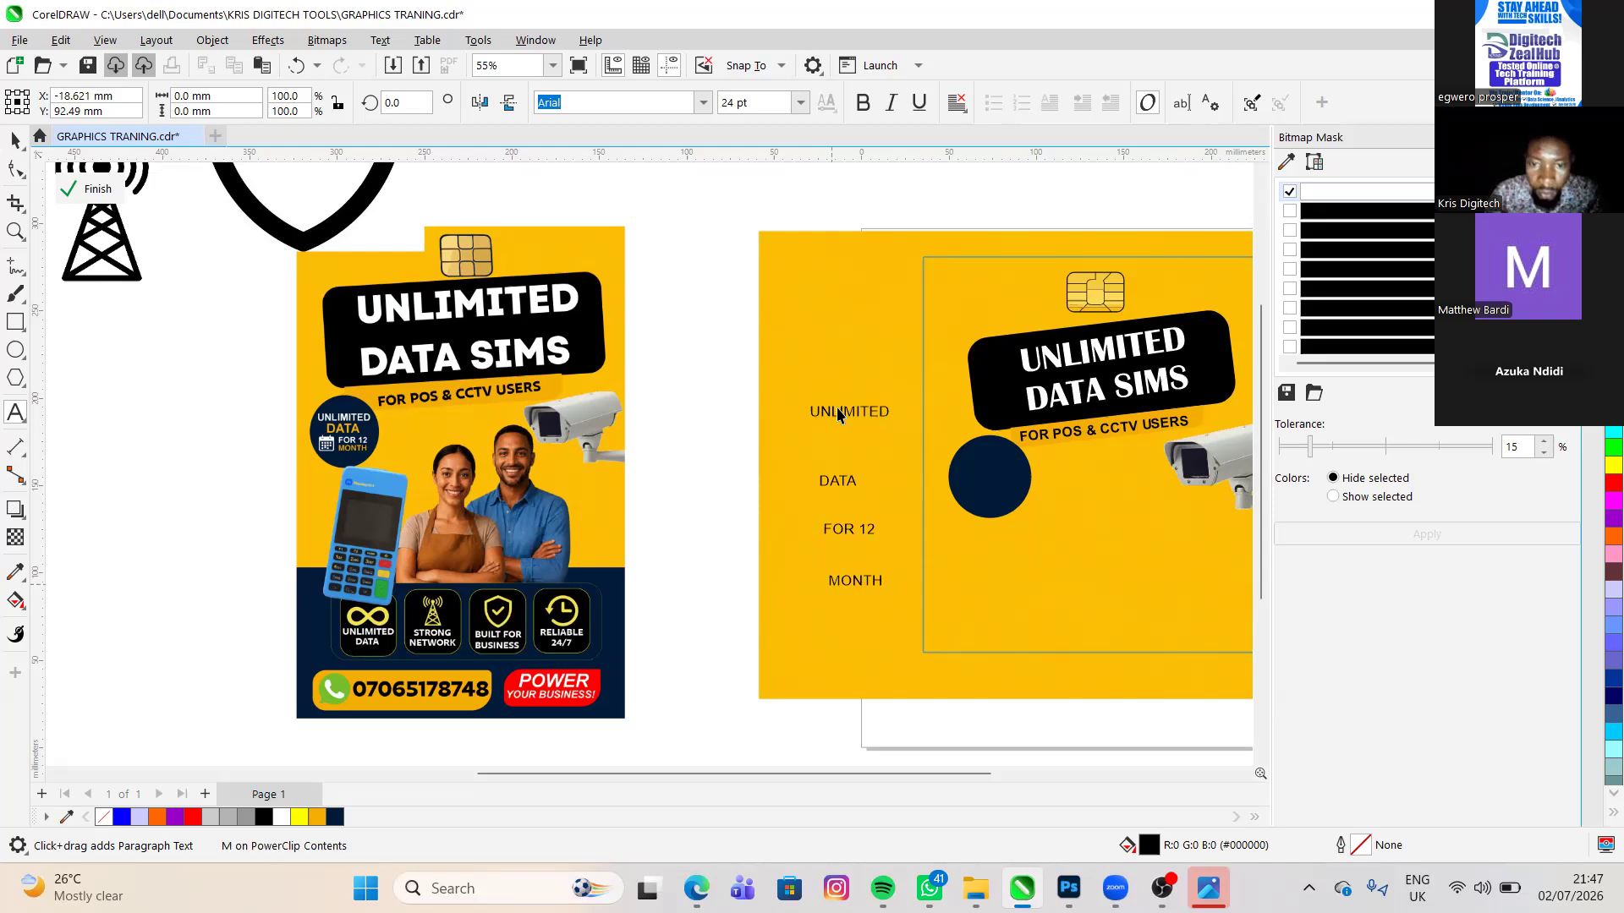
{"action": "key", "text": "ctrl+space"}
{"action": "key", "text": "ctrl+space"}
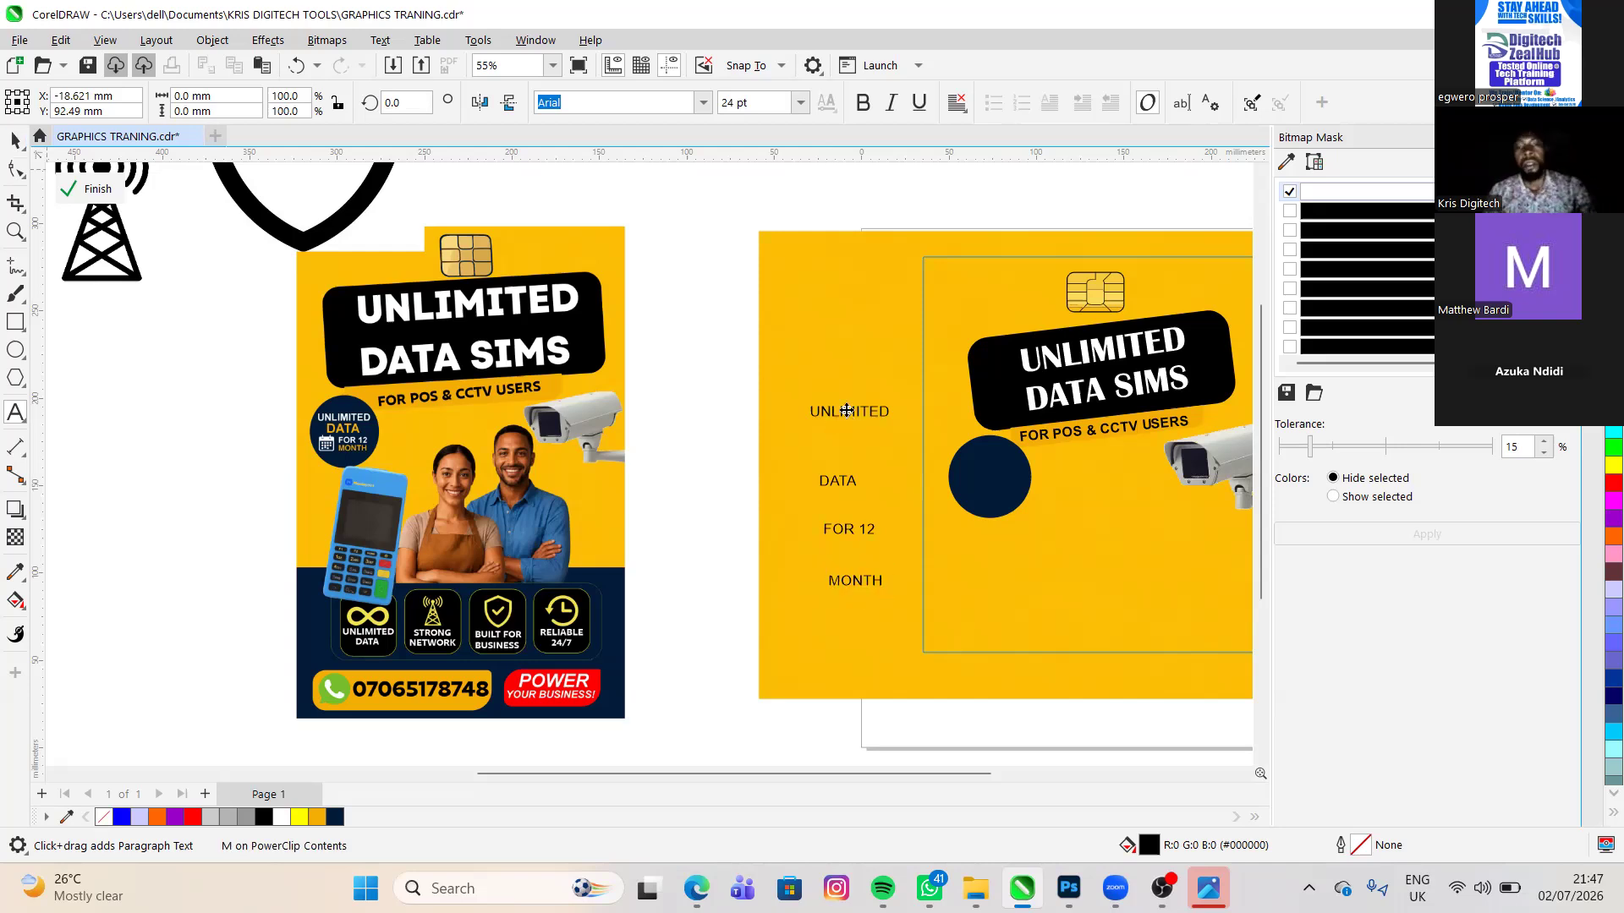
{"action": "key", "text": "ctrl+space"}
- Color the UNLIMITED text white and fit it onto the upper part of the navy circle, about 33 mm wide
{"action": "left_click", "coordinate": [932, 477]}
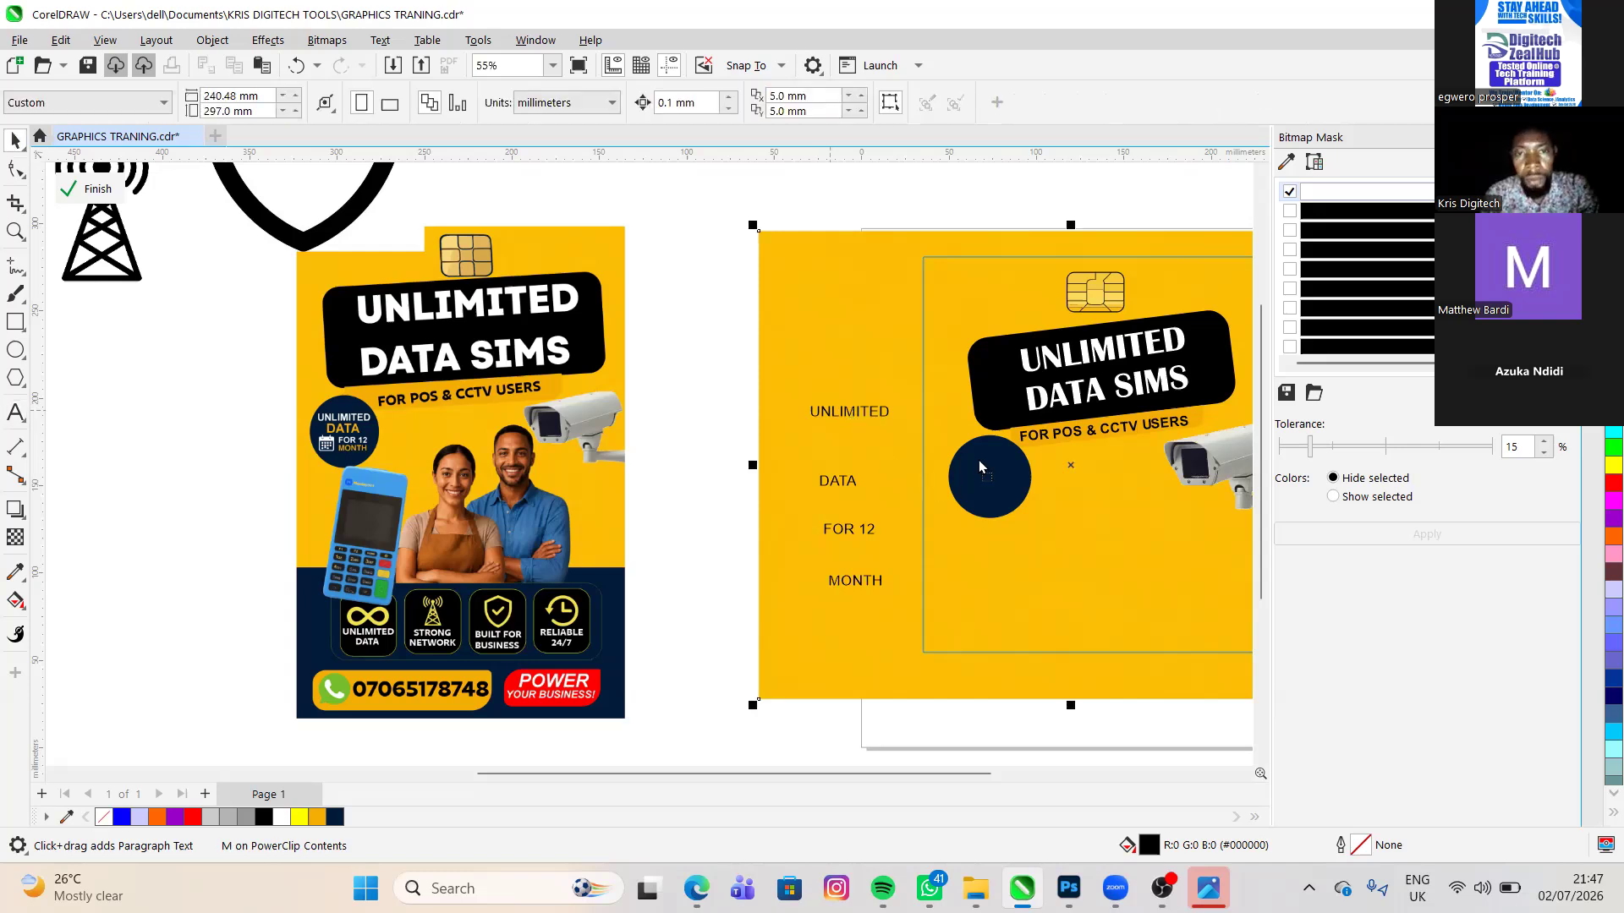
{"action": "left_click", "coordinate": [847, 412]}
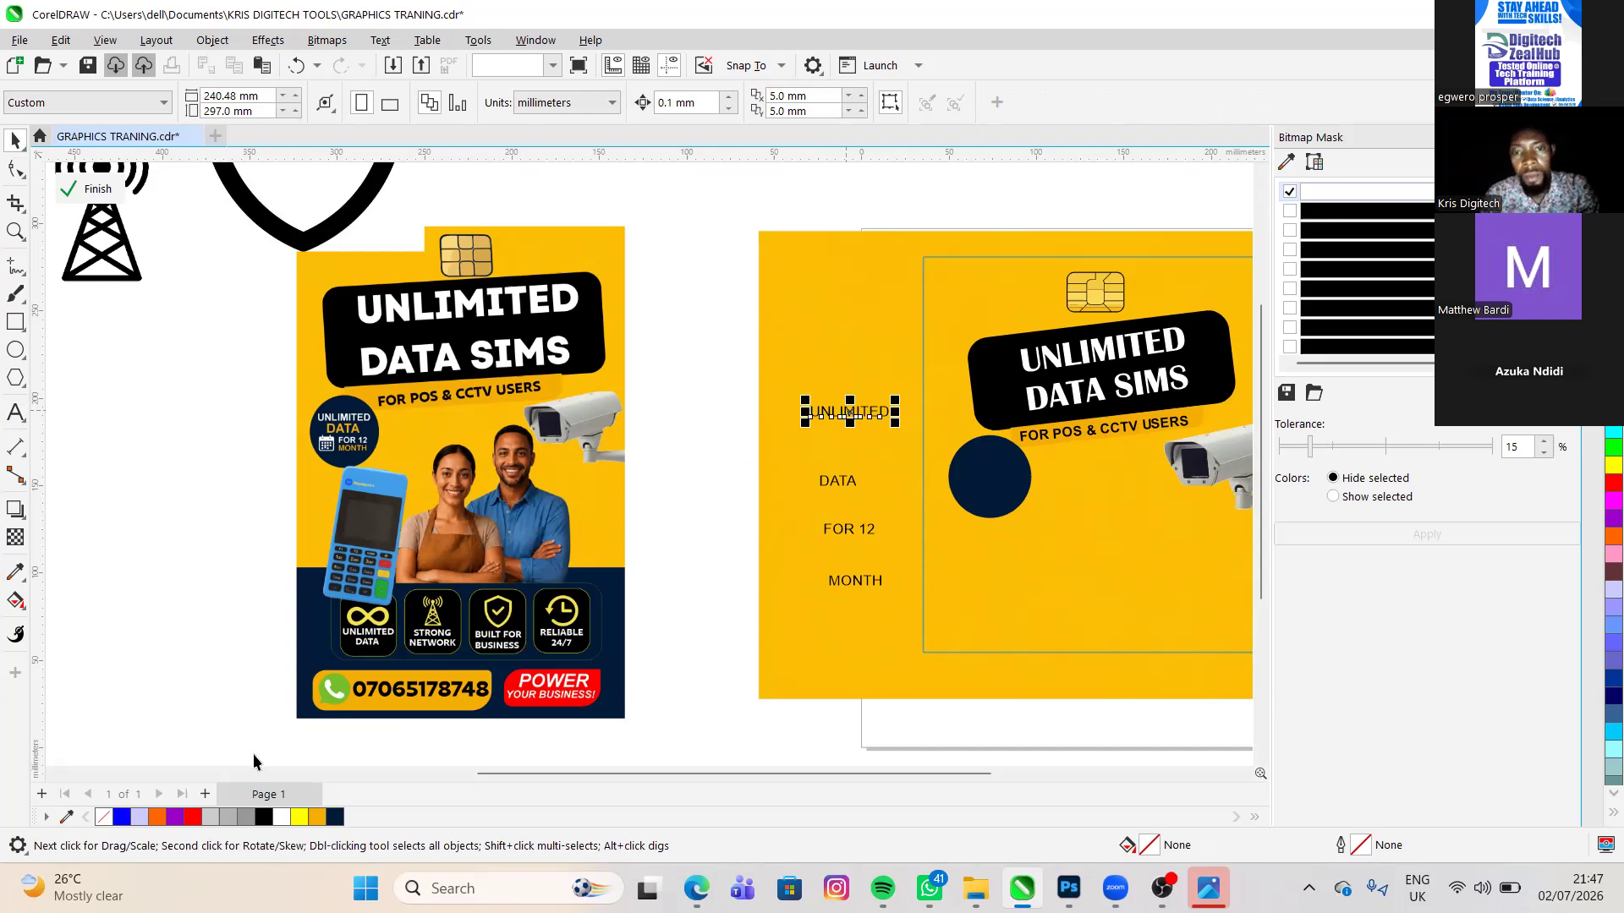
{"action": "left_click", "coordinate": [278, 817]}
{"action": "left_click_drag", "start_coordinate": [939, 564], "coordinate": [978, 459]}
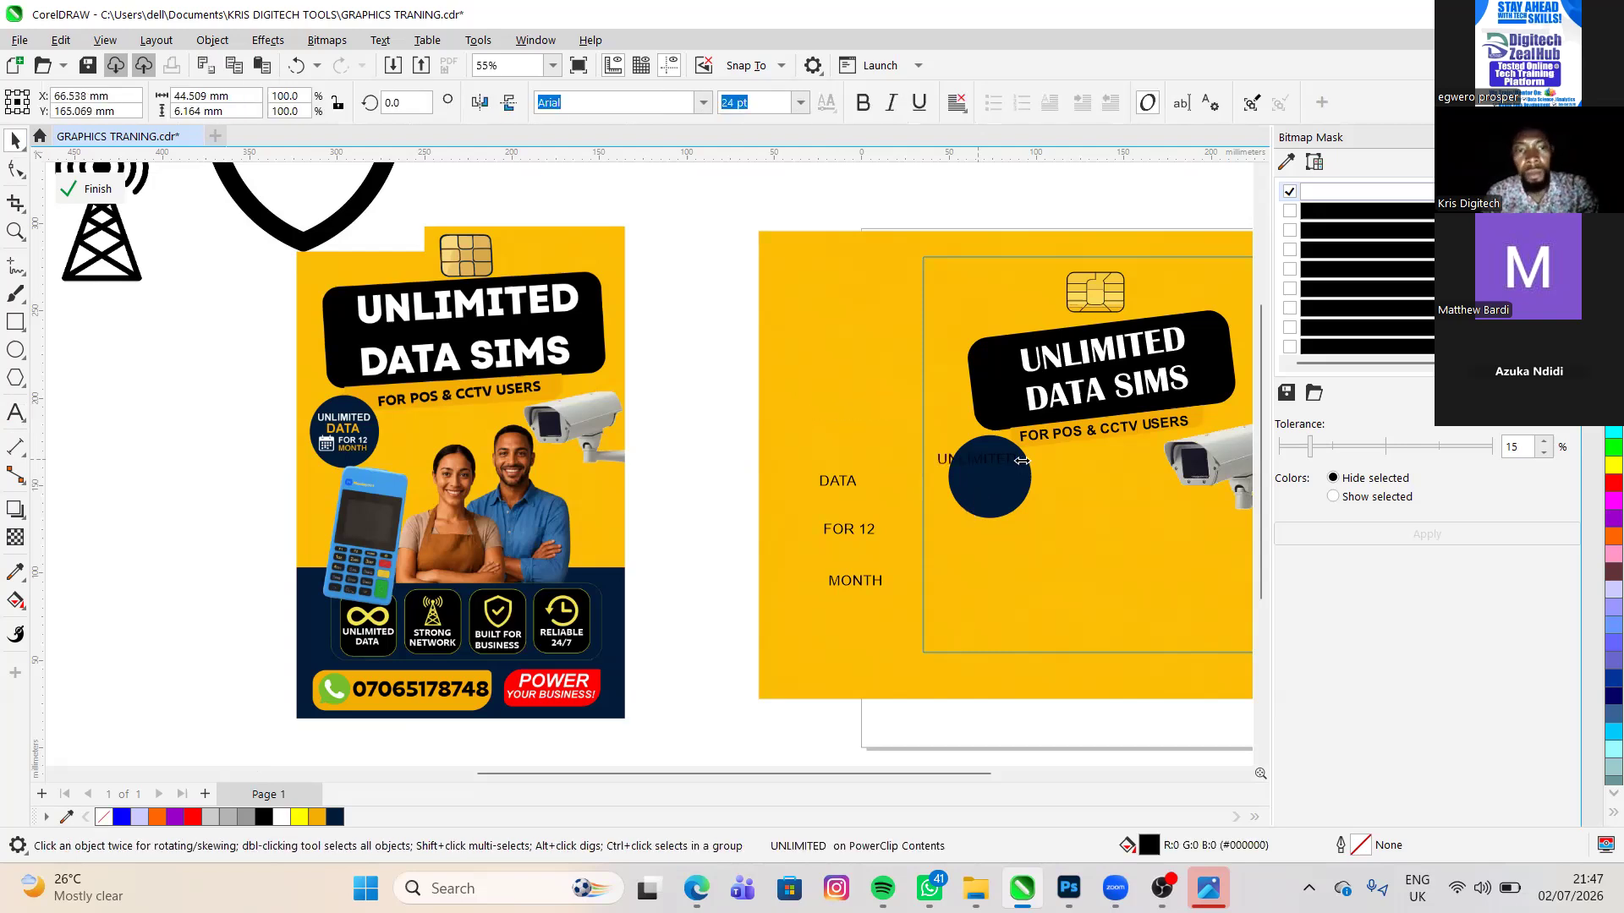
{"action": "left_click", "coordinate": [1021, 465]}
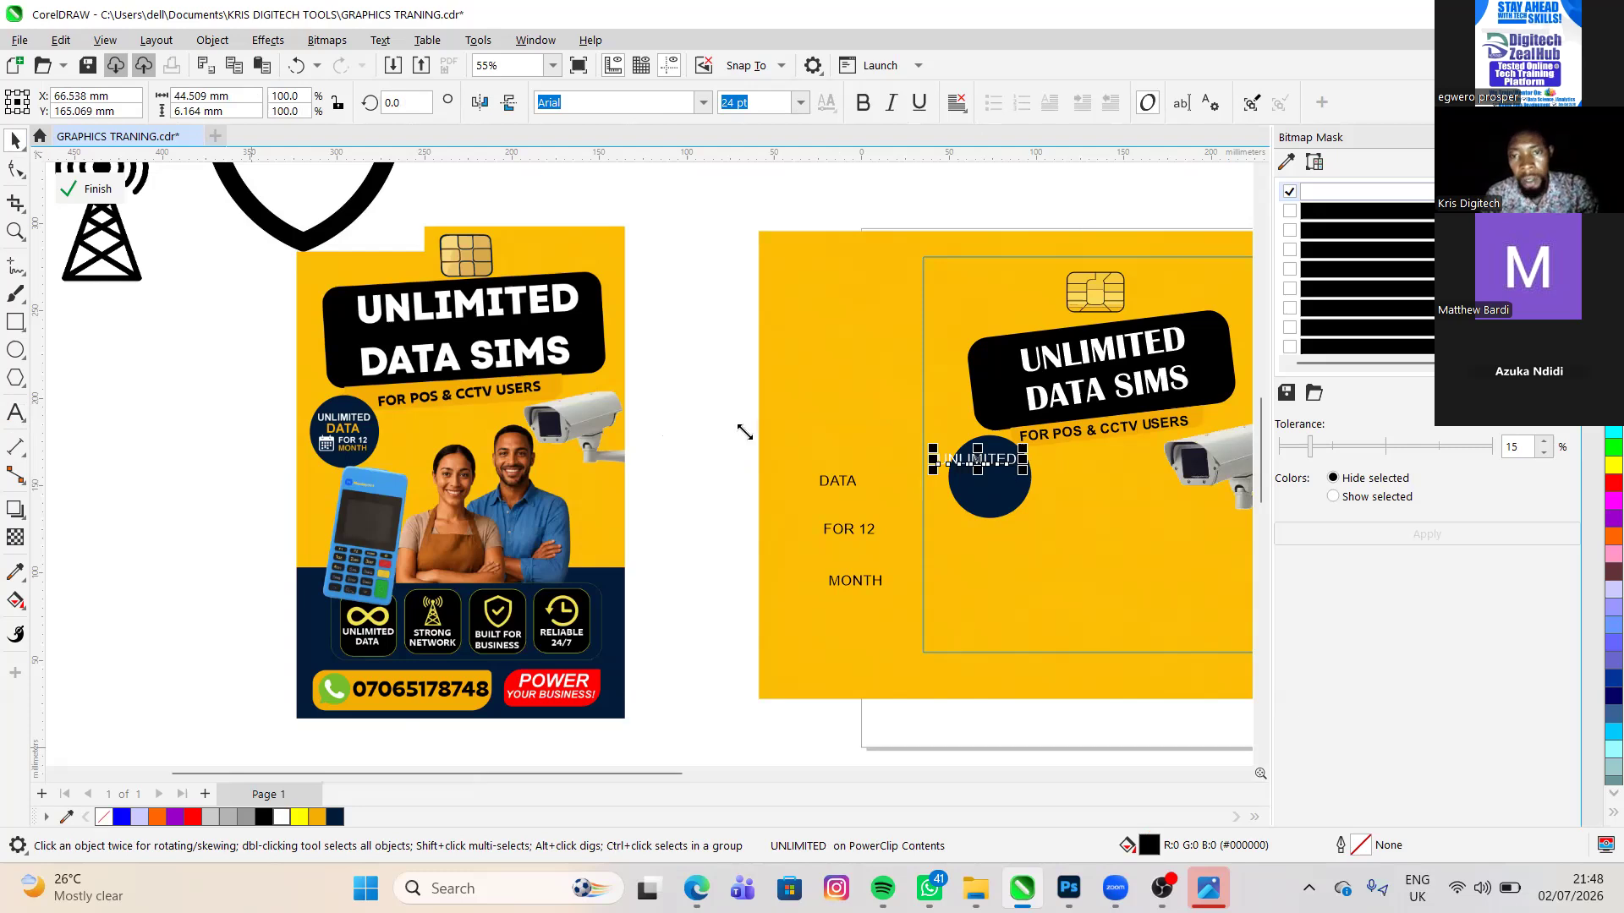
- Enlarge the UNLIMITED text in the circle to about 18.7 pt and make it bold
{"action": "scroll", "coordinate": [742, 432], "scroll_direction": "up", "scroll_amount": 3}
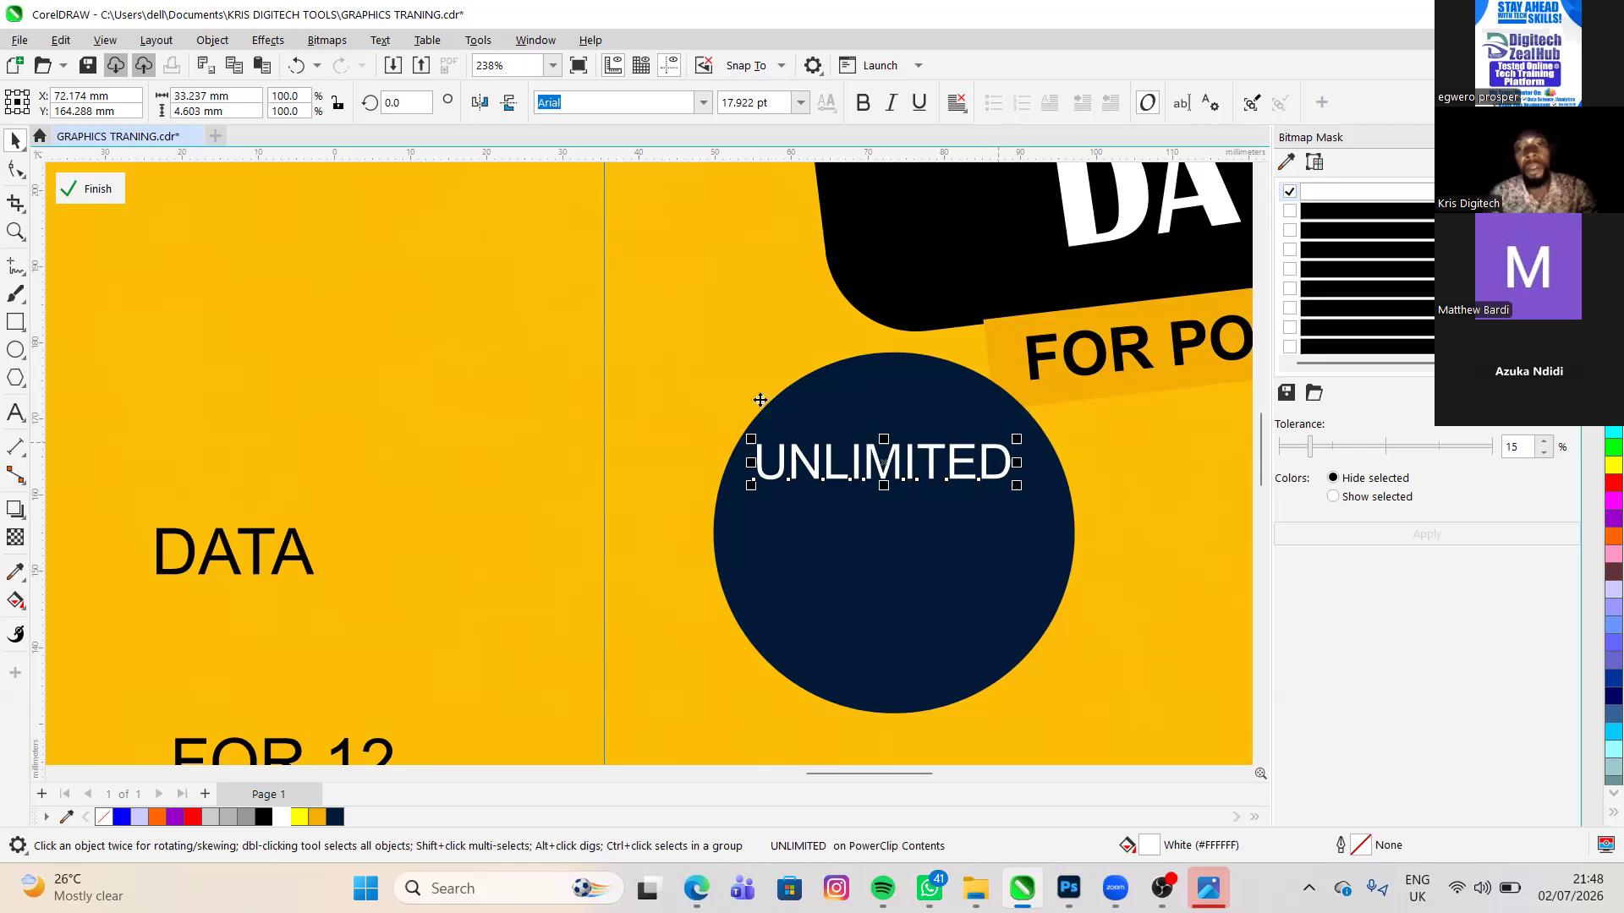
{"action": "left_click_drag", "start_coordinate": [1017, 439], "coordinate": [1028, 419]}
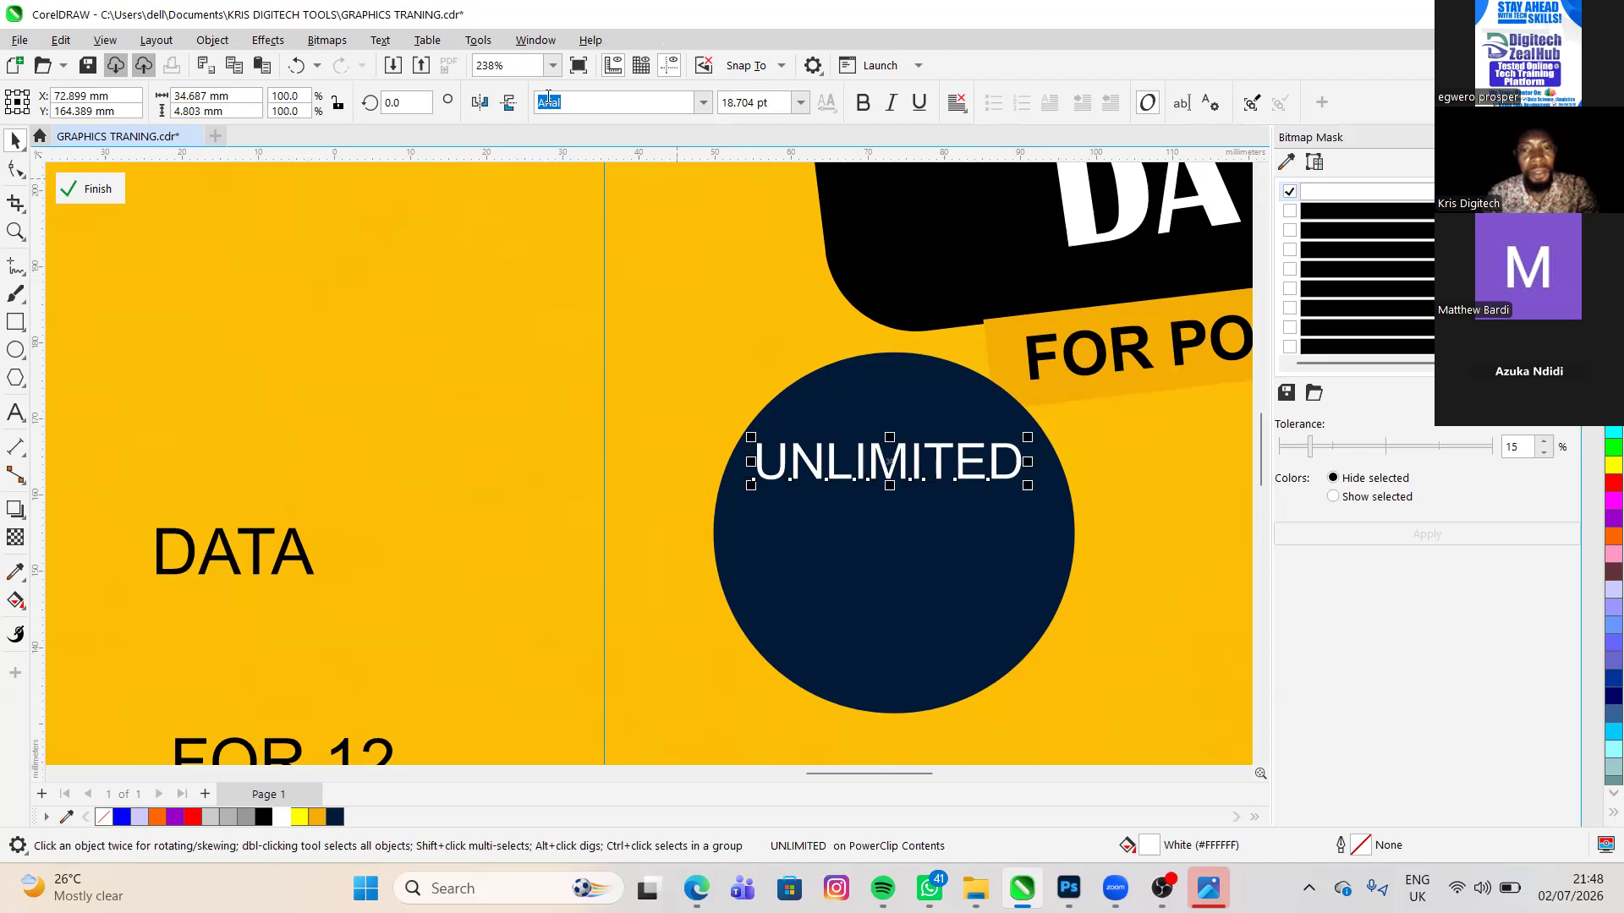
{"action": "left_click", "coordinate": [863, 104]}
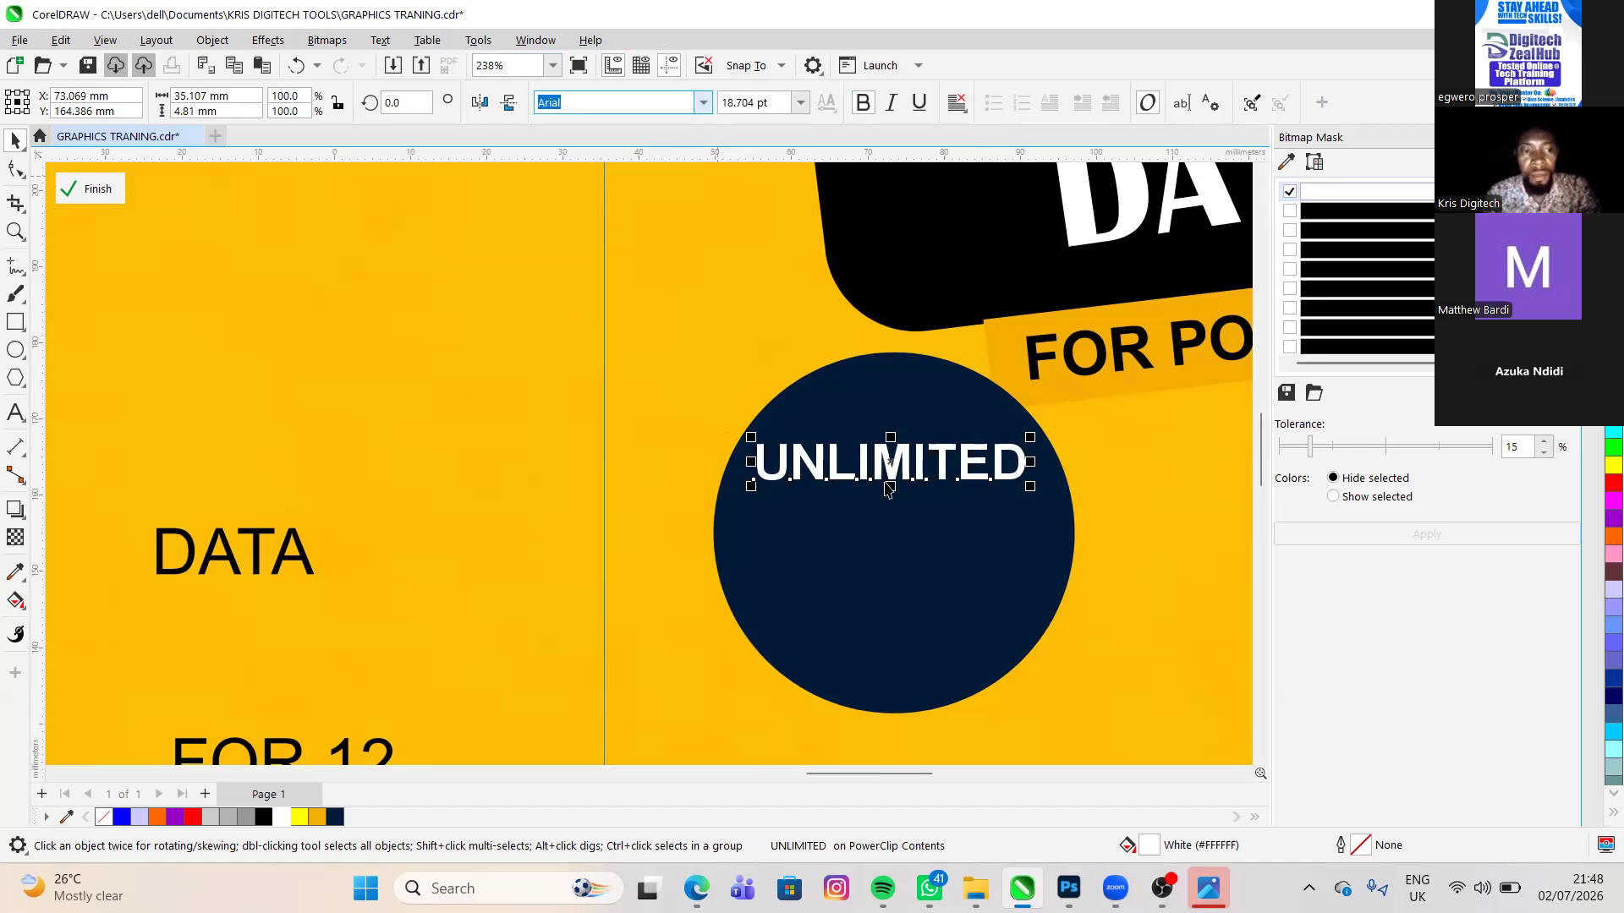
{"action": "scroll", "coordinate": [402, 420], "scroll_direction": "down", "scroll_amount": 1}
{"action": "scroll", "coordinate": [687, 457], "scroll_direction": "down", "scroll_amount": 3}
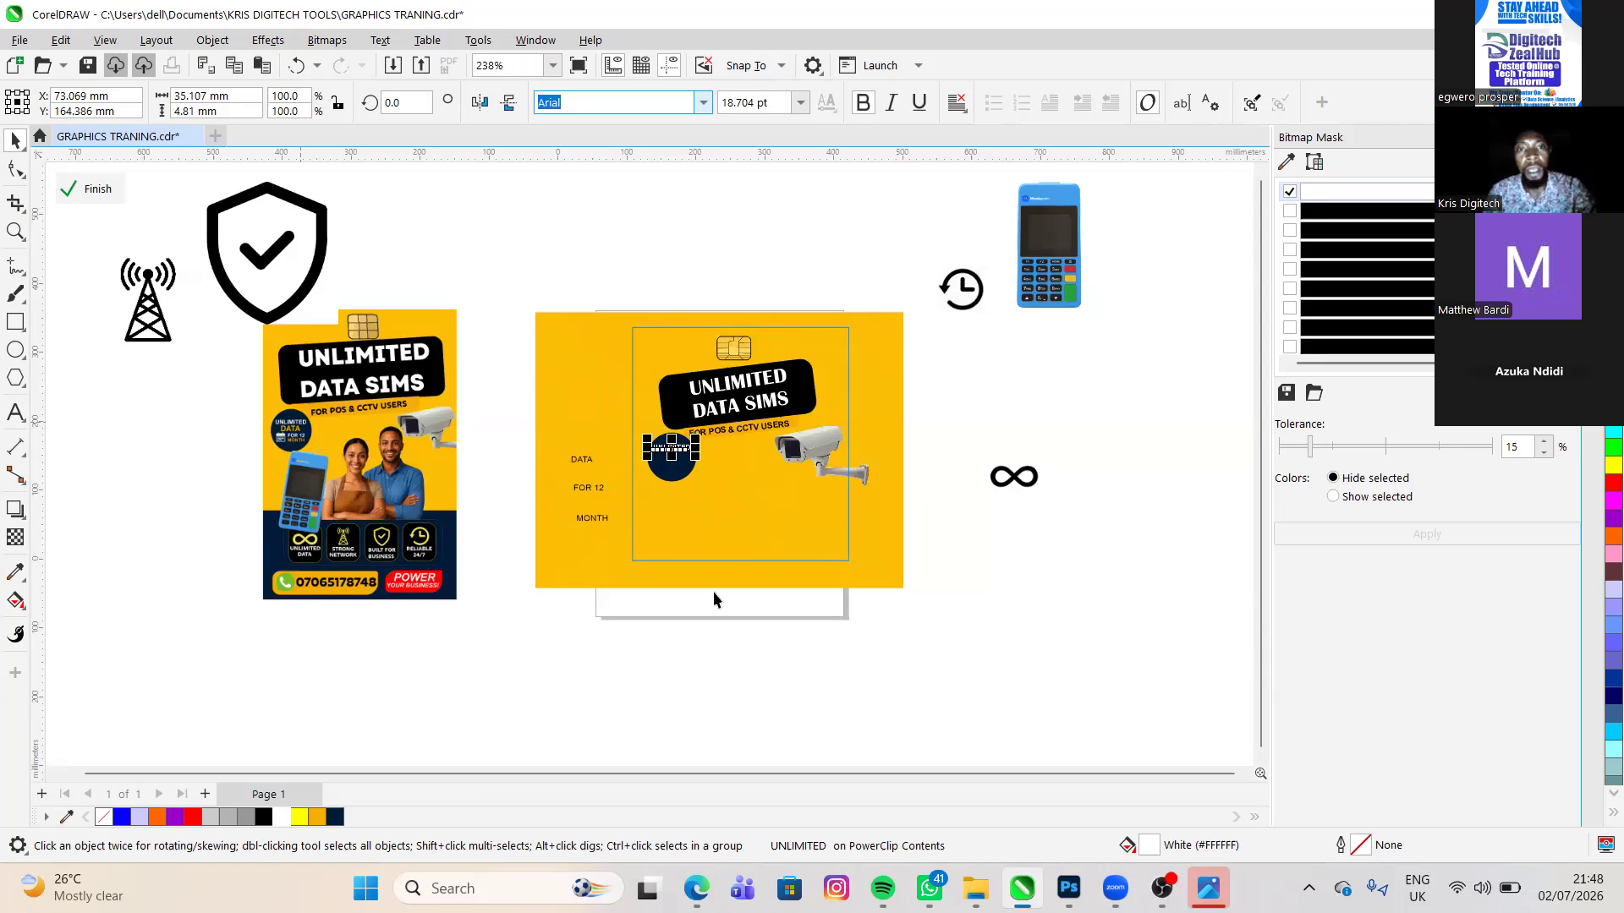
{"action": "scroll", "coordinate": [581, 414], "scroll_direction": "up", "scroll_amount": 1}
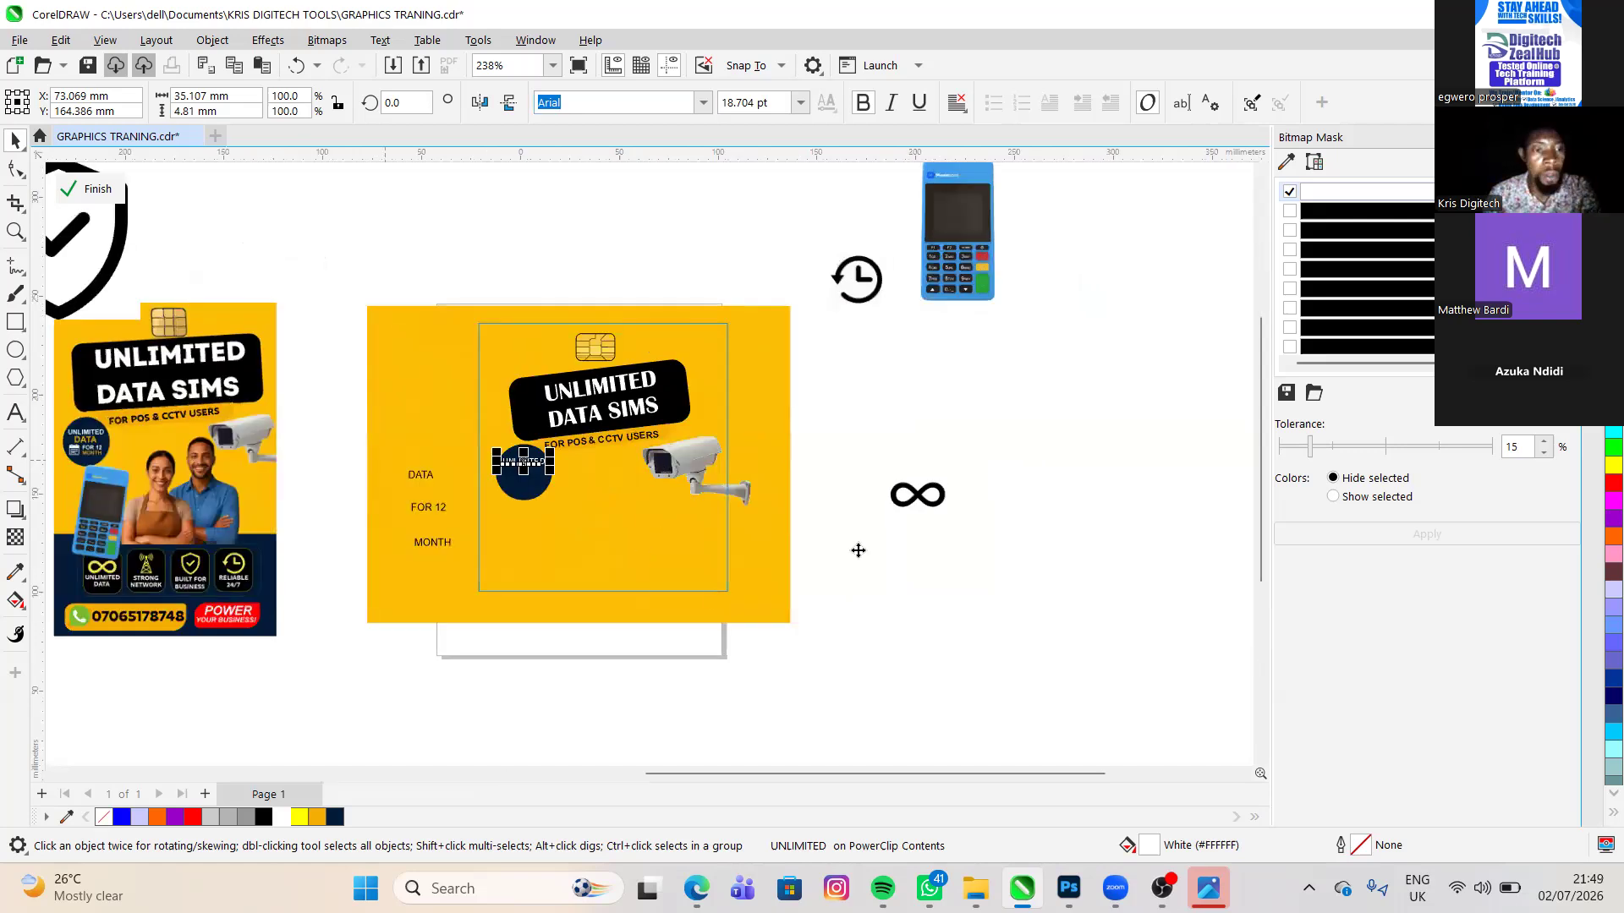
- Enlarge the bold UNLIMITED text slightly so it spans more of the navy circle's upper part
{"action": "scroll", "coordinate": [858, 551], "scroll_direction": "up", "scroll_amount": 3}
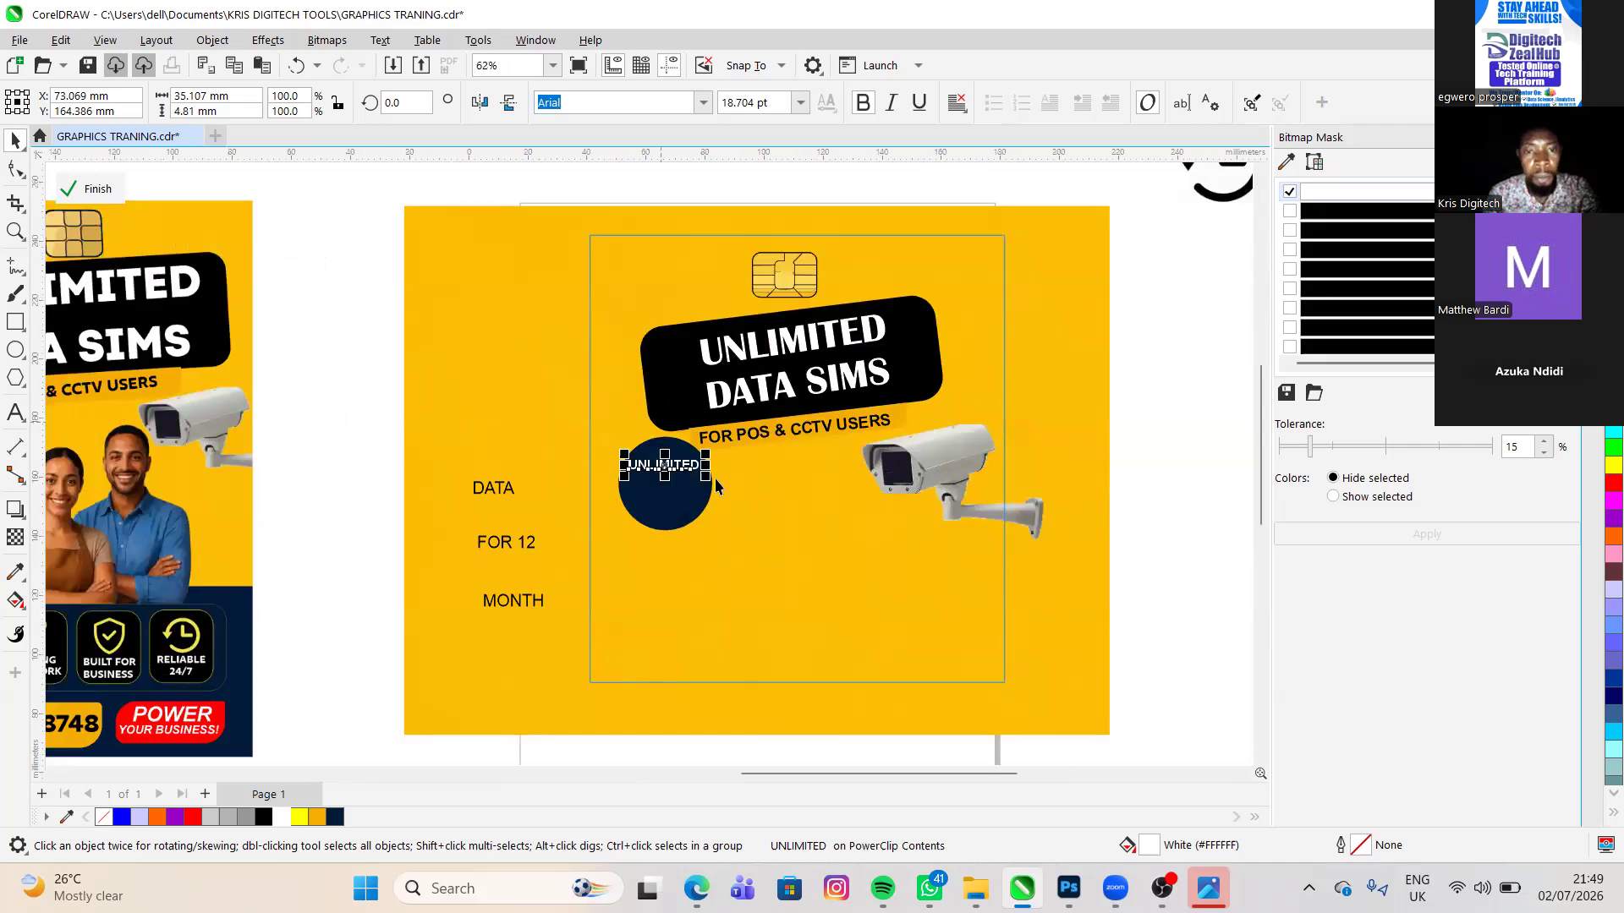
{"action": "scroll", "coordinate": [774, 499], "scroll_direction": "up", "scroll_amount": 2}
{"action": "double_click", "coordinate": [774, 499]}
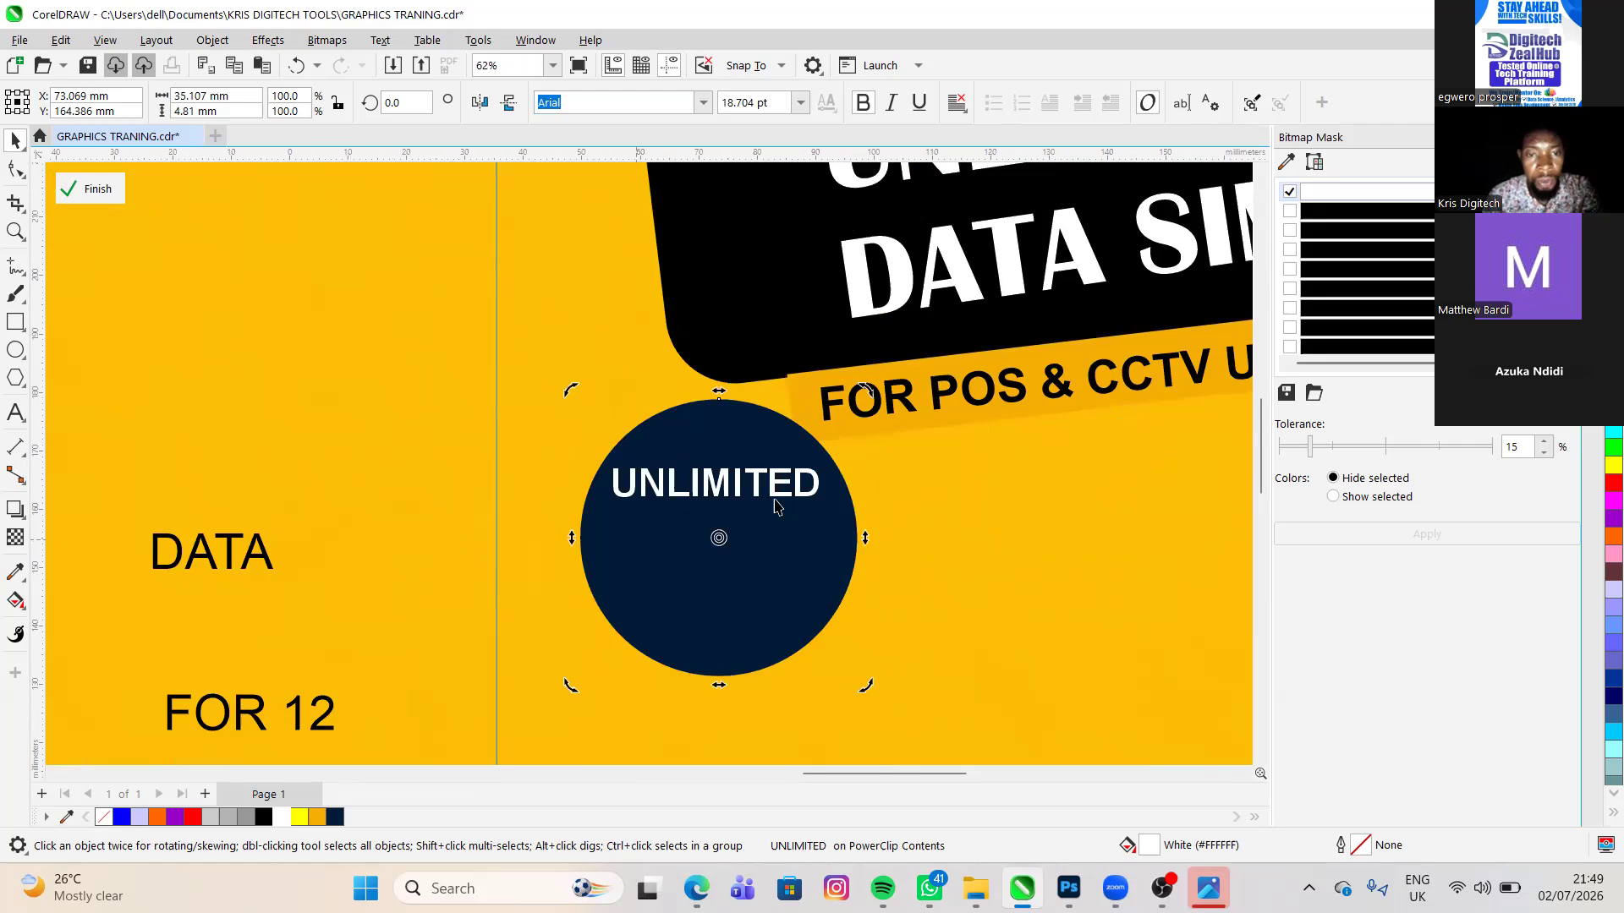
{"action": "left_click", "coordinate": [777, 506]}
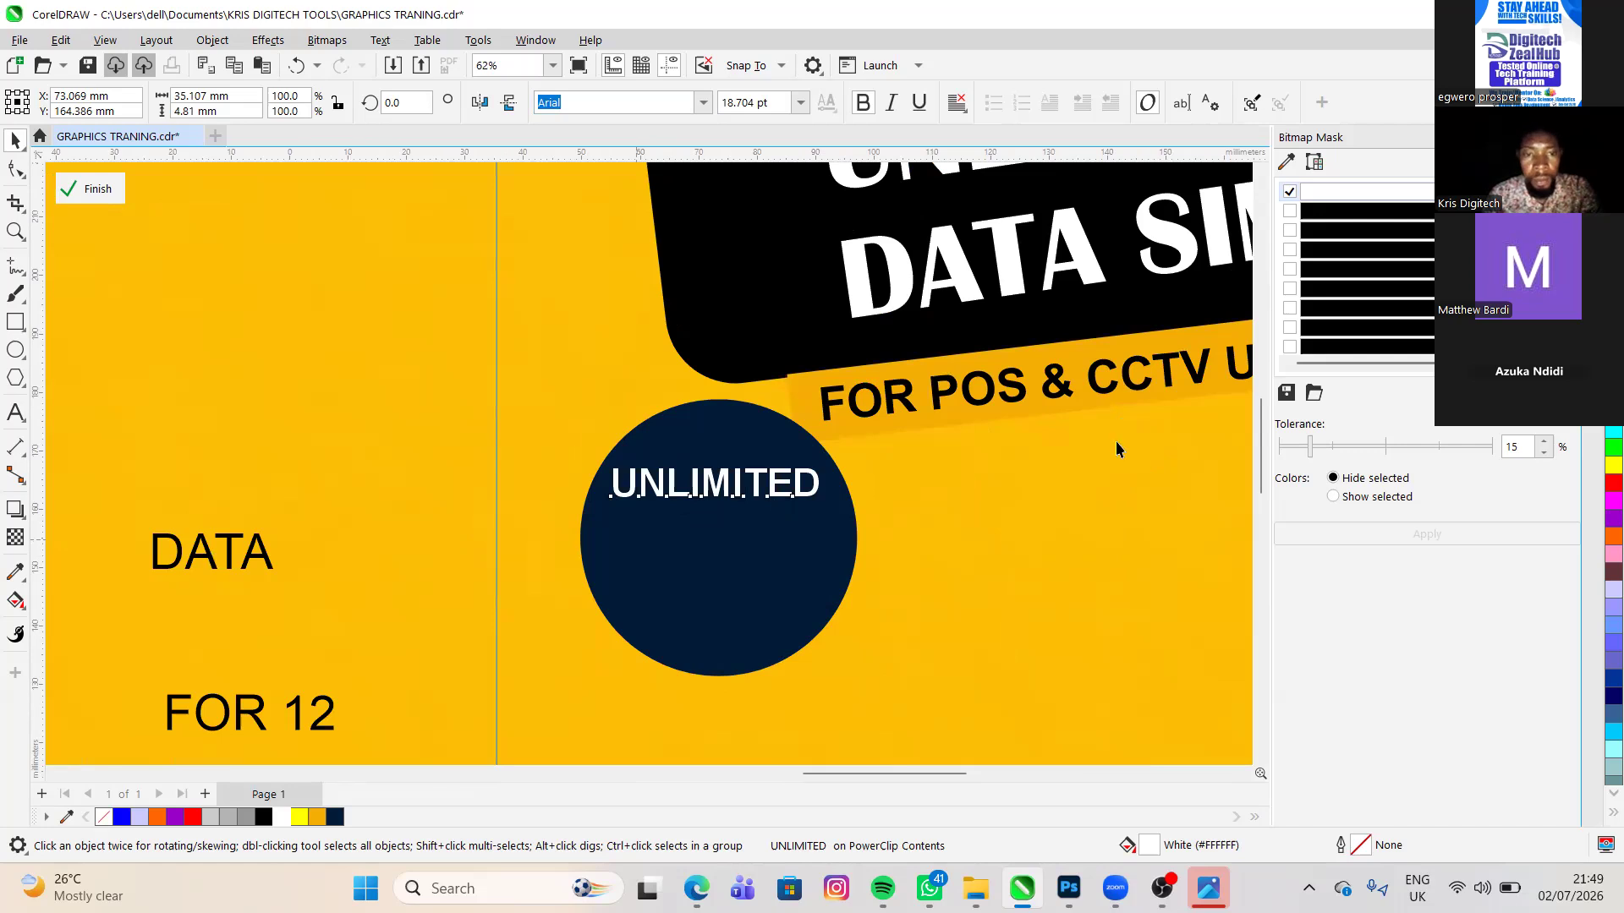
{"action": "left_click_drag", "start_coordinate": [609, 499], "coordinate": [596, 502]}
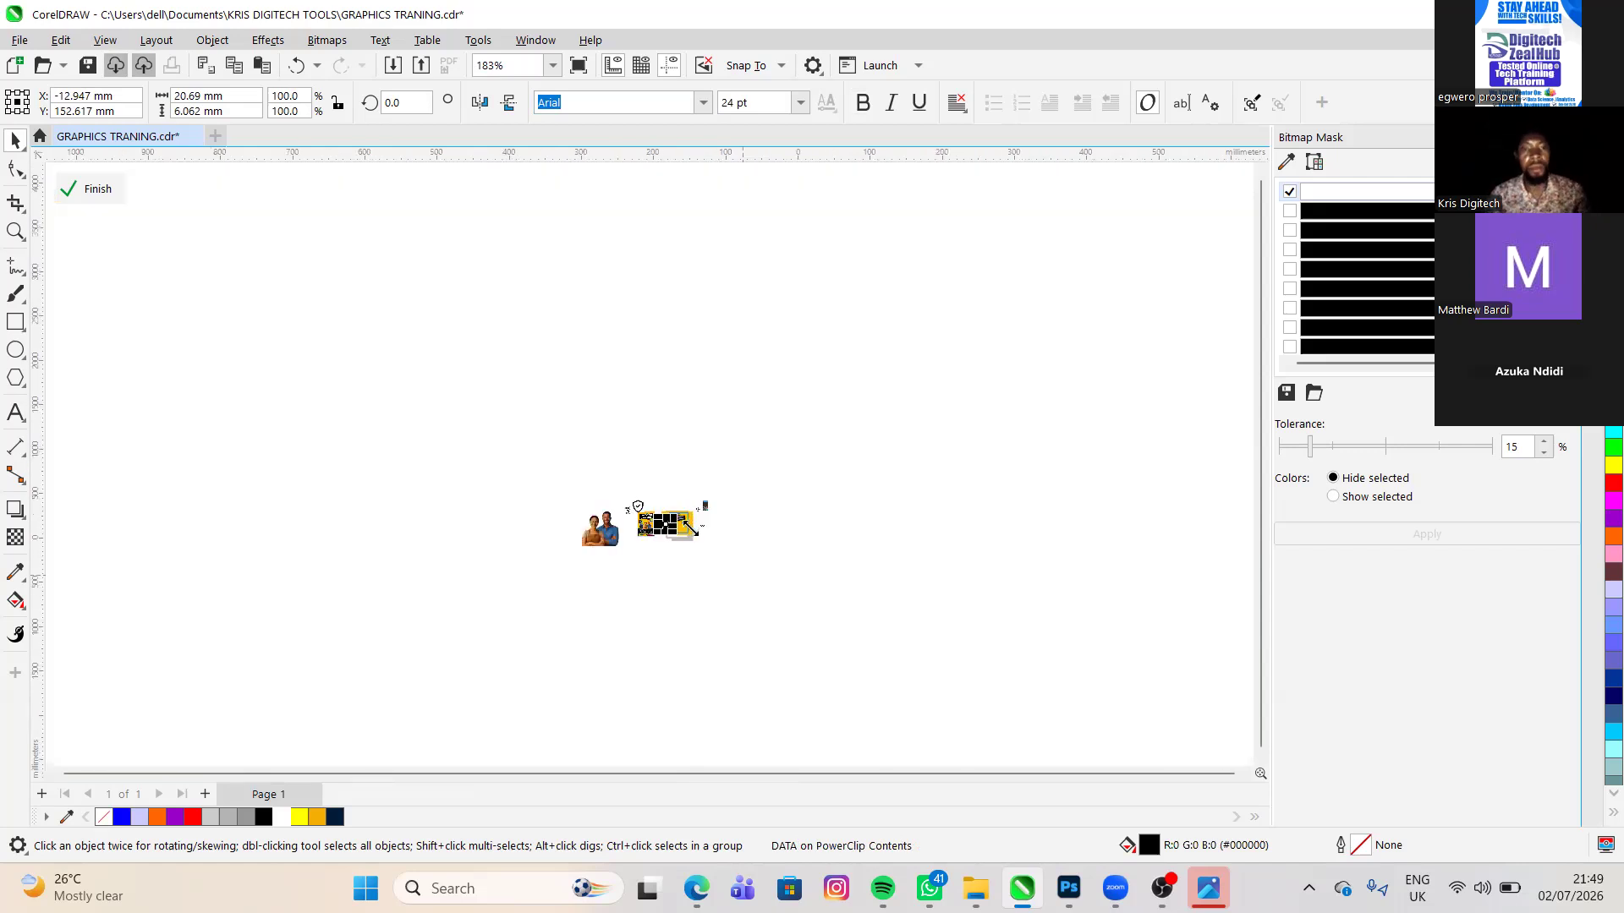
- Place the DATA text in the navy circle below UNLIMITED and fill it with orange #F5AE04
{"action": "scroll", "coordinate": [693, 528], "scroll_direction": "down", "scroll_amount": 3}
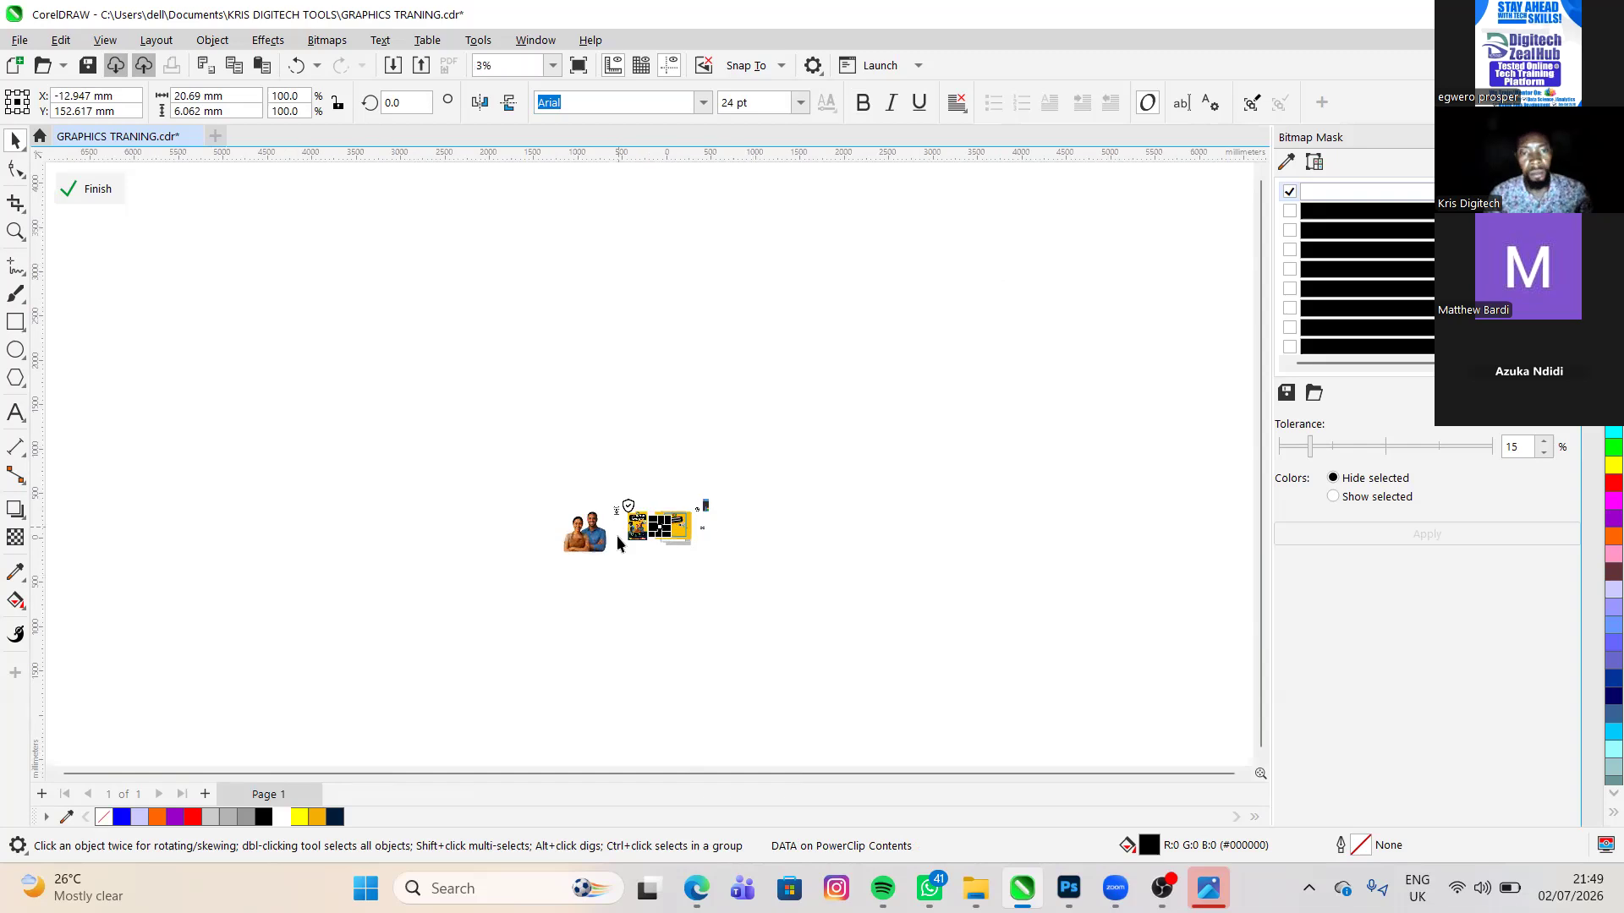
{"action": "scroll", "coordinate": [616, 535], "scroll_direction": "up", "scroll_amount": 2}
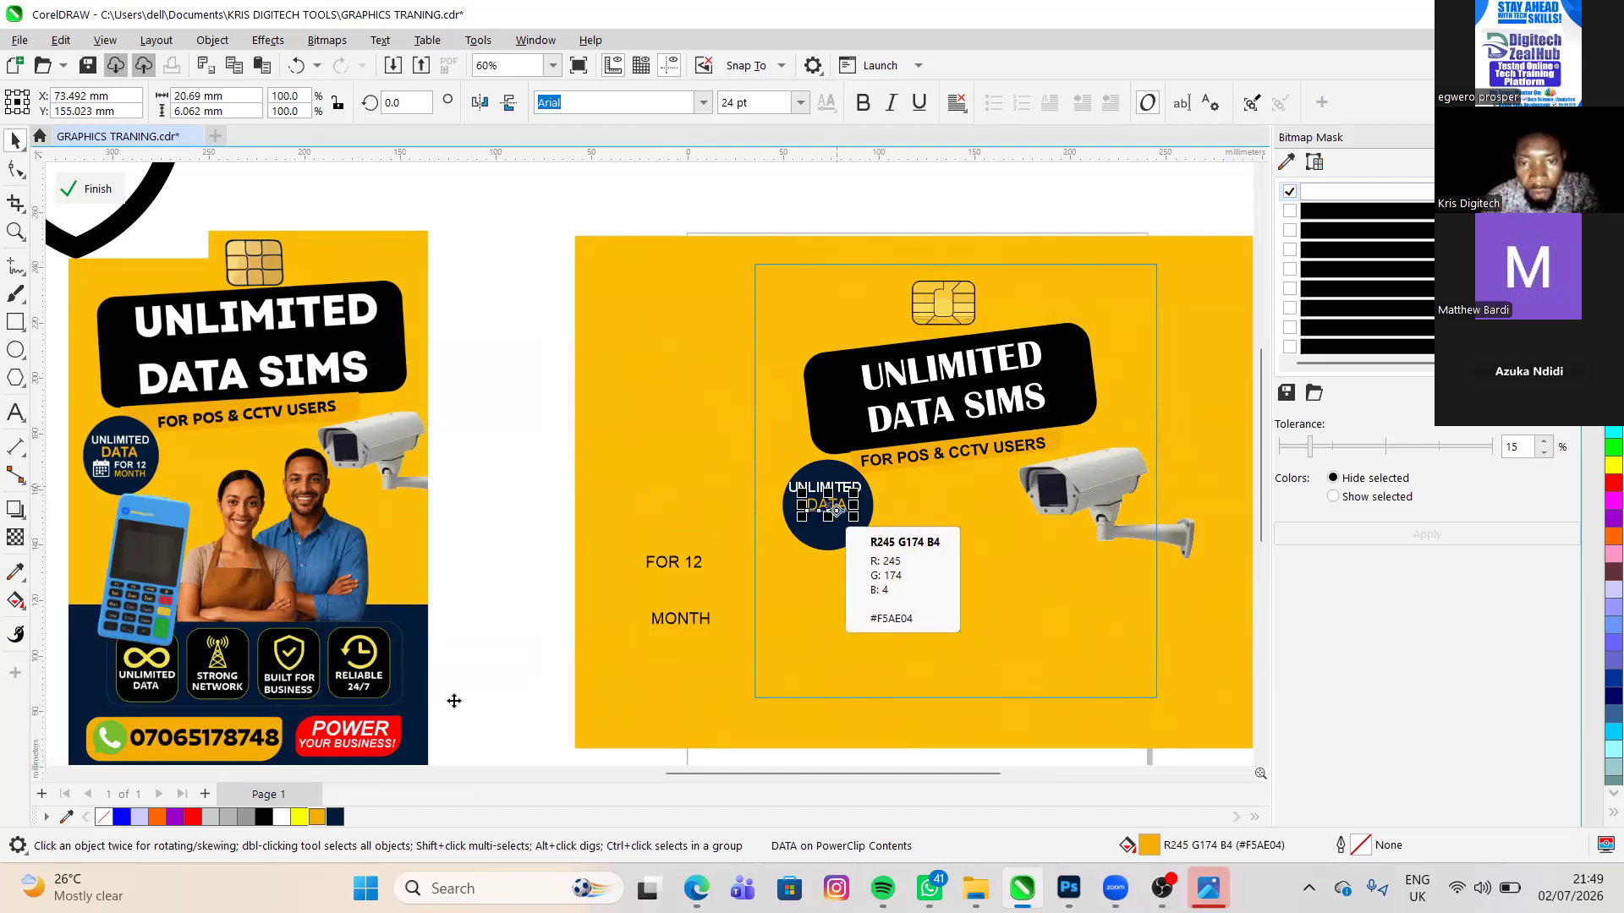
{"action": "scroll", "coordinate": [454, 699], "scroll_direction": "up", "scroll_amount": 3}
{"action": "scroll", "coordinate": [454, 700], "scroll_direction": "up", "scroll_amount": 2}
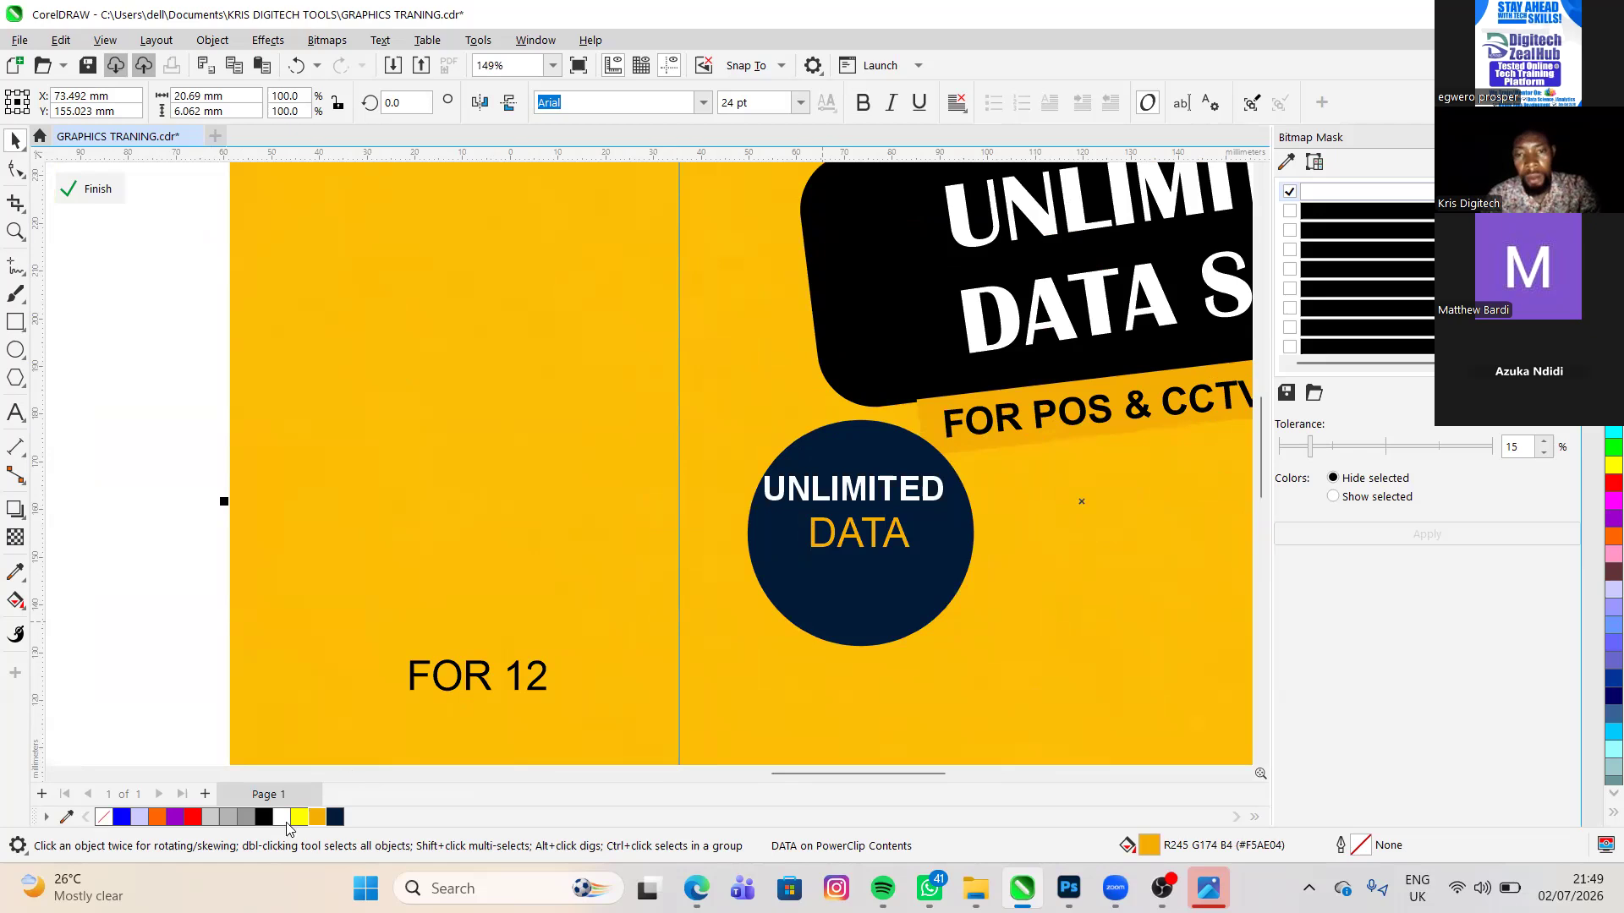
- Place the FOR 12 text in the navy circle below DATA and color it white
{"action": "scroll", "coordinate": [385, 735], "scroll_direction": "down", "scroll_amount": 1}
{"action": "left_click", "coordinate": [461, 677]}
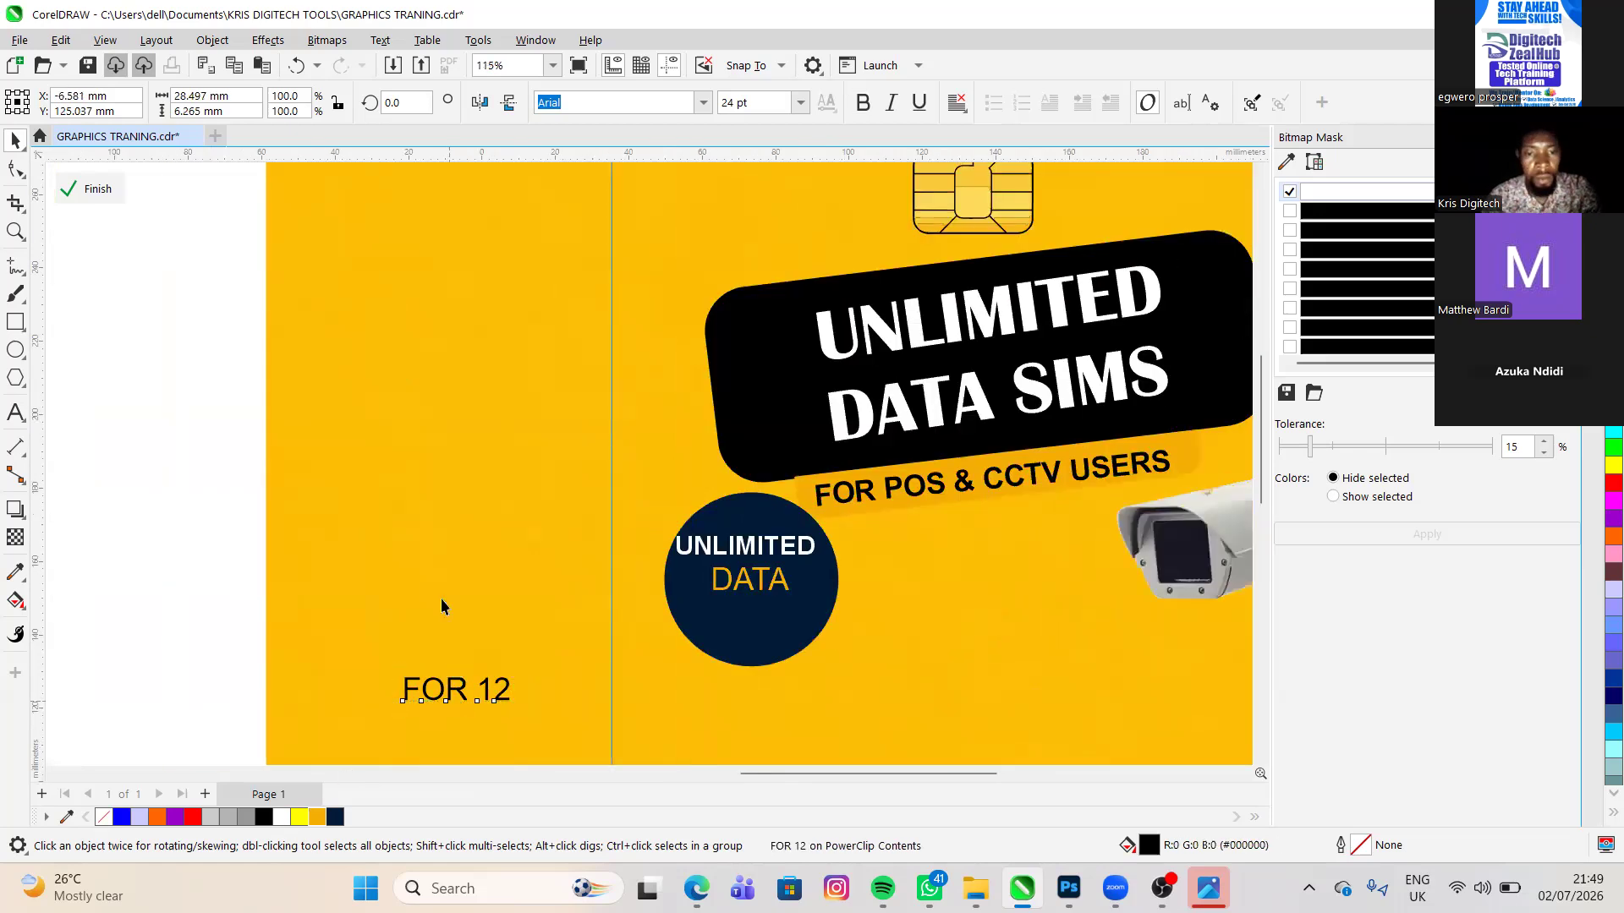
{"action": "key", "text": "p"}
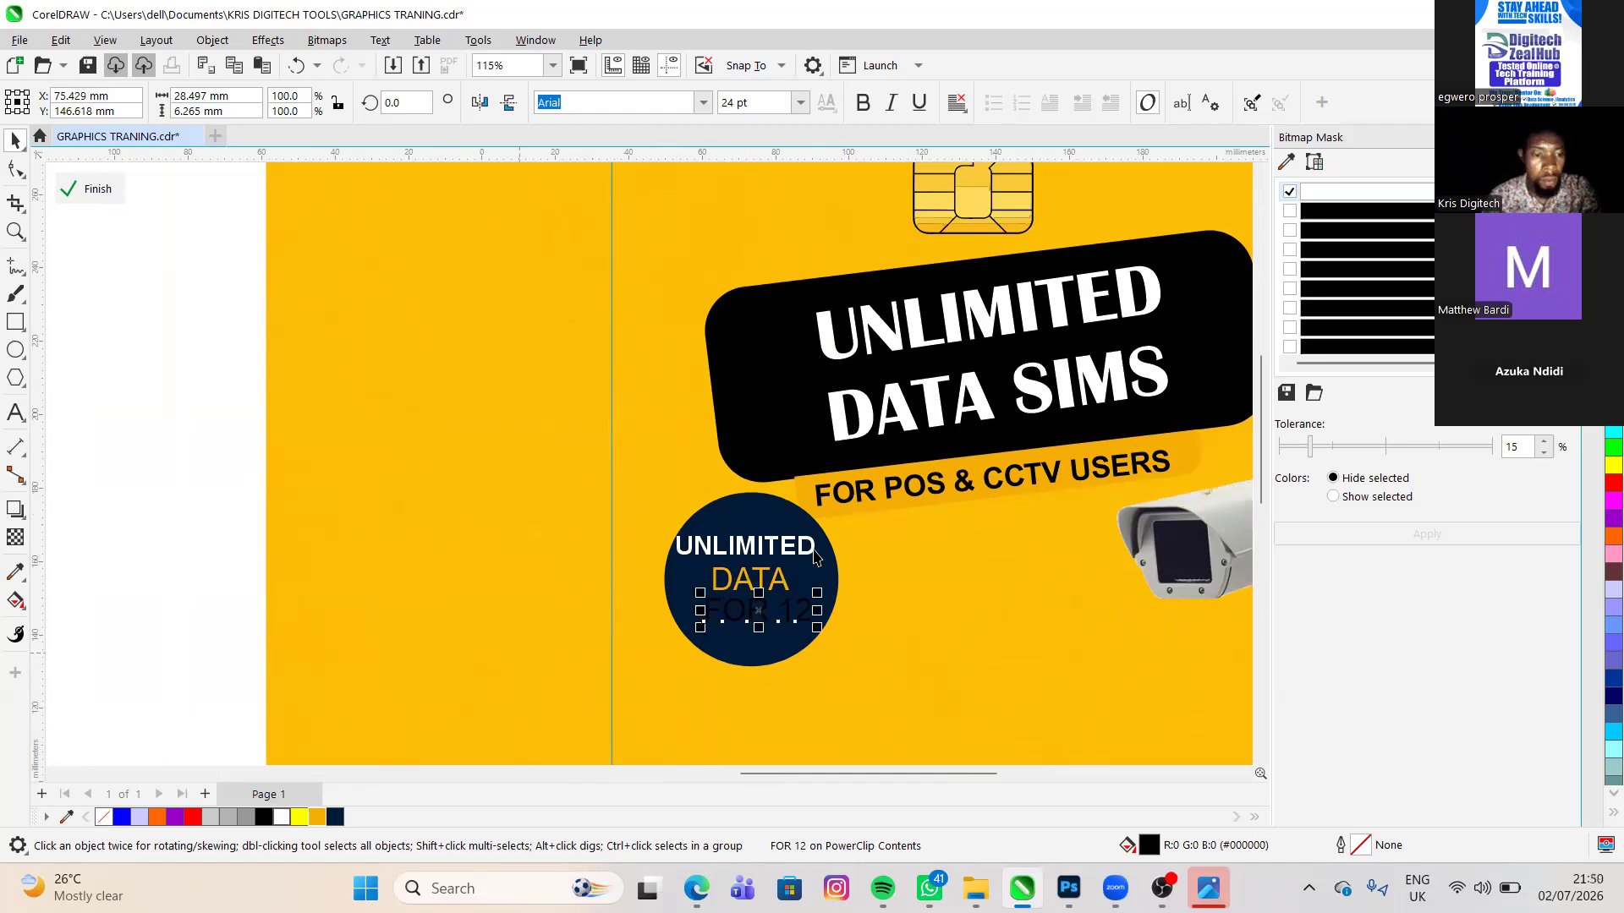
{"action": "scroll", "coordinate": [881, 626], "scroll_direction": "down", "scroll_amount": 1}
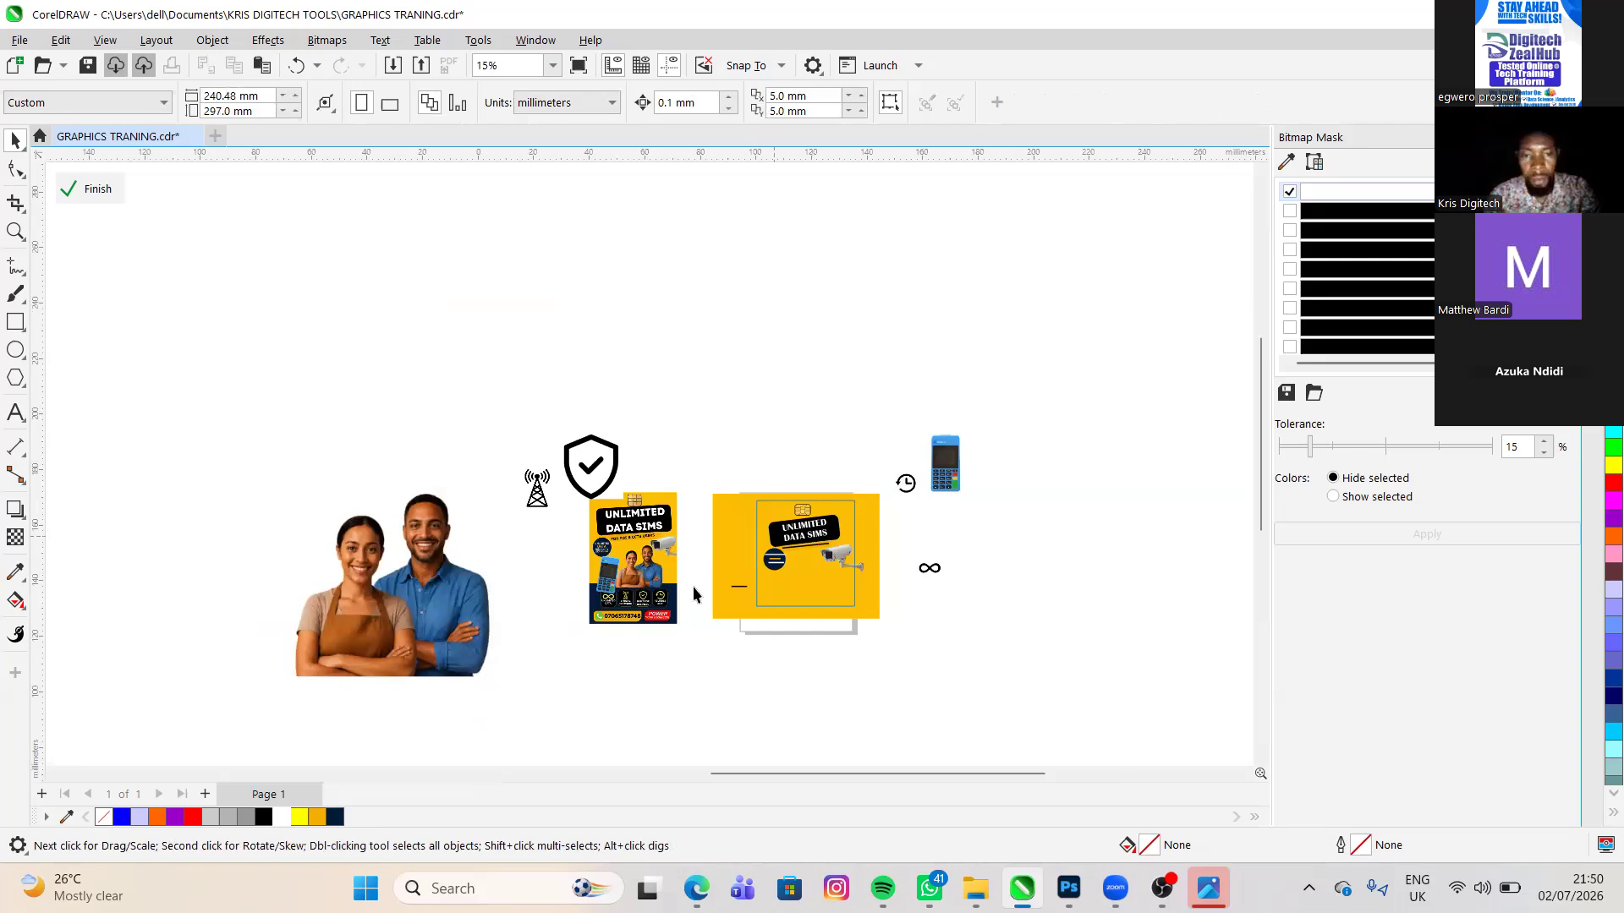
- Move the MONTH text into the navy circle below FOR 12 and fill it with the R245 G174 B4 orange
{"action": "scroll", "coordinate": [793, 564], "scroll_direction": "up", "scroll_amount": 6}
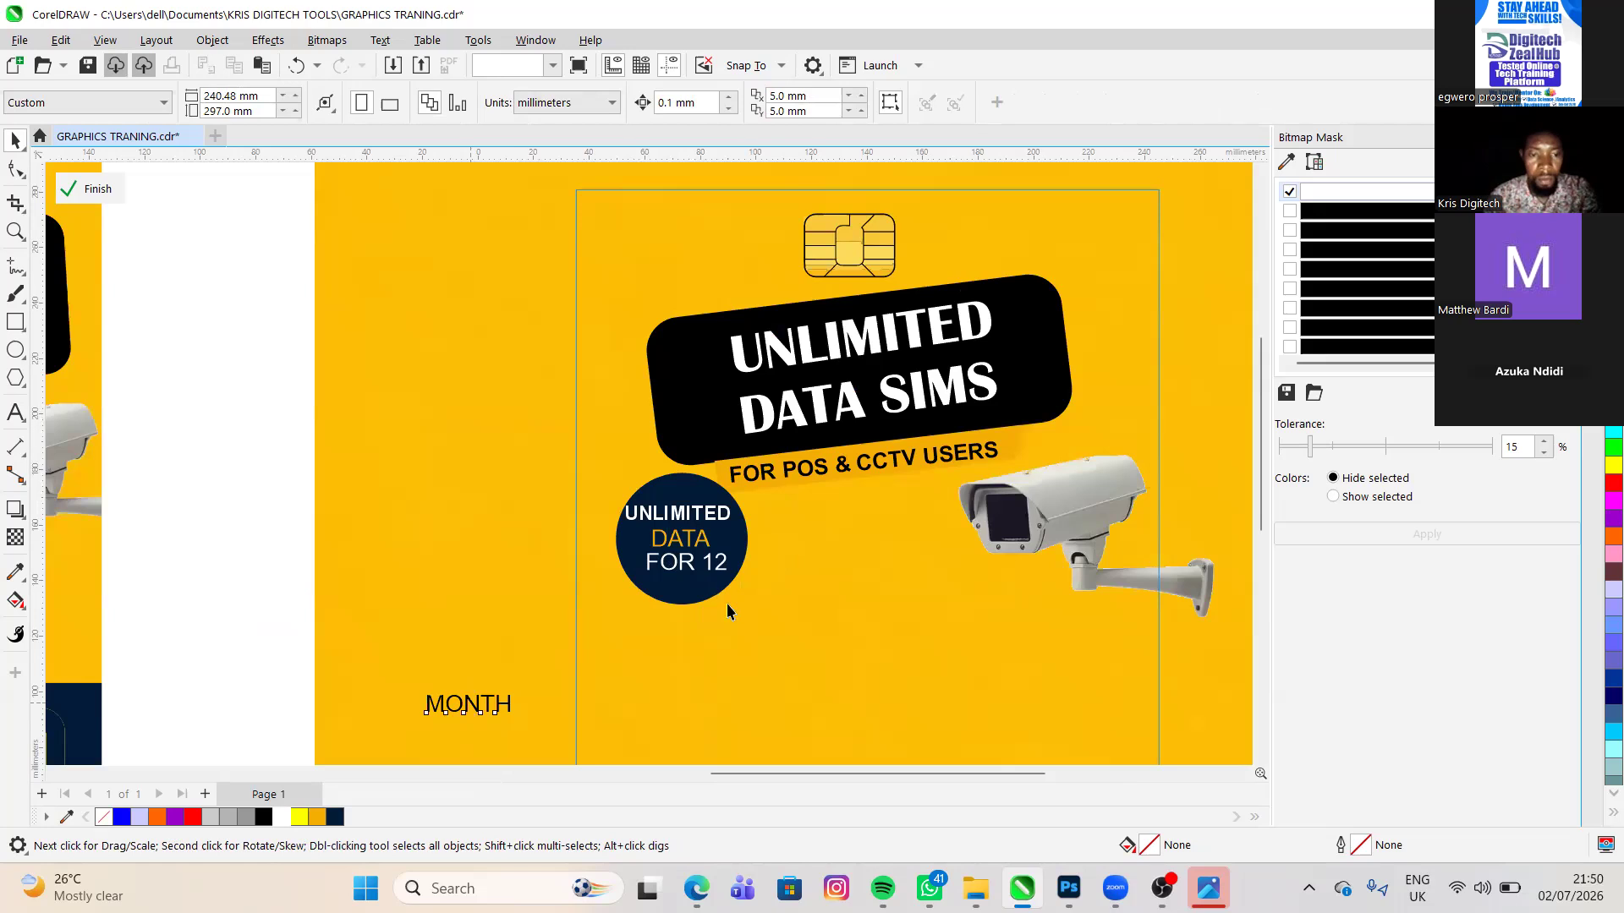
{"action": "left_click_drag", "start_coordinate": [456, 714], "coordinate": [667, 596]}
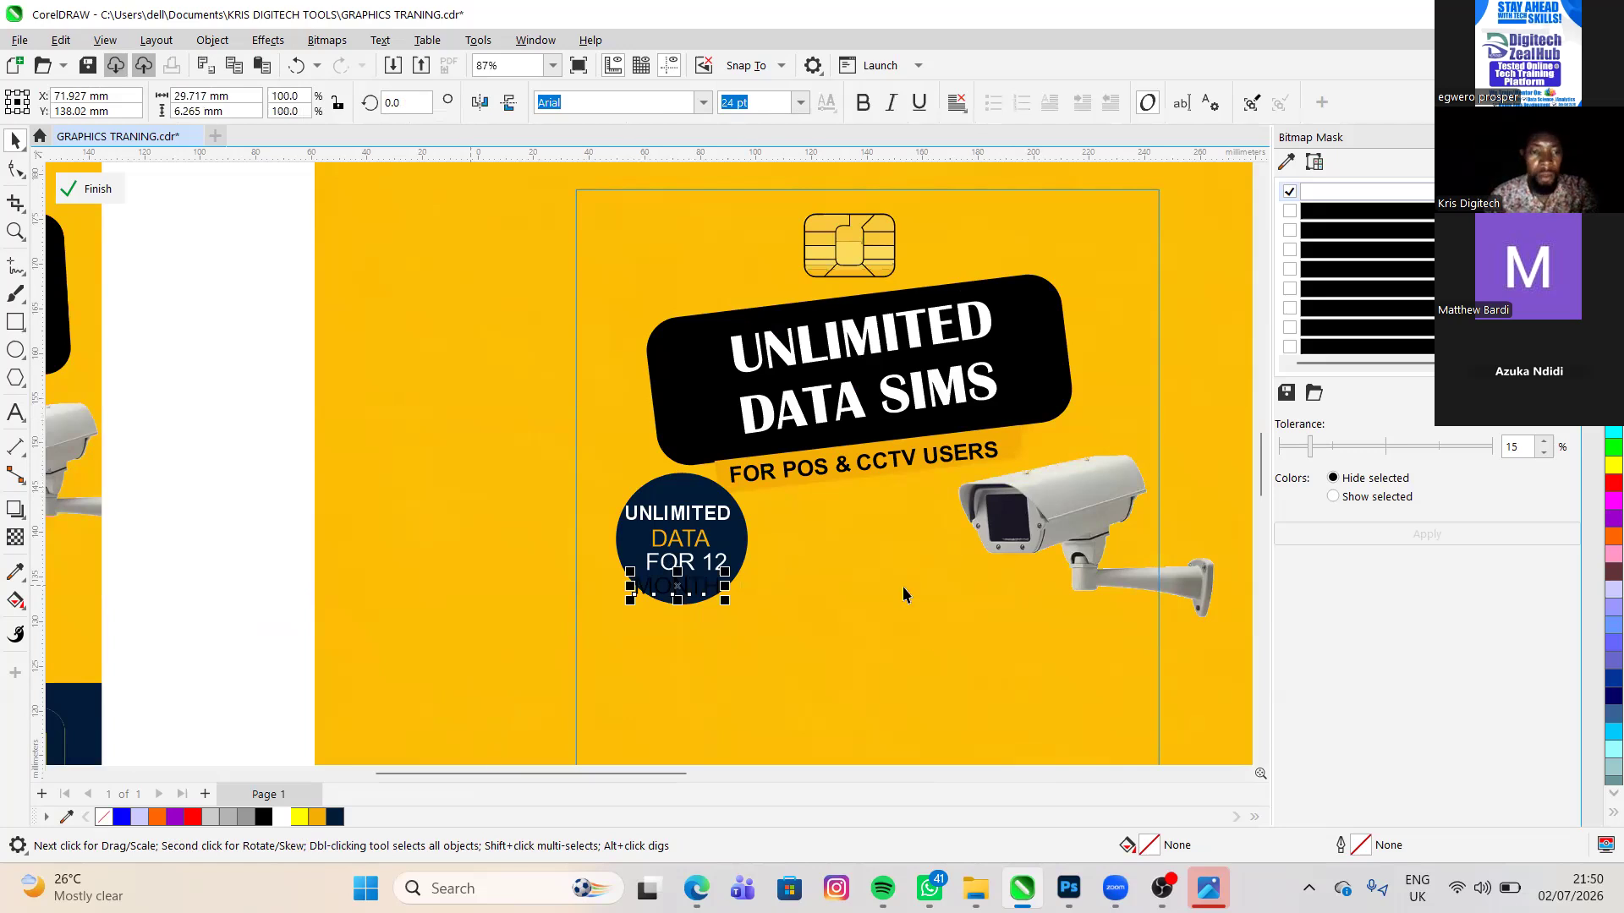
{"action": "key", "text": "shift+F2"}
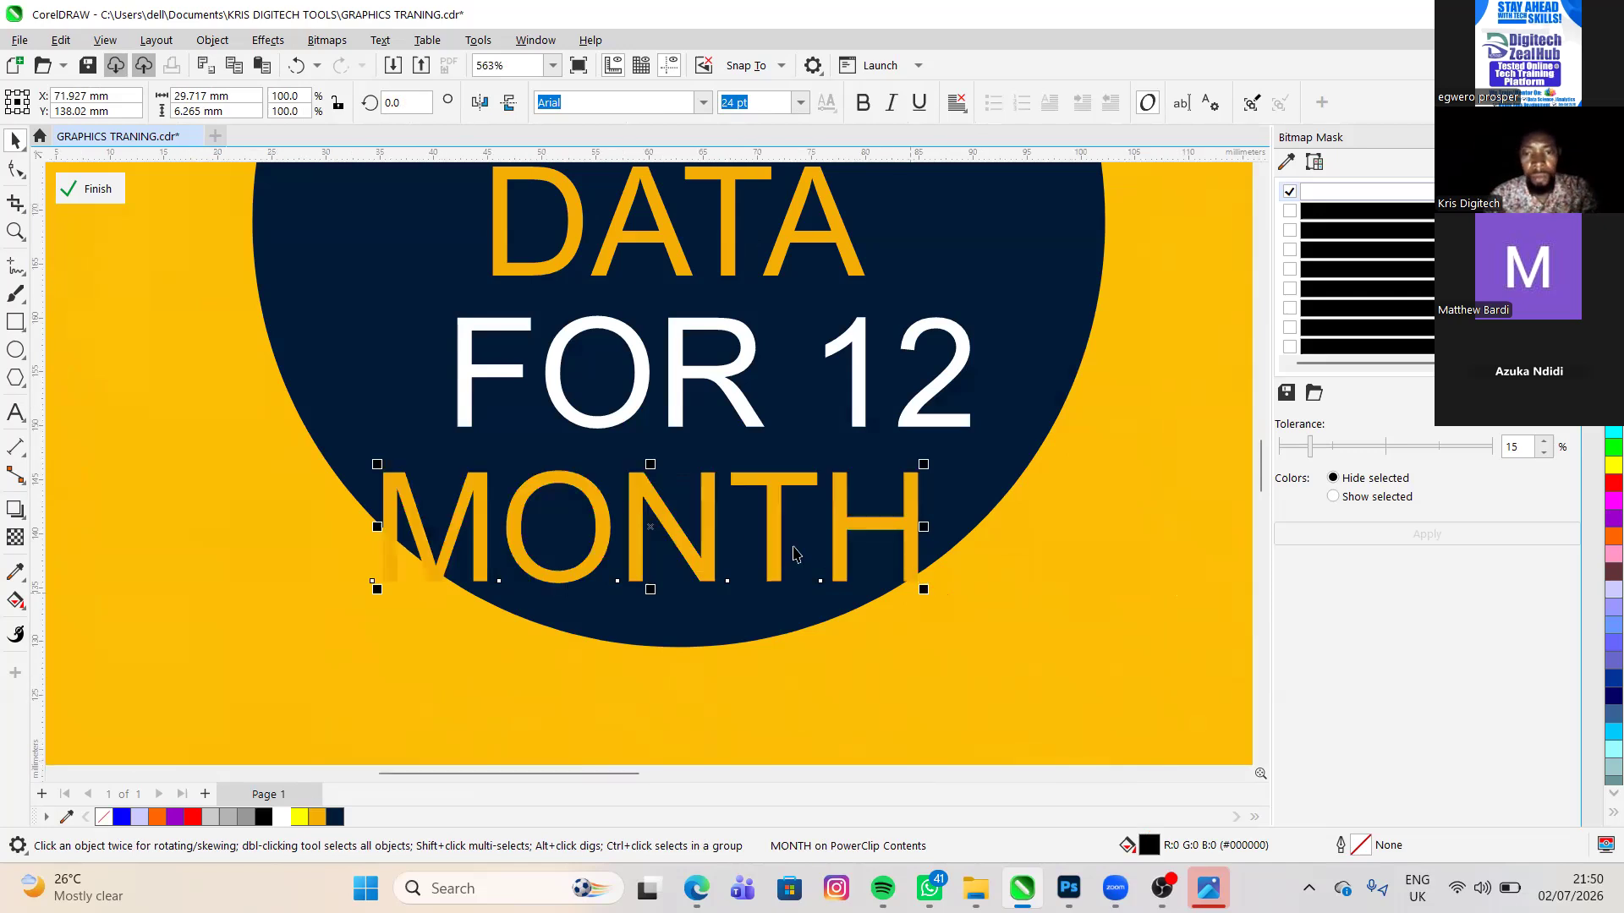
{"action": "scroll", "coordinate": [835, 546], "scroll_direction": "down", "scroll_amount": 2}
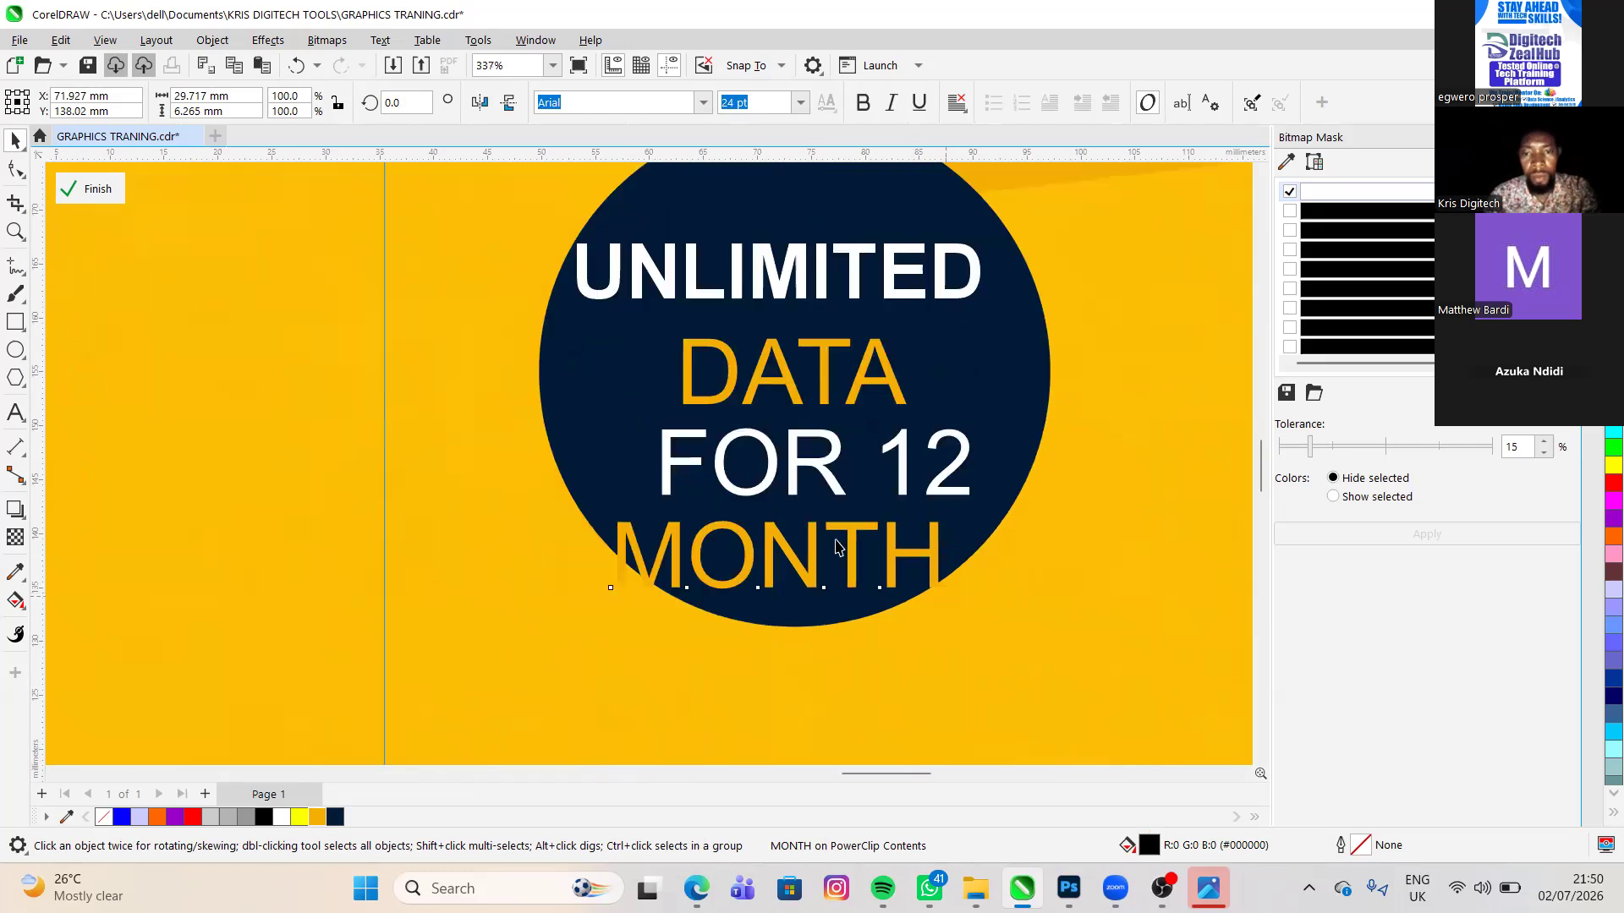
- Shrink the MONTH text to about 16.8 pt and center it in the circle below FOR 12
{"action": "left_click_drag", "start_coordinate": [946, 596], "coordinate": [823, 544]}
{"action": "key", "text": "ctrl+z"}
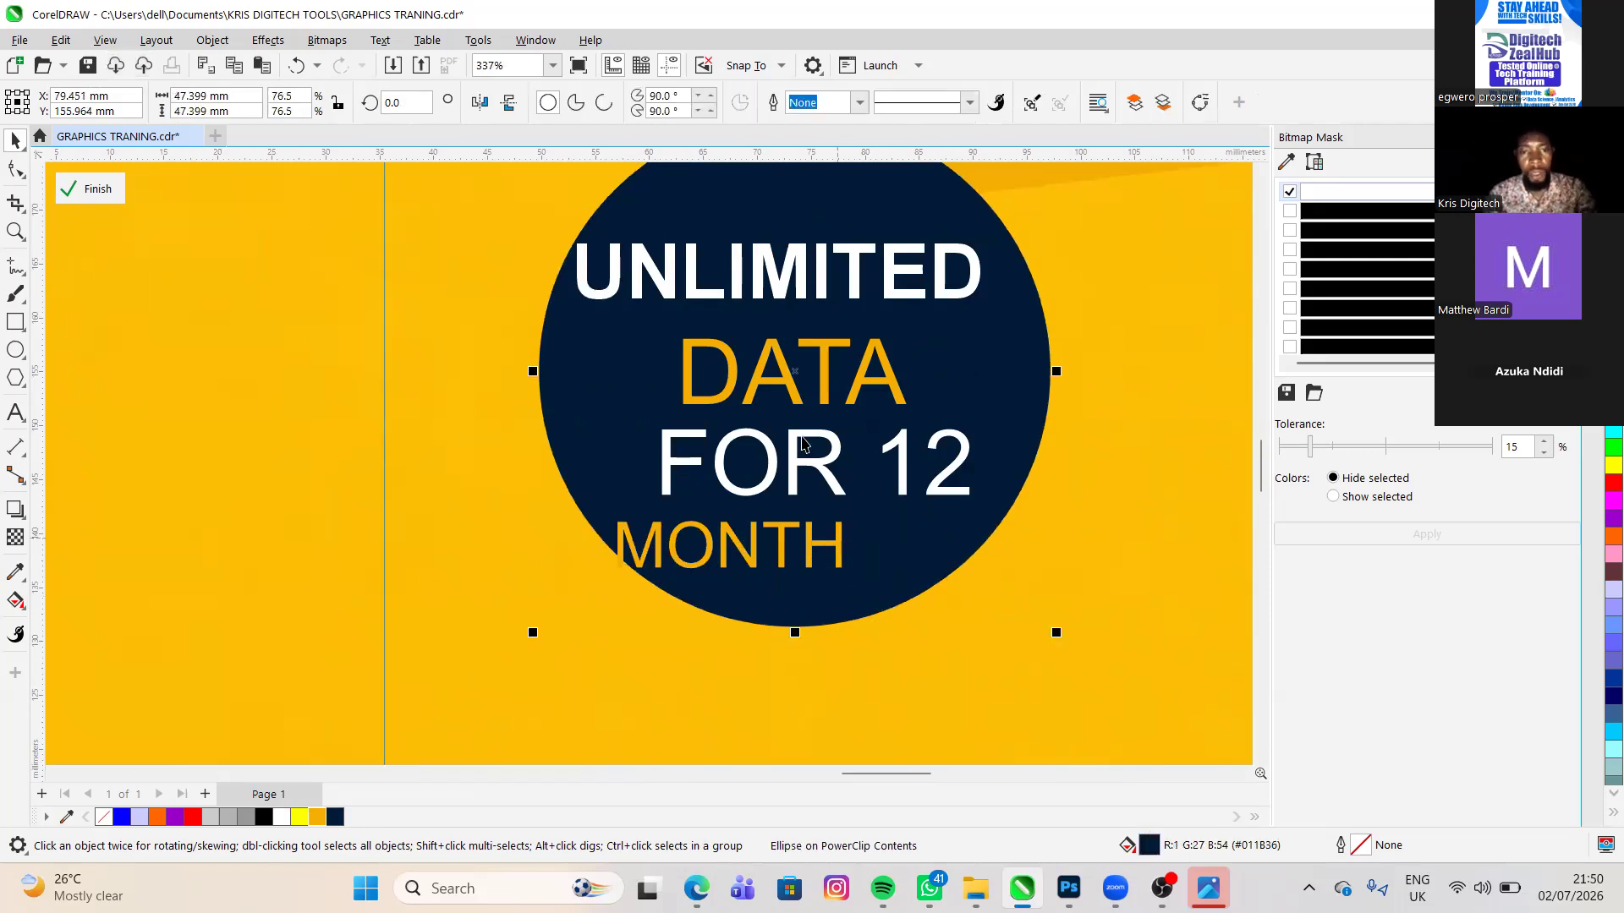
{"action": "left_click", "coordinate": [882, 498]}
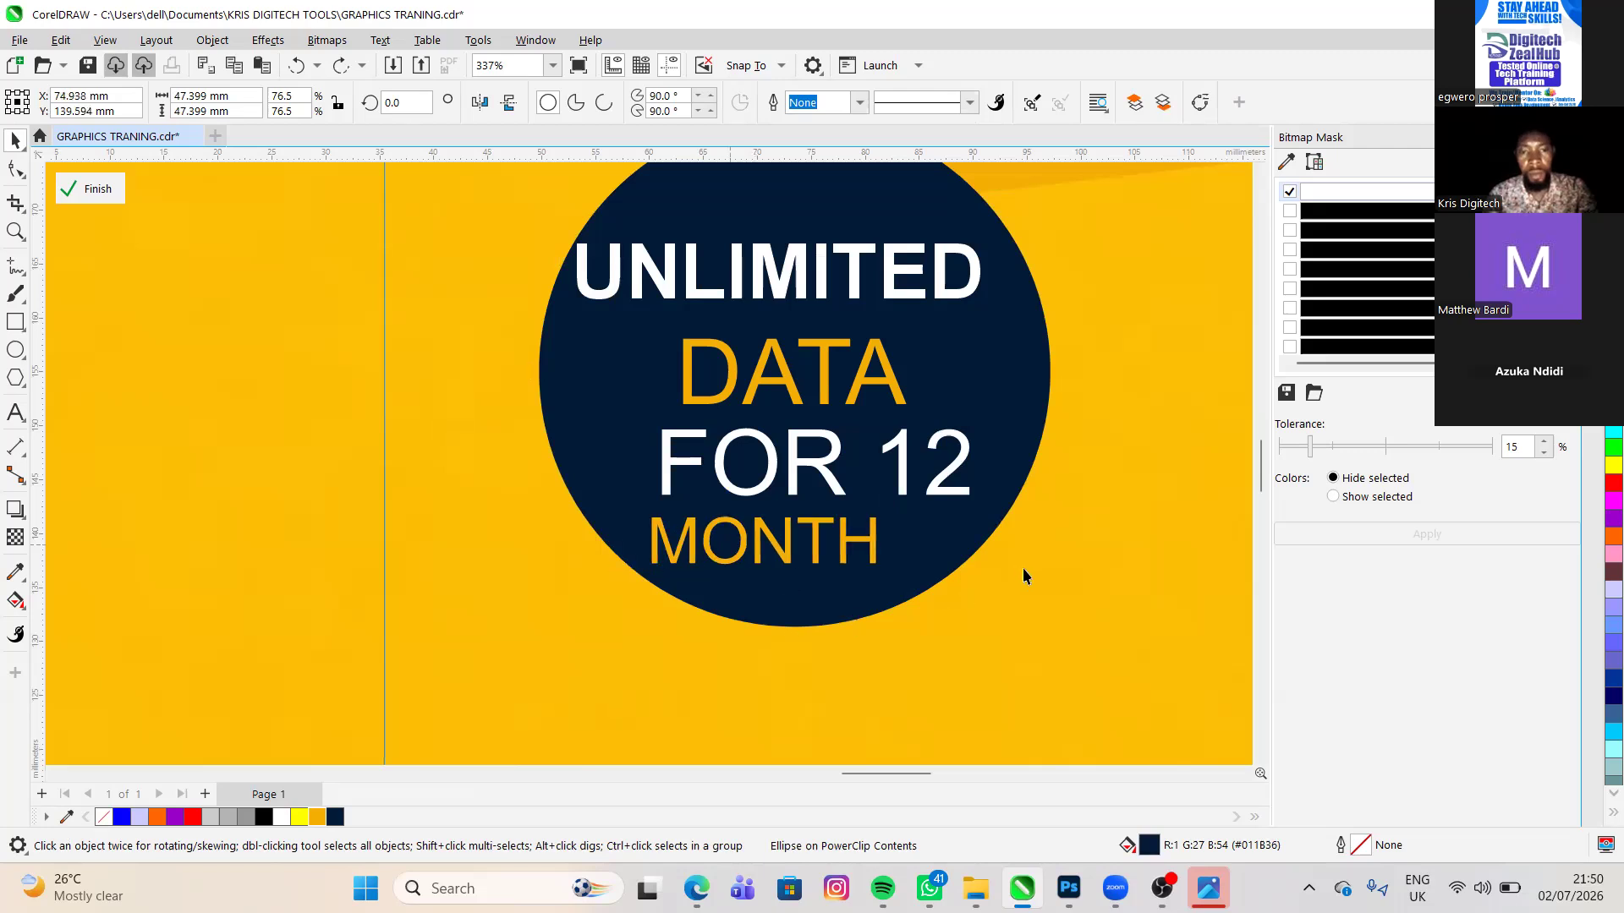
{"action": "key", "text": "Left"}
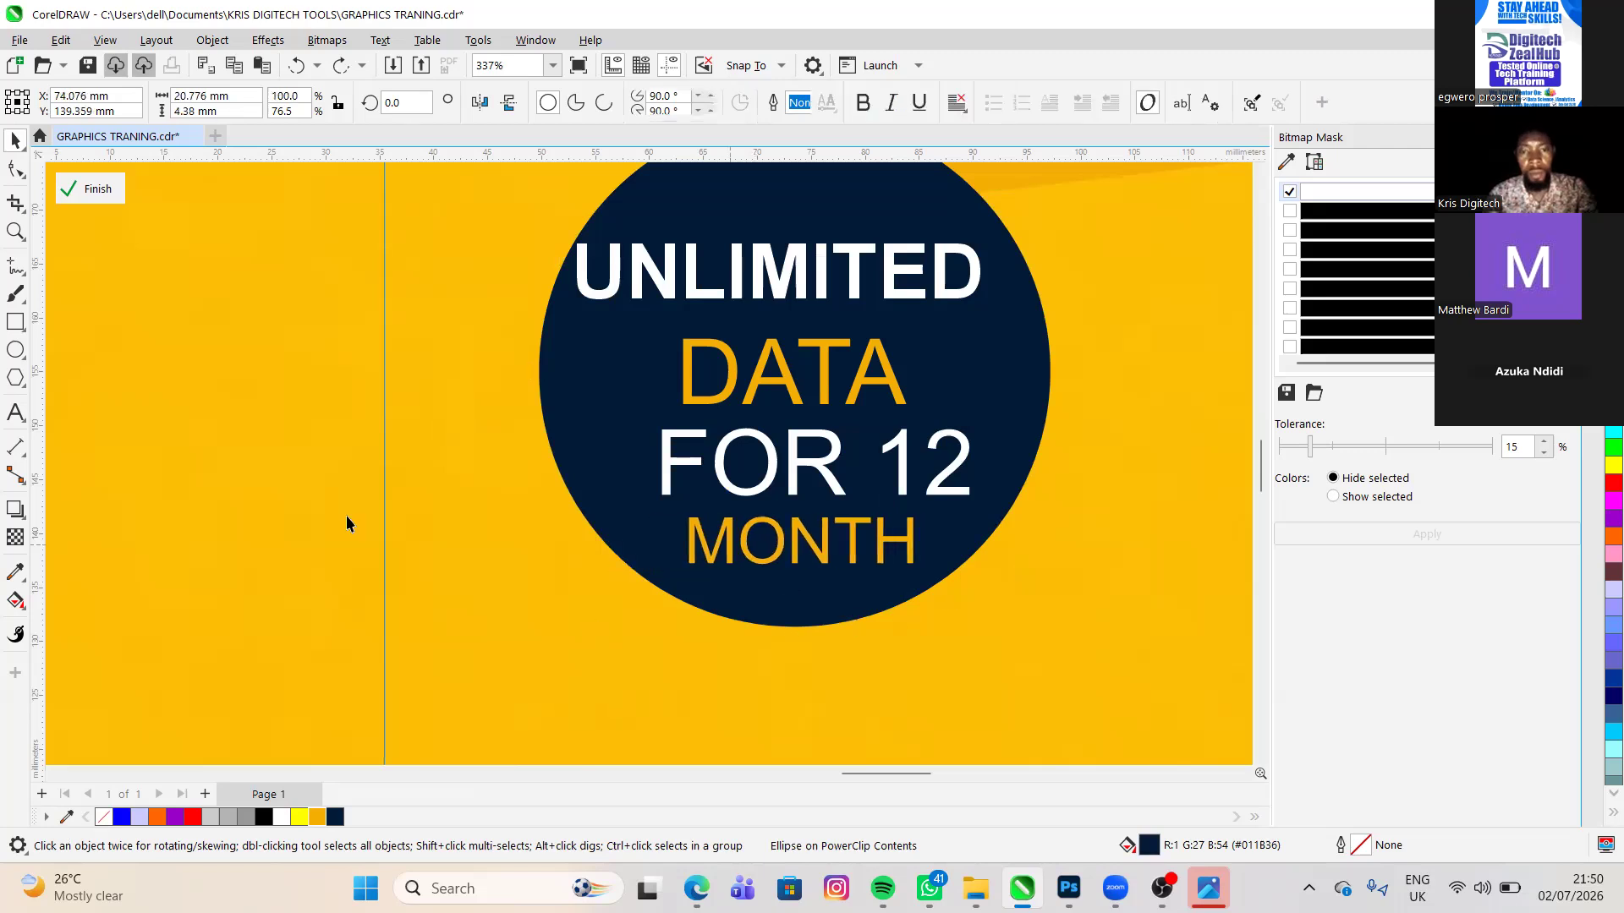
- Compare the badge with the reference flyer and shift the DATA text to the right below UNLIMITED
{"action": "scroll", "coordinate": [424, 512], "scroll_direction": "down", "scroll_amount": 2}
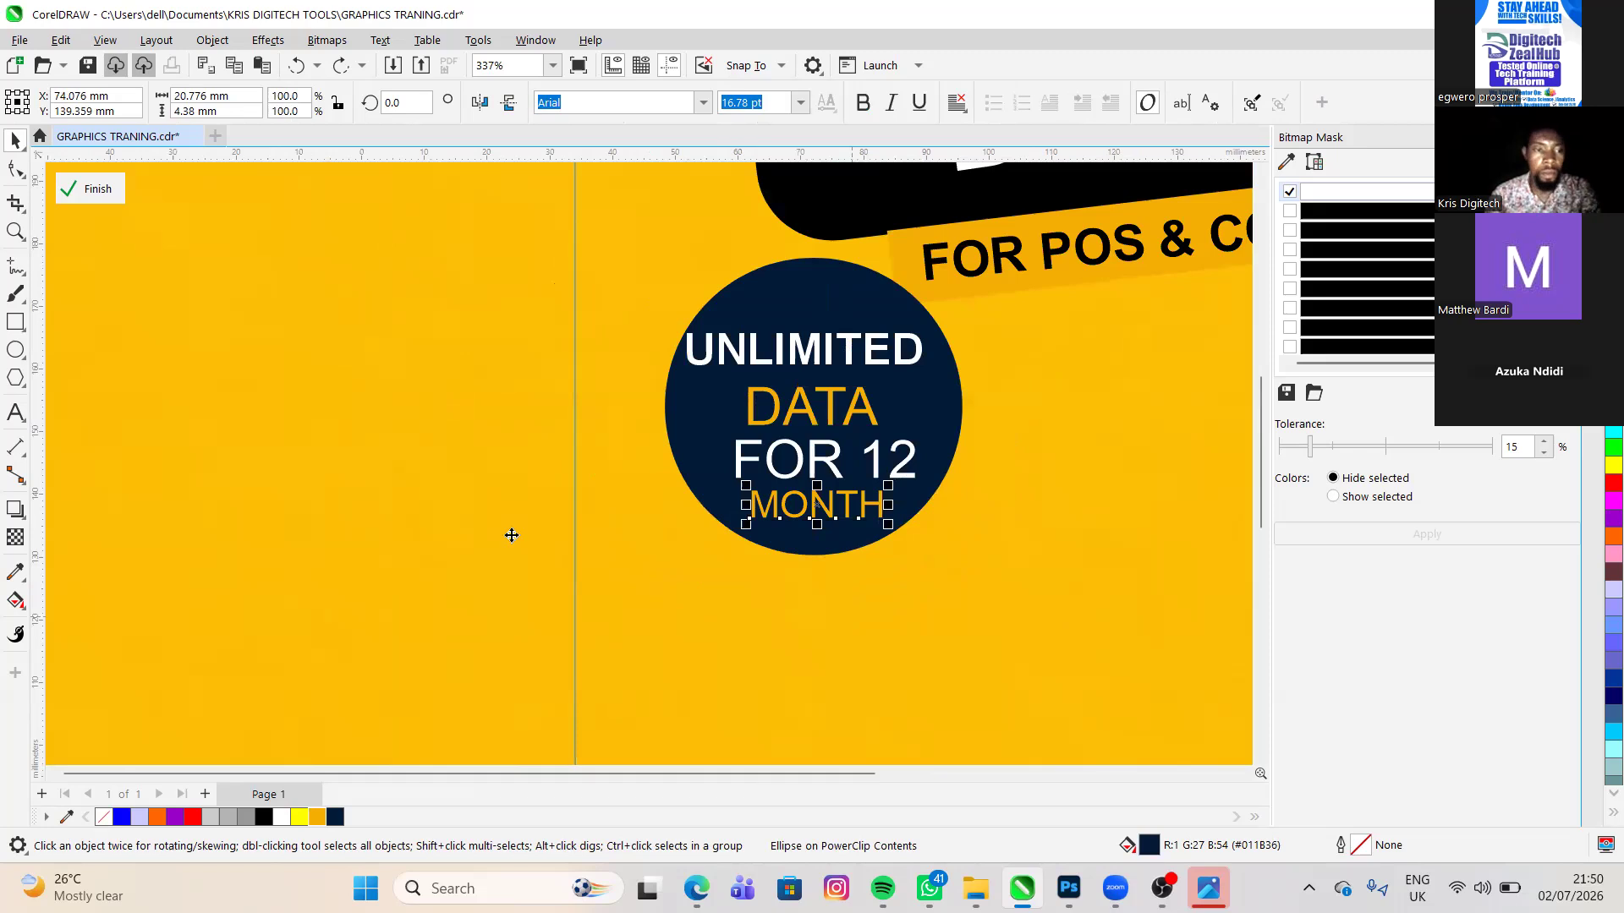
{"action": "scroll", "coordinate": [507, 532], "scroll_direction": "down", "scroll_amount": 3}
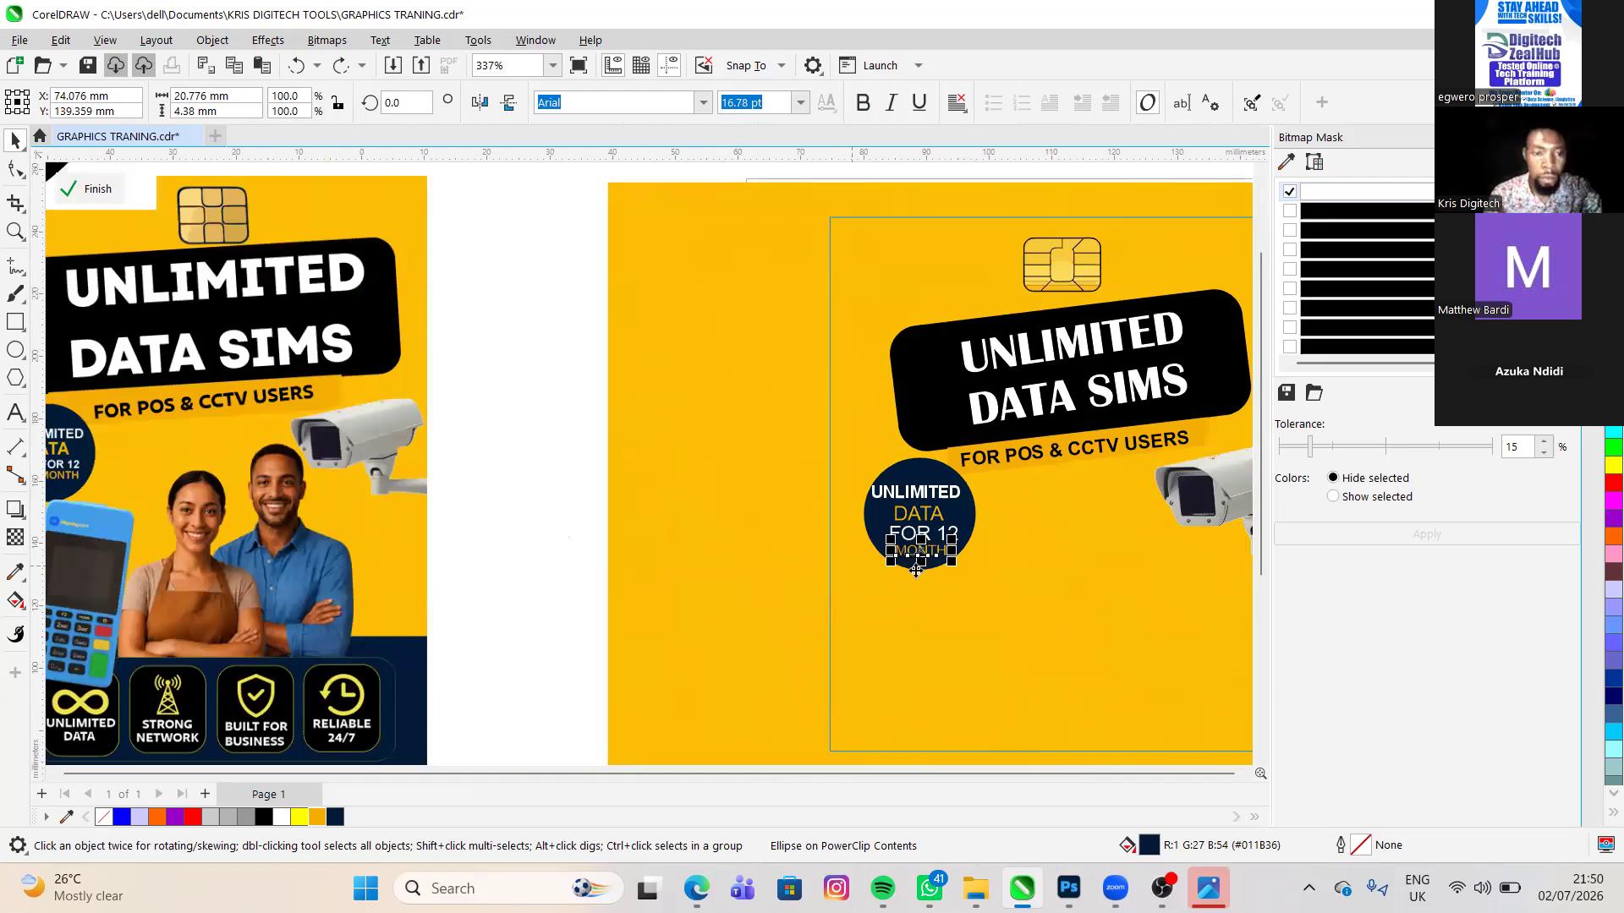
{"action": "scroll", "coordinate": [916, 571], "scroll_direction": "down", "scroll_amount": 2}
{"action": "key", "text": "ctrl+shift+z"}
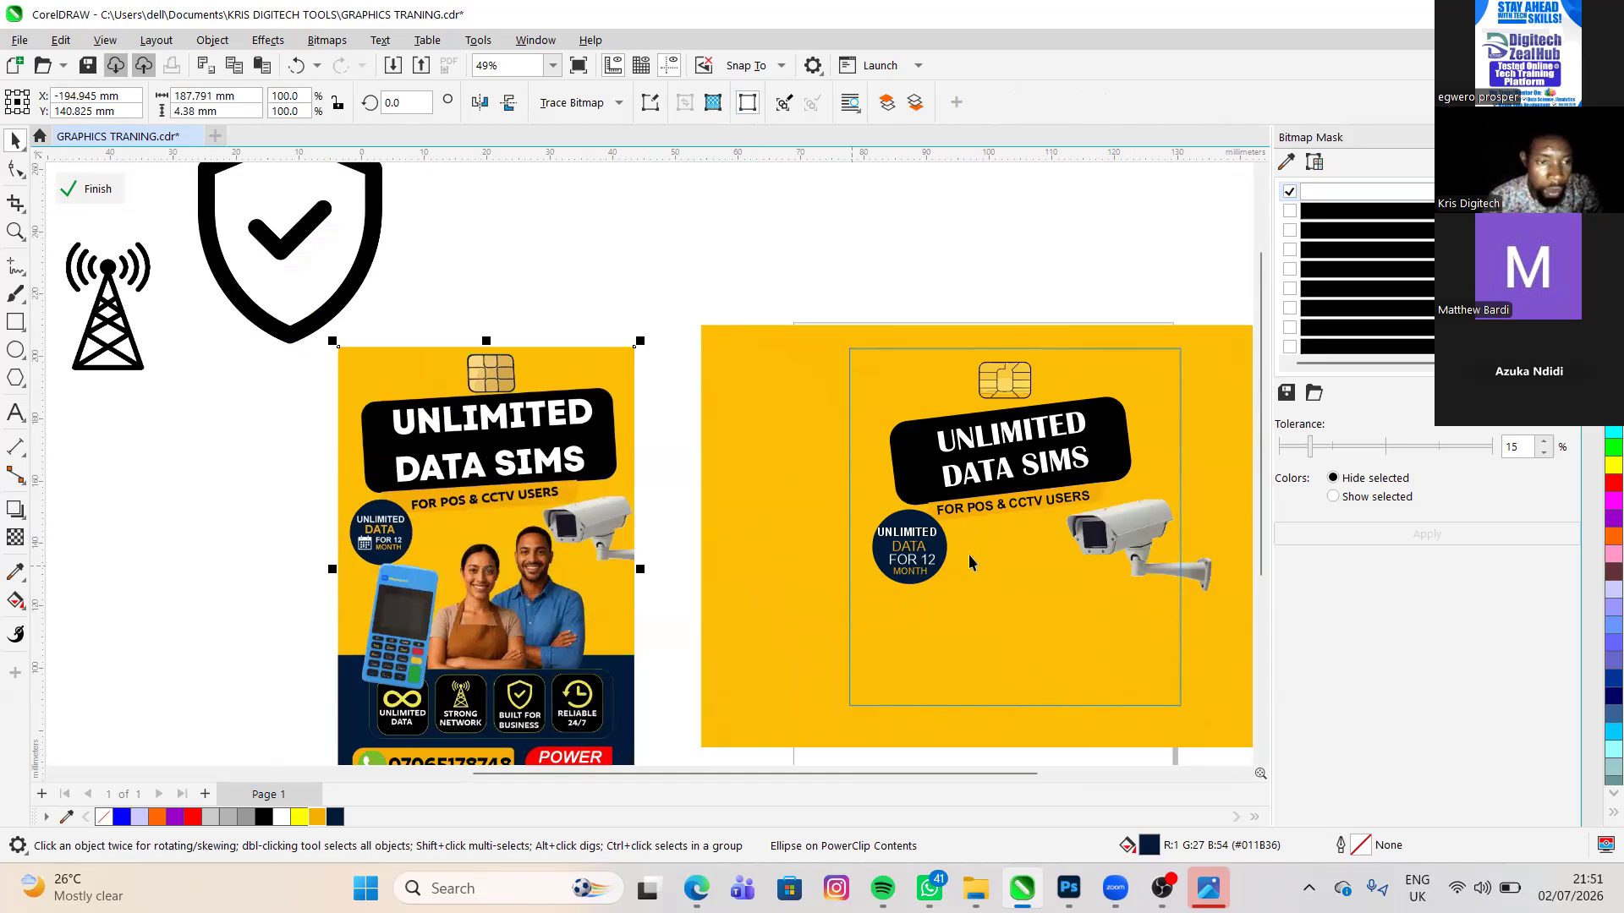
{"action": "scroll", "coordinate": [968, 561], "scroll_direction": "up", "scroll_amount": 1}
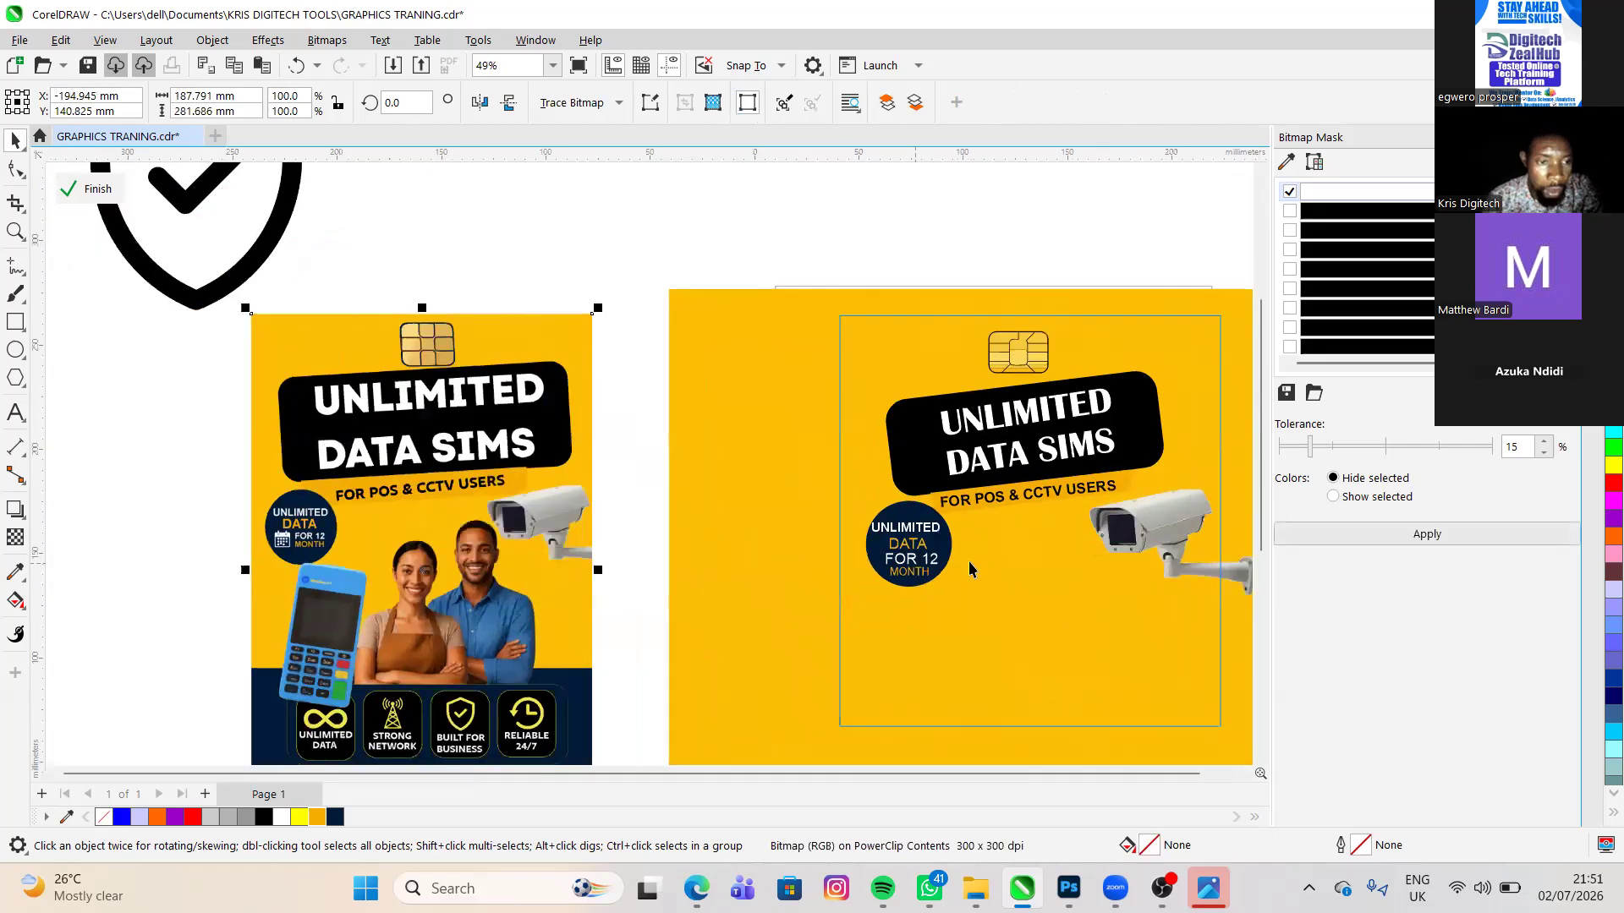
{"action": "scroll", "coordinate": [936, 622], "scroll_direction": "up", "scroll_amount": 1}
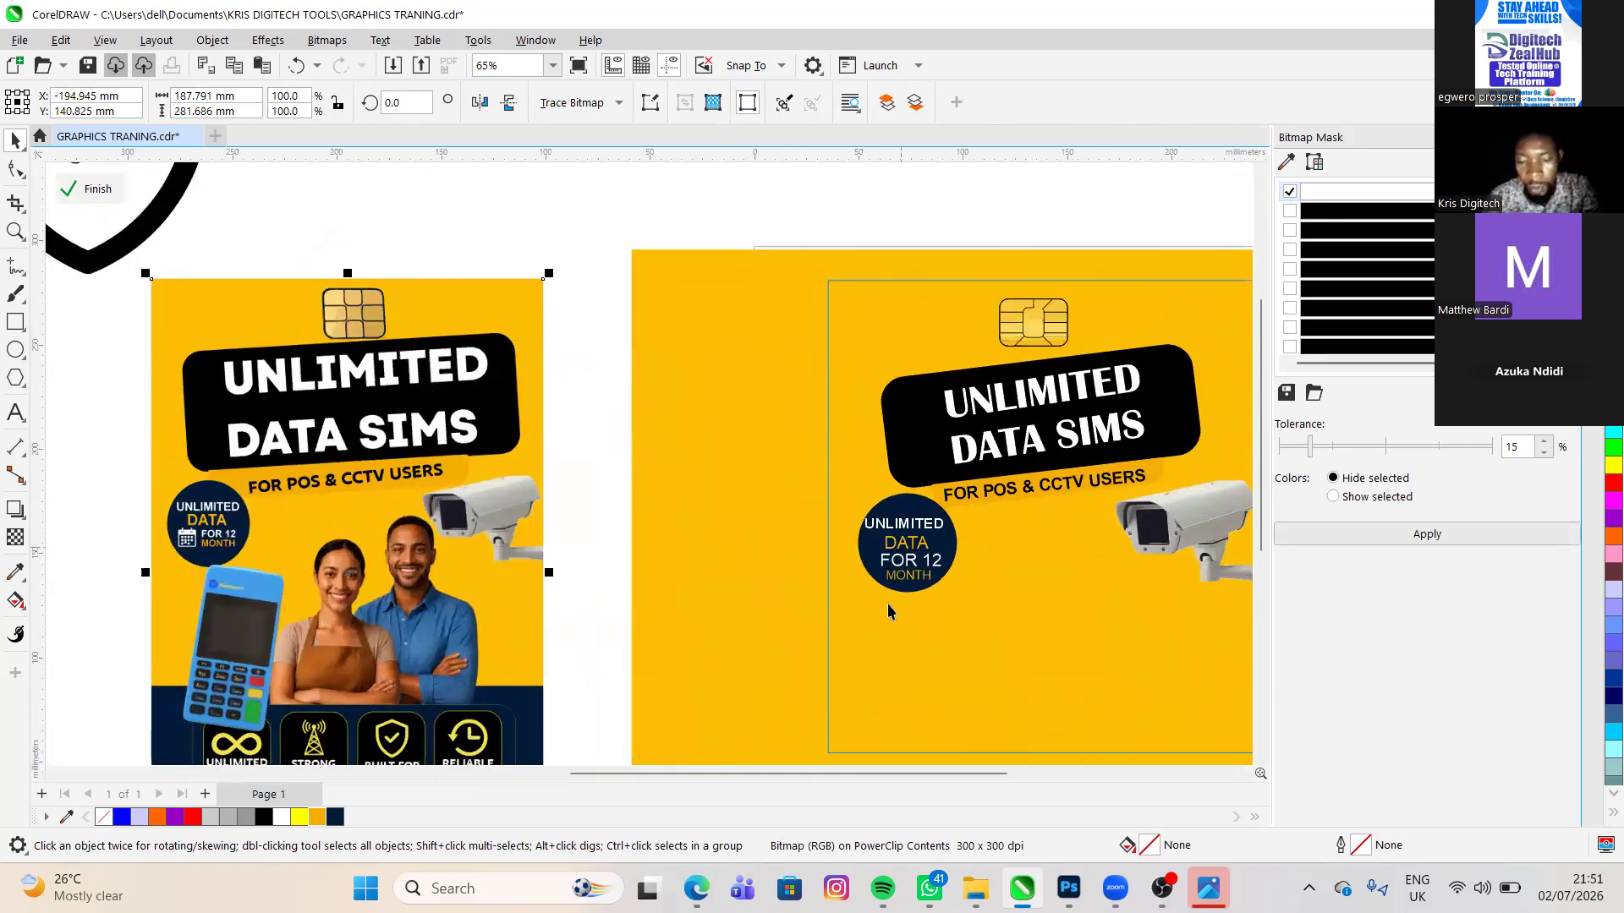
{"action": "left_click", "coordinate": [920, 539]}
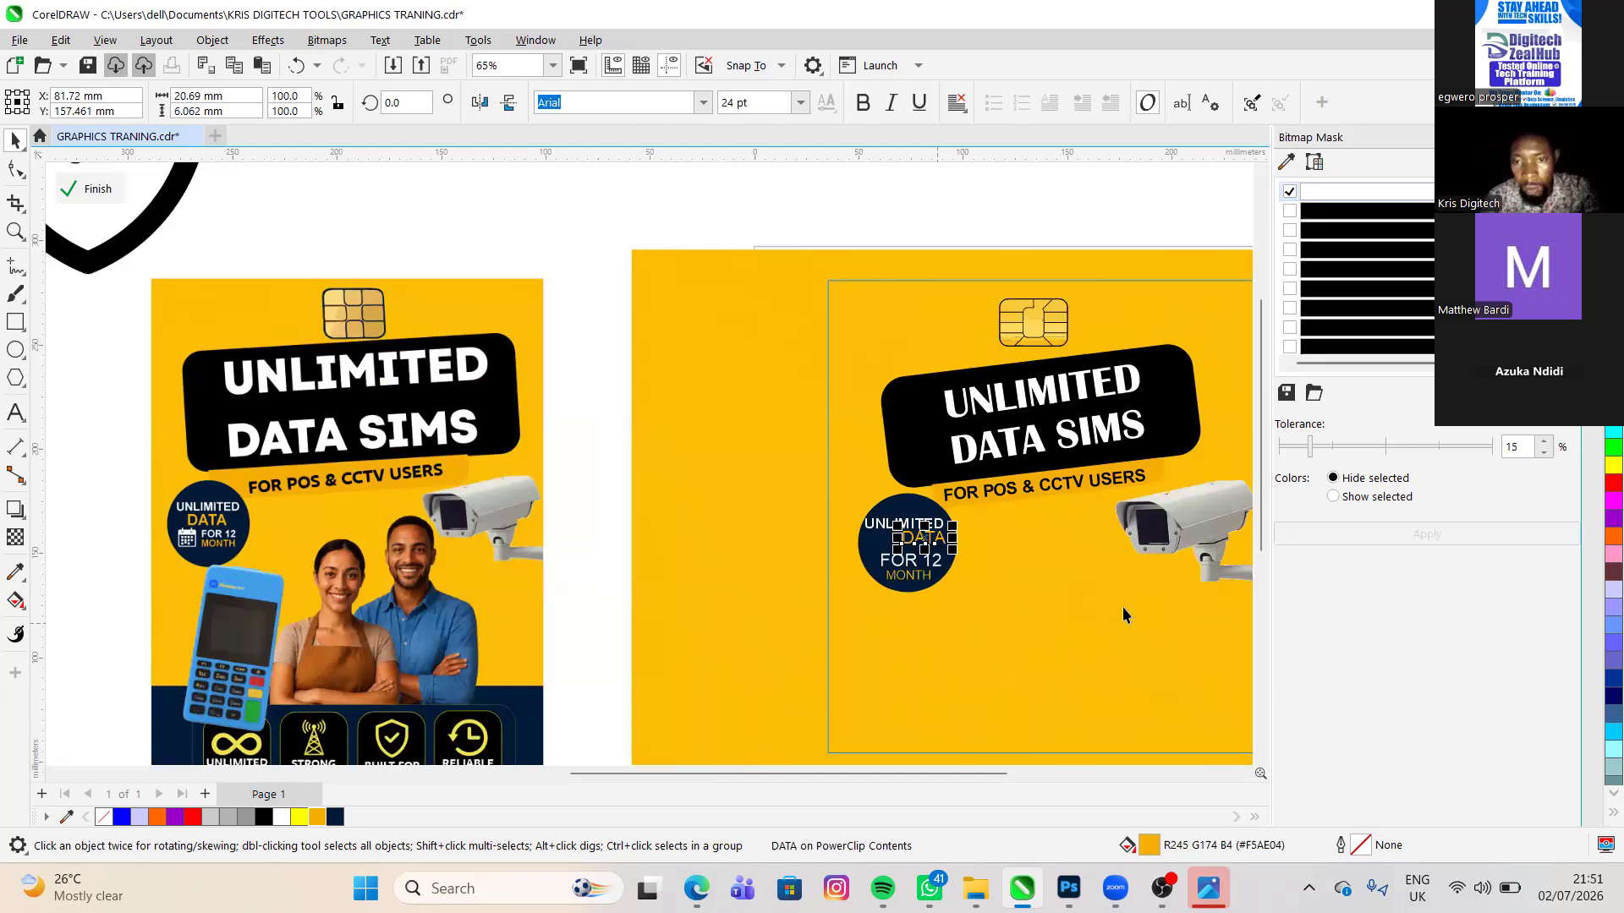
{"action": "scroll", "coordinate": [870, 591], "scroll_direction": "up", "scroll_amount": 1}
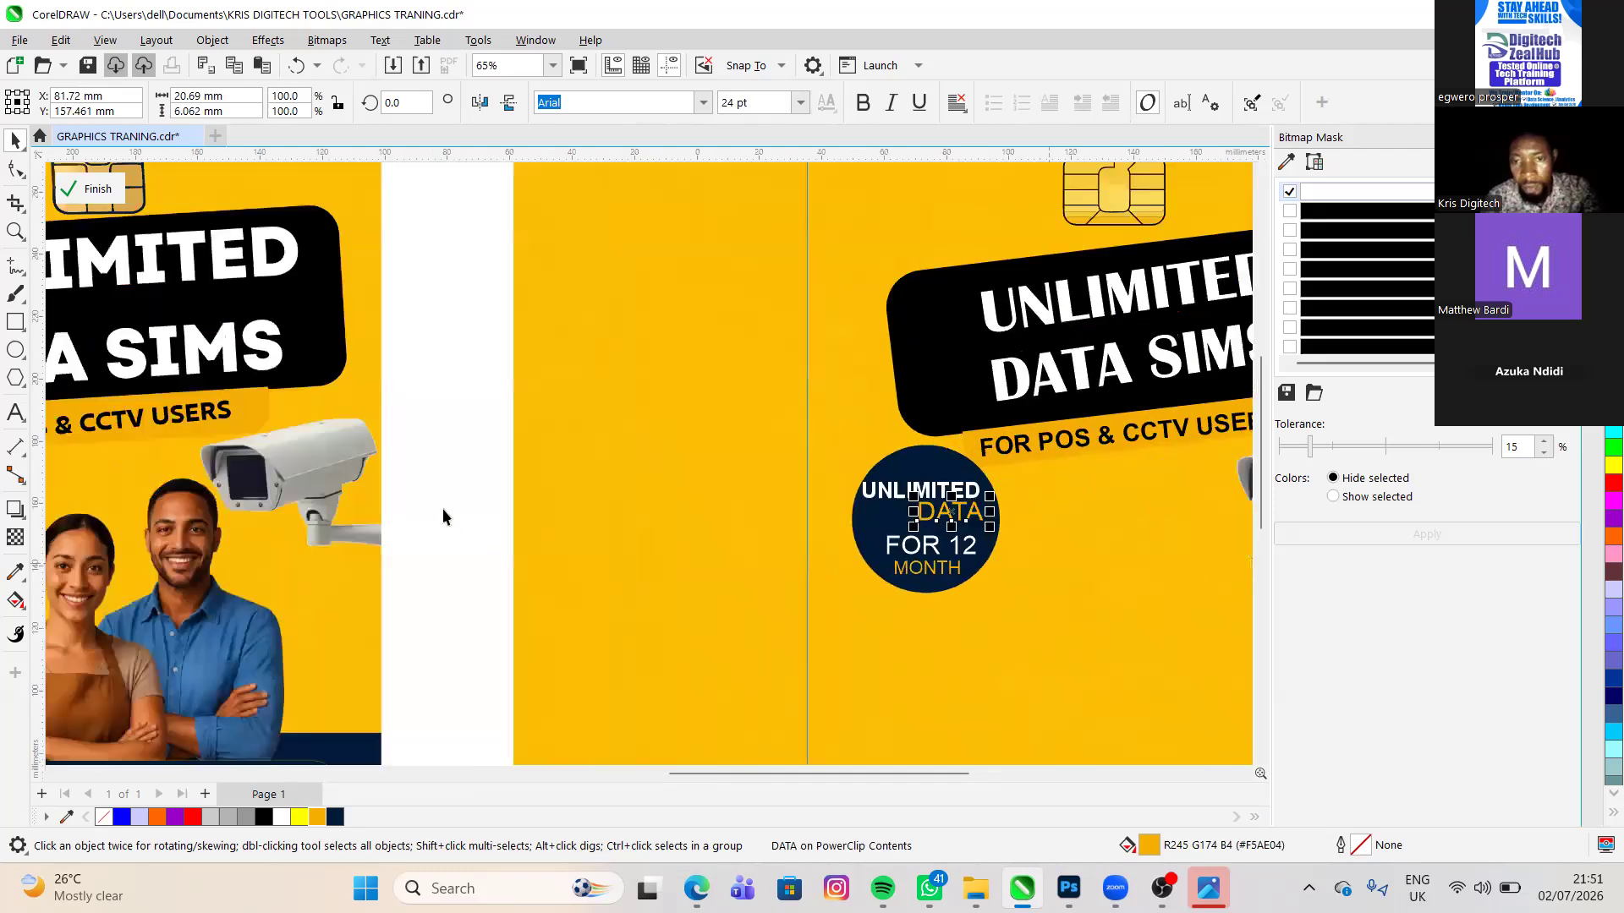
- Move the DATA text down and back left between UNLIMITED and FOR 12, to about X 77.2 mm, Y 156 mm
{"action": "left_click", "coordinate": [945, 526]}
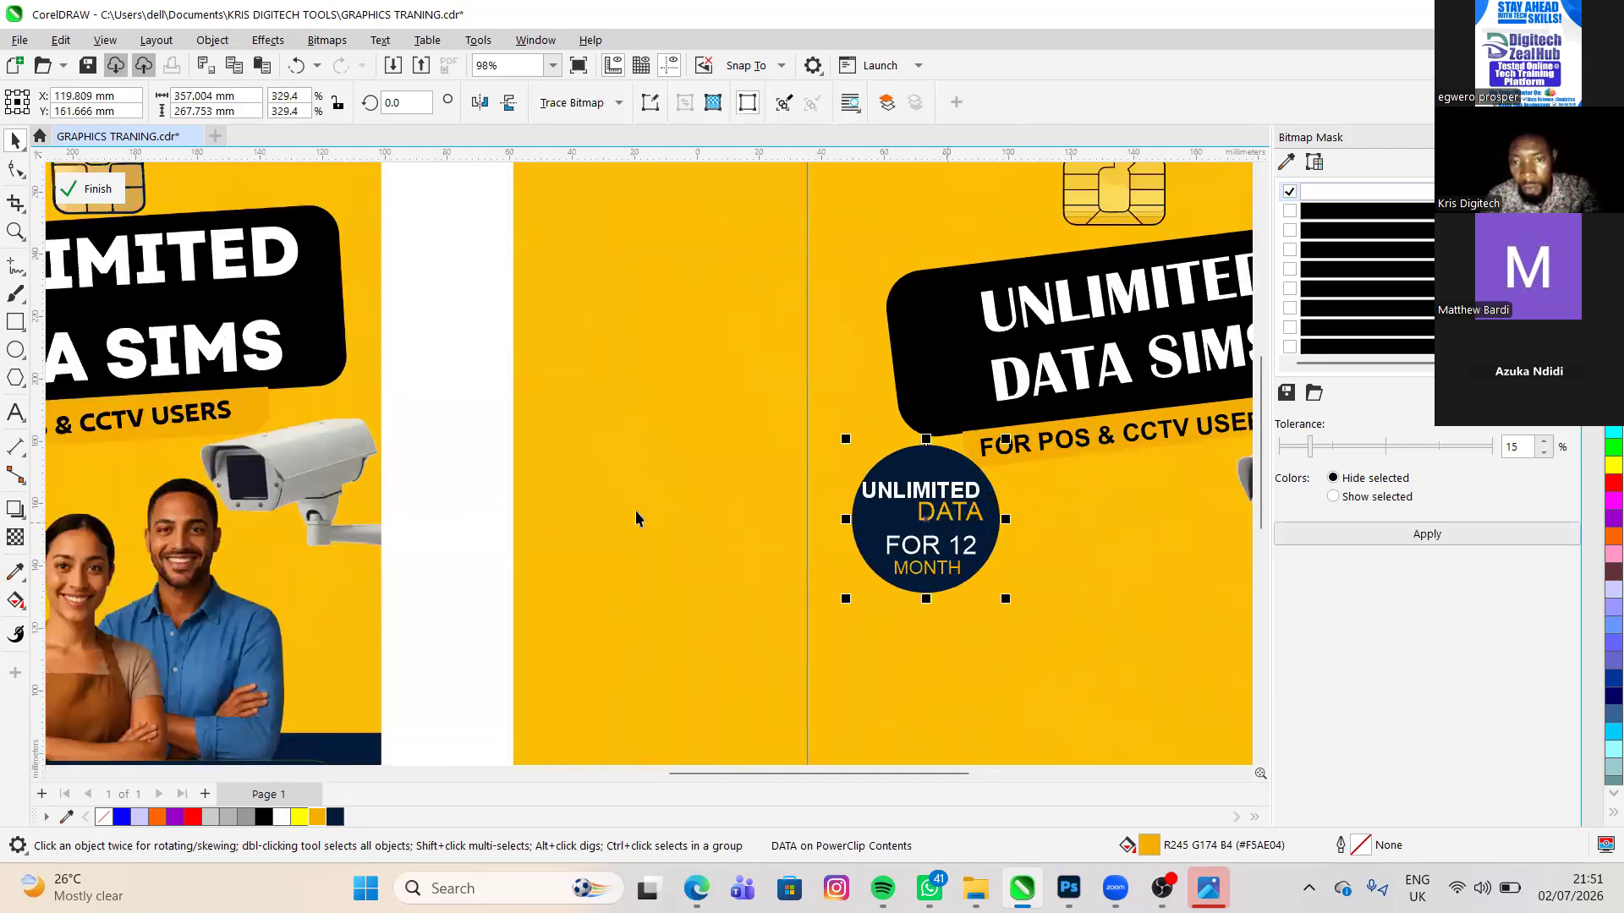
{"action": "left_click", "coordinate": [945, 525]}
{"action": "scroll", "coordinate": [944, 520], "scroll_direction": "up", "scroll_amount": 1}
{"action": "left_click", "coordinate": [946, 516]}
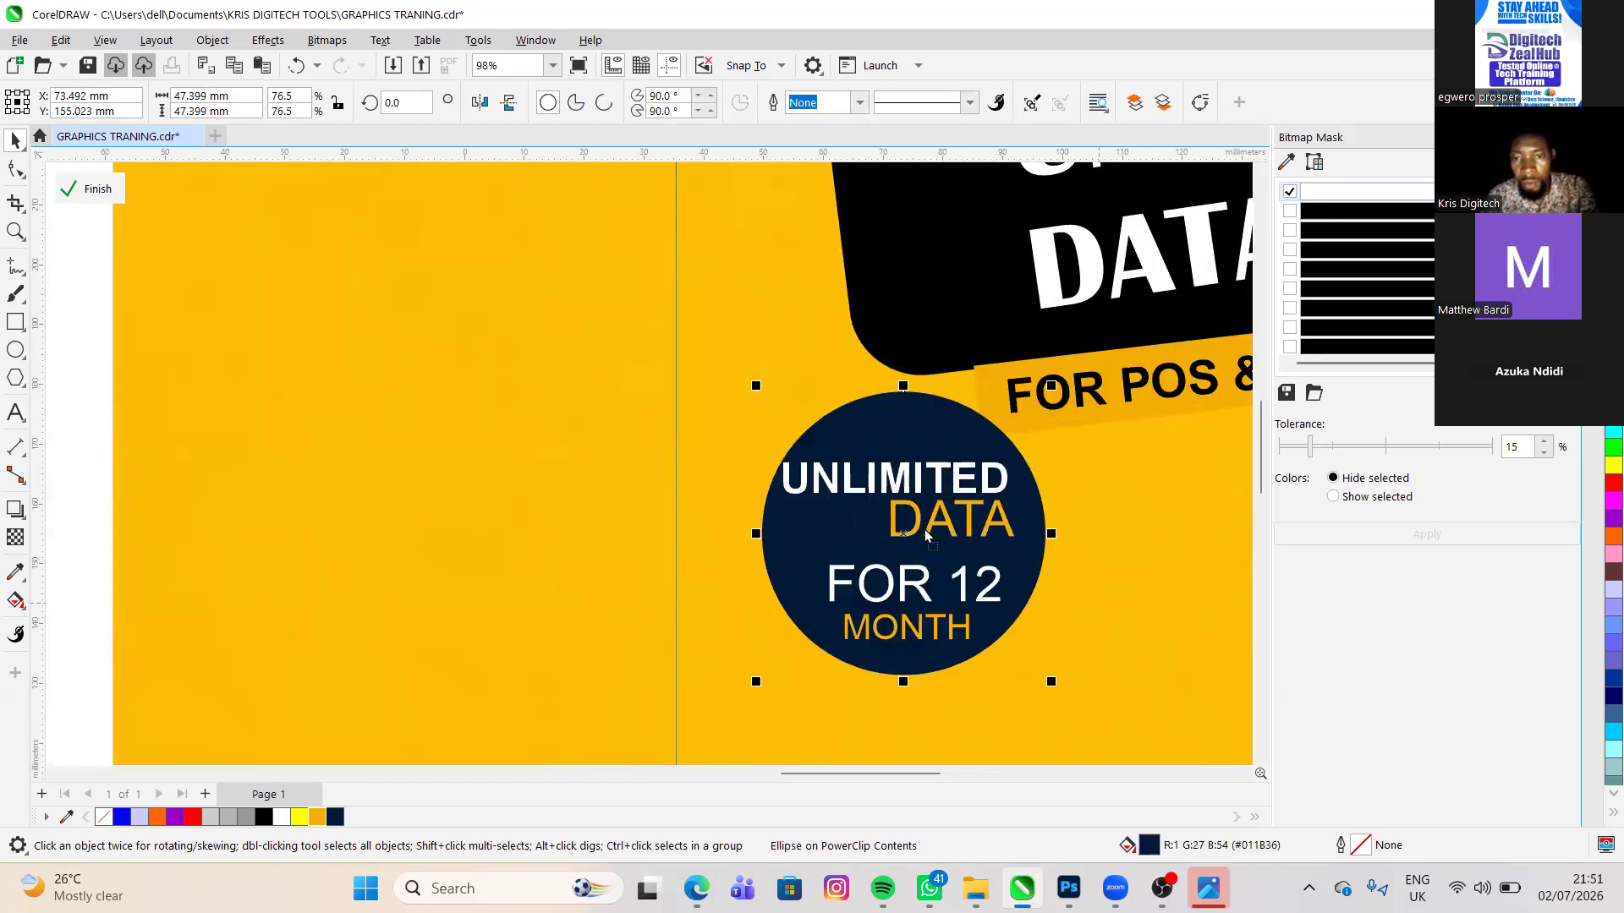
{"action": "left_click", "coordinate": [922, 531]}
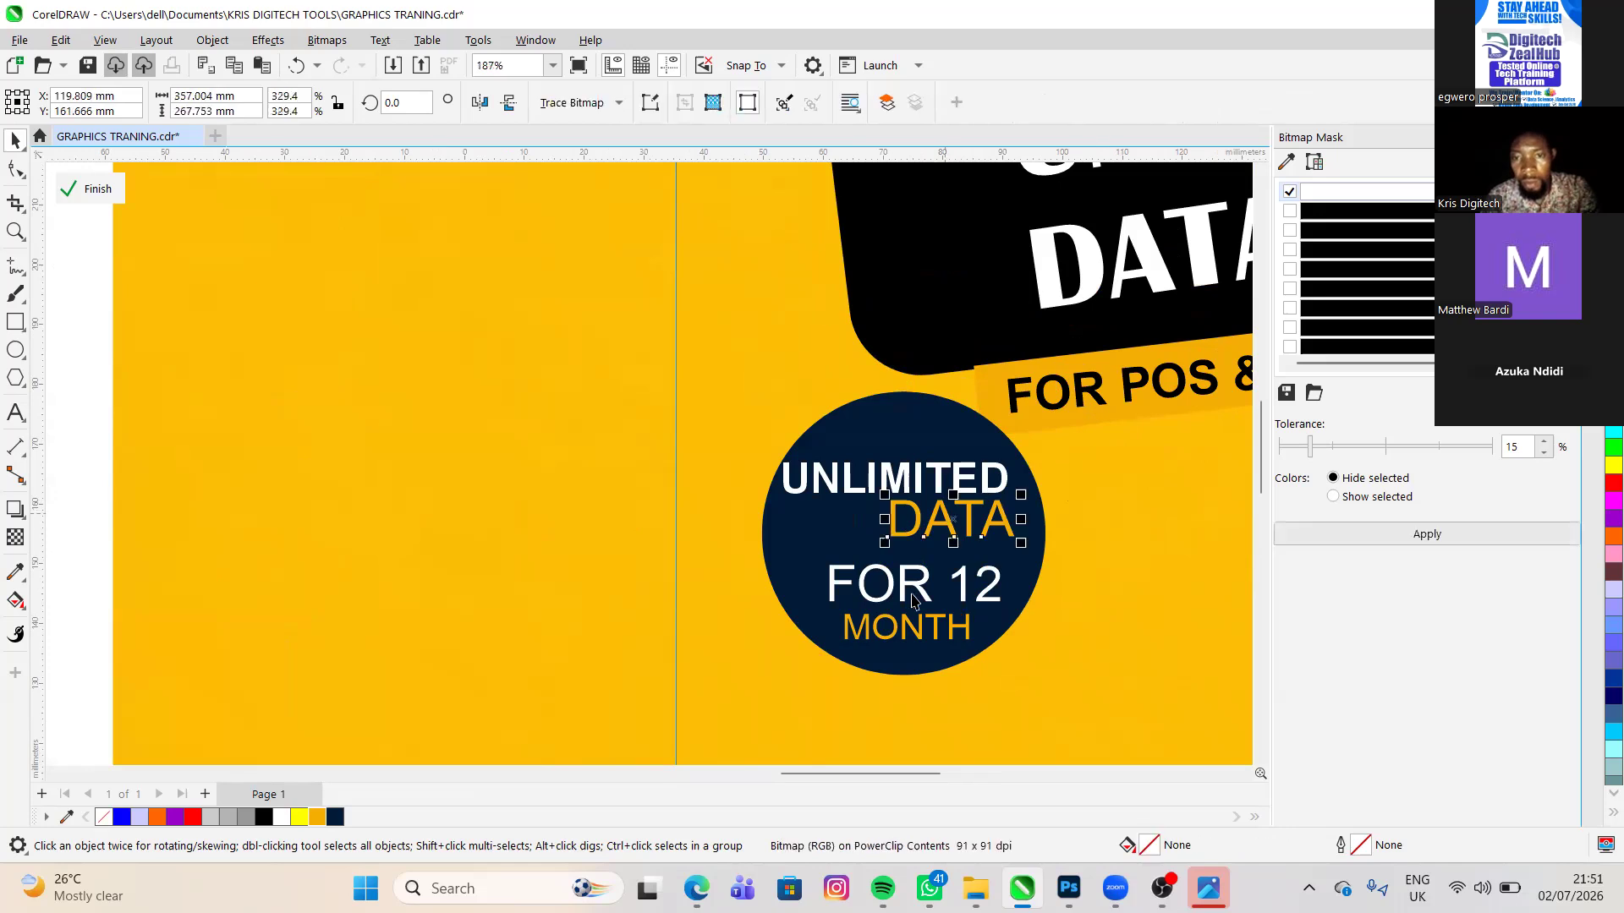
{"action": "key", "text": "Down"}
{"action": "key", "text": "Left"}
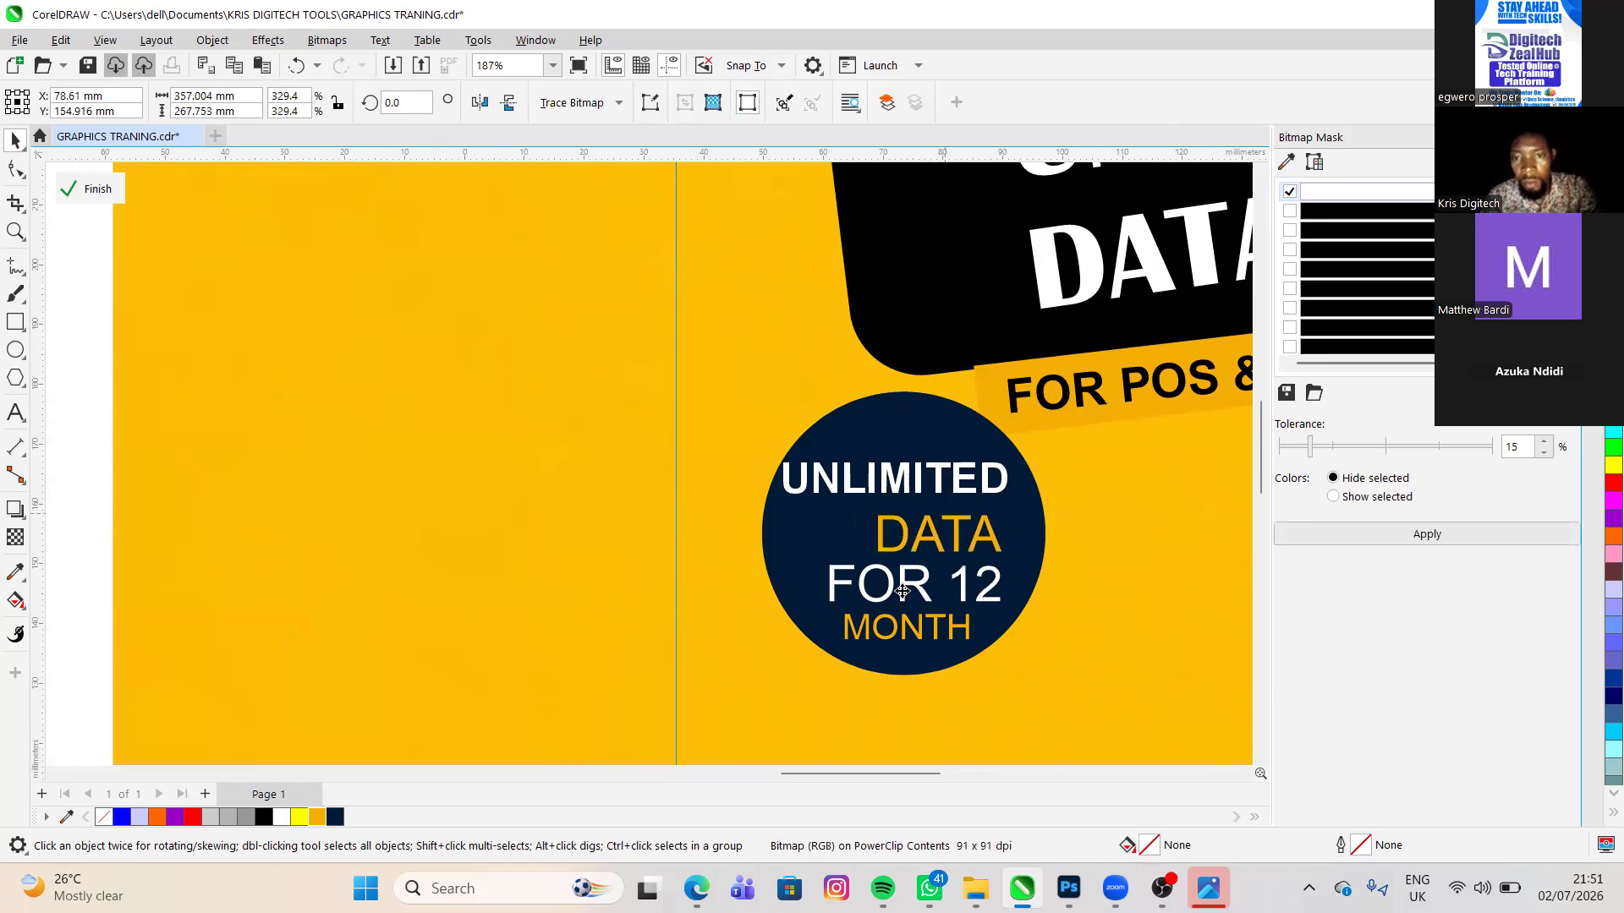
{"action": "left_click_drag", "start_coordinate": [902, 591], "coordinate": [893, 583]}
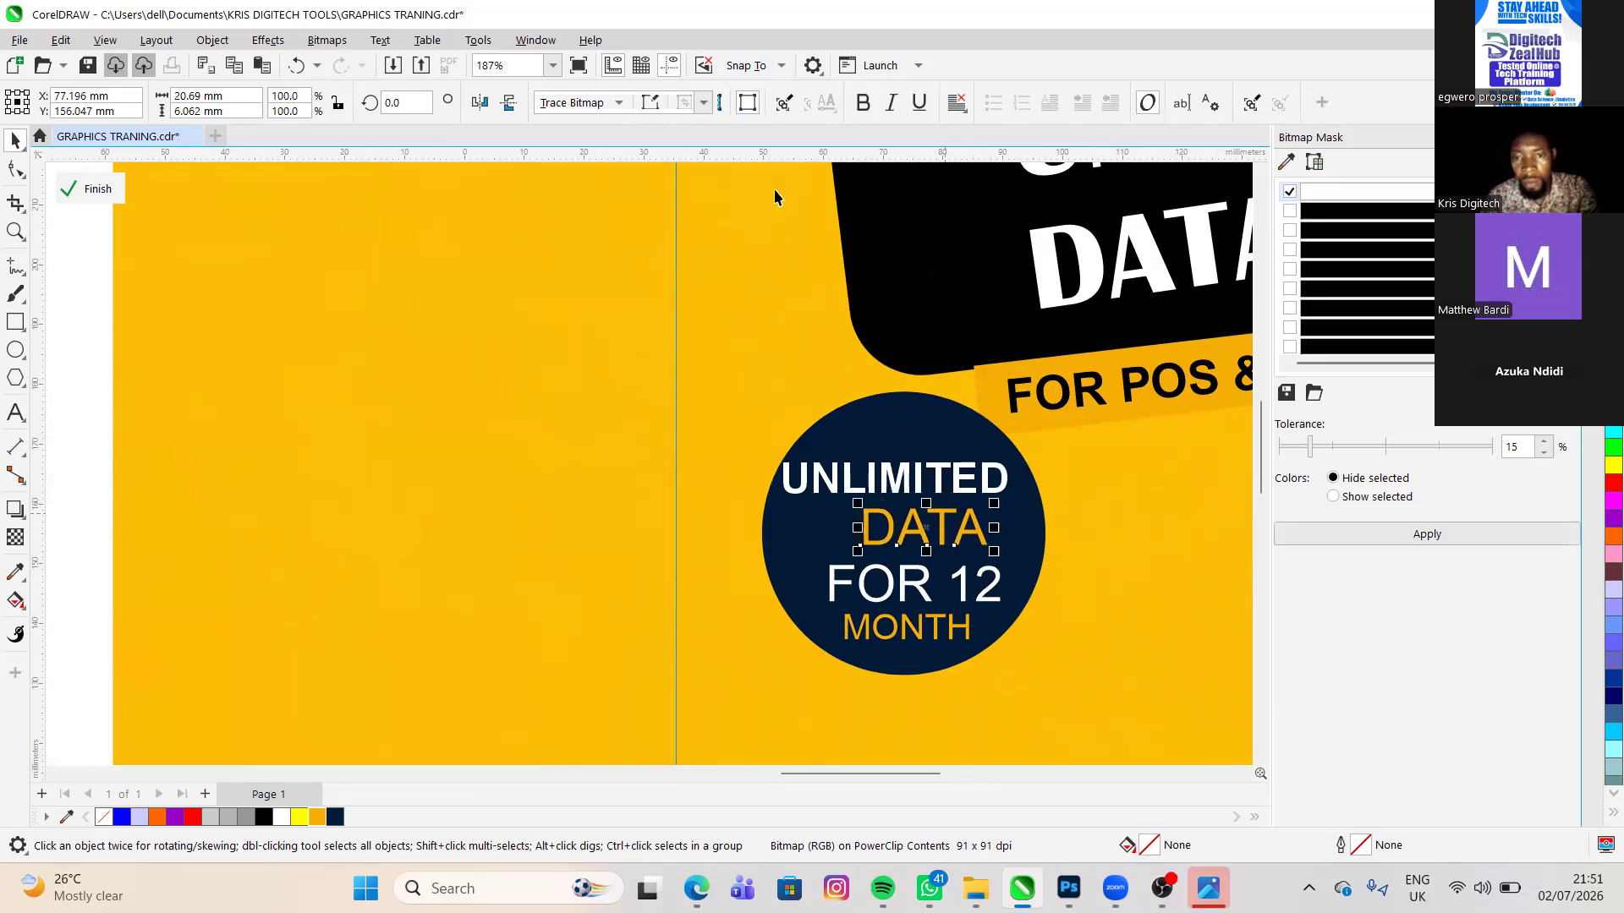
{"action": "left_click", "coordinate": [904, 596]}
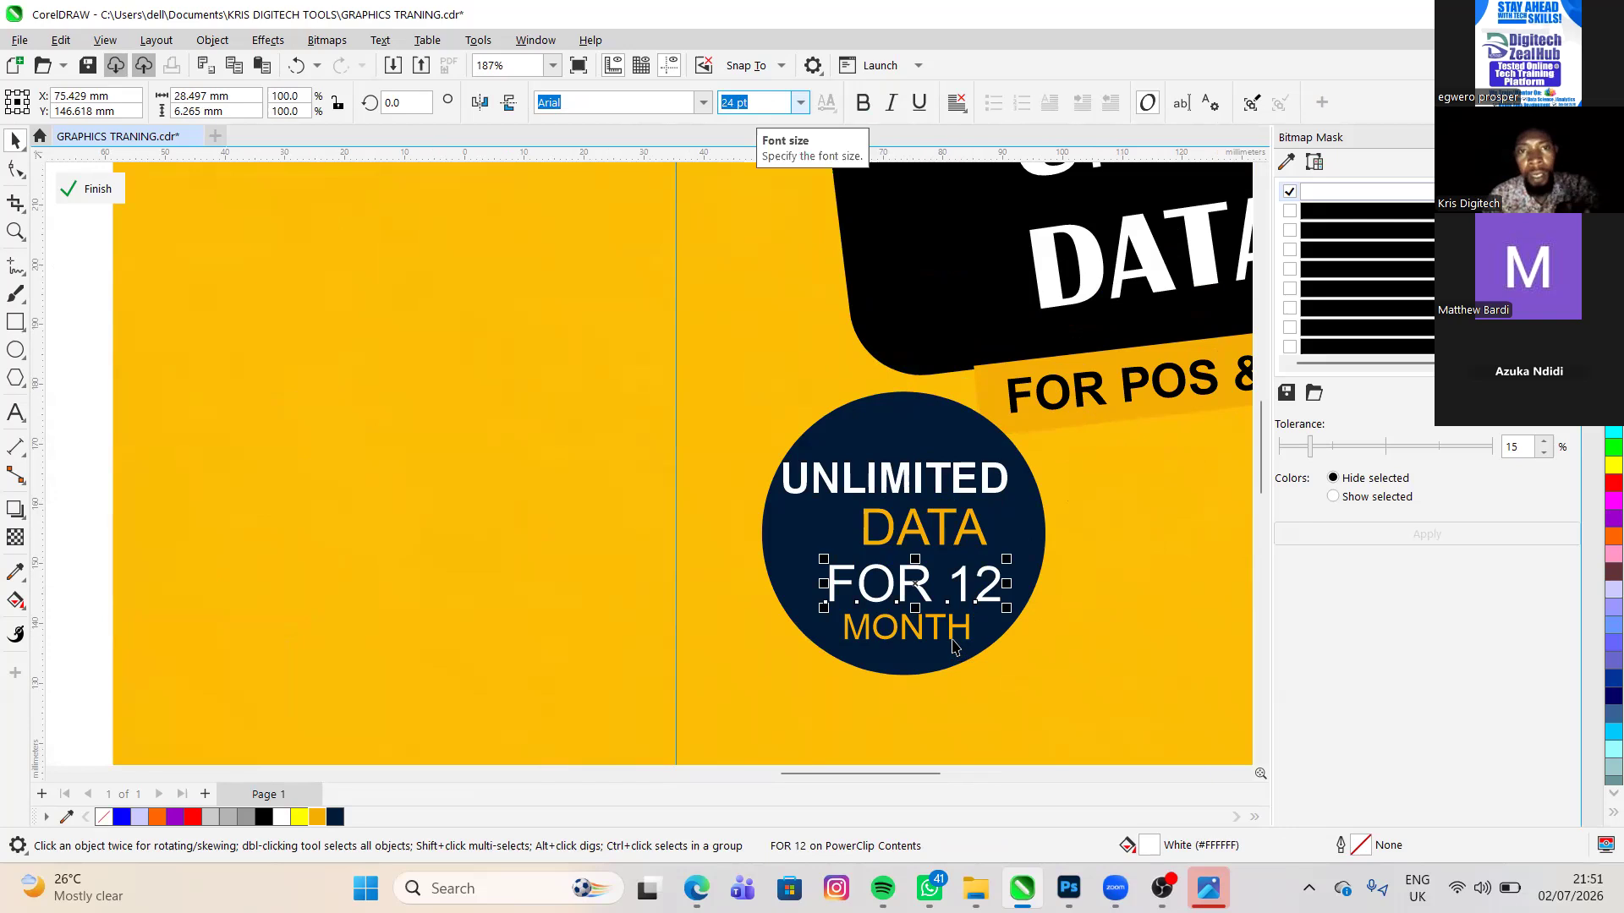
{"action": "key", "text": "Tab"}
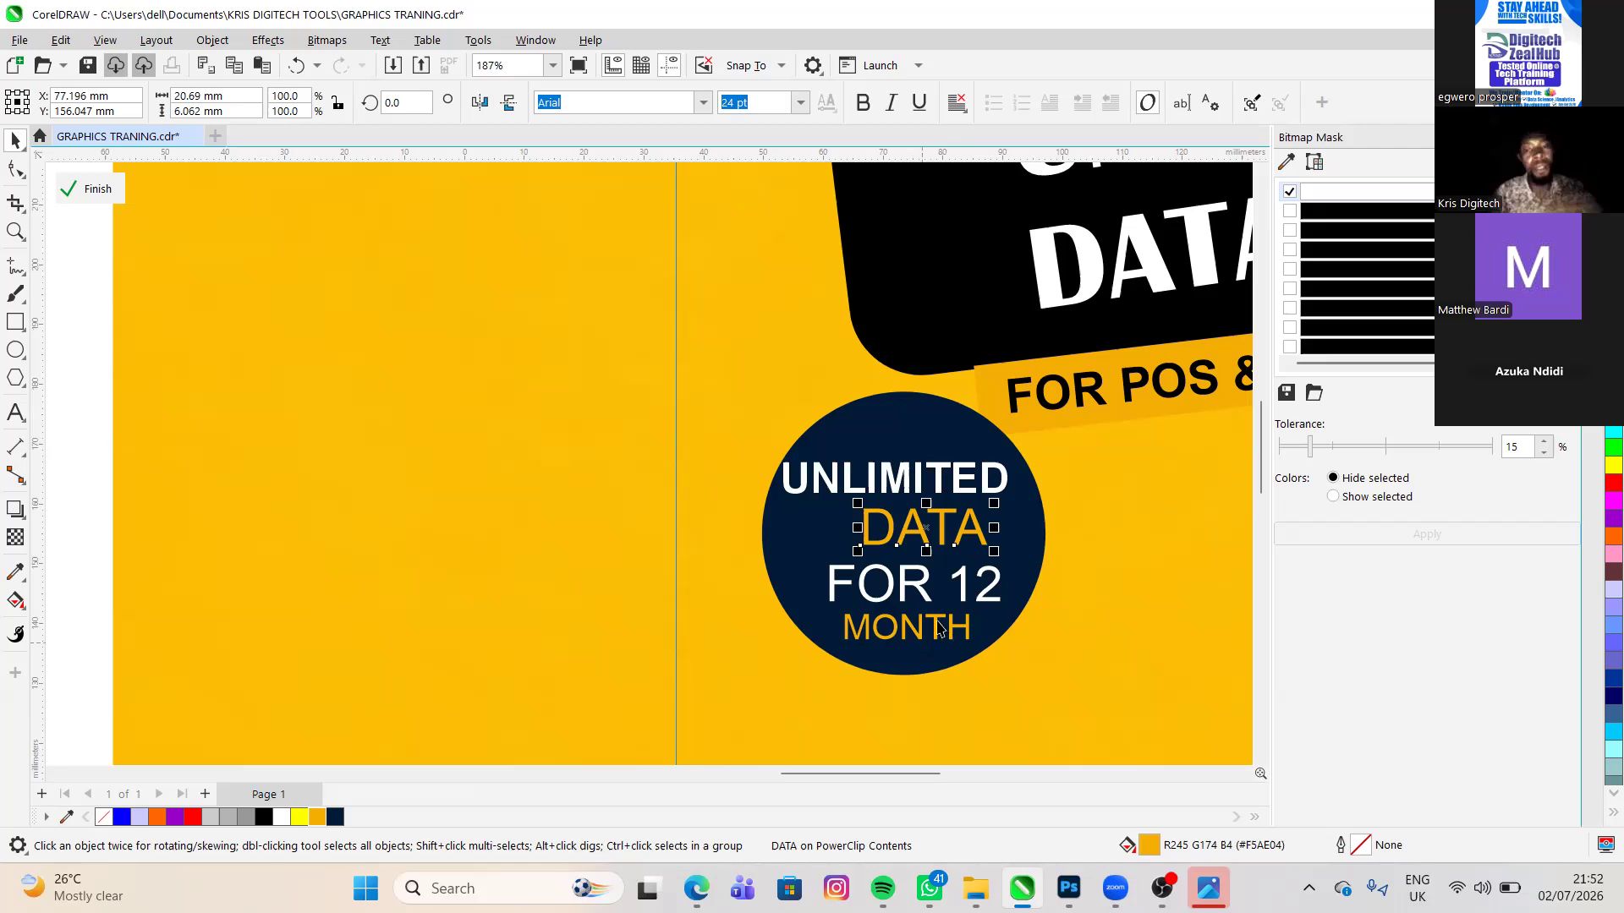
{"action": "left_click", "coordinate": [914, 630]}
{"action": "left_click_drag", "start_coordinate": [867, 637], "coordinate": [879, 637]}
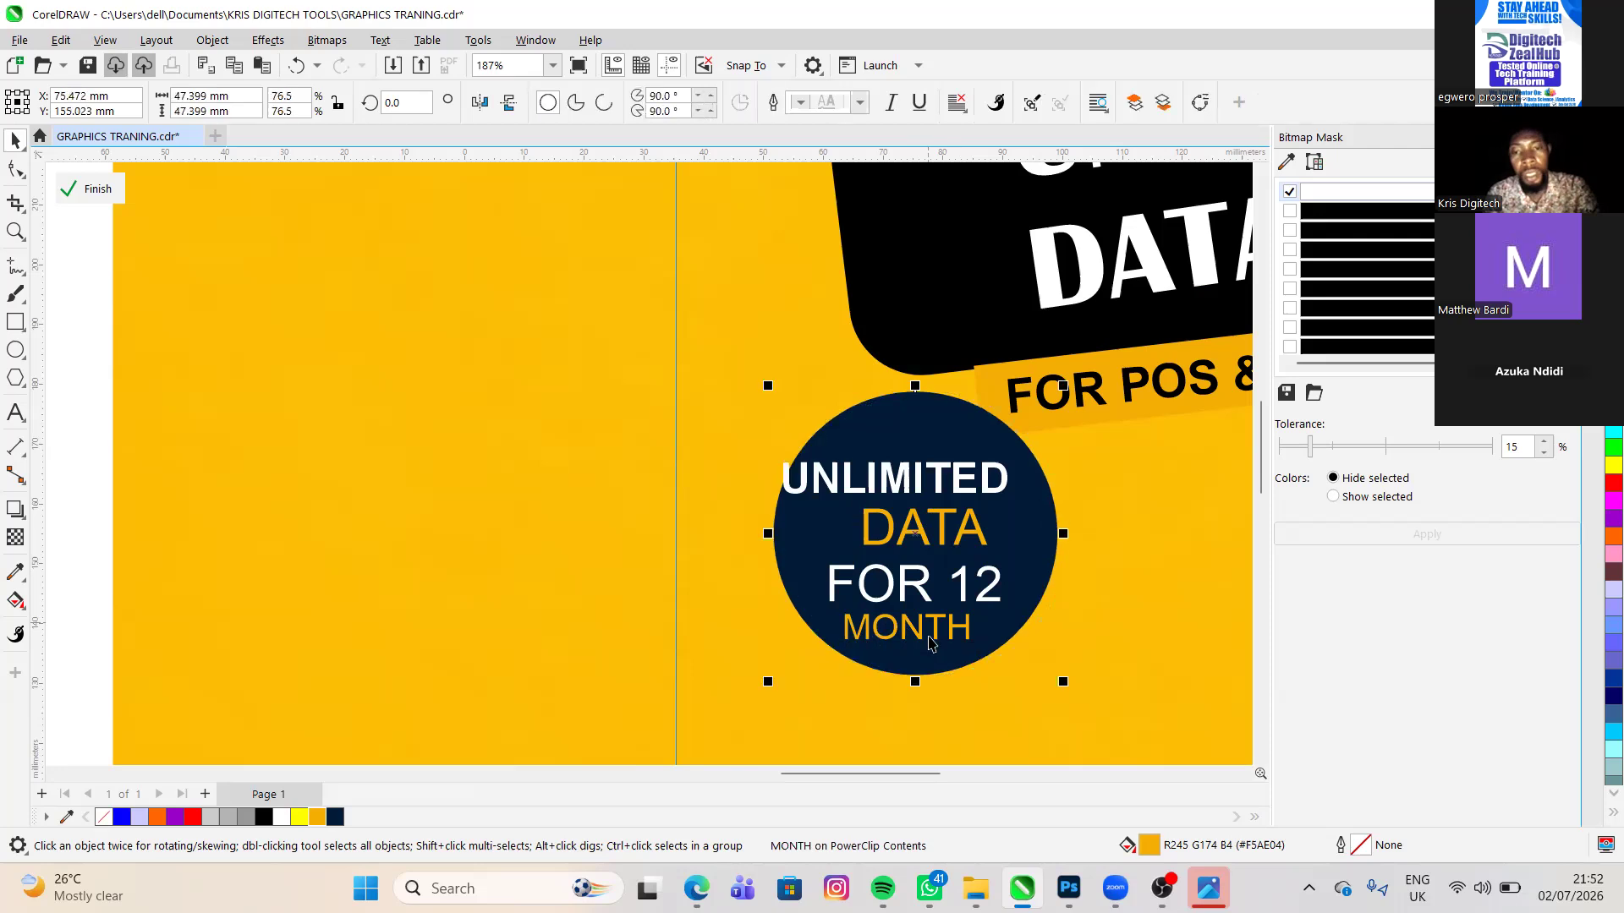
{"action": "key", "text": "ctrl+z"}
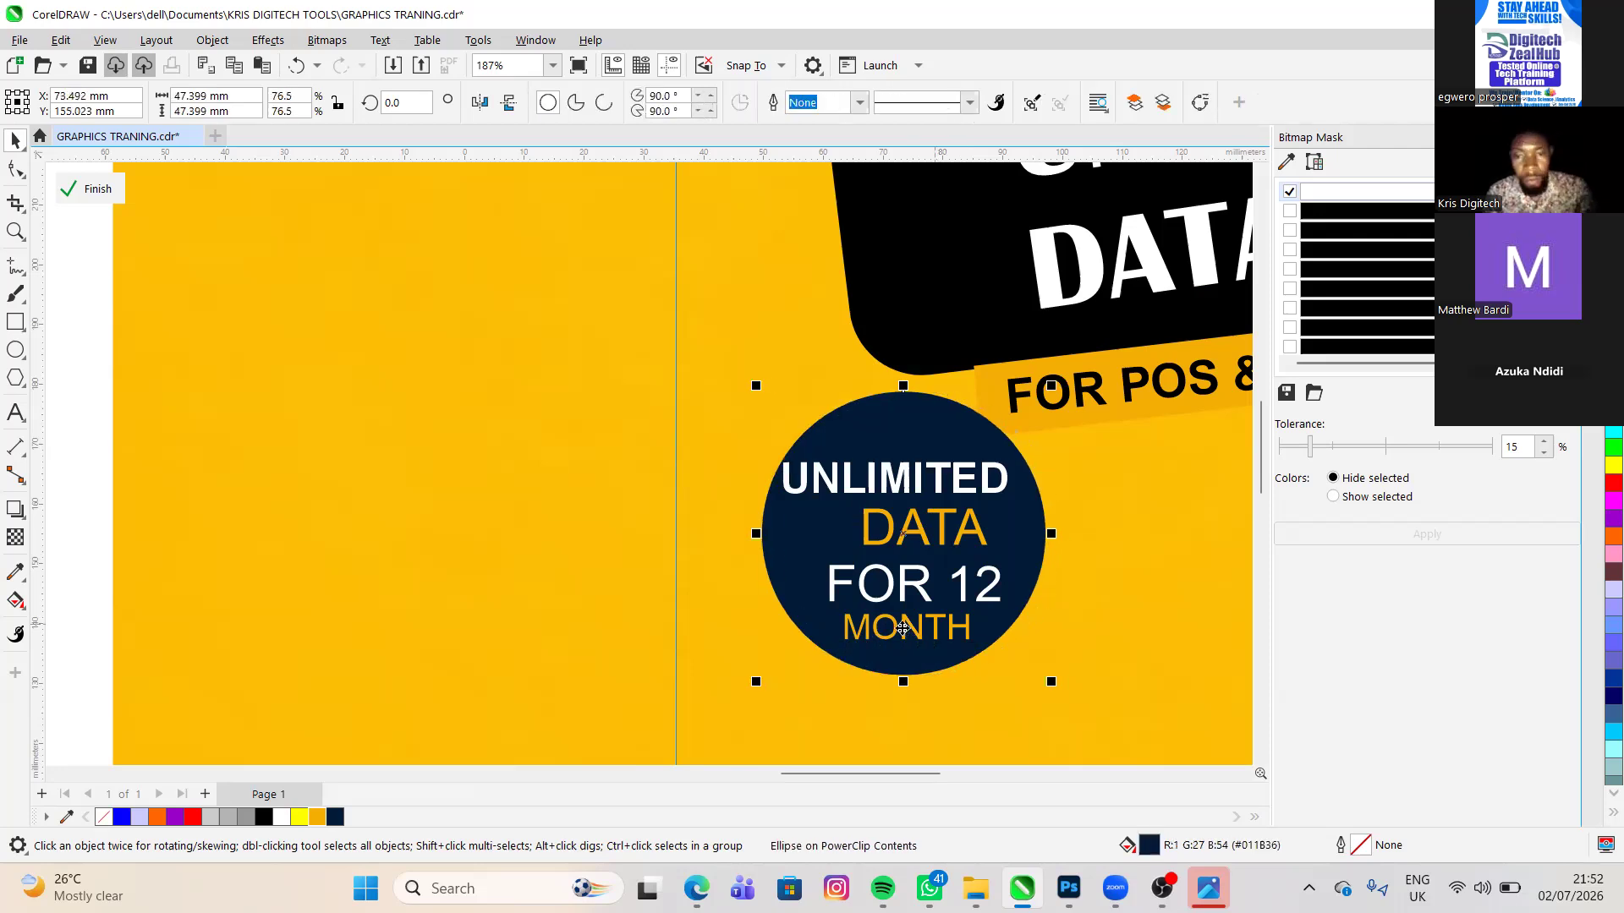
- Delete the MONTH text from the navy circle
{"action": "left_click", "coordinate": [901, 627]}
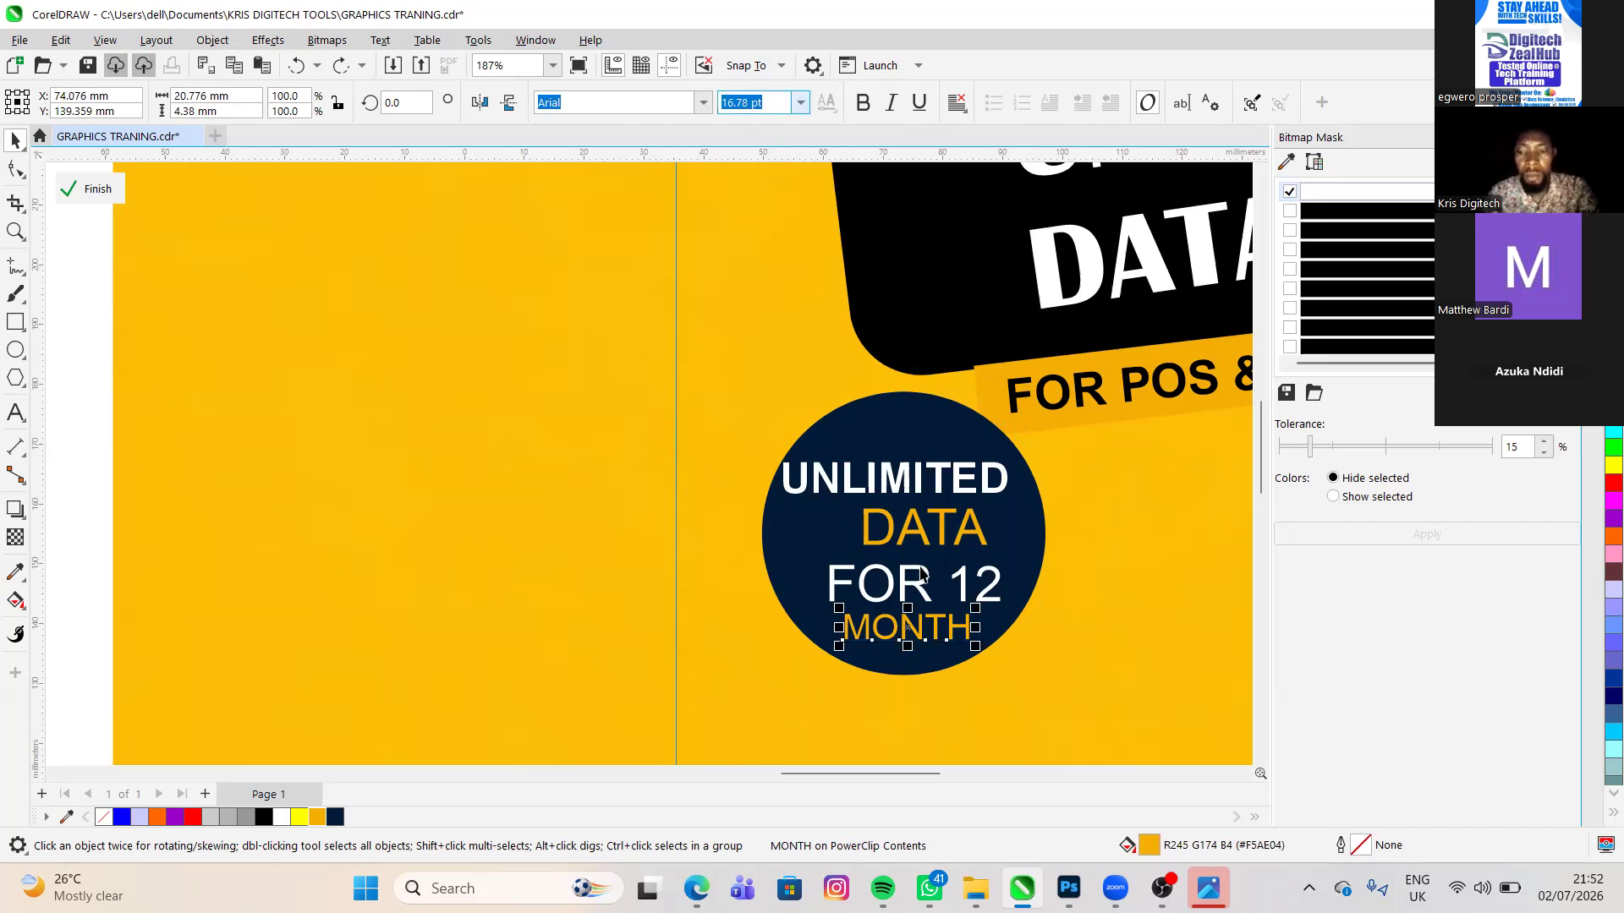
{"action": "key", "text": "Delete"}
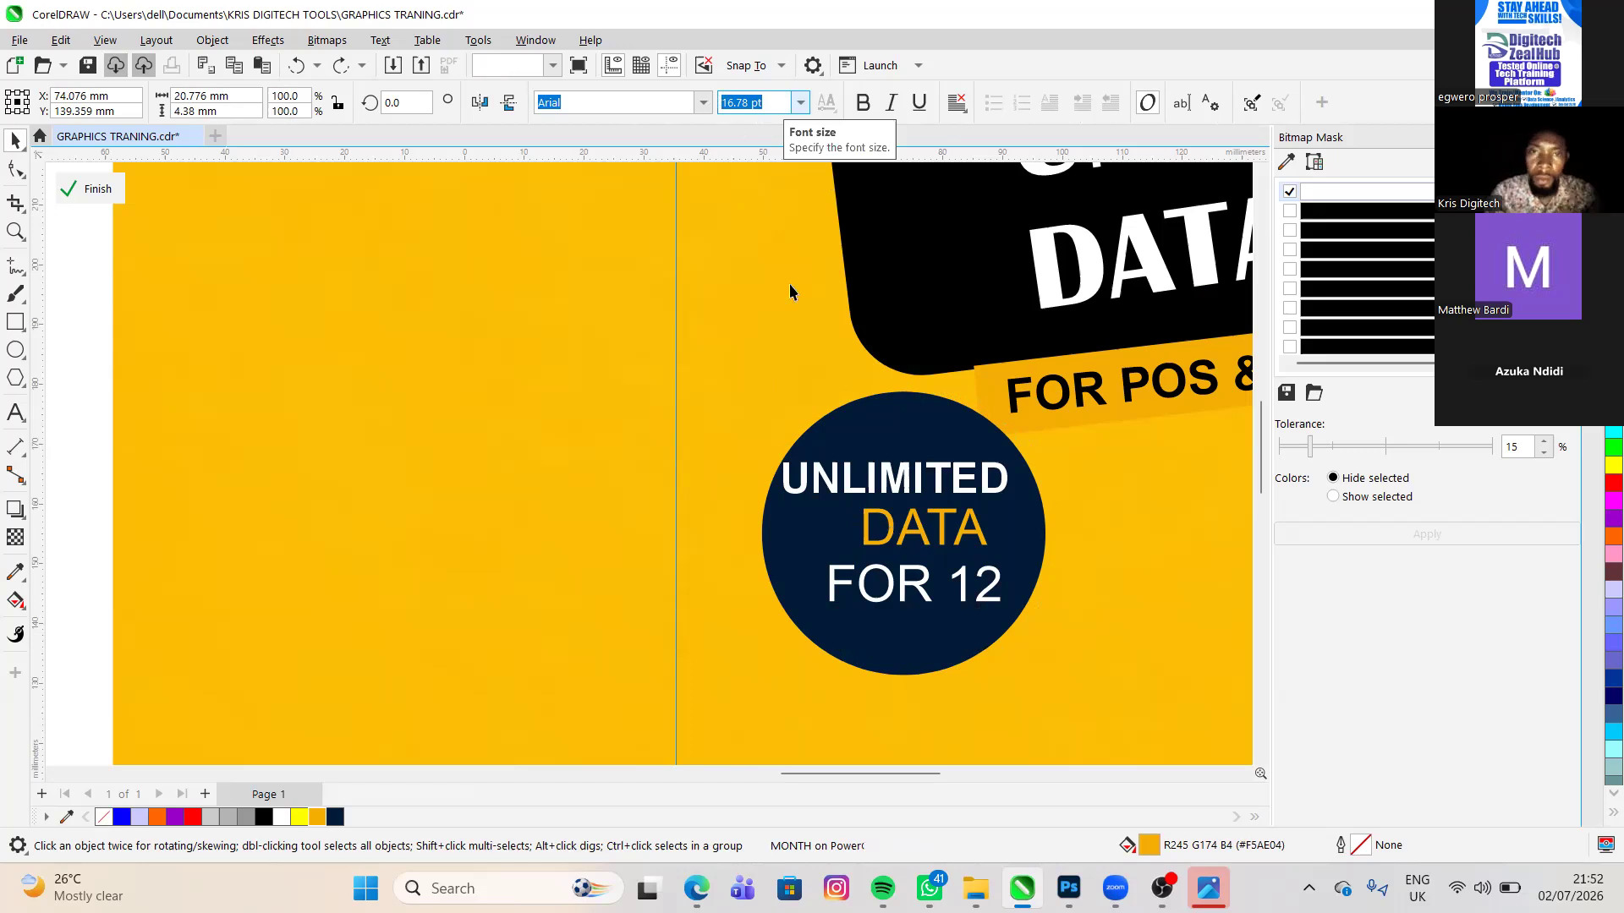
- Restore the deleted MONTH text in the navy circle and set its font size to 24 pt
{"action": "key", "text": "Escape"}
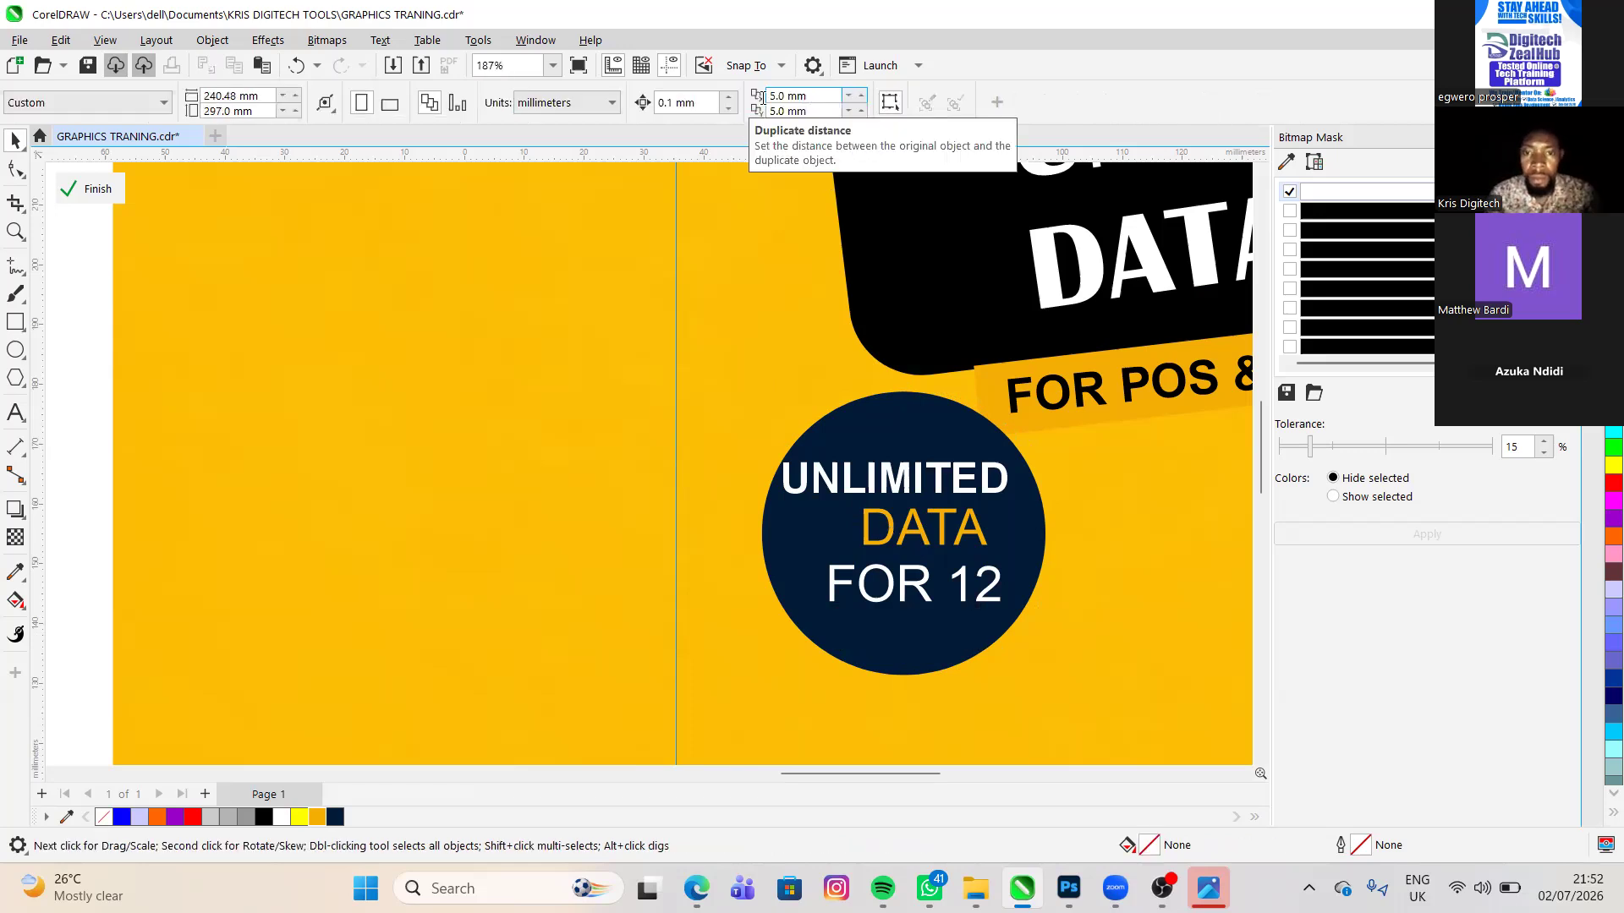
{"action": "key", "text": "ctrl+z"}
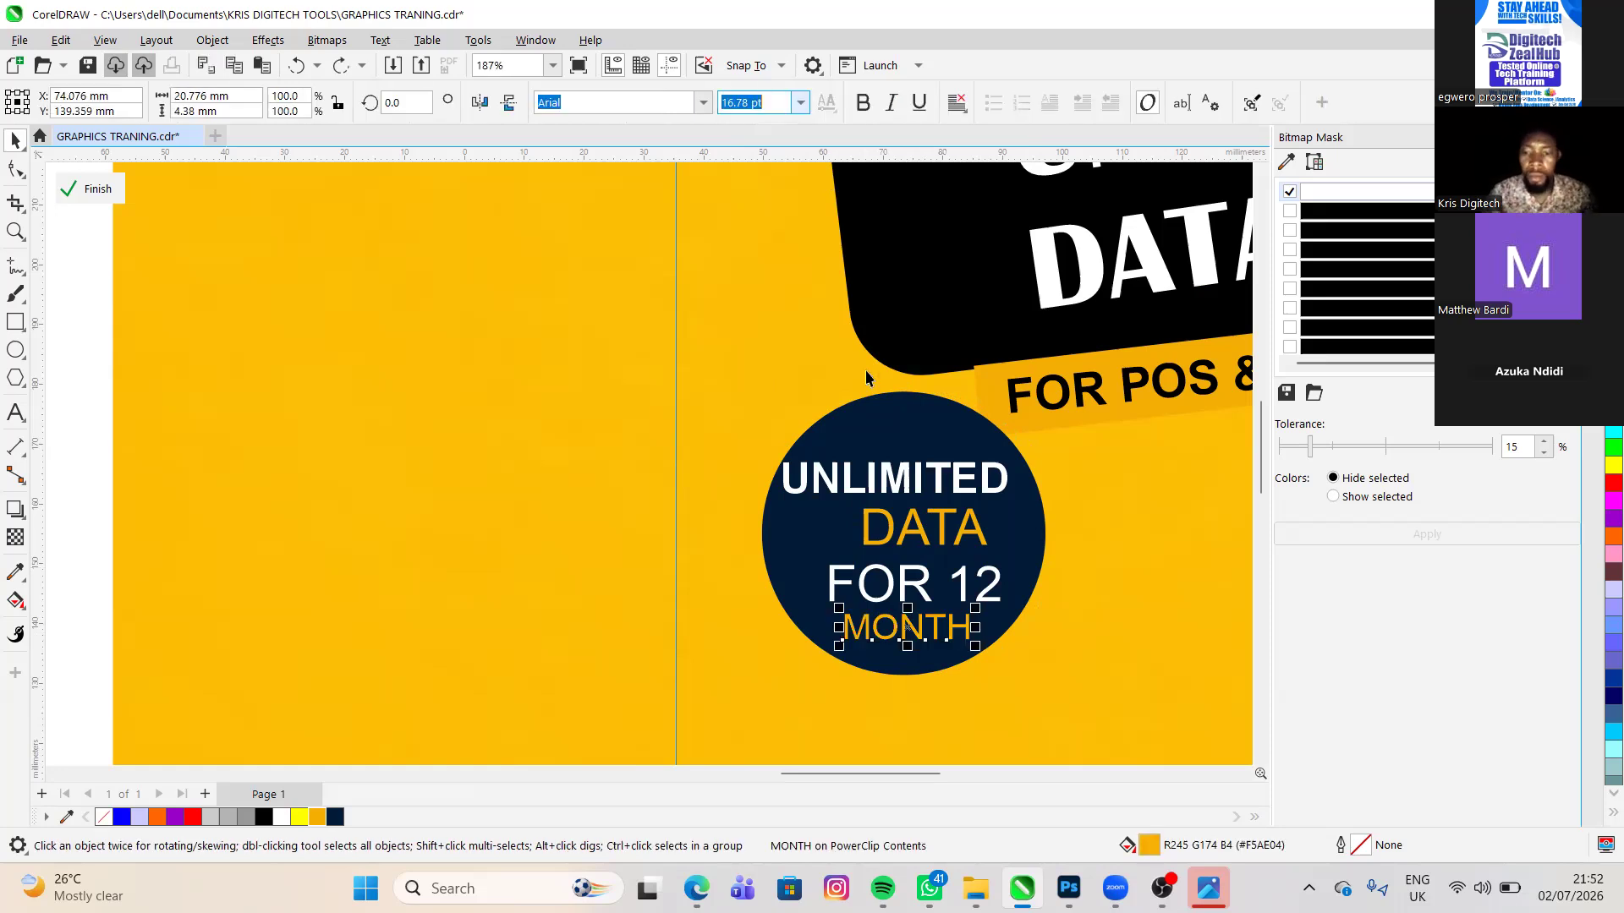
{"action": "key", "text": "BackSpace"}
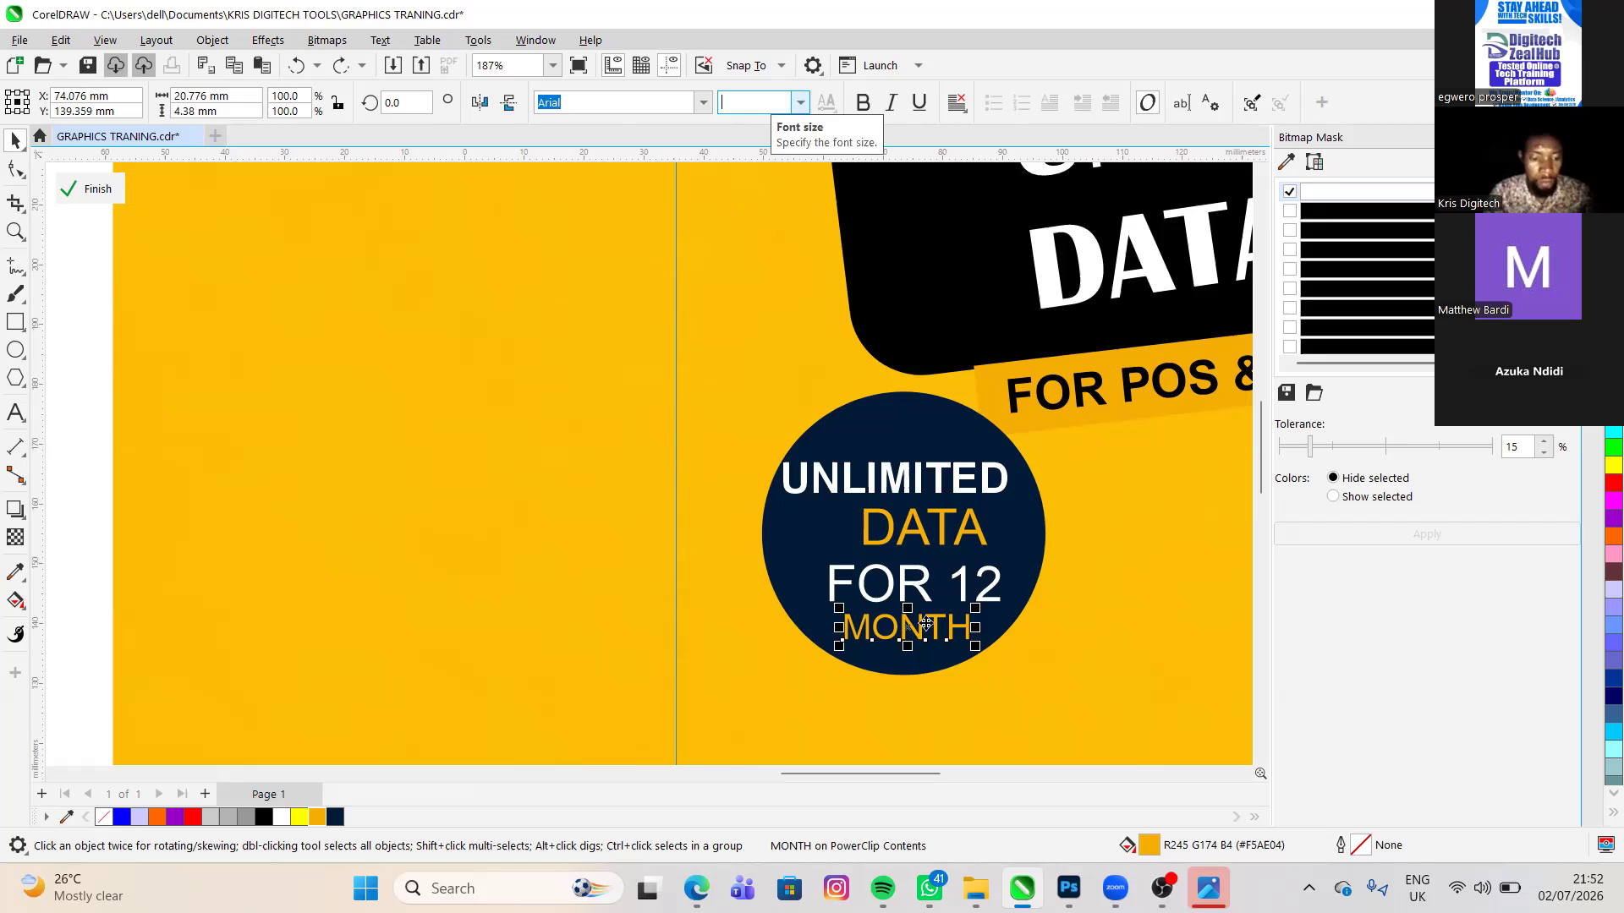
{"action": "type", "text": "24"}
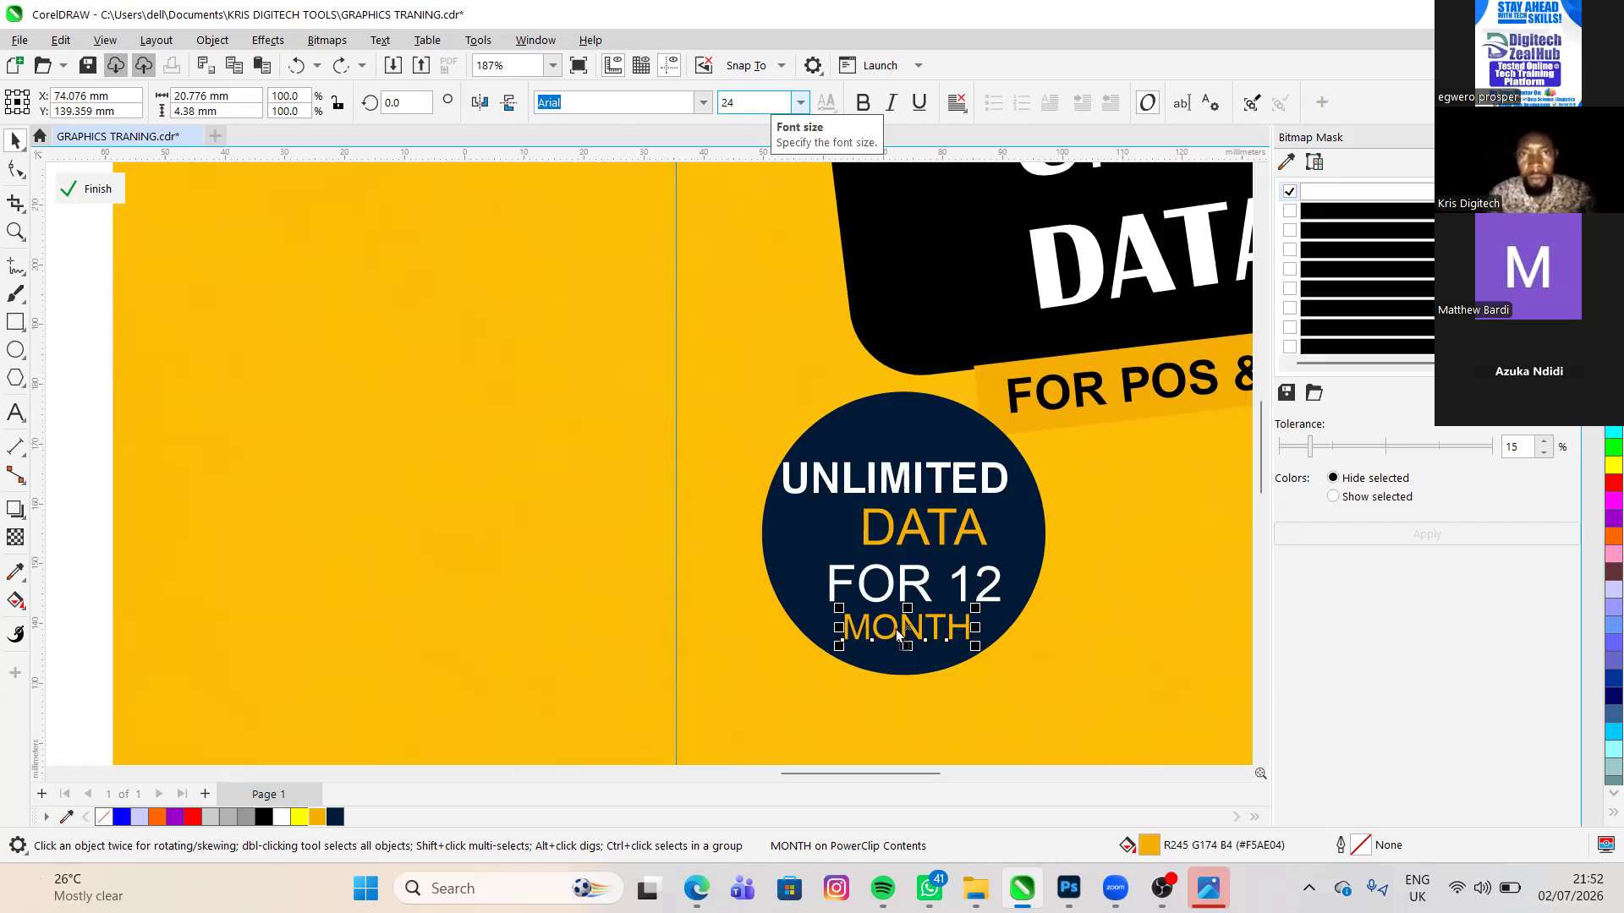
{"action": "key", "text": "Return"}
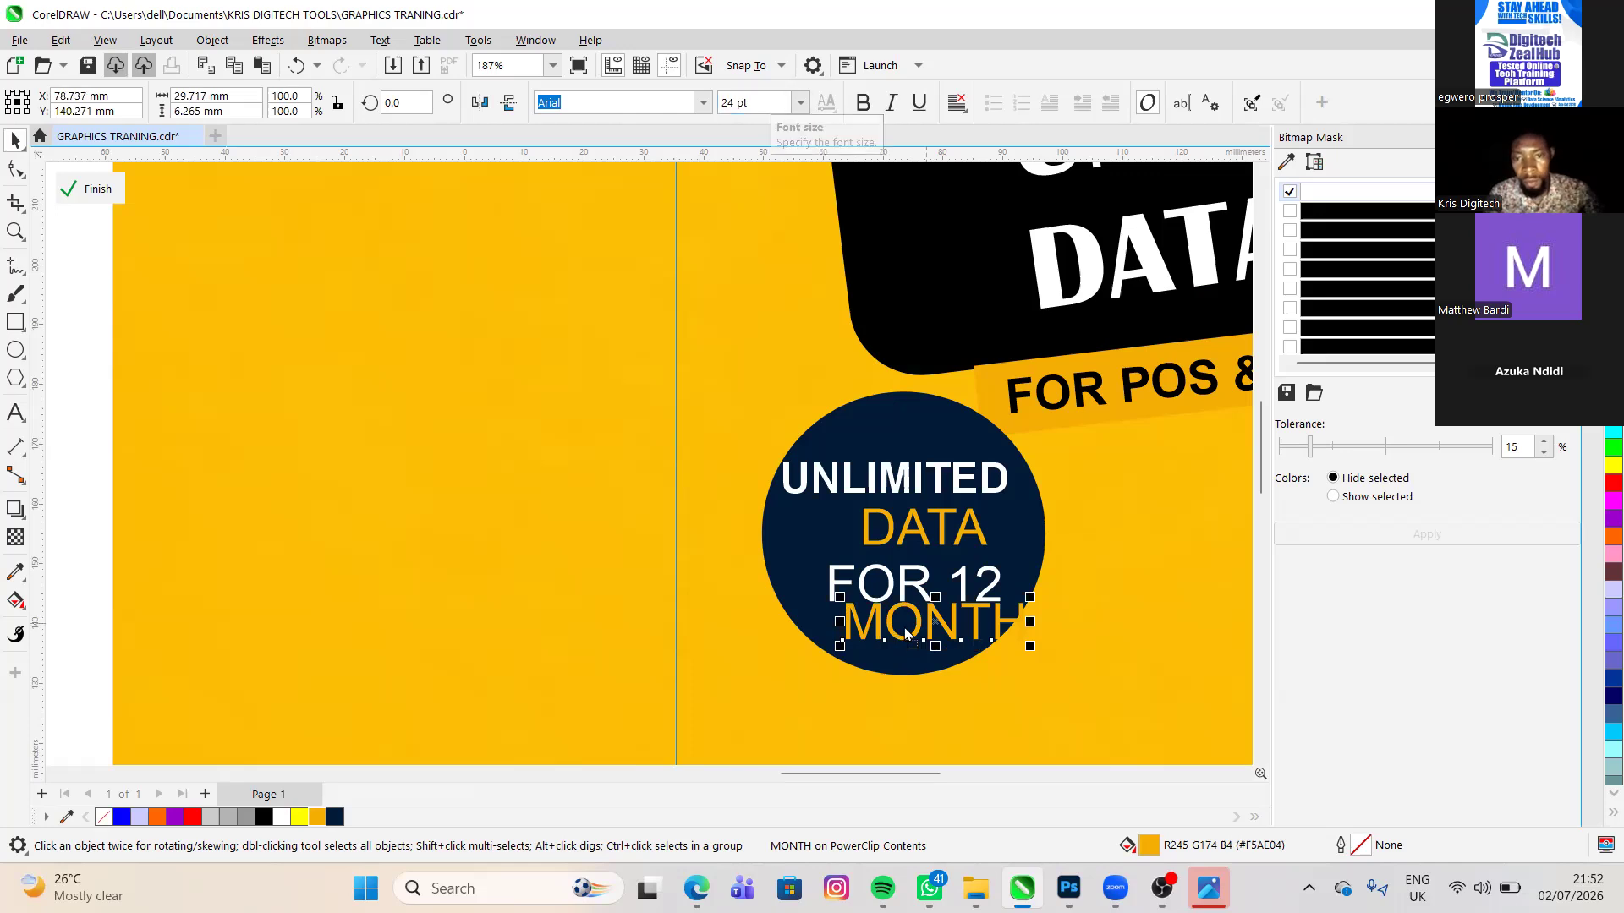
- Shift the MONTH text left below FOR 12 and shrink it to about 19.2 pt inside the navy circle
{"action": "mouse_move", "coordinate": [927, 626]}
{"action": "left_mouse_down"}
{"action": "mouse_move", "coordinate": [883, 634]}
{"action": "mouse_move", "coordinate": [923, 633]}
{"action": "mouse_move", "coordinate": [906, 626]}
{"action": "left_mouse_up"}
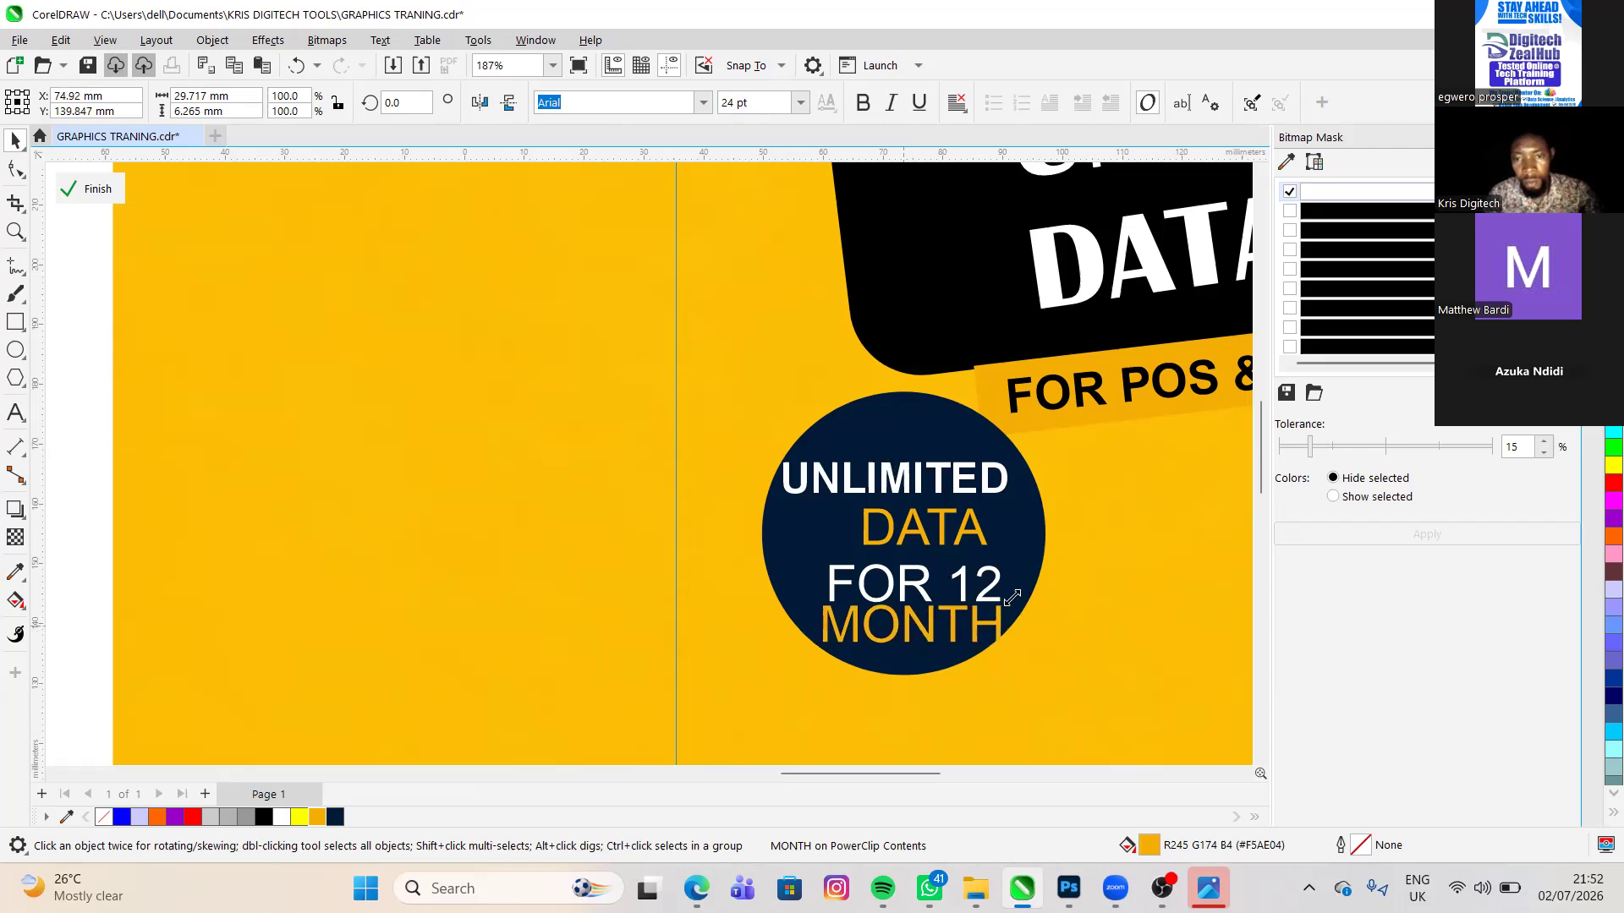
{"action": "left_click_drag", "start_coordinate": [1005, 601], "coordinate": [1010, 600]}
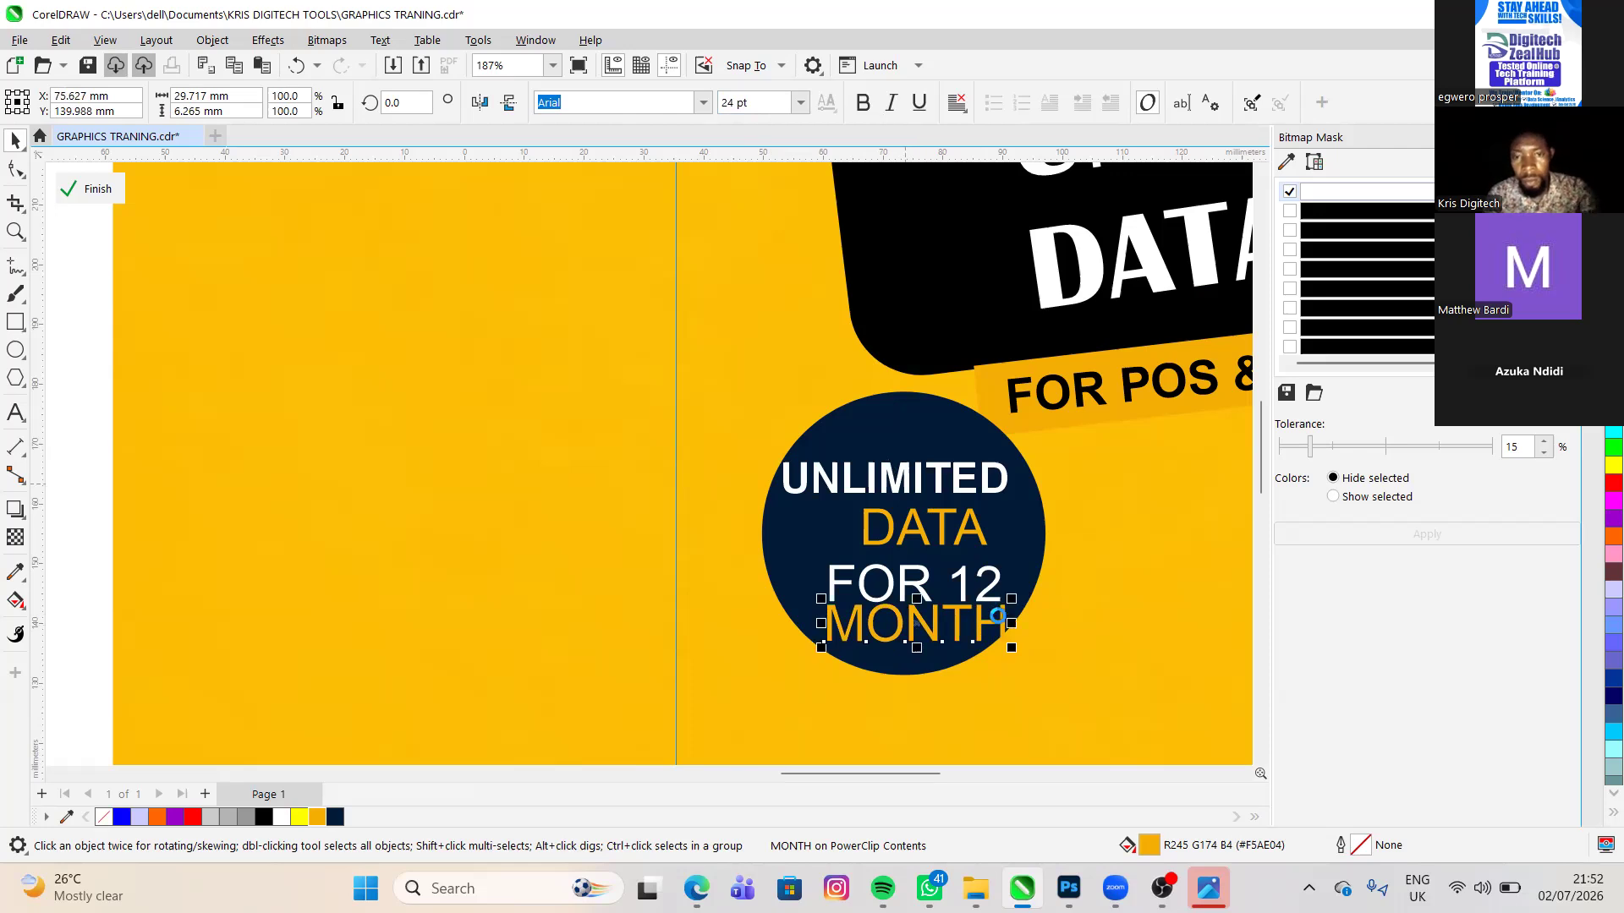
{"action": "left_click_drag", "start_coordinate": [1012, 599], "coordinate": [974, 609]}
- Compare the badge with the reference flyer and set the FOR 12 text's font size to 20 pt
{"action": "left_click", "coordinate": [340, 573]}
{"action": "scroll", "coordinate": [749, 573], "scroll_direction": "down", "scroll_amount": 1}
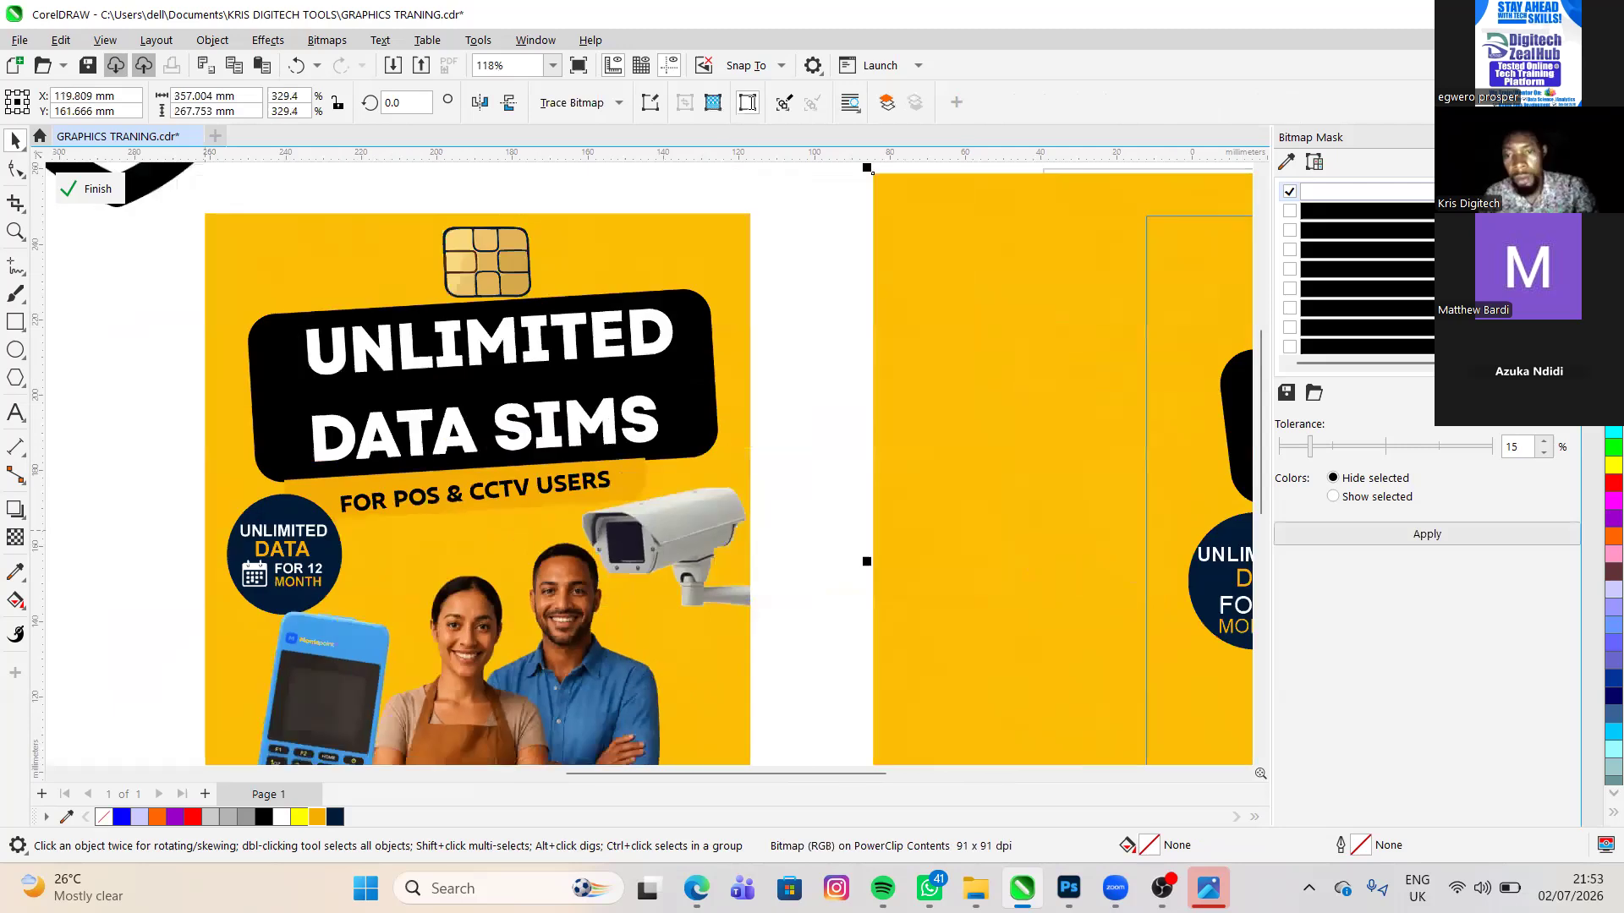
{"action": "scroll", "coordinate": [977, 519], "scroll_direction": "down", "scroll_amount": 2}
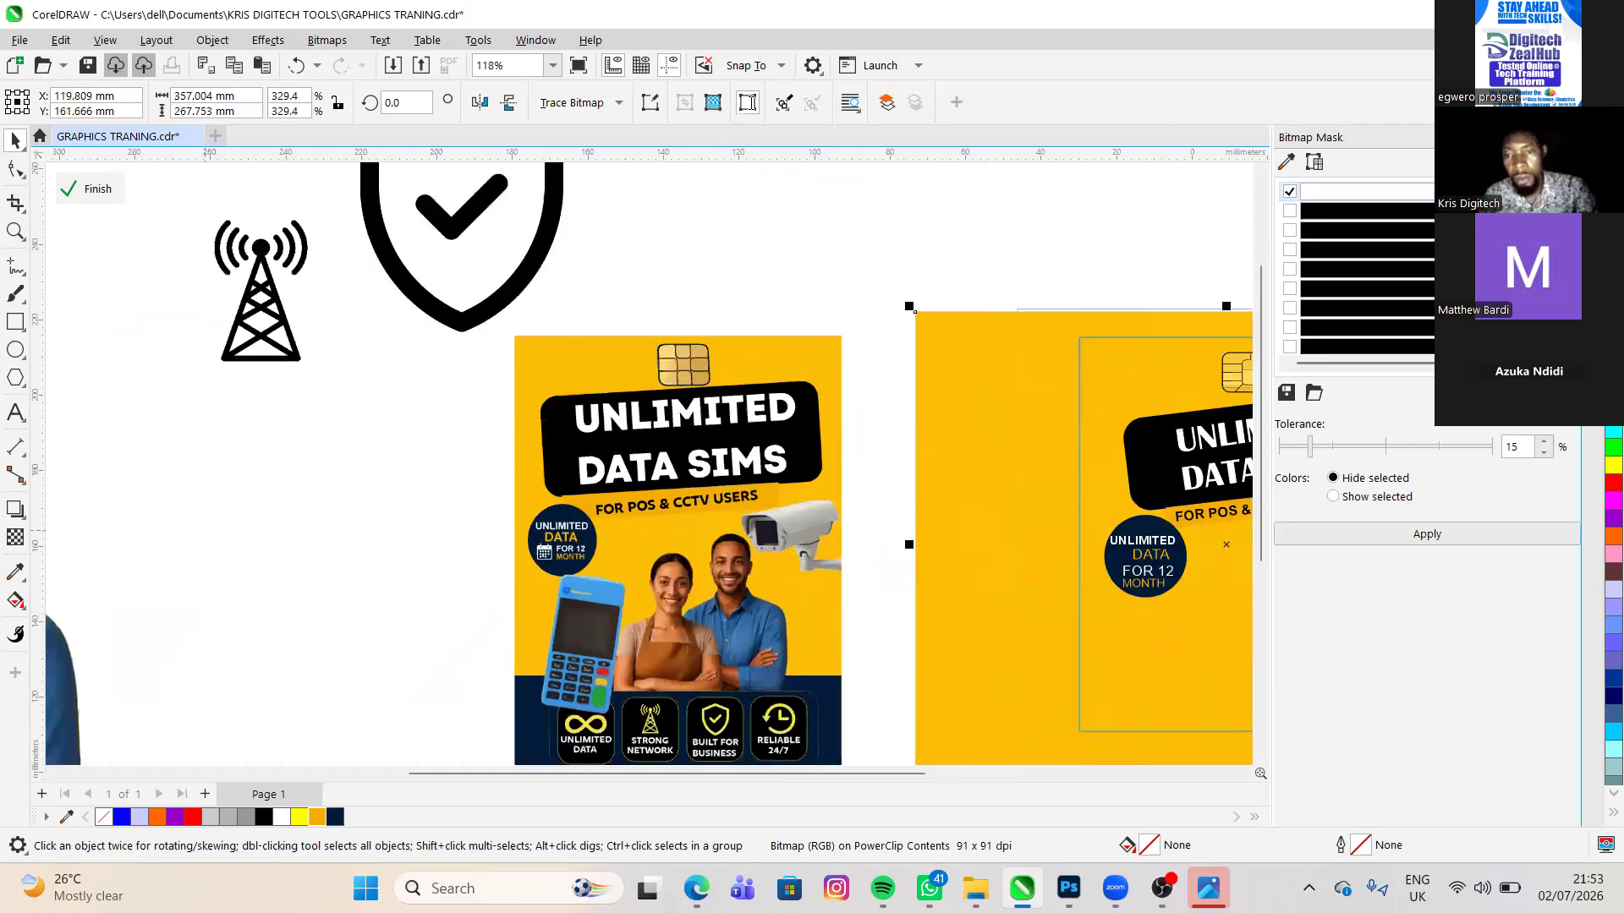
{"action": "scroll", "coordinate": [1240, 618], "scroll_direction": "up", "scroll_amount": 1}
{"action": "scroll", "coordinate": [1145, 570], "scroll_direction": "up", "scroll_amount": 2}
{"action": "left_click", "coordinate": [1110, 550]}
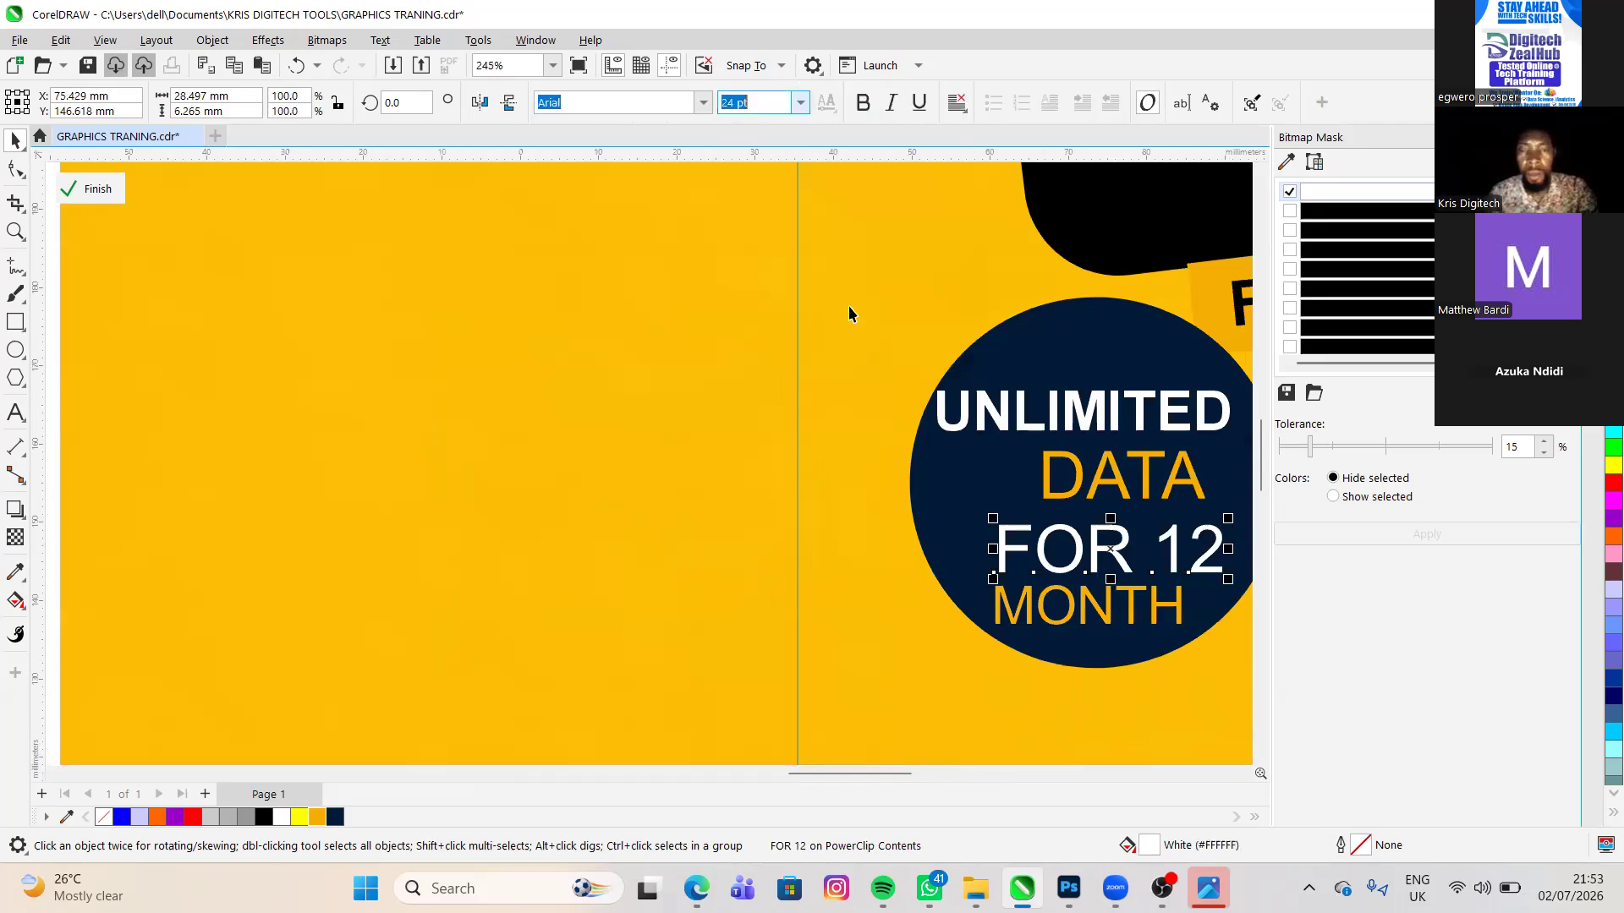
{"action": "type", "text": "2"}
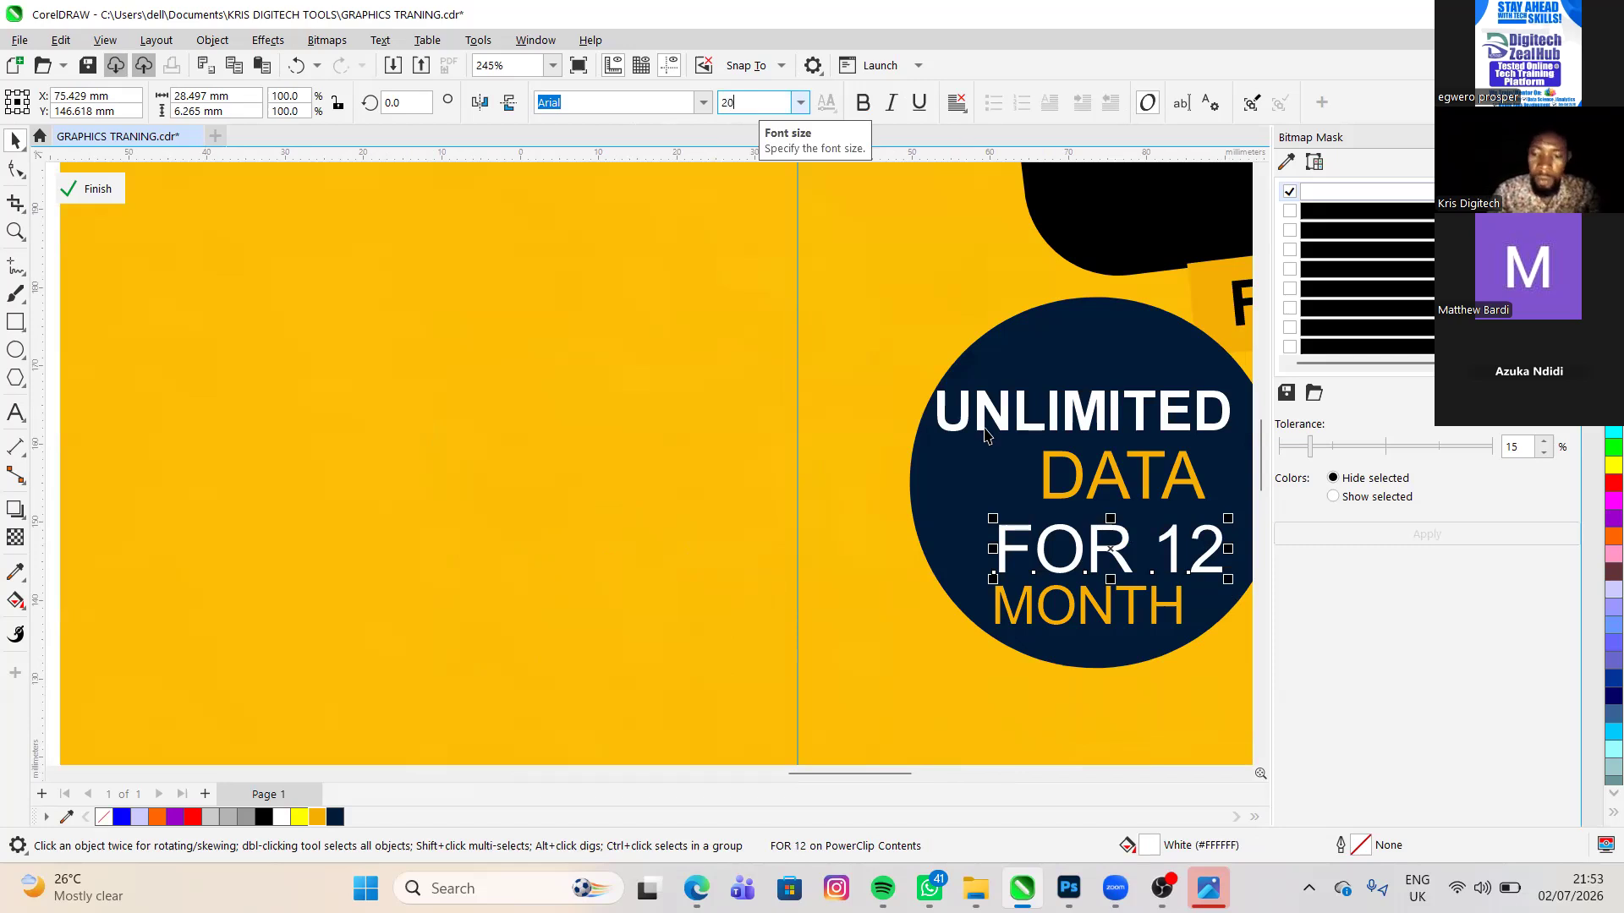
{"action": "type", "text": "0"}
{"action": "key", "text": "Return"}
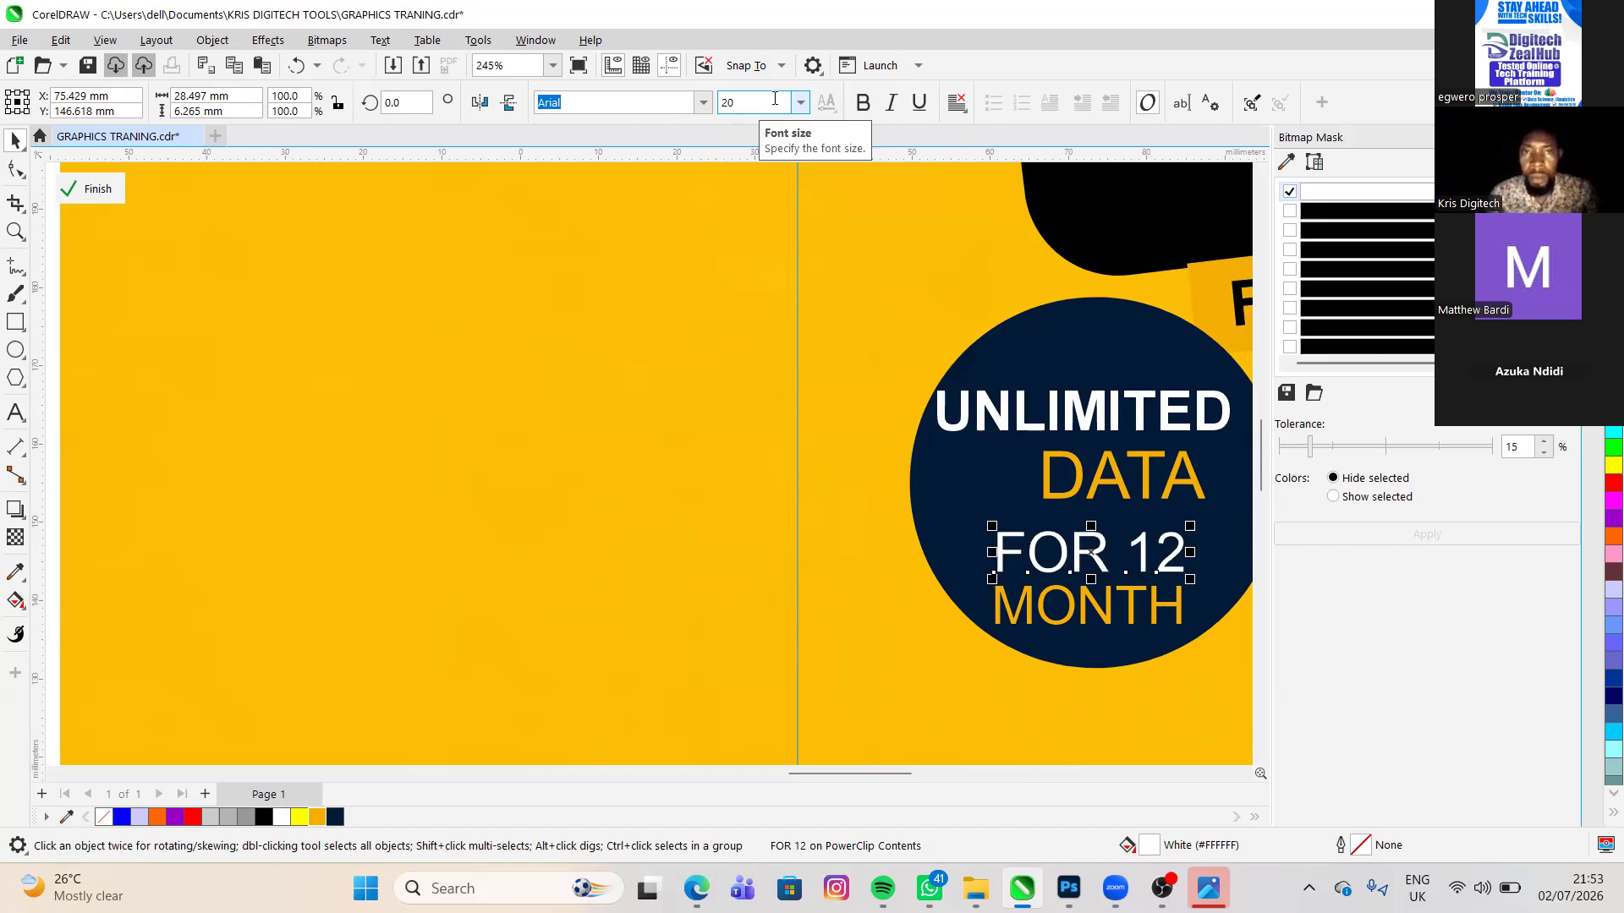
- Set the MONTH text's font size to 20 pt
{"action": "left_click", "coordinate": [1089, 606]}
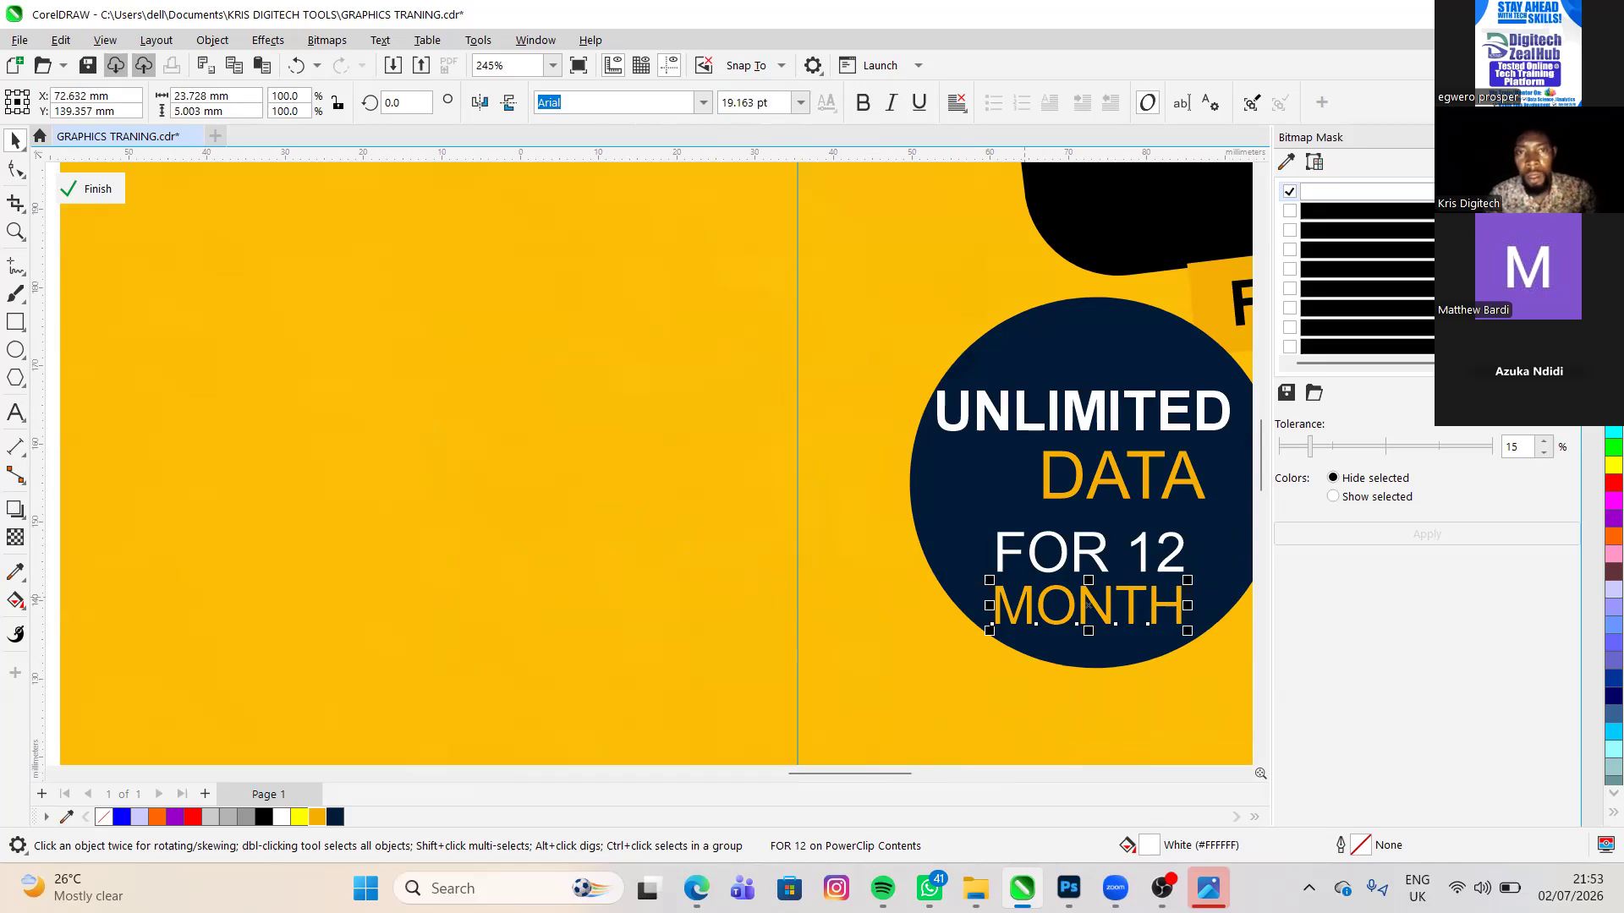
{"action": "left_click", "coordinate": [774, 98]}
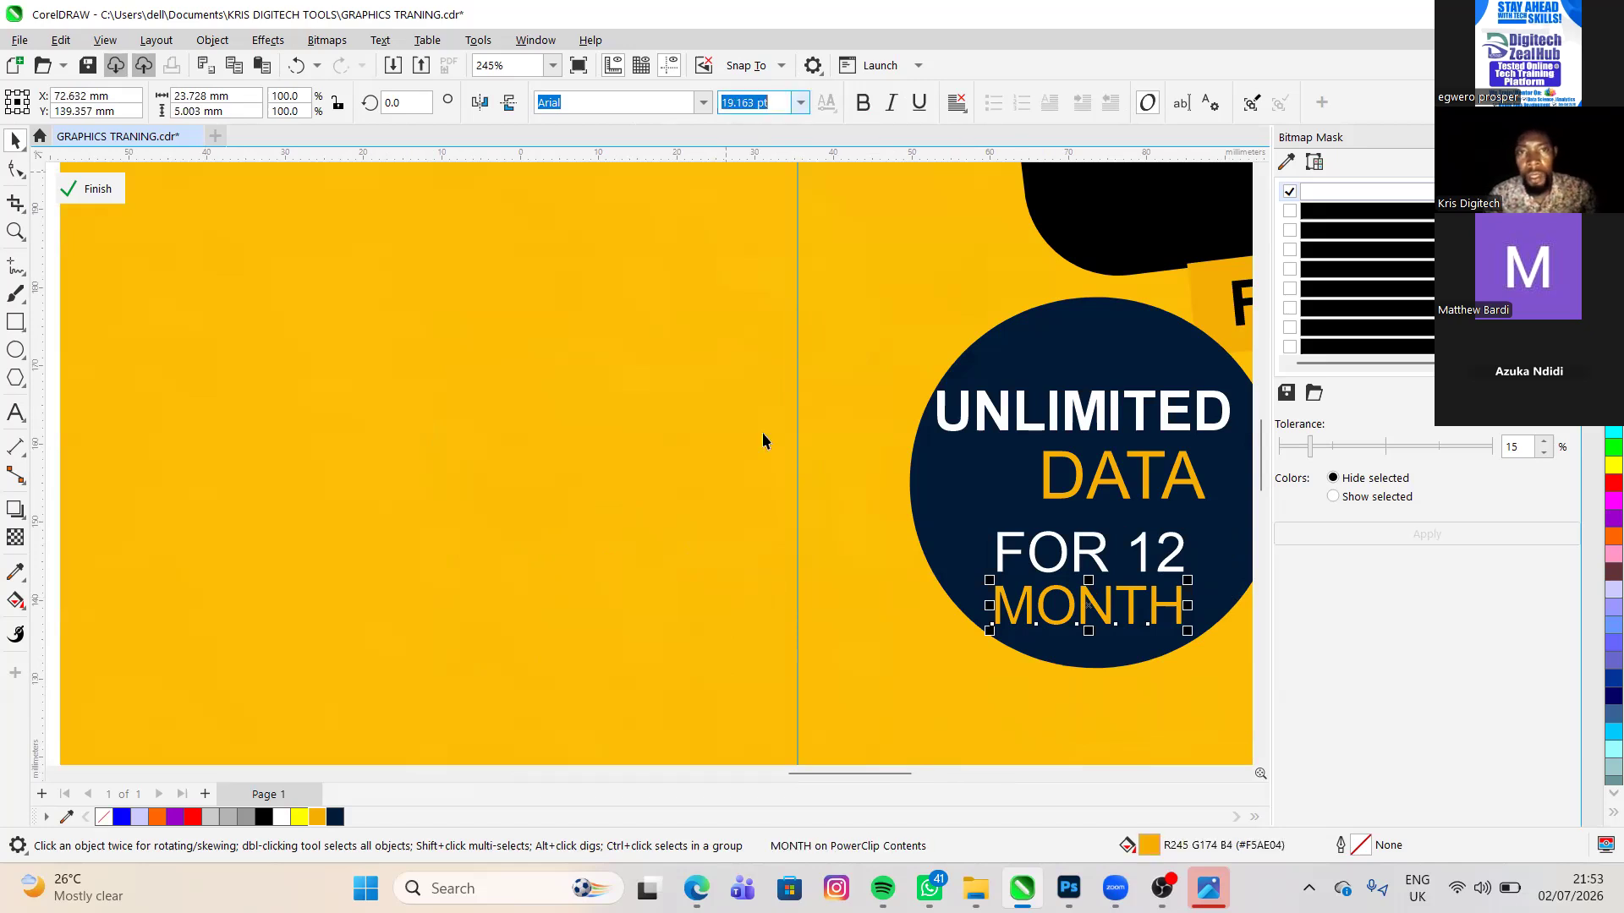
{"action": "type", "text": "20"}
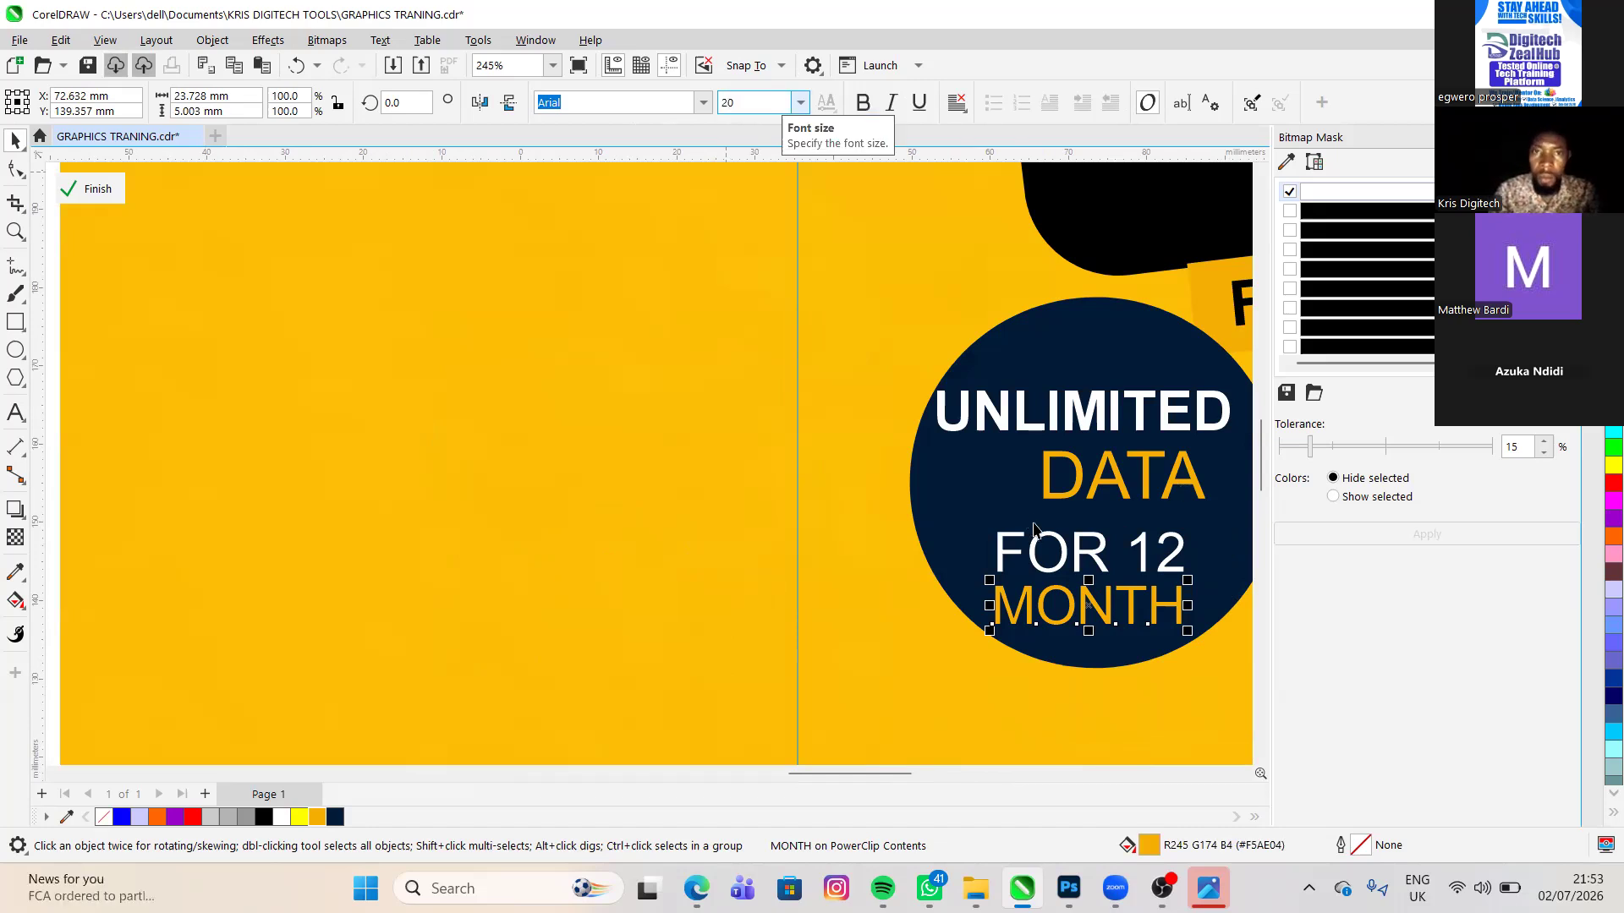
{"action": "key", "text": "Return"}
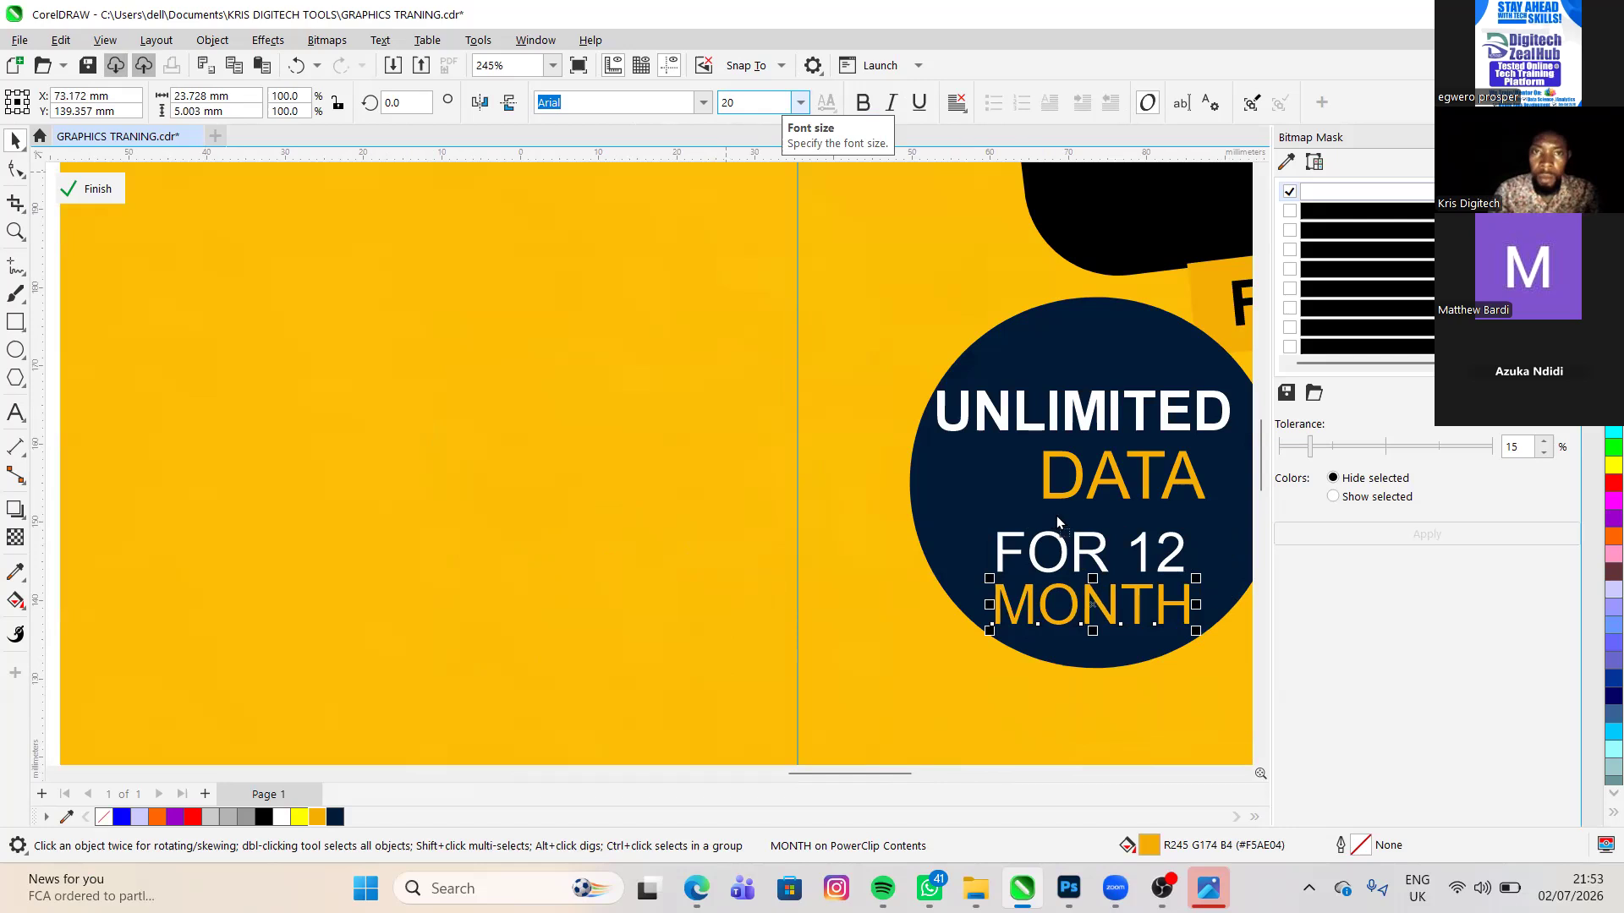
- Shift the FOR 12 and MONTH lines right beneath DATA, both centered at about X 77 mm
{"action": "scroll", "coordinate": [1033, 554], "scroll_direction": "down", "scroll_amount": 1}
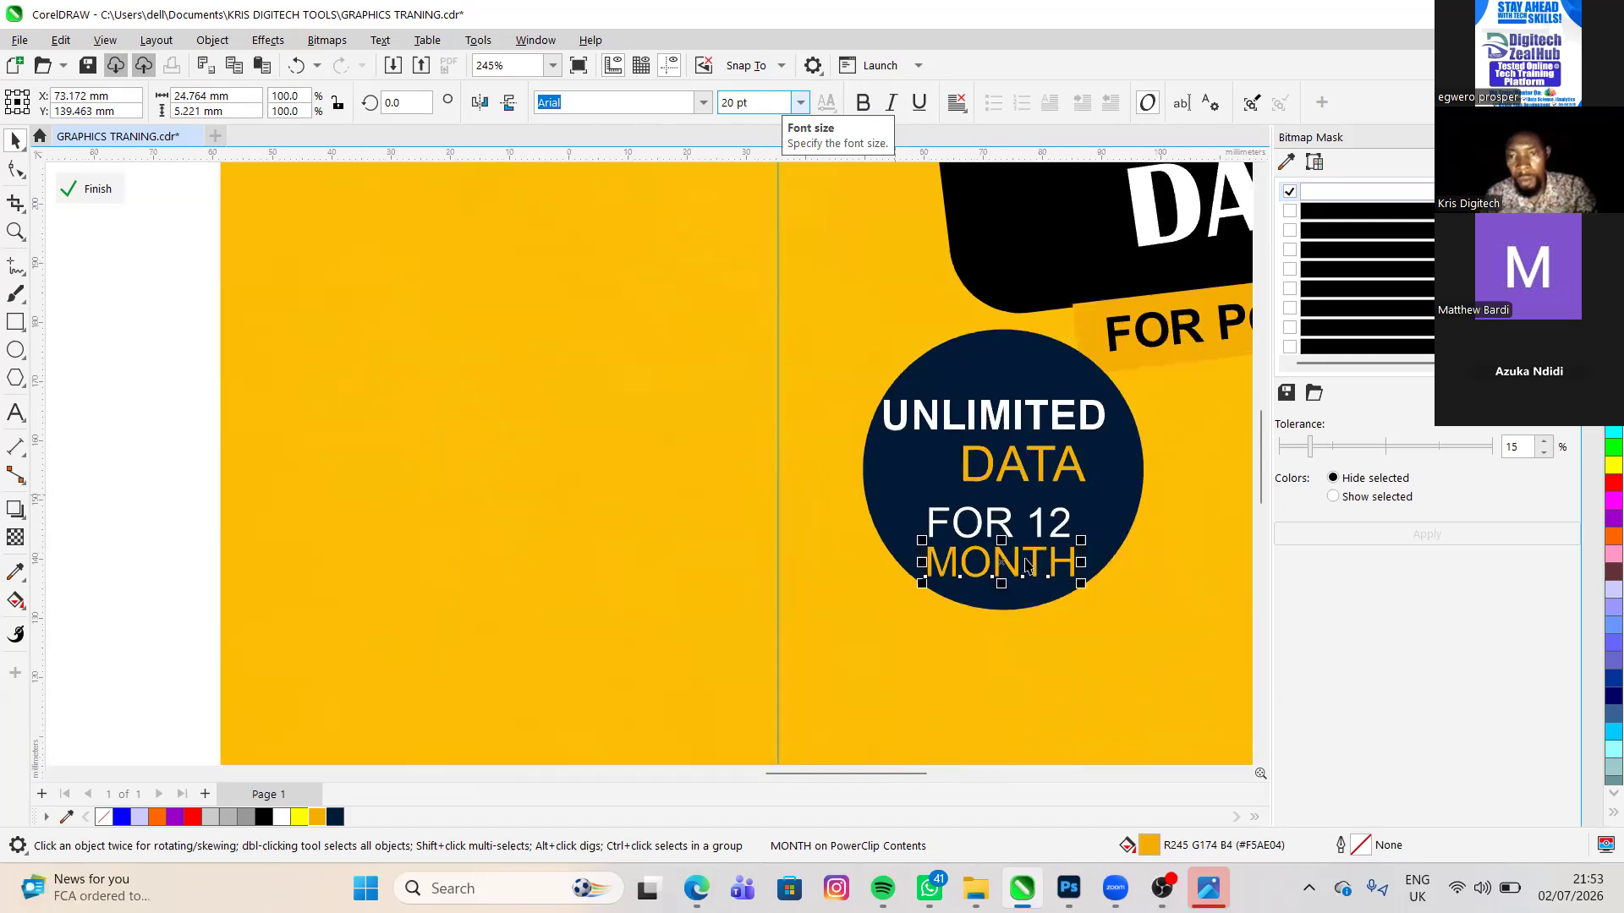
{"action": "left_click", "coordinate": [1035, 525]}
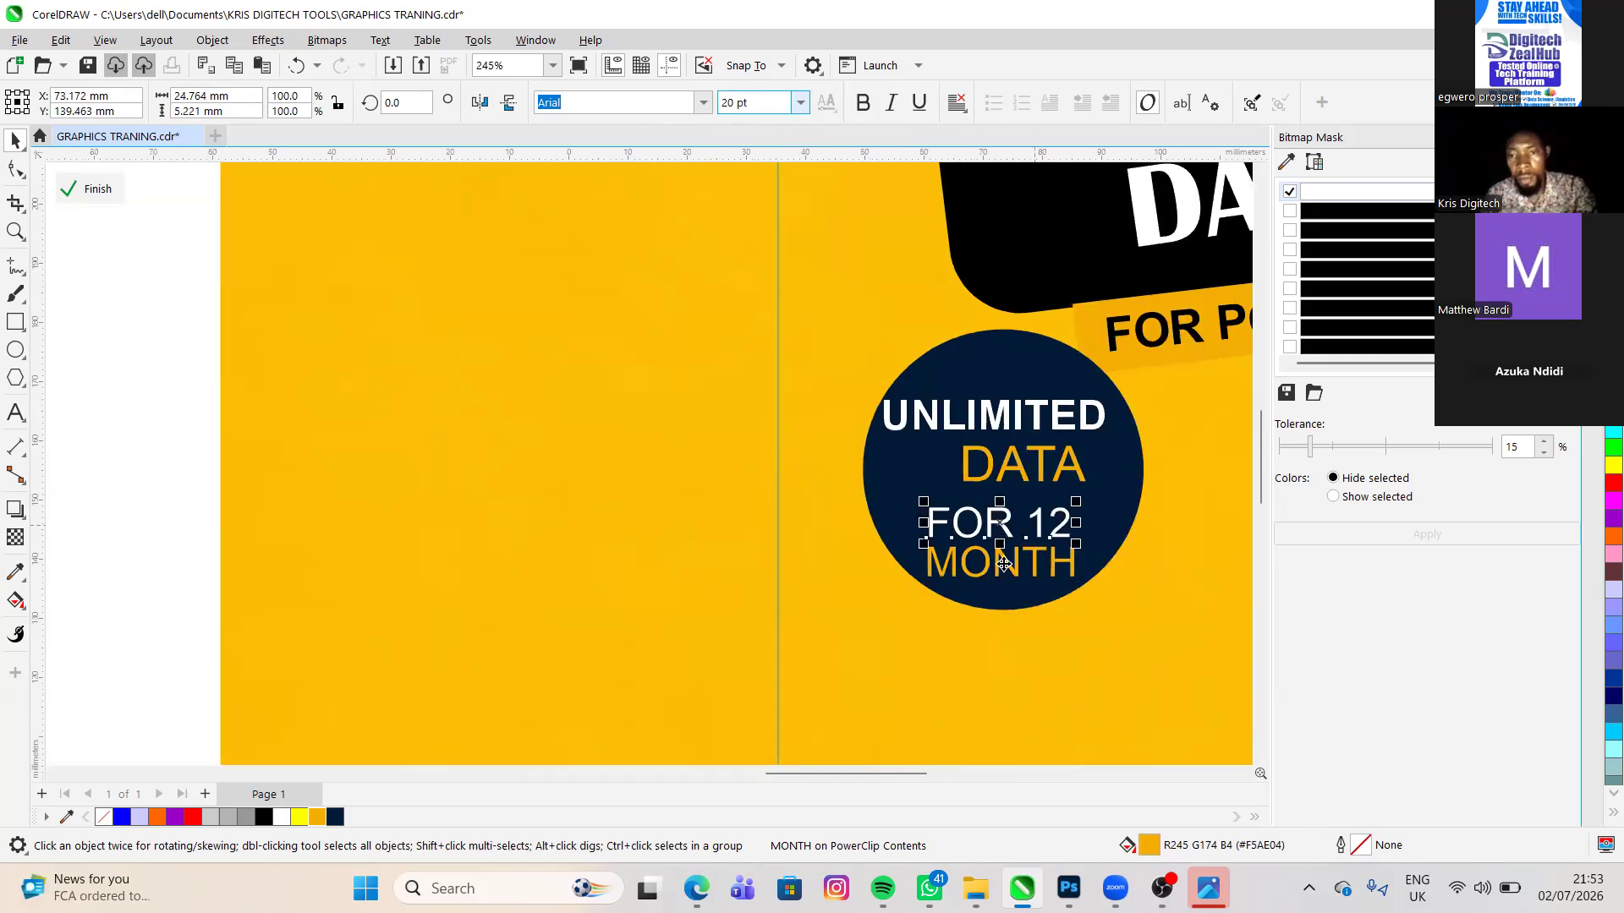
{"action": "left_click_drag", "start_coordinate": [1004, 564], "coordinate": [1027, 563]}
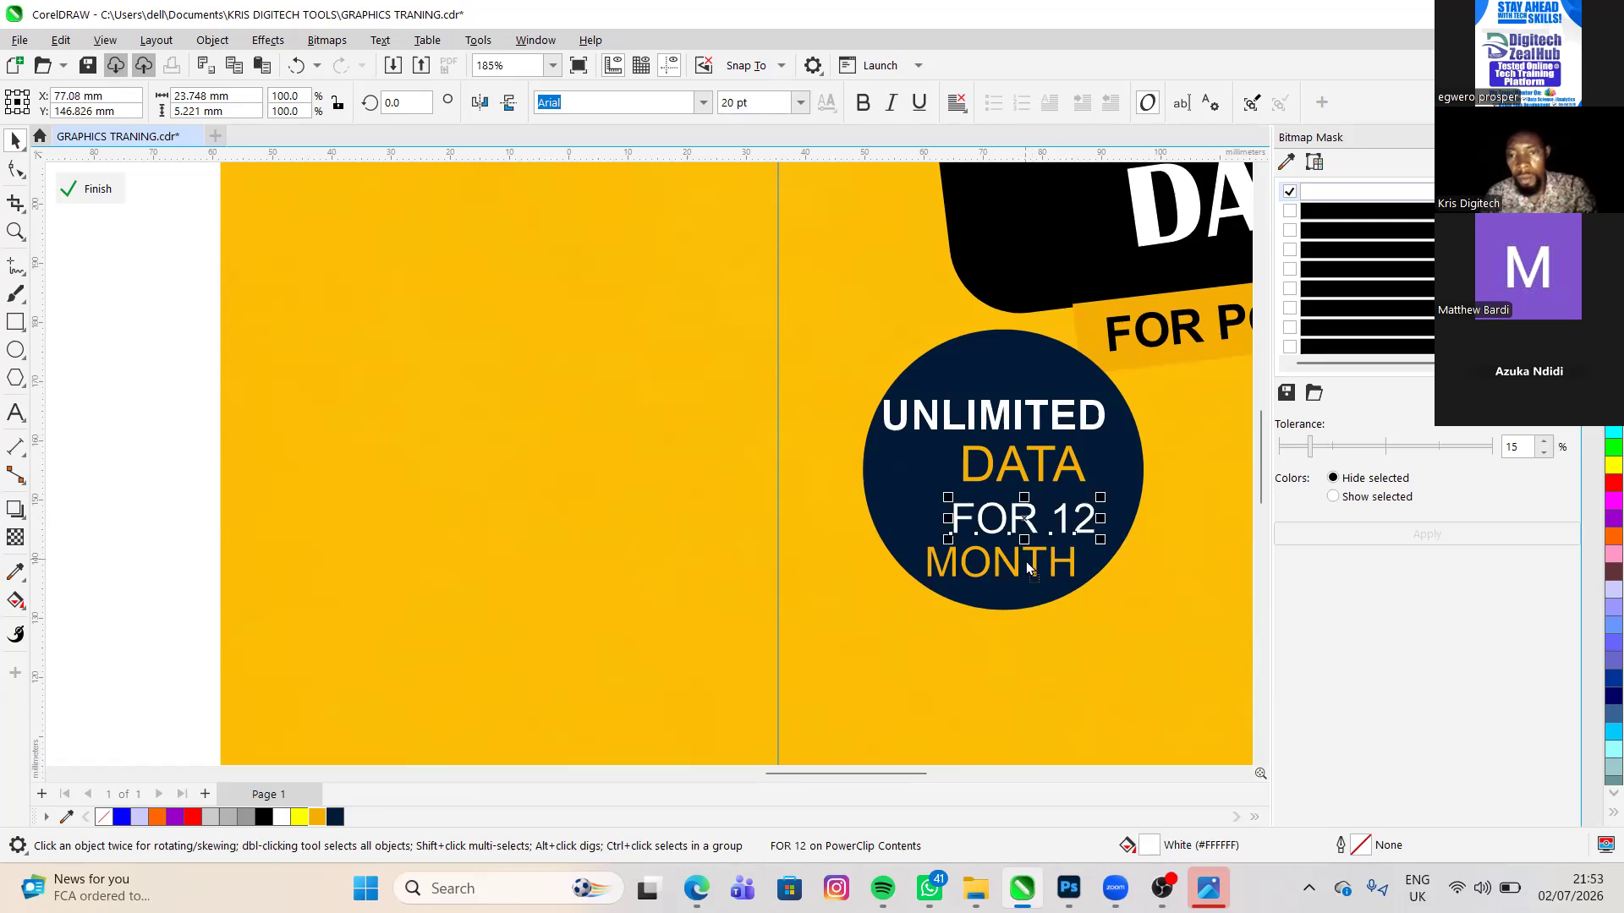
{"action": "left_click", "coordinate": [1030, 568]}
{"action": "key", "text": "ctrl+z"}
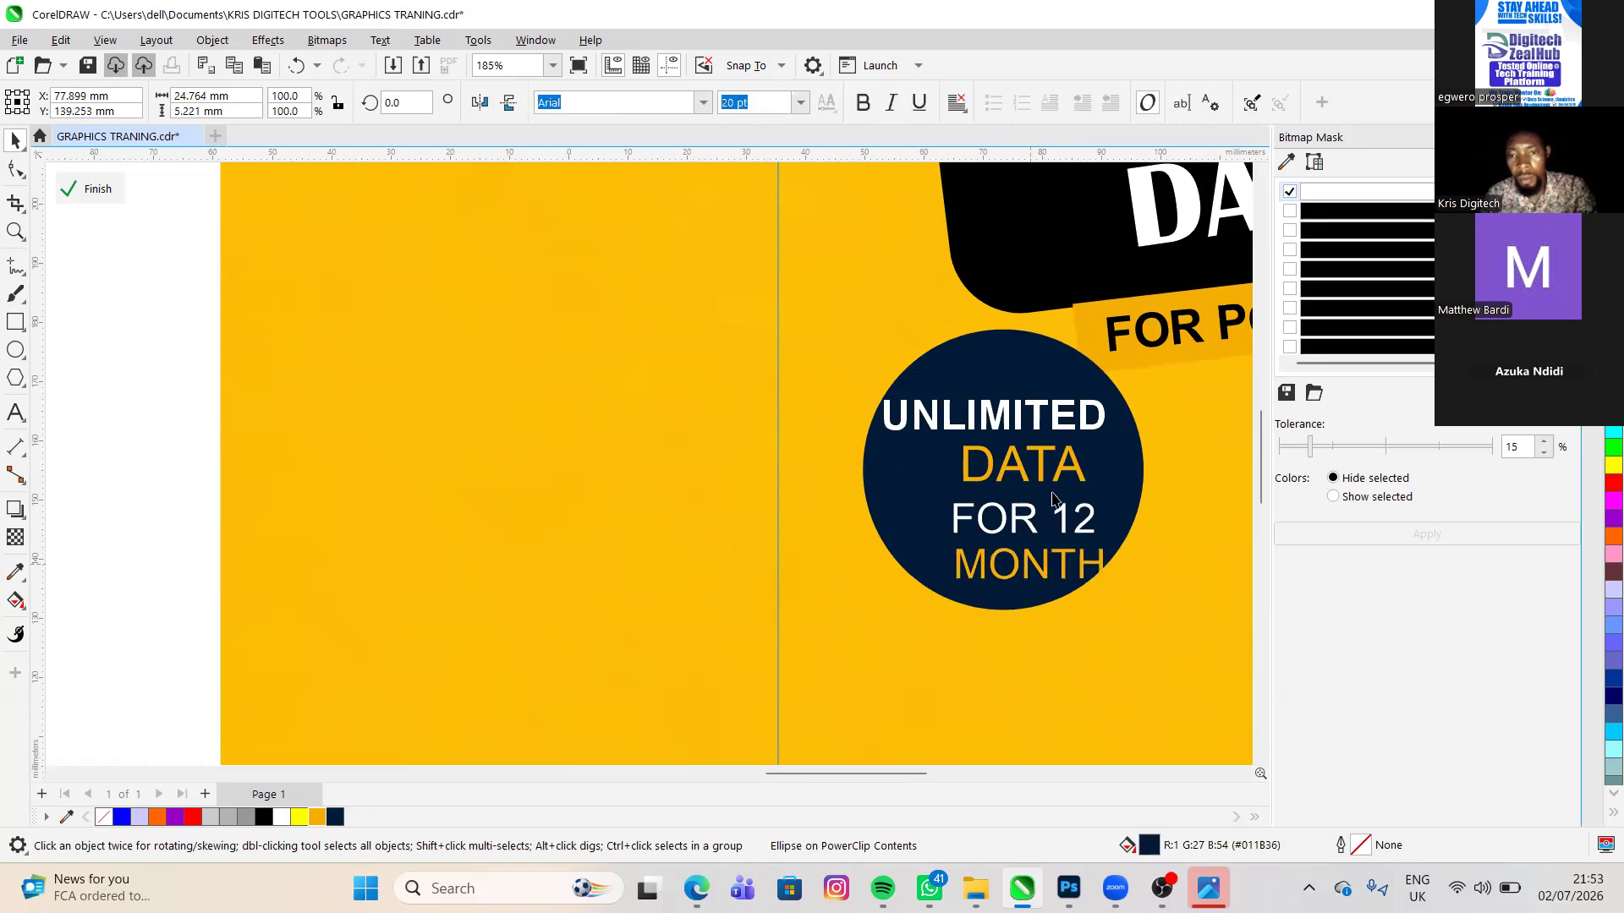
{"action": "key", "text": "ctrl+z"}
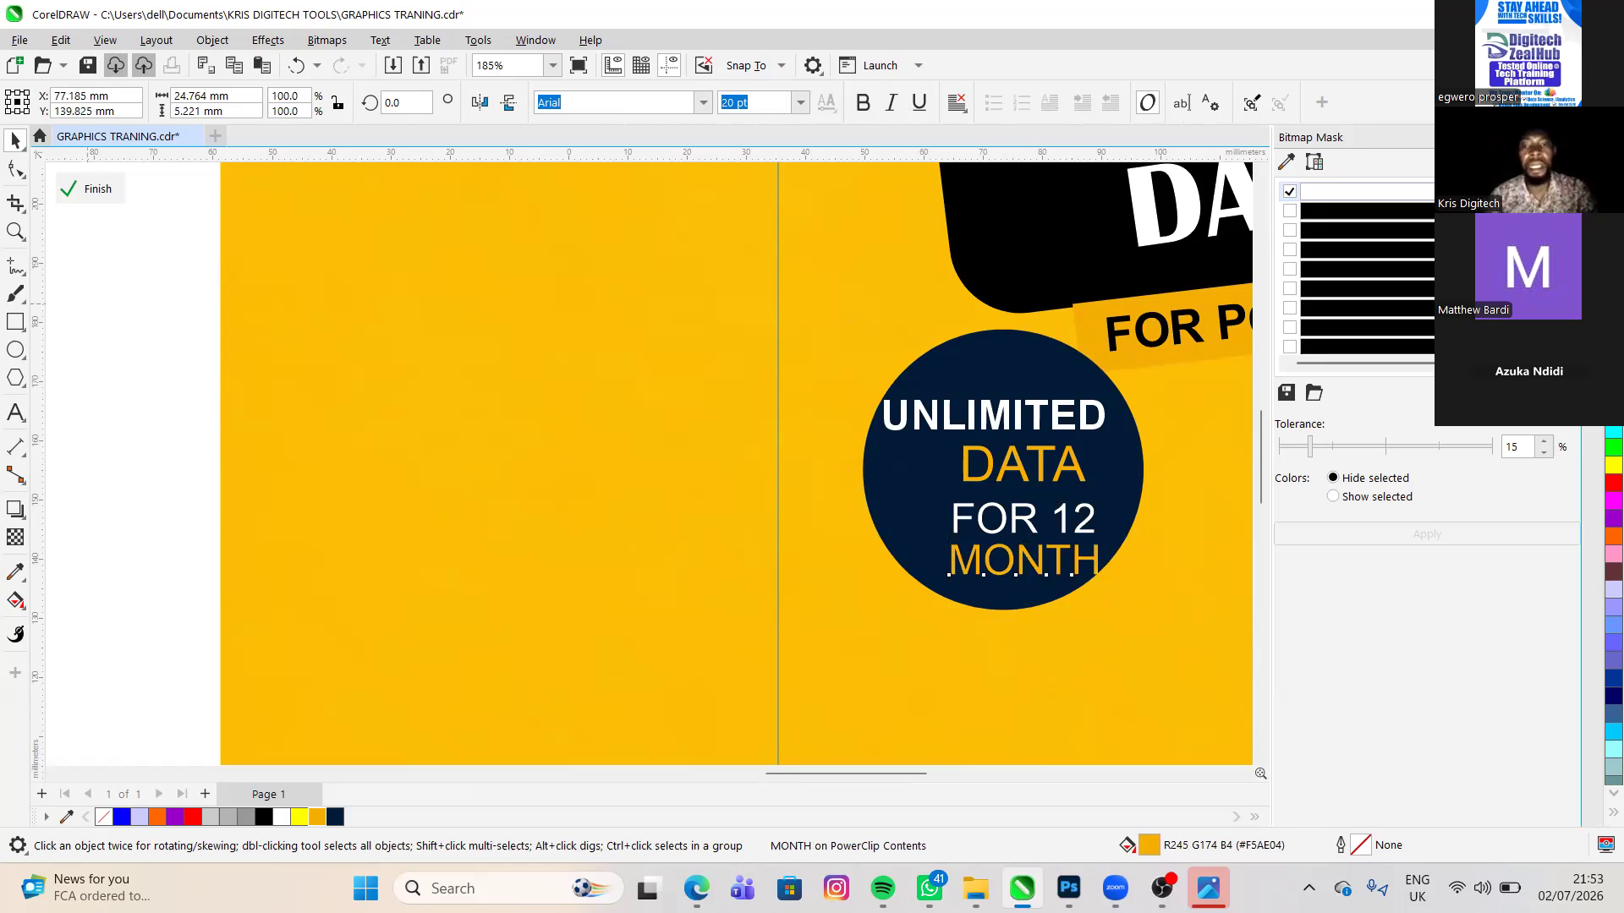
- Find the plain black calendar icon in File Explorer's Documents folder and bring it into the CorelDRAW flyer document beside the reference flyer
{"action": "scroll", "coordinate": [1028, 495], "scroll_direction": "down", "scroll_amount": 3}
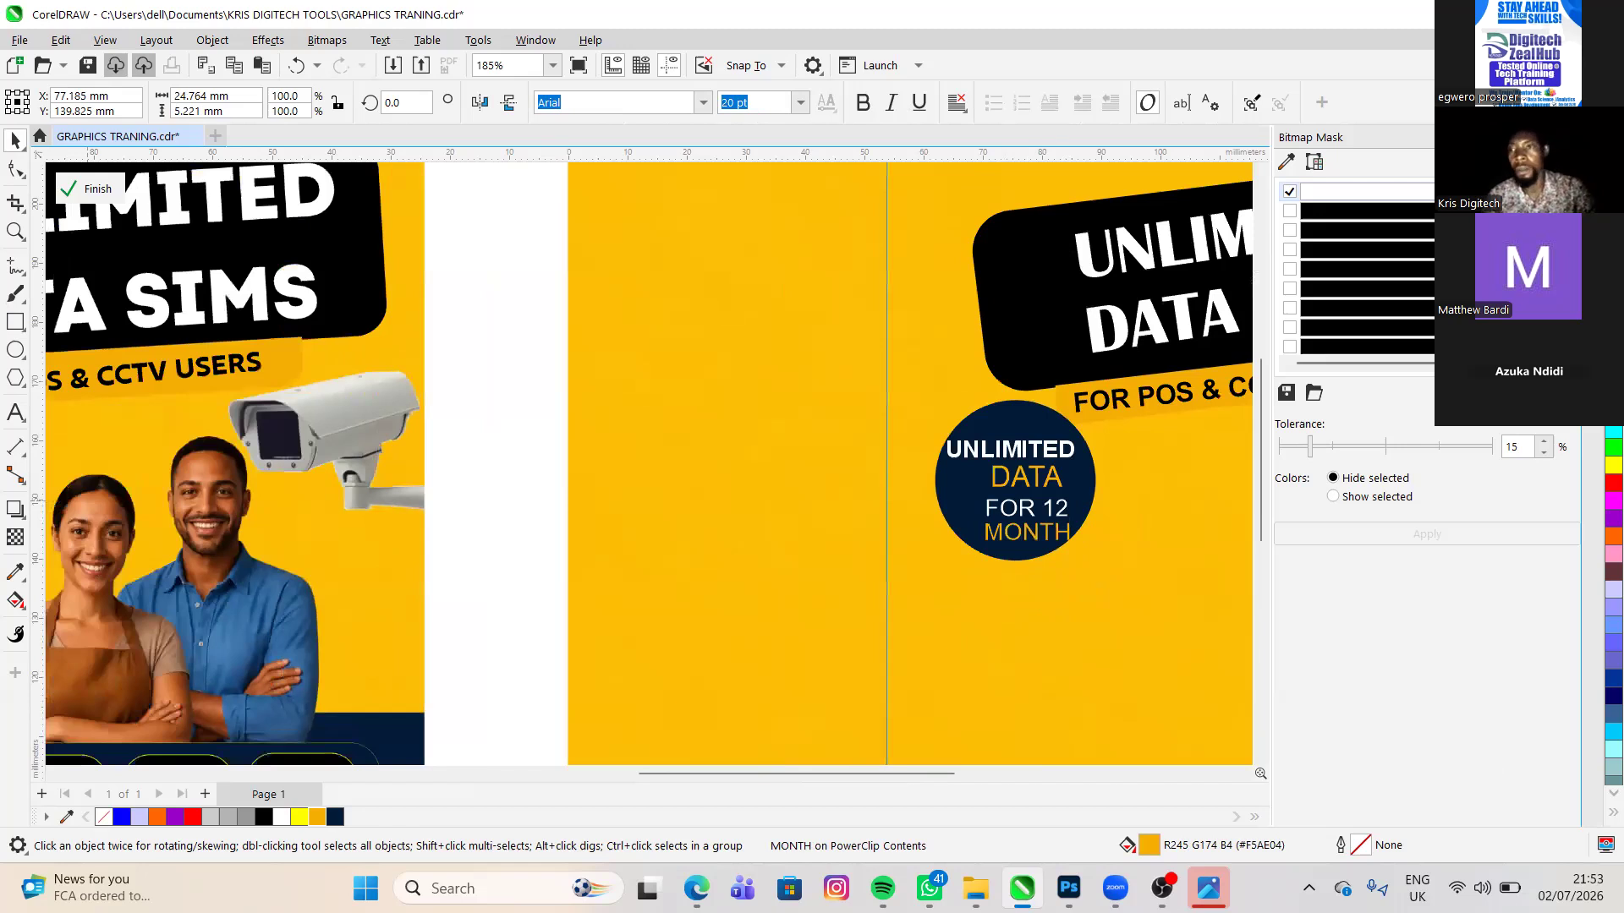
{"action": "scroll", "coordinate": [871, 541], "scroll_direction": "down", "scroll_amount": 1}
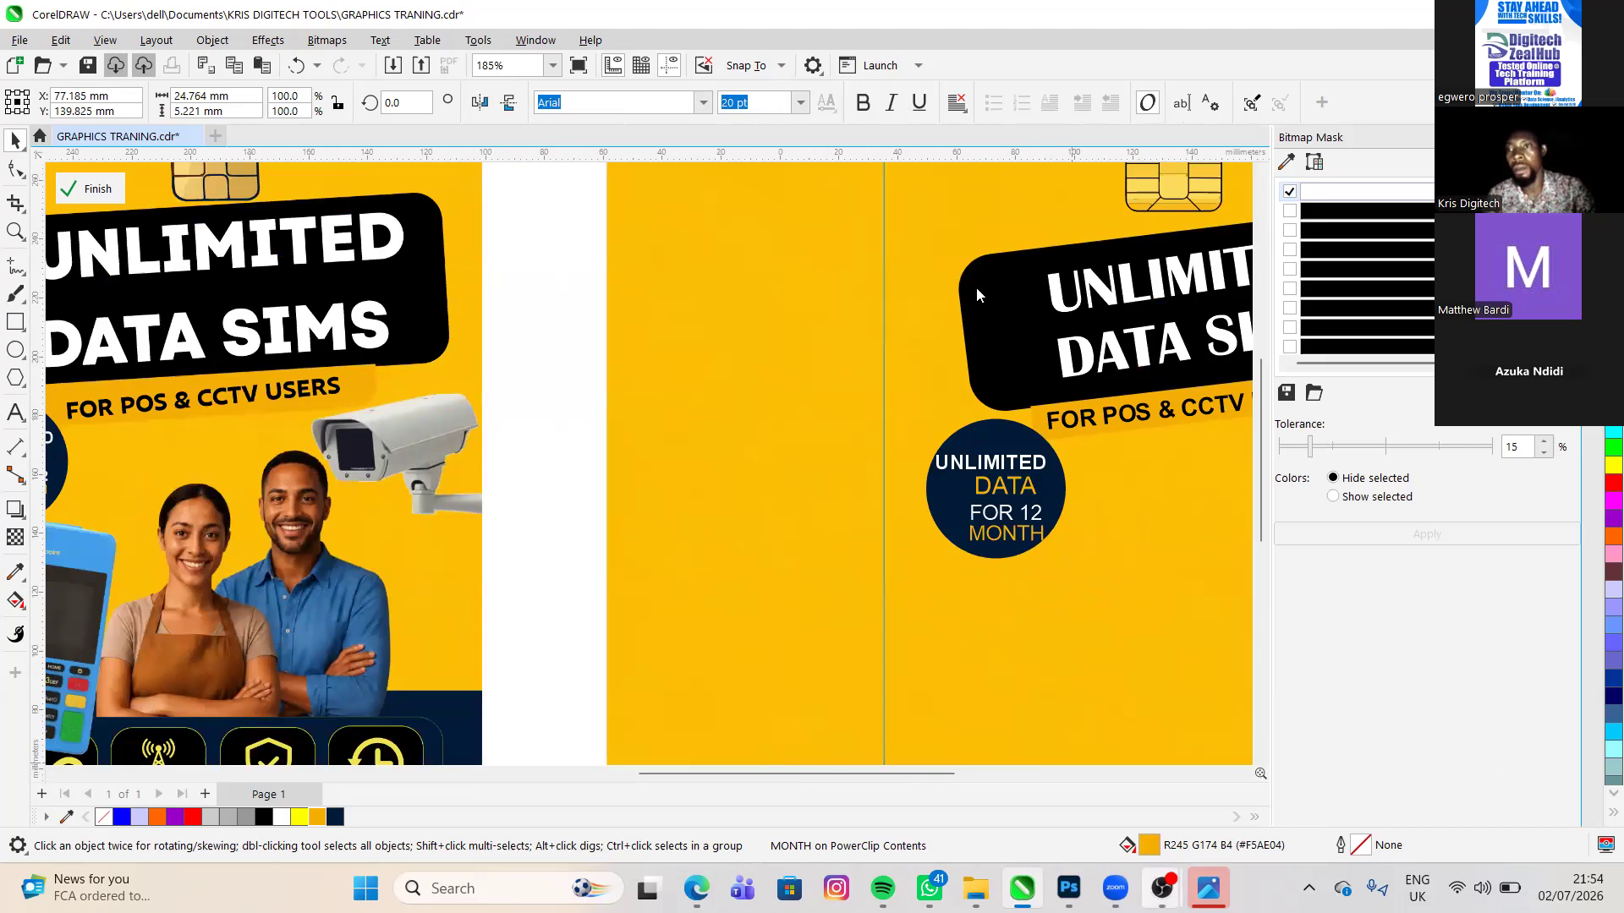
{"action": "scroll", "coordinate": [976, 287], "scroll_direction": "down", "scroll_amount": 5}
{"action": "left_click", "coordinate": [628, 686]}
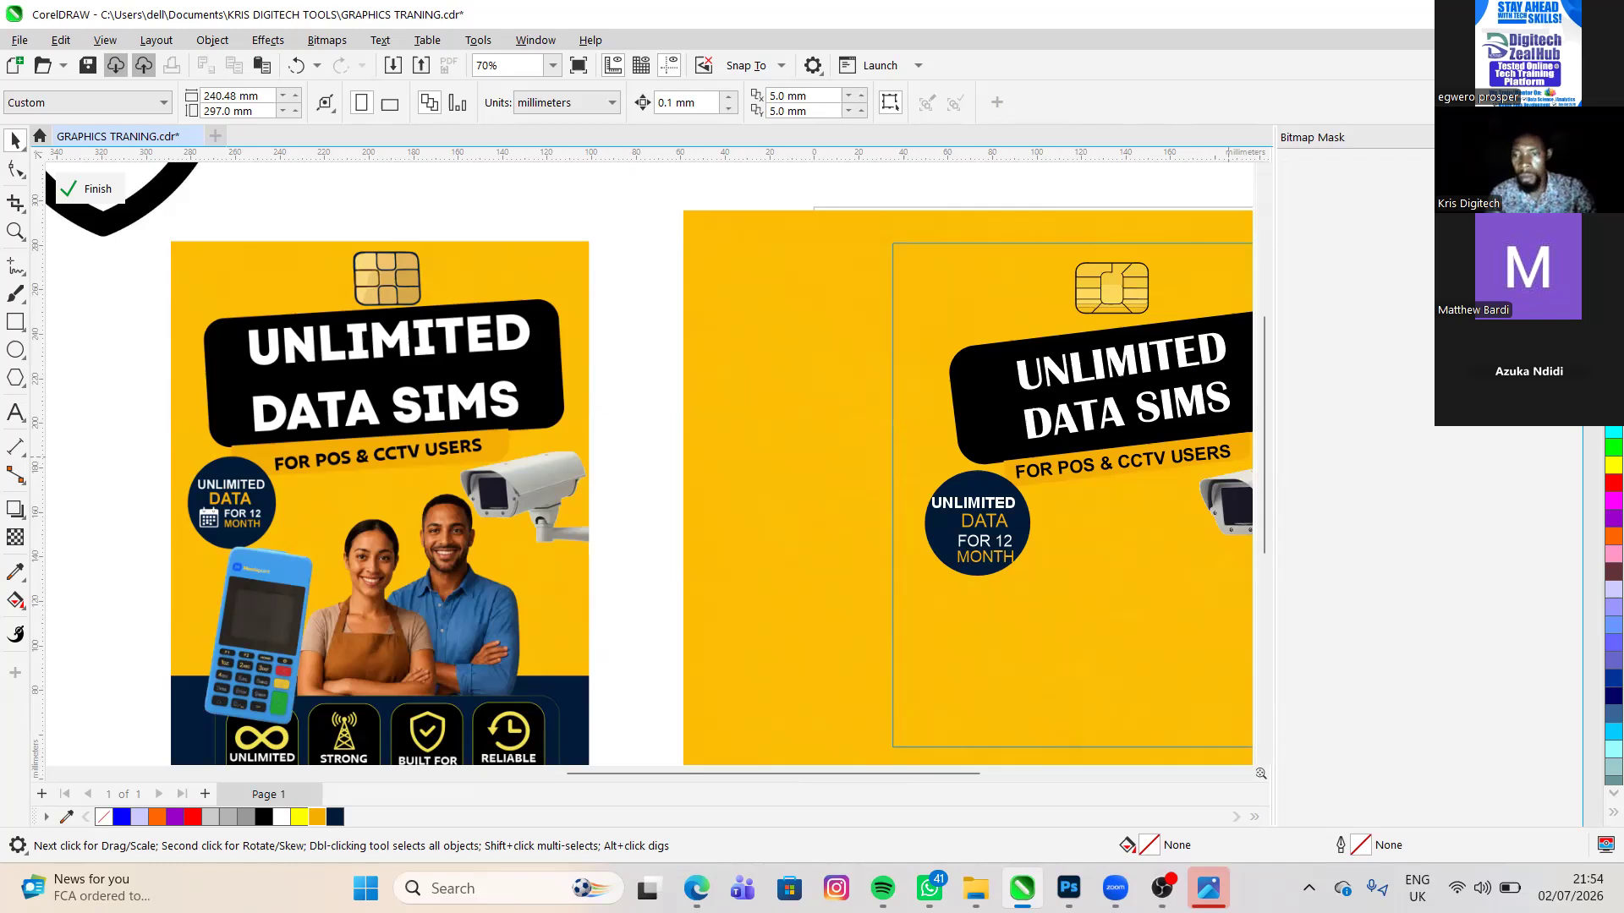
{"action": "key", "text": "alt+Tab"}
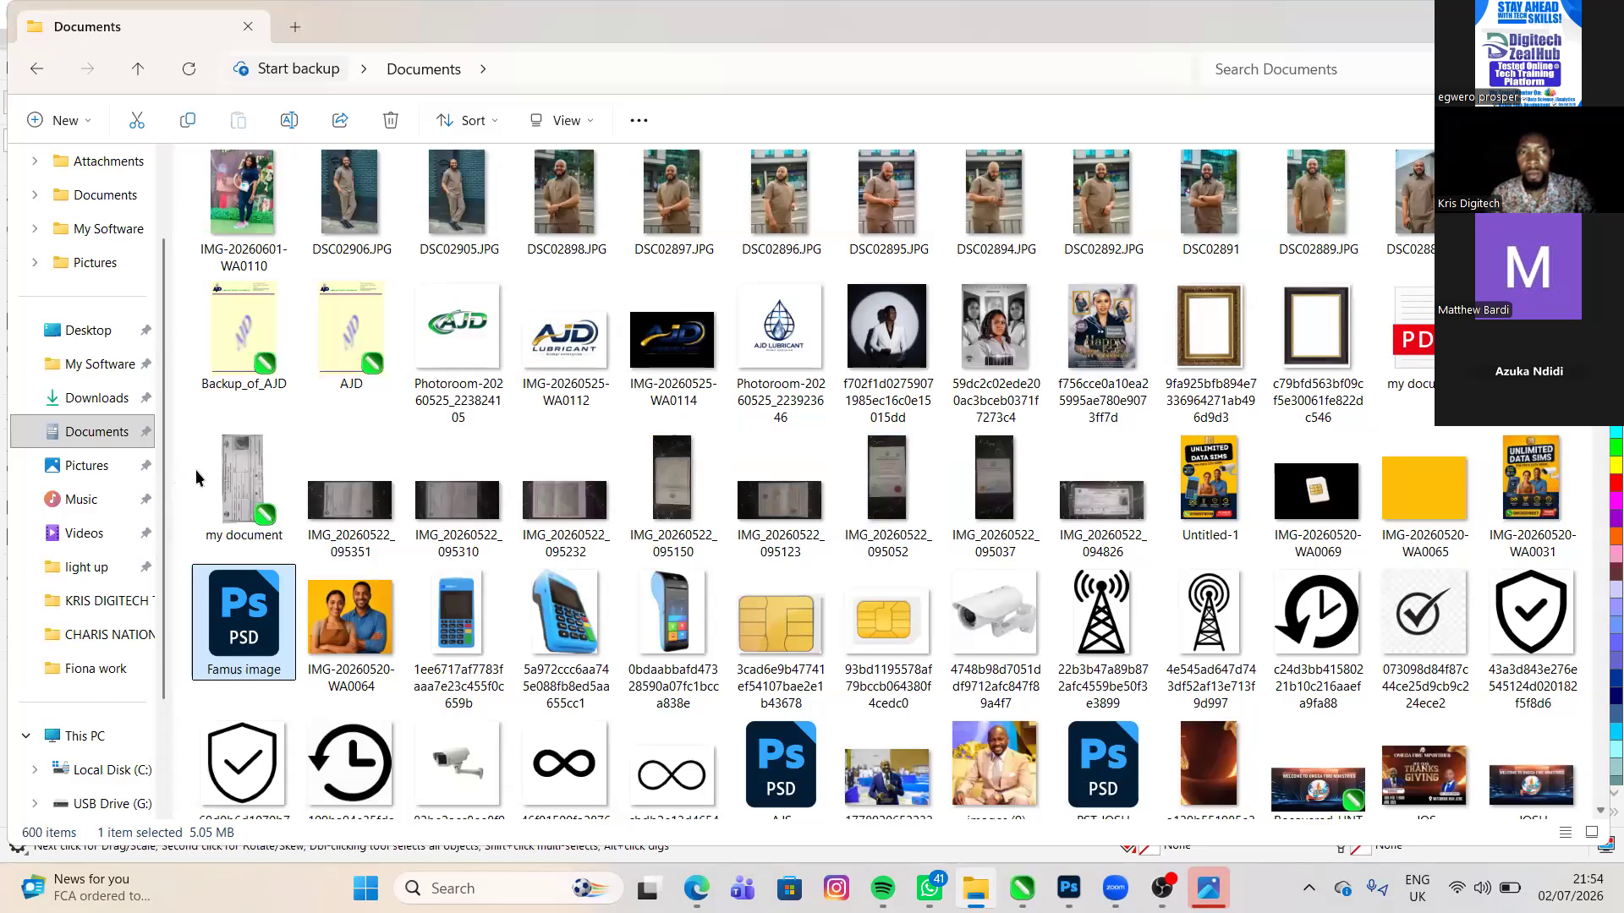
{"action": "scroll", "coordinate": [195, 469], "scroll_direction": "down", "scroll_amount": 5}
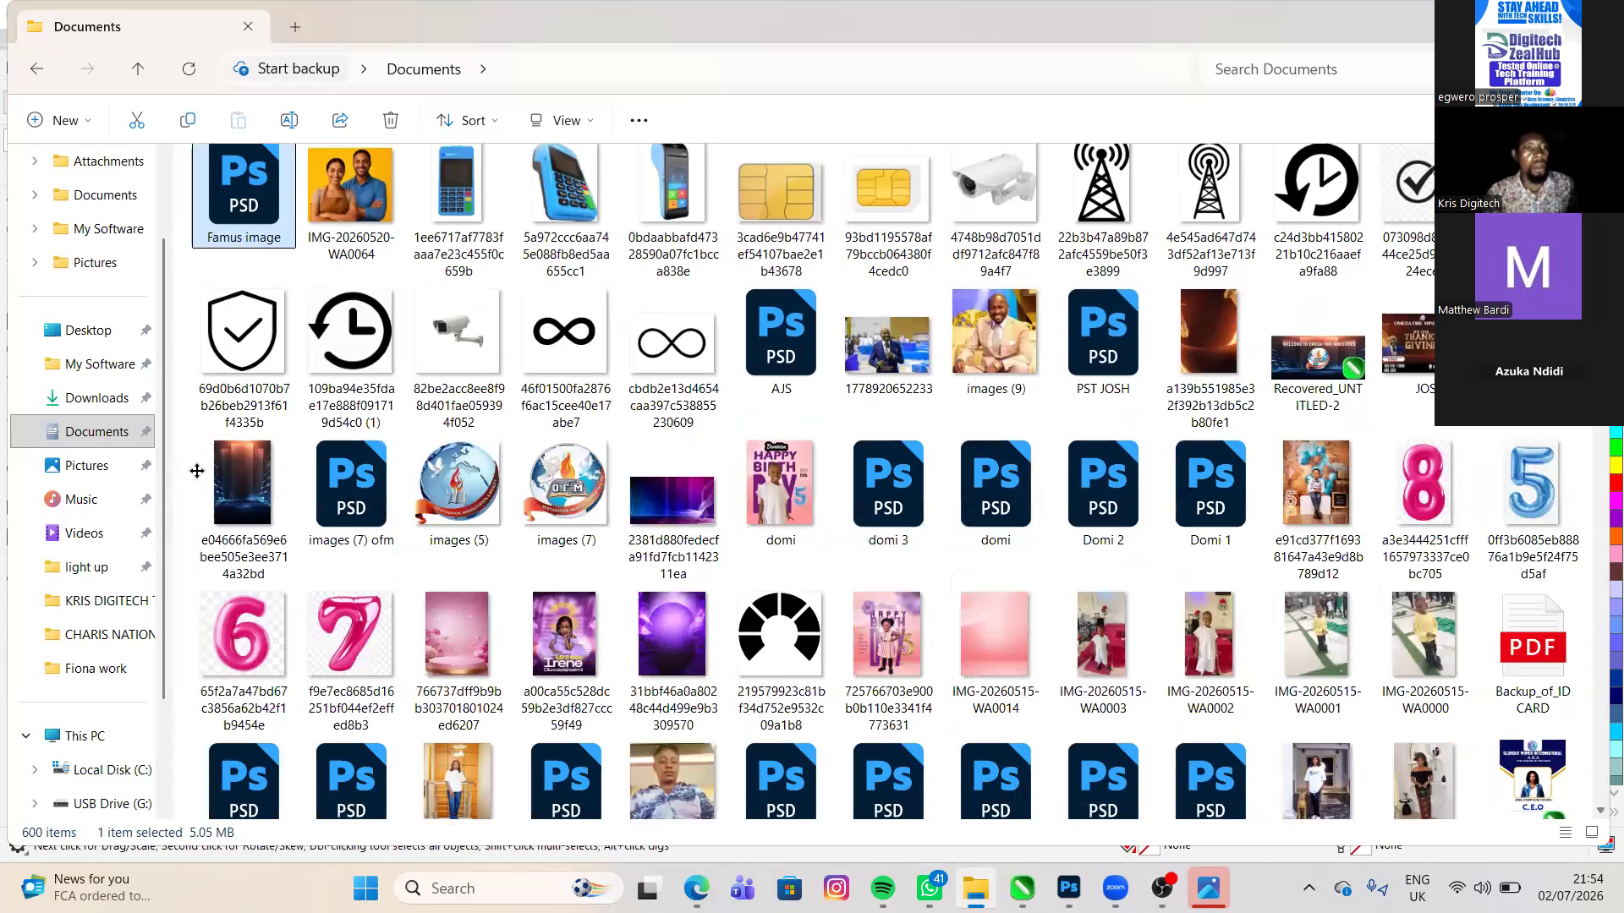
{"action": "scroll", "coordinate": [302, 471], "scroll_direction": "down", "scroll_amount": 10}
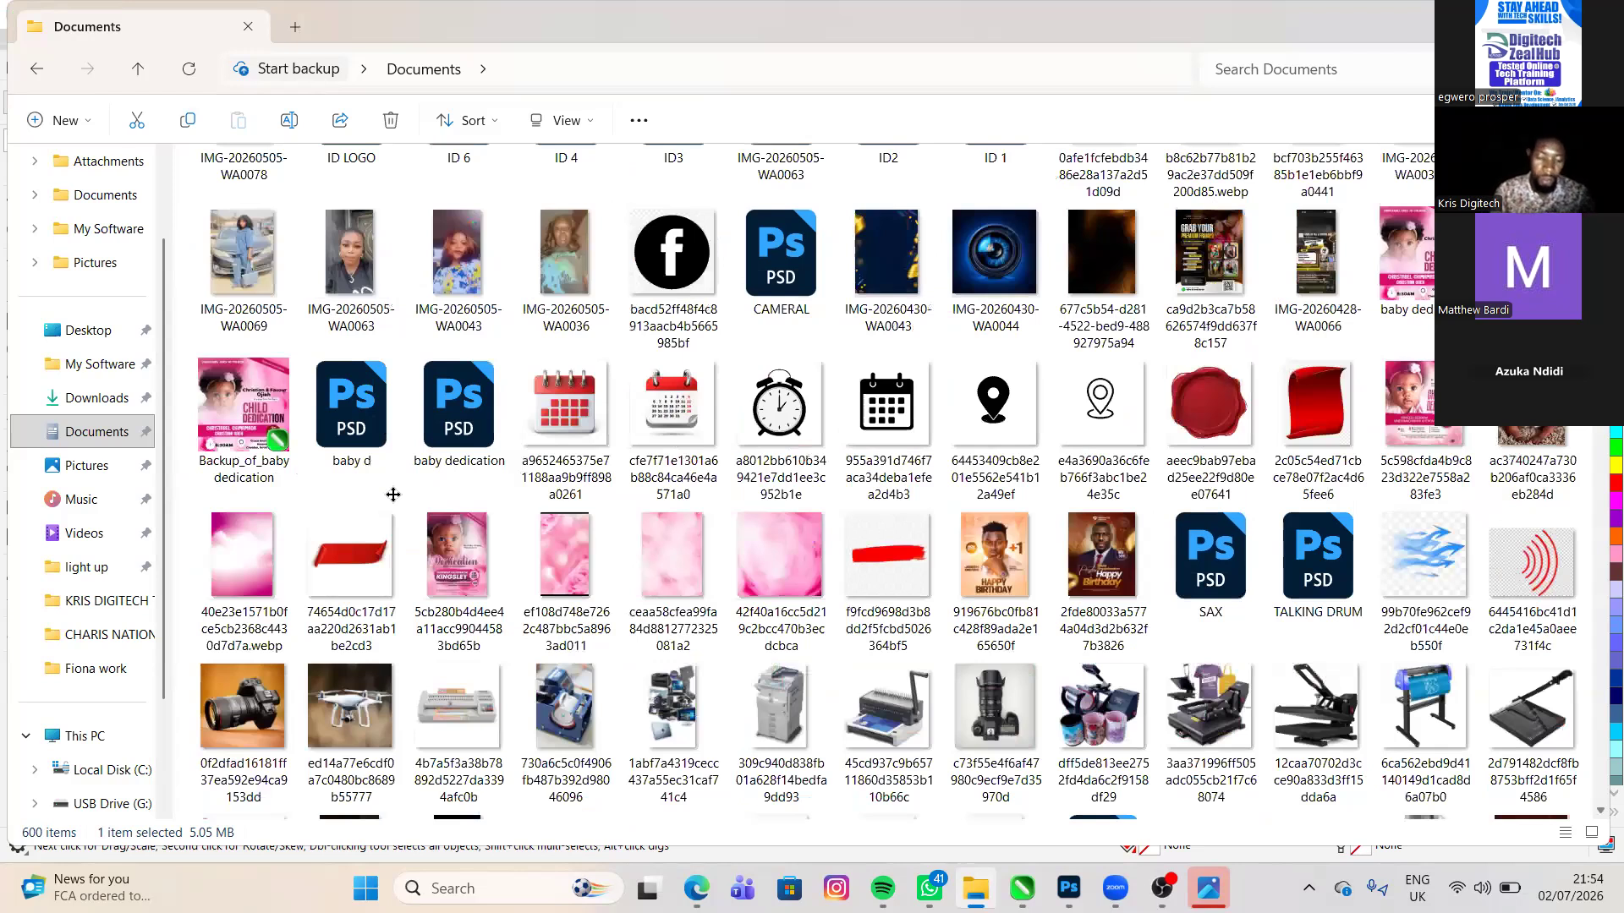
{"action": "key", "text": "alt+Tab"}
{"action": "key", "text": "ctrl+v"}
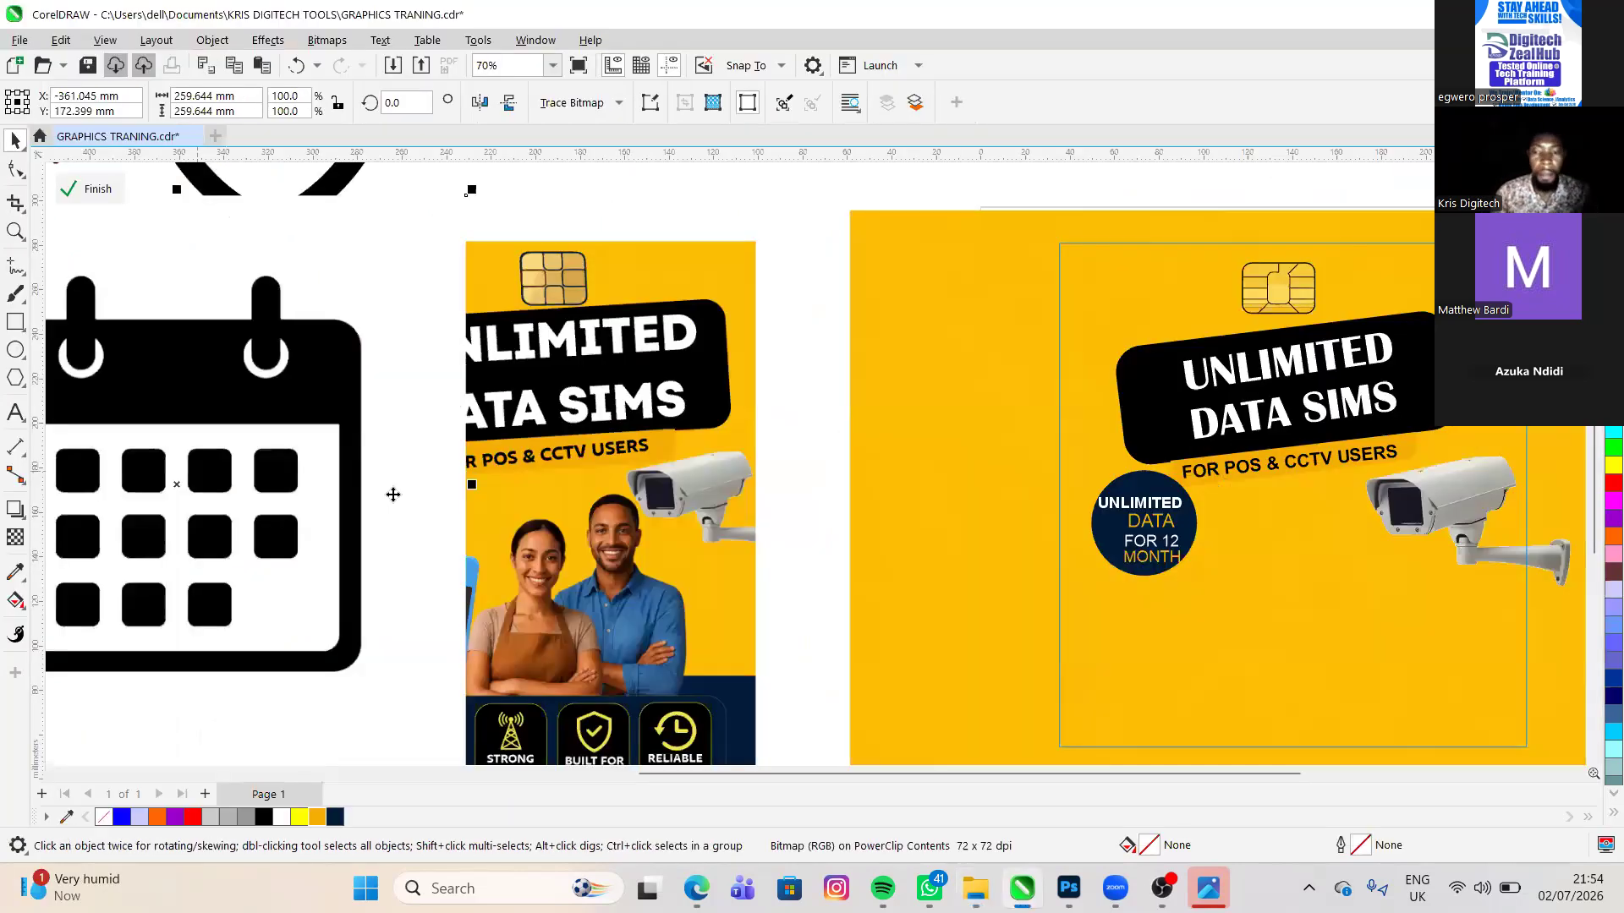